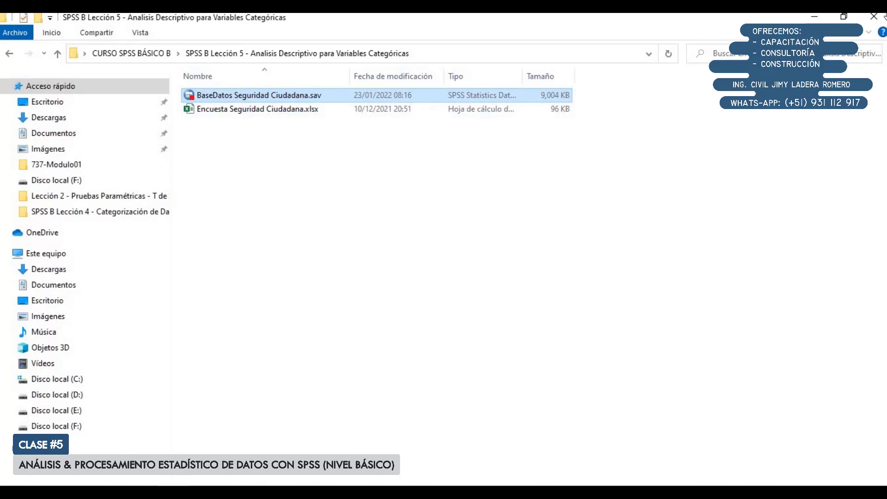
Open Encuesta Seguridad Ciudadana.xlsx and review the household questionnaire from its heading down to question 101
{"action": "left_click", "coordinate": [250, 109]}
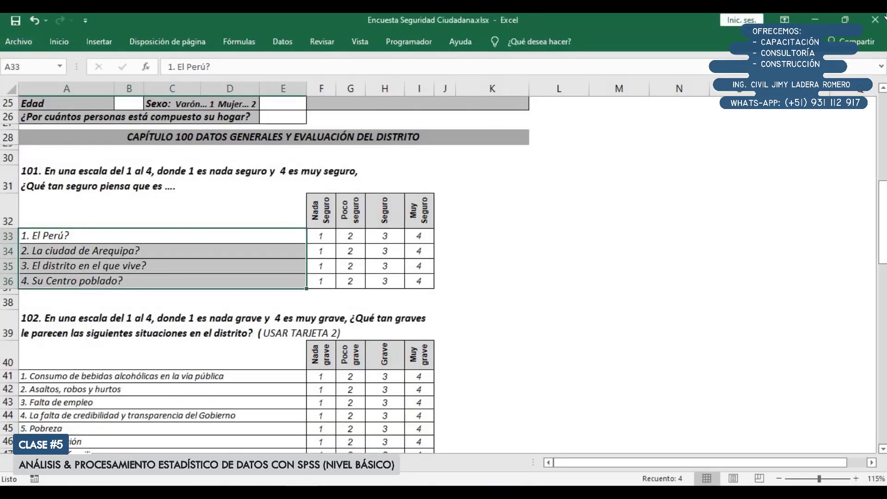
{"action": "scroll", "coordinate": [265, 275], "scroll_direction": "up", "scroll_amount": 8}
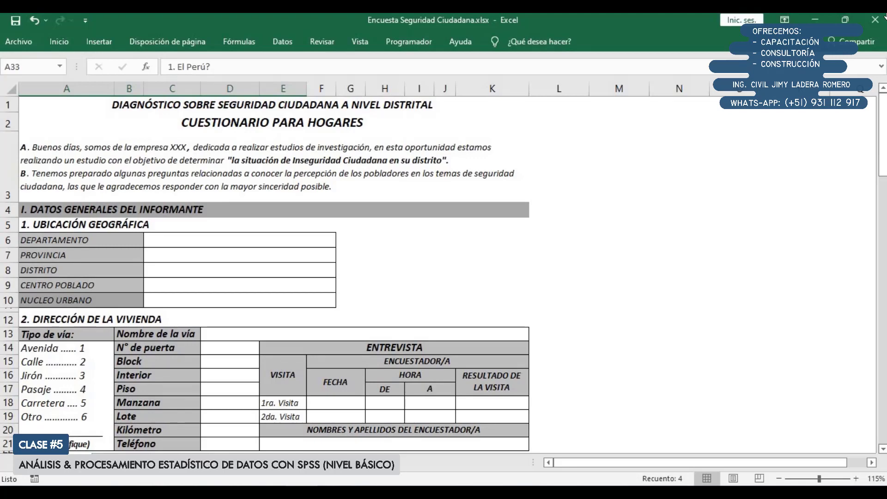
{"action": "scroll", "coordinate": [203, 186], "scroll_direction": "down", "scroll_amount": 1}
{"action": "scroll", "coordinate": [242, 157], "scroll_direction": "down", "scroll_amount": 2}
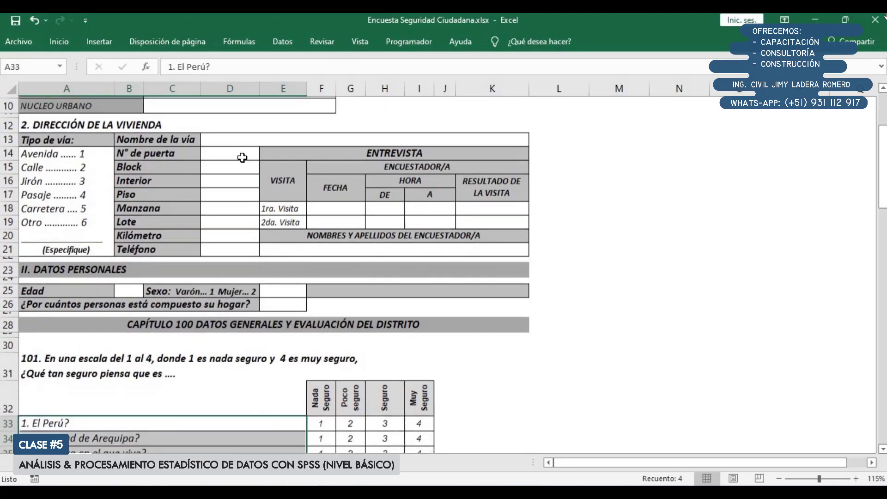
{"action": "scroll", "coordinate": [243, 158], "scroll_direction": "down", "scroll_amount": 1}
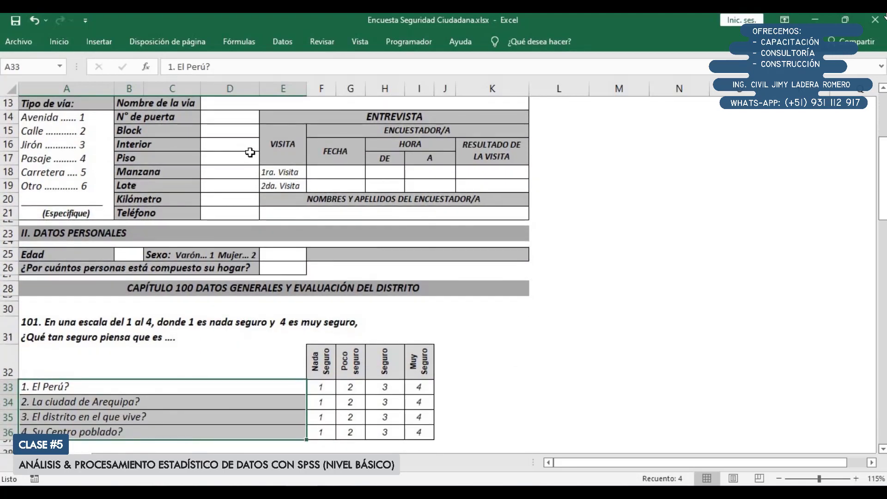
{"action": "scroll", "coordinate": [250, 152], "scroll_direction": "down", "scroll_amount": 3}
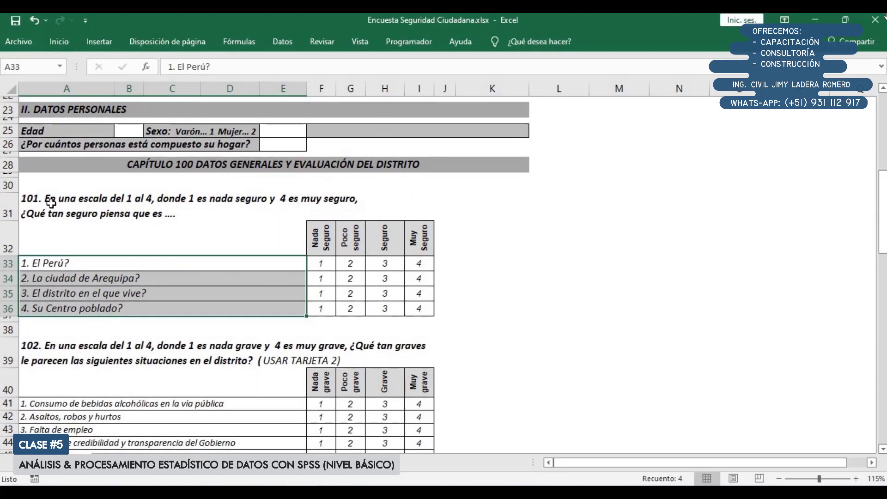
Examine question 101 and its four items: El Perú, La ciudad de Arequipa, El distrito en el que vive and Su Centro poblado
{"action": "left_click_drag", "start_coordinate": [44, 199], "coordinate": [454, 313]}
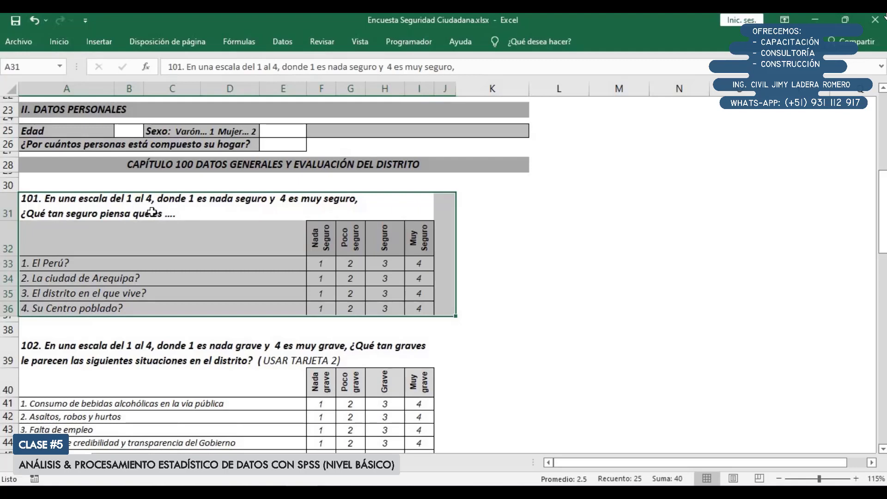
{"action": "left_click", "coordinate": [134, 249]}
{"action": "left_click_drag", "start_coordinate": [40, 261], "coordinate": [60, 306]}
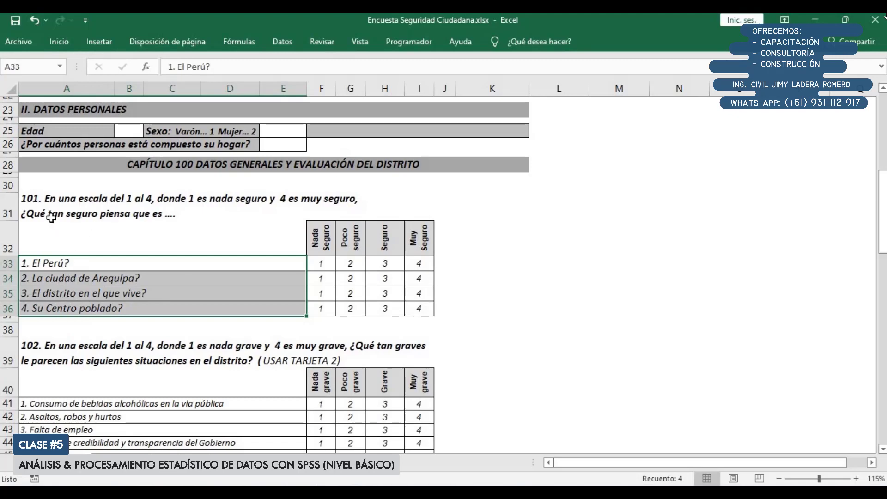
{"action": "left_click", "coordinate": [39, 261]}
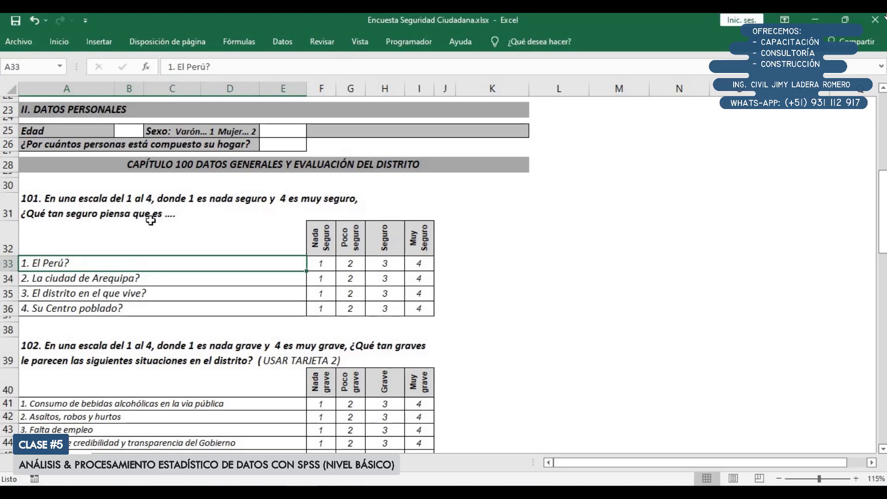
{"action": "left_click", "coordinate": [68, 277]}
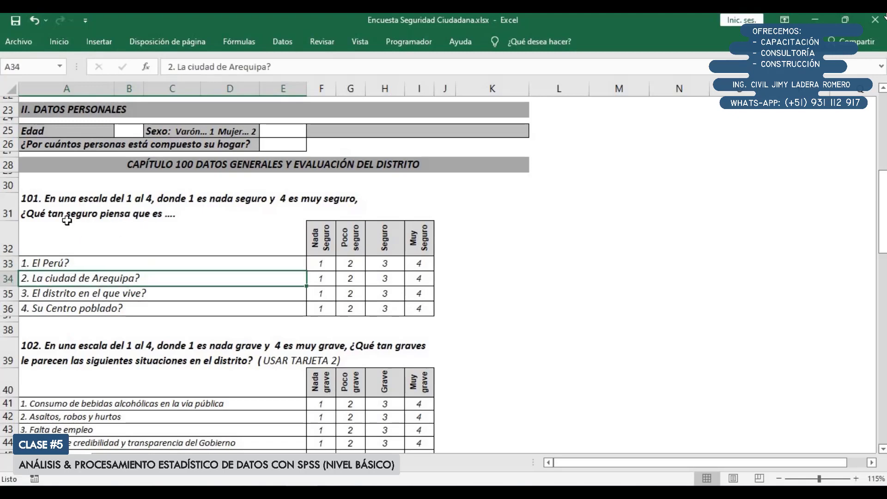
{"action": "left_click", "coordinate": [47, 295]}
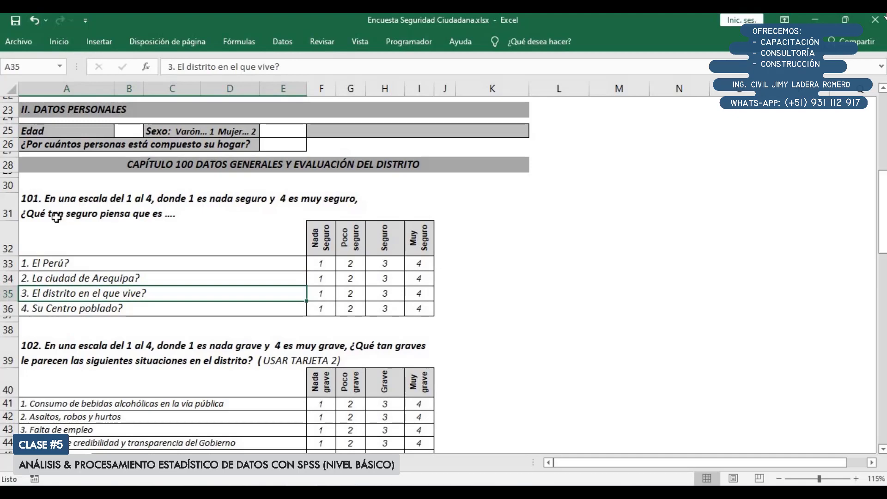
{"action": "left_click", "coordinate": [60, 308]}
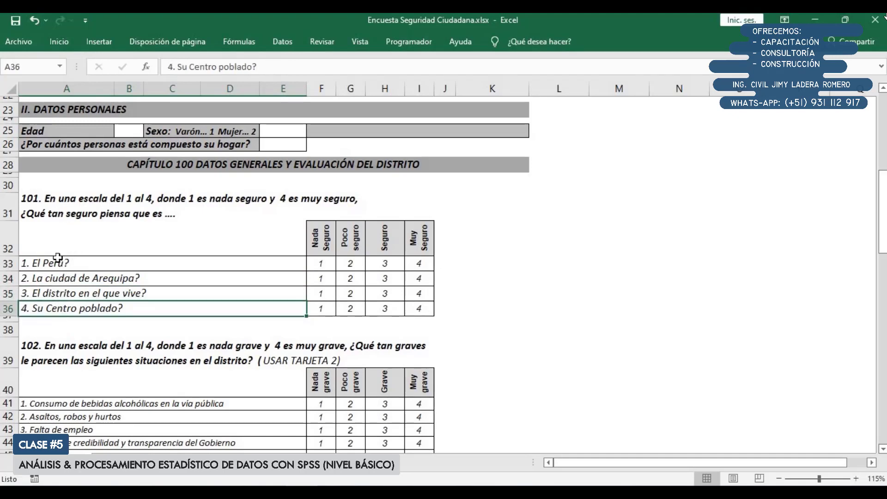
{"action": "left_click_drag", "start_coordinate": [60, 259], "coordinate": [73, 306]}
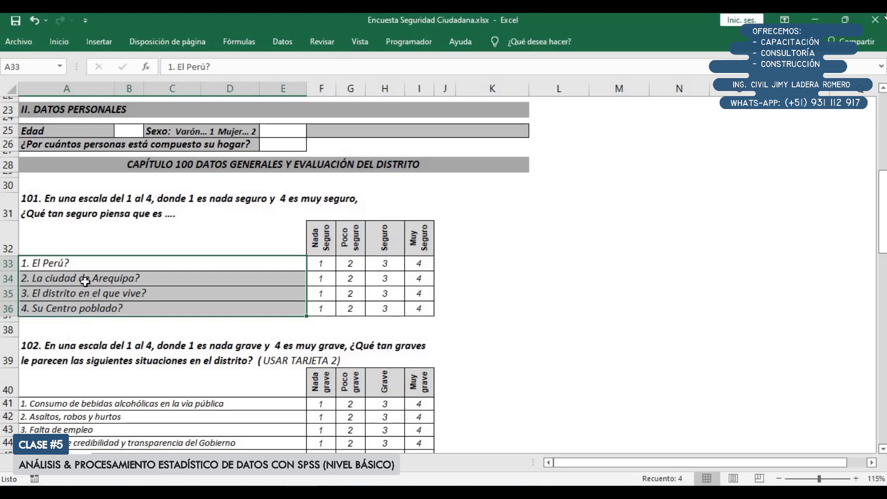
{"action": "left_click", "coordinate": [91, 280]}
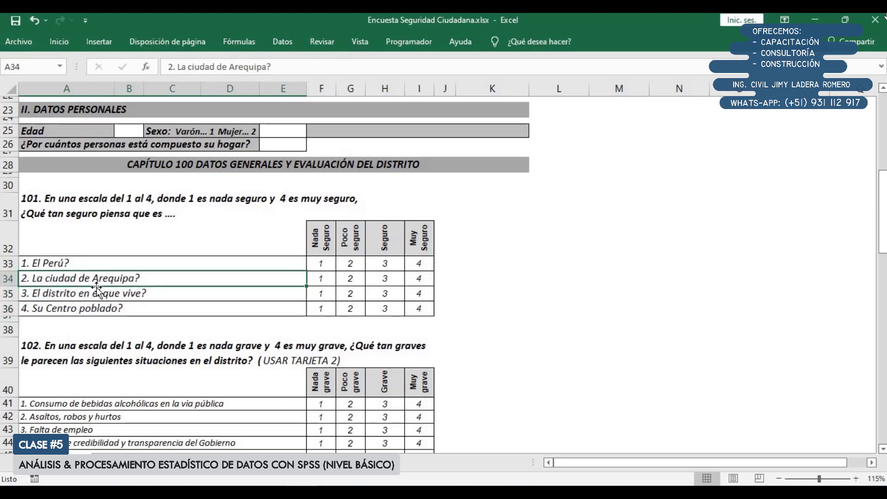
{"action": "left_click", "coordinate": [119, 292]}
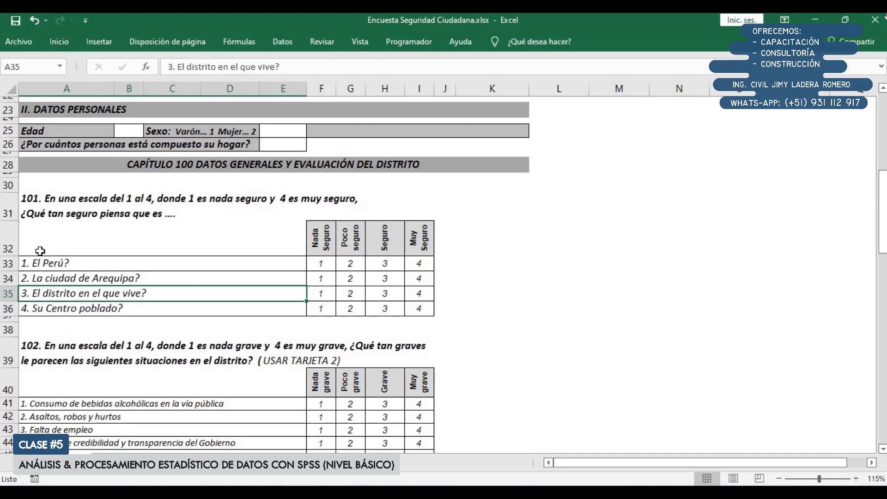
{"action": "left_click_drag", "start_coordinate": [44, 262], "coordinate": [56, 309]}
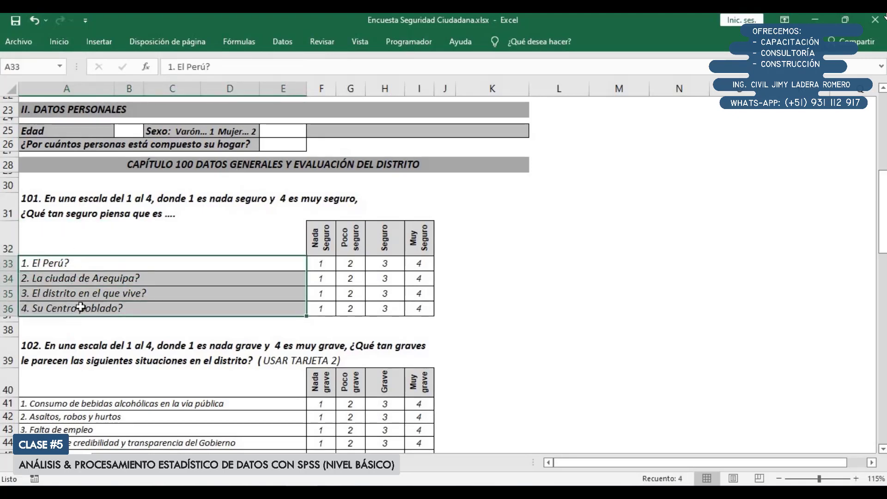
Examine question 101's four-level answer scale, from Nada Seguro to Muy Seguro, together with the whole answer table
{"action": "left_click_drag", "start_coordinate": [324, 236], "coordinate": [423, 311]}
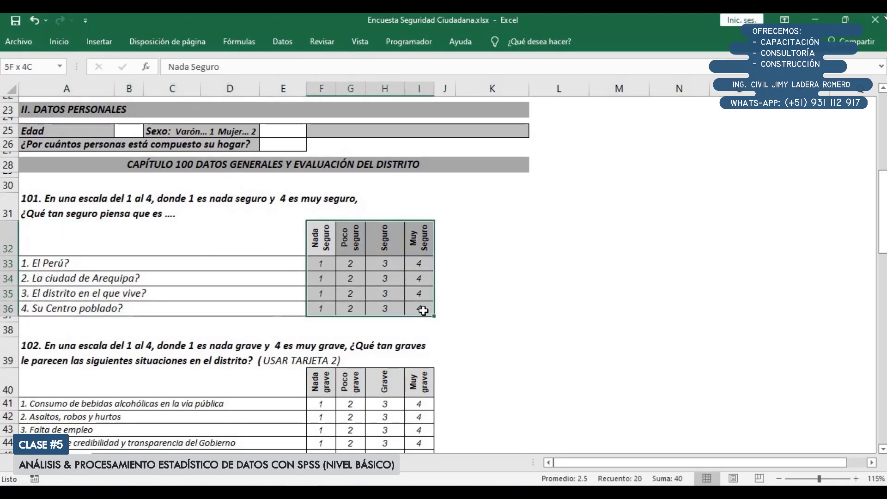
{"action": "left_click", "coordinate": [329, 241]}
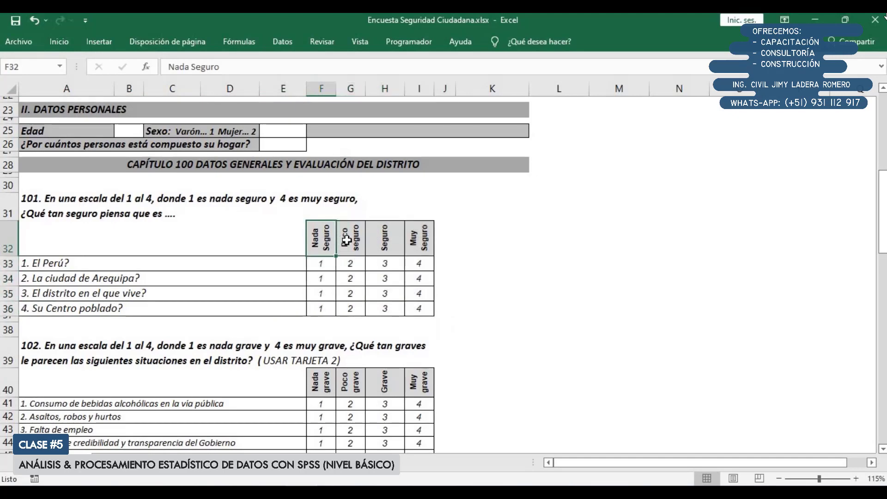
{"action": "left_click", "coordinate": [347, 240]}
{"action": "left_click", "coordinate": [385, 239]}
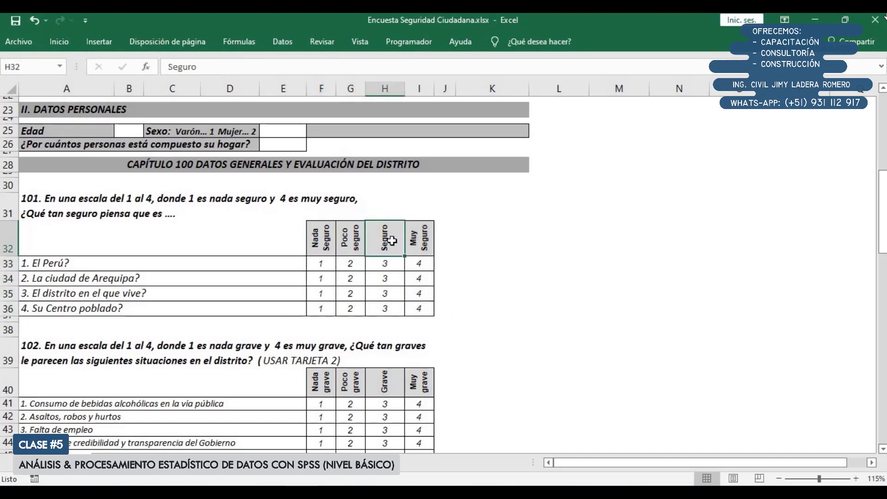
{"action": "left_click", "coordinate": [419, 246]}
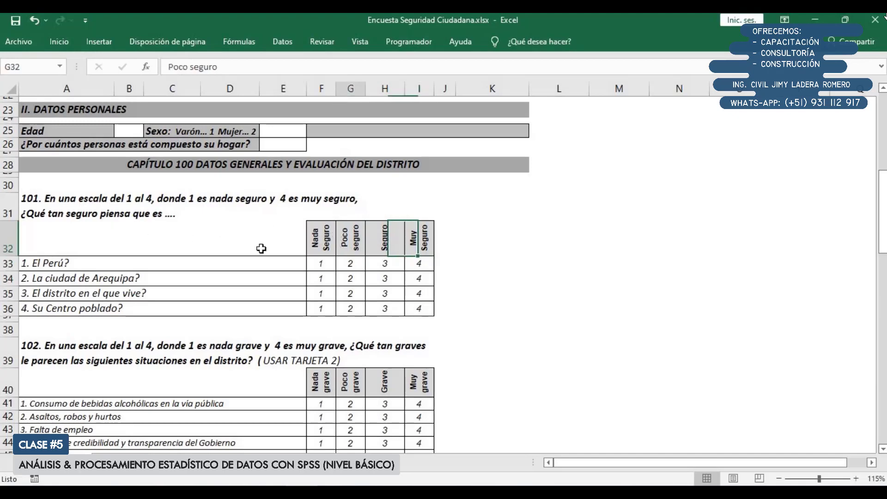
{"action": "left_click", "coordinate": [341, 238]}
{"action": "left_click_drag", "start_coordinate": [70, 238], "coordinate": [420, 308]}
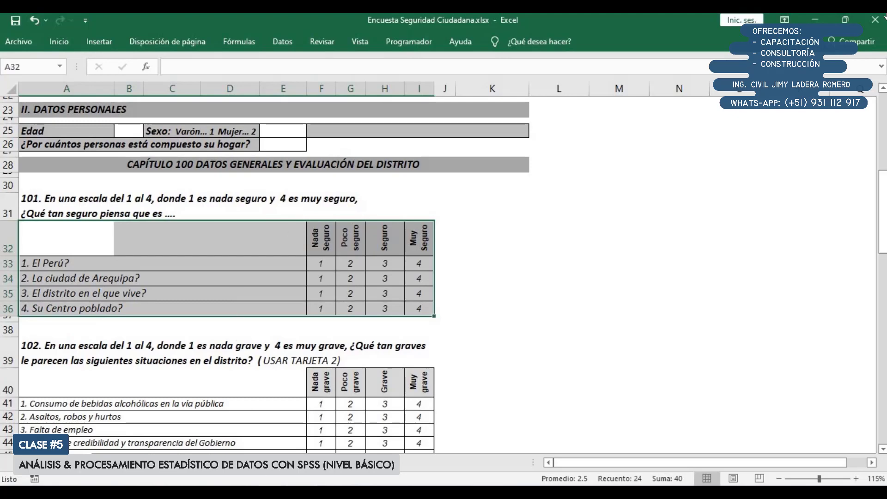
Open BaseDatos Seguridad Ciudadana.sav from the lesson folder in SPSS and display its data view
{"action": "left_click", "coordinate": [269, 492]}
{"action": "left_click", "coordinate": [253, 450]}
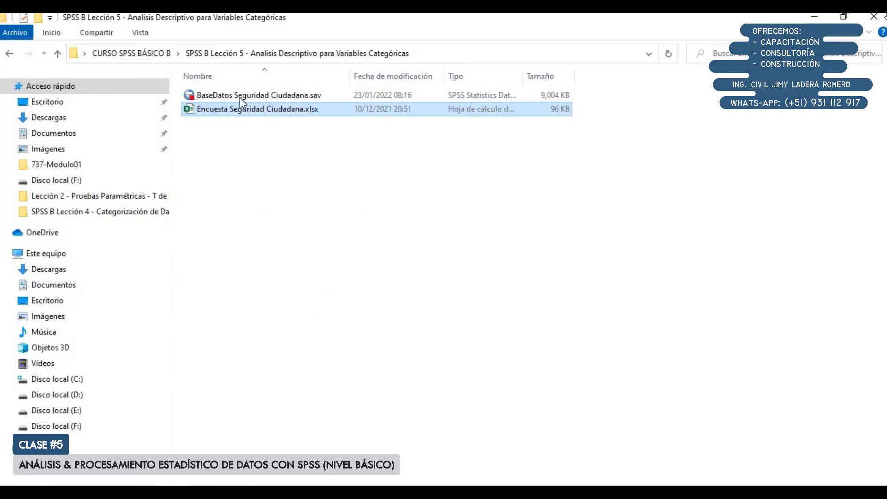
{"action": "left_click", "coordinate": [240, 97]}
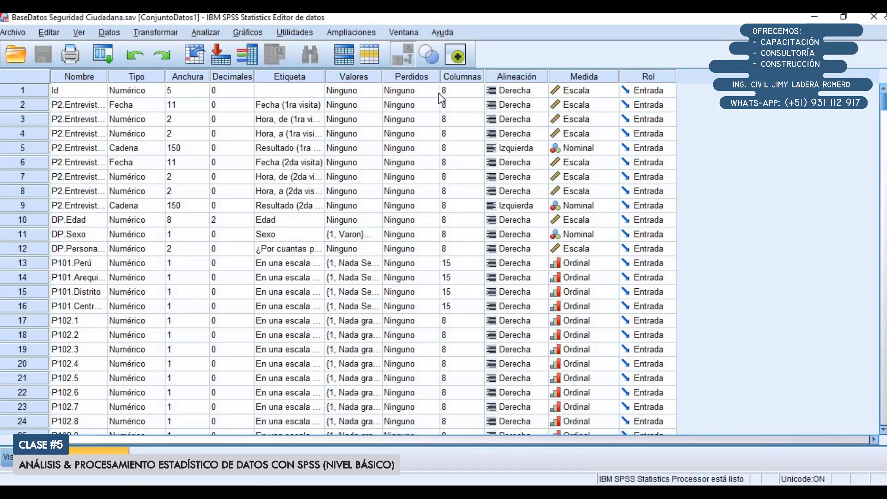
{"action": "left_click", "coordinate": [30, 457]}
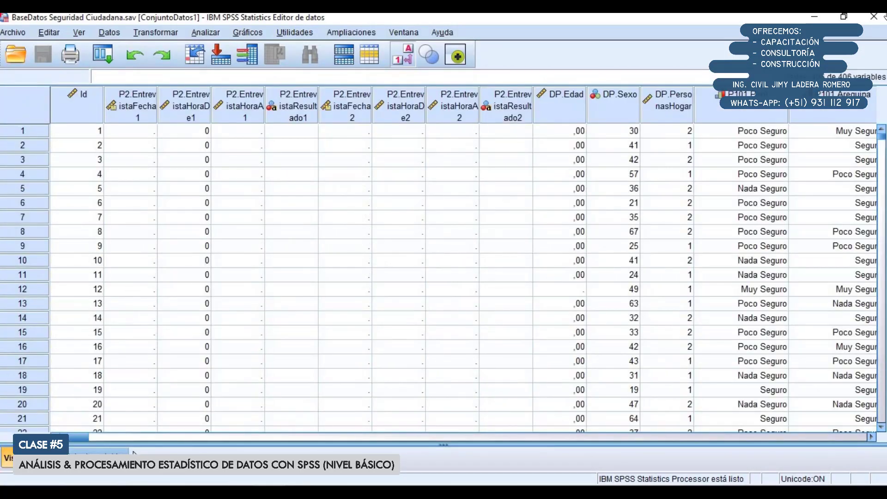
Look through the survey data columns and highlight P105.1 to P105.5 to inspect their values
{"action": "left_click", "coordinate": [141, 438]}
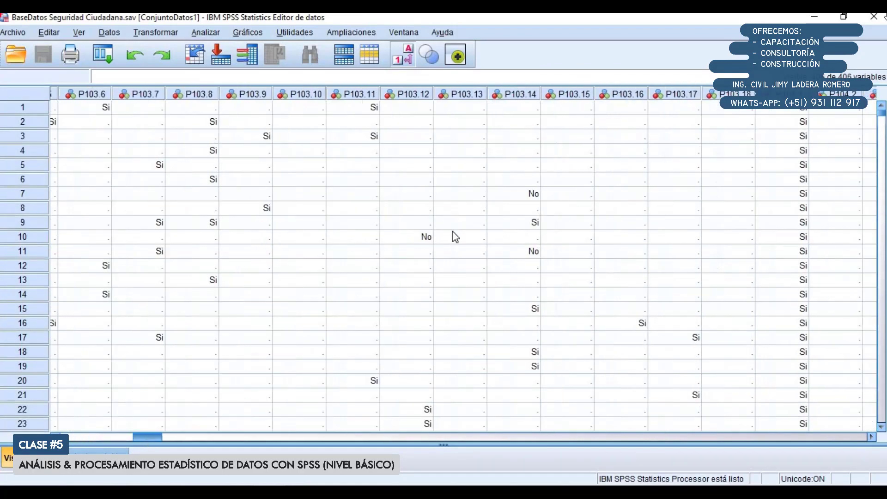
{"action": "left_click", "coordinate": [113, 435]}
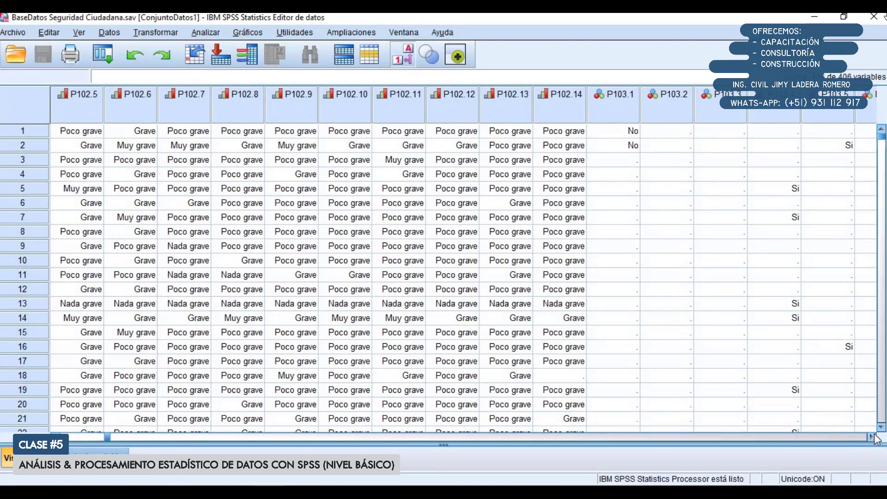
{"action": "left_click_drag", "start_coordinate": [875, 436], "coordinate": [875, 437]}
{"action": "left_click_drag", "start_coordinate": [132, 92], "coordinate": [296, 94]}
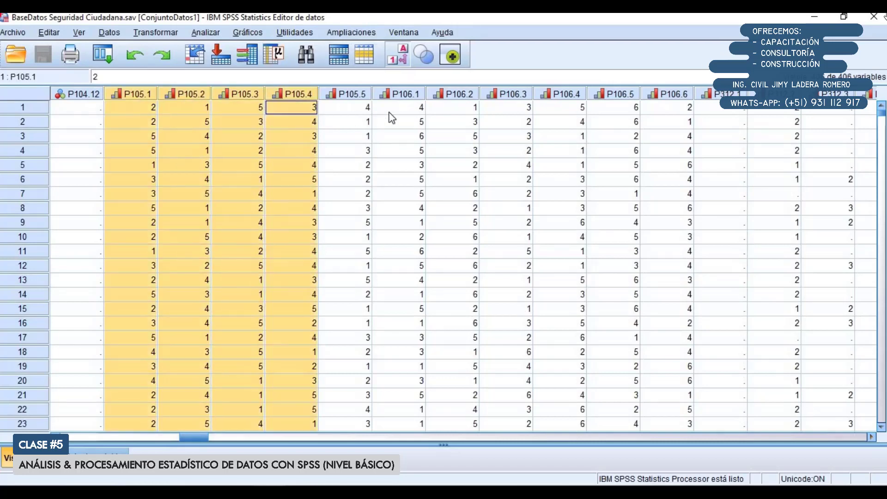
{"action": "left_click_drag", "start_coordinate": [392, 118], "coordinate": [356, 115]}
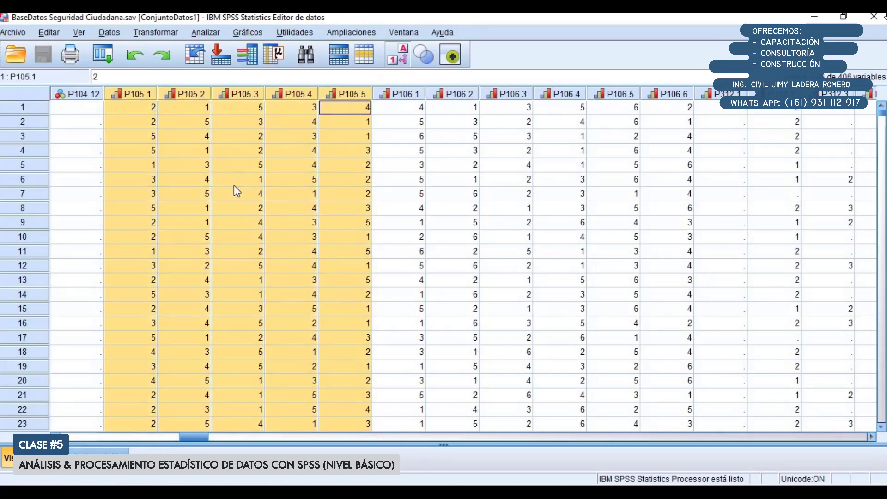
{"action": "scroll", "coordinate": [229, 213], "scroll_direction": "down", "scroll_amount": 2}
{"action": "scroll", "coordinate": [226, 220], "scroll_direction": "up", "scroll_amount": 2}
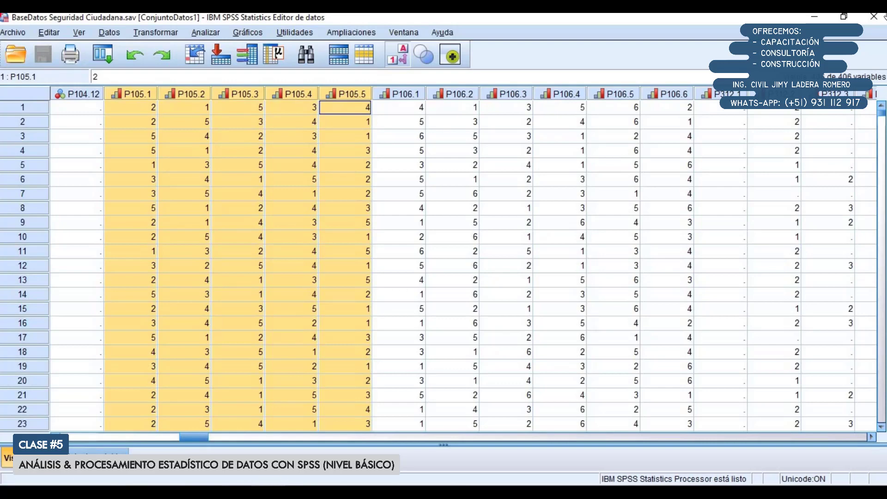
Locate the question 101 columns in the data and highlight P101.Perú through P101.CentroPoblado to inspect their responses
{"action": "left_click", "coordinate": [143, 438]}
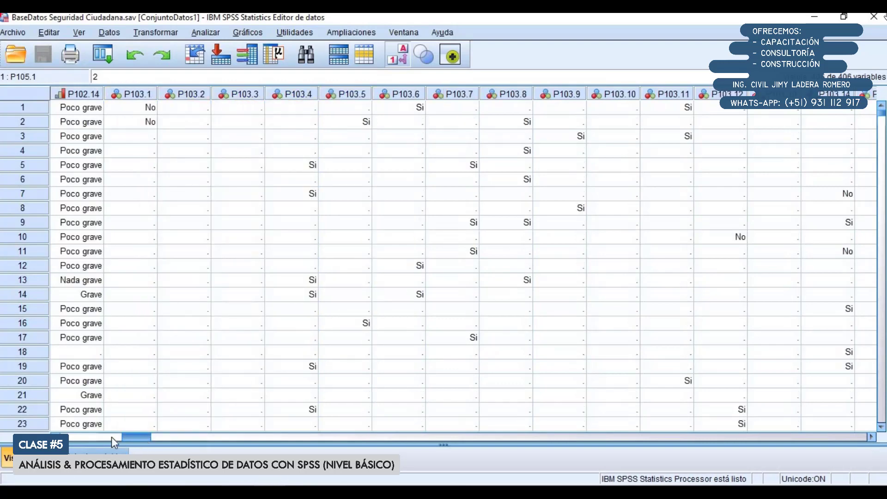
{"action": "left_click", "coordinate": [96, 437]}
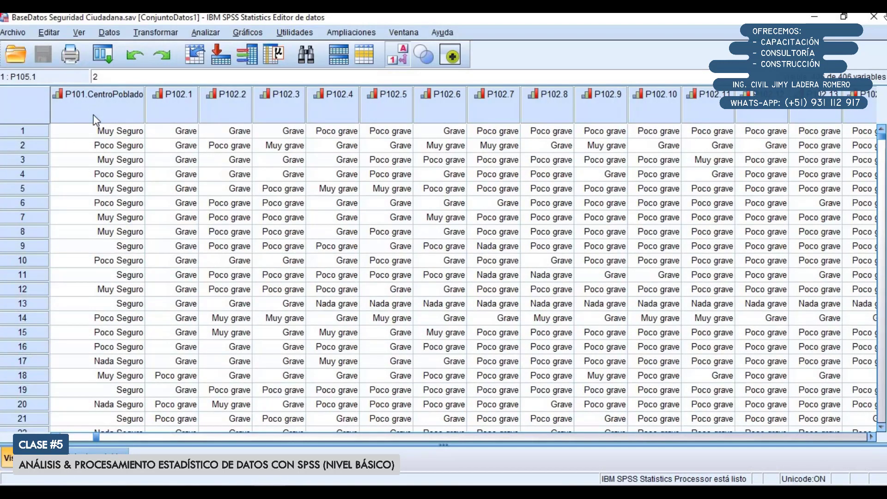
{"action": "left_click", "coordinate": [92, 115]}
{"action": "left_click", "coordinate": [62, 437]}
{"action": "left_click", "coordinate": [60, 438]}
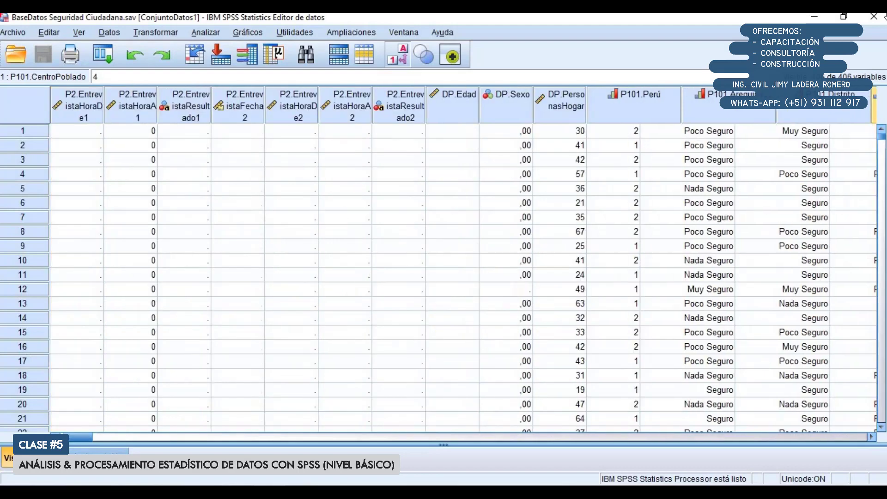
{"action": "left_click_drag", "start_coordinate": [718, 104], "coordinate": [866, 109]}
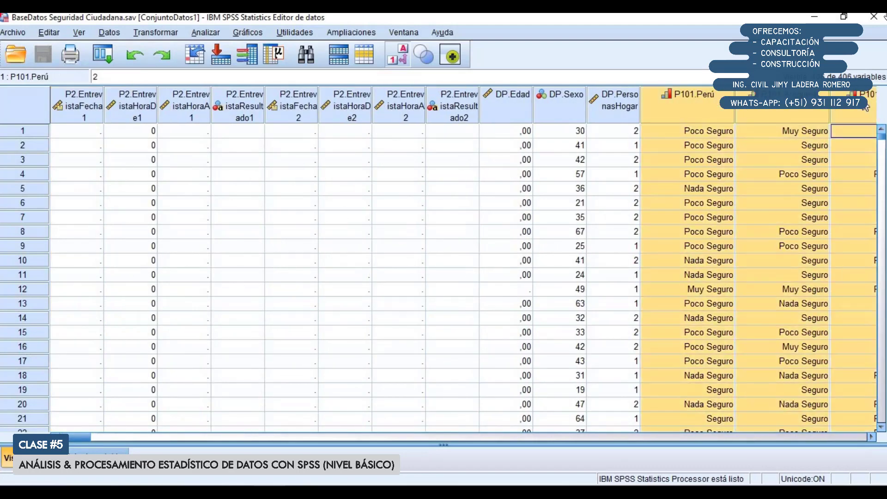
{"action": "left_click", "coordinate": [872, 437]}
{"action": "left_click", "coordinate": [871, 438]}
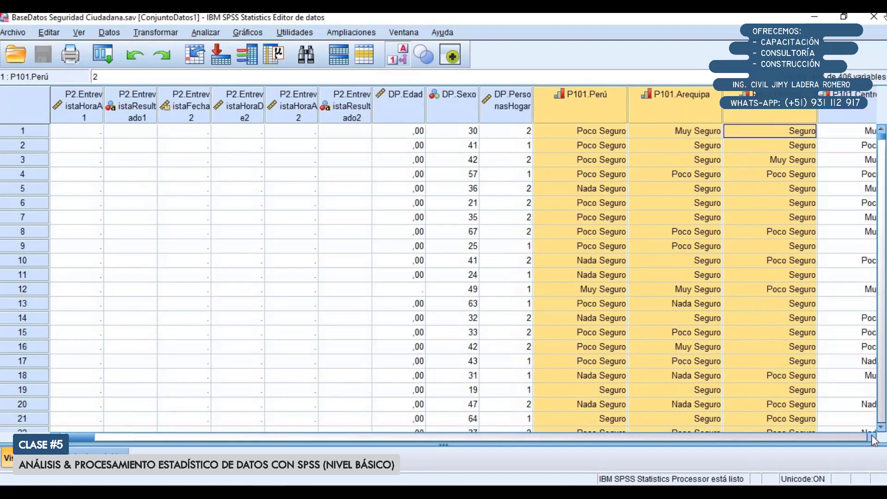
{"action": "left_click", "coordinate": [871, 437]}
{"action": "left_click", "coordinate": [872, 437]}
{"action": "left_click", "coordinate": [758, 229]}
{"action": "left_click_drag", "start_coordinate": [462, 96], "coordinate": [735, 109]}
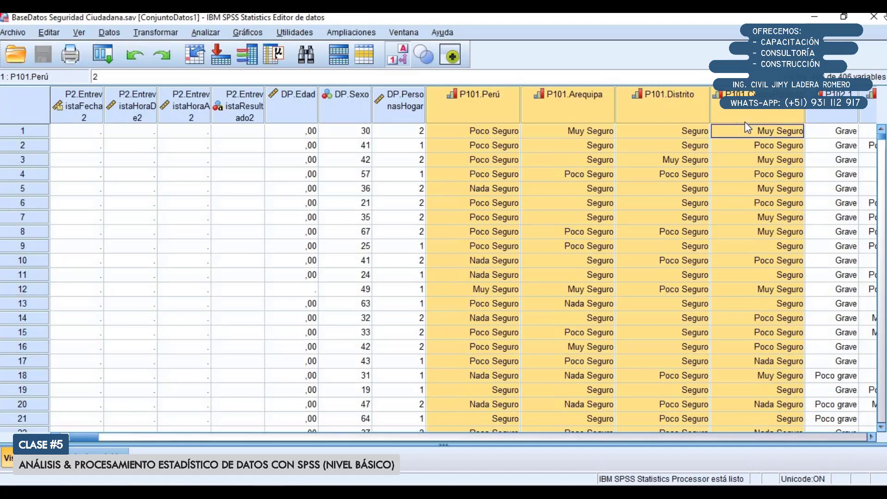
{"action": "left_click", "coordinate": [398, 203]}
{"action": "left_click", "coordinate": [871, 436]}
{"action": "left_click", "coordinate": [871, 437]}
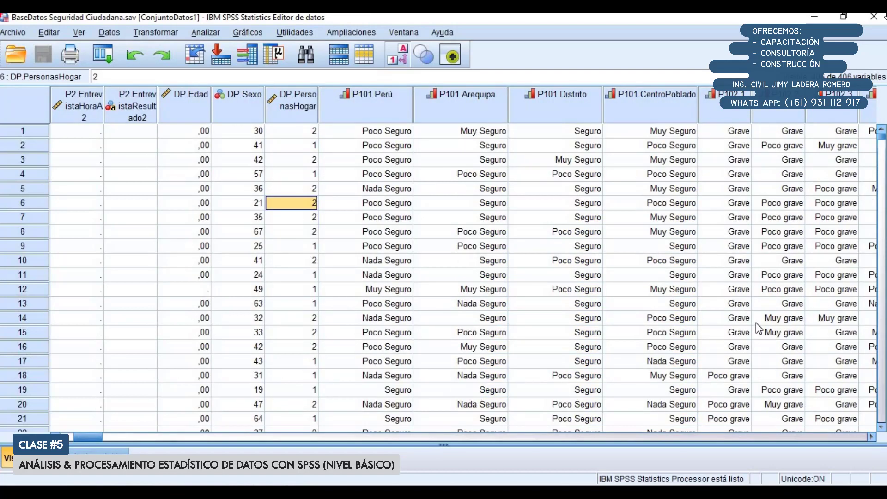
Highlight the P101.Perú through P101.CentroPoblado columns in the data and open the Frequencies analysis
{"action": "left_click", "coordinate": [394, 116]}
{"action": "left_click_drag", "start_coordinate": [523, 109], "coordinate": [664, 99]}
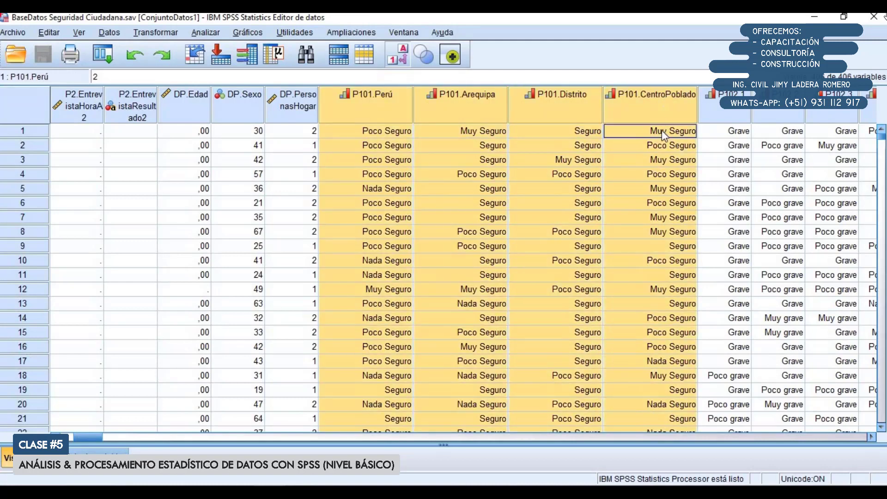
{"action": "left_click", "coordinate": [207, 37]}
{"action": "mouse_move", "coordinate": [232, 69]}
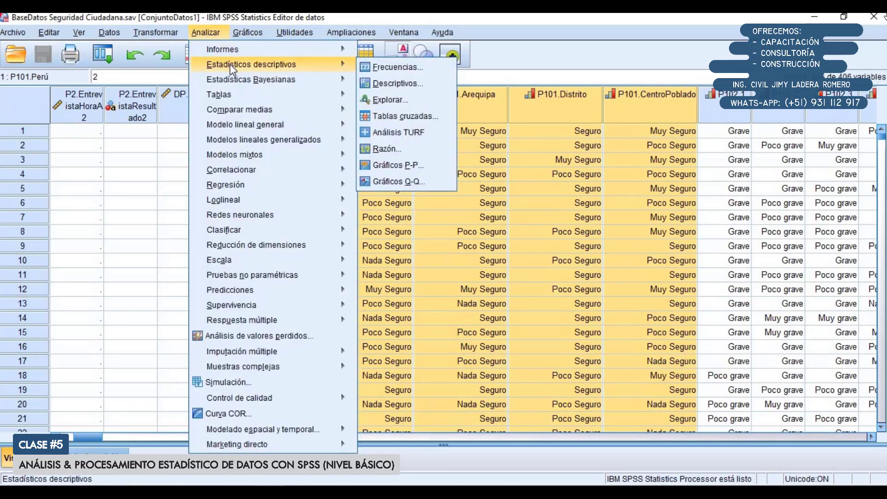
{"action": "left_click", "coordinate": [392, 70]}
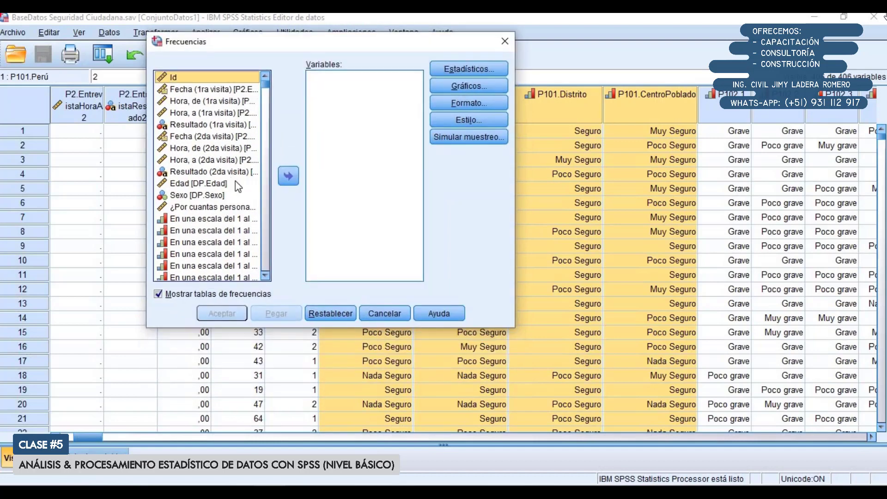
Show the variables in the Frequencies source list by variable name instead of by label
{"action": "scroll", "coordinate": [234, 183], "scroll_direction": "down", "scroll_amount": 2}
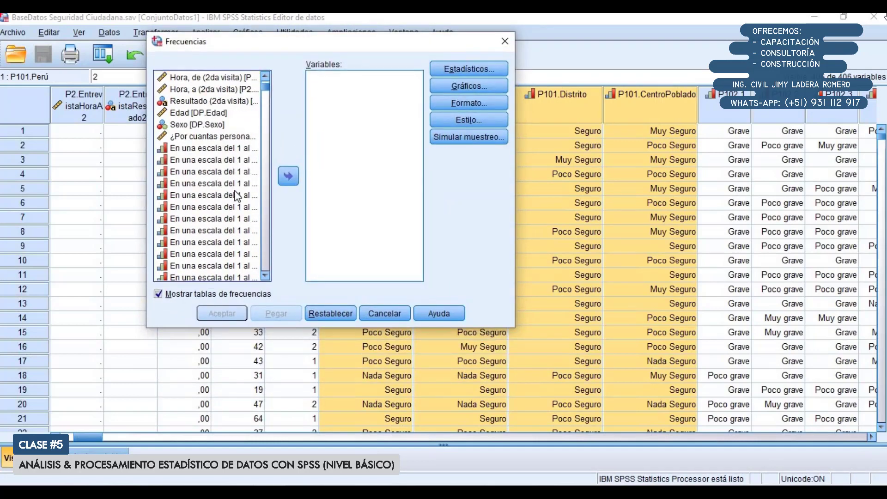
{"action": "right_click", "coordinate": [192, 105]}
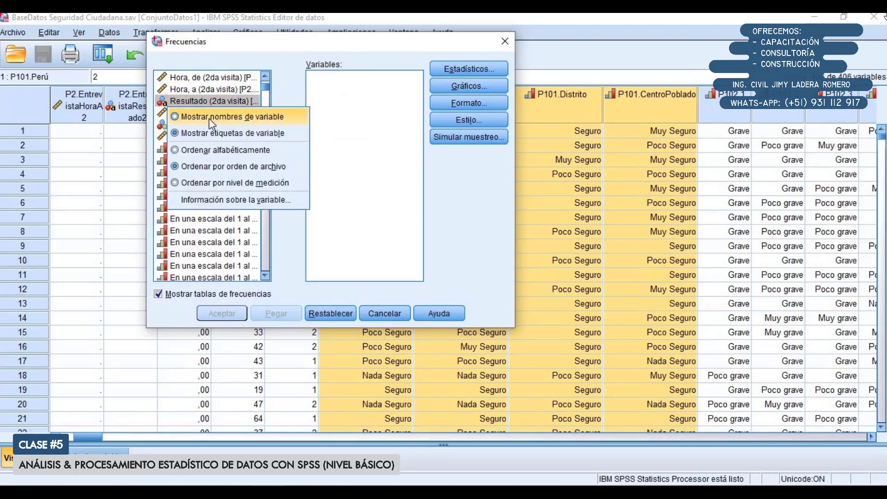
{"action": "left_click", "coordinate": [209, 118]}
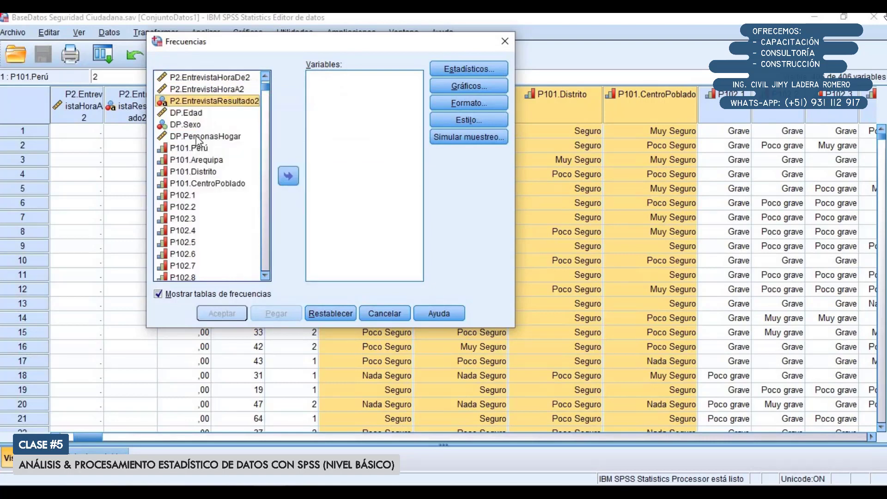
Add P101.Perú, P101.Arequipa, P101.Distrito and P101.CentroPoblado to the Frequencies analysis and run it with frequency tables
{"action": "left_click", "coordinate": [192, 149]}
{"action": "left_click", "coordinate": [198, 183], "text": "shift"}
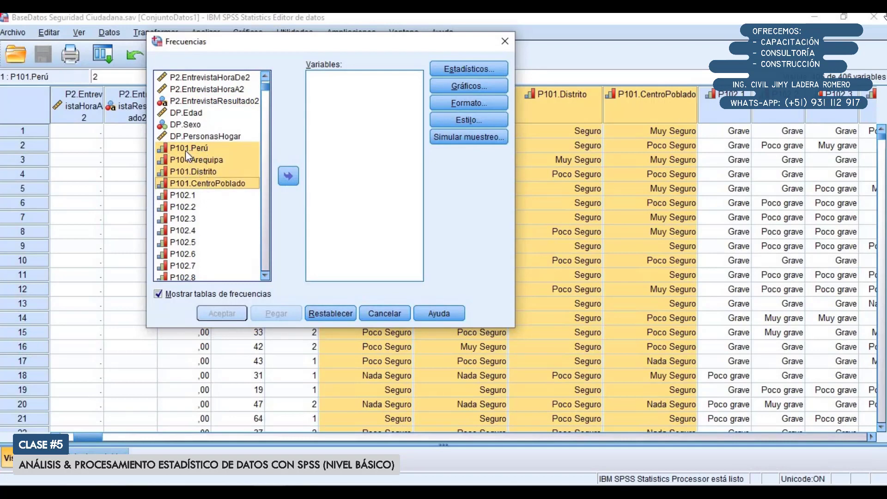
{"action": "left_click_drag", "start_coordinate": [185, 151], "coordinate": [343, 115]}
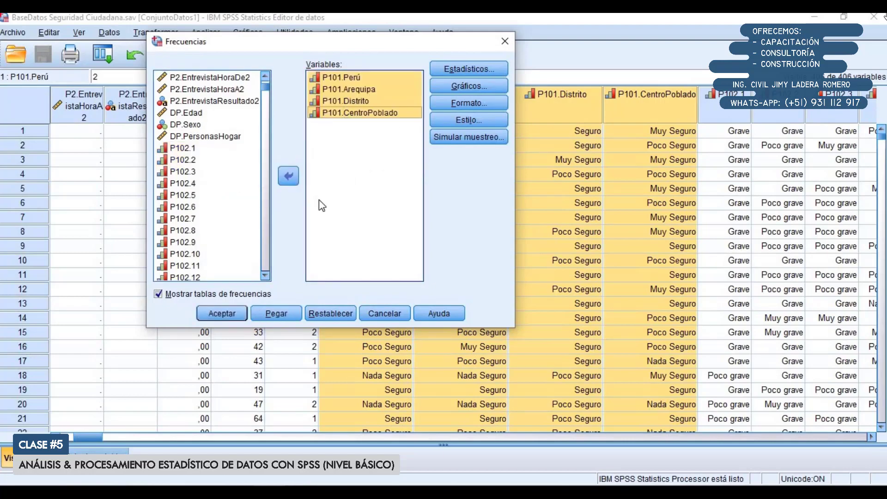
{"action": "left_click", "coordinate": [222, 314]}
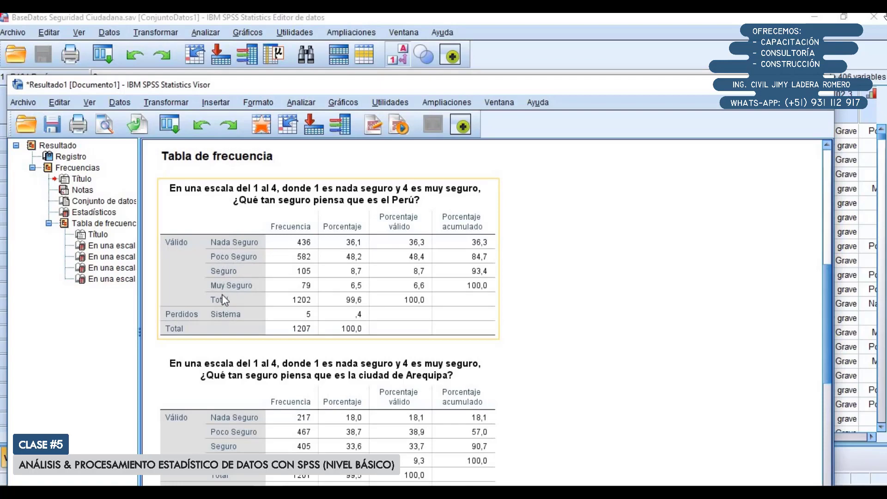
Maximize the output window and review the frequency tables for Perú, Arequipa, Distrito and Centro Poblado
{"action": "scroll", "coordinate": [324, 296], "scroll_direction": "down", "scroll_amount": 3}
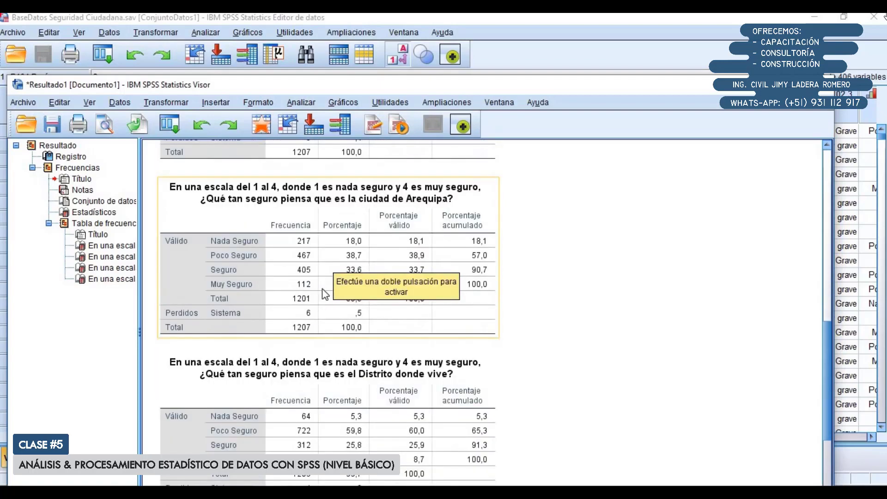
{"action": "scroll", "coordinate": [320, 309], "scroll_direction": "down", "scroll_amount": 1}
{"action": "double_click", "coordinate": [356, 85]}
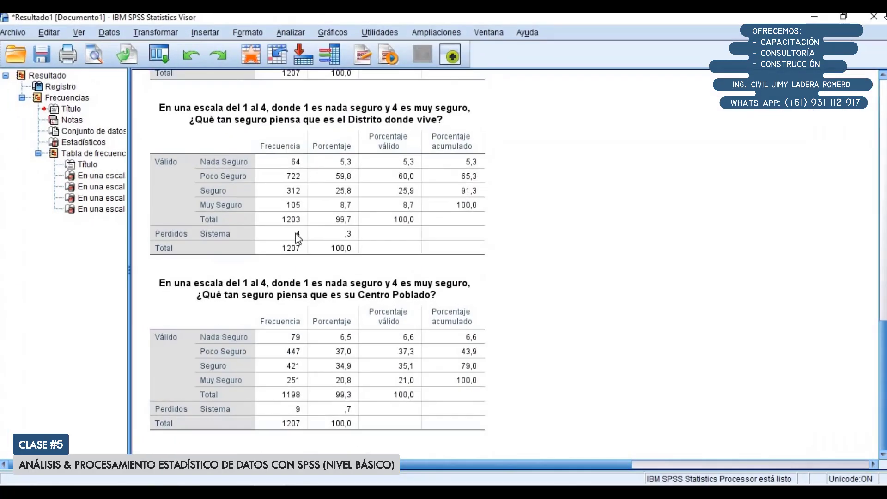
{"action": "scroll", "coordinate": [295, 240], "scroll_direction": "up", "scroll_amount": 2}
{"action": "scroll", "coordinate": [294, 240], "scroll_direction": "up", "scroll_amount": 1}
{"action": "scroll", "coordinate": [294, 240], "scroll_direction": "down", "scroll_amount": 2}
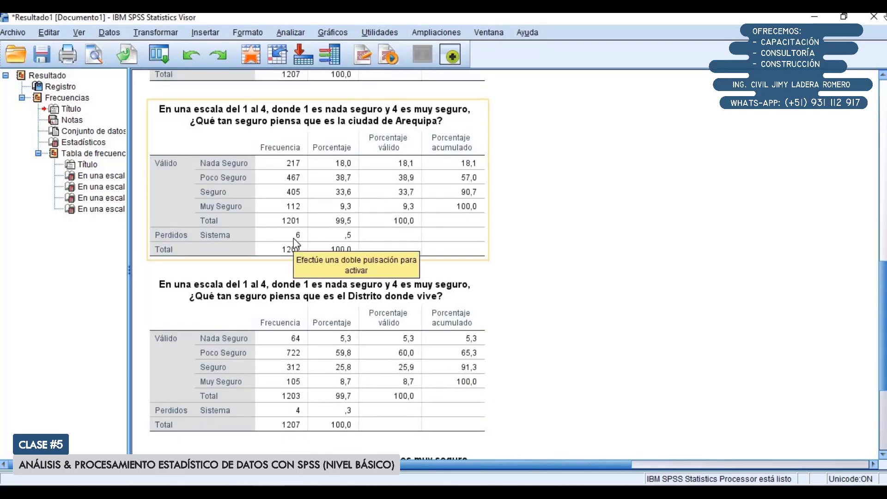
{"action": "scroll", "coordinate": [296, 243], "scroll_direction": "up", "scroll_amount": 5}
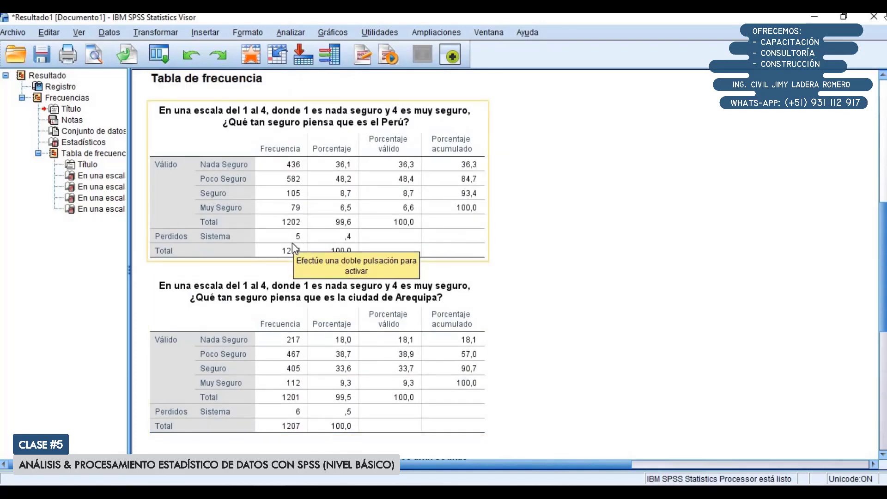
{"action": "scroll", "coordinate": [304, 289], "scroll_direction": "down", "scroll_amount": 3}
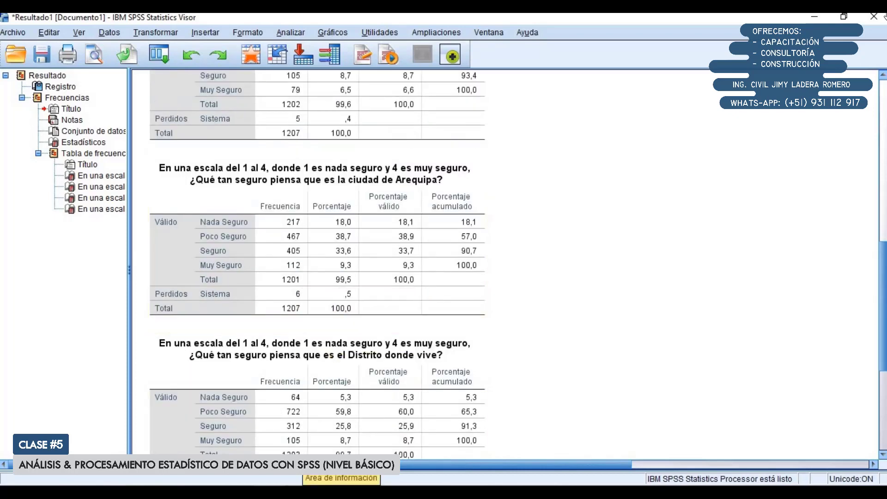
Switch to Encuesta Seguridad Ciudadana.xlsx in Excel and examine question 101's answer scale and its full answer table
{"action": "left_click", "coordinate": [305, 492]}
{"action": "left_click", "coordinate": [315, 305]}
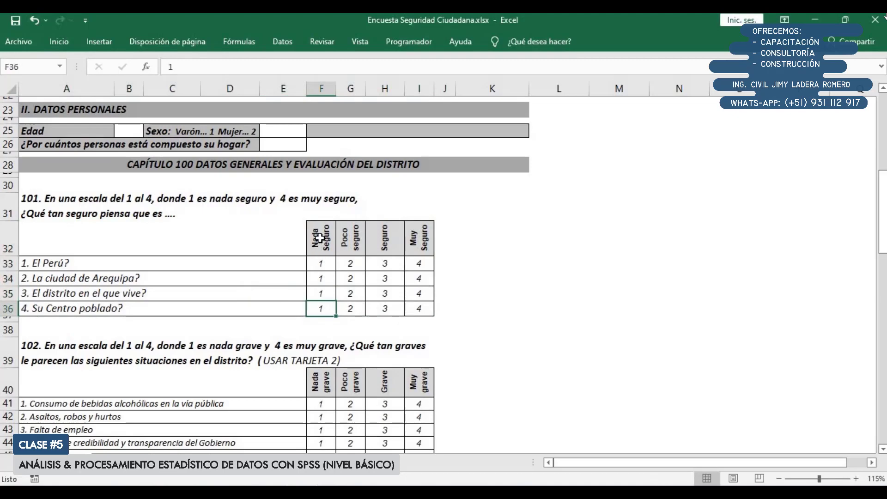
{"action": "left_click_drag", "start_coordinate": [319, 238], "coordinate": [427, 241]}
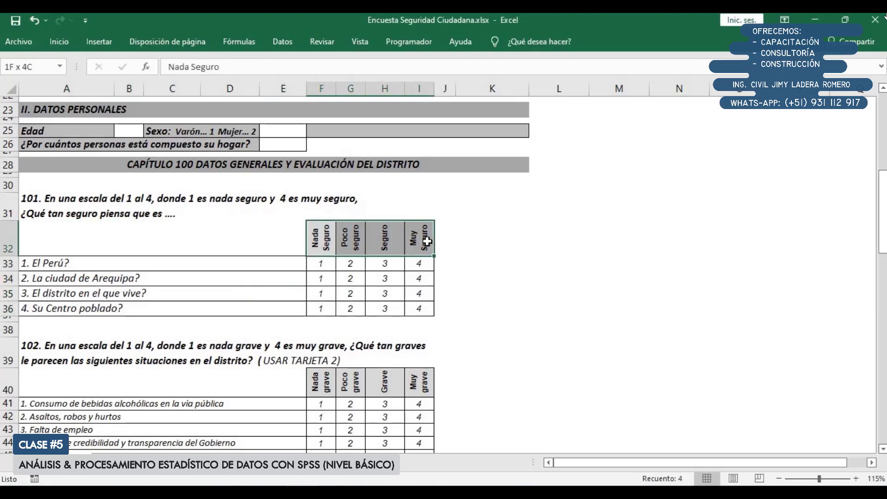
{"action": "left_click_drag", "start_coordinate": [287, 236], "coordinate": [425, 311]}
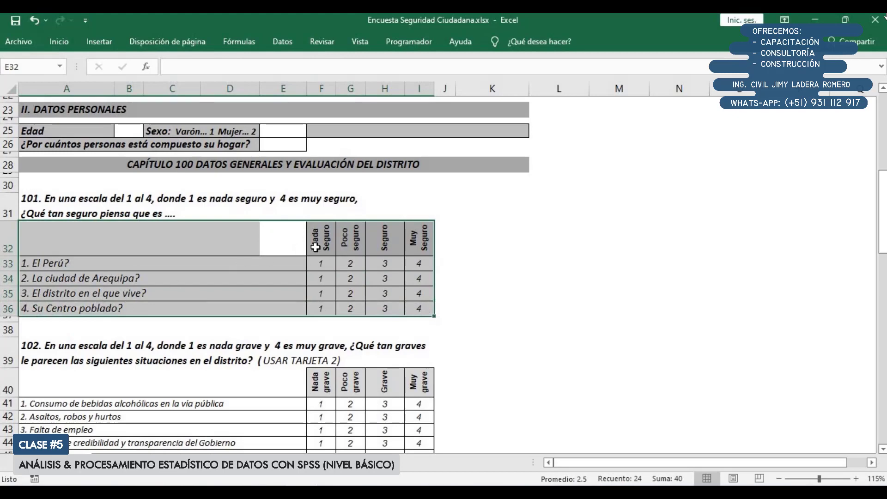
{"action": "left_click_drag", "start_coordinate": [324, 242], "coordinate": [415, 239]}
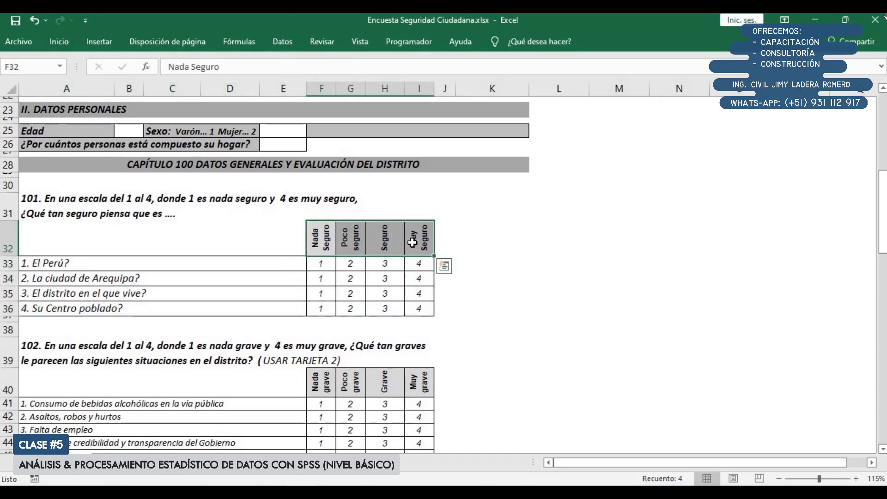
{"action": "left_click_drag", "start_coordinate": [103, 236], "coordinate": [428, 313]}
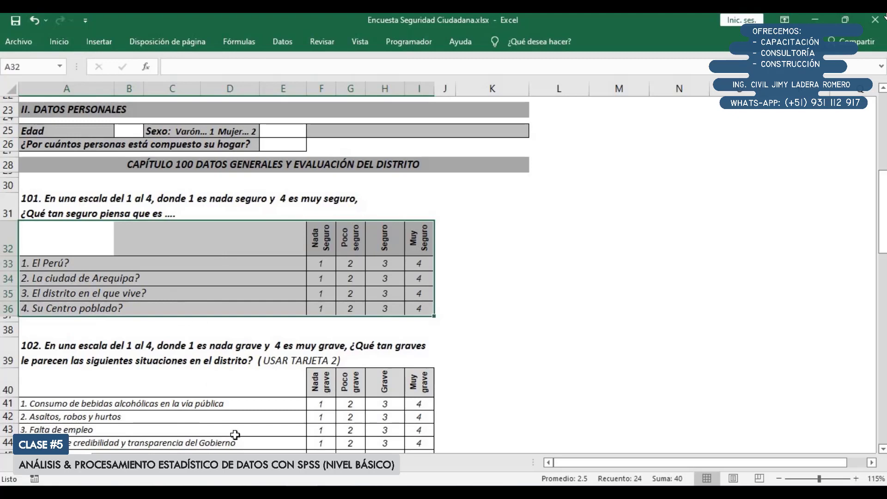
Examine question 102's list of district problems and its answer table from Nada grave to Muy grave
{"action": "scroll", "coordinate": [236, 411], "scroll_direction": "down", "scroll_amount": 1}
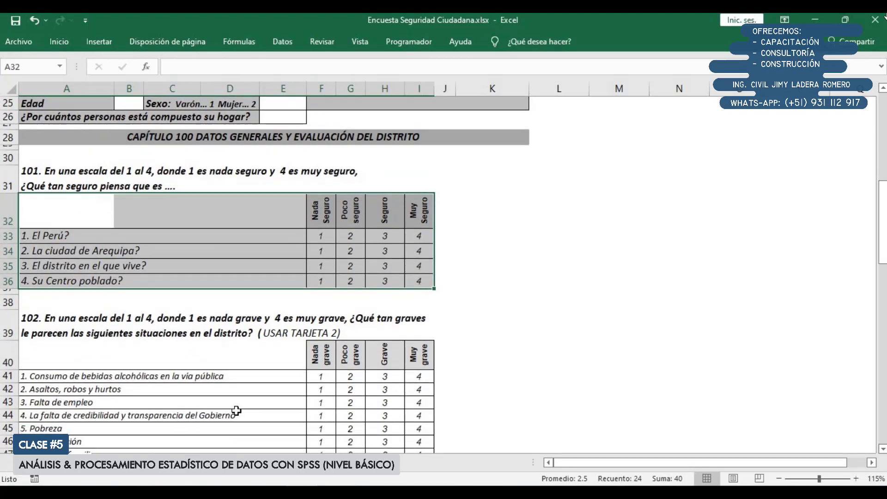
{"action": "scroll", "coordinate": [236, 411], "scroll_direction": "down", "scroll_amount": 3}
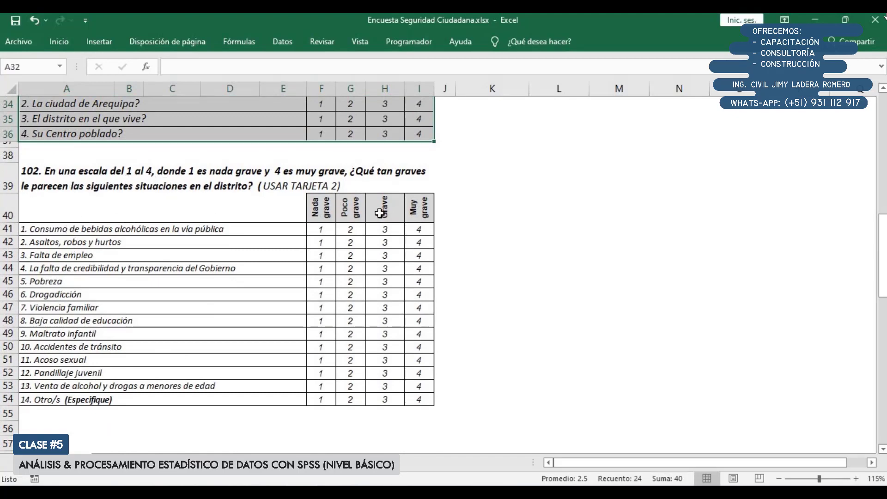
{"action": "left_click_drag", "start_coordinate": [321, 208], "coordinate": [146, 400]}
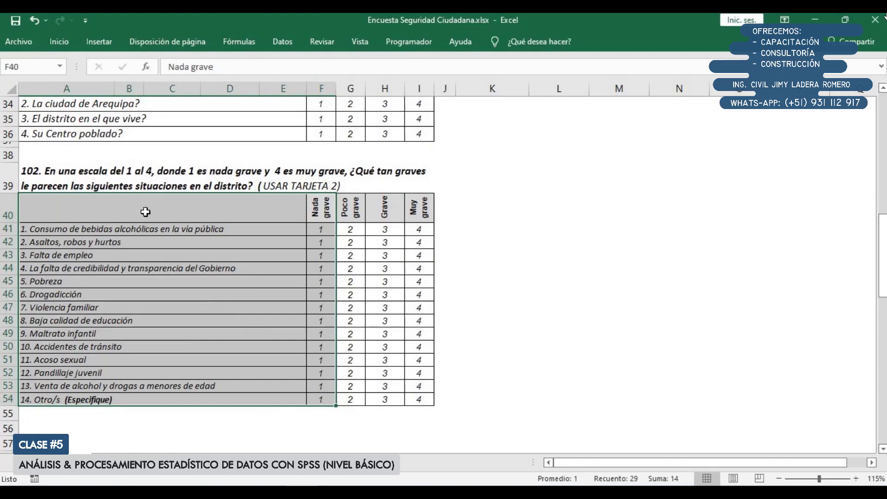
{"action": "left_click", "coordinate": [146, 212]}
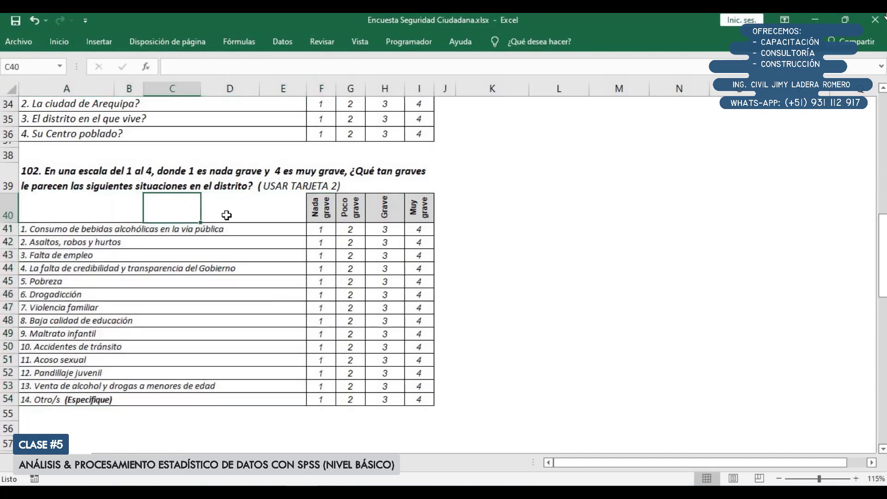
{"action": "left_click", "coordinate": [64, 231]}
{"action": "left_click_drag", "start_coordinate": [64, 231], "coordinate": [81, 406]}
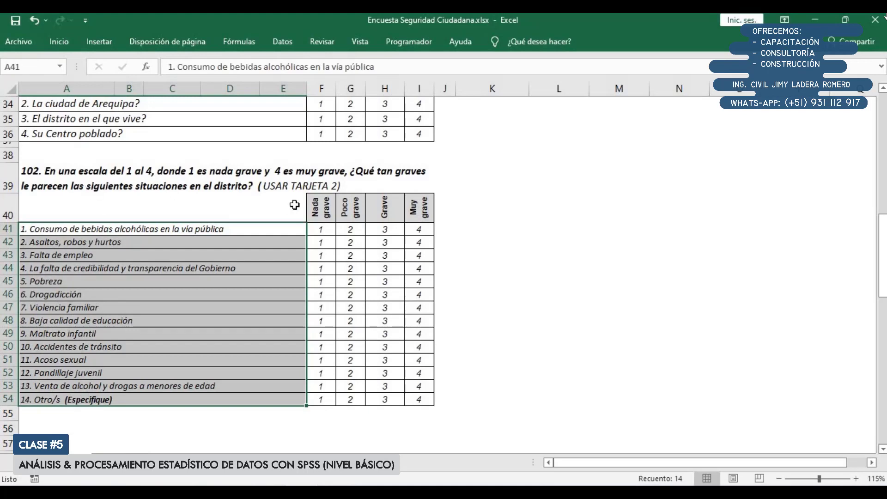
{"action": "left_click", "coordinate": [209, 209]}
{"action": "left_click_drag", "start_coordinate": [323, 291], "coordinate": [419, 400]}
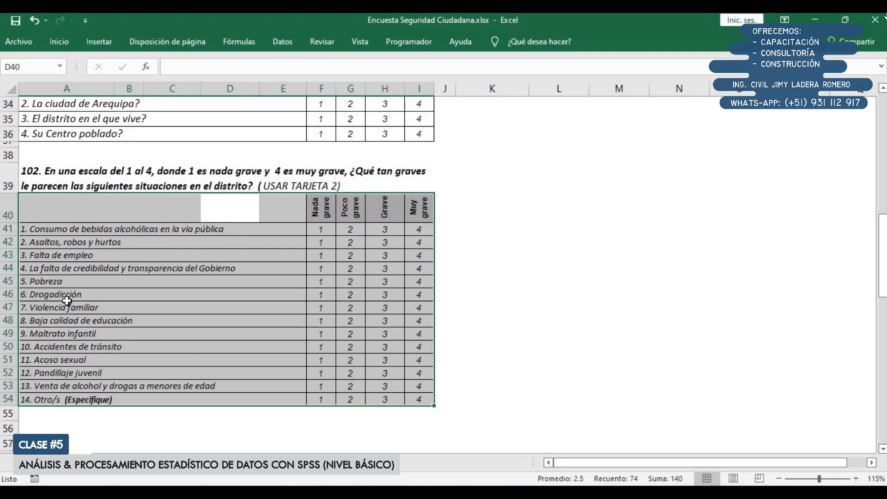
{"action": "left_click", "coordinate": [67, 205]}
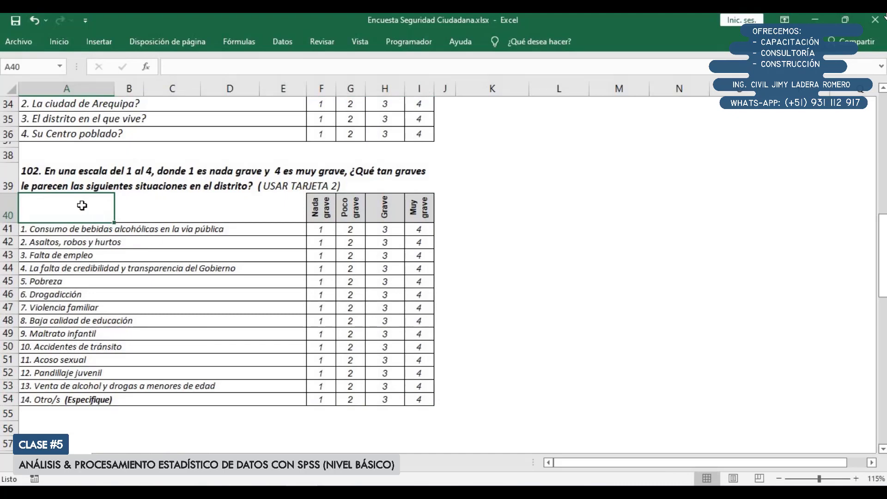
{"action": "left_click_drag", "start_coordinate": [82, 205], "coordinate": [420, 402]}
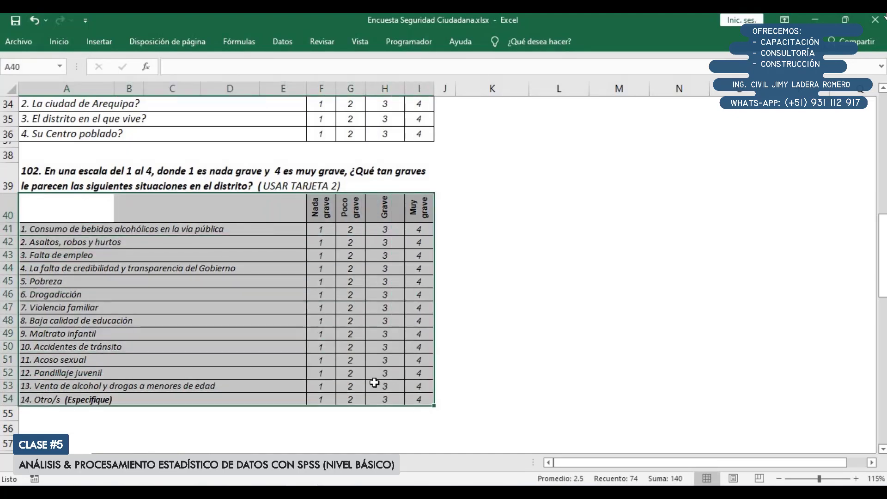
Return to question 101 and highlight its whole answer table, including the scale headings and four items
{"action": "scroll", "coordinate": [374, 383], "scroll_direction": "up", "scroll_amount": 2}
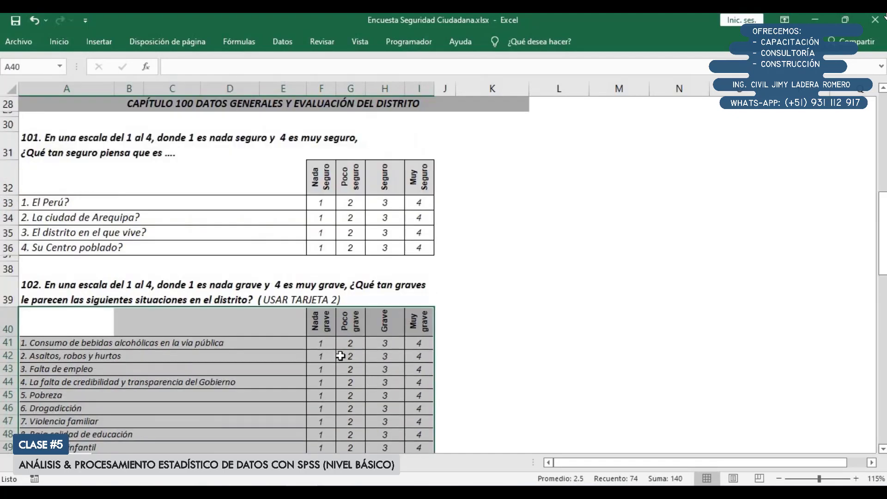
{"action": "scroll", "coordinate": [341, 356], "scroll_direction": "up", "scroll_amount": 1}
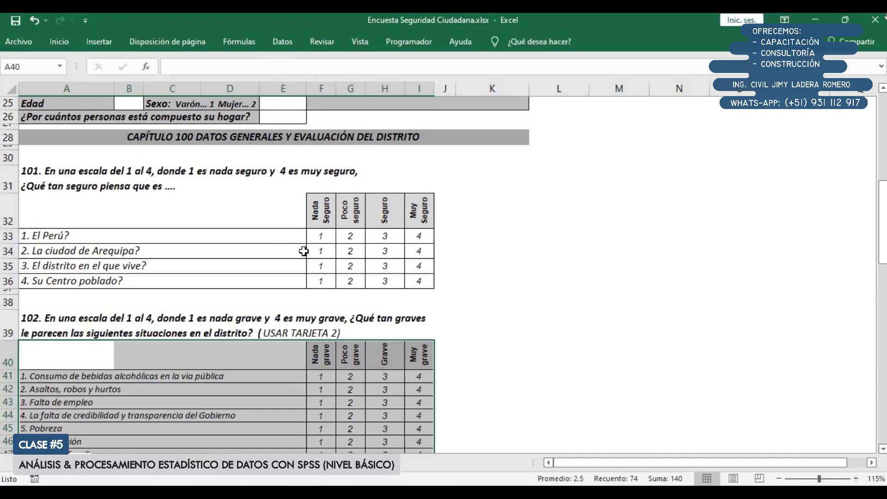
{"action": "left_click_drag", "start_coordinate": [321, 211], "coordinate": [423, 287]}
{"action": "left_click_drag", "start_coordinate": [60, 210], "coordinate": [423, 278]}
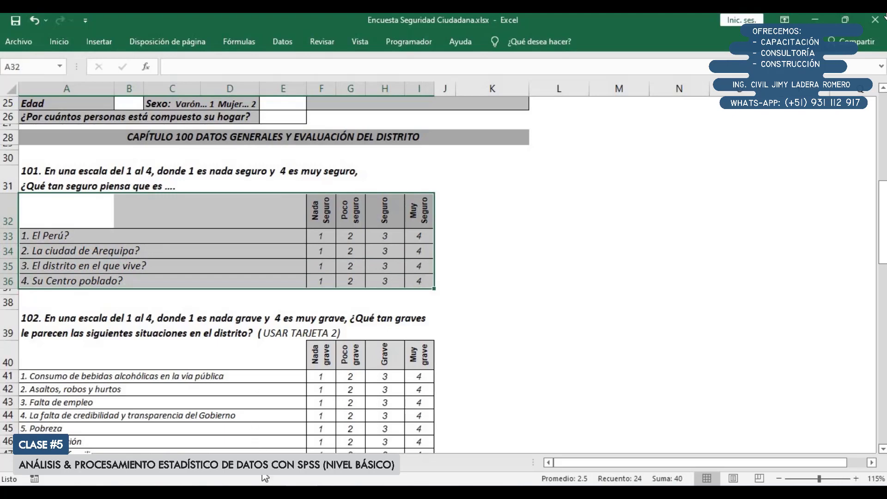
Switch back to the SPSS output, review the four question 101 frequency tables, and return to the data view
{"action": "left_click", "coordinate": [314, 406]}
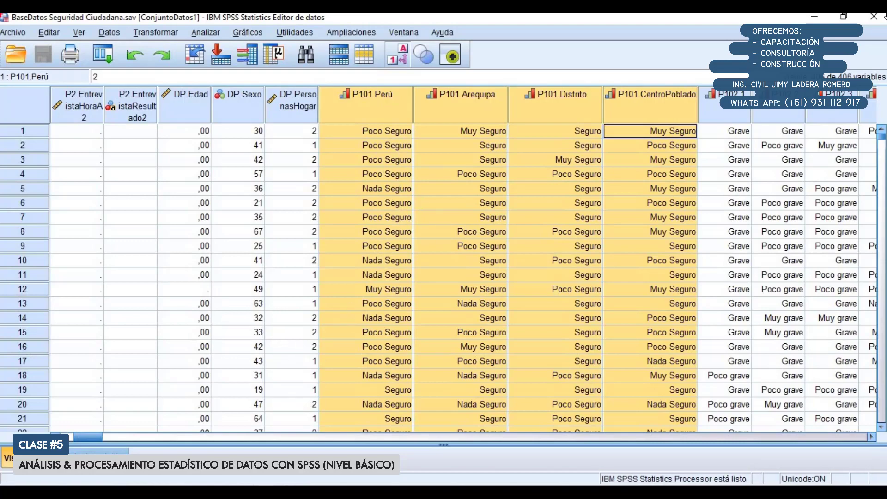
{"action": "left_click", "coordinate": [199, 462]}
{"action": "scroll", "coordinate": [295, 237], "scroll_direction": "up", "scroll_amount": 1}
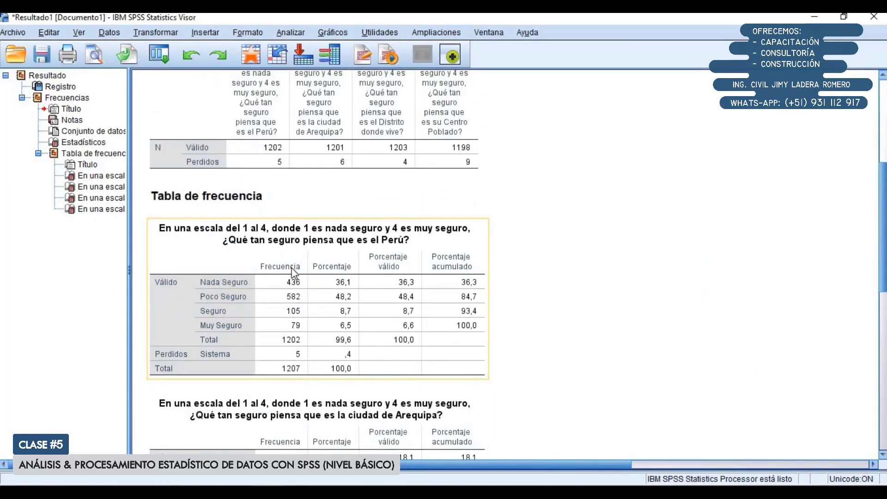
{"action": "scroll", "coordinate": [291, 240], "scroll_direction": "down", "scroll_amount": 5}
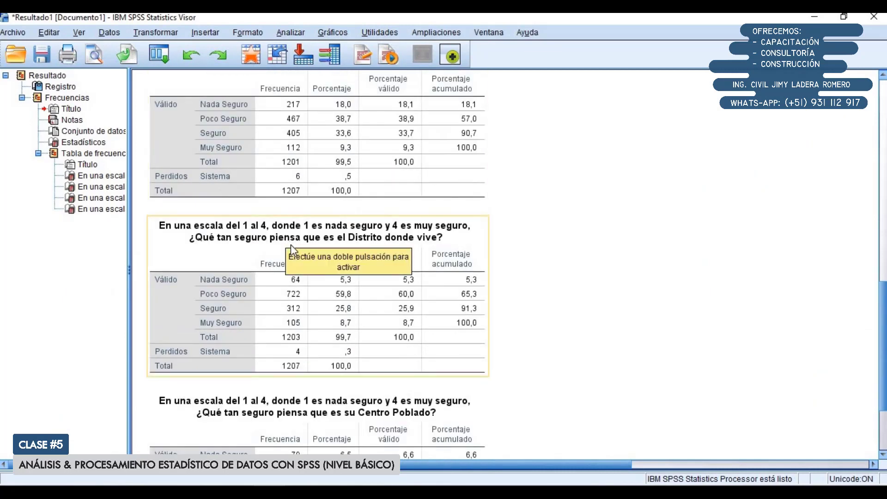
{"action": "scroll", "coordinate": [285, 315], "scroll_direction": "down", "scroll_amount": 3}
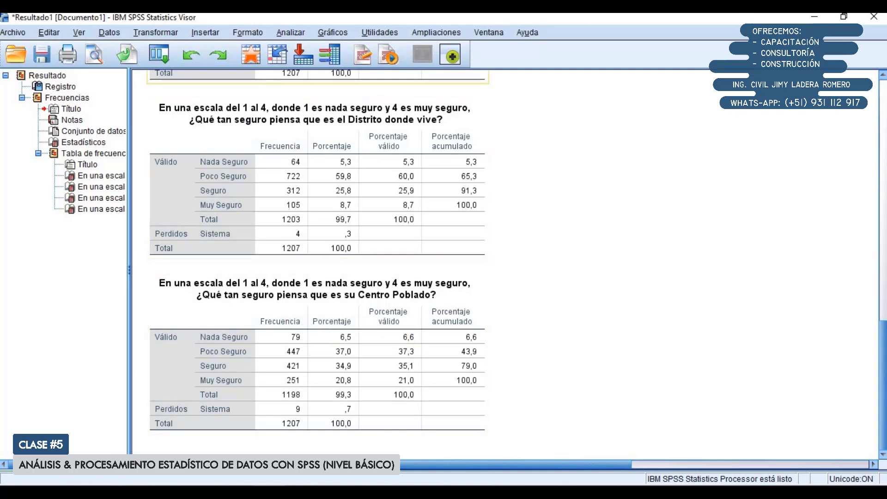
{"action": "left_click", "coordinate": [816, 17]}
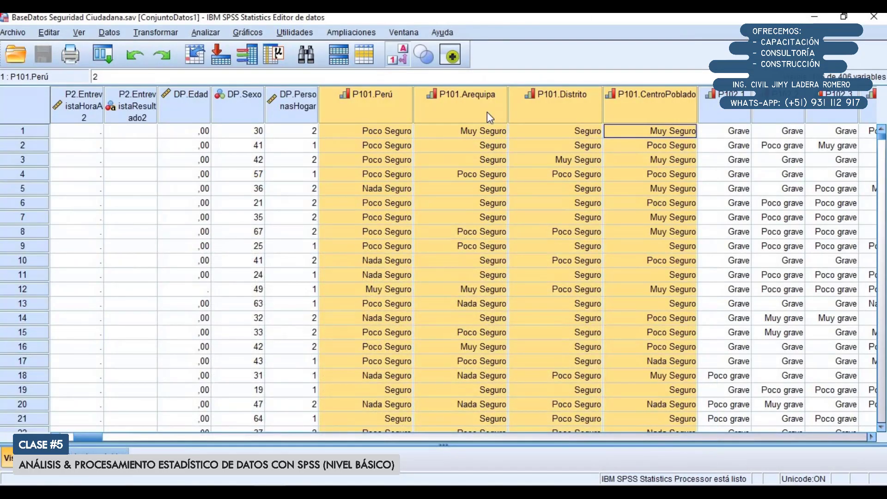
Start a custom table (Tablas personalizadas), accept the value-label notice, and reposition the dialog so all its options are visible
{"action": "mouse_move", "coordinate": [487, 112]}
{"action": "left_click", "coordinate": [206, 33]}
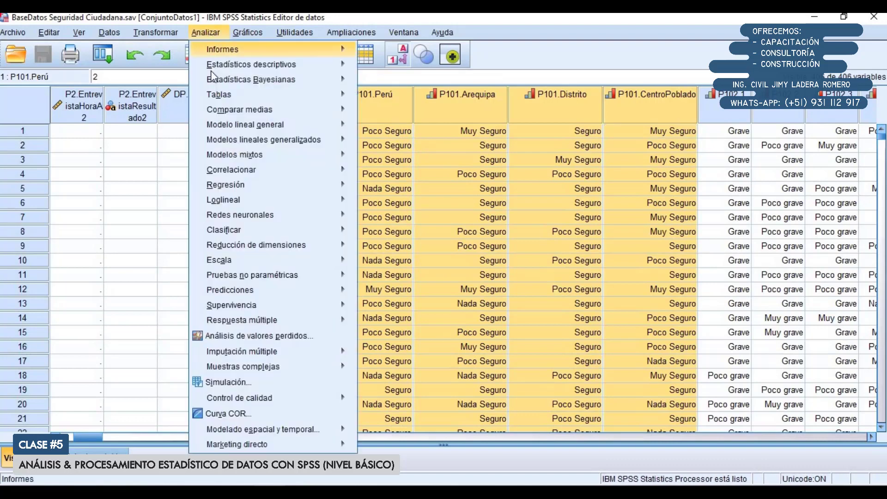
{"action": "mouse_move", "coordinate": [224, 98]}
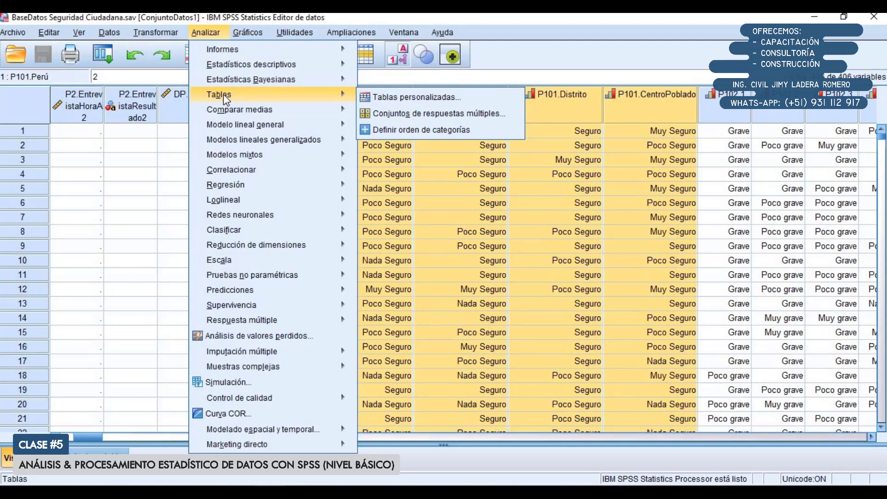
{"action": "left_click", "coordinate": [415, 95]}
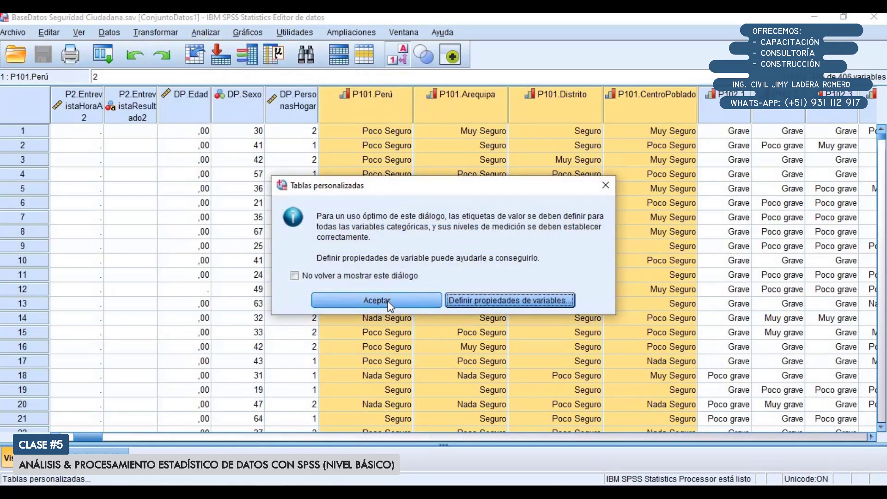
{"action": "left_click", "coordinate": [376, 299]}
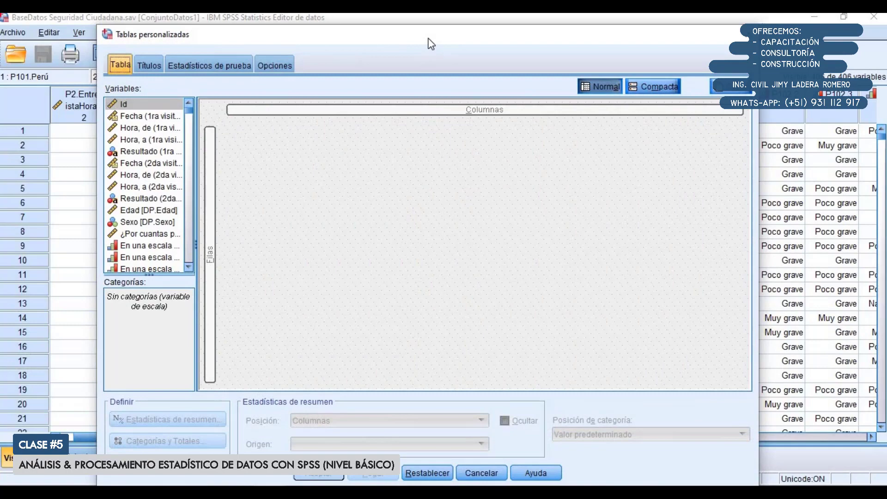
{"action": "left_click_drag", "start_coordinate": [419, 37], "coordinate": [395, 136]}
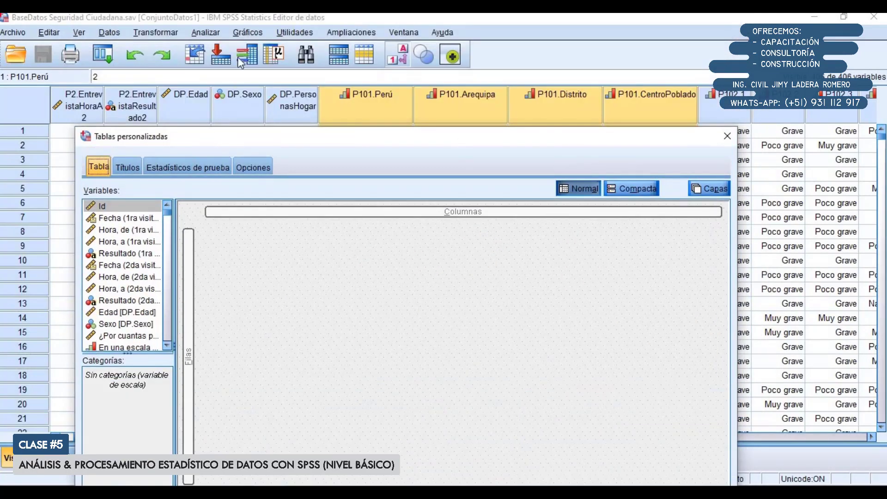
{"action": "left_click_drag", "start_coordinate": [157, 135], "coordinate": [210, 18]}
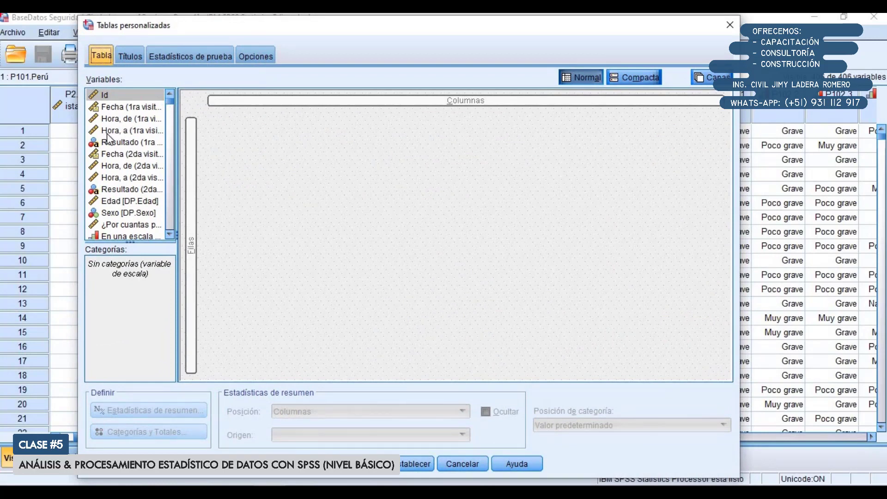
Widen the custom table's variable list and display variable names instead of labels
{"action": "left_click_drag", "start_coordinate": [174, 140], "coordinate": [213, 137]}
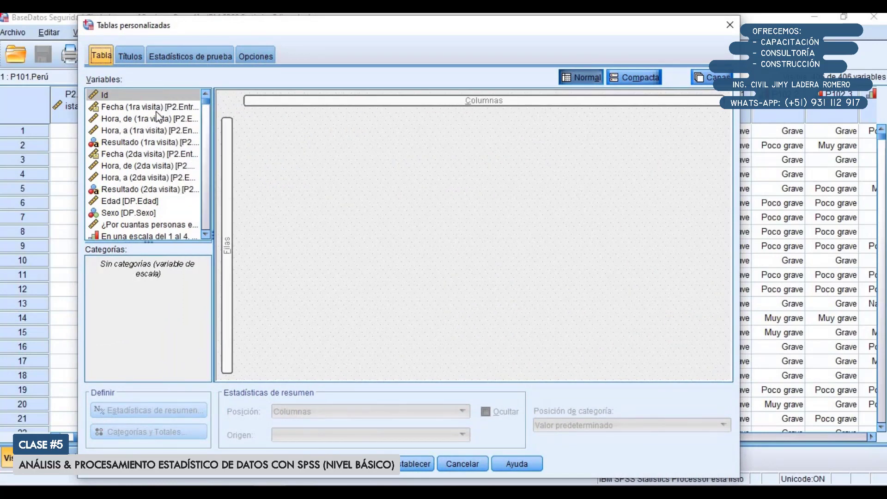
{"action": "right_click", "coordinate": [129, 123]}
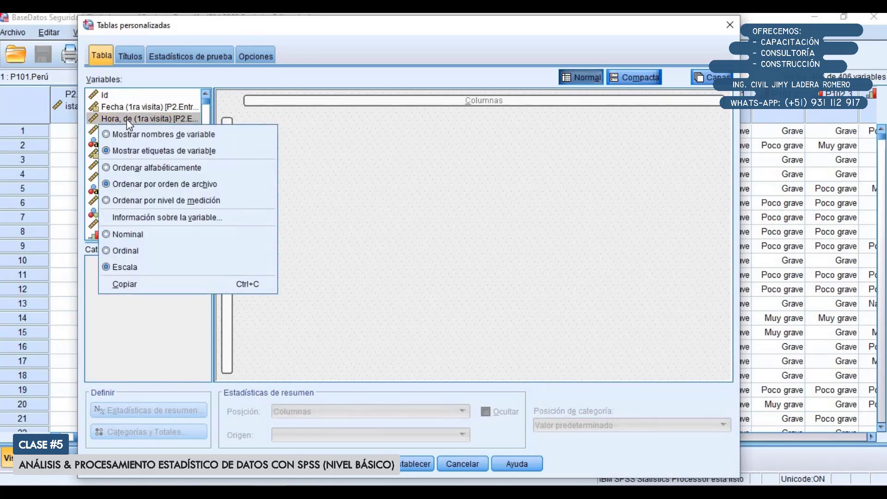
{"action": "left_click", "coordinate": [143, 135]}
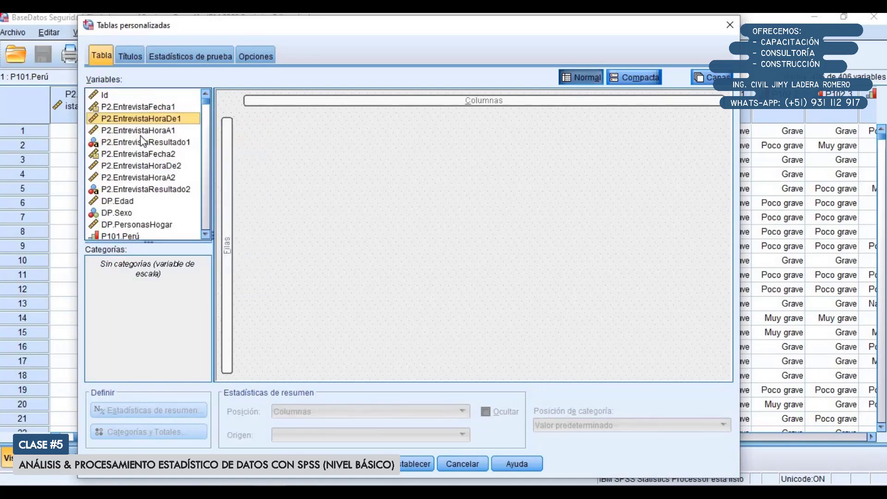
Place P101.Perú, P101.Arequipa, P101.Distrito and P101.CentroPoblado together in the custom table's rows
{"action": "scroll", "coordinate": [125, 139], "scroll_direction": "down", "scroll_amount": 3}
{"action": "left_click", "coordinate": [123, 134]}
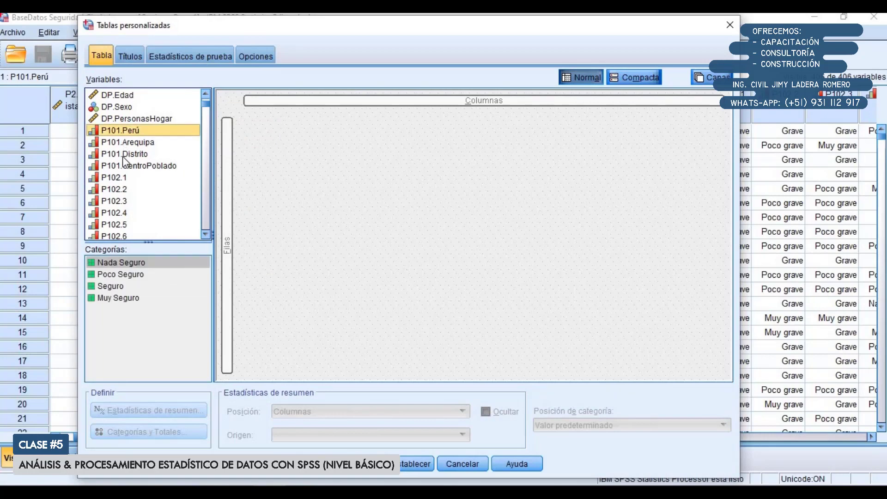
{"action": "left_click", "coordinate": [133, 166], "text": "shift"}
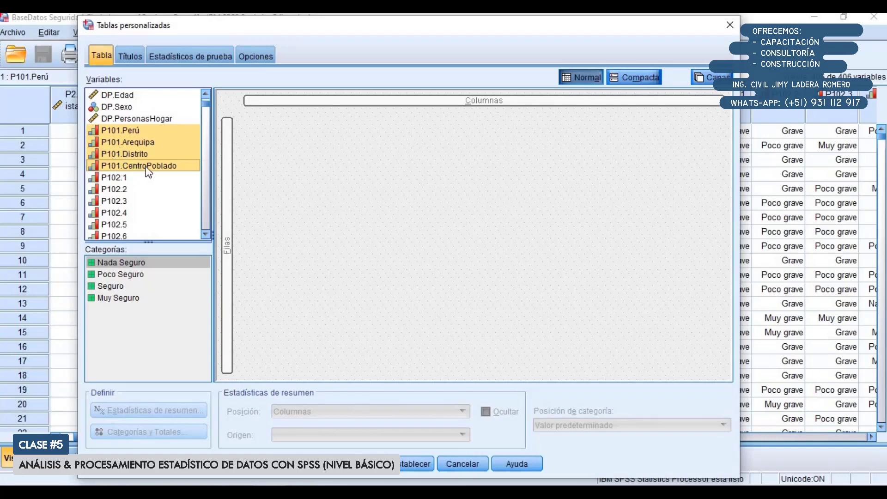
{"action": "mouse_move", "coordinate": [119, 136]}
{"action": "left_mouse_down"}
{"action": "mouse_move", "coordinate": [148, 138]}
{"action": "mouse_move", "coordinate": [134, 144]}
{"action": "mouse_move", "coordinate": [114, 130]}
{"action": "left_mouse_up"}
{"action": "left_click", "coordinate": [114, 131]}
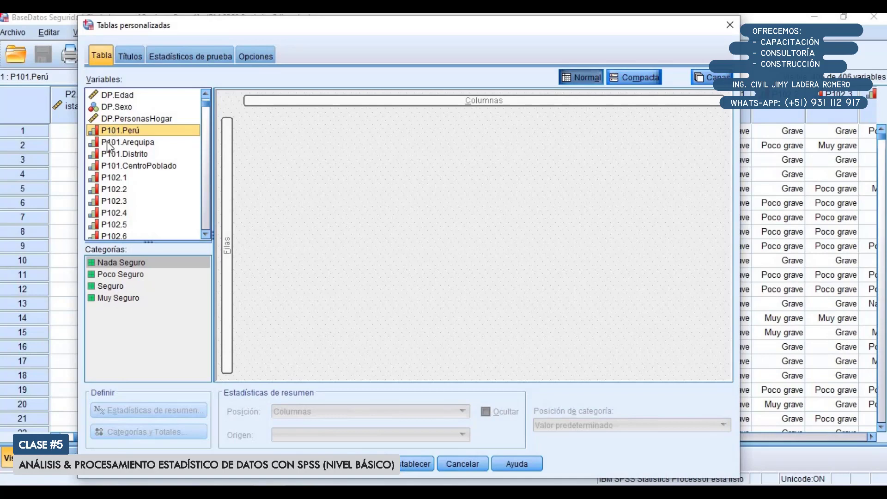
{"action": "left_click", "coordinate": [124, 167], "text": "shift"}
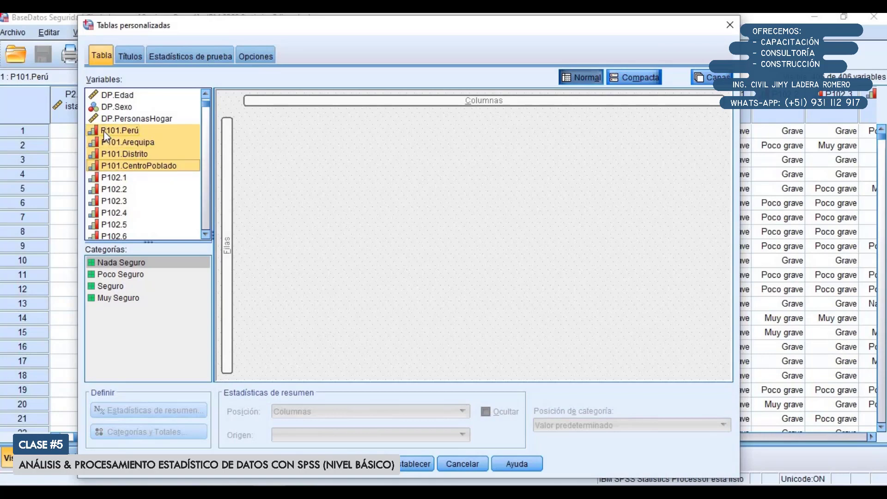
{"action": "left_click_drag", "start_coordinate": [104, 131], "coordinate": [229, 209]}
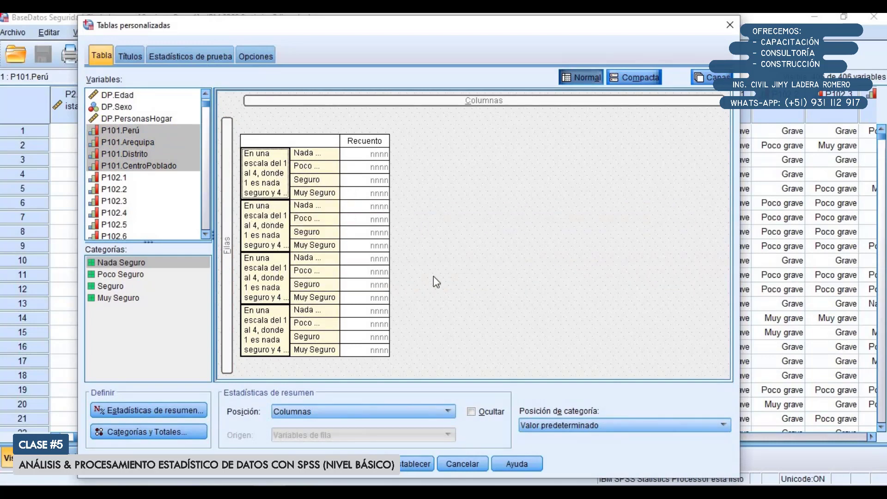
Set the category position to Etiquetas de fila en columnas and generate the custom table
{"action": "left_click", "coordinate": [594, 426]}
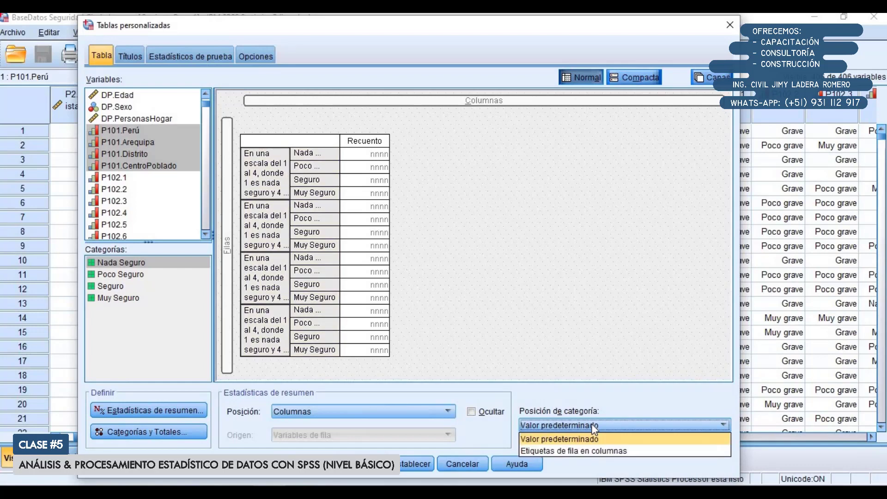
{"action": "left_click", "coordinate": [588, 453]}
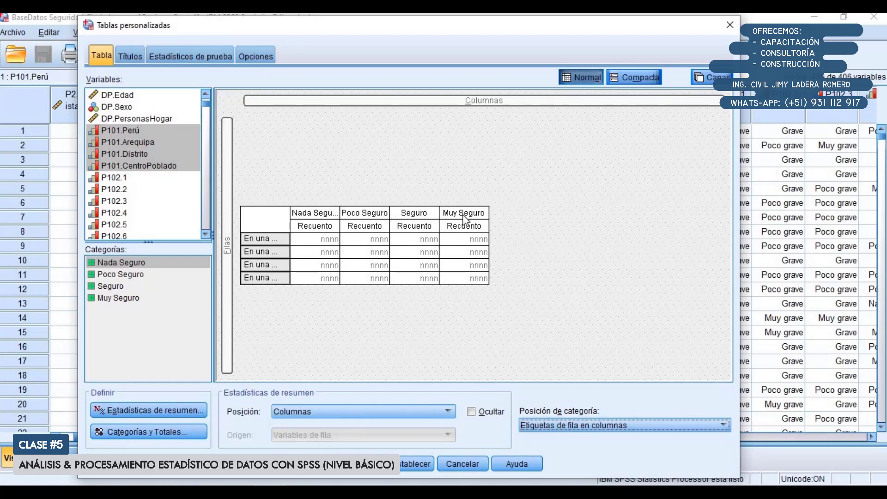
{"action": "left_click", "coordinate": [461, 303]}
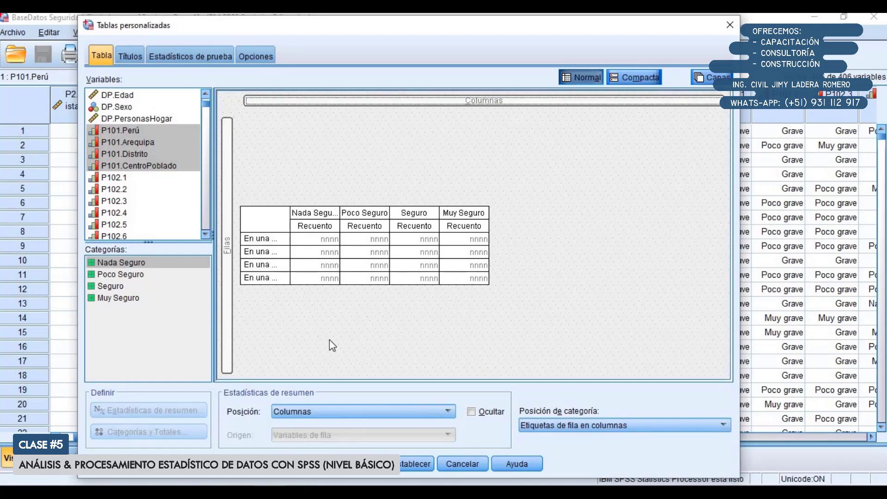
{"action": "left_click", "coordinate": [301, 464]}
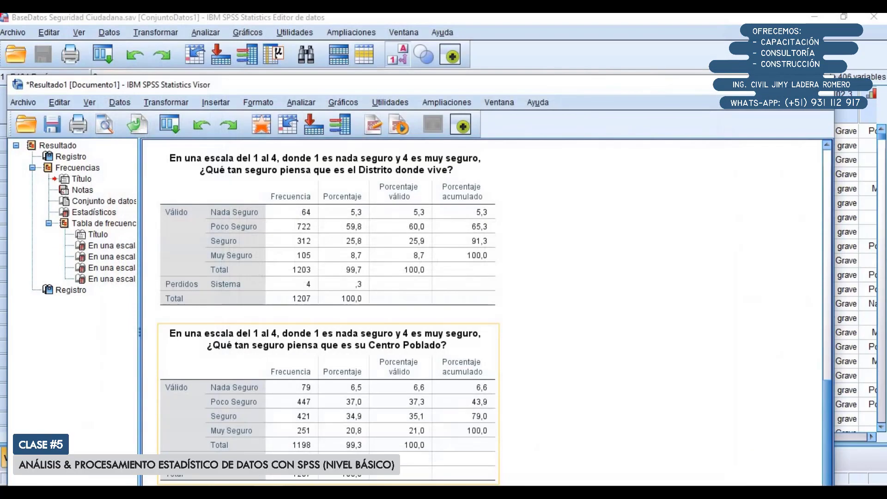
Maximize the output viewer and copy the new question 101 custom table
{"action": "scroll", "coordinate": [338, 350], "scroll_direction": "down", "scroll_amount": 1}
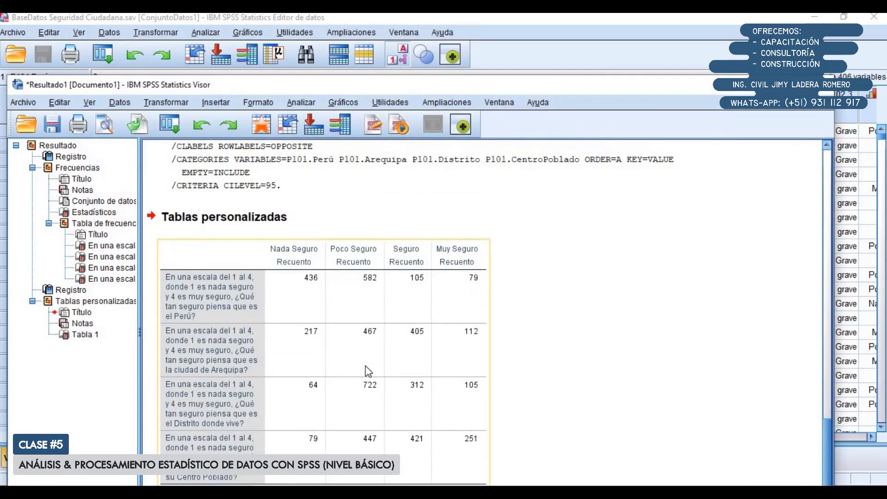
{"action": "double_click", "coordinate": [383, 86]}
{"action": "left_click", "coordinate": [379, 267]}
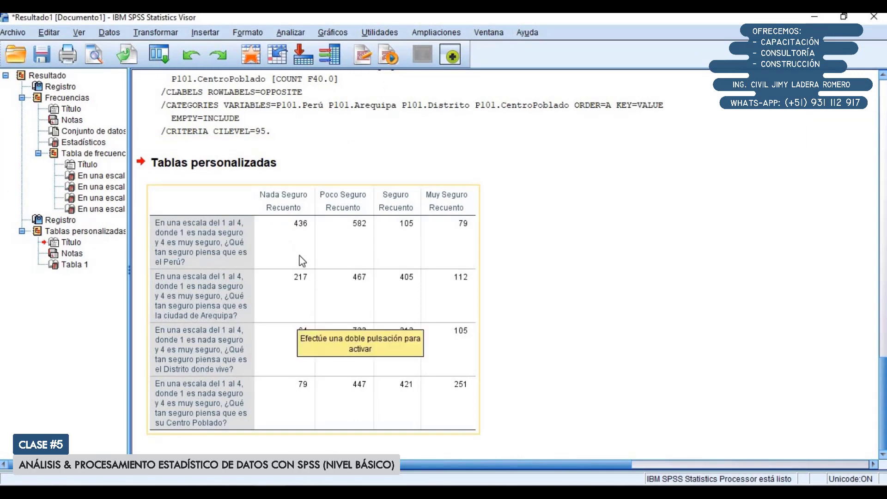
{"action": "right_click", "coordinate": [284, 245]}
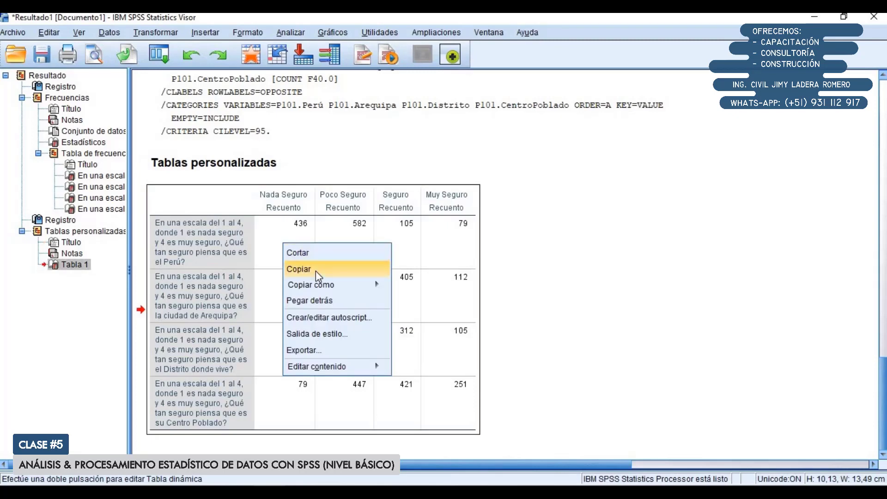
{"action": "left_click", "coordinate": [318, 273]}
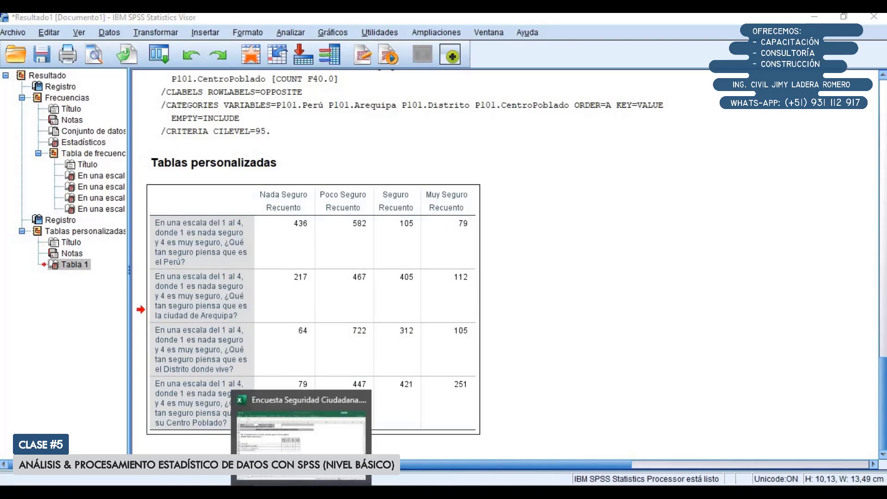
Switch to Encuesta Seguridad Ciudadana.xlsx in Excel and paste the copied table at B3 of a blank sheet
{"action": "left_click", "coordinate": [301, 492]}
{"action": "left_click", "coordinate": [195, 464]}
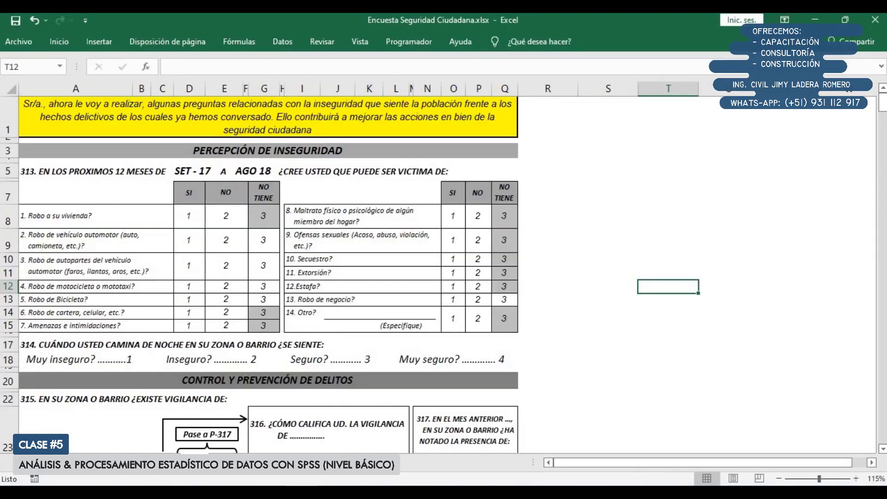
{"action": "left_click", "coordinate": [228, 473]}
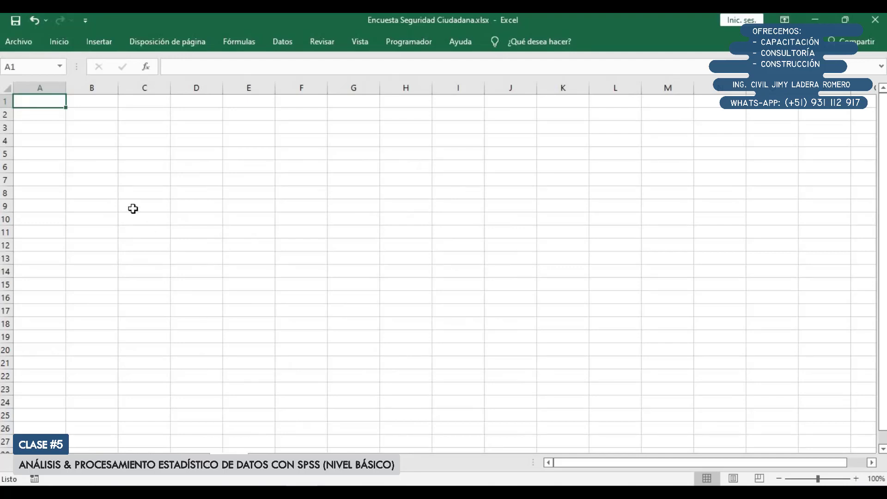
{"action": "left_click", "coordinate": [98, 127]}
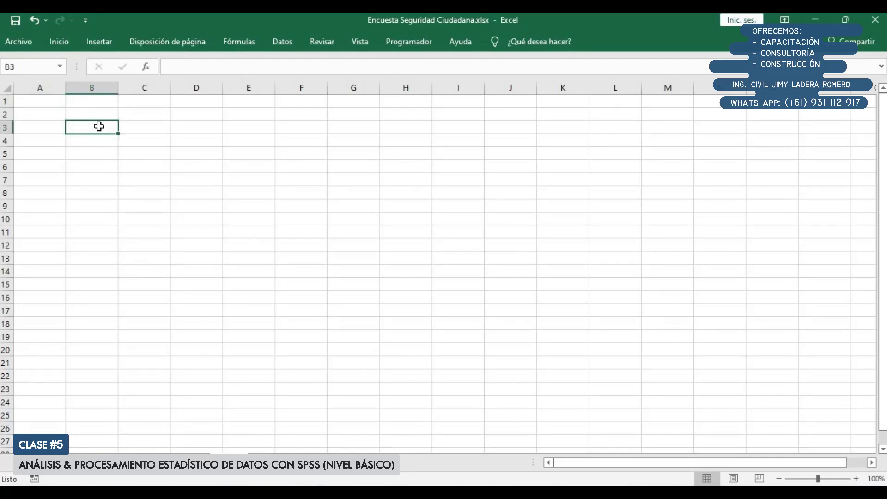
{"action": "key", "text": "ctrl+v"}
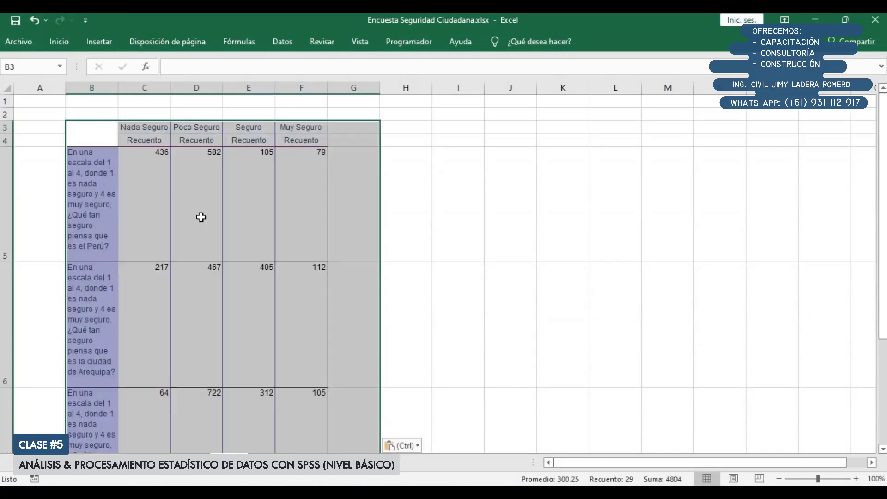
Widen column B for the question labels and autofit the height of all the sheet's rows
{"action": "scroll", "coordinate": [191, 259], "scroll_direction": "down", "scroll_amount": 4}
{"action": "scroll", "coordinate": [191, 259], "scroll_direction": "up", "scroll_amount": 4}
{"action": "left_click", "coordinate": [158, 236]}
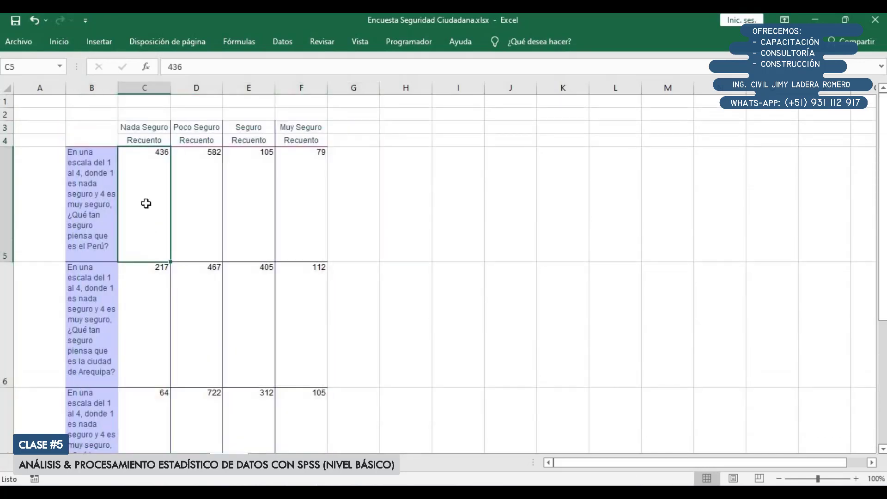
{"action": "left_click_drag", "start_coordinate": [118, 87], "coordinate": [216, 92]}
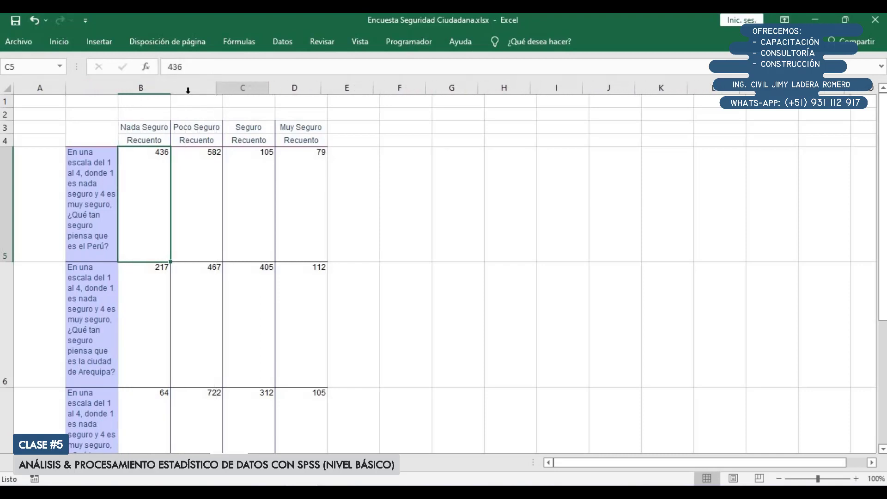
{"action": "left_click", "coordinate": [7, 88]}
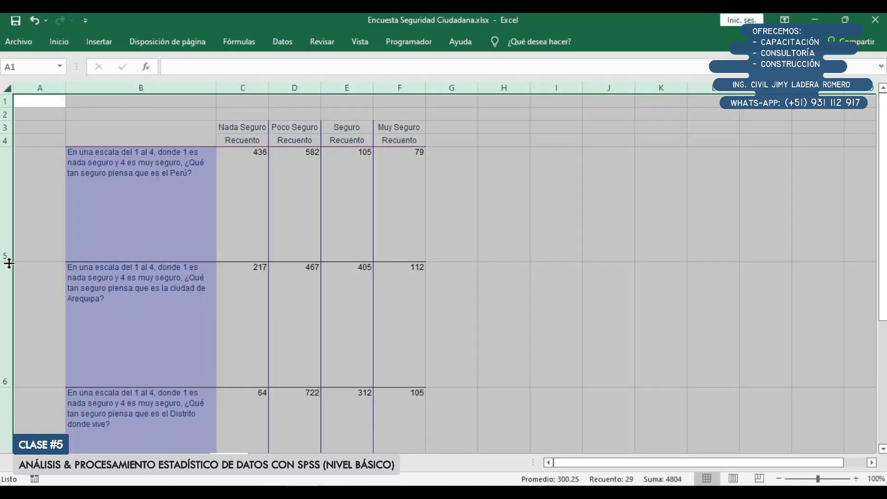
{"action": "double_click", "coordinate": [6, 262]}
Cut the shared question wording up to "piensa que es" from B5, leaving only "el Perú?" as the row label
{"action": "left_click", "coordinate": [187, 151]}
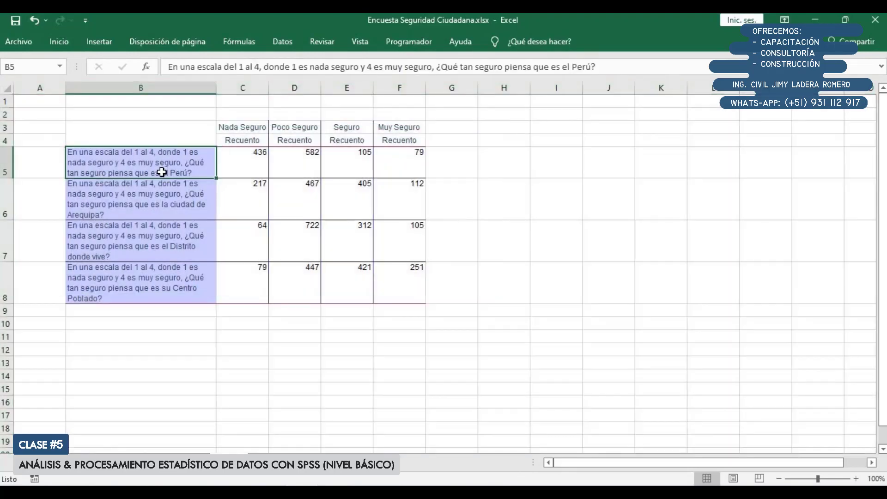
{"action": "double_click", "coordinate": [169, 163]}
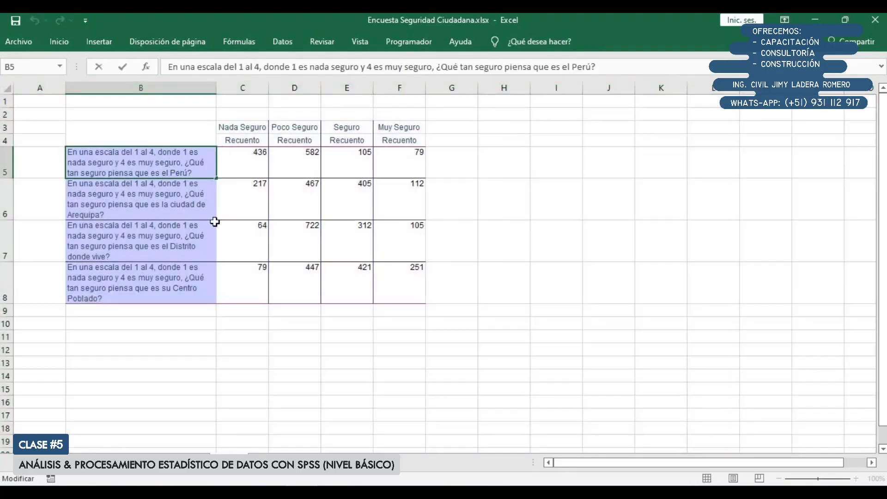
{"action": "key", "text": "shift+Down"}
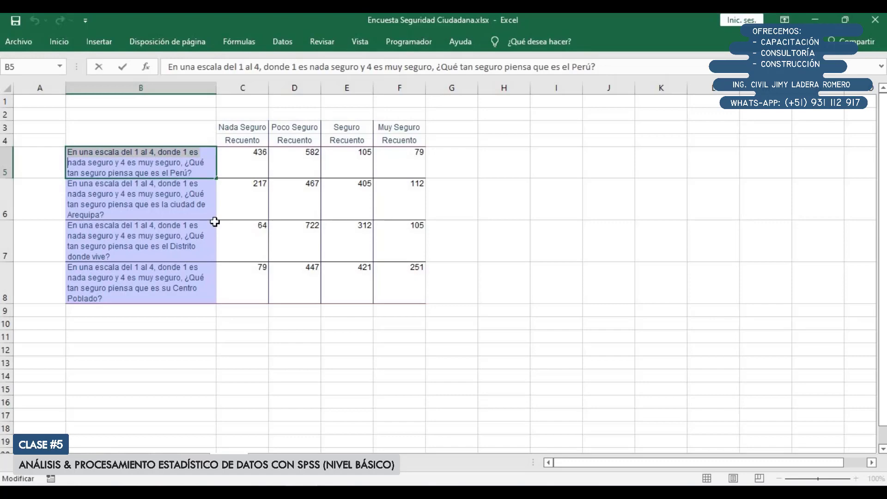
{"action": "key", "text": "shift+Down"}
{"action": "key", "text": "shift+Right"}
{"action": "key", "text": "shift+Right"}
{"action": "key", "text": "shift+Right"}
{"action": "key", "text": "shift+Right"}
{"action": "key", "text": "shift+Right"}
{"action": "key", "text": "shift+Right"}
{"action": "key", "text": "shift+Right"}
{"action": "key", "text": "shift+Right"}
{"action": "key", "text": "shift+Right"}
{"action": "key", "text": "shift+Right"}
{"action": "key", "text": "shift+Right"}
{"action": "key", "text": "shift+Right"}
{"action": "key", "text": "shift+Right"}
{"action": "key", "text": "shift+Right"}
{"action": "key", "text": "shift+Right"}
{"action": "key", "text": "shift+Right"}
{"action": "key", "text": "shift+Right"}
{"action": "key", "text": "shift+Right"}
{"action": "key", "text": "shift+Right"}
{"action": "key", "text": "shift+Right"}
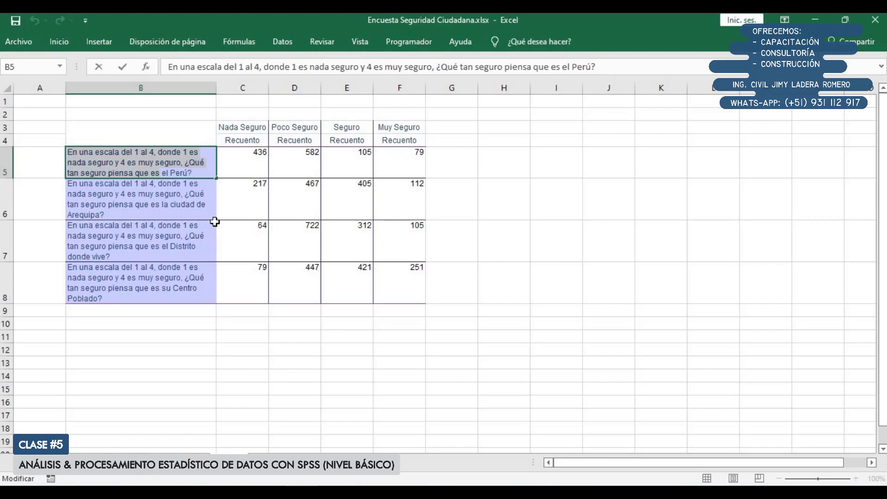
{"action": "key", "text": "ctrl+x"}
{"action": "key", "text": "Return"}
Paste the cut question wording into B2 as the heading above the table
{"action": "key", "text": "Up"}
{"action": "key", "text": "Up"}
{"action": "key", "text": "Up"}
{"action": "key", "text": "Up"}
{"action": "key", "text": "Down"}
{"action": "key", "text": "F2"}
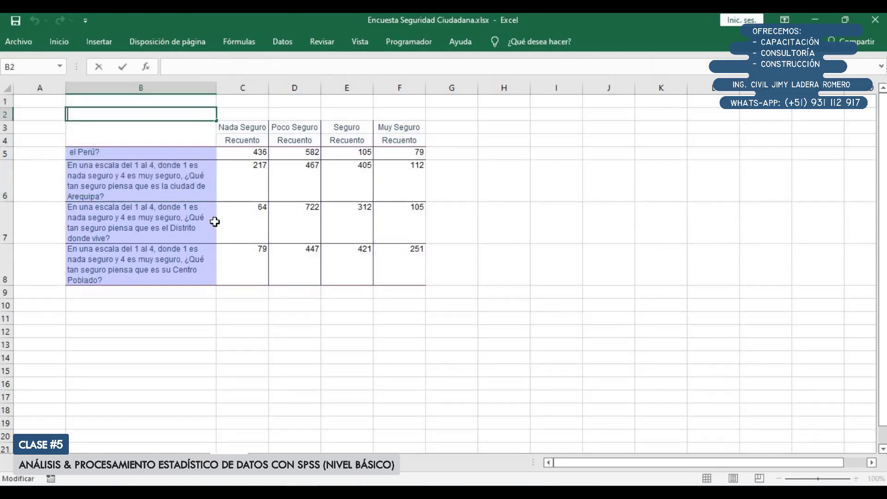
{"action": "key", "text": "ctrl+v"}
{"action": "key", "text": "Return"}
Remove the leading space from the "el Perú?" label in B5
{"action": "key", "text": "Down"}
{"action": "key", "text": "Down"}
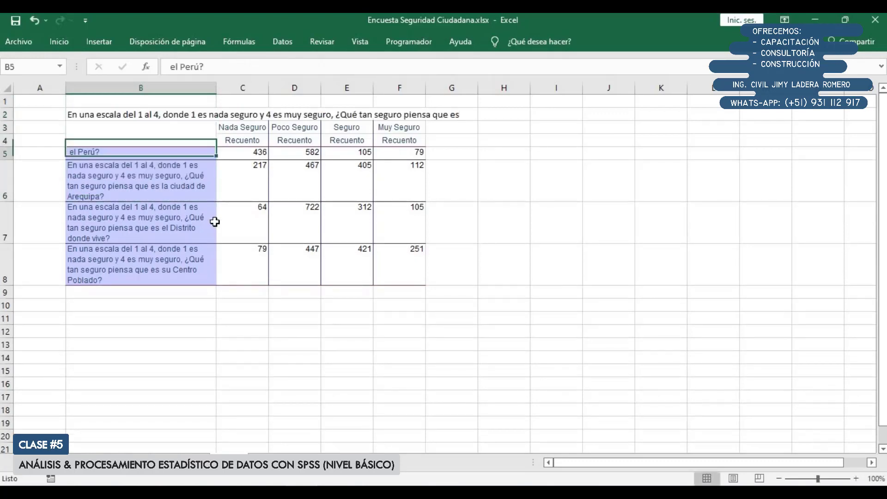
{"action": "key", "text": "F2"}
{"action": "key", "text": "Home"}
{"action": "key", "text": "Delete"}
{"action": "key", "text": "Return"}
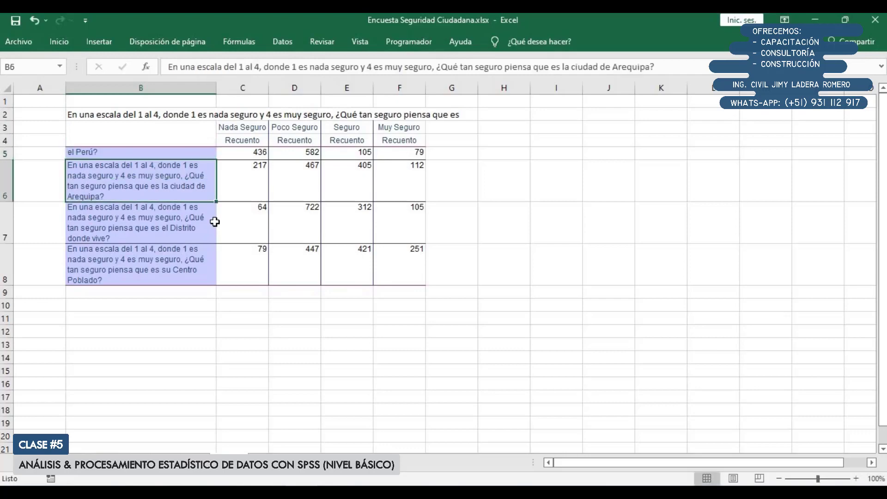
Delete the shared question wording up to "piensa que es" from B6, leaving only "la ciudad de Arequipa?"
{"action": "key", "text": "F2"}
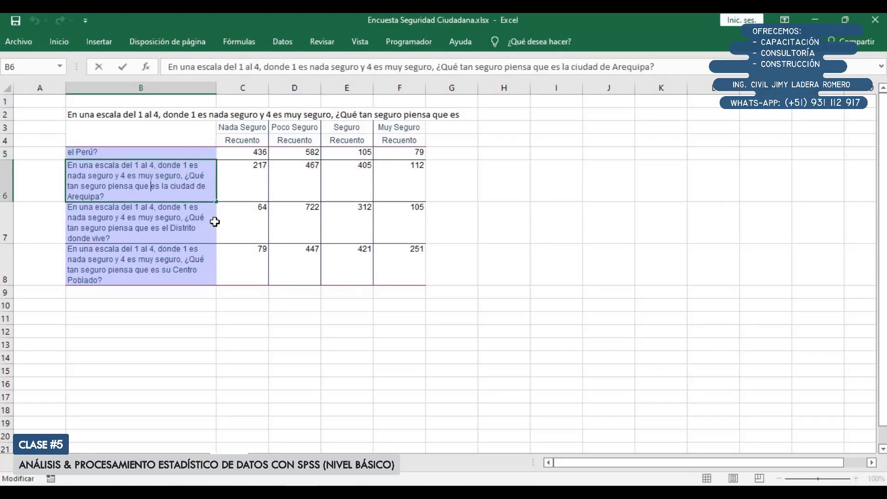
{"action": "key", "text": "shift+Up"}
{"action": "key", "text": "shift+Up"}
{"action": "key", "text": "shift+Home"}
{"action": "key", "text": "Delete"}
{"action": "key", "text": "Return"}
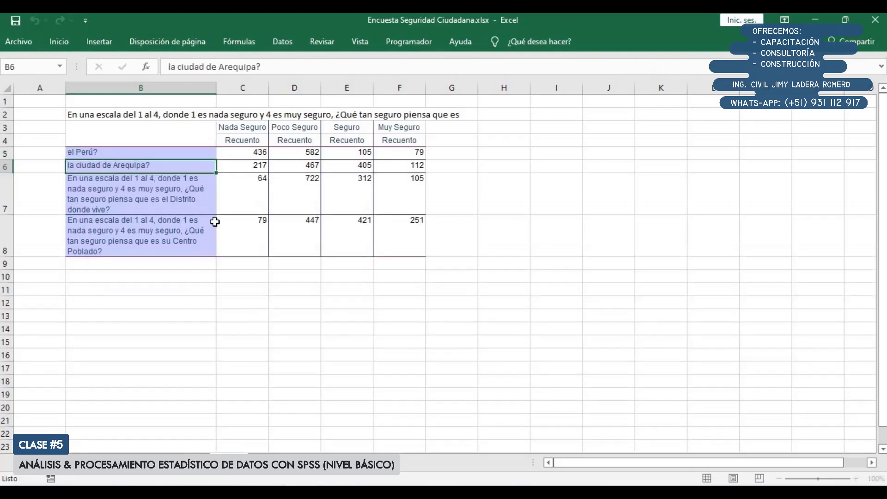
Shorten the label in B7 to "el Distrito donde vive?" by deleting the repeated question wording before it
{"action": "key", "text": "F2"}
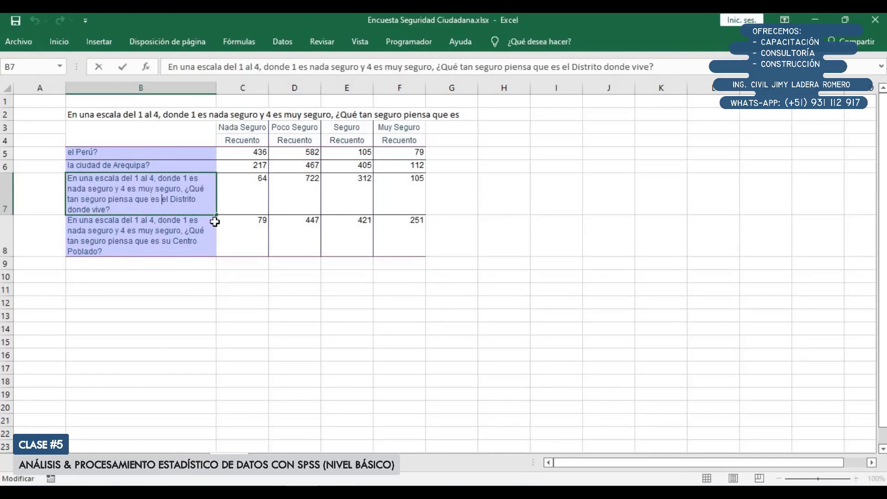
{"action": "key", "text": "shift+Up"}
{"action": "key", "text": "shift+Up"}
{"action": "key", "text": "shift+Home"}
{"action": "key", "text": "Delete"}
{"action": "key", "text": "Return"}
Strip the repeated question wording from B8 so that the label reads only "su Centro Poblado?"
{"action": "key", "text": "F2"}
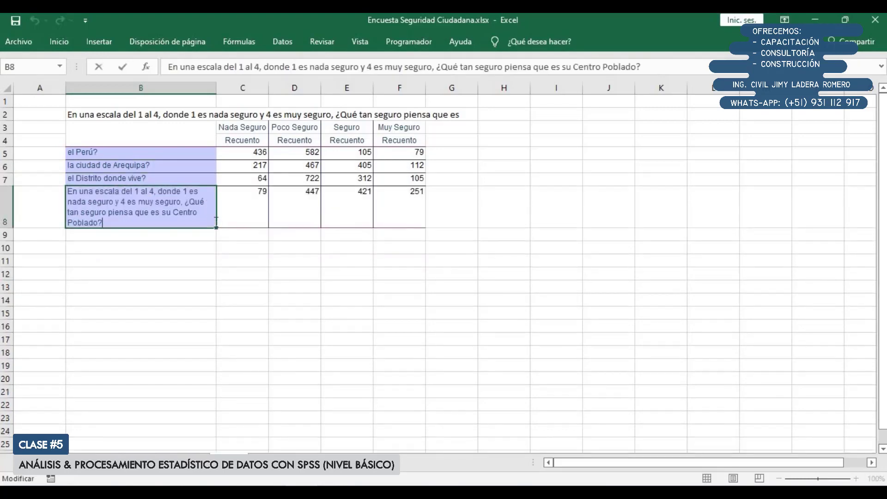
{"action": "key", "text": "shift+Up"}
{"action": "key", "text": "shift+Up"}
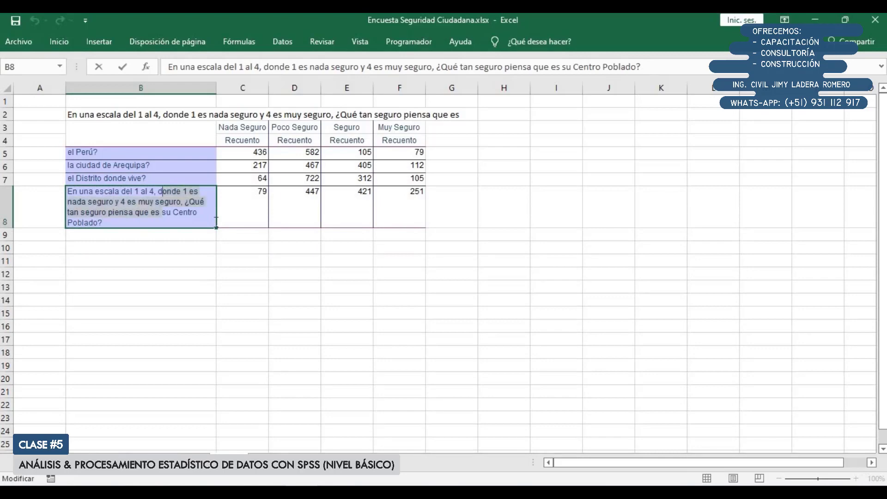
{"action": "key", "text": "shift+Home"}
{"action": "key", "text": "Delete"}
{"action": "key", "text": "Return"}
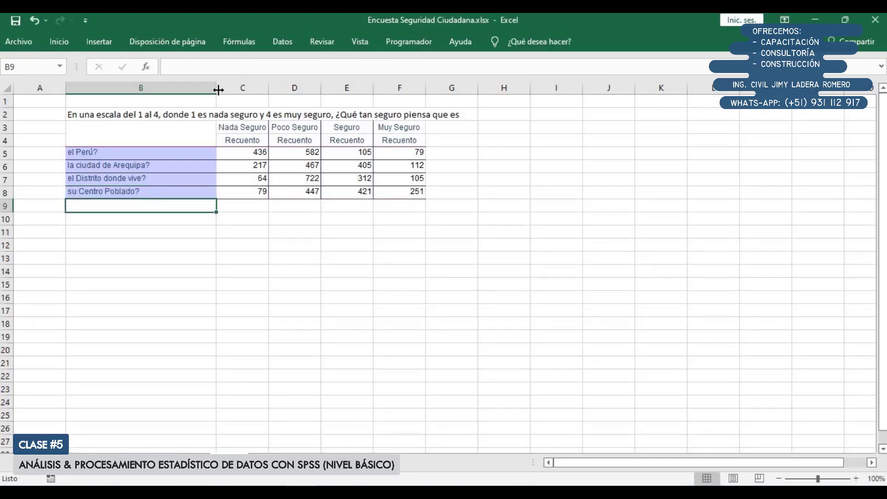
Narrow column B to suit the shortened labels and delete row 4 with the "Recuento" subheadings
{"action": "left_click_drag", "start_coordinate": [216, 88], "coordinate": [163, 101]}
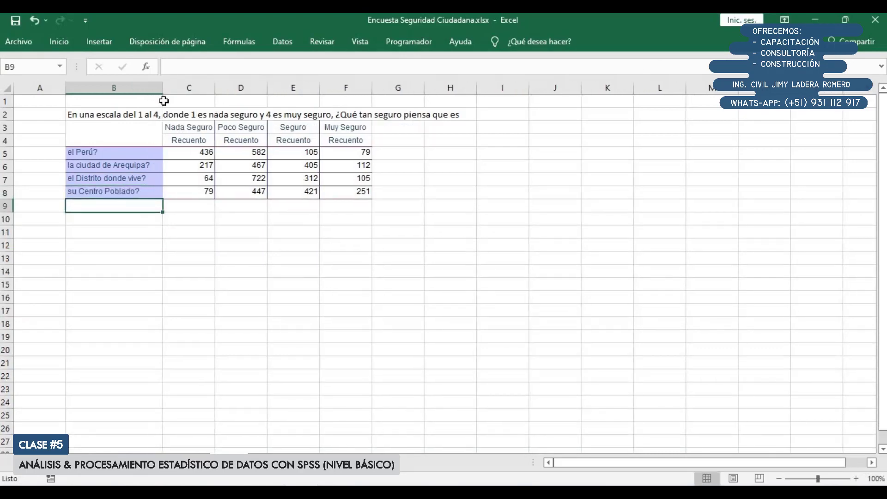
{"action": "left_click_drag", "start_coordinate": [133, 128], "coordinate": [363, 191]}
{"action": "left_click_drag", "start_coordinate": [198, 140], "coordinate": [367, 138]}
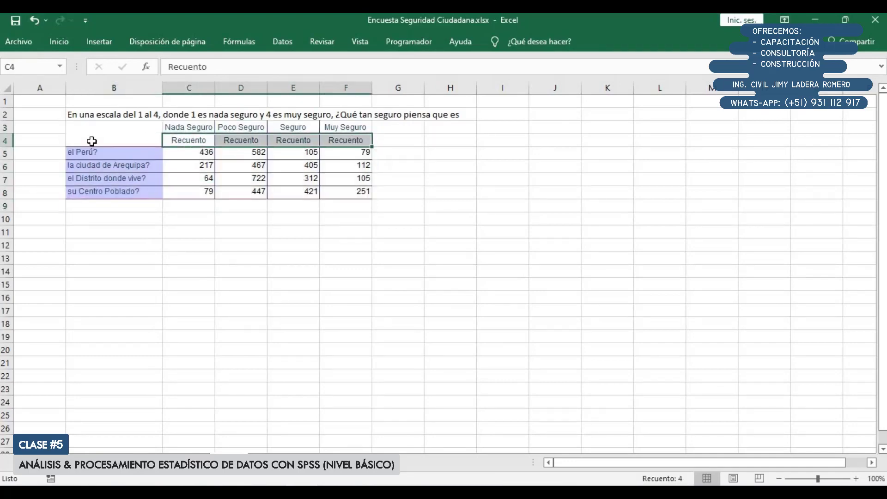
{"action": "right_click", "coordinate": [6, 139]}
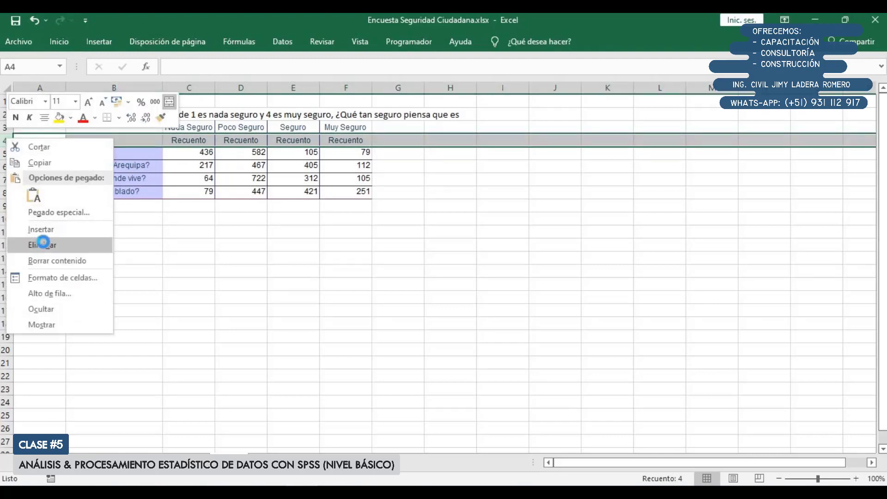
{"action": "left_click", "coordinate": [40, 243]}
Review the cleaned table row by row, examining the response counts for Perú, Arequipa, the district and the Centro Poblado
{"action": "scroll", "coordinate": [269, 218], "scroll_direction": "up", "scroll_amount": 2}
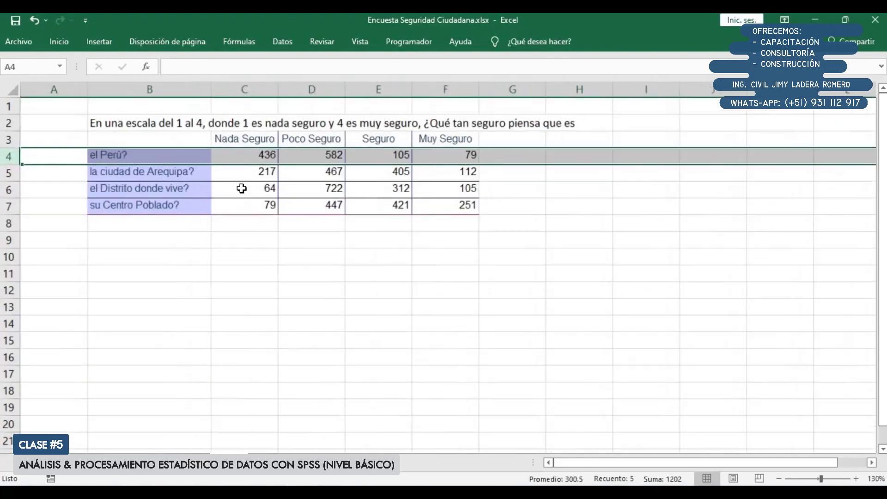
{"action": "left_click_drag", "start_coordinate": [192, 142], "coordinate": [425, 207]}
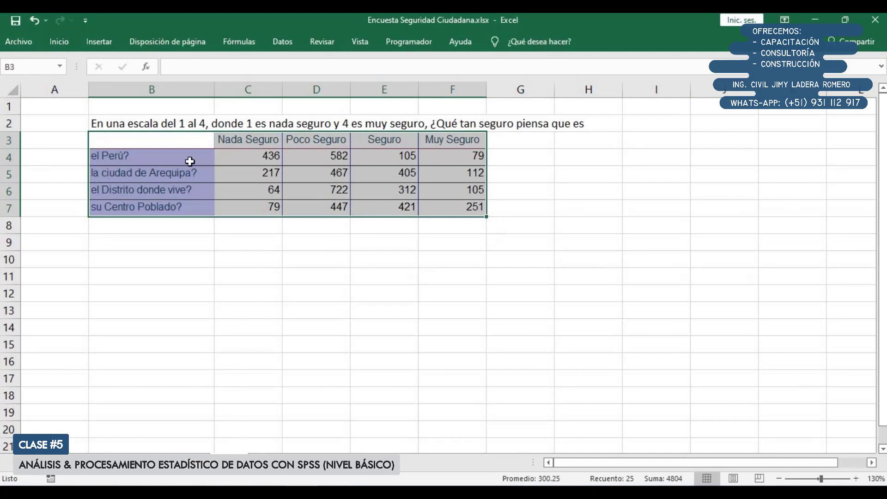
{"action": "left_click", "coordinate": [513, 157]}
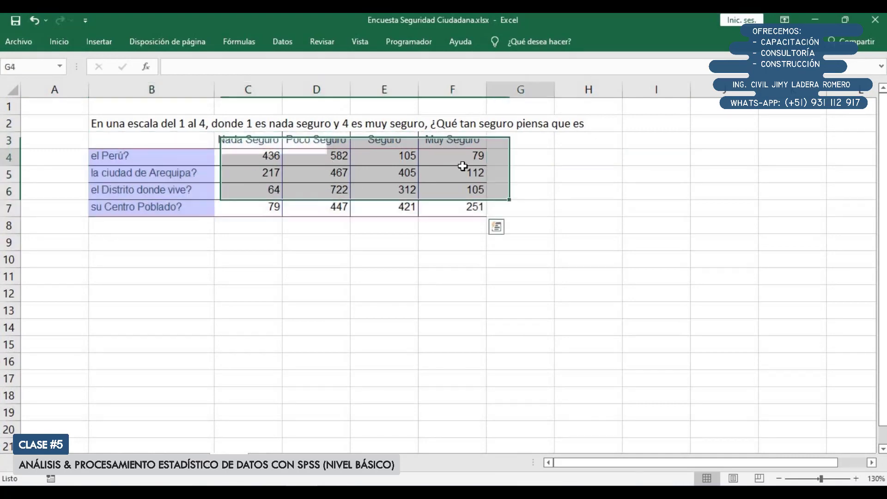
{"action": "left_click_drag", "start_coordinate": [204, 157], "coordinate": [478, 158]}
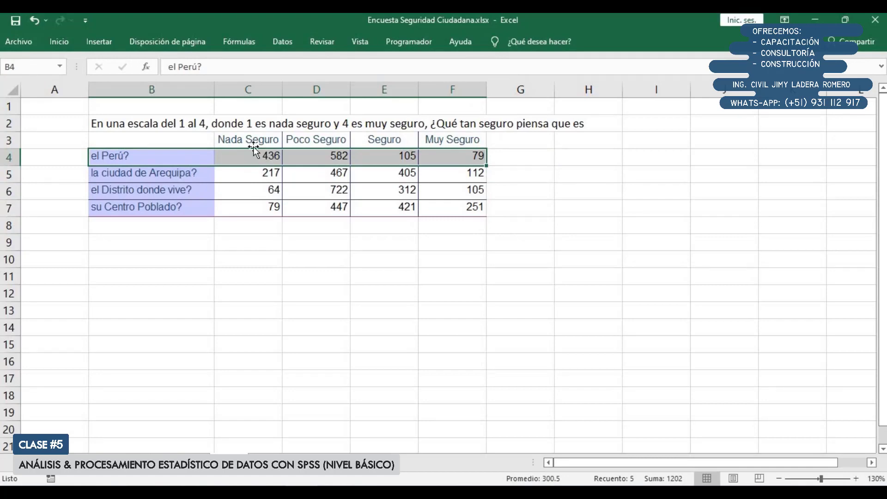
{"action": "left_click", "coordinate": [336, 158]}
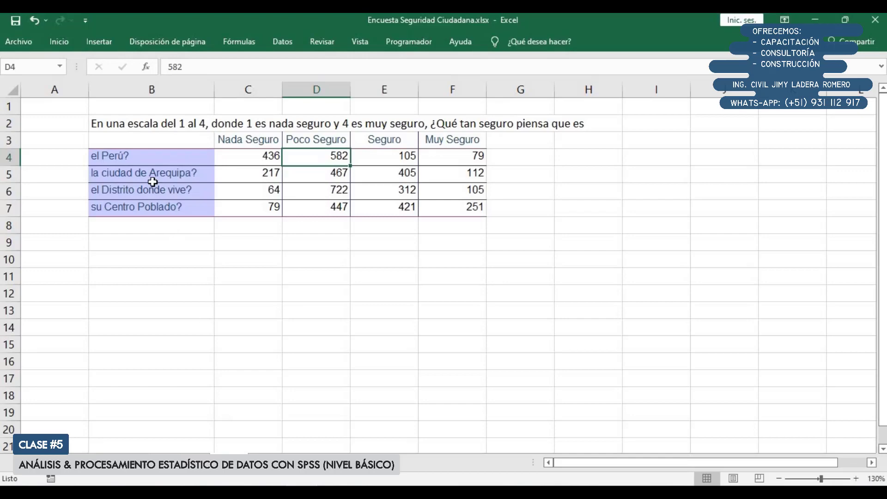
{"action": "left_click_drag", "start_coordinate": [146, 173], "coordinate": [455, 177]}
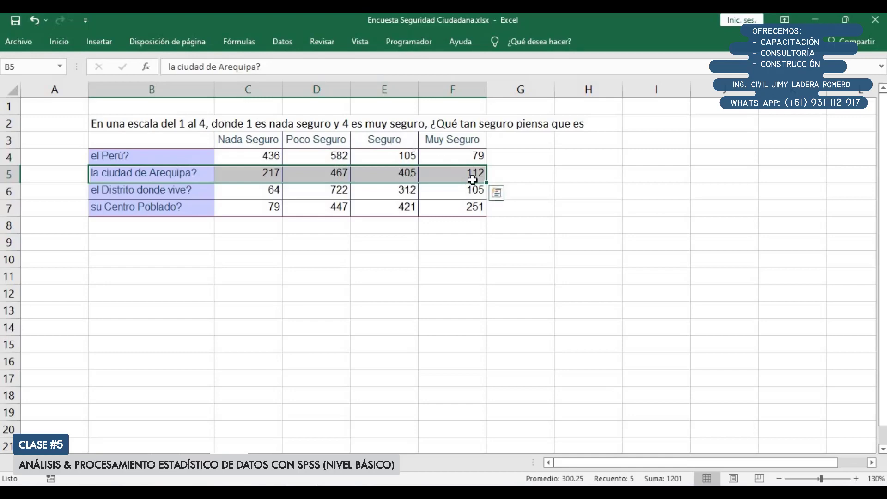
{"action": "left_click_drag", "start_coordinate": [176, 190], "coordinate": [453, 196]}
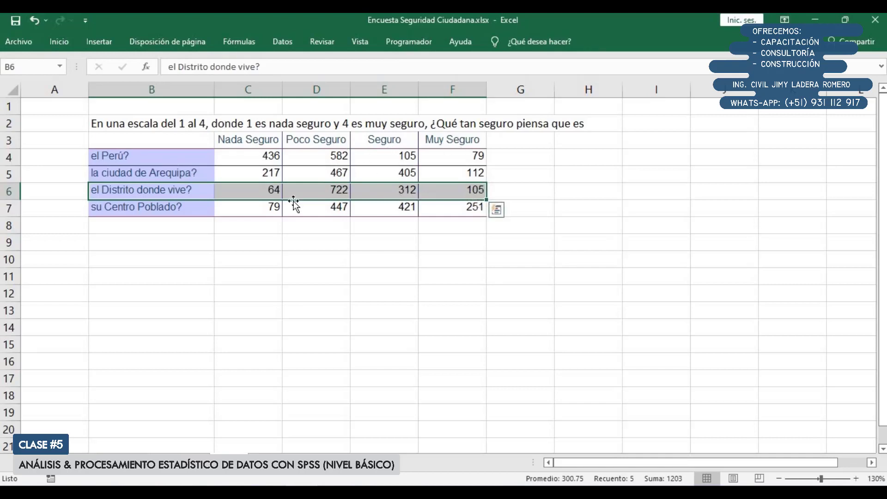
{"action": "left_click_drag", "start_coordinate": [174, 206], "coordinate": [460, 214]}
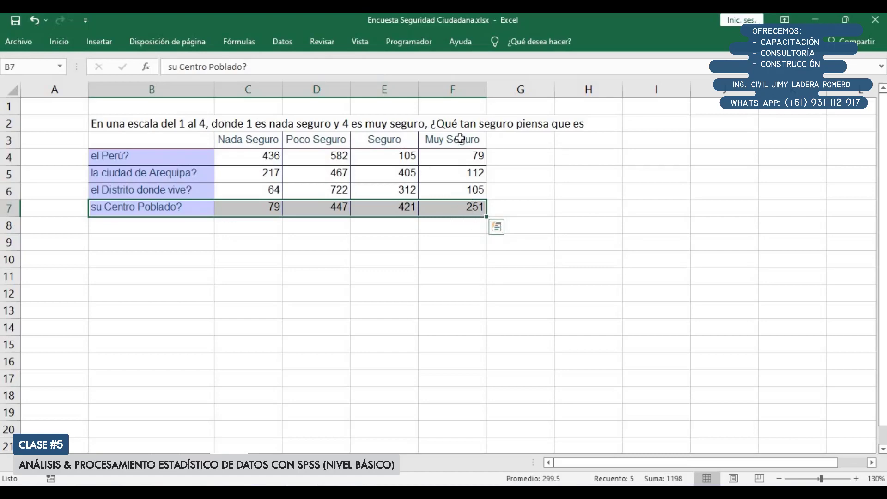
{"action": "left_click", "coordinate": [238, 160]}
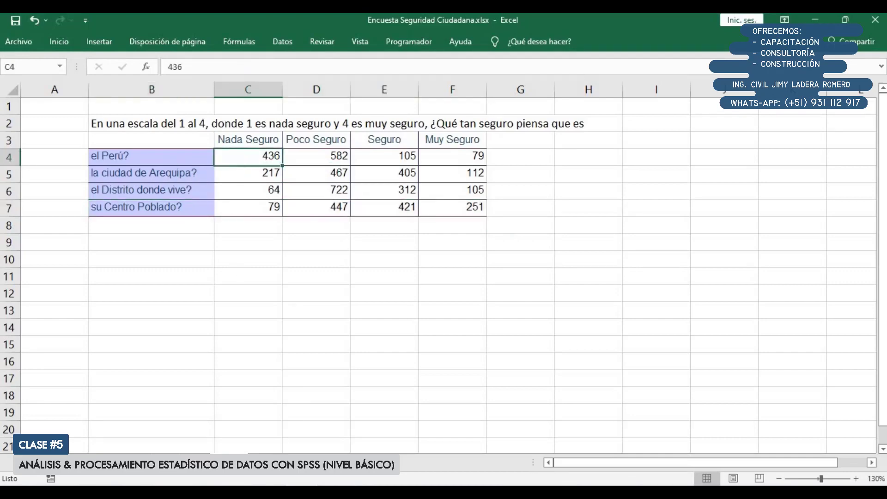
Switch to the SPSS Data Editor and select the first case's value of P101.Perú
{"action": "left_click", "coordinate": [319, 451]}
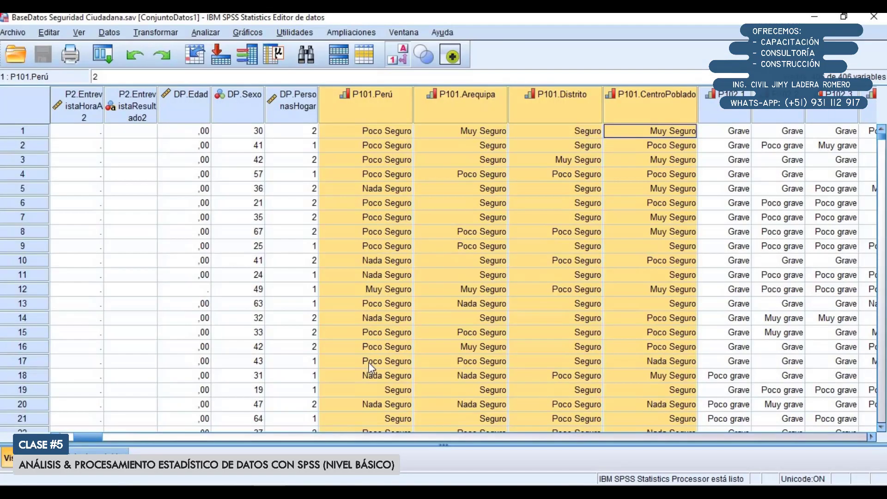
{"action": "double_click", "coordinate": [370, 219]}
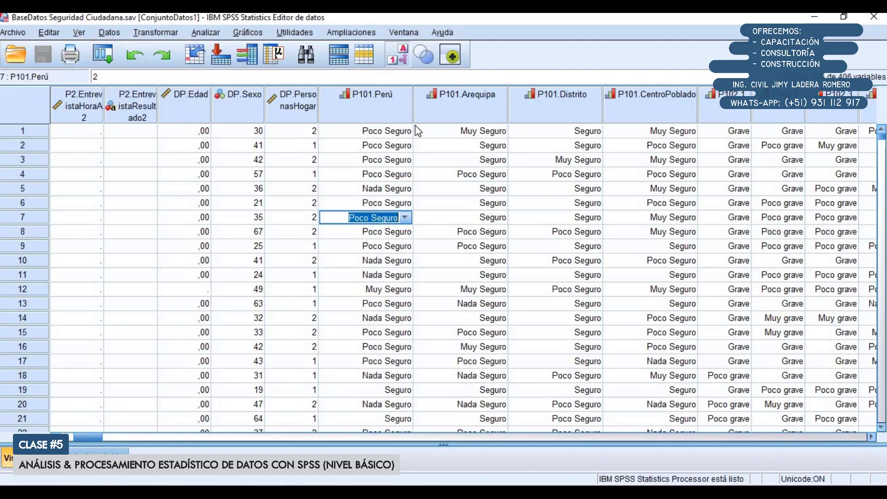
{"action": "left_click", "coordinate": [405, 133]}
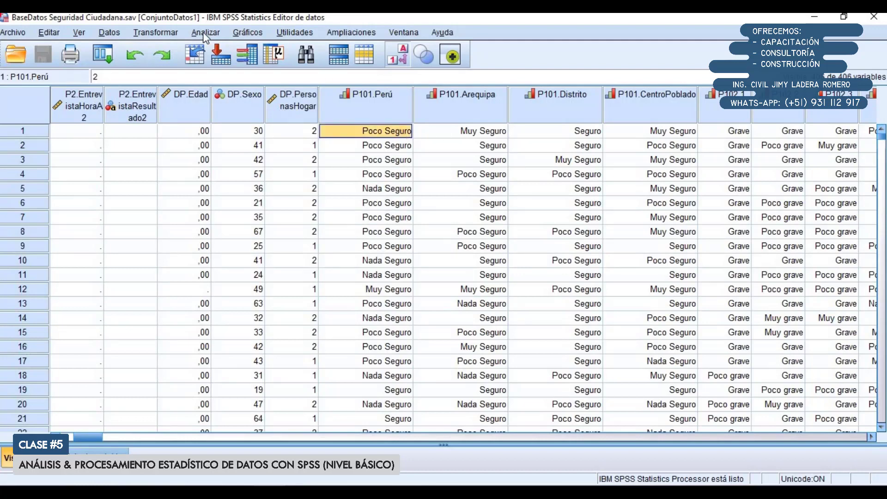
{"action": "left_click", "coordinate": [206, 32]}
{"action": "mouse_move", "coordinate": [221, 95]}
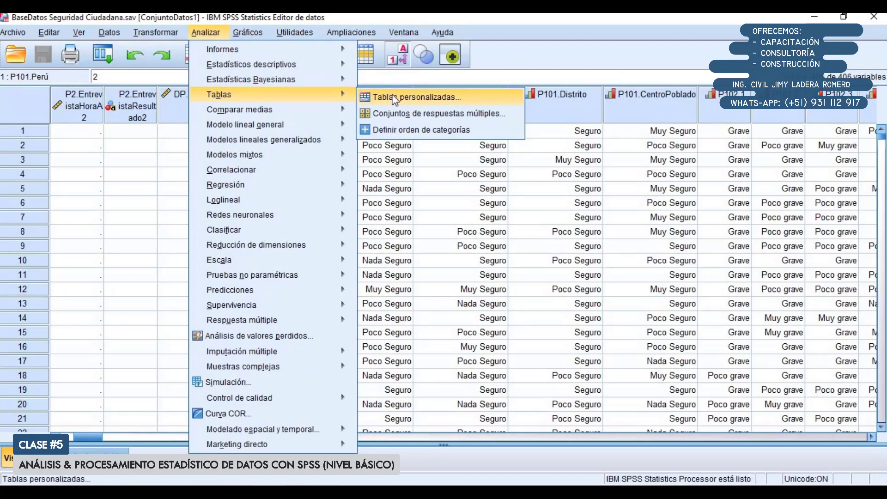
{"action": "left_click", "coordinate": [394, 98]}
{"action": "left_click_drag", "start_coordinate": [436, 182], "coordinate": [346, 147]}
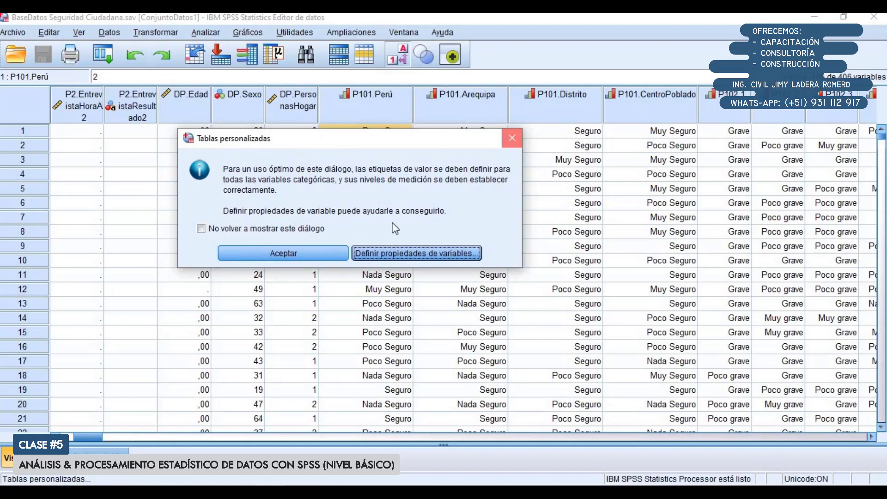
{"action": "left_click", "coordinate": [512, 138]}
Check the measurement level of the four P101 variables and the value labels of P101.Perú in the variable view
{"action": "left_click", "coordinate": [99, 451]}
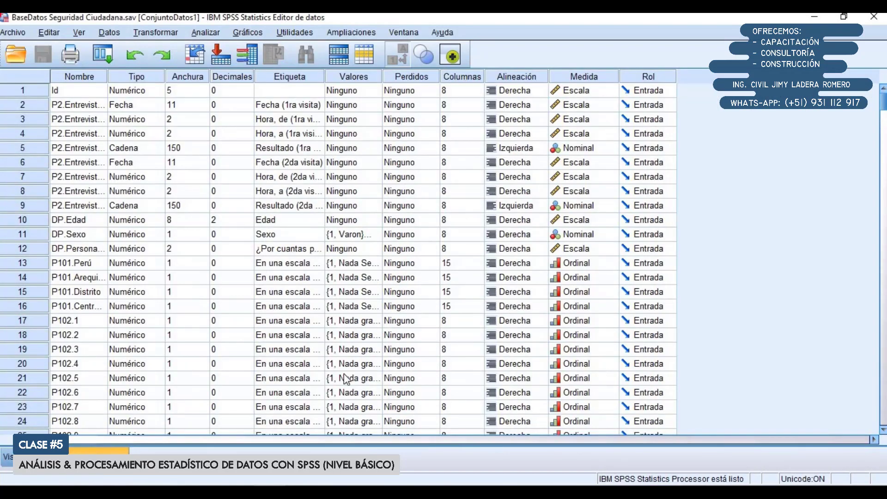
{"action": "left_click_drag", "start_coordinate": [578, 264], "coordinate": [586, 303]}
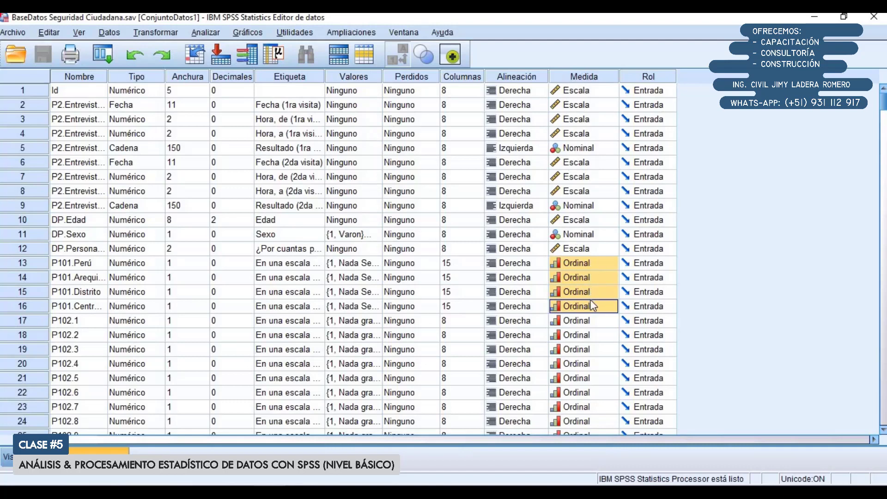
{"action": "left_click", "coordinate": [378, 265]}
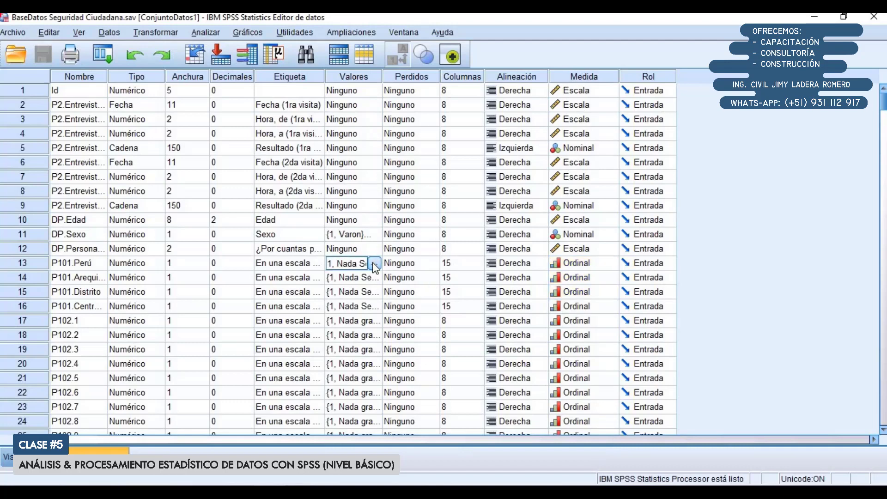
{"action": "left_click", "coordinate": [374, 263]}
{"action": "left_click", "coordinate": [445, 327]}
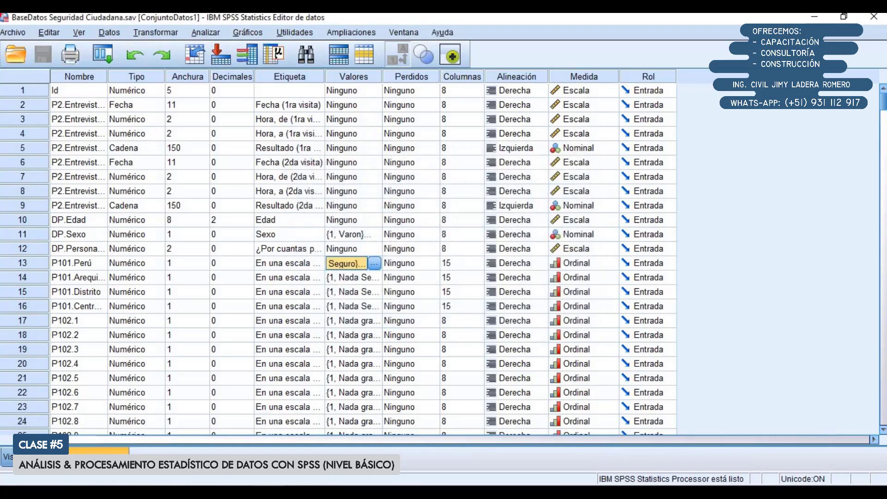
Return to the data view, open Custom Tables past the notice, and reset all its tabs to clear the previous table
{"action": "left_click", "coordinate": [29, 457]}
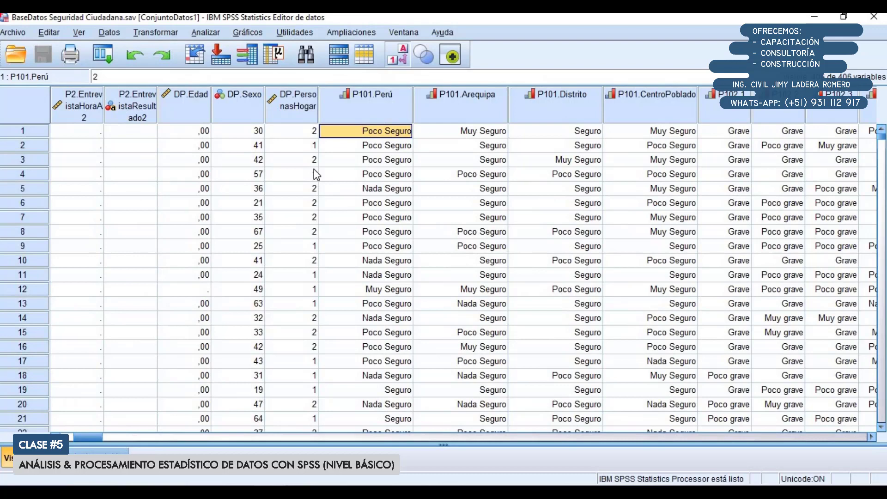
{"action": "left_click", "coordinate": [204, 33]}
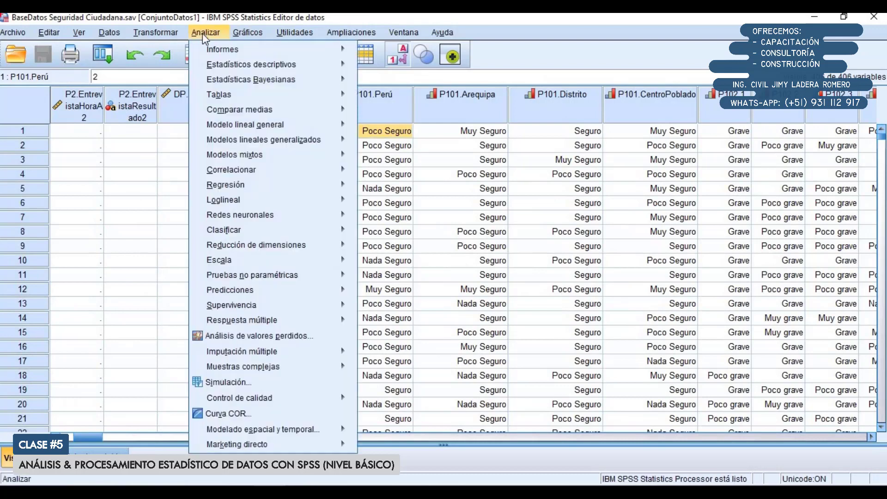
{"action": "mouse_move", "coordinate": [218, 97]}
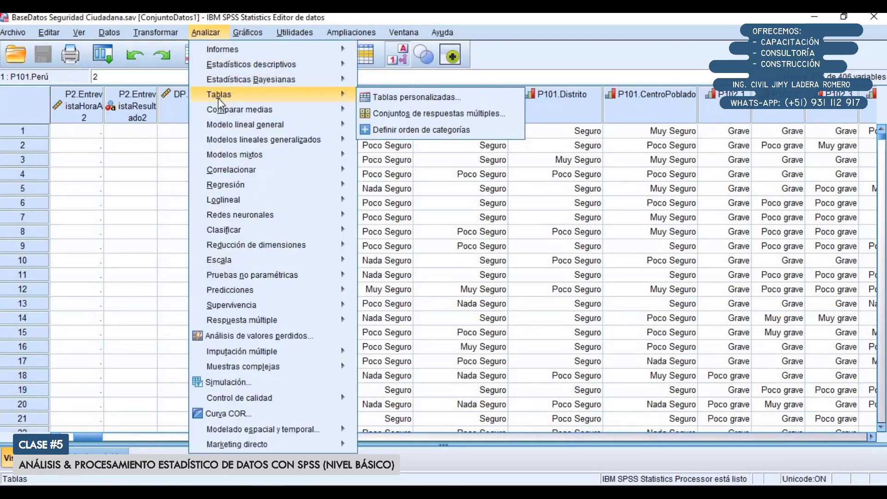
{"action": "left_click", "coordinate": [375, 97]}
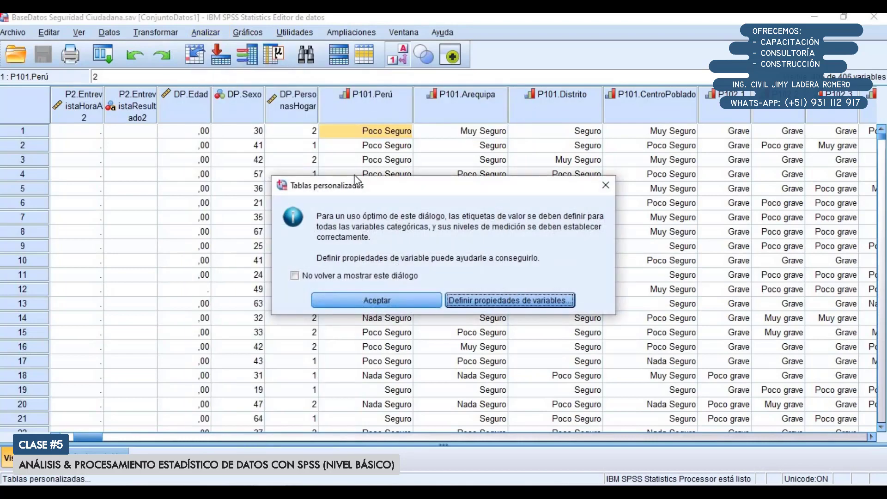
{"action": "left_click", "coordinate": [375, 299]}
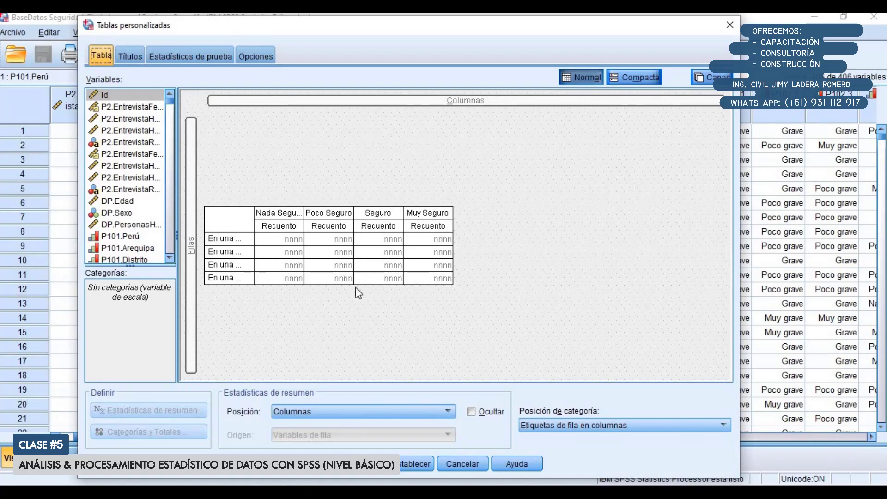
{"action": "left_click", "coordinate": [410, 466]}
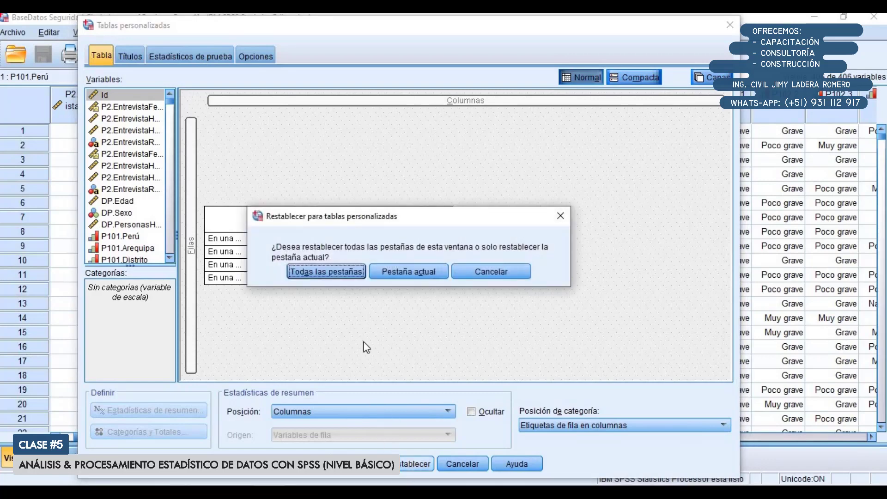
{"action": "left_click", "coordinate": [325, 272]}
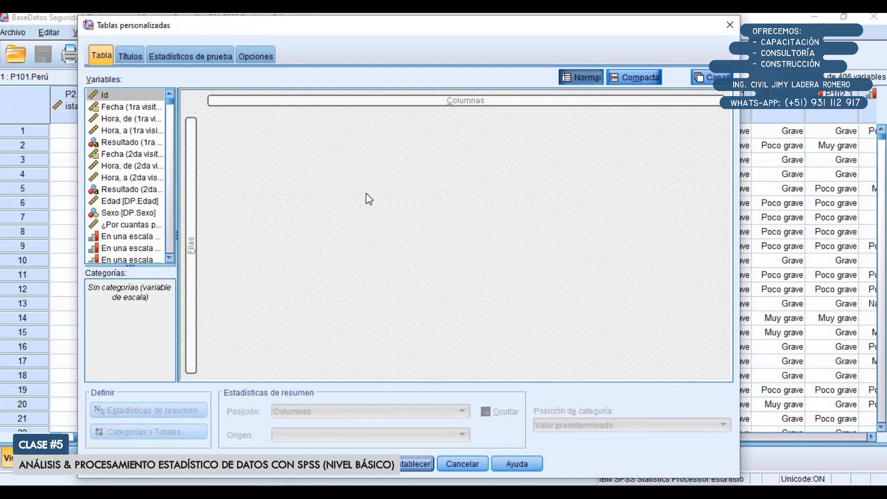
List variables by name, place the four P101 variables in the table's rows, and set the category position to Etiquetas de fila en columnas
{"action": "right_click", "coordinate": [132, 131]}
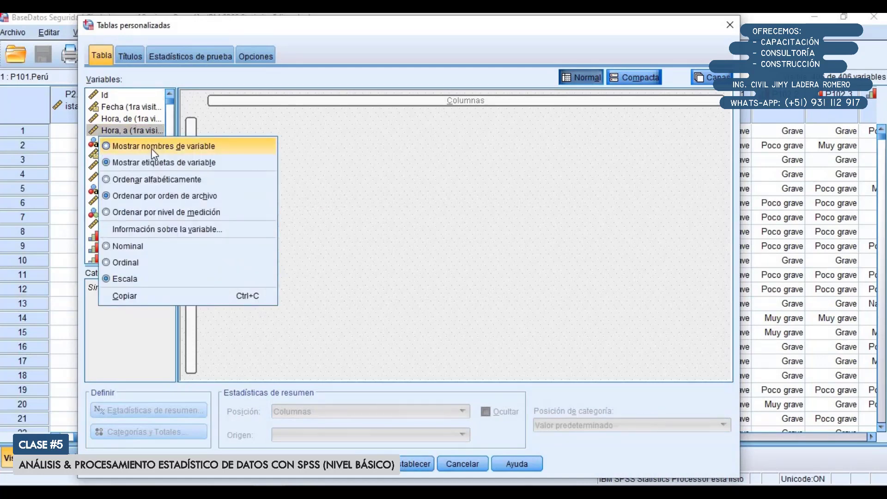
{"action": "left_click", "coordinate": [152, 147]}
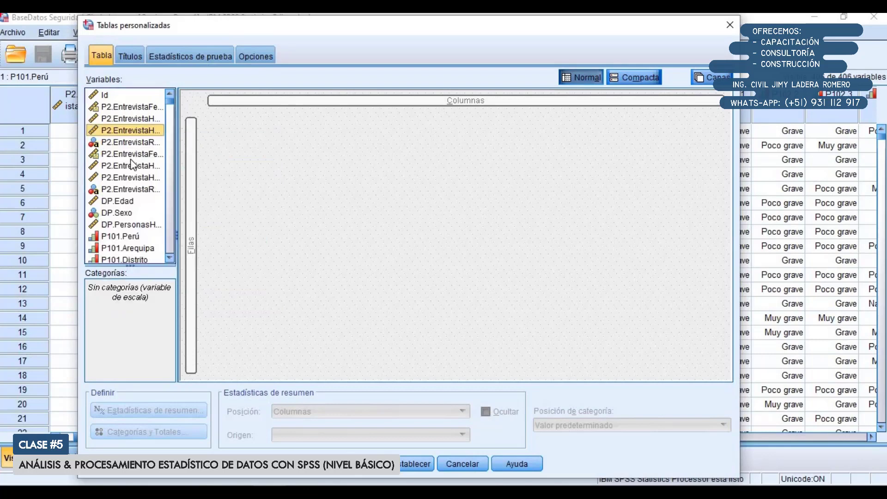
{"action": "scroll", "coordinate": [130, 170], "scroll_direction": "down", "scroll_amount": 1}
{"action": "left_click", "coordinate": [131, 167]}
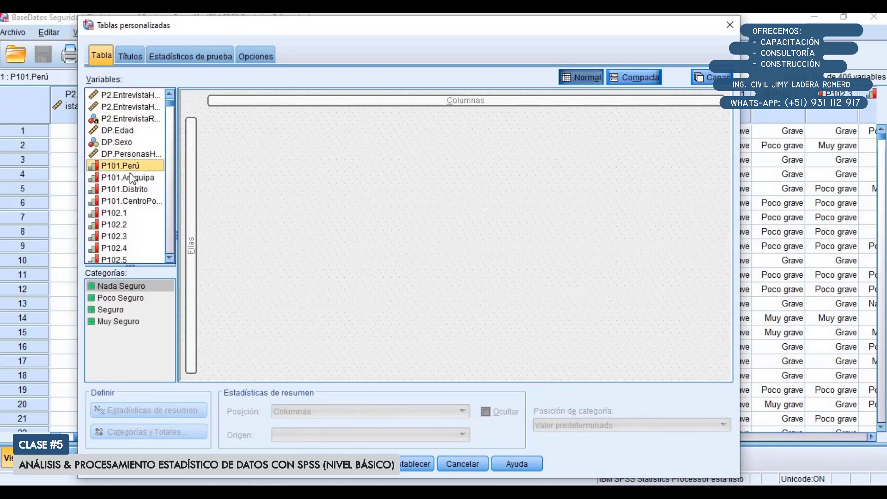
{"action": "left_click", "coordinate": [139, 201], "text": "shift"}
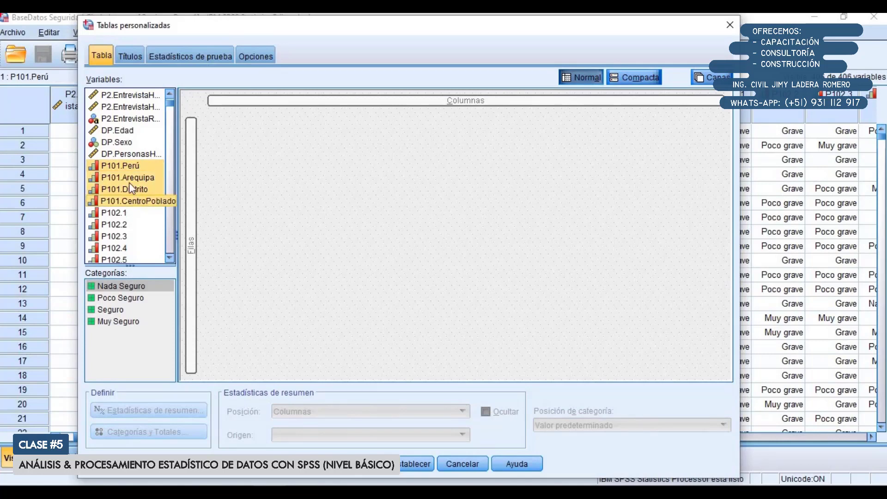
{"action": "left_click_drag", "start_coordinate": [104, 168], "coordinate": [191, 204]}
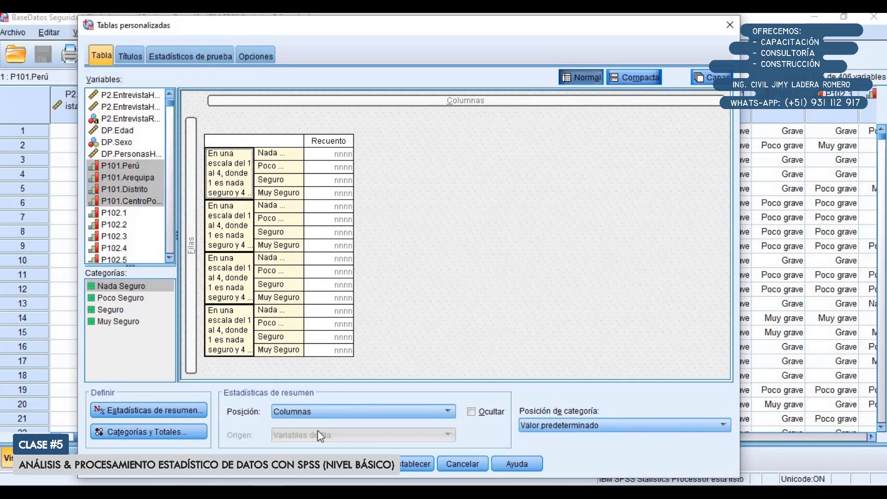
{"action": "left_click", "coordinate": [559, 426]}
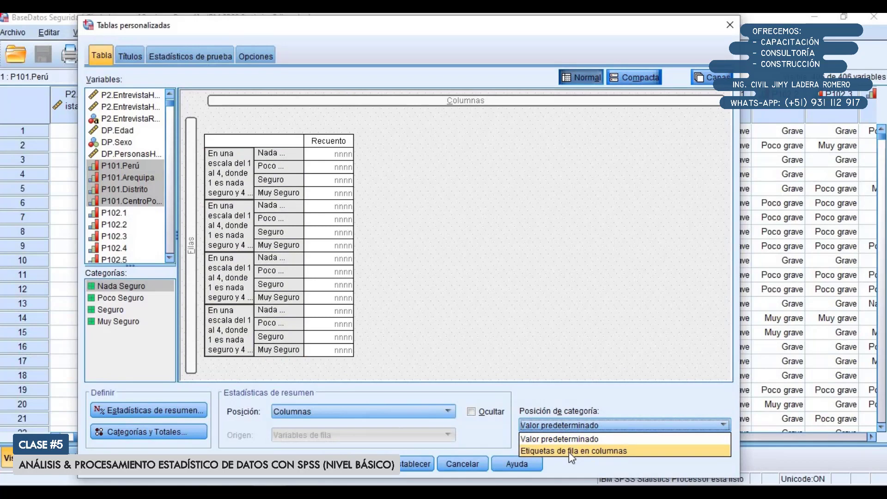
{"action": "left_click", "coordinate": [569, 451]}
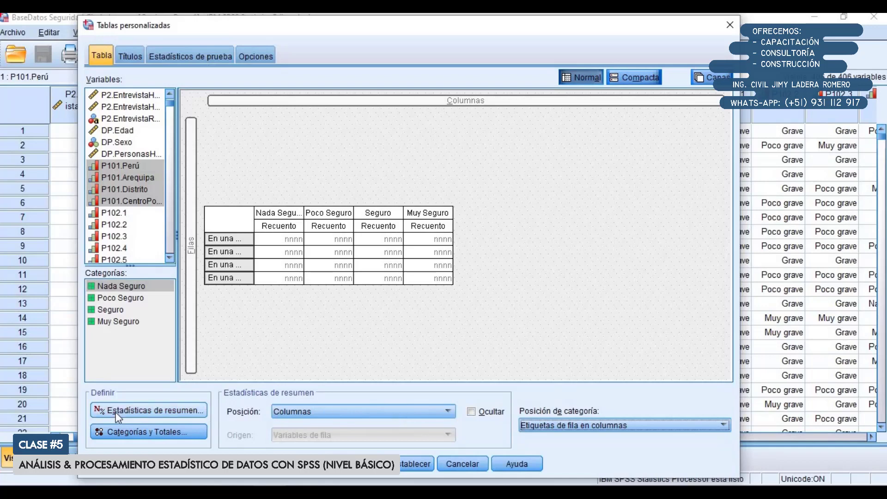
Add % del N válido de fila after Recuento in the summary statistics and apply it to the selected variables
{"action": "left_click", "coordinate": [141, 409]}
{"action": "left_click_drag", "start_coordinate": [289, 40], "coordinate": [225, 35]}
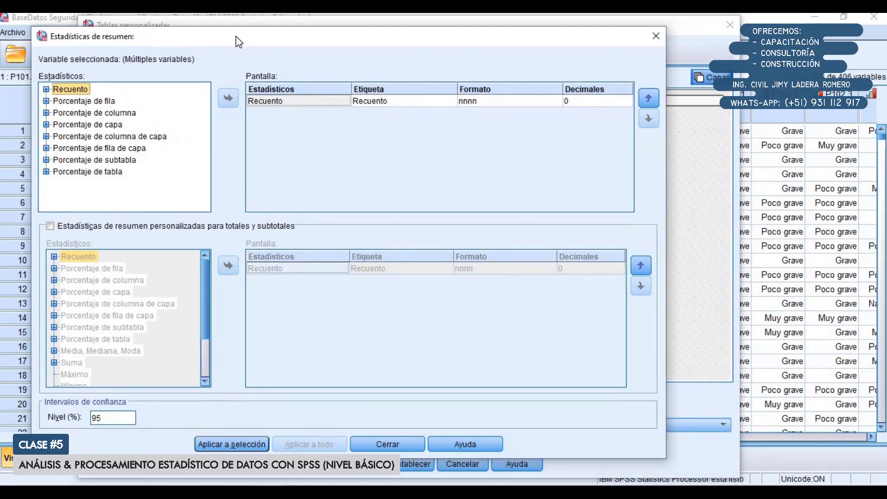
{"action": "left_click", "coordinate": [42, 101]}
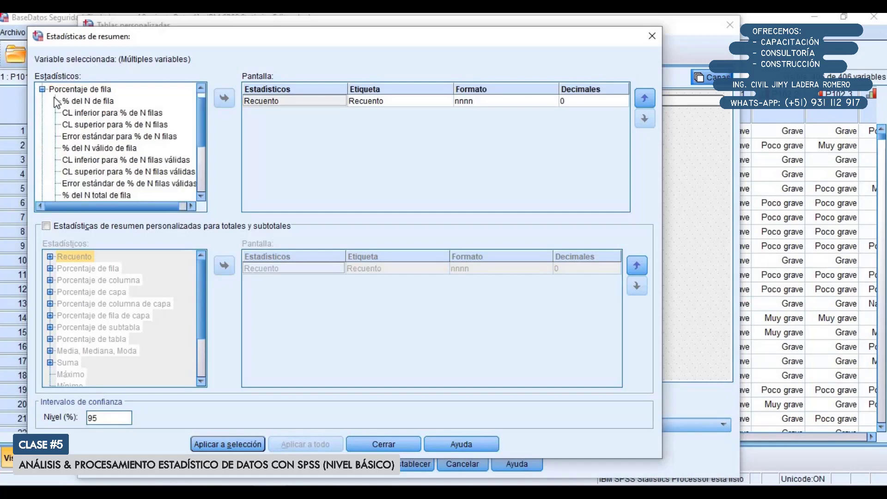
{"action": "left_click", "coordinate": [42, 101]}
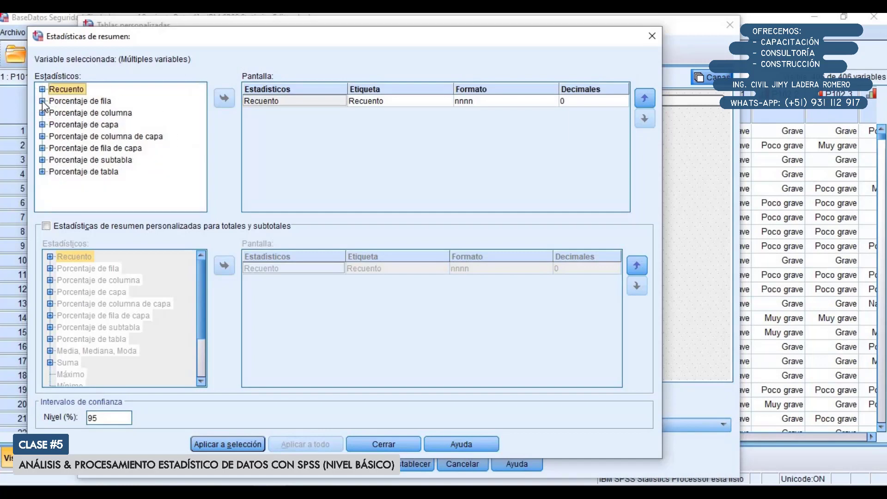
{"action": "left_click", "coordinate": [42, 101]}
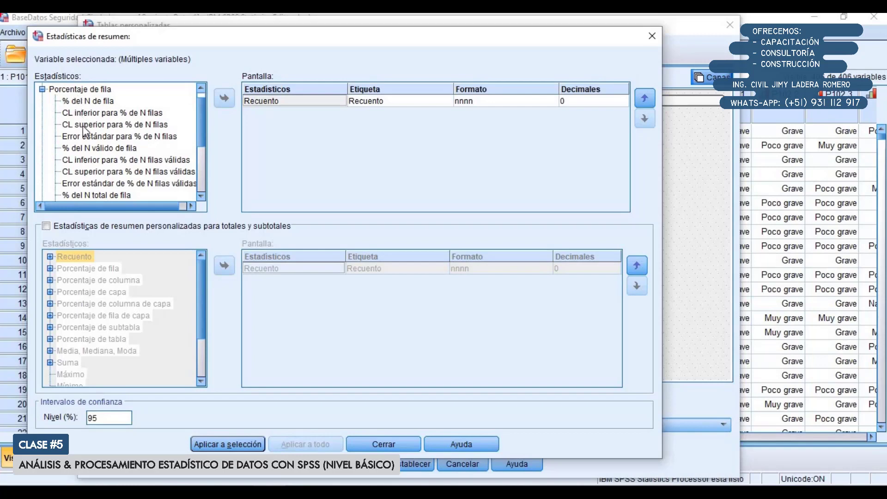
{"action": "left_click", "coordinate": [94, 148]}
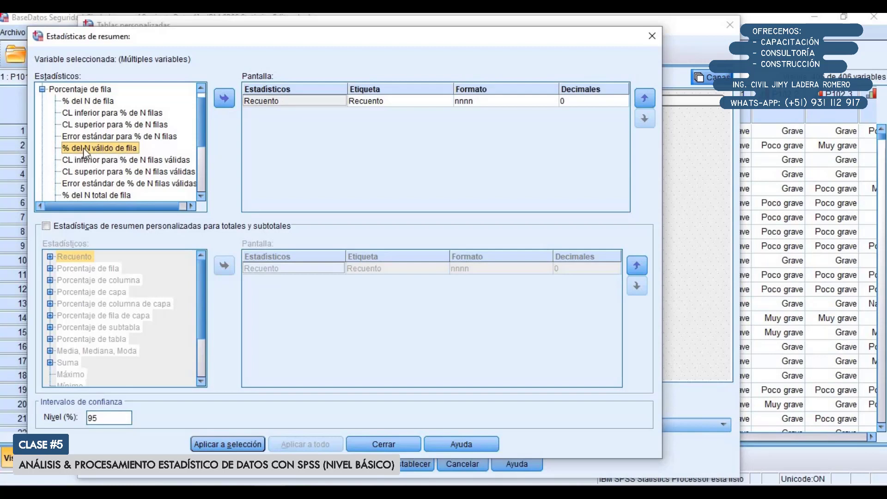
{"action": "left_click", "coordinate": [222, 99]}
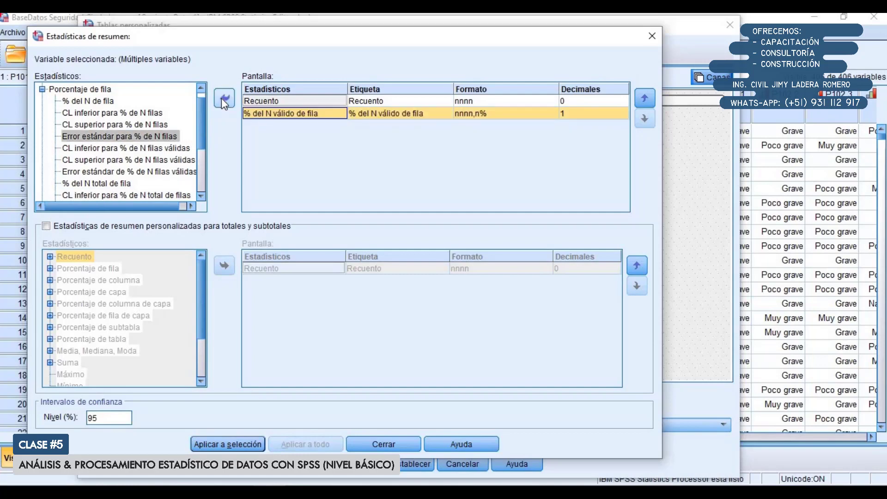
{"action": "left_click", "coordinate": [239, 446]}
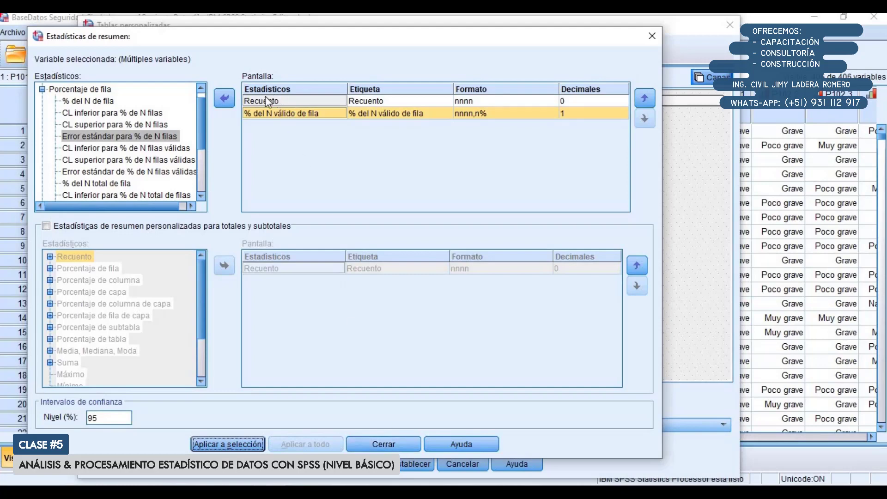
{"action": "left_click", "coordinate": [377, 443]}
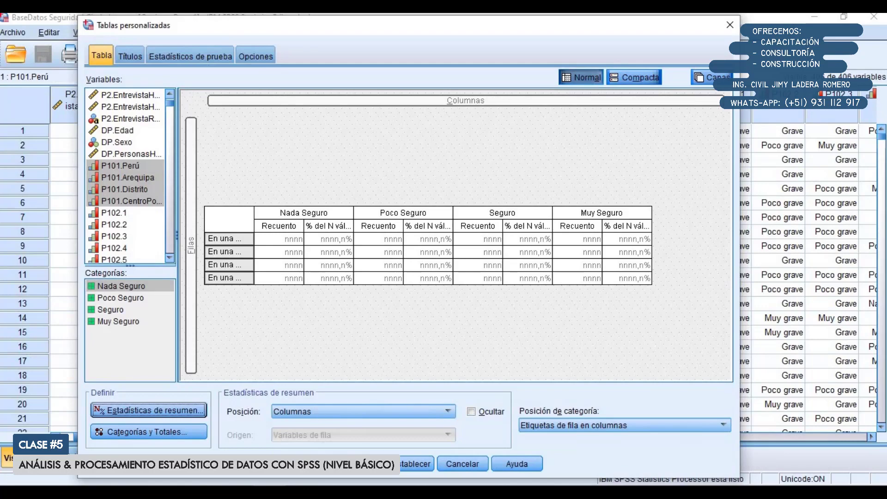
Generate the custom table and copy it from the results viewer
{"action": "left_click", "coordinate": [301, 464]}
{"action": "scroll", "coordinate": [355, 346], "scroll_direction": "down", "scroll_amount": 1}
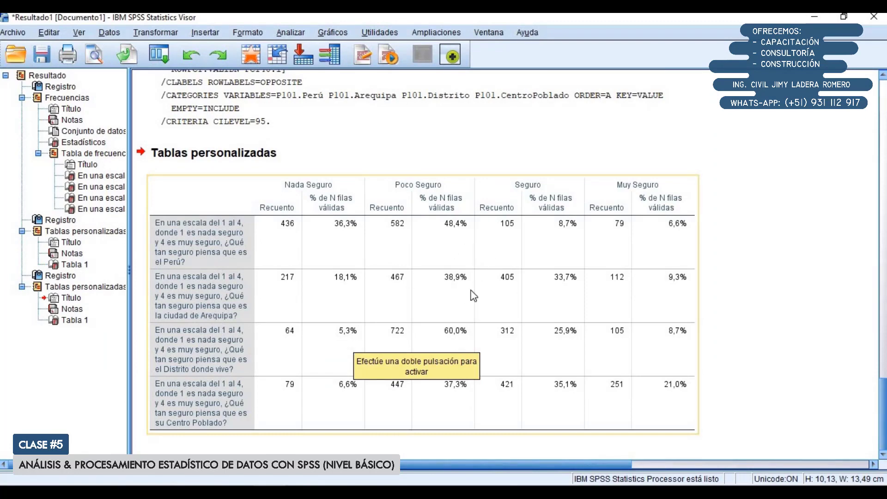
{"action": "right_click", "coordinate": [431, 252]}
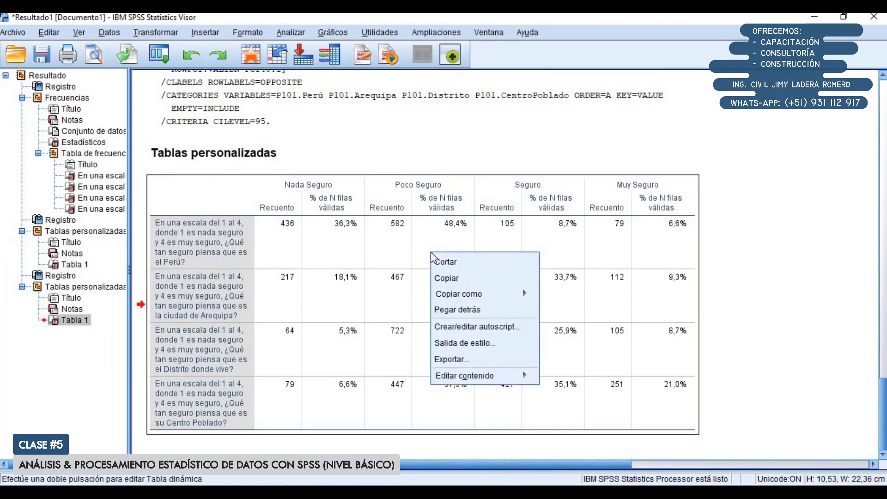
{"action": "left_click", "coordinate": [447, 277]}
Switch to the Excel workbook and paste the copied table at cell B12, below the cleaned table
{"action": "key", "text": "alt+Tab"}
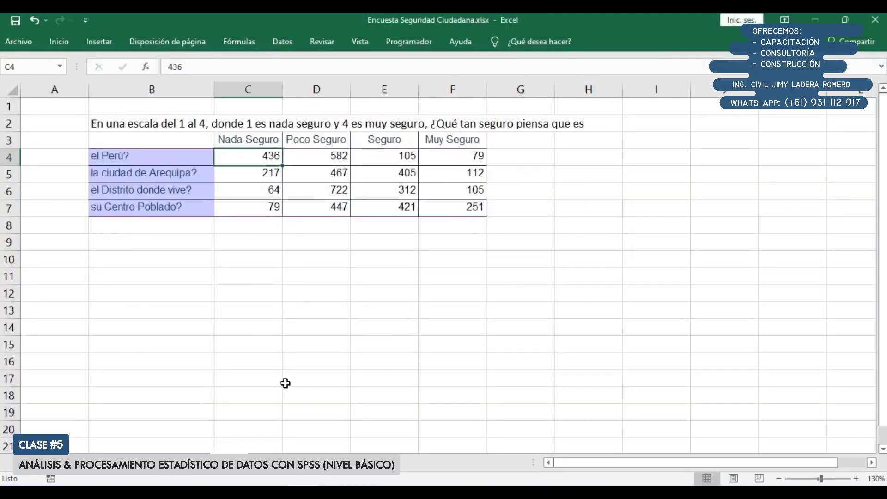
{"action": "left_click", "coordinate": [154, 272]}
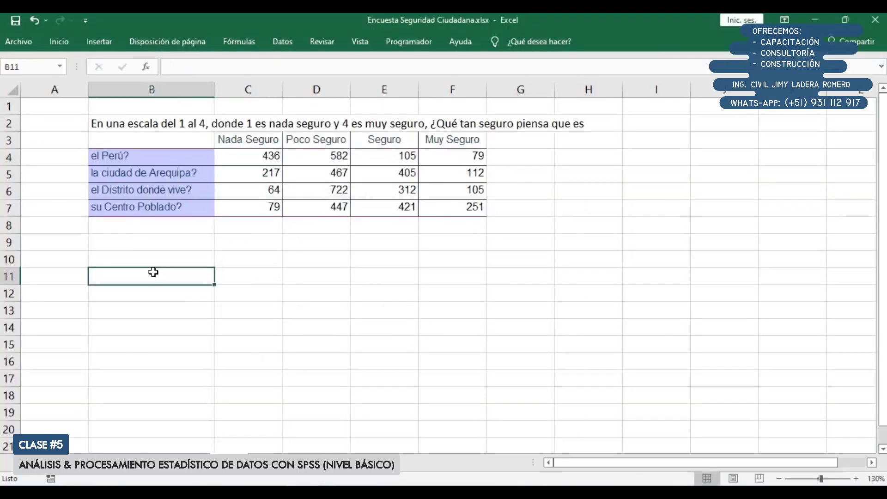
{"action": "left_click", "coordinate": [165, 294]}
{"action": "key", "text": "ctrl+v"}
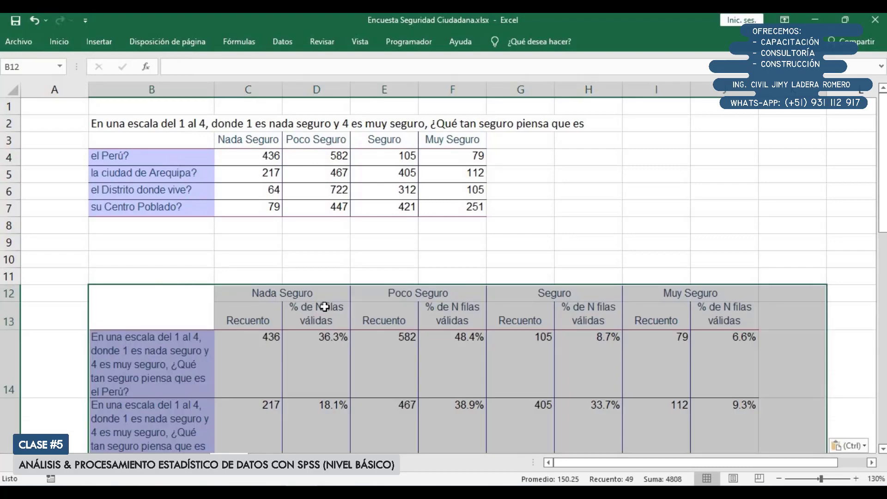
Replace the long question labels in B14:B17 with the short row labels copied from B4:B7
{"action": "scroll", "coordinate": [296, 258], "scroll_direction": "down", "scroll_amount": 2}
{"action": "scroll", "coordinate": [325, 307], "scroll_direction": "down", "scroll_amount": 1, "text": "ctrl"}
{"action": "scroll", "coordinate": [325, 307], "scroll_direction": "up", "scroll_amount": 2}
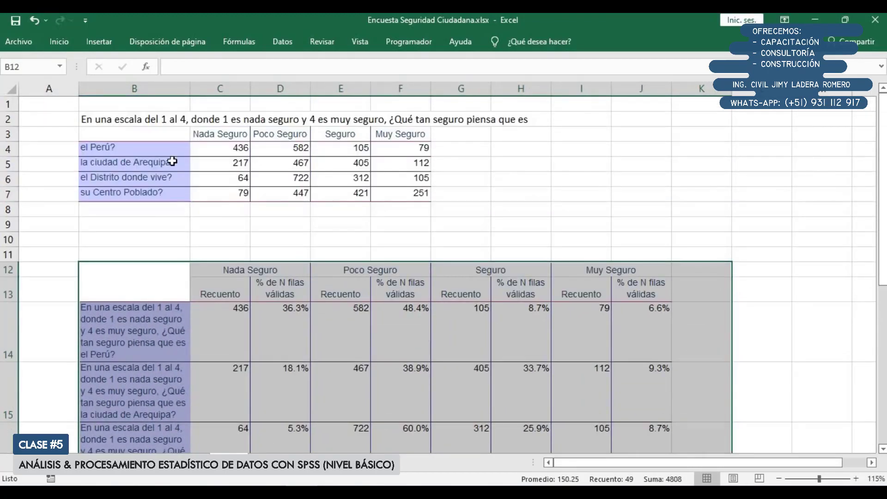
{"action": "scroll", "coordinate": [160, 240], "scroll_direction": "down", "scroll_amount": 3}
{"action": "scroll", "coordinate": [148, 335], "scroll_direction": "up", "scroll_amount": 3}
{"action": "left_click_drag", "start_coordinate": [159, 146], "coordinate": [169, 194]}
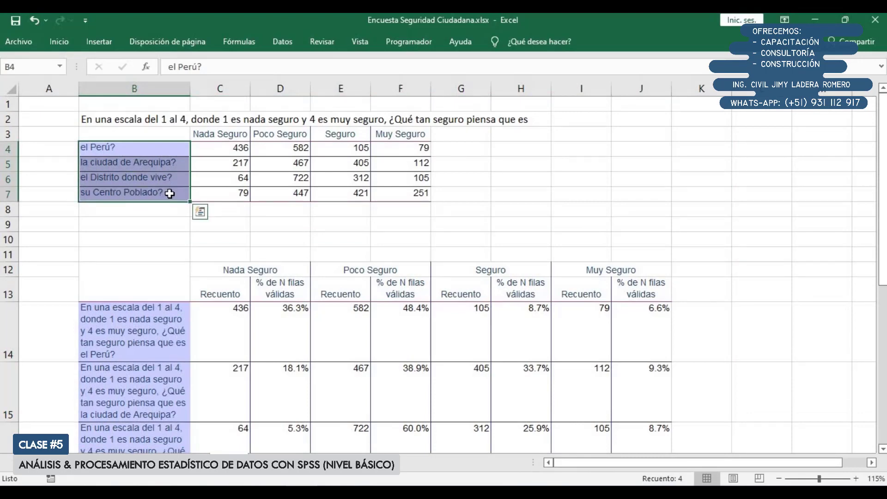
{"action": "key", "text": "ctrl+c"}
{"action": "scroll", "coordinate": [171, 194], "scroll_direction": "down", "scroll_amount": 3}
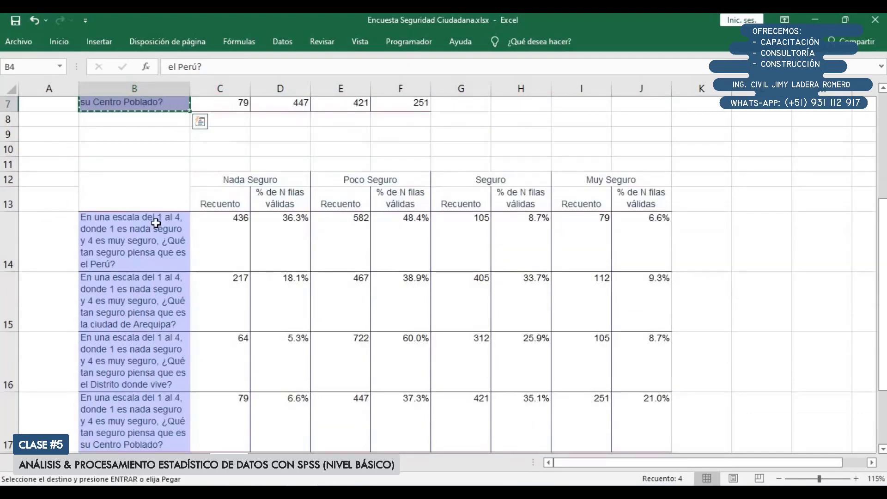
{"action": "left_click_drag", "start_coordinate": [149, 197], "coordinate": [135, 369]}
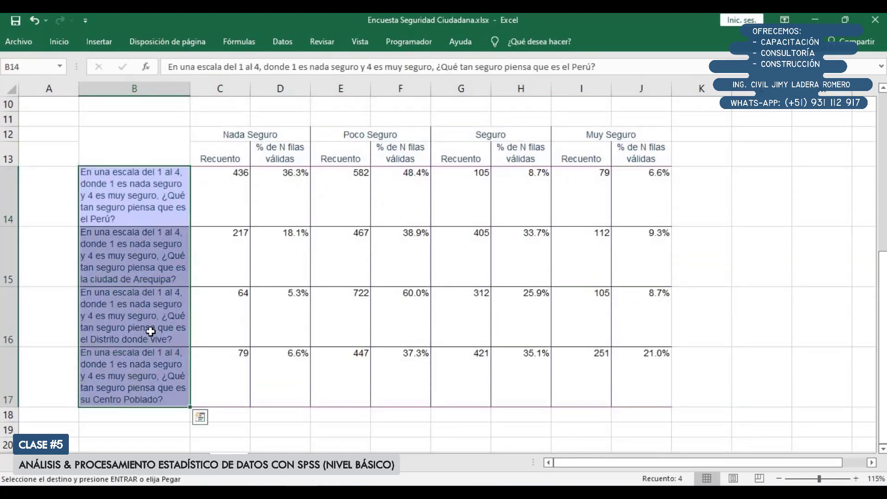
{"action": "key", "text": "ctrl+v"}
{"action": "scroll", "coordinate": [295, 263], "scroll_direction": "up", "scroll_amount": 3}
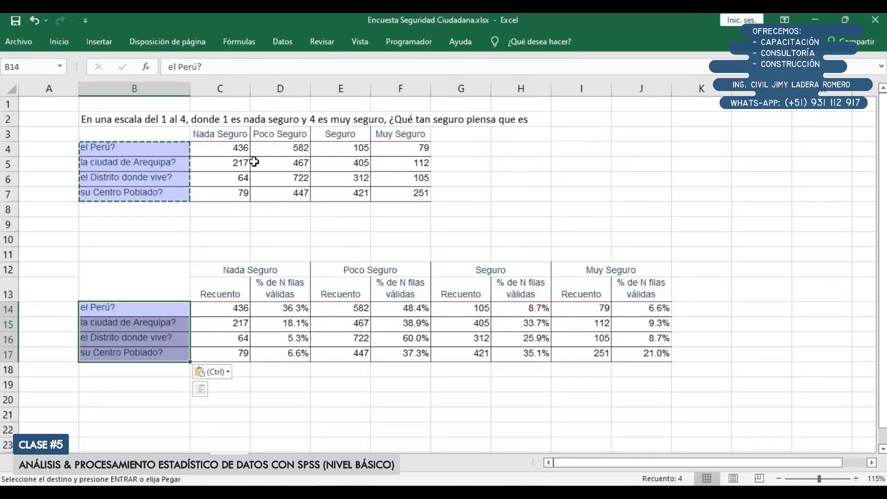
Shorten the four "% de N filas válidas" headers in row 13 to "%"
{"action": "key", "text": "Right"}
{"action": "key", "text": "Right"}
{"action": "key", "text": "Up"}
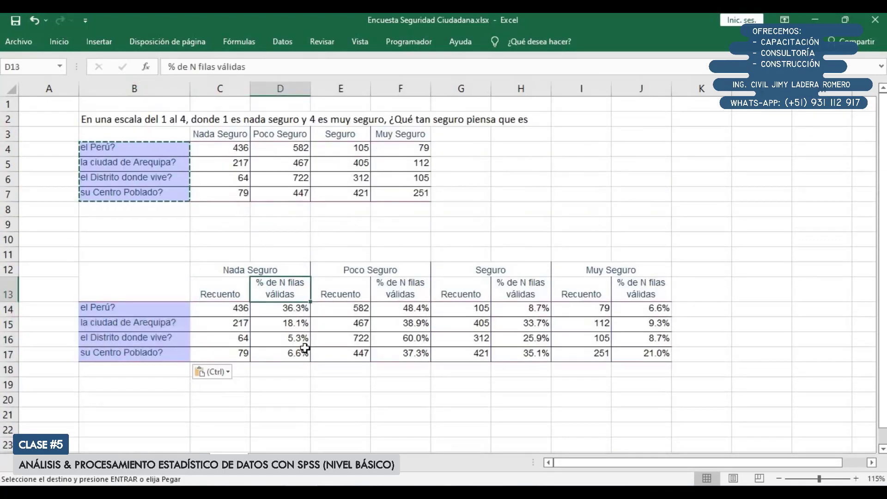
{"action": "type", "text": "%"}
{"action": "key", "text": "Tab"}
{"action": "key", "text": "Tab"}
{"action": "type", "text": "%"}
{"action": "key", "text": "Tab"}
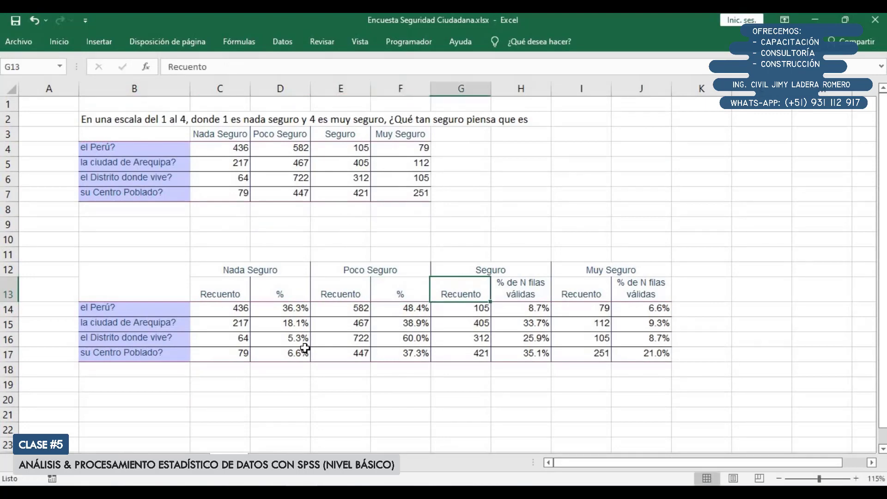
{"action": "key", "text": "Tab"}
{"action": "type", "text": "%"}
{"action": "key", "text": "Tab"}
{"action": "key", "text": "Tab"}
{"action": "type", "text": "%"}
{"action": "key", "text": "Tab"}
{"action": "key", "text": "Down"}
{"action": "key", "text": "Down"}
{"action": "key", "text": "Down"}
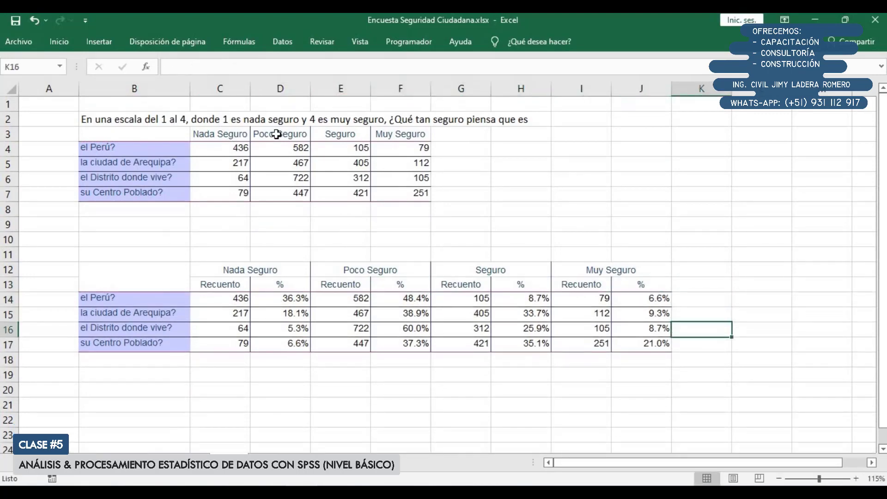
Compare the first table's response headers with the new table, examining its count and percentage columns
{"action": "left_click_drag", "start_coordinate": [222, 134], "coordinate": [425, 132]}
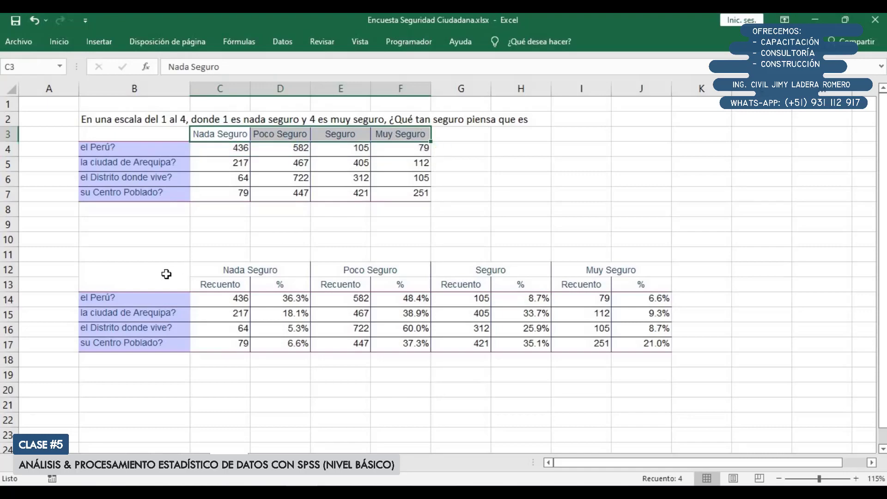
{"action": "left_click_drag", "start_coordinate": [159, 278], "coordinate": [646, 343]}
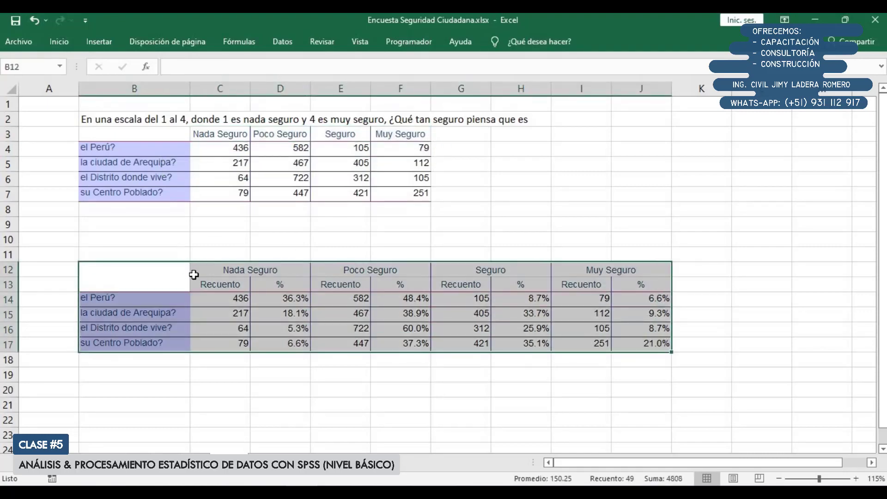
{"action": "left_click_drag", "start_coordinate": [220, 300], "coordinate": [231, 345]}
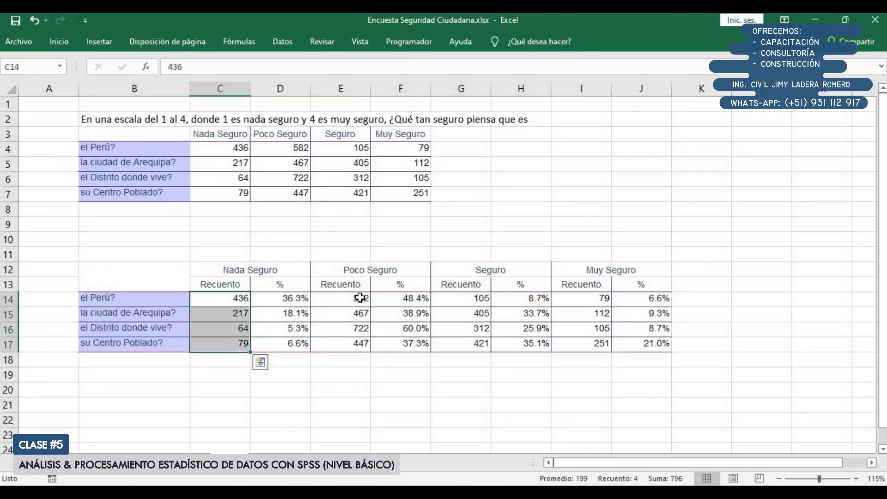
{"action": "left_click", "coordinate": [354, 299]}
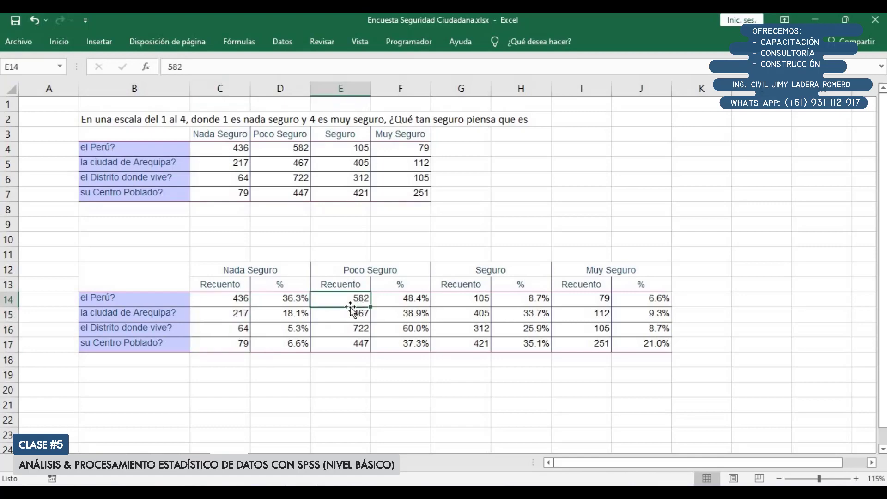
{"action": "left_click", "coordinate": [272, 302]}
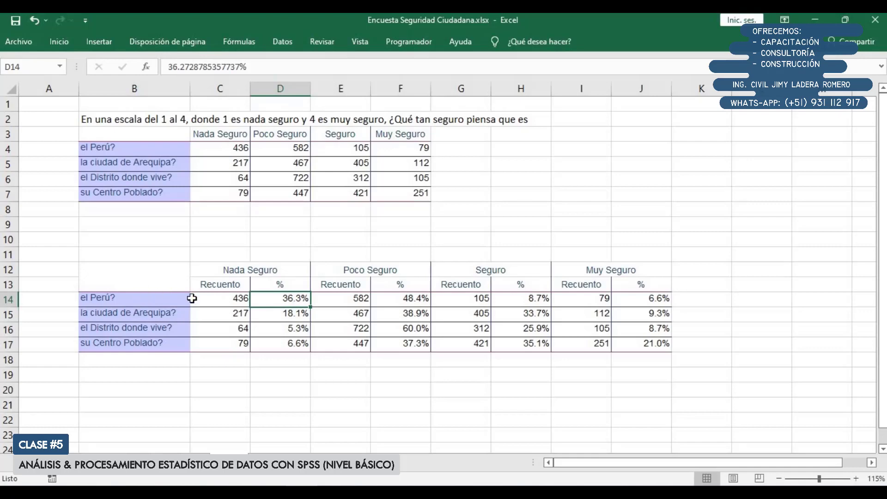
Review the counts and percentages across all four responses for the Perú and Arequipa rows
{"action": "left_click_drag", "start_coordinate": [189, 297], "coordinate": [659, 298]}
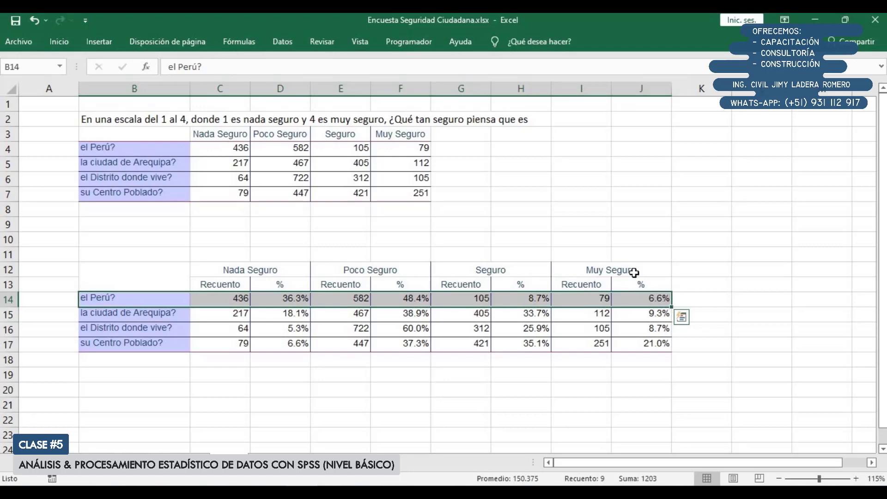
{"action": "left_click", "coordinate": [160, 314]}
{"action": "left_click_drag", "start_coordinate": [418, 311], "coordinate": [664, 313]}
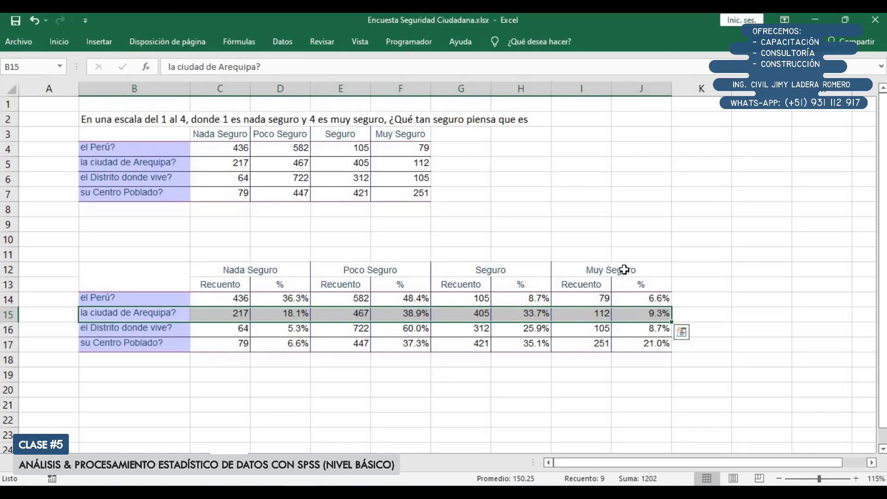
Review the counts and percentages across all four responses for the Distrito and Centro Poblado rows
{"action": "left_click_drag", "start_coordinate": [170, 327], "coordinate": [617, 326]}
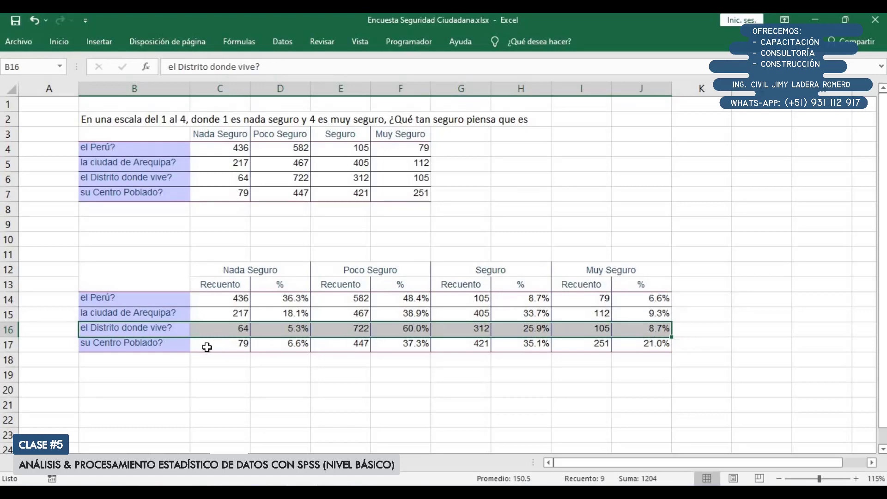
{"action": "left_click", "coordinate": [164, 343]}
{"action": "key", "text": "shift+Right"}
{"action": "key", "text": "shift+Right"}
{"action": "key", "text": "shift+Right"}
{"action": "key", "text": "shift+Right"}
{"action": "key", "text": "shift+Right"}
{"action": "key", "text": "shift+Right"}
{"action": "key", "text": "shift+Right"}
{"action": "key", "text": "shift+Right"}
{"action": "key", "text": "shift+Right"}
{"action": "key", "text": "shift+Right"}
{"action": "key", "text": "shift+Left"}
{"action": "key", "text": "shift+Left"}
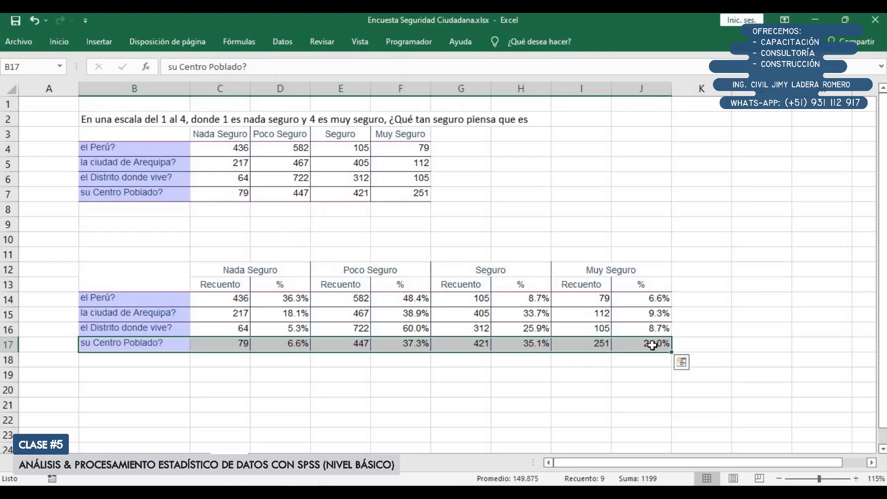
{"action": "left_click", "coordinate": [621, 274]}
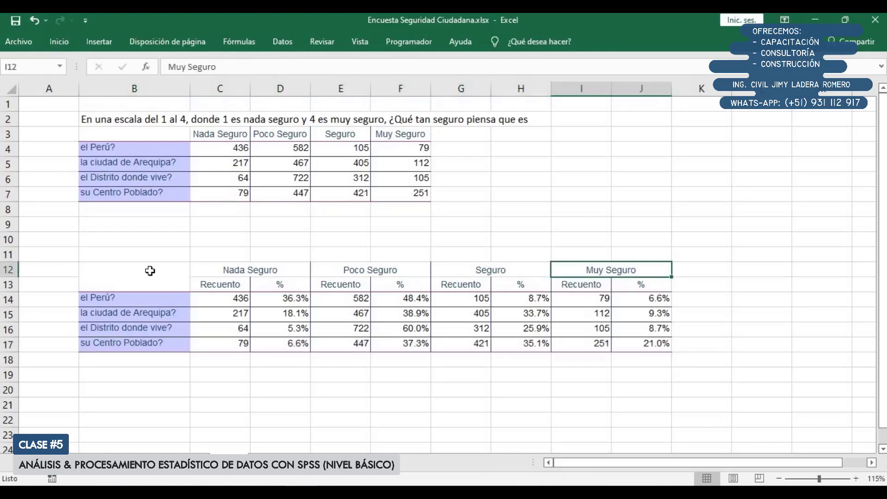
Examine the whole second table, focusing on its percentage columns for Nada Seguro, Poco Seguro and Seguro
{"action": "left_click_drag", "start_coordinate": [185, 275], "coordinate": [624, 343]}
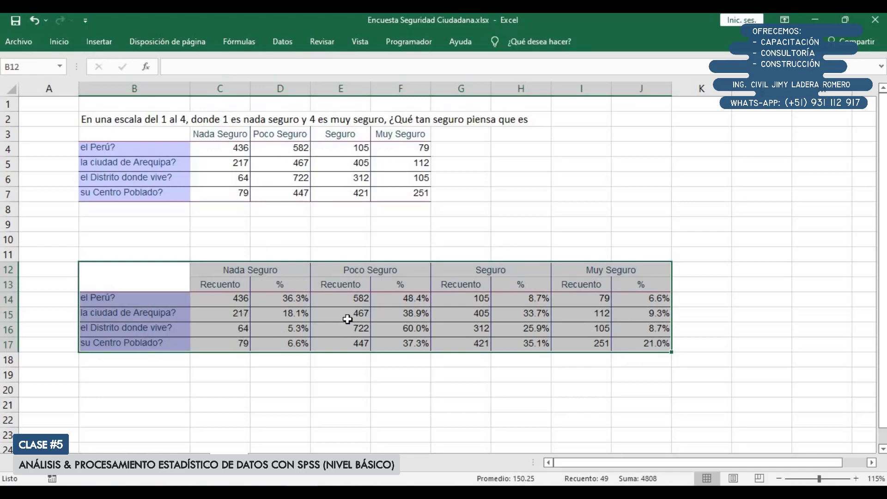
{"action": "left_click_drag", "start_coordinate": [287, 301], "coordinate": [291, 345]}
{"action": "left_click_drag", "start_coordinate": [414, 302], "coordinate": [416, 344]}
{"action": "left_click", "coordinate": [517, 302]}
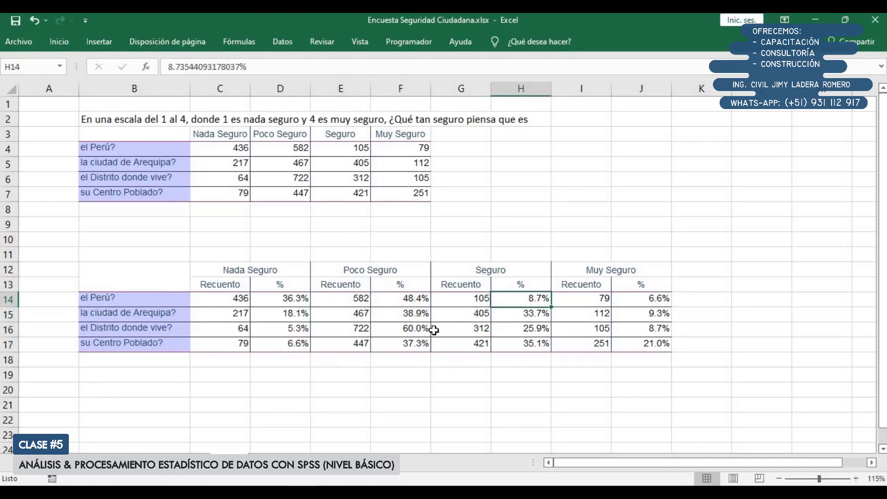
{"action": "left_click", "coordinate": [163, 381]}
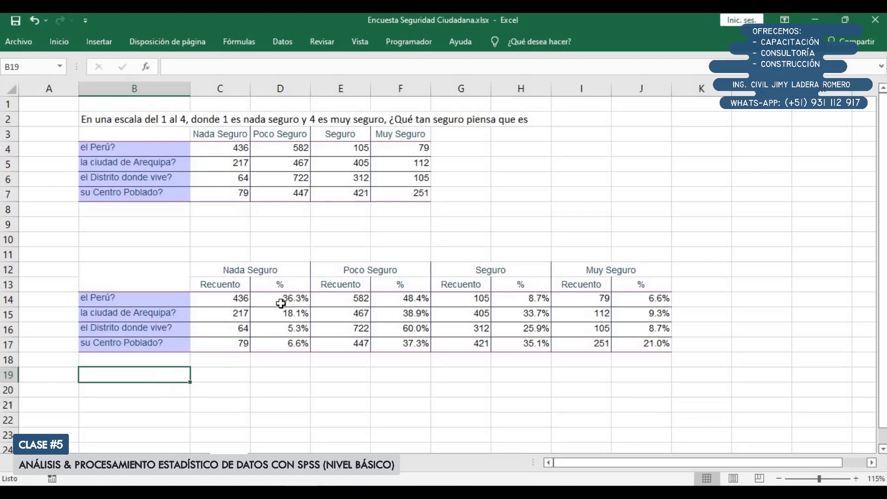
{"action": "left_click_drag", "start_coordinate": [282, 301], "coordinate": [284, 343]}
{"action": "left_click", "coordinate": [278, 387]}
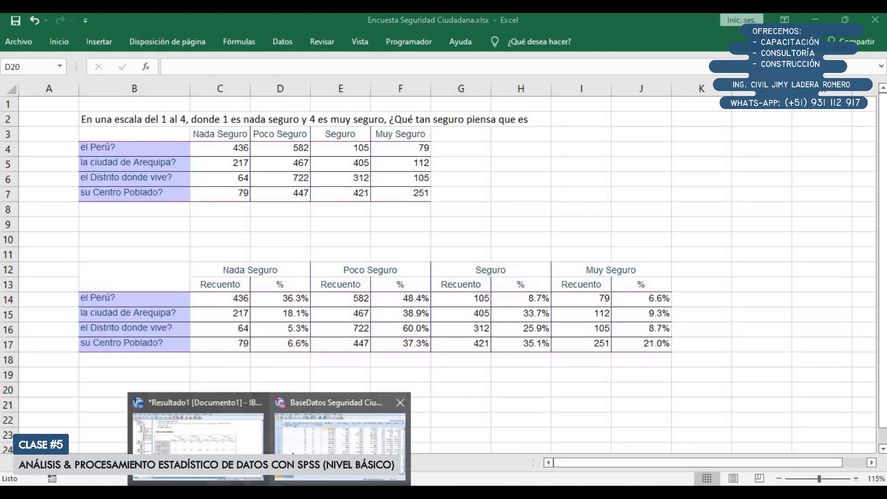
Switch to the BaseDatos Seguridad Ciudadana dataset in SPSS, open Custom Tables and reset all of its tabs
{"action": "left_click", "coordinate": [305, 453]}
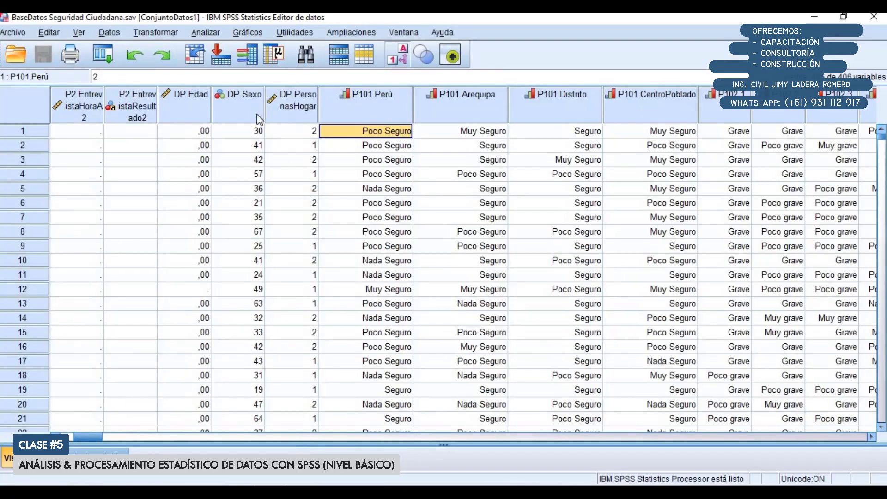
{"action": "left_click", "coordinate": [206, 33]}
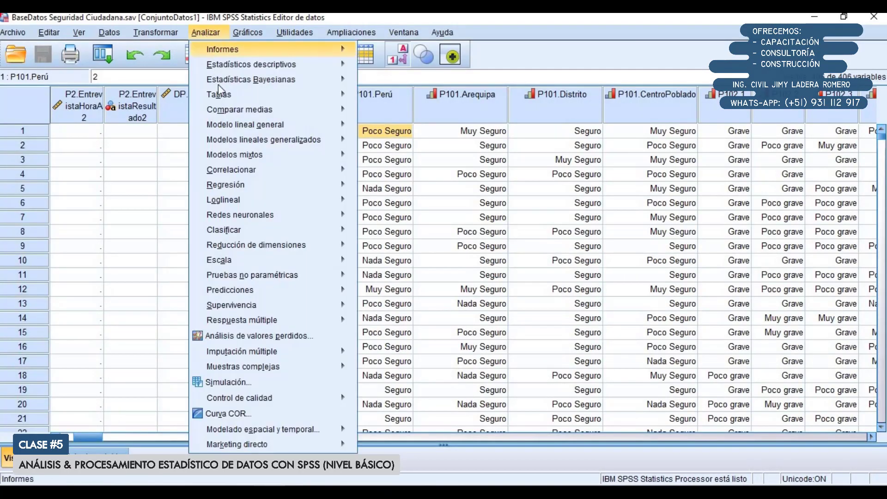
{"action": "mouse_move", "coordinate": [223, 97]}
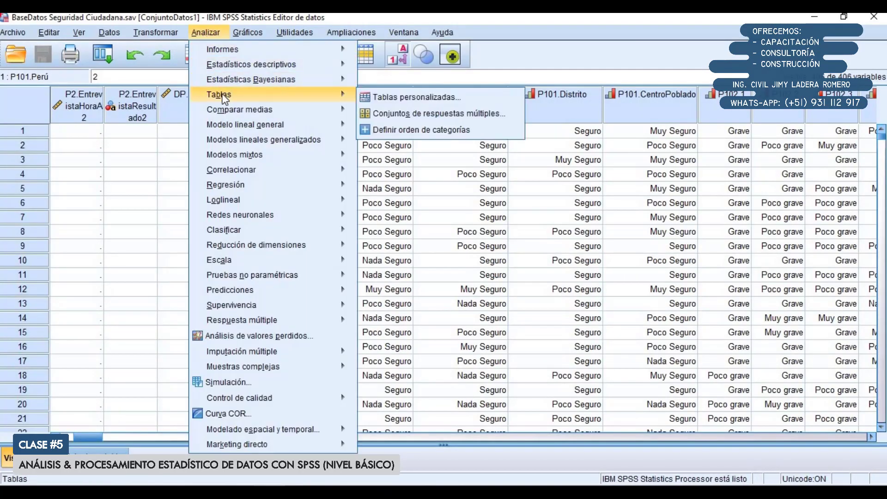
{"action": "left_click", "coordinate": [382, 98]}
{"action": "left_click_drag", "start_coordinate": [310, 192], "coordinate": [122, 158]}
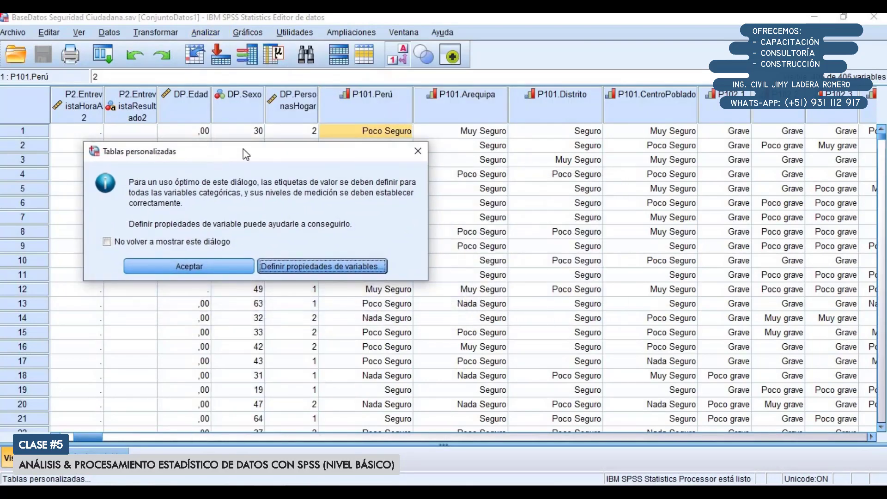
{"action": "left_click", "coordinate": [194, 263]}
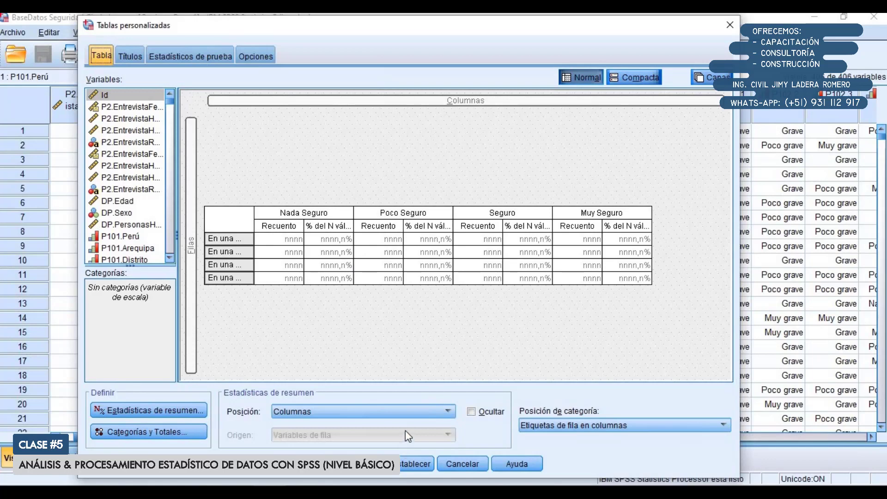
{"action": "left_click", "coordinate": [410, 464]}
{"action": "left_click", "coordinate": [344, 272]}
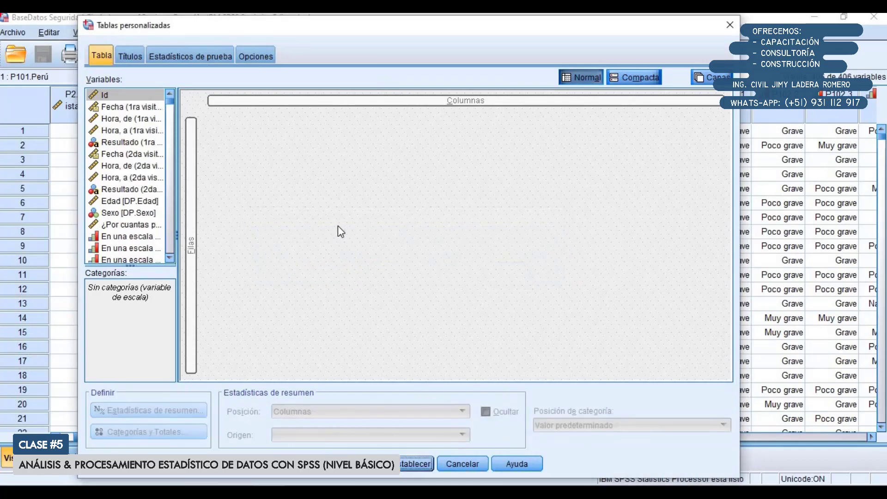
{"action": "left_click", "coordinate": [416, 464]}
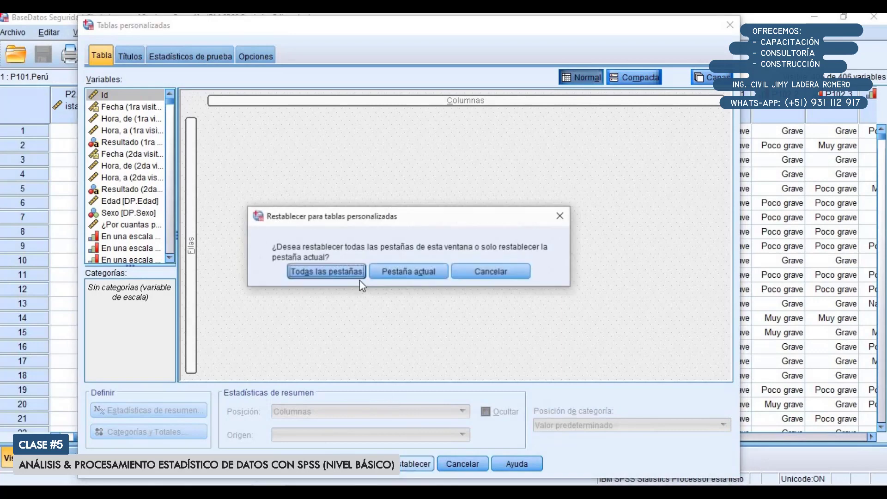
{"action": "left_click", "coordinate": [337, 272]}
List the variables by name and place P101.Perú, P101.Arequipa, P101.Distrito and P101.CentroPoblado in the table rows
{"action": "right_click", "coordinate": [128, 131]}
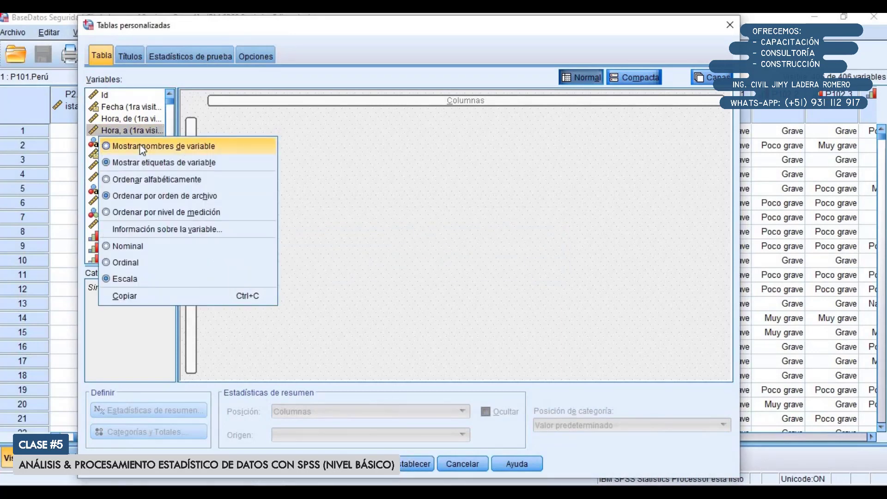
{"action": "left_click", "coordinate": [139, 146]}
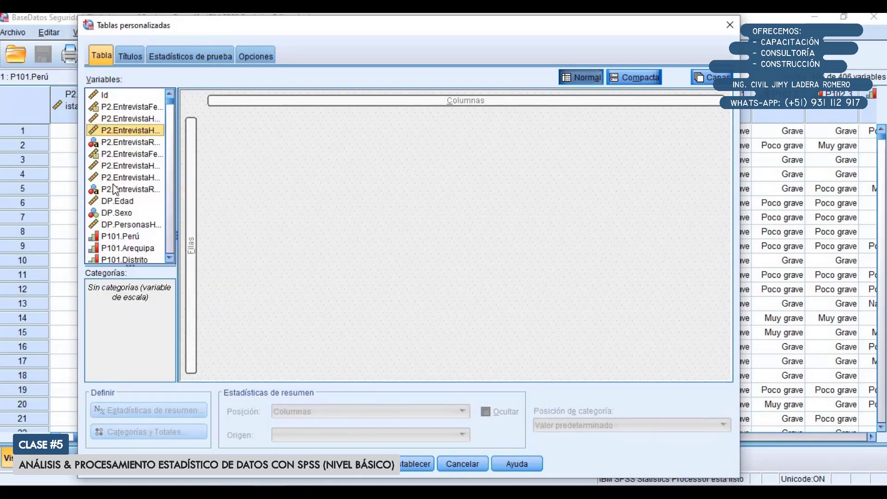
{"action": "left_click", "coordinate": [125, 166]}
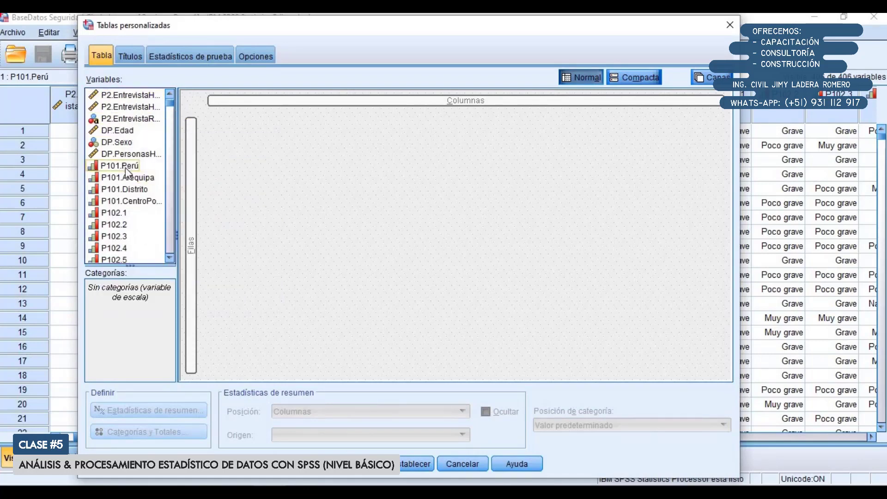
{"action": "left_click", "coordinate": [143, 202], "text": "shift"}
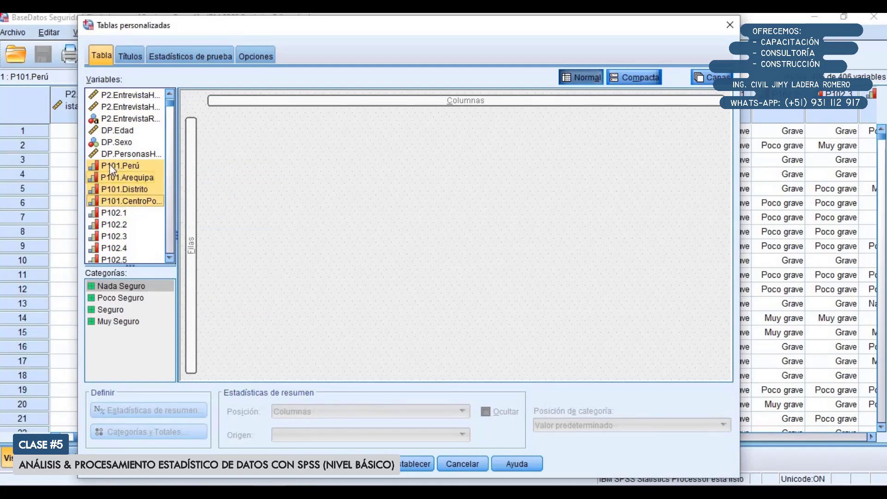
{"action": "left_click_drag", "start_coordinate": [106, 163], "coordinate": [189, 176]}
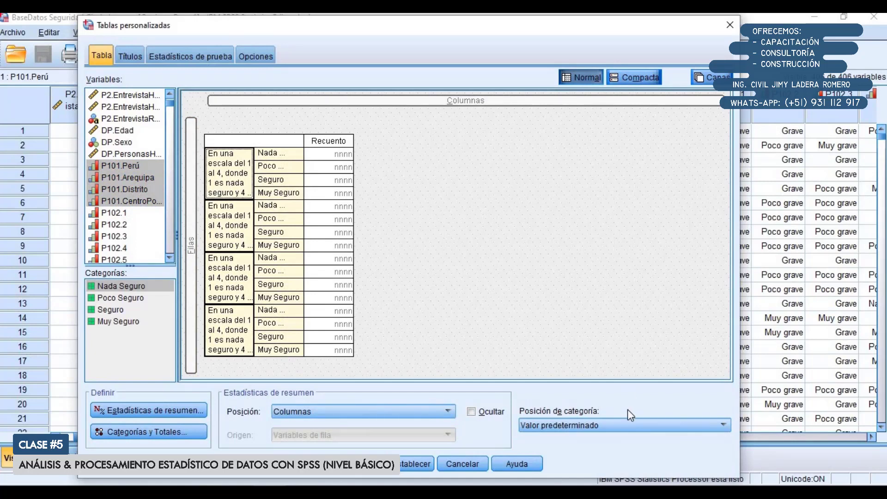
Set the category position to "Etiquetas de fila en columnas" and add "% del N válido de fila" to the summary statistics
{"action": "left_click", "coordinate": [620, 429]}
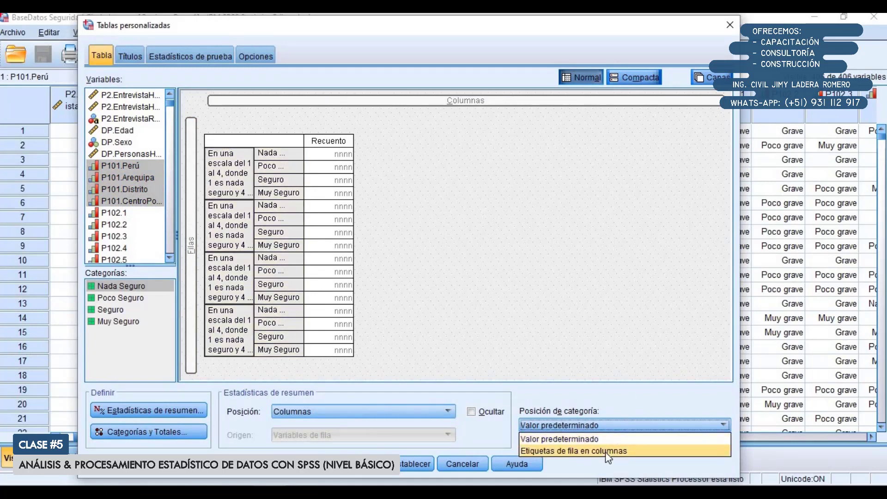
{"action": "left_click", "coordinate": [606, 451]}
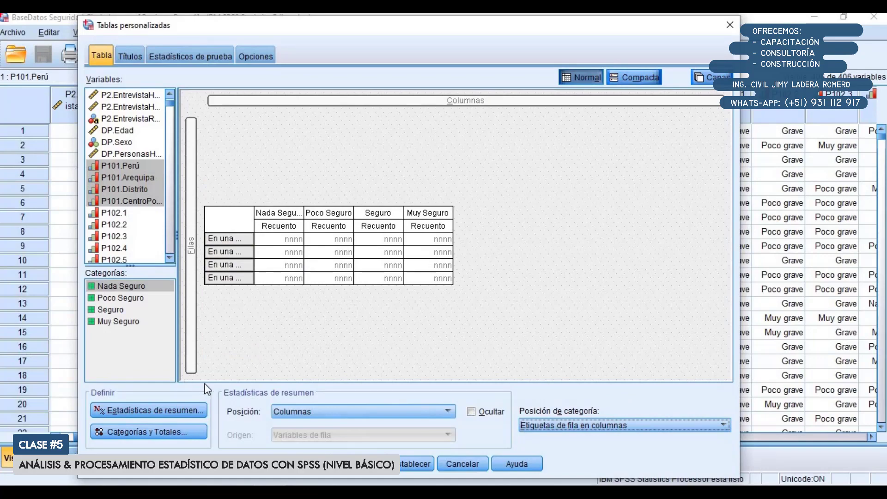
{"action": "left_click", "coordinate": [153, 401]}
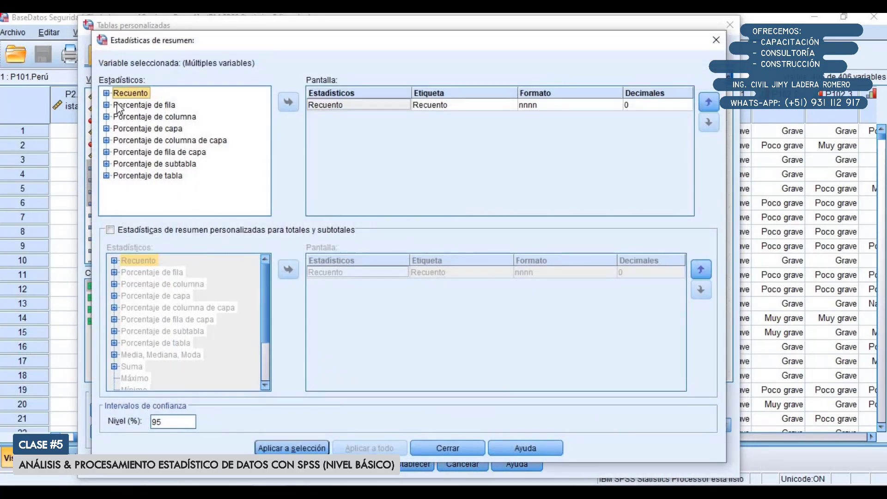
{"action": "left_click", "coordinate": [107, 105]}
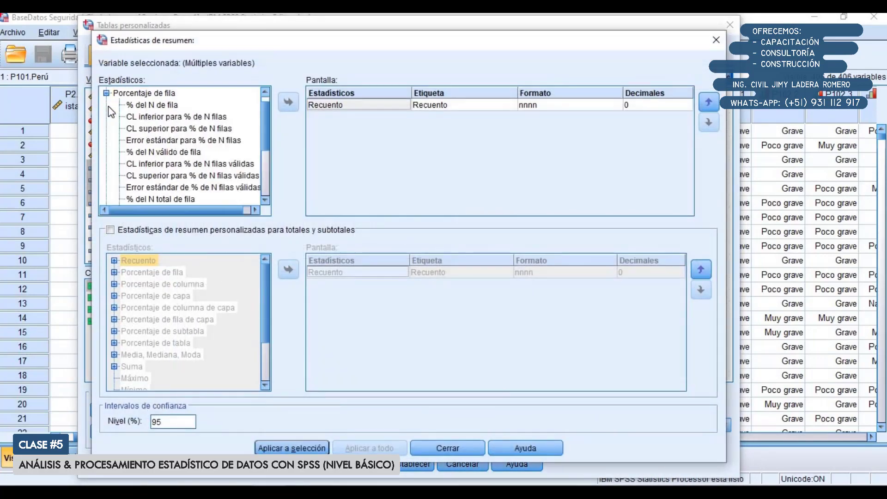
{"action": "left_click", "coordinate": [157, 153]}
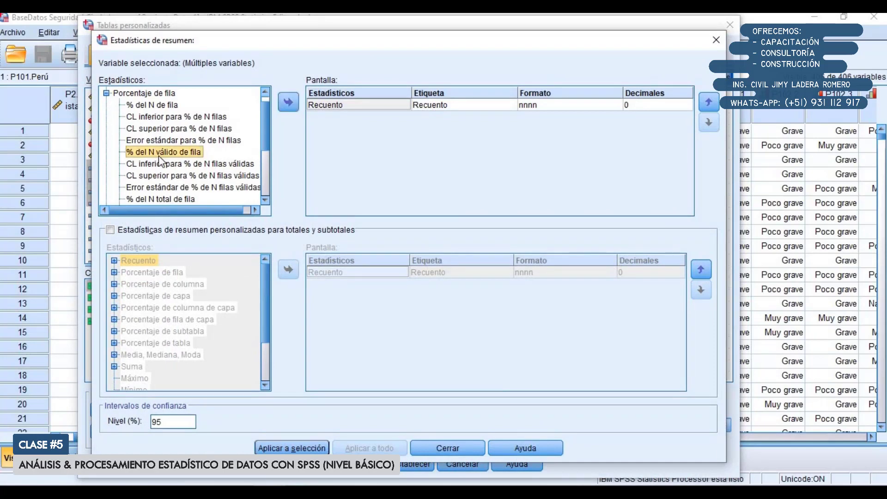
{"action": "left_click", "coordinate": [287, 102]}
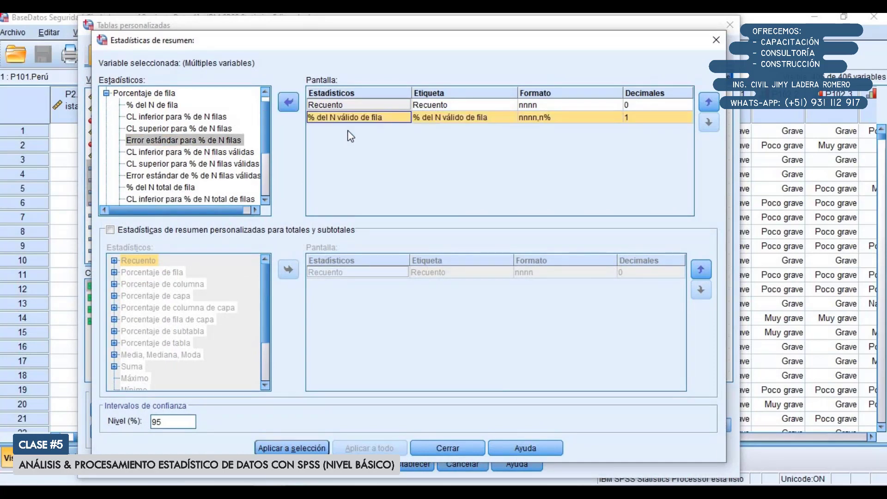
{"action": "left_click", "coordinate": [292, 448]}
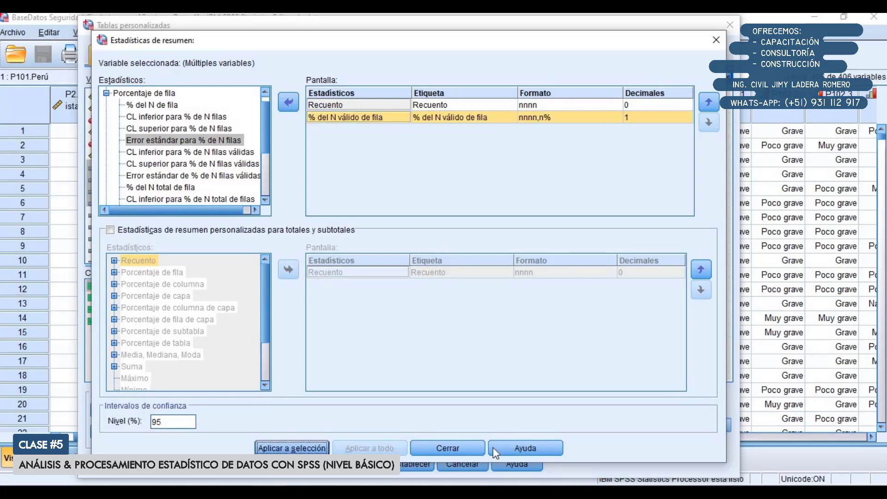
{"action": "left_click", "coordinate": [461, 448]}
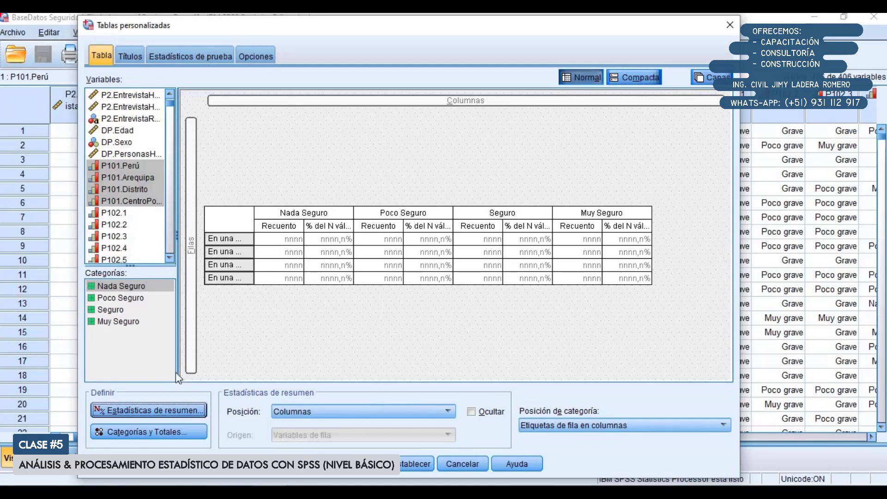
Remove Recuento from the summary statistics for the four P101 variables, leaving only "% del N válido de fila"
{"action": "left_click", "coordinate": [162, 410]}
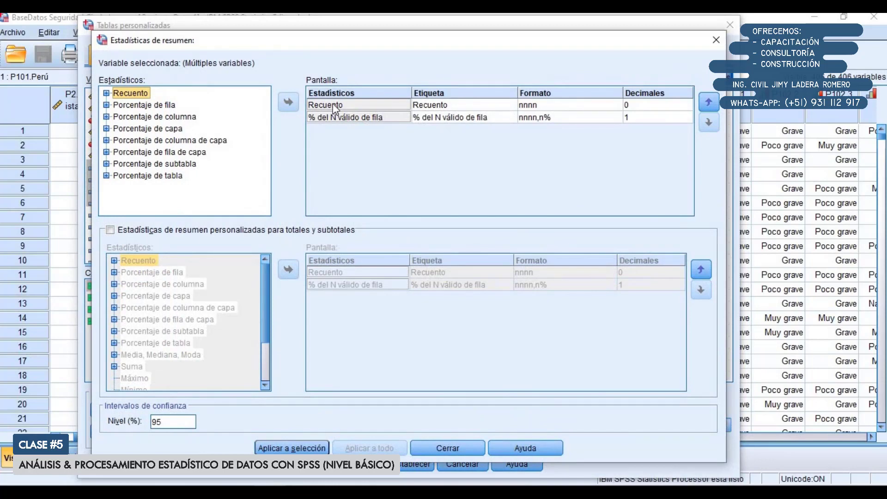
{"action": "left_click", "coordinate": [334, 106]}
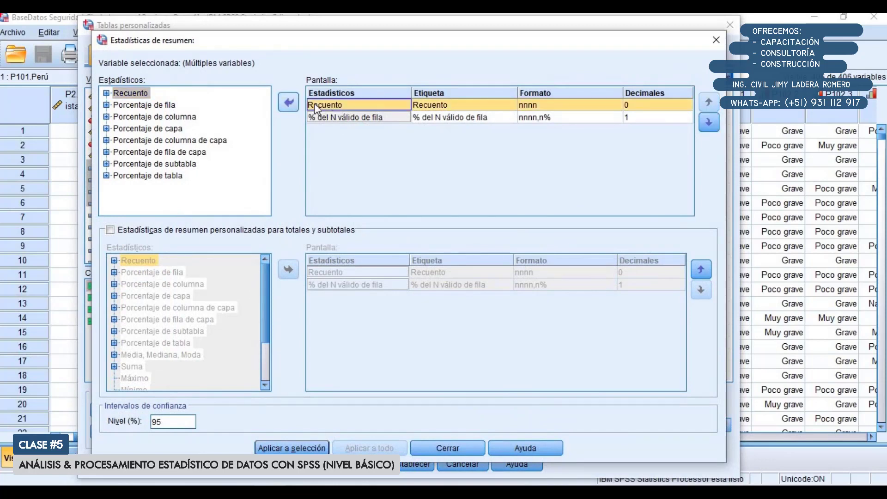
{"action": "left_click", "coordinate": [288, 103]}
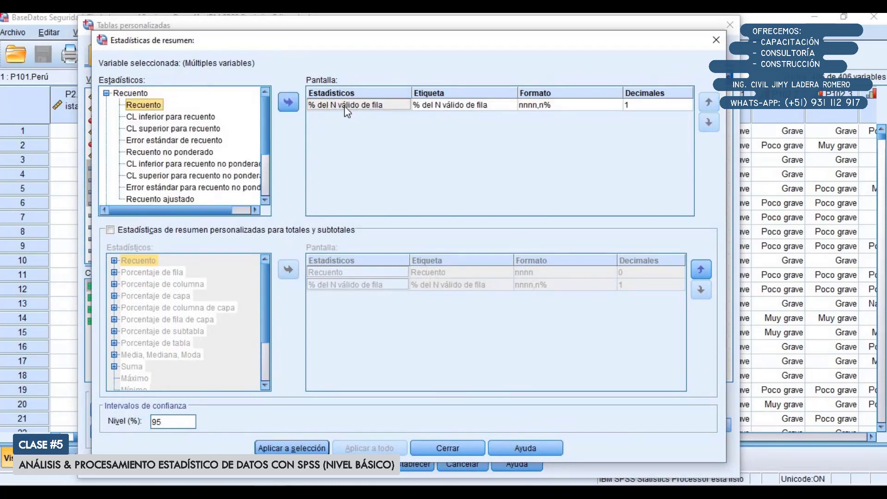
{"action": "left_click", "coordinate": [288, 449]}
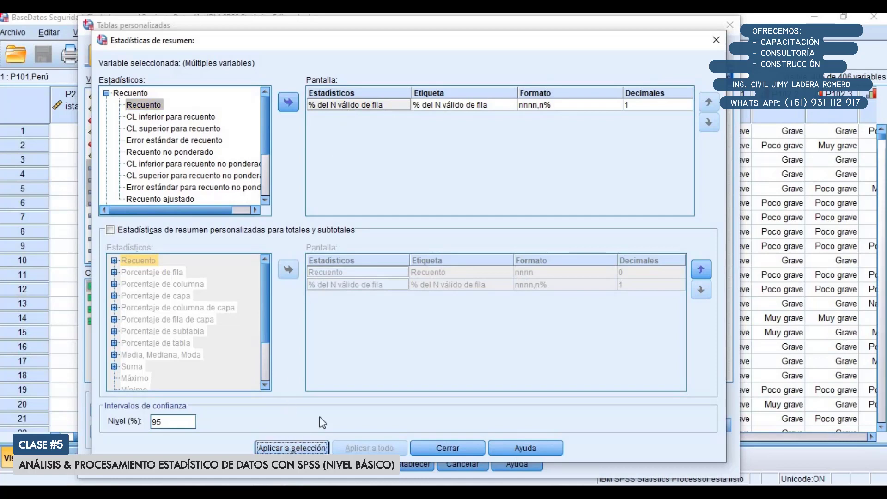
{"action": "left_click", "coordinate": [445, 447]}
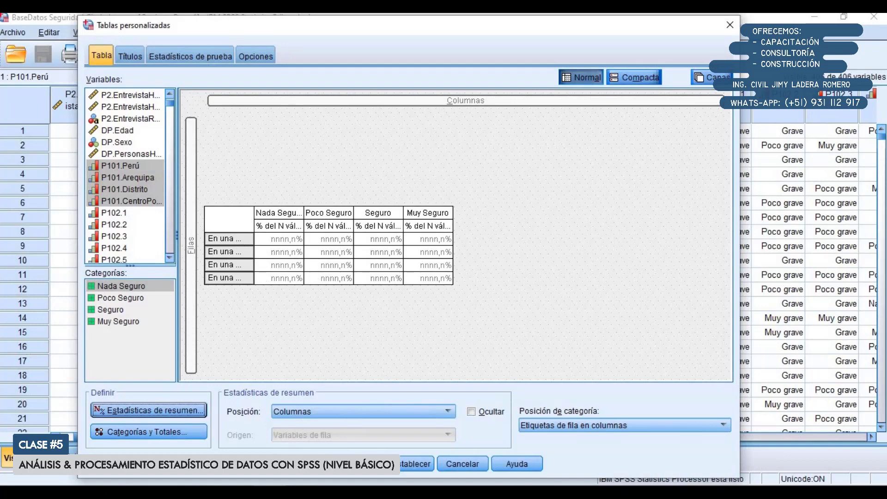
Generate the percentage-only custom table and select it in the output viewer
{"action": "left_click", "coordinate": [301, 464]}
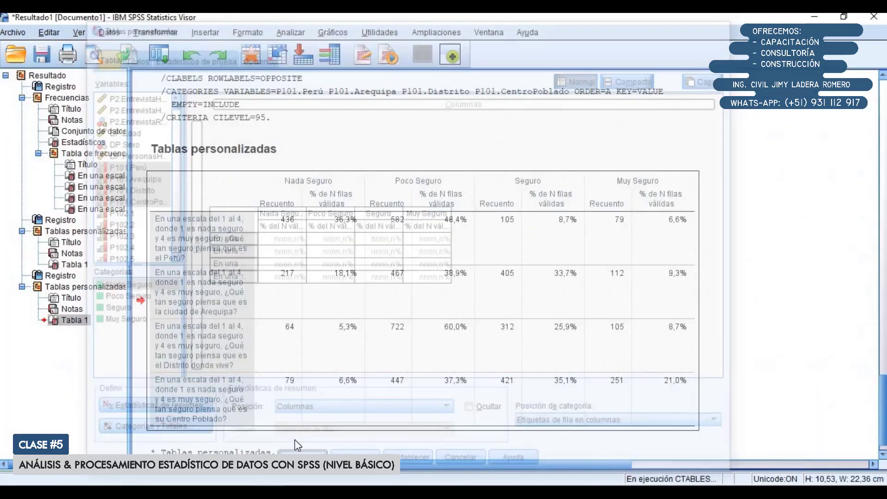
{"action": "scroll", "coordinate": [371, 267], "scroll_direction": "down", "scroll_amount": 1}
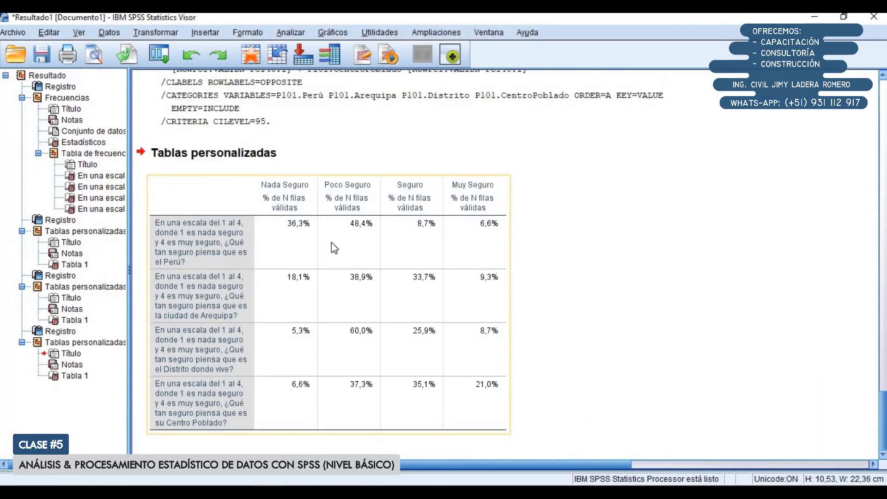
{"action": "left_click", "coordinate": [351, 256]}
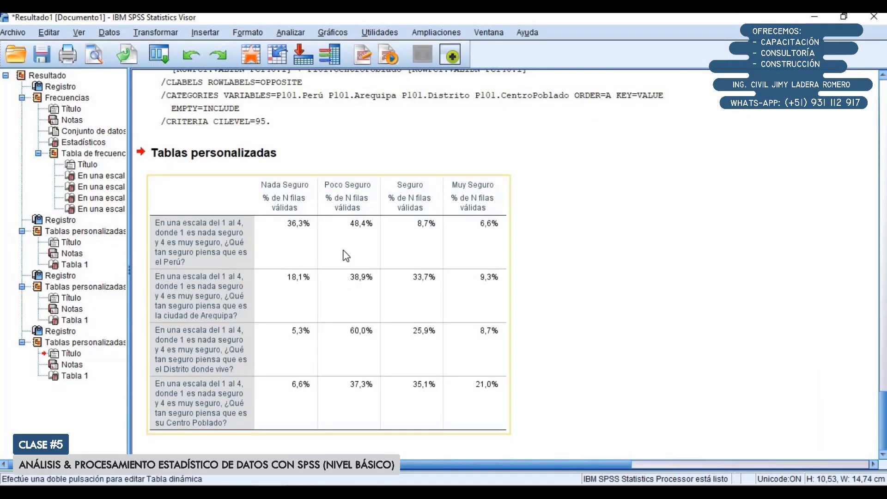
Copy the percentage-only custom table from the output viewer and paste it into the Excel sheet at cell B22
{"action": "right_click", "coordinate": [350, 257]}
{"action": "left_click", "coordinate": [365, 276]}
{"action": "key", "text": "alt+Tab"}
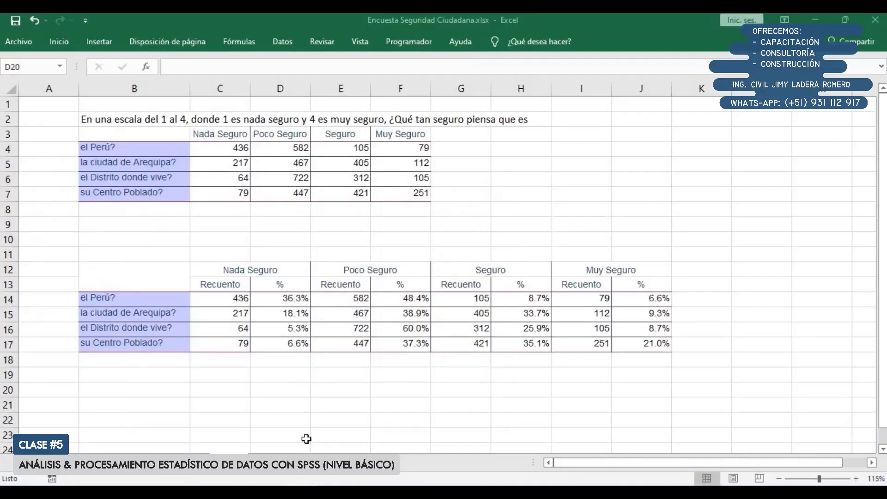
{"action": "scroll", "coordinate": [262, 412], "scroll_direction": "down", "scroll_amount": 1}
{"action": "left_click", "coordinate": [141, 375]}
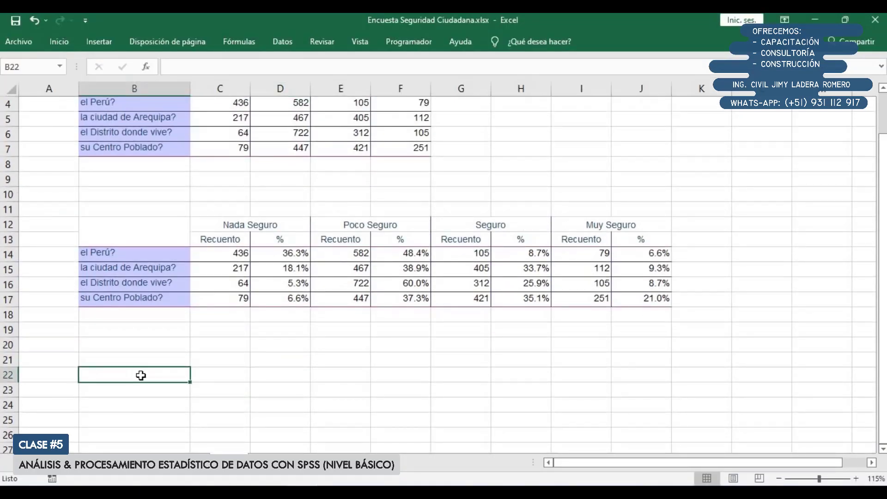
{"action": "key", "text": "ctrl+v"}
{"action": "scroll", "coordinate": [248, 292], "scroll_direction": "down", "scroll_amount": 3}
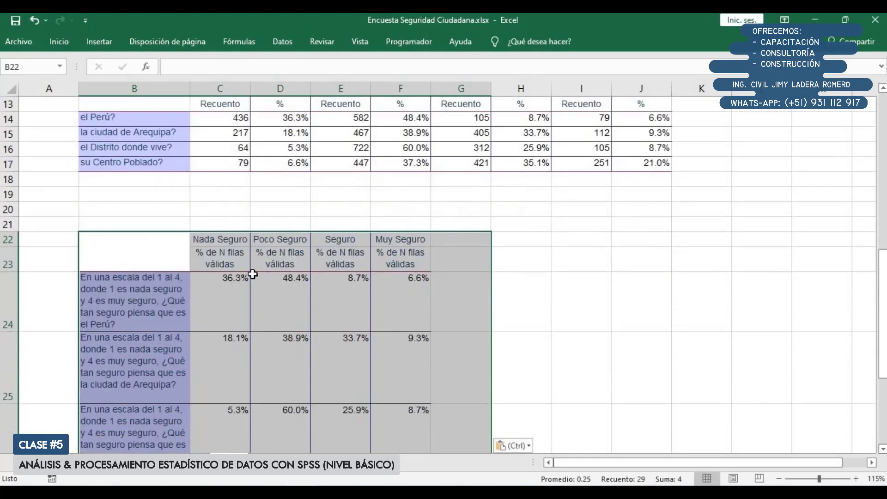
Delete row 23, which holds the "% de N filas válidas" subheadings of the pasted table
{"action": "left_click", "coordinate": [253, 274]}
{"action": "left_click", "coordinate": [9, 258]}
{"action": "right_click", "coordinate": [9, 259]}
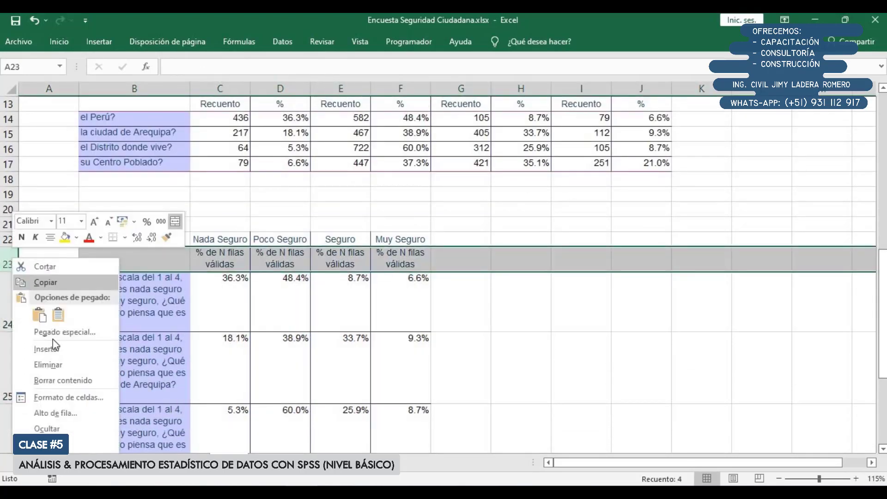
{"action": "left_click", "coordinate": [47, 365]}
Copy the short row labels from B14:B17 over the long question labels in B23:B26
{"action": "scroll", "coordinate": [172, 258], "scroll_direction": "up", "scroll_amount": 3}
{"action": "left_click", "coordinate": [173, 257]}
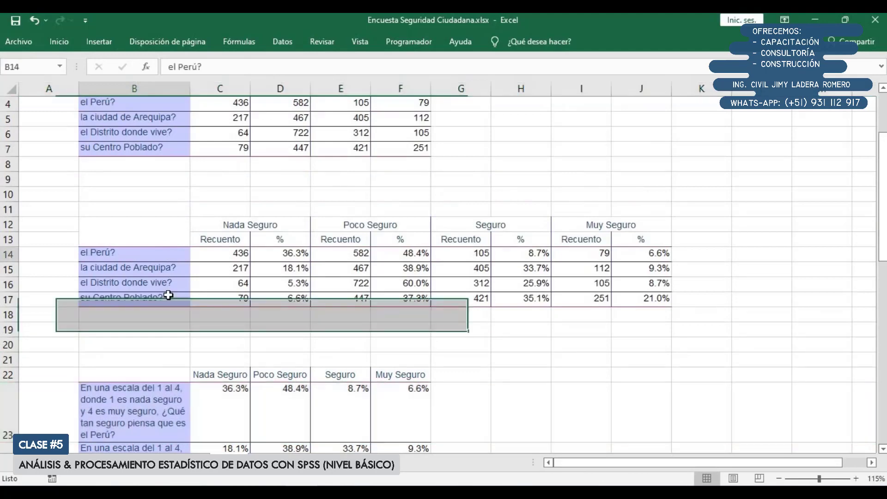
{"action": "left_click_drag", "start_coordinate": [168, 294], "coordinate": [169, 297]}
{"action": "key", "text": "ctrl+c"}
{"action": "scroll", "coordinate": [158, 277], "scroll_direction": "down", "scroll_amount": 5}
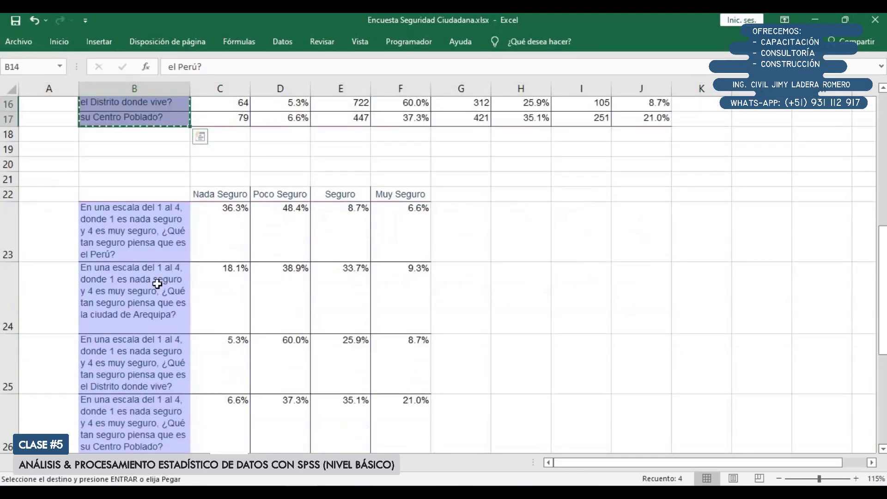
{"action": "left_click_drag", "start_coordinate": [149, 189], "coordinate": [136, 363]}
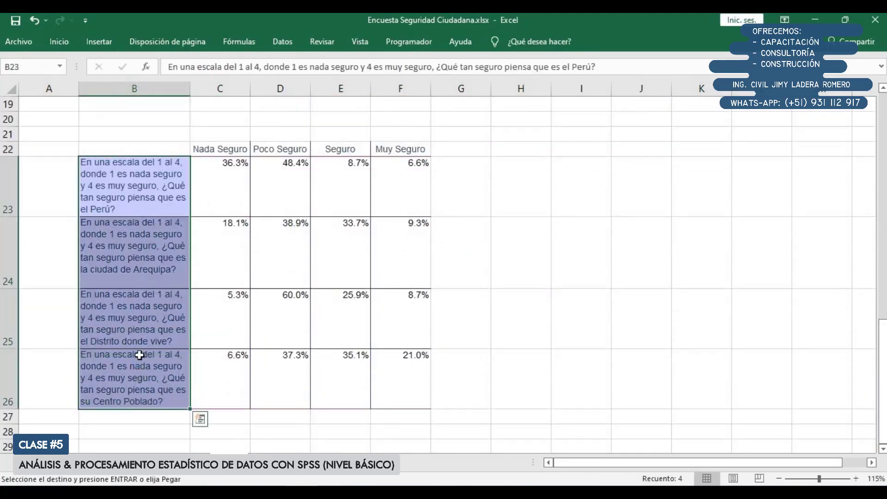
{"action": "key", "text": "ctrl+v"}
Copy the question heading in B2 to B11 and B21, above the second and third tables
{"action": "scroll", "coordinate": [198, 326], "scroll_direction": "up", "scroll_amount": 2}
{"action": "scroll", "coordinate": [185, 217], "scroll_direction": "up", "scroll_amount": 4}
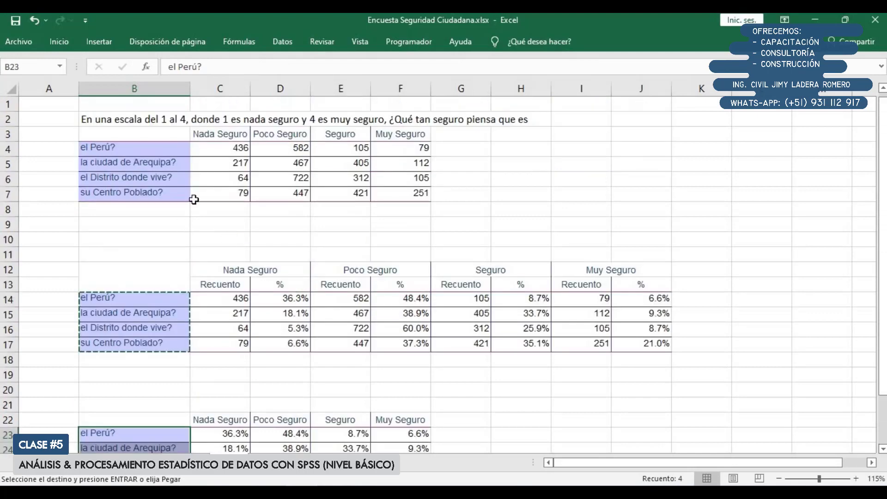
{"action": "left_click", "coordinate": [155, 119]}
{"action": "key", "text": "ctrl+c"}
{"action": "left_click", "coordinate": [149, 255]}
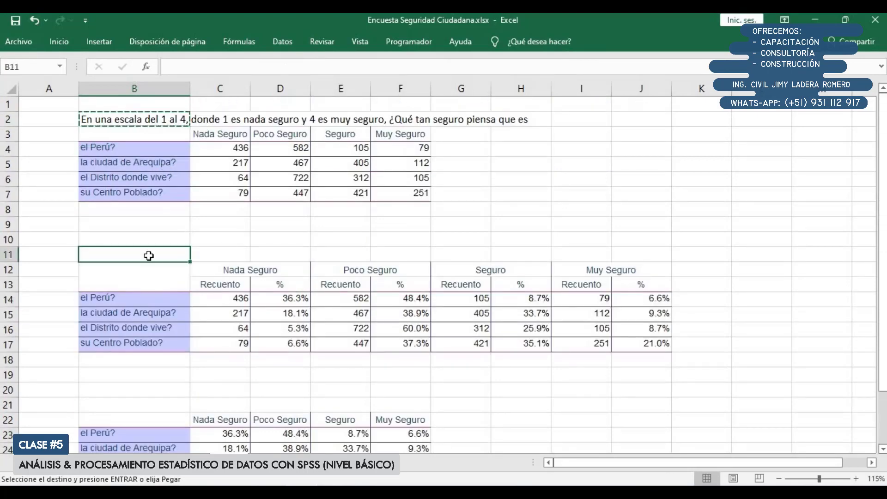
{"action": "key", "text": "ctrl+v"}
{"action": "scroll", "coordinate": [157, 301], "scroll_direction": "down", "scroll_amount": 1}
{"action": "left_click", "coordinate": [173, 362]}
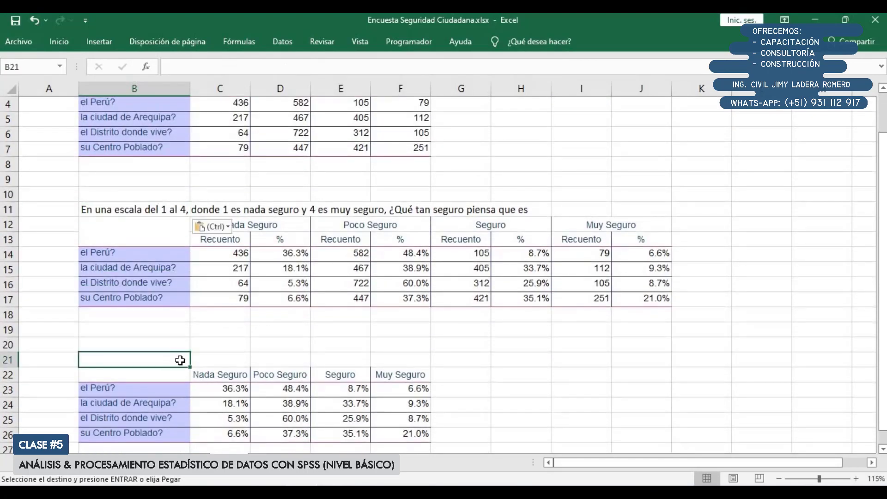
{"action": "key", "text": "ctrl+v"}
{"action": "key", "text": "Escape"}
Shorten the heading in B21 to "¿Qué tan seguro piensa que es"
{"action": "left_click", "coordinate": [210, 397]}
{"action": "scroll", "coordinate": [208, 377], "scroll_direction": "down", "scroll_amount": 1}
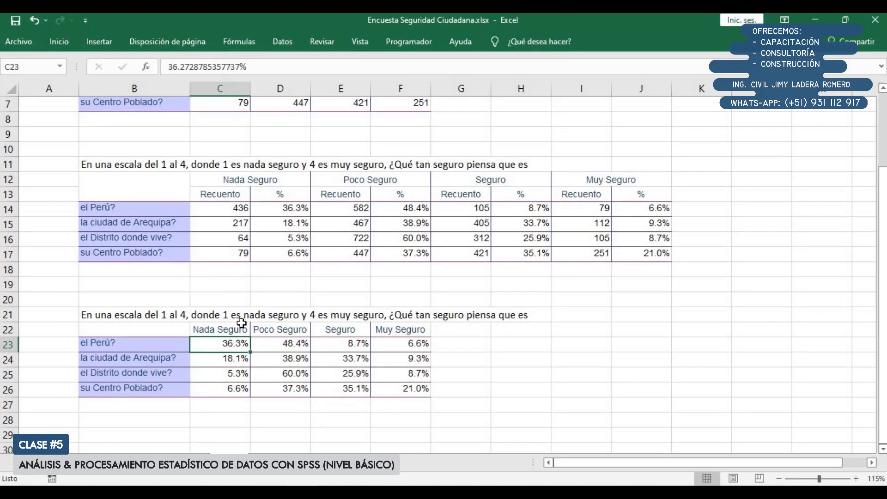
{"action": "double_click", "coordinate": [135, 311]}
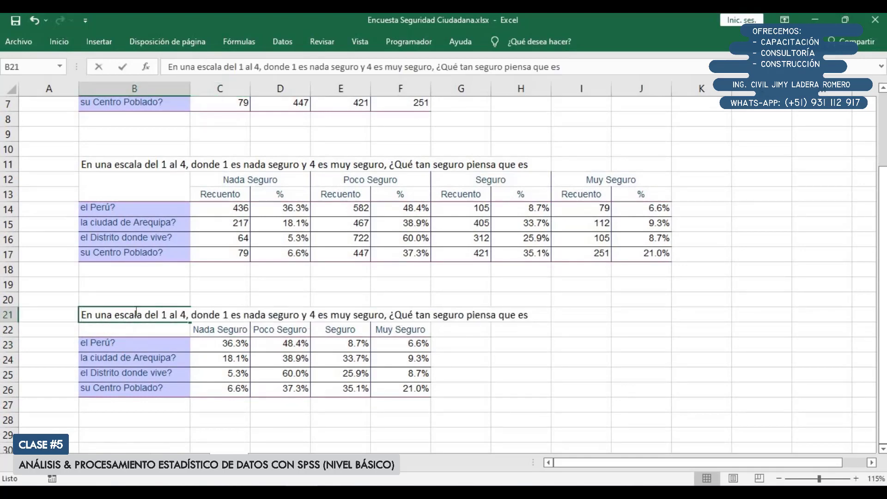
{"action": "left_click_drag", "start_coordinate": [390, 315], "coordinate": [76, 306]}
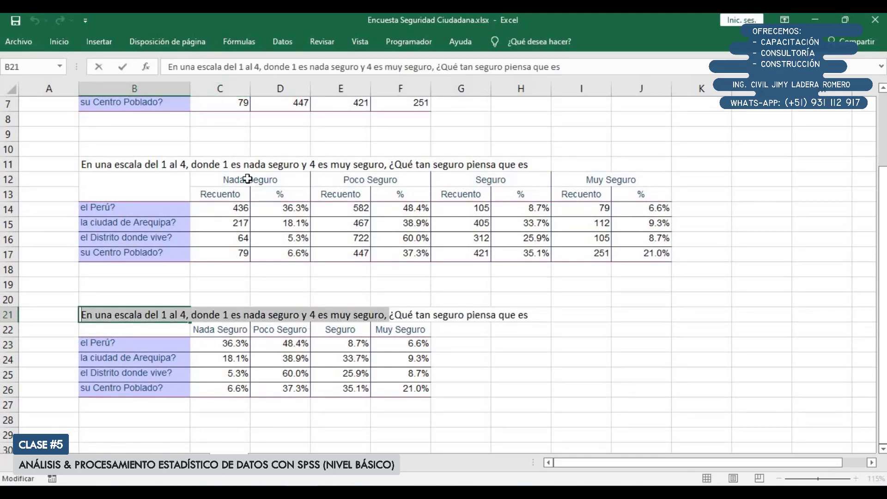
{"action": "key", "text": "Delete"}
{"action": "key", "text": "Return"}
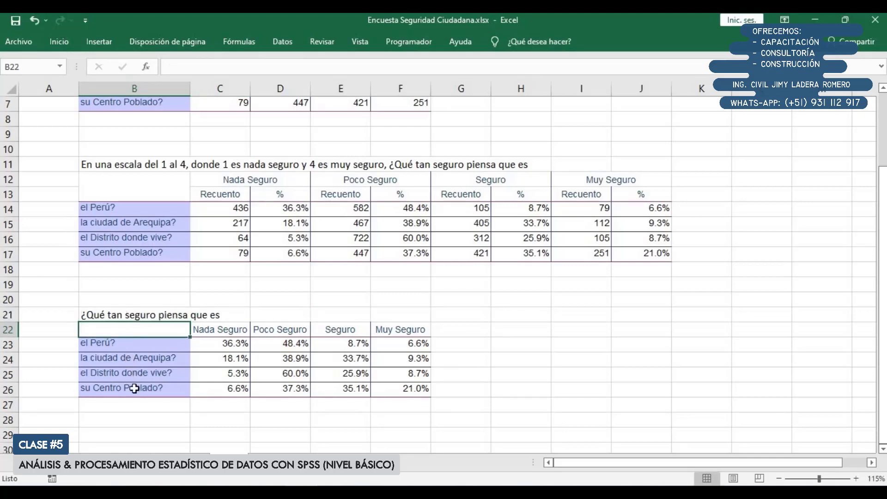
Insert a 2-D 100% stacked column chart from the percentage table in B22:F26
{"action": "left_click_drag", "start_coordinate": [165, 327], "coordinate": [413, 391]}
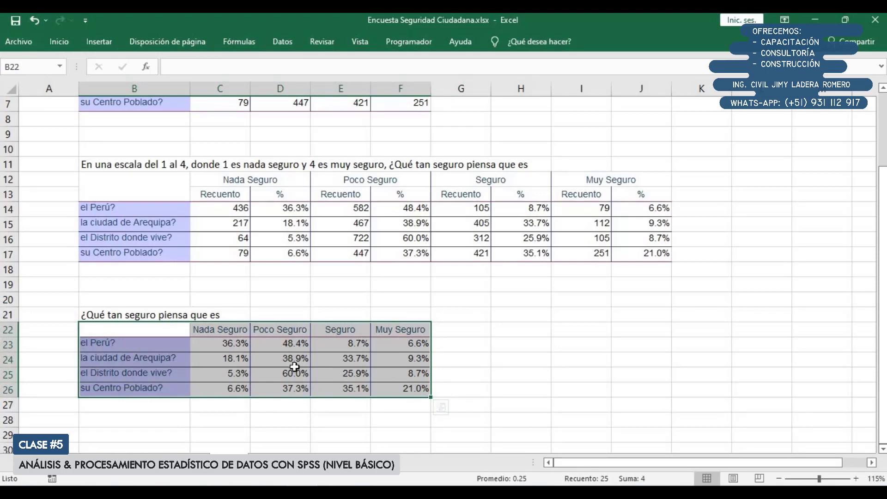
{"action": "scroll", "coordinate": [297, 368], "scroll_direction": "up", "scroll_amount": 1}
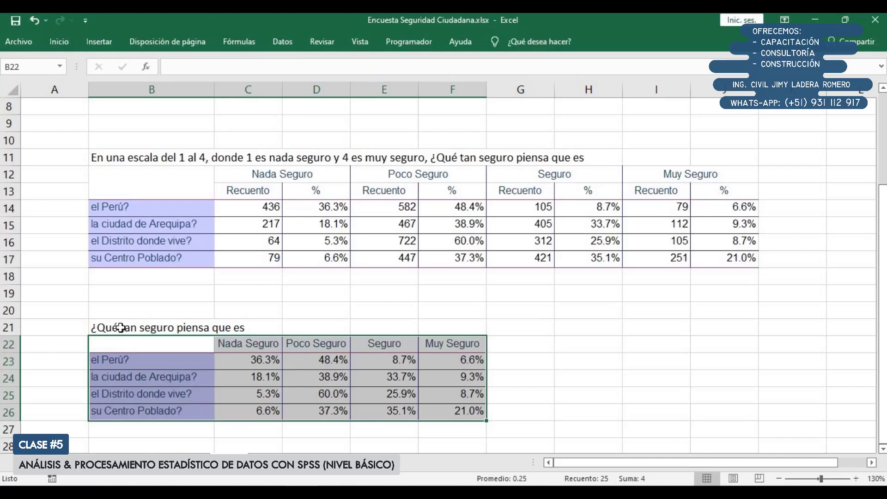
{"action": "left_click_drag", "start_coordinate": [127, 345], "coordinate": [462, 412]}
{"action": "left_click", "coordinate": [109, 45]}
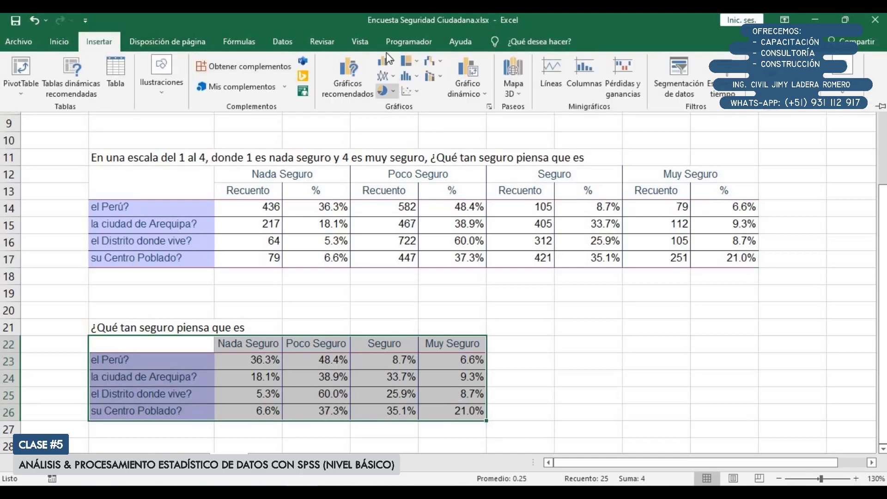
{"action": "left_click", "coordinate": [387, 66]}
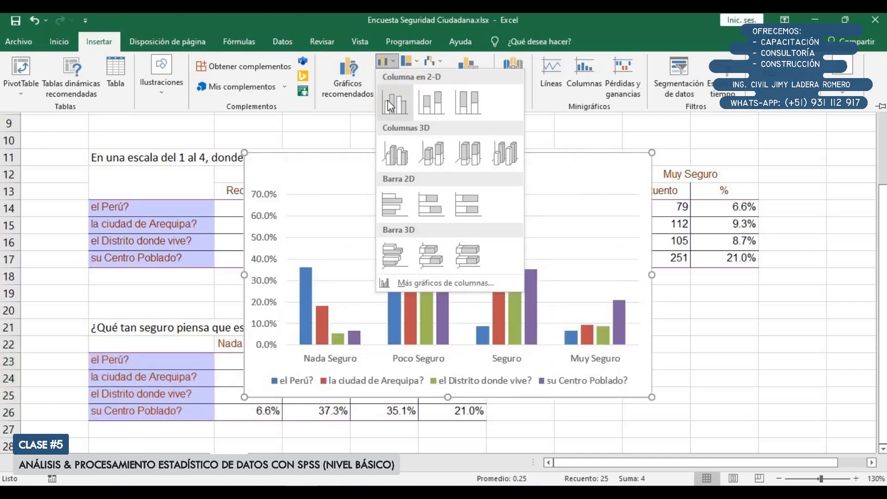
{"action": "left_click", "coordinate": [467, 104]}
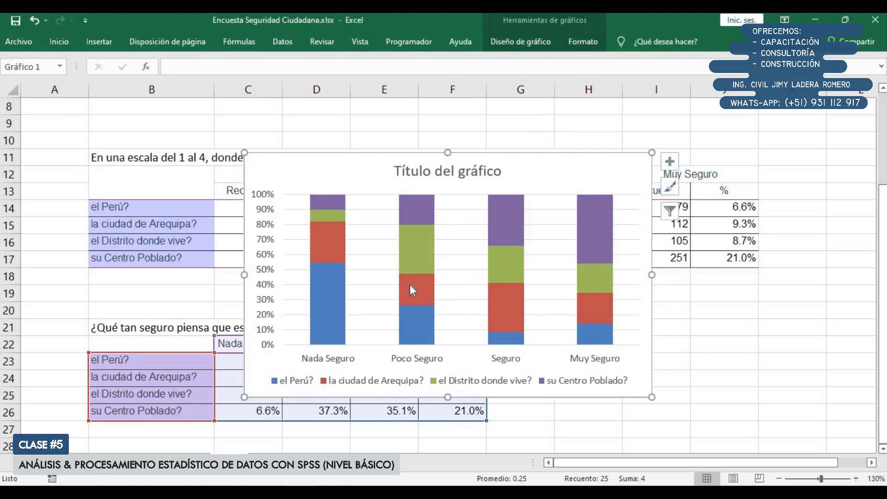
Move the chart off the tables into the empty area to the right of the percentage table
{"action": "scroll", "coordinate": [369, 290], "scroll_direction": "down", "scroll_amount": 3}
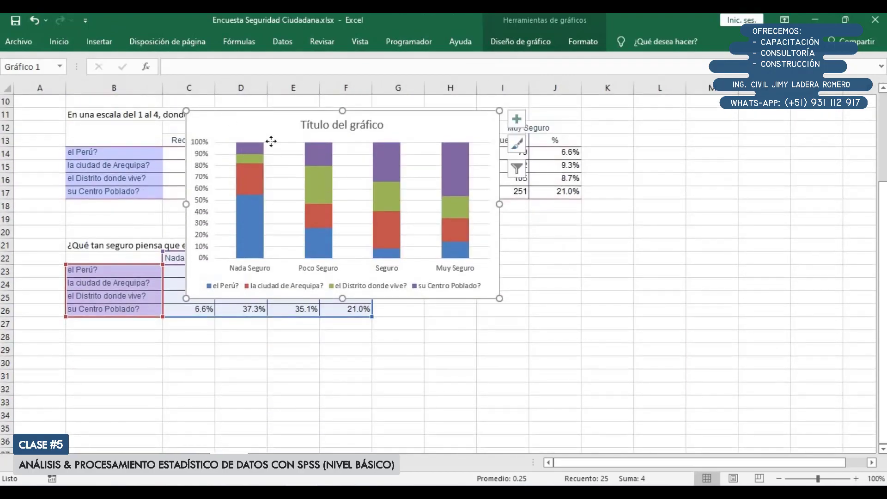
{"action": "left_click_drag", "start_coordinate": [242, 128], "coordinate": [431, 246]}
{"action": "scroll", "coordinate": [431, 245], "scroll_direction": "up", "scroll_amount": 2}
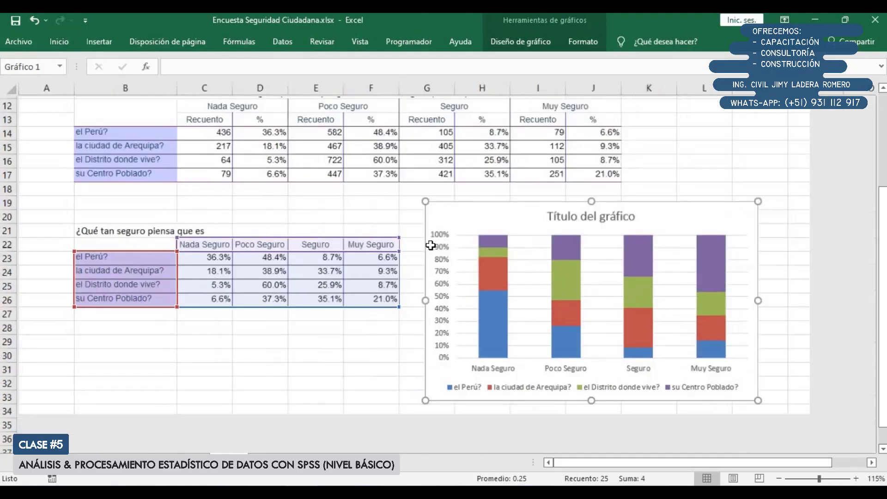
{"action": "left_click", "coordinate": [549, 462]}
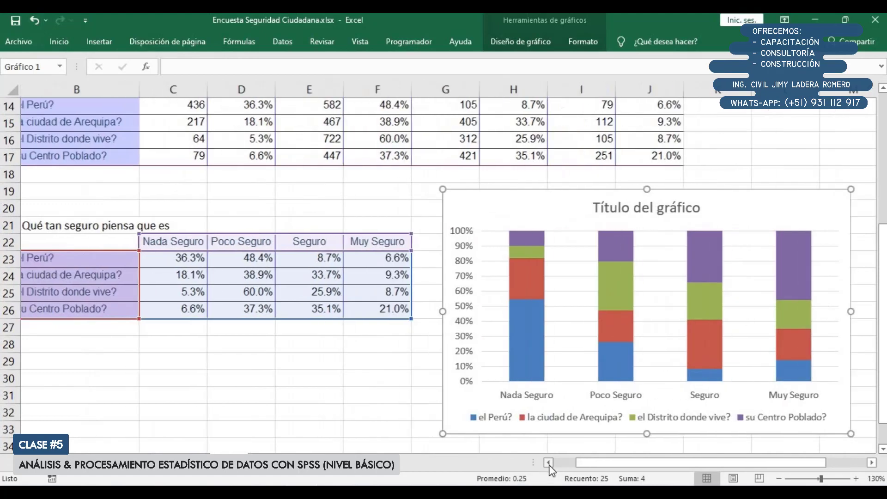
{"action": "left_click_drag", "start_coordinate": [464, 206], "coordinate": [451, 203]}
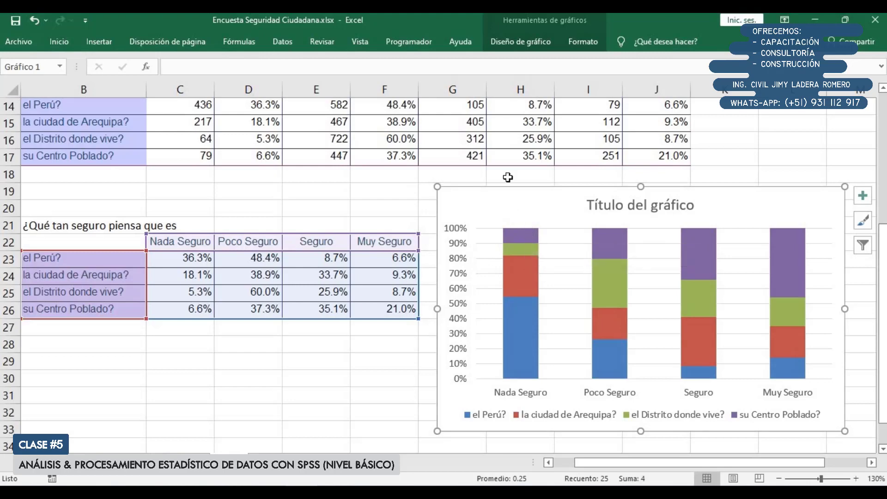
Apply the chart style "Estilo 2" and shift the chart slightly closer to the percentage table
{"action": "left_click", "coordinate": [531, 44]}
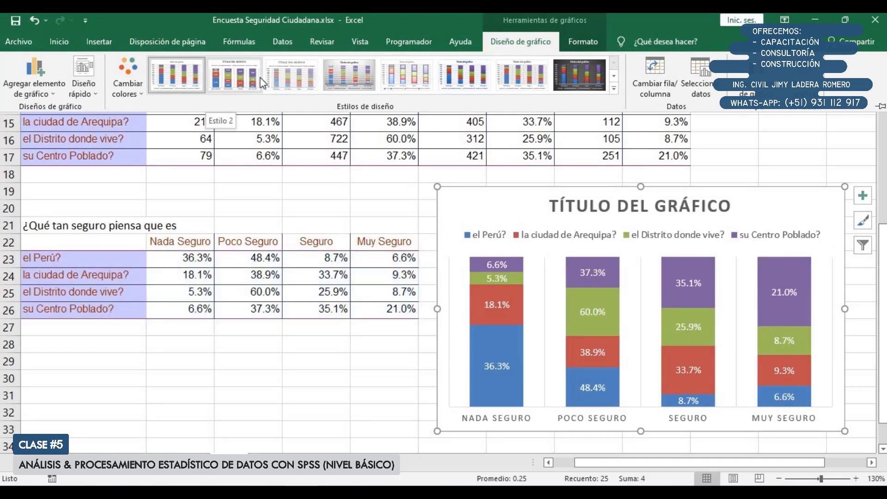
{"action": "left_click", "coordinate": [231, 79]}
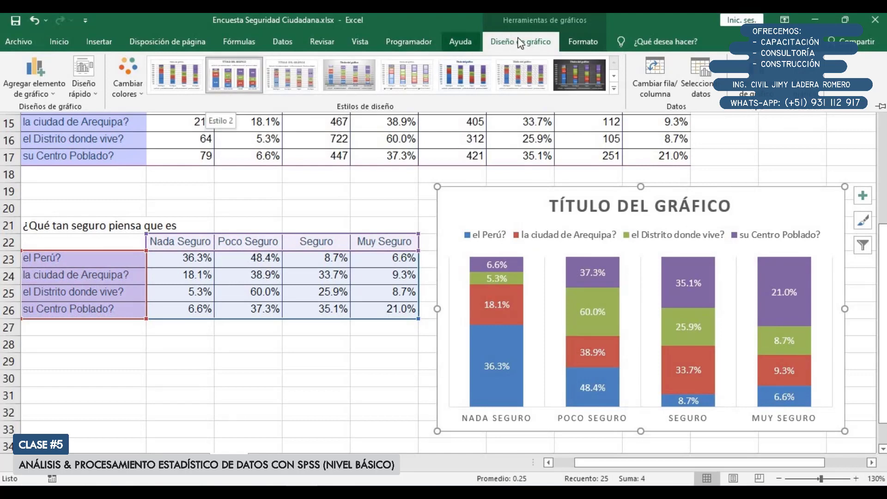
{"action": "left_click", "coordinate": [493, 202]}
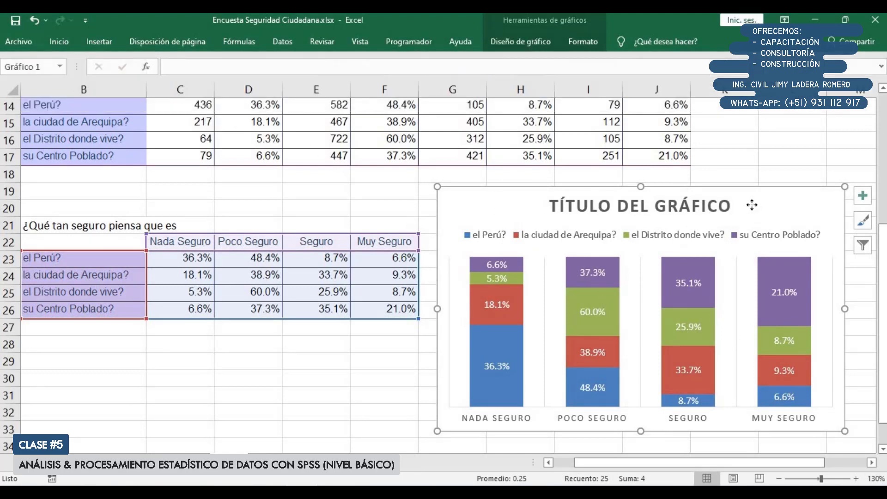
{"action": "left_click_drag", "start_coordinate": [753, 206], "coordinate": [730, 210]}
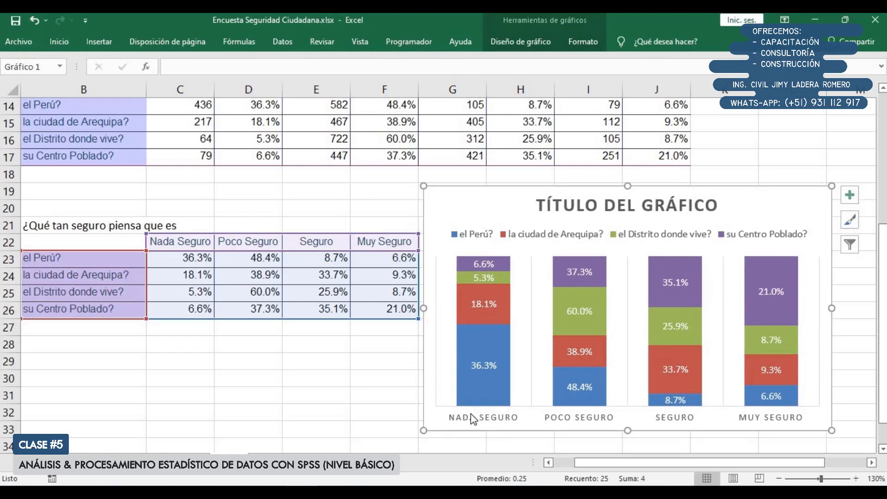
Swap the chart's rows and columns so the four places form the axis categories and the safety levels the series
{"action": "left_click_drag", "start_coordinate": [111, 258], "coordinate": [111, 306]}
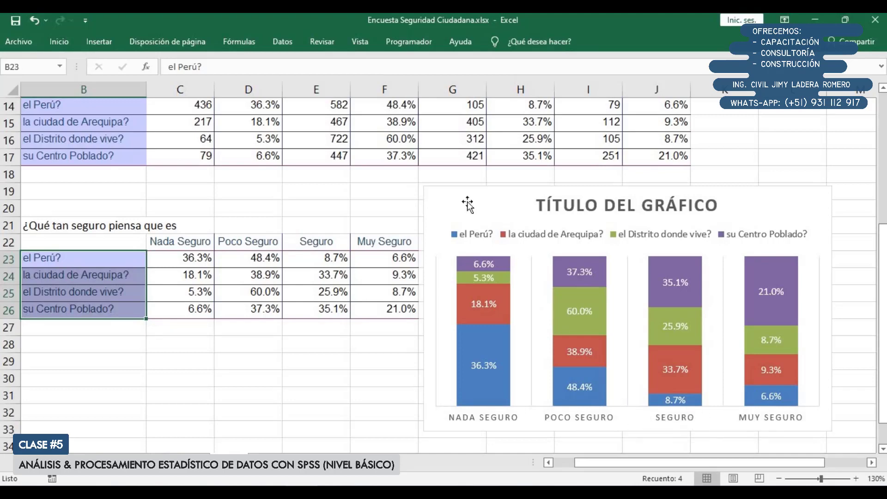
{"action": "left_click", "coordinate": [469, 215]}
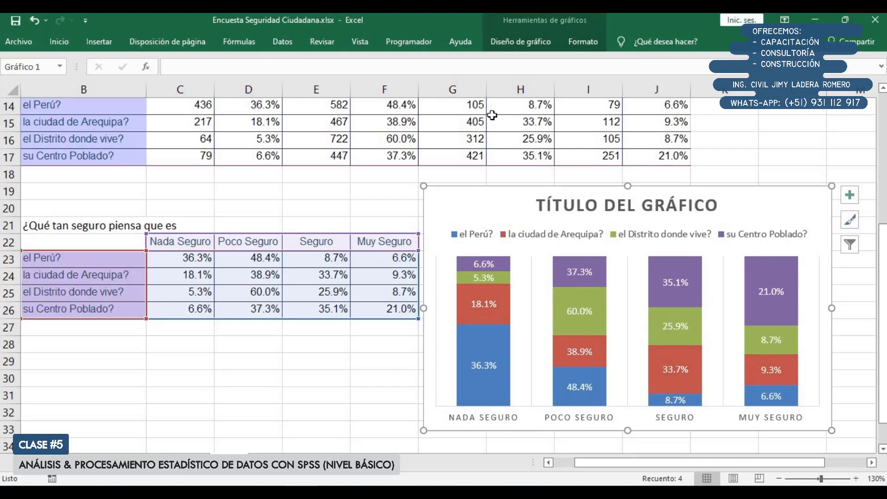
{"action": "left_click", "coordinate": [523, 41]}
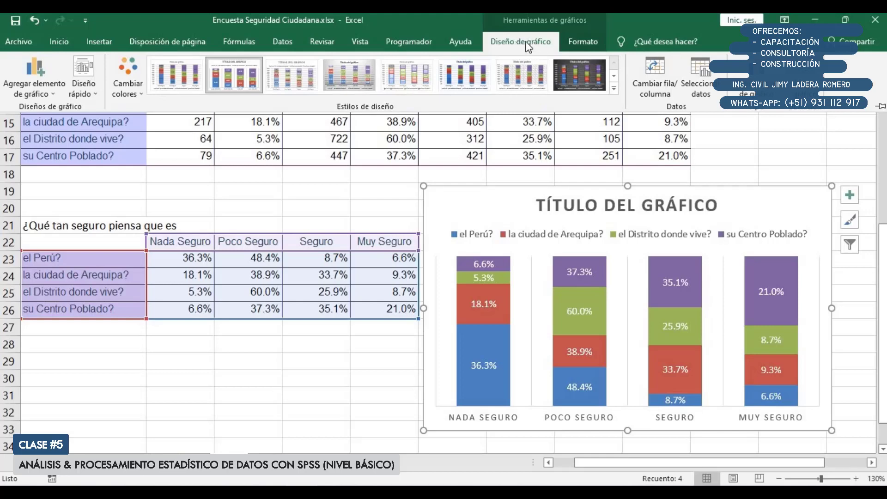
{"action": "left_click", "coordinate": [661, 73]}
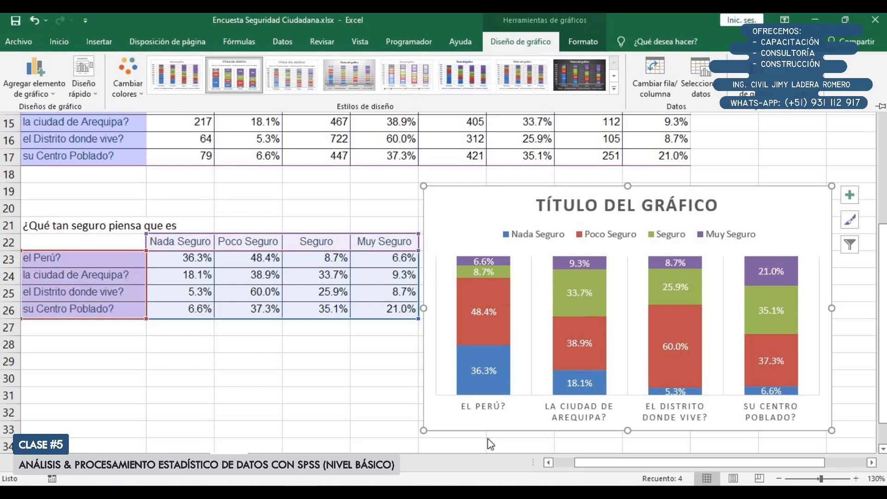
Fill the Nada Seguro series of the stacked column chart with the solid theme red accent color
{"action": "left_click_drag", "start_coordinate": [587, 464], "coordinate": [633, 461]}
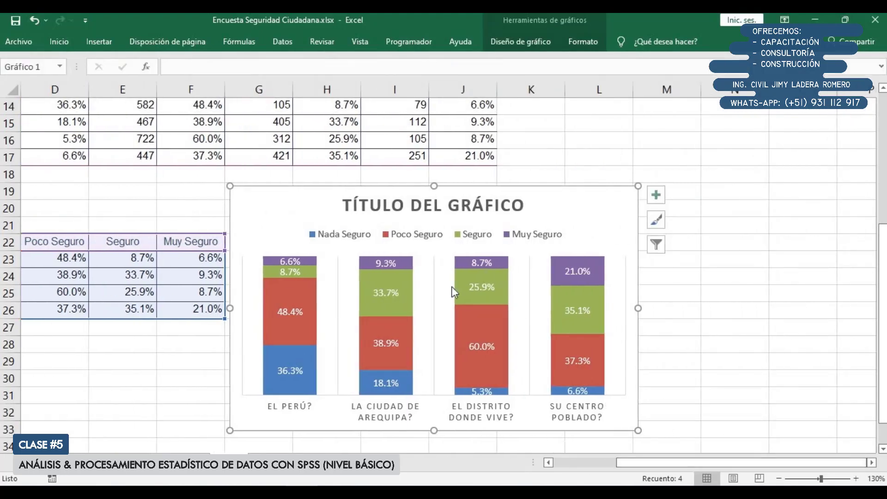
{"action": "left_click", "coordinate": [304, 380]}
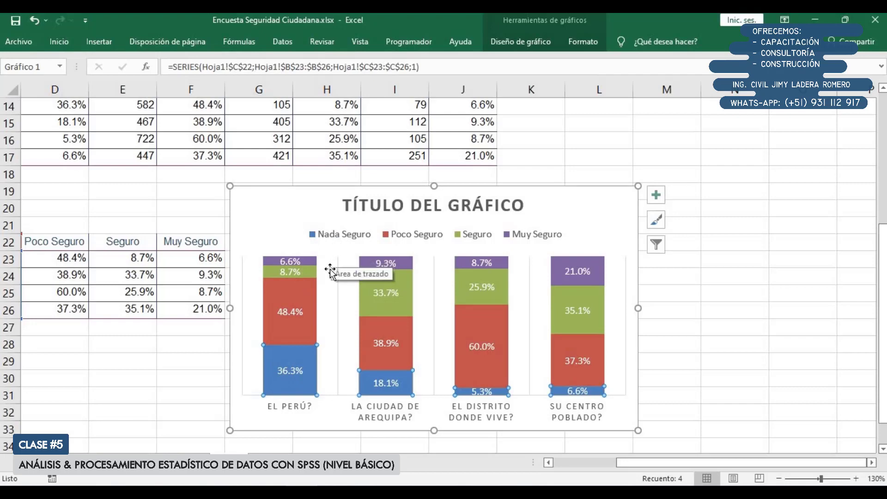
{"action": "double_click", "coordinate": [268, 388]}
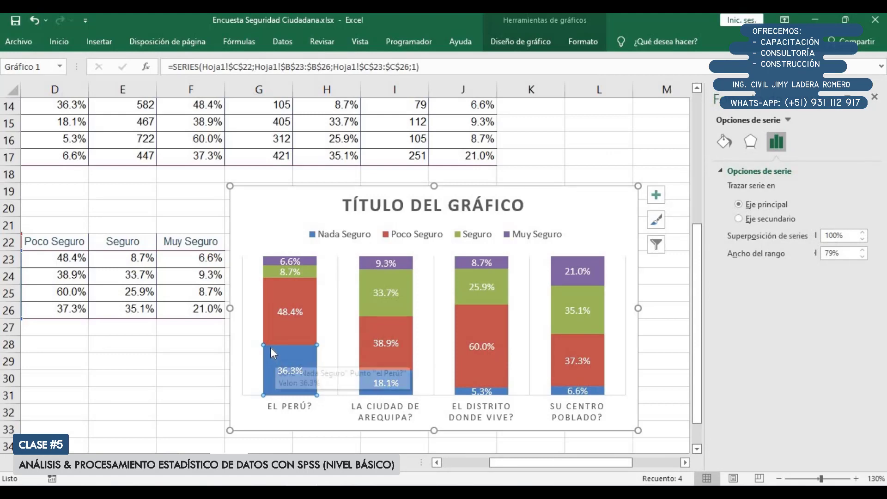
{"action": "left_click", "coordinate": [269, 207]}
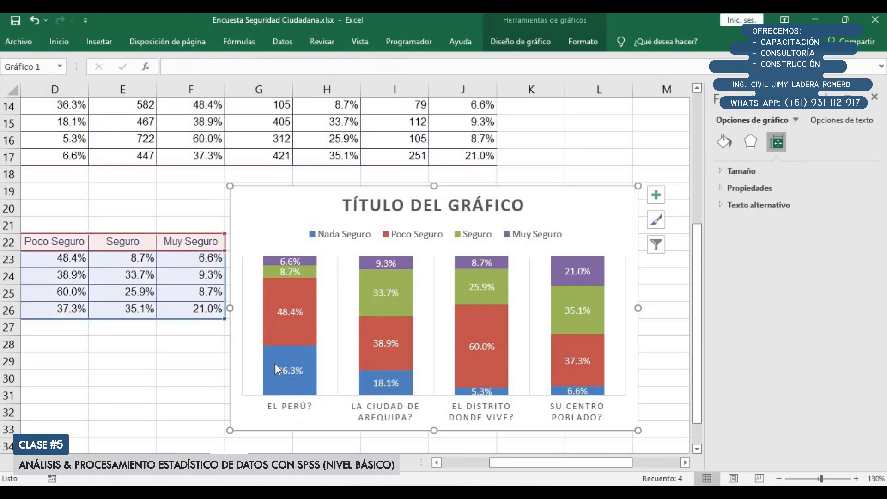
{"action": "left_click", "coordinate": [275, 385]}
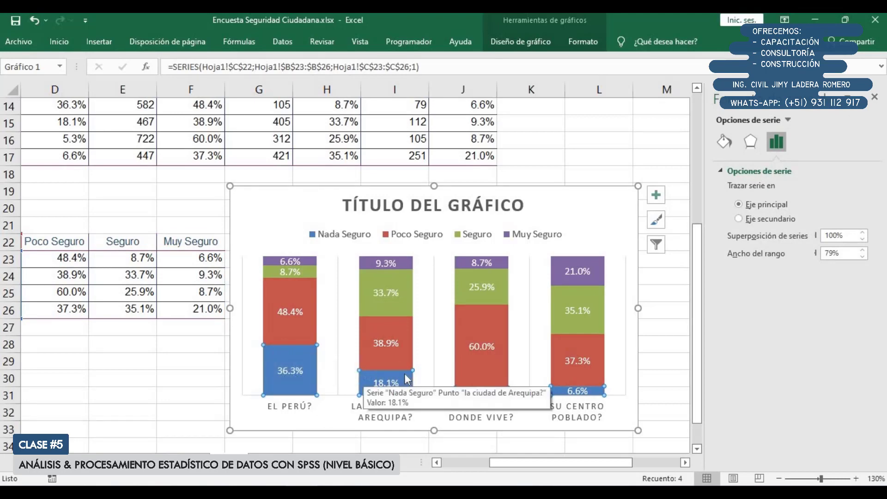
{"action": "left_click", "coordinate": [724, 141]}
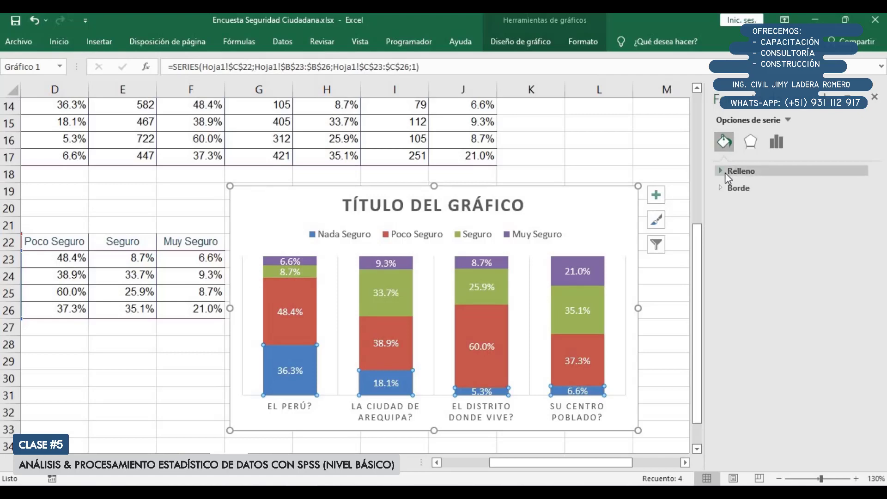
{"action": "left_click", "coordinate": [725, 173]}
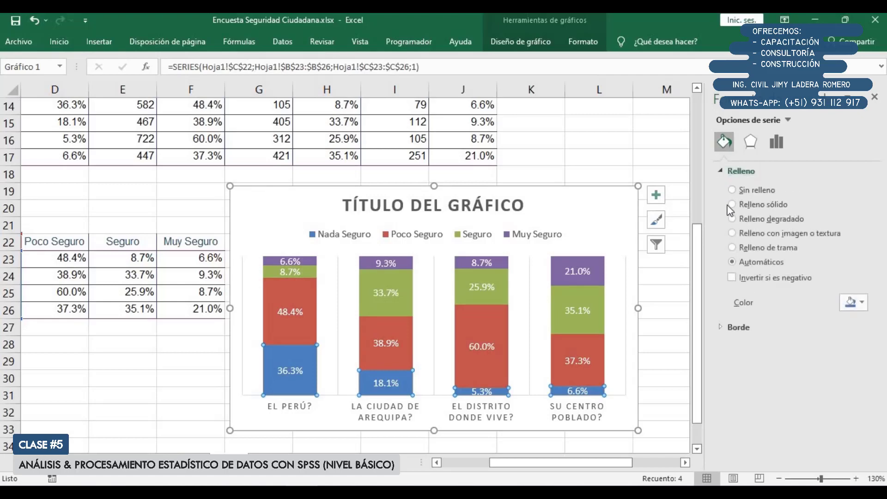
{"action": "left_click", "coordinate": [845, 302]}
{"action": "left_click", "coordinate": [837, 332]}
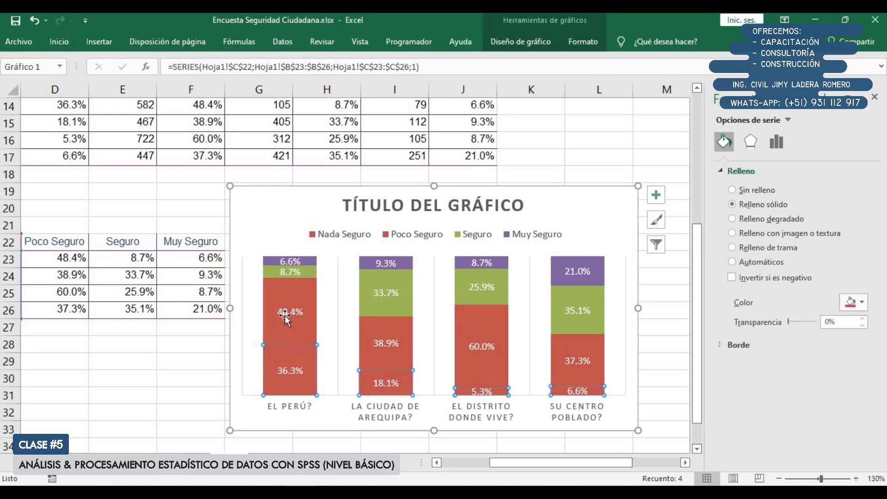
Remove the percentage data labels from every series in the chart
{"action": "left_click", "coordinate": [280, 327]}
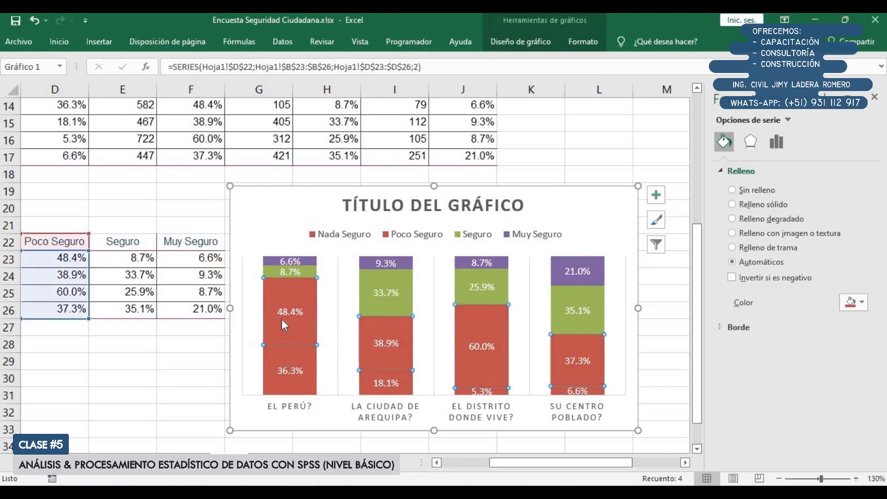
{"action": "left_click", "coordinate": [290, 311]}
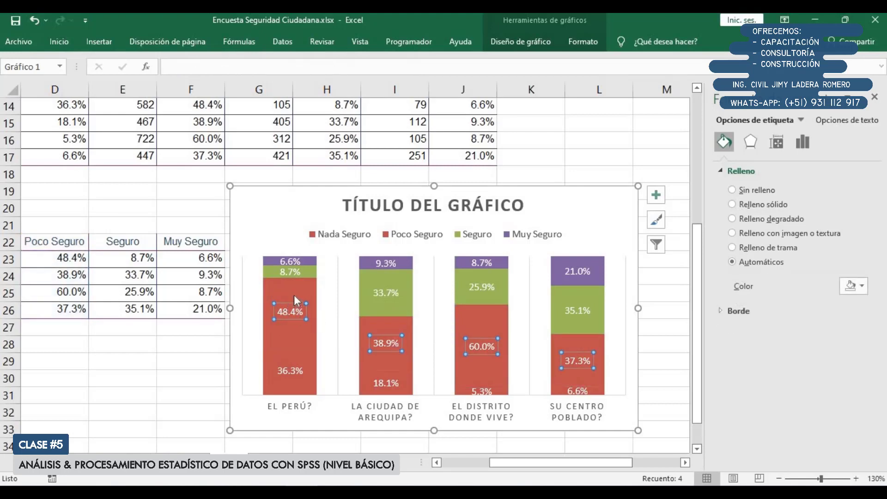
{"action": "left_click", "coordinate": [270, 309]}
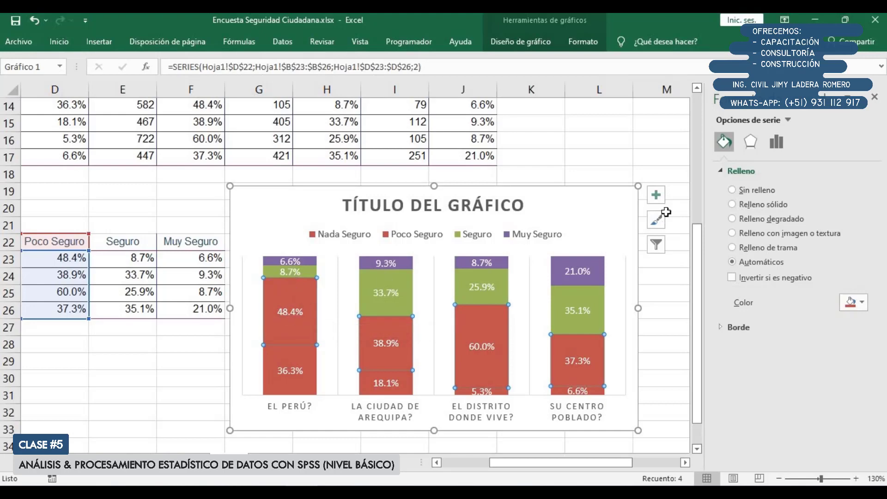
{"action": "left_click", "coordinate": [656, 194]}
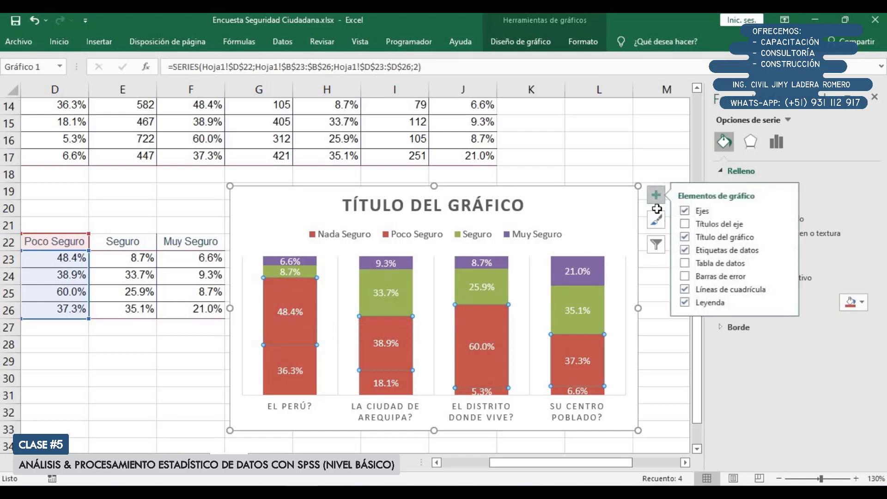
{"action": "left_click", "coordinate": [702, 252]}
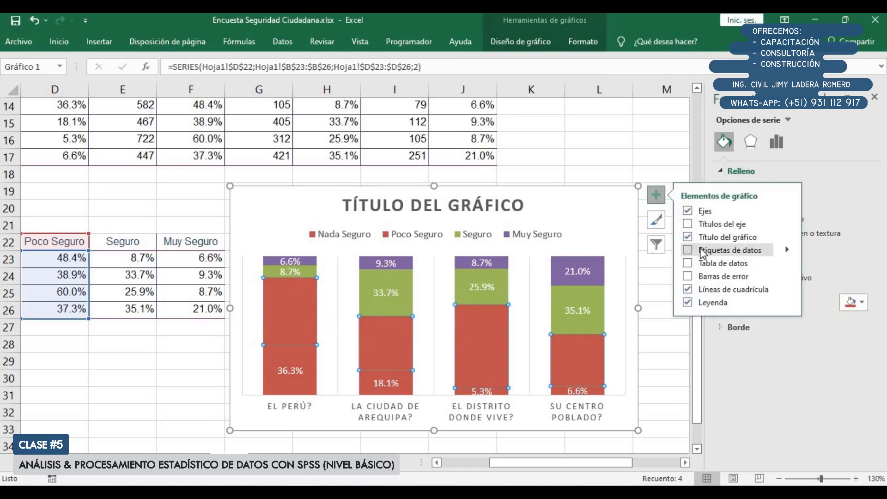
{"action": "left_click", "coordinate": [701, 251]}
{"action": "left_click", "coordinate": [601, 206]}
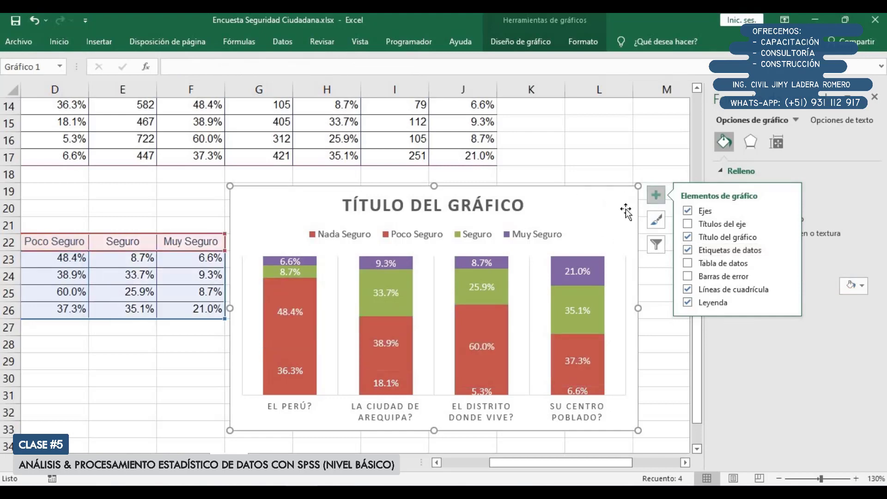
{"action": "left_click", "coordinate": [705, 254]}
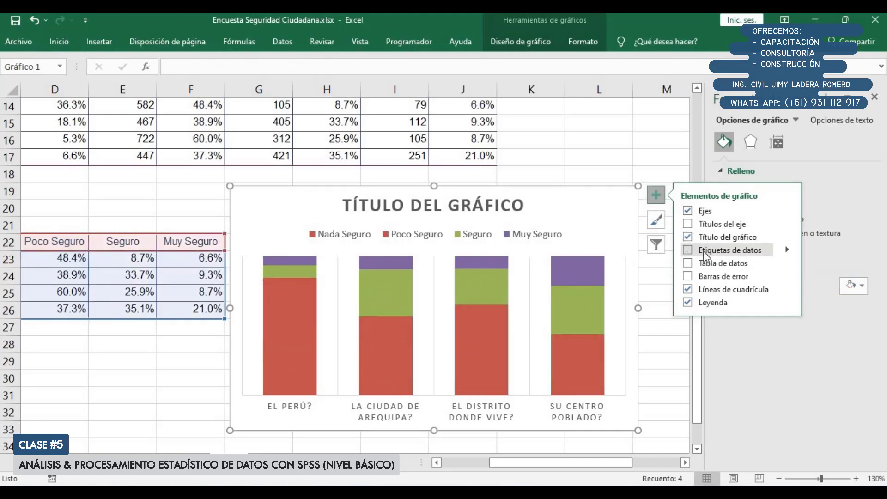
Fill the Poco Seguro series with a light tint of the theme red, one shade darker than Claro 60%
{"action": "left_click", "coordinate": [297, 298]}
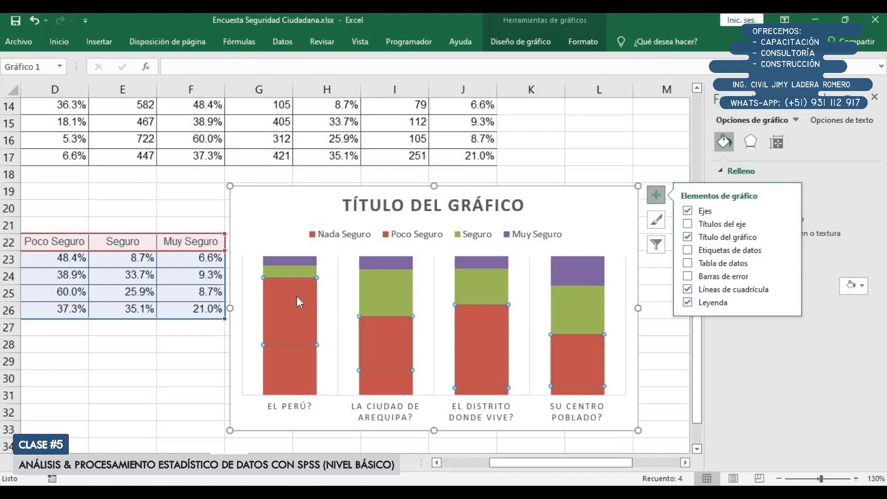
{"action": "left_click", "coordinate": [655, 195]}
{"action": "left_click", "coordinate": [853, 303]}
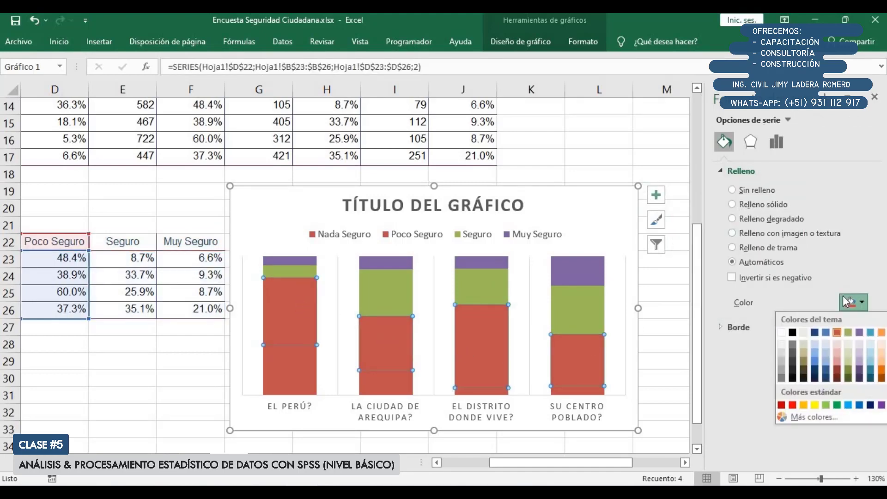
{"action": "left_click", "coordinate": [837, 355]}
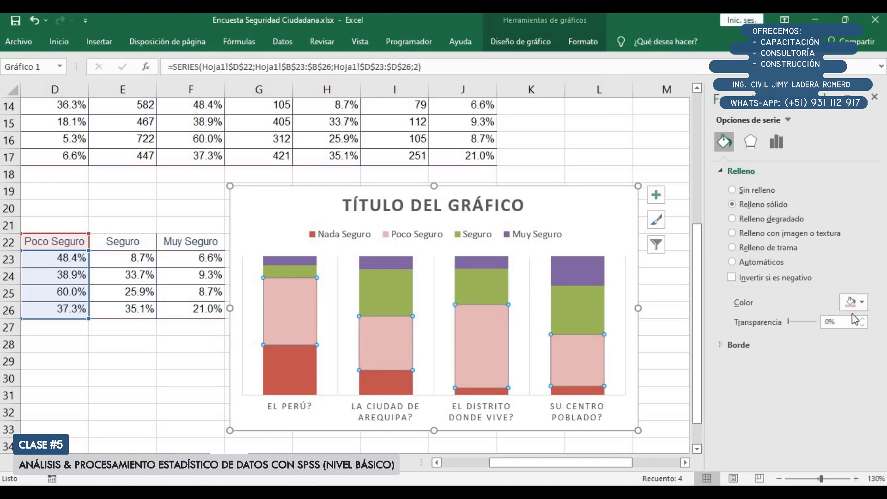
{"action": "left_click", "coordinate": [854, 311]}
{"action": "left_click", "coordinate": [837, 360]}
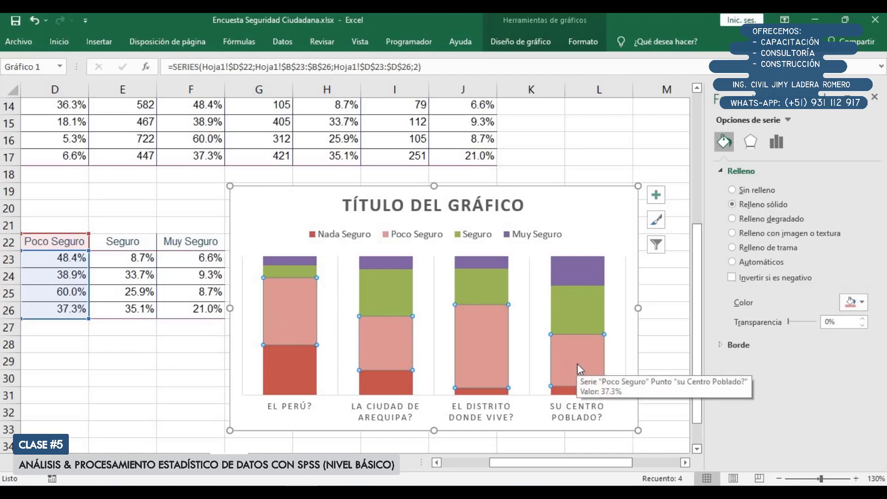
Fill the Seguro series with standard yellow and the Muy Seguro series with the theme green accent color
{"action": "left_click", "coordinate": [277, 270]}
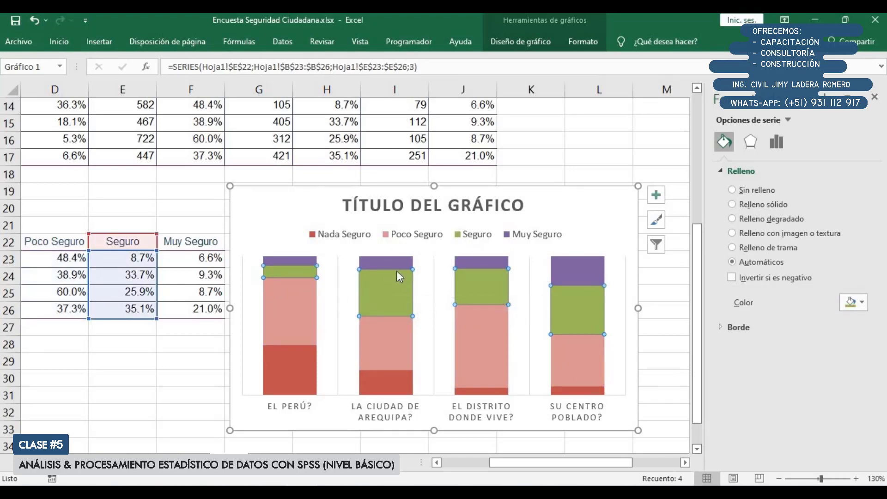
{"action": "left_click", "coordinate": [856, 303]}
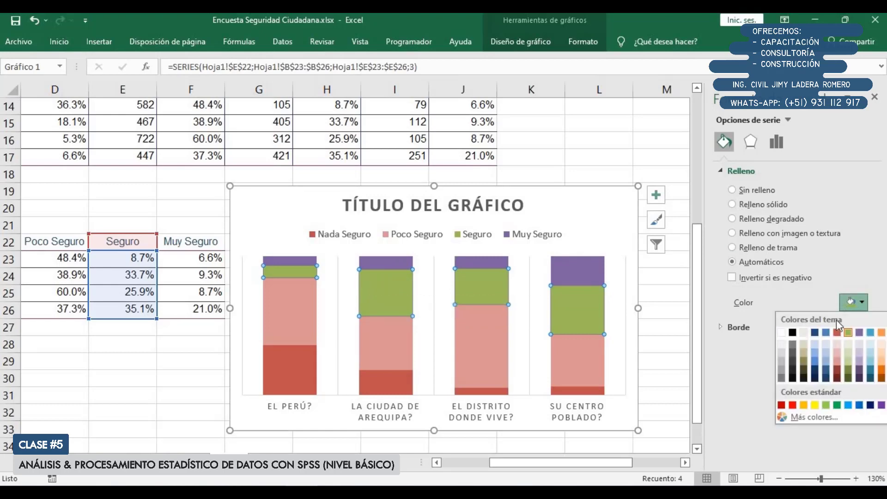
{"action": "left_click", "coordinate": [815, 405]}
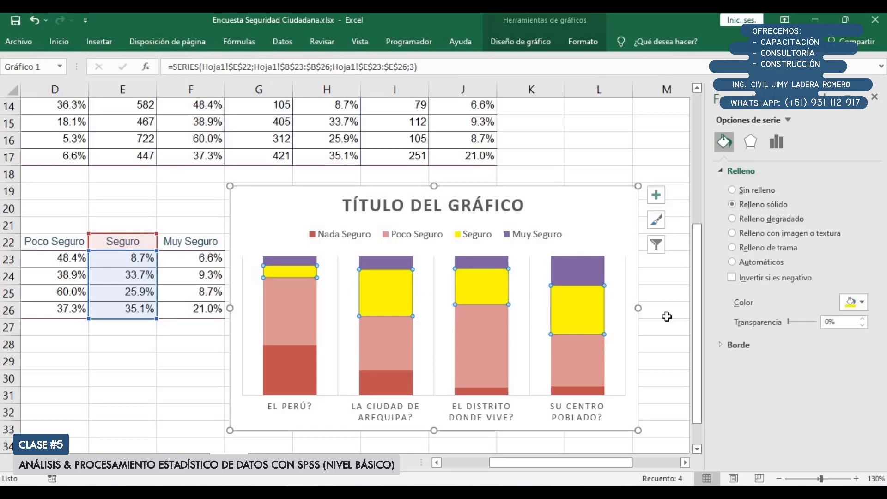
{"action": "left_click", "coordinate": [486, 262]}
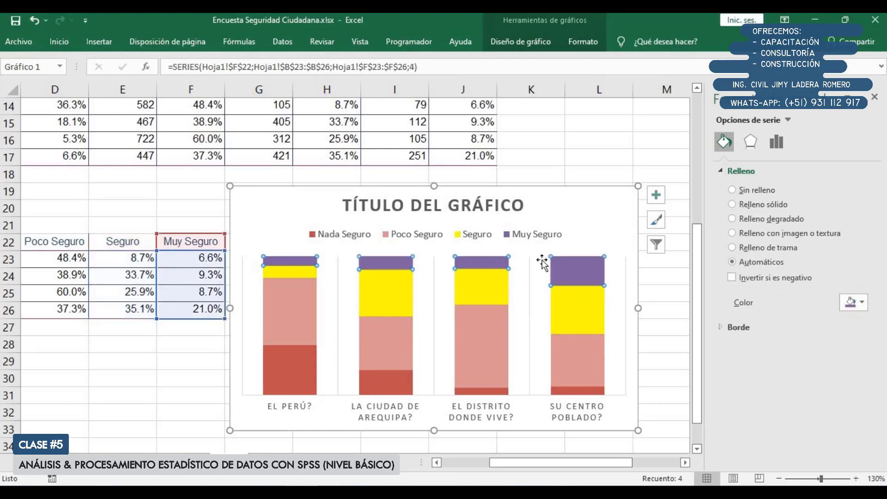
{"action": "left_click", "coordinate": [860, 302]}
{"action": "left_click", "coordinate": [849, 332]}
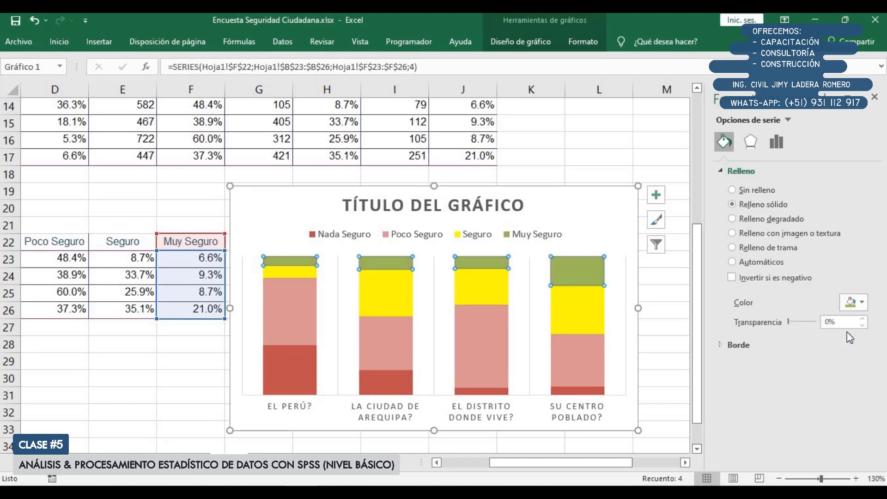
{"action": "left_click", "coordinate": [598, 213]}
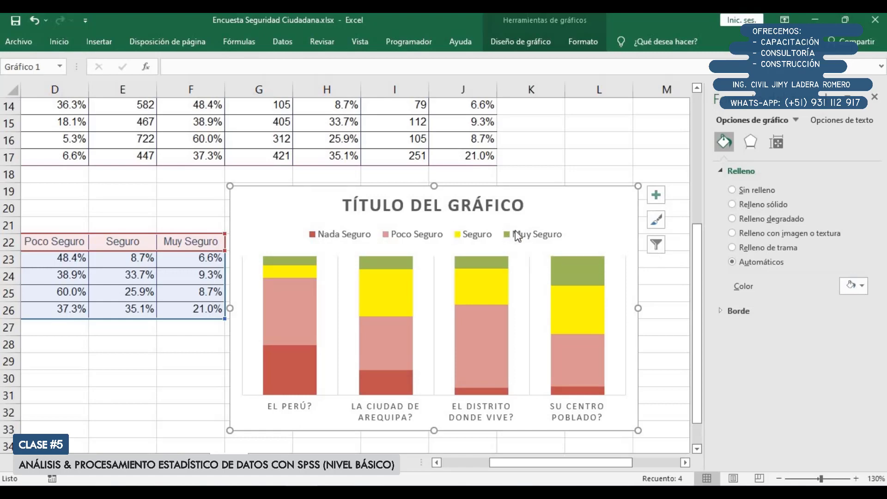
Replace the chart title with "¿QUE TAN SEGURO PIENSA QUE ES" and close the chart formatting options
{"action": "left_click_drag", "start_coordinate": [535, 463], "coordinate": [488, 463]}
{"action": "left_click_drag", "start_coordinate": [544, 464], "coordinate": [574, 462]}
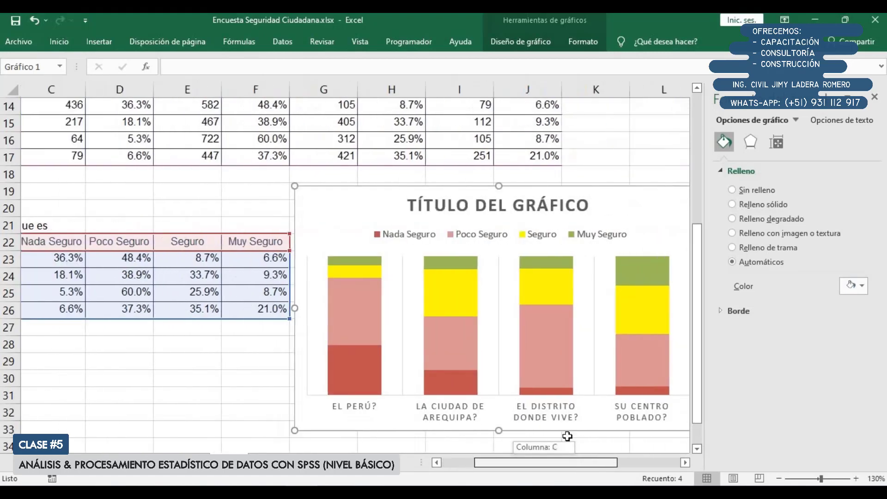
{"action": "left_click", "coordinate": [508, 203]}
{"action": "left_click", "coordinate": [495, 210]}
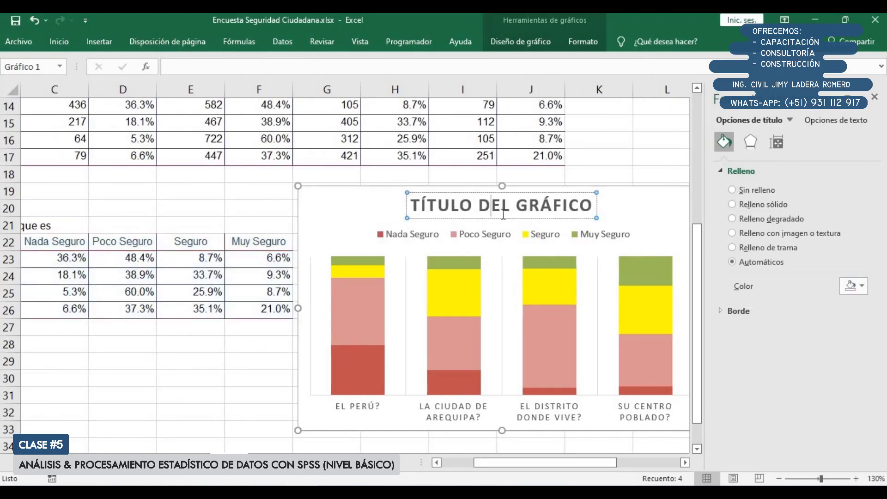
{"action": "key", "text": "Home"}
{"action": "type", "text": "¿QYE"}
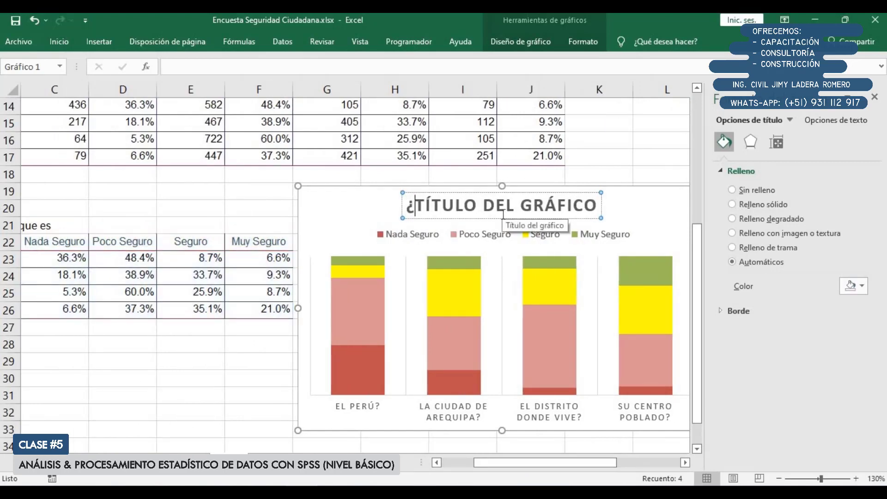
{"action": "key", "text": "BackSpace"}
{"action": "key", "text": "BackSpace"}
{"action": "key", "text": "BackSpace"}
{"action": "type", "text": "UE TAN"}
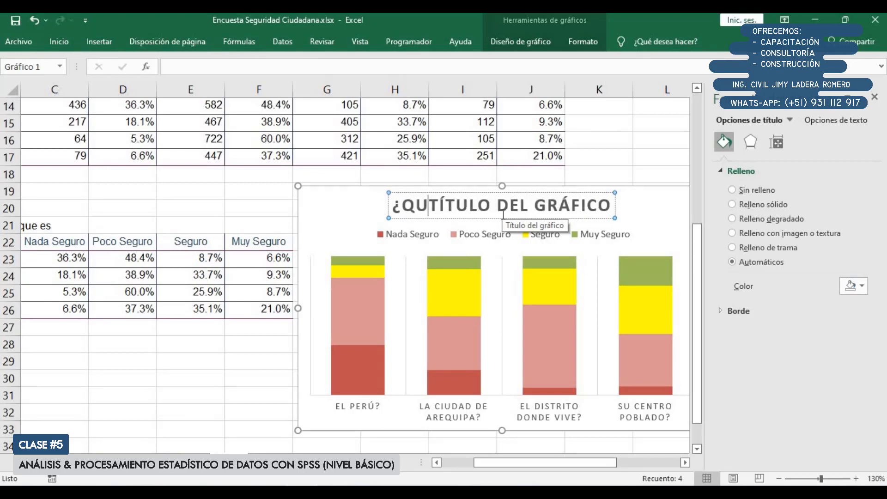
{"action": "key", "text": "shift+End"}
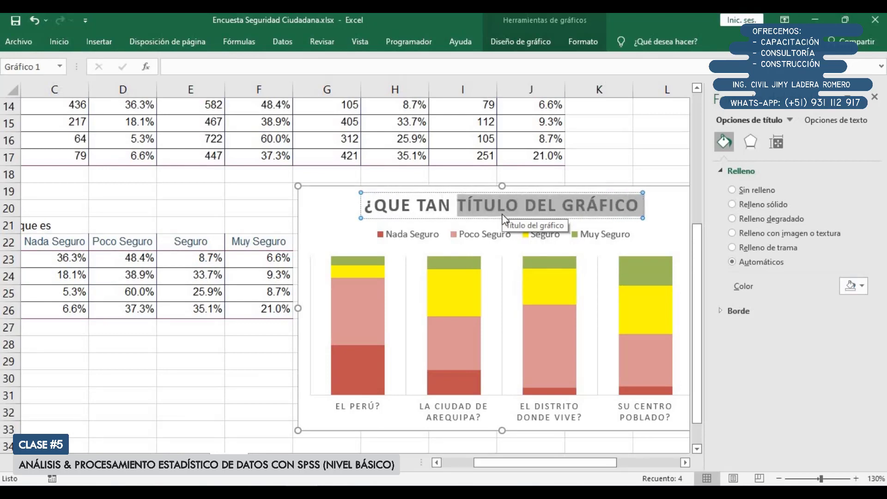
{"action": "type", "text": "SEGURO P"}
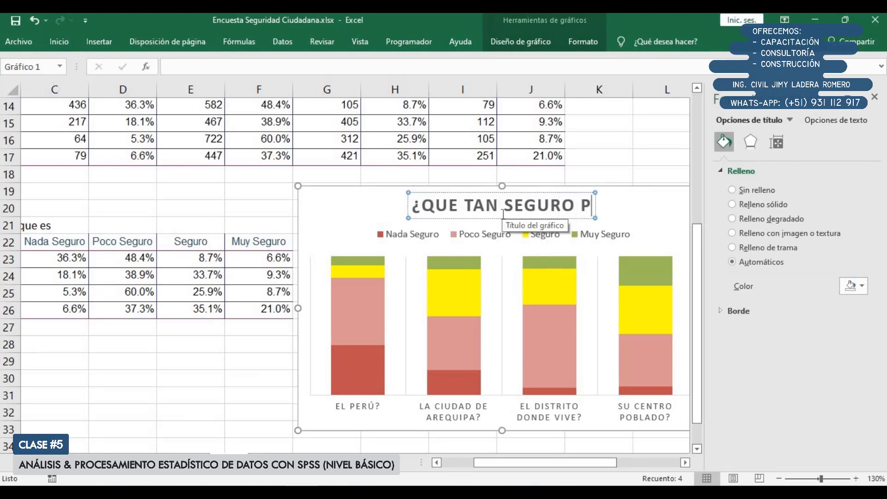
{"action": "type", "text": "IENSA ES"}
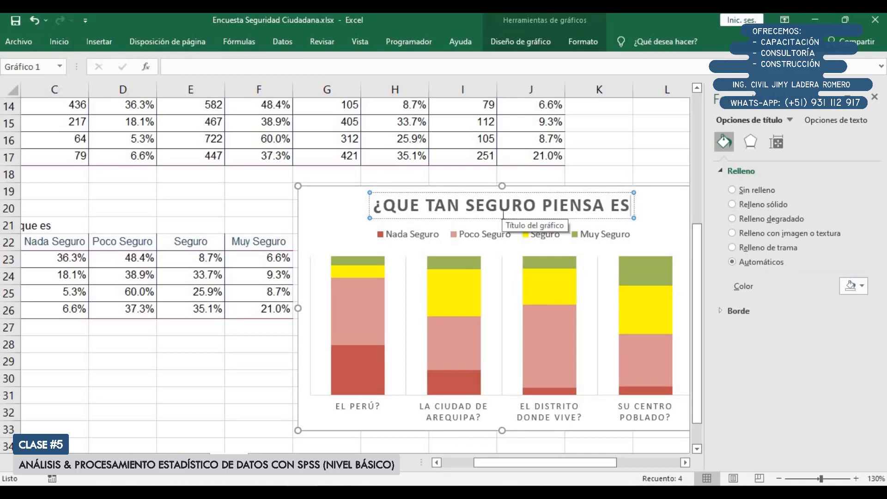
{"action": "type", "text": "QUE"}
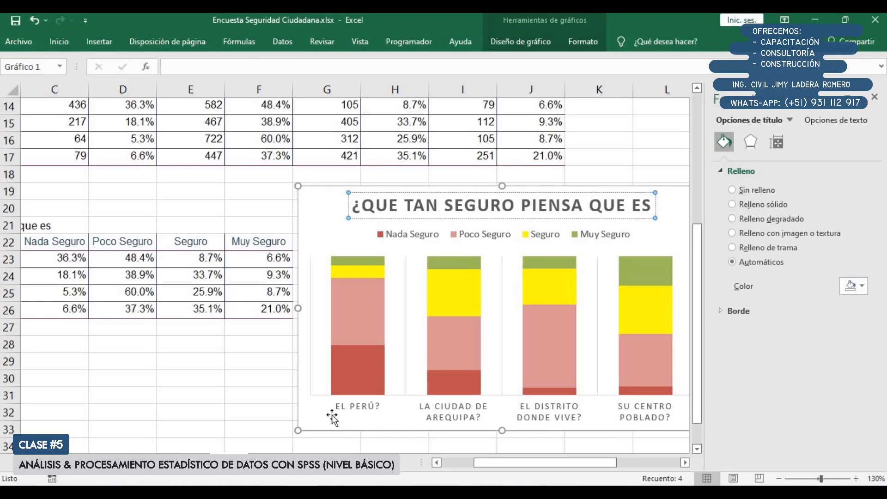
{"action": "left_click", "coordinate": [316, 418]}
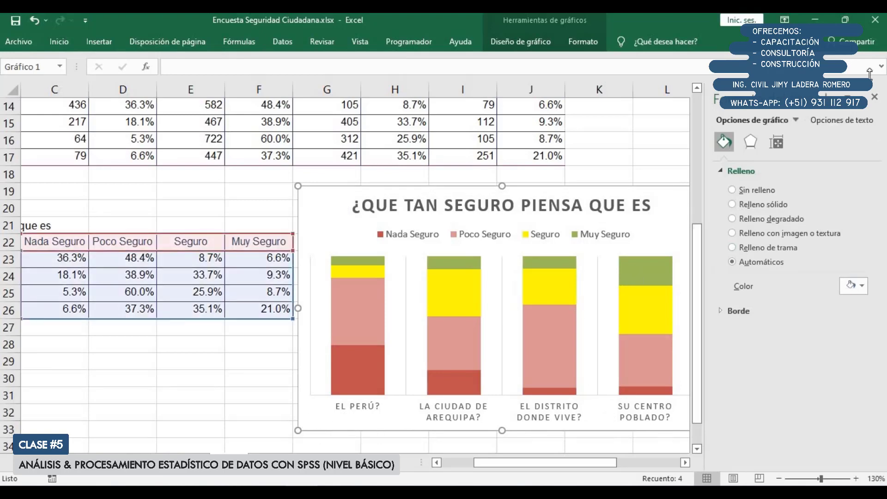
{"action": "left_click", "coordinate": [876, 98]}
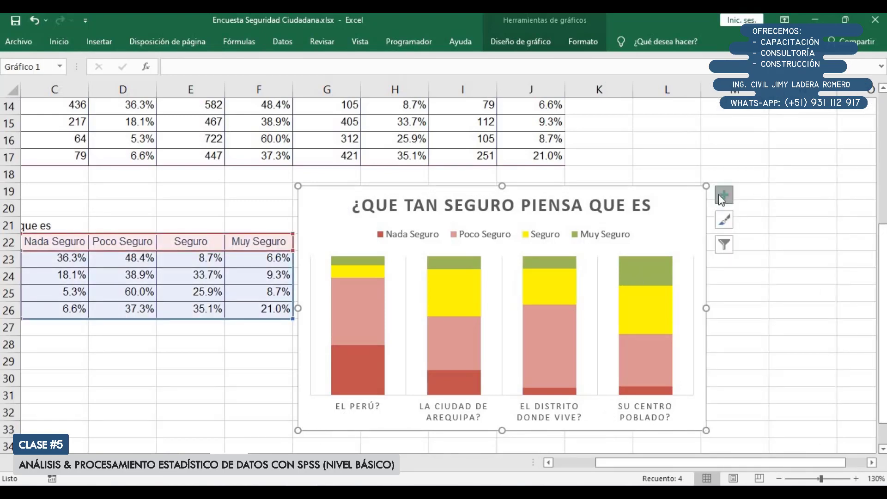
Add percentage data labels to every series in the stacked column chart
{"action": "left_click", "coordinate": [724, 195]}
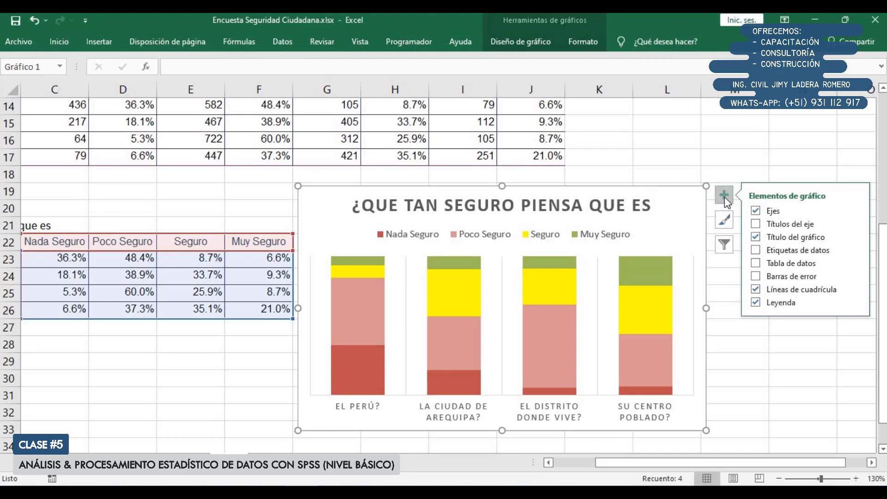
{"action": "mouse_move", "coordinate": [780, 254]}
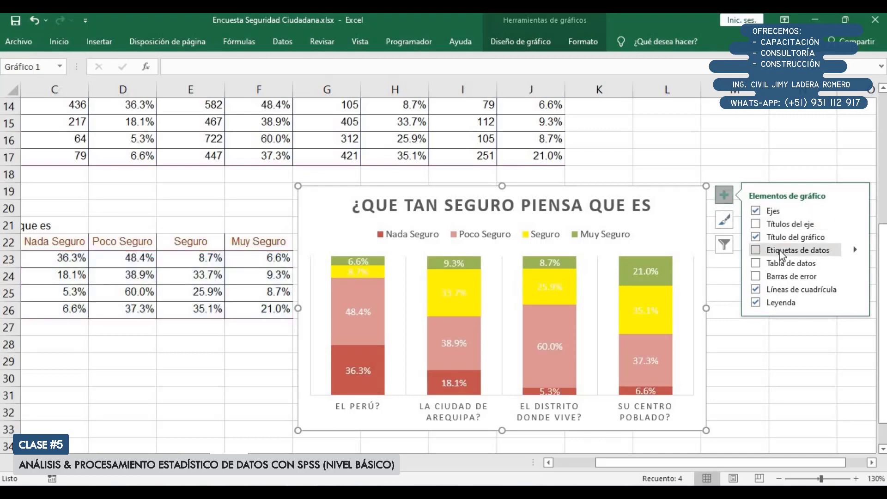
{"action": "left_click", "coordinate": [780, 254]}
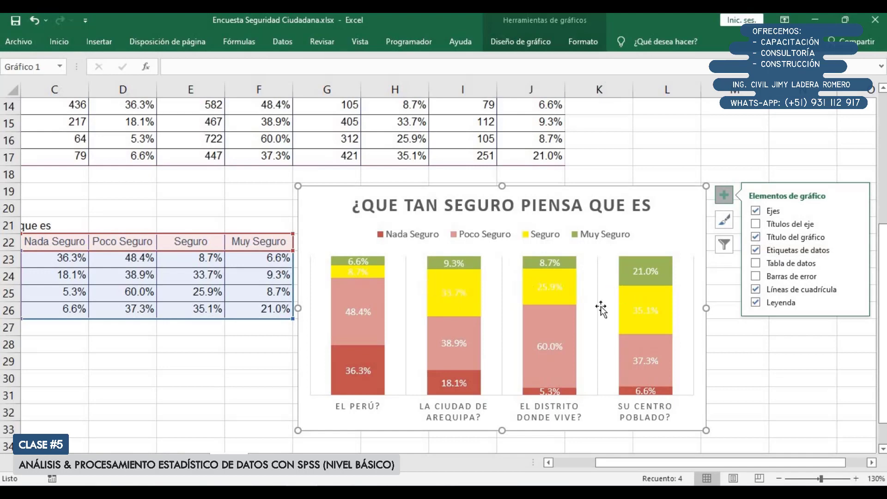
Set the Muy Seguro data labels to the automatic black font color and bold
{"action": "left_click", "coordinate": [362, 266]}
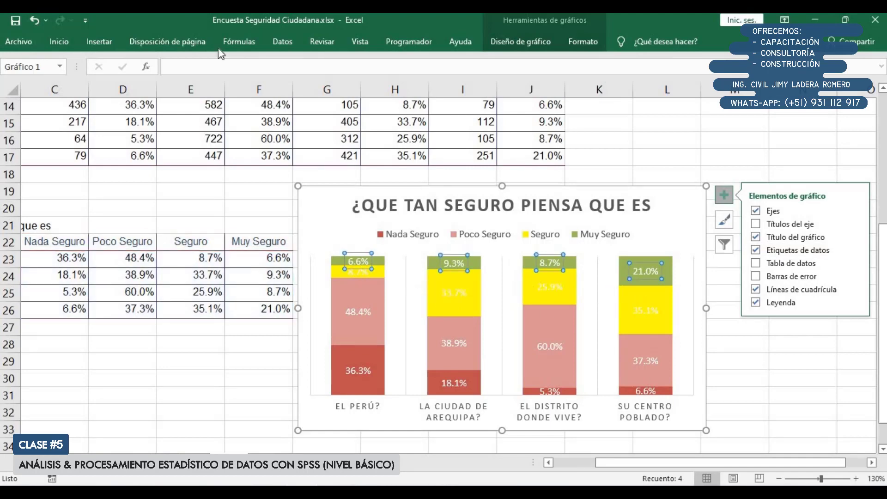
{"action": "left_click", "coordinate": [59, 41]}
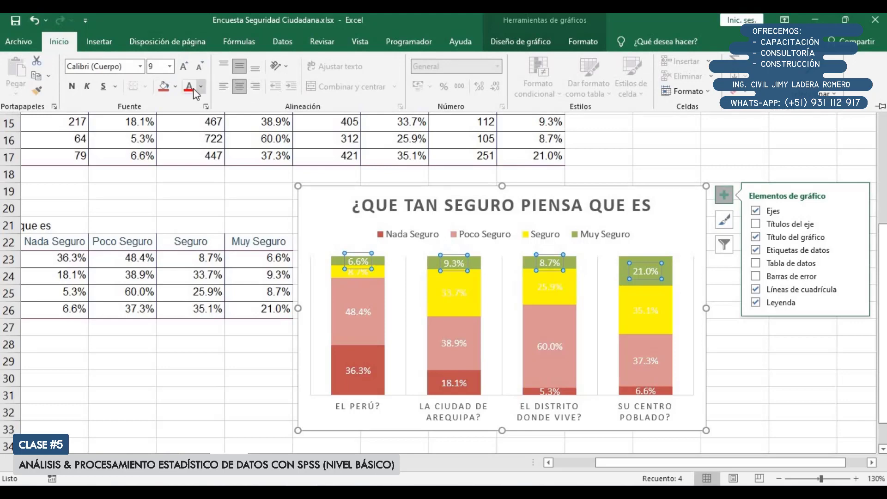
{"action": "left_click", "coordinate": [201, 87]}
{"action": "left_click", "coordinate": [232, 101]}
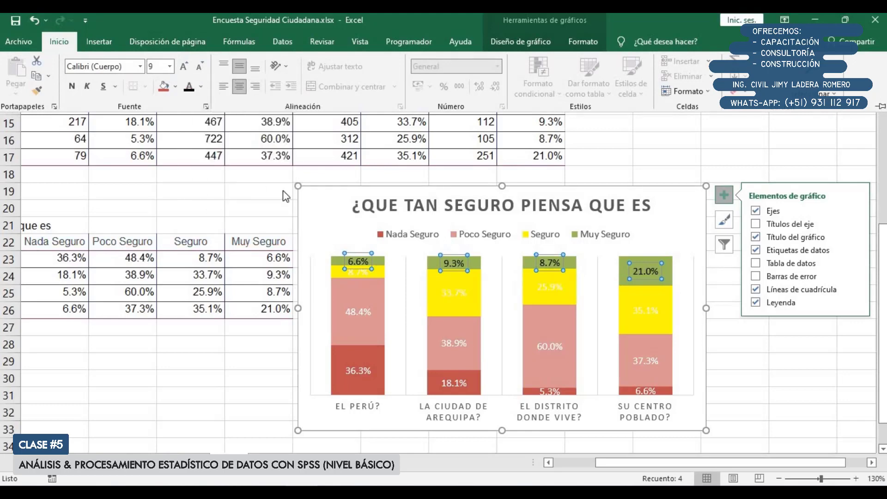
{"action": "left_click", "coordinate": [71, 86]}
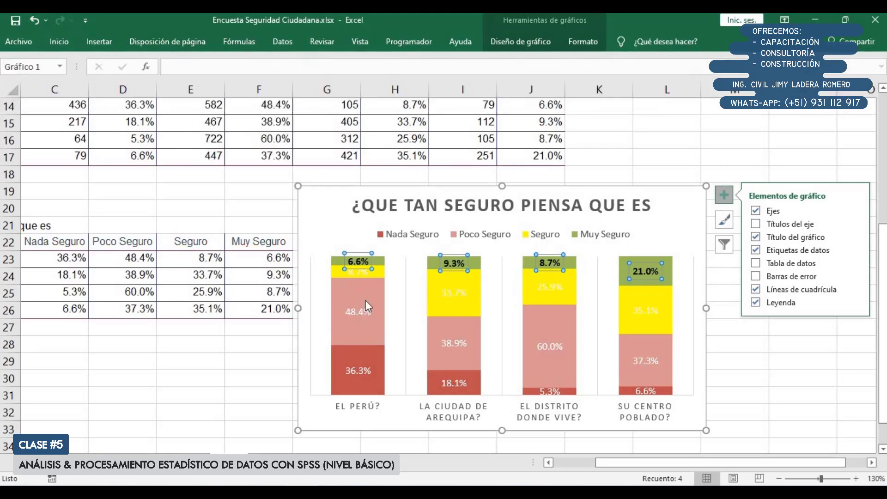
Make the Seguro and Poco Seguro data labels black and bold, then deselect the chart
{"action": "left_click", "coordinate": [459, 286]}
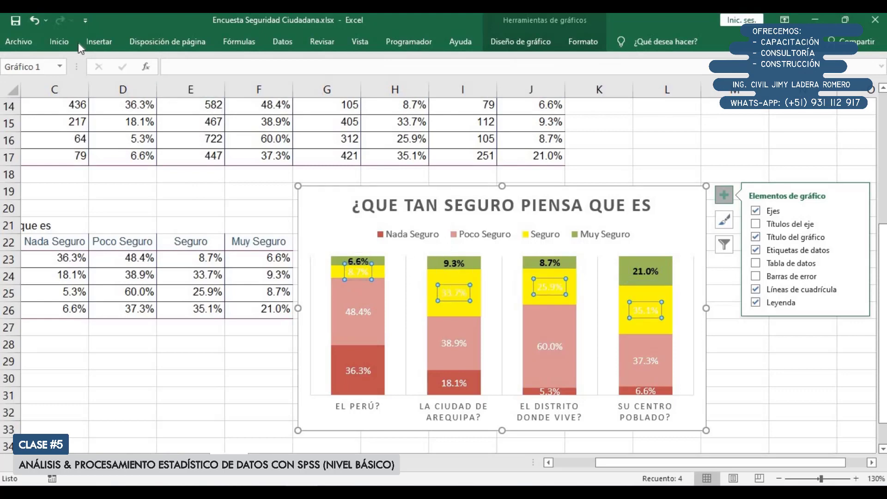
{"action": "left_click", "coordinate": [59, 41]}
{"action": "left_click", "coordinate": [189, 87]}
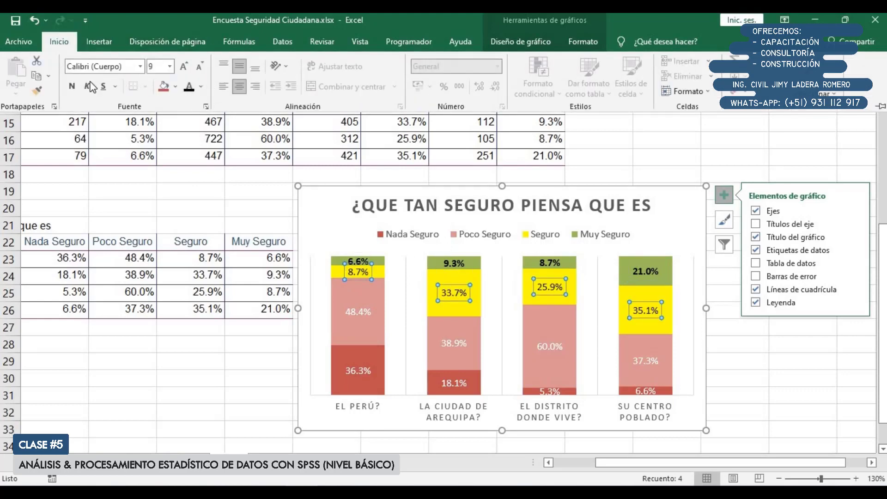
{"action": "left_click", "coordinate": [73, 86]}
{"action": "left_click", "coordinate": [366, 307]}
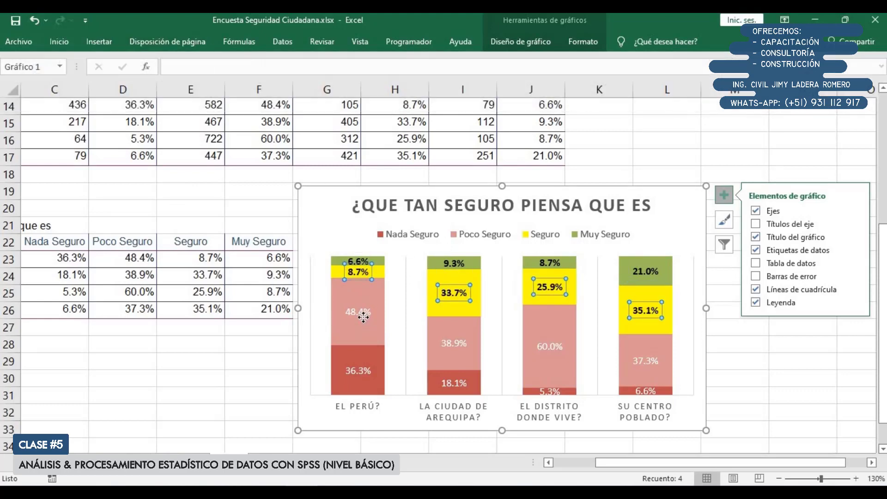
{"action": "left_click", "coordinate": [60, 41]}
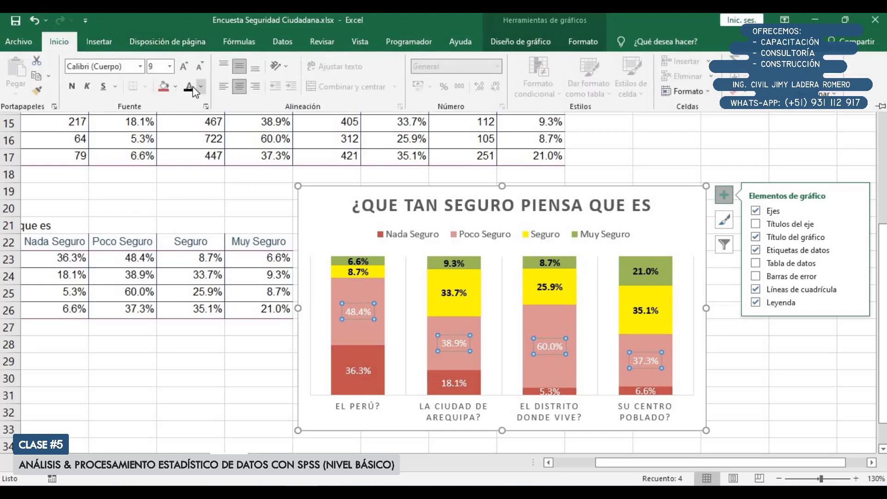
{"action": "left_click", "coordinate": [189, 87]}
{"action": "left_click", "coordinate": [78, 87]}
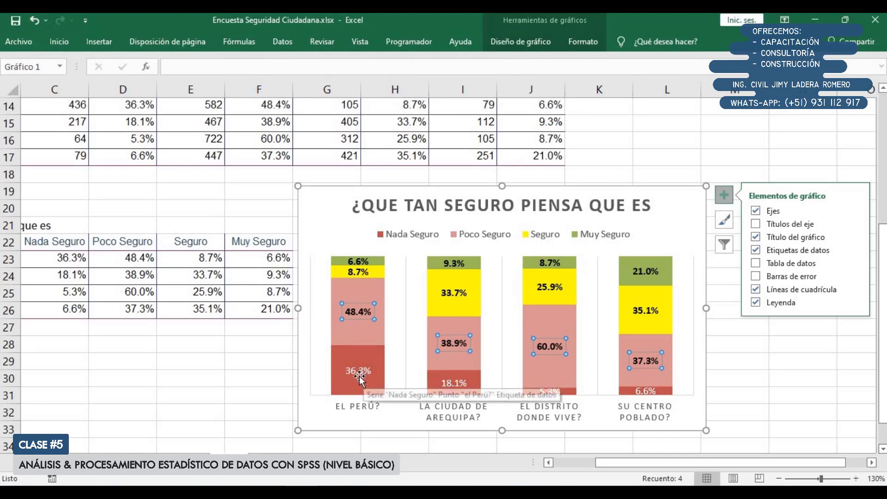
{"action": "left_click", "coordinate": [242, 199]}
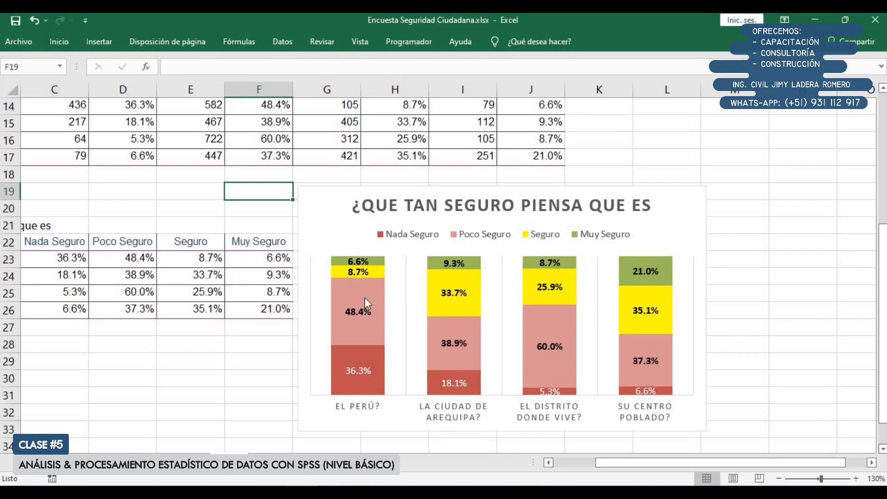
Apply the quick chart layout that has a percentage axis, horizontal gridlines and the legend below the columns
{"action": "left_click", "coordinate": [298, 422]}
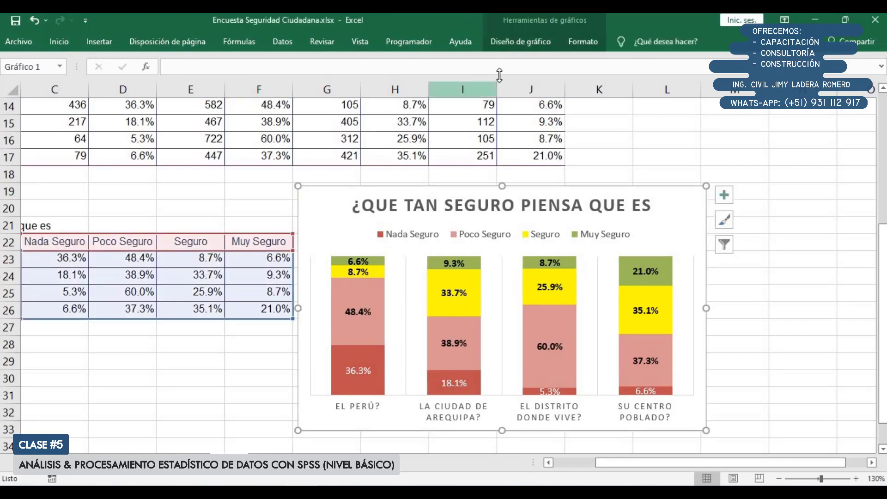
{"action": "left_click", "coordinate": [520, 41]}
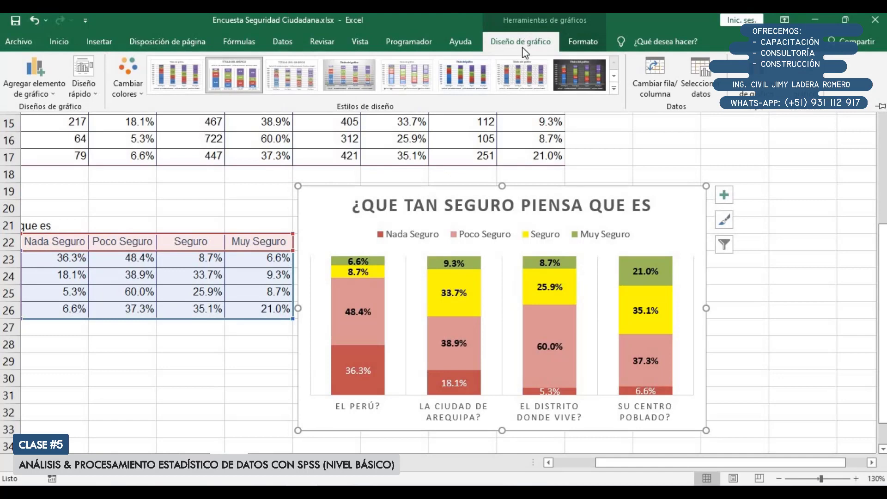
{"action": "left_click", "coordinate": [83, 83]}
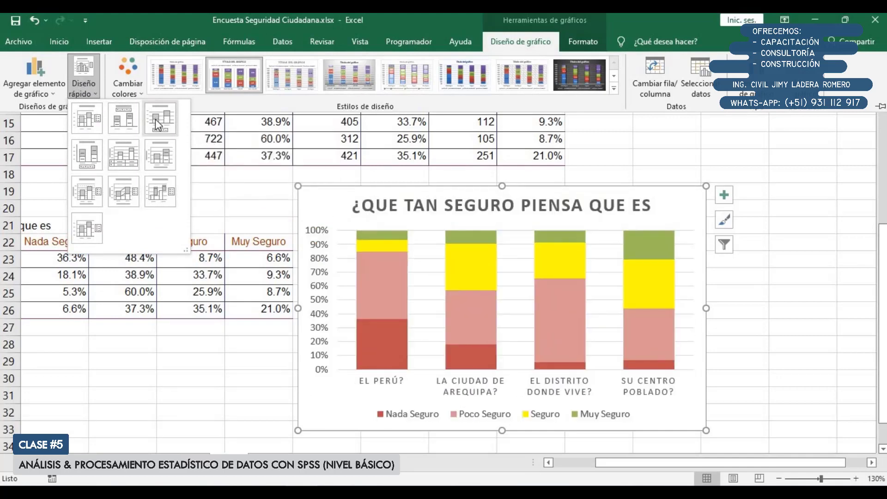
{"action": "left_click", "coordinate": [155, 118]}
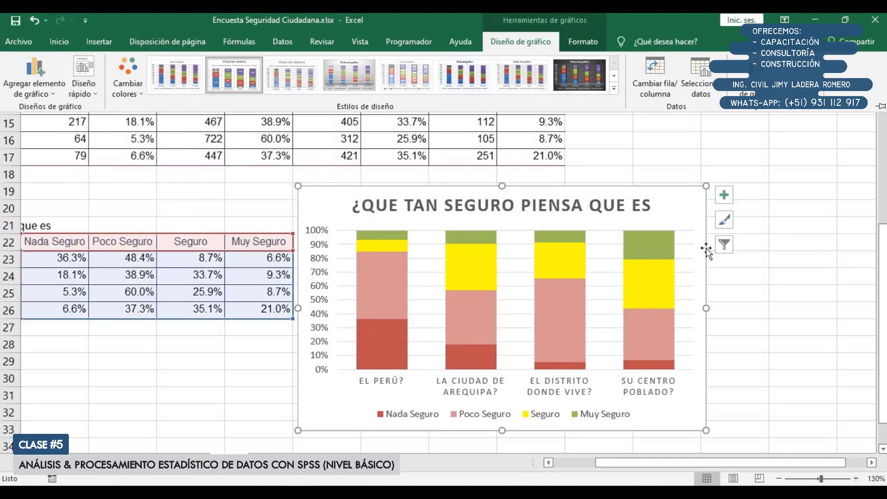
Restore the data labels on all chart series and make the Seguro labels black and bold
{"action": "left_click", "coordinate": [725, 196]}
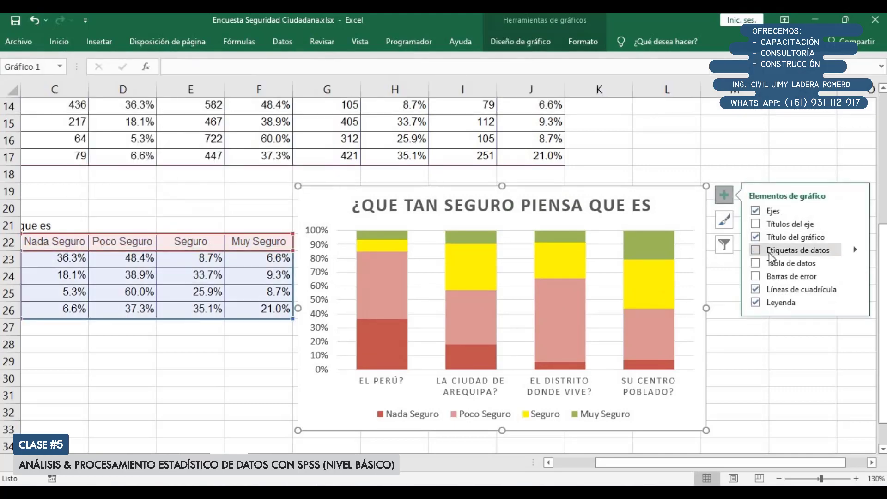
{"action": "left_click", "coordinate": [786, 250]}
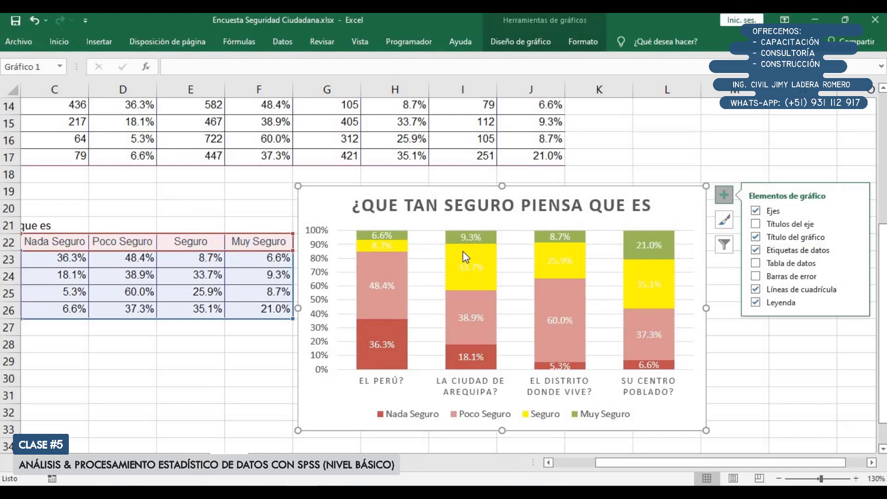
{"action": "left_click", "coordinate": [379, 249]}
{"action": "left_click", "coordinate": [57, 39]}
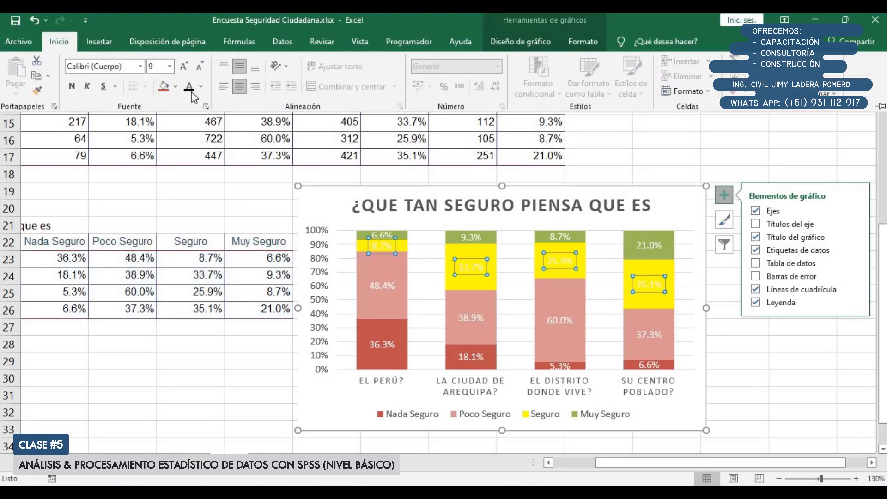
{"action": "left_click", "coordinate": [72, 86]}
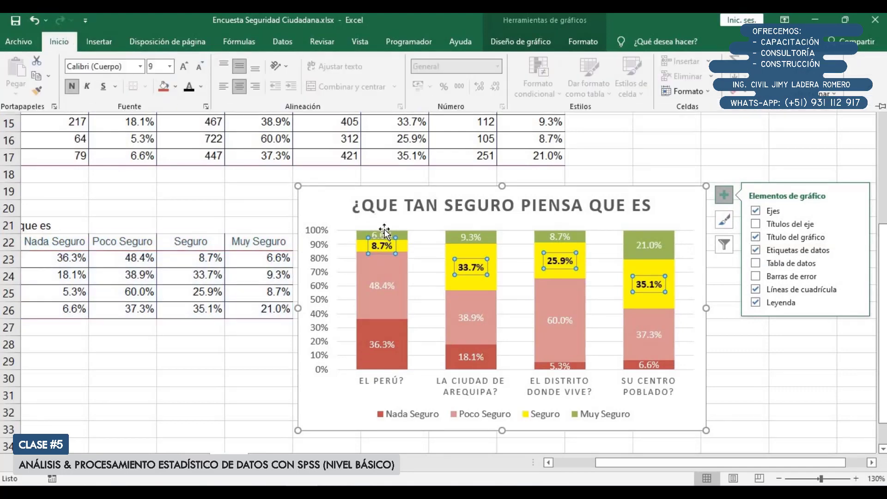
Make the Muy Seguro and Poco Seguro data labels black and bold, and deselect the chart
{"action": "left_click", "coordinate": [471, 238]}
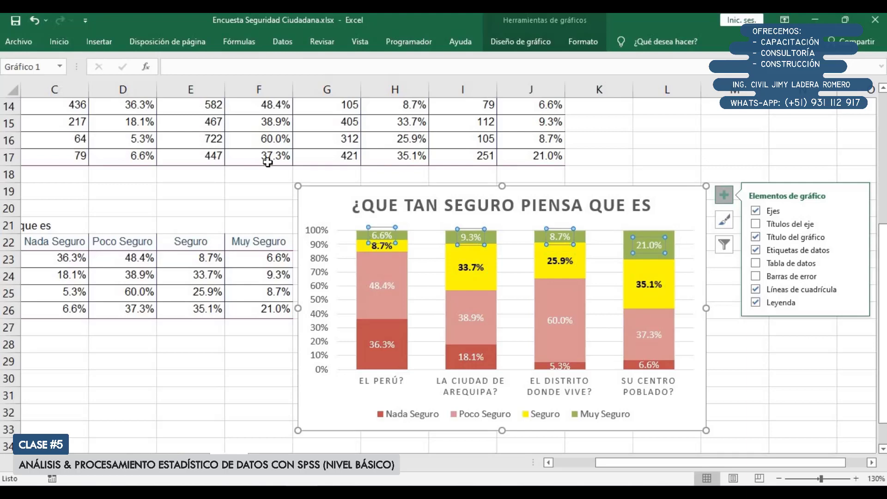
{"action": "double_click", "coordinate": [59, 41]}
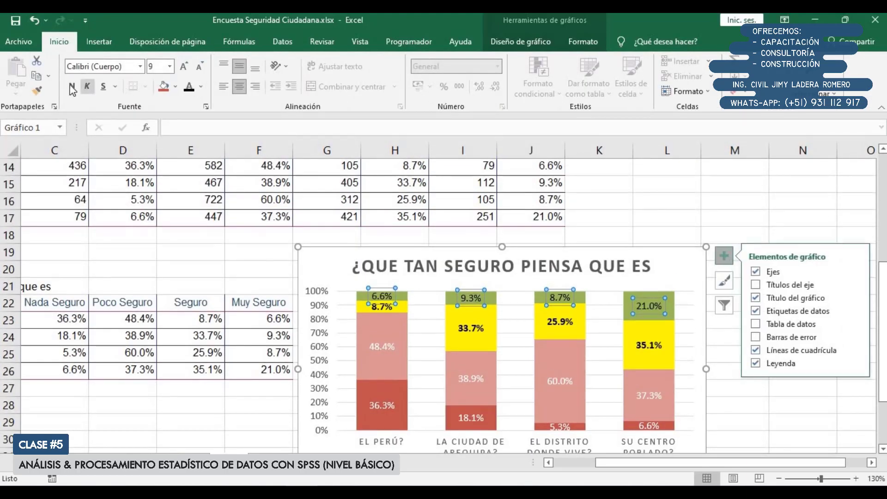
{"action": "left_click", "coordinate": [72, 86]}
{"action": "left_click", "coordinate": [374, 345]}
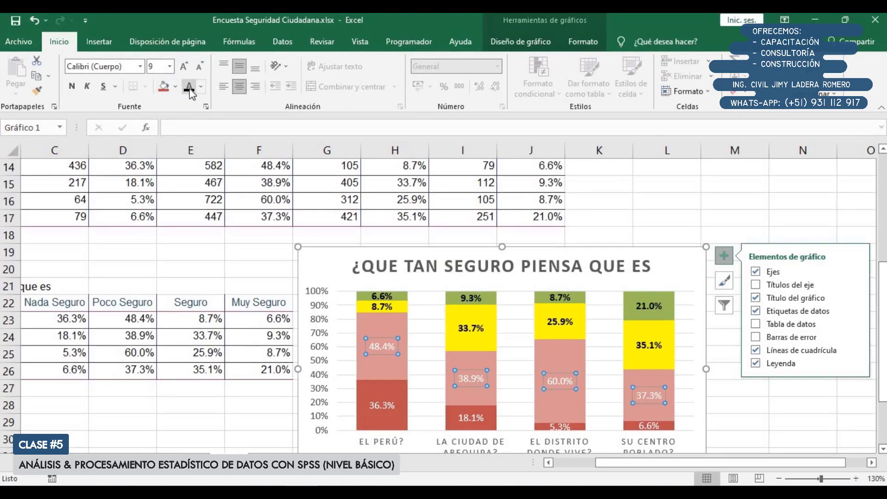
{"action": "left_click", "coordinate": [72, 86]}
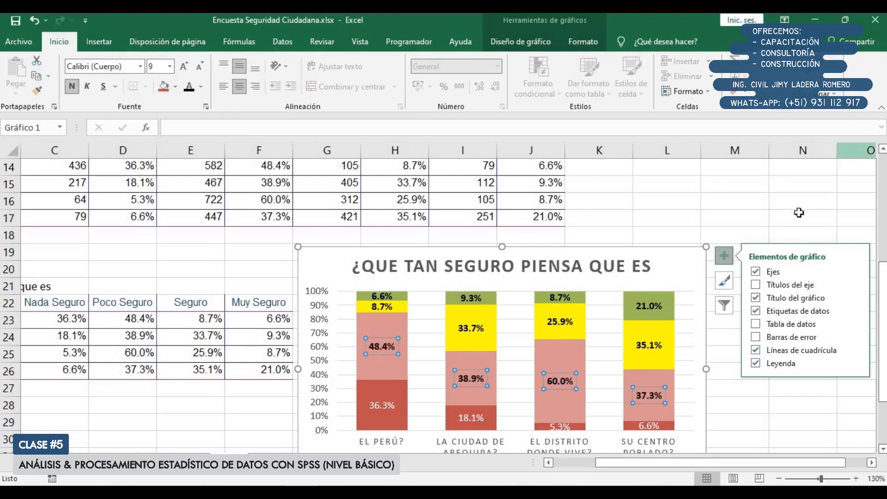
{"action": "left_click", "coordinate": [781, 198]}
Apply all borders to the counts and percentages table in B12:J17
{"action": "scroll", "coordinate": [712, 279], "scroll_direction": "down", "scroll_amount": 2}
{"action": "scroll", "coordinate": [713, 279], "scroll_direction": "up", "scroll_amount": 1}
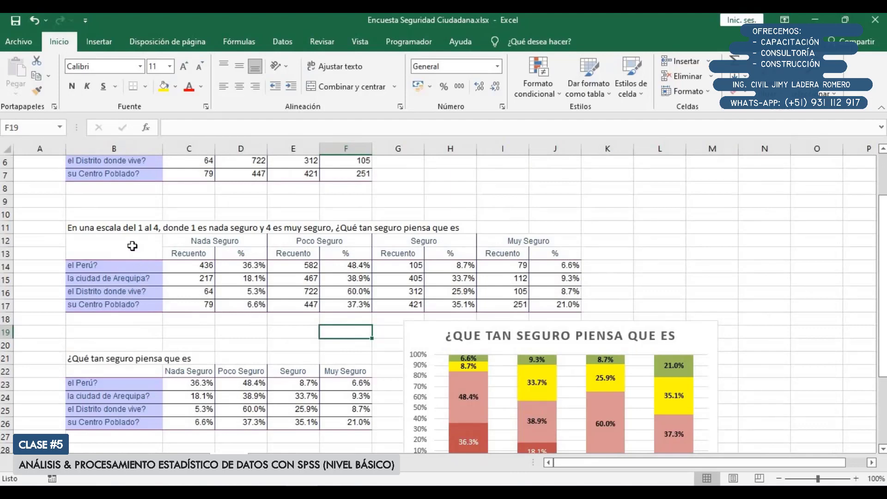
{"action": "left_click_drag", "start_coordinate": [134, 245], "coordinate": [554, 292]}
{"action": "left_click", "coordinate": [418, 335]}
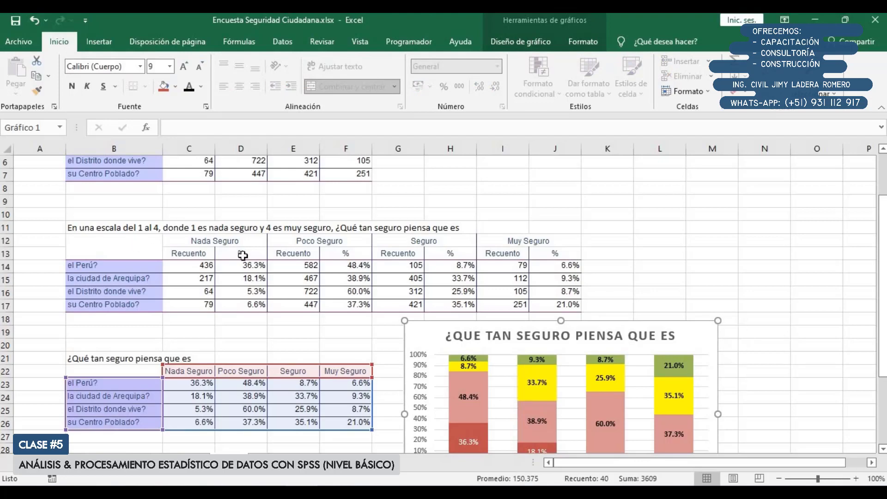
{"action": "left_click_drag", "start_coordinate": [139, 247], "coordinate": [570, 306]}
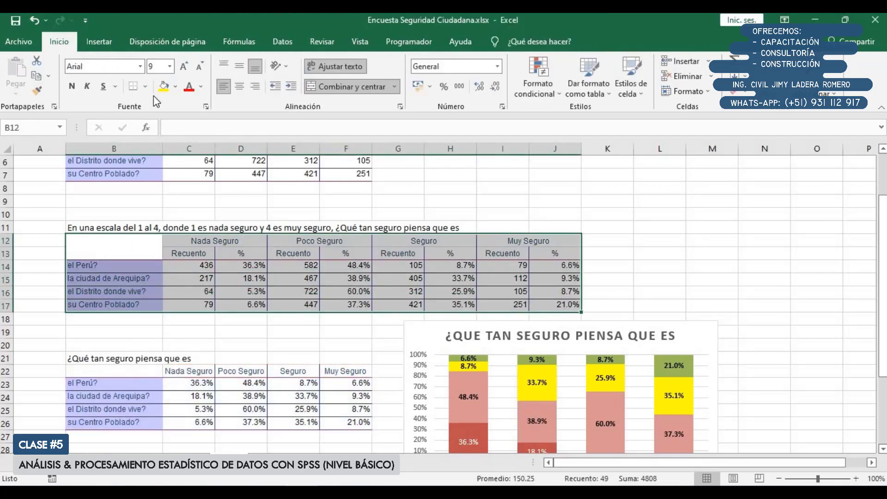
{"action": "left_click", "coordinate": [176, 87]}
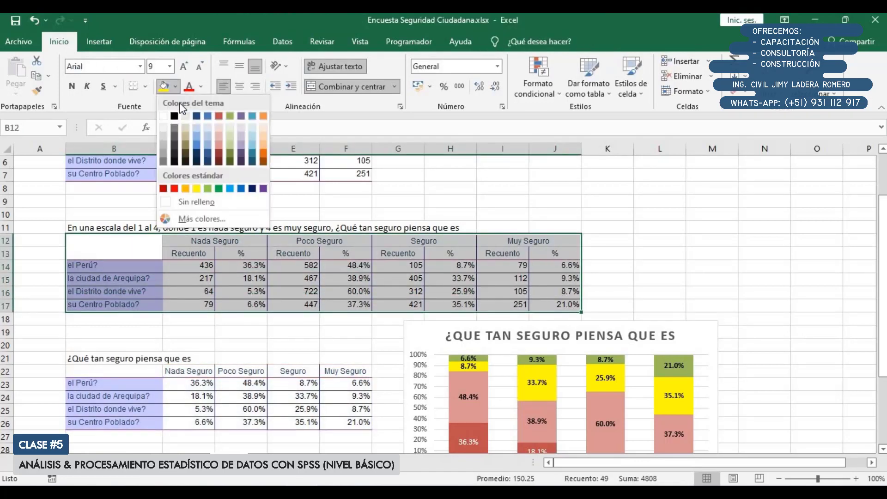
{"action": "left_click", "coordinate": [145, 86]}
{"action": "left_click", "coordinate": [145, 86]}
{"action": "left_click", "coordinate": [145, 86]}
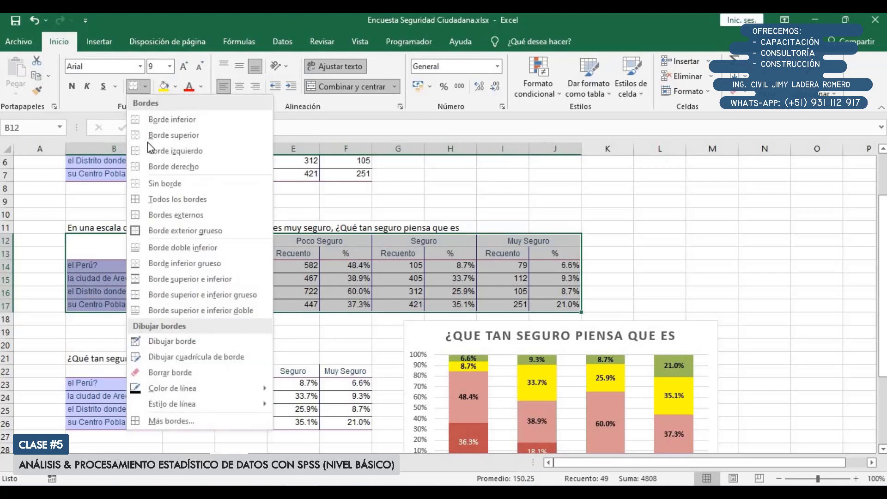
{"action": "left_click", "coordinate": [167, 200]}
Format the table's header rows B12:J13 with a standard blue fill and bold white text
{"action": "left_click_drag", "start_coordinate": [142, 241], "coordinate": [561, 254]}
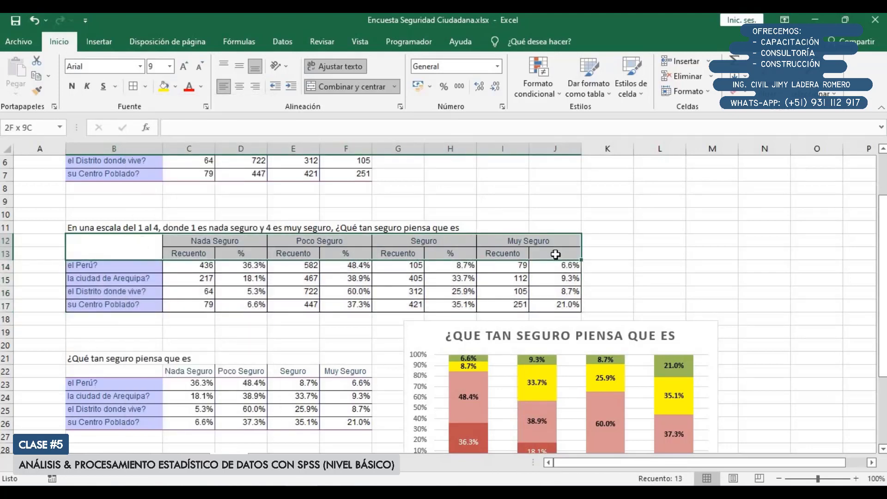
{"action": "left_click", "coordinate": [174, 88]}
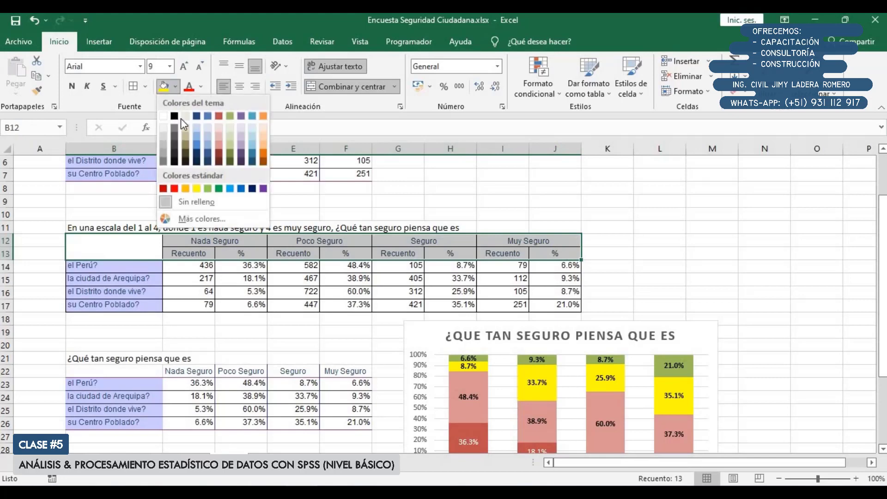
{"action": "left_click", "coordinate": [240, 188]}
{"action": "left_click", "coordinate": [202, 86]}
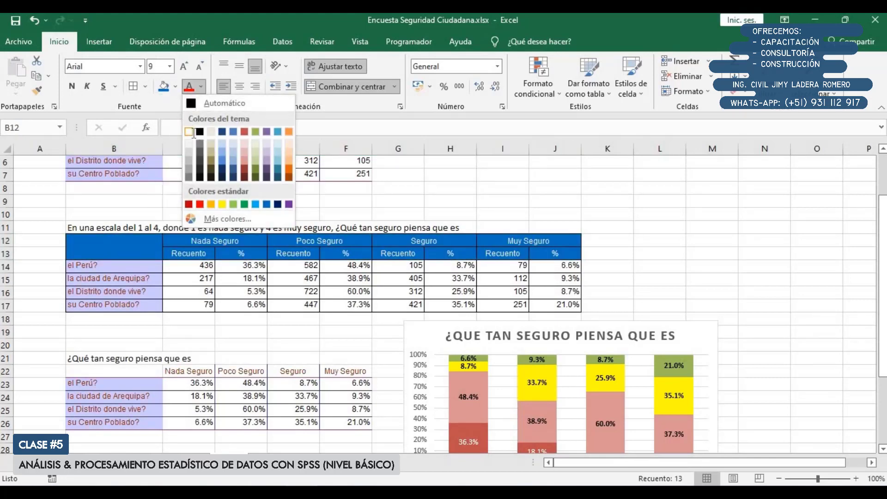
{"action": "left_click", "coordinate": [190, 132]}
{"action": "left_click", "coordinate": [72, 88]}
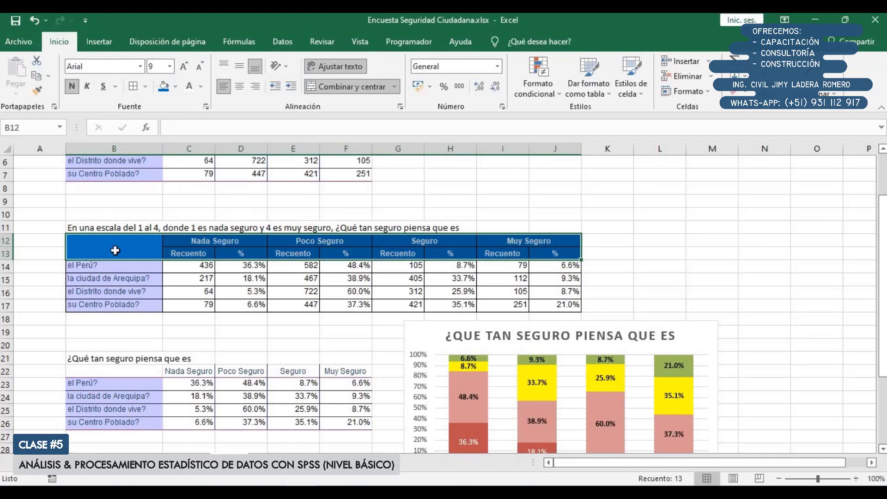
Give the row labels in B14:B17 a light blue theme fill and automatic font colour
{"action": "left_click_drag", "start_coordinate": [127, 267], "coordinate": [130, 305]}
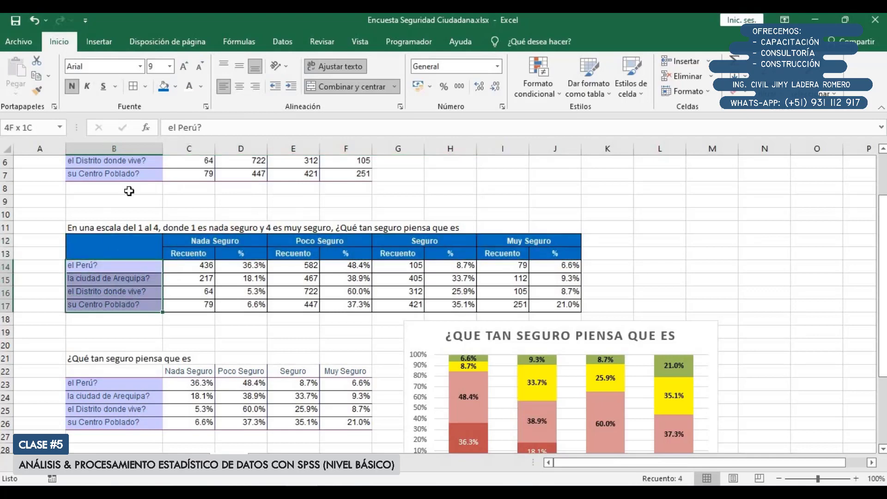
{"action": "left_click", "coordinate": [175, 88]}
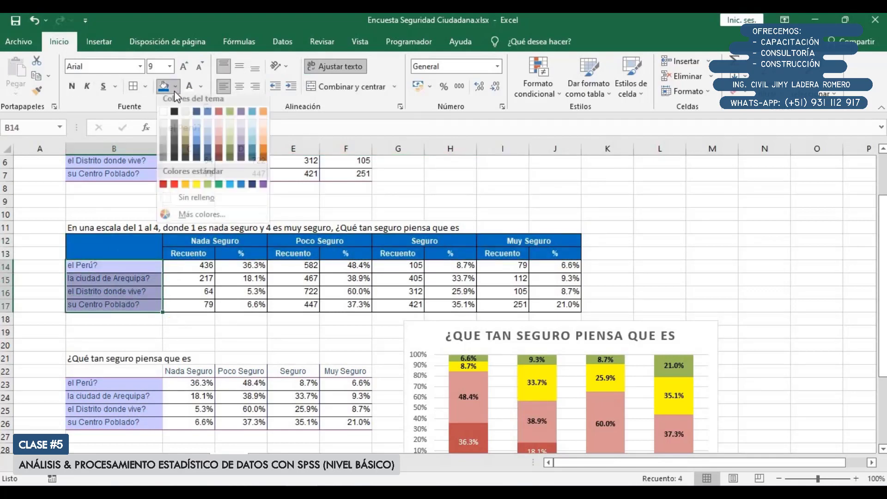
{"action": "left_click", "coordinate": [209, 136]}
{"action": "left_click", "coordinate": [202, 87]}
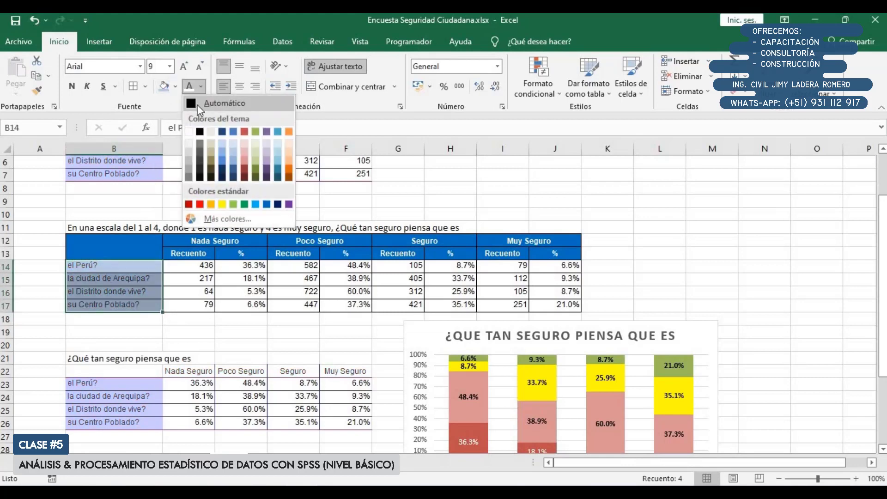
{"action": "left_click", "coordinate": [216, 103]}
Review the formatted Excel table and chart, and examine the row-percentage custom table in the SPSS output viewer
{"action": "left_click_drag", "start_coordinate": [129, 247], "coordinate": [537, 302]}
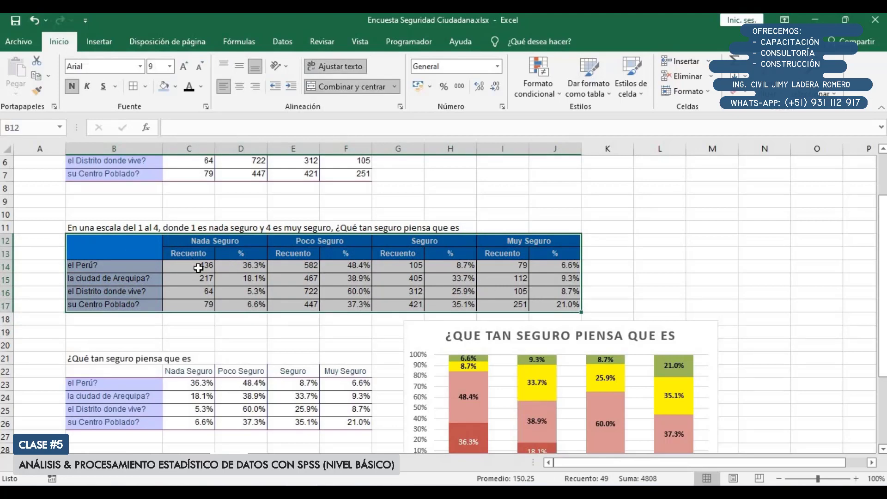
{"action": "left_click", "coordinate": [181, 271]}
{"action": "left_click_drag", "start_coordinate": [123, 245], "coordinate": [573, 301]}
{"action": "scroll", "coordinate": [566, 291], "scroll_direction": "down", "scroll_amount": 2}
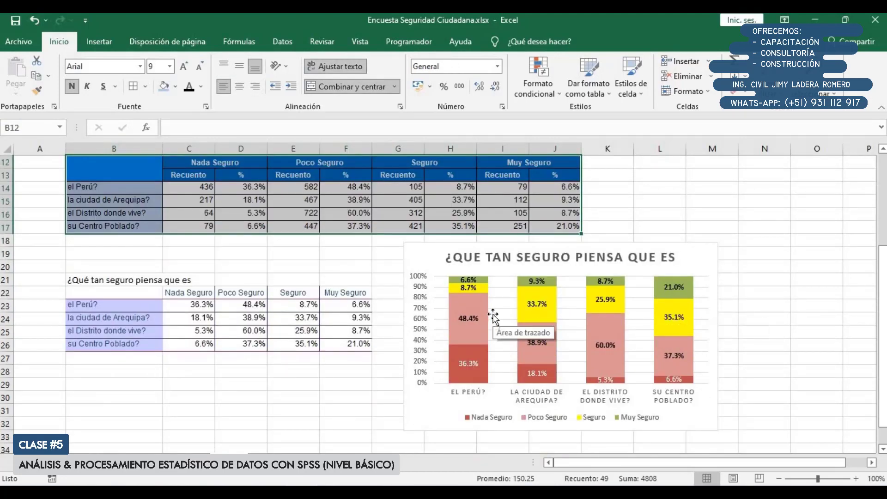
{"action": "left_click", "coordinate": [268, 493]}
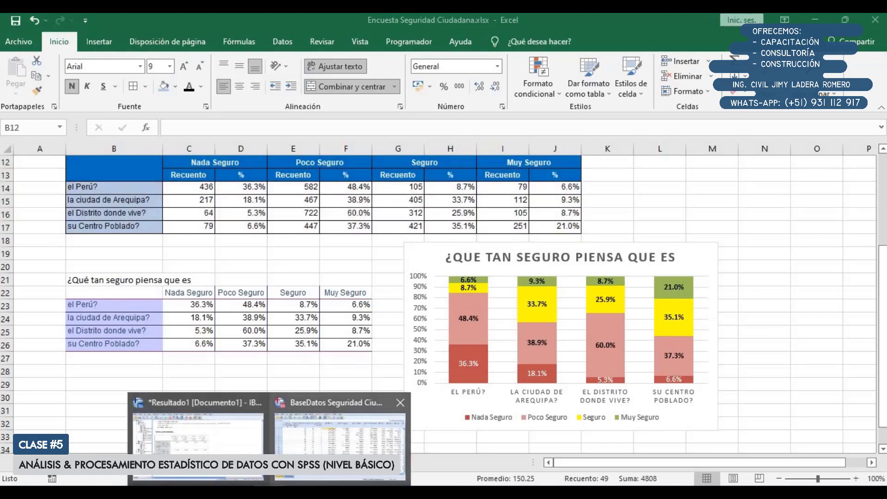
{"action": "left_click", "coordinate": [199, 432]}
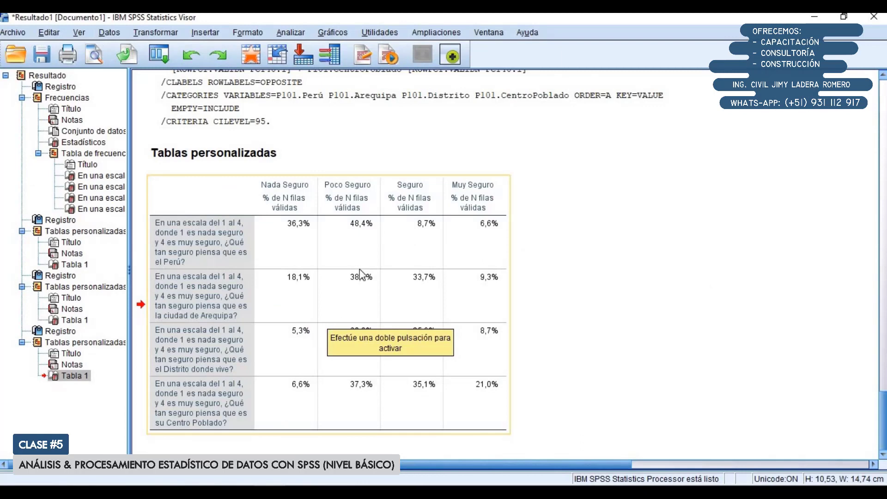
{"action": "left_click", "coordinate": [566, 273]}
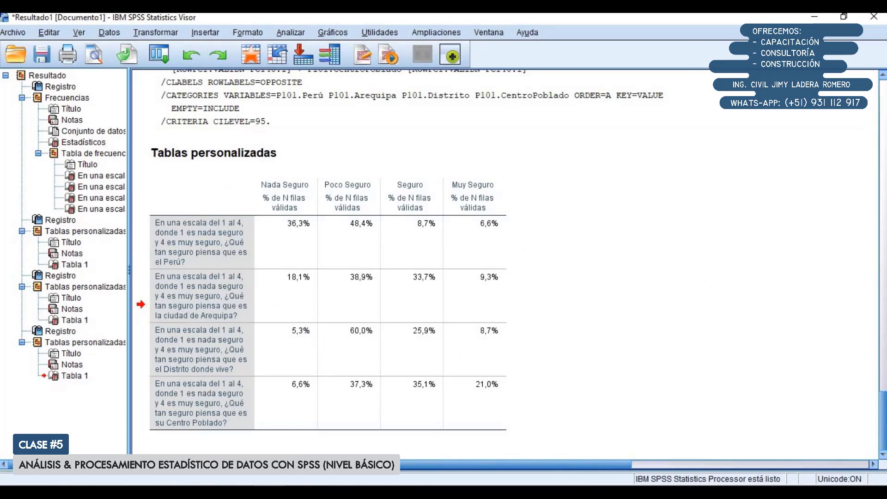
{"action": "left_click", "coordinate": [349, 264]}
{"action": "left_click", "coordinate": [815, 17]}
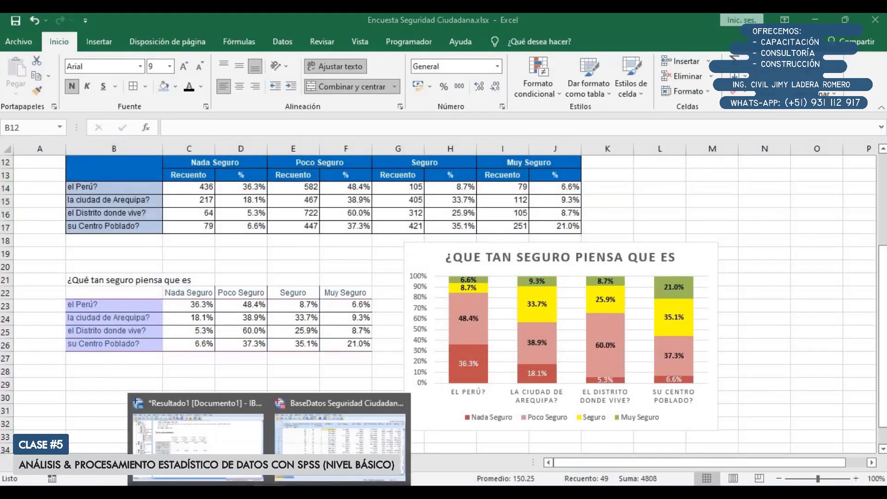
From the SPSS data editor, regenerate the question 101 custom table with the summary statistics labels hidden
{"action": "left_click", "coordinate": [303, 403]}
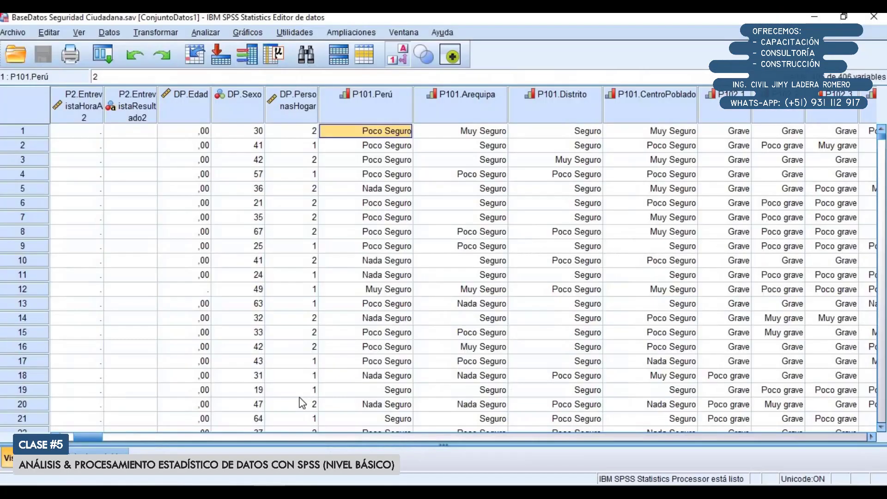
{"action": "left_click", "coordinate": [212, 36]}
{"action": "mouse_move", "coordinate": [238, 96]}
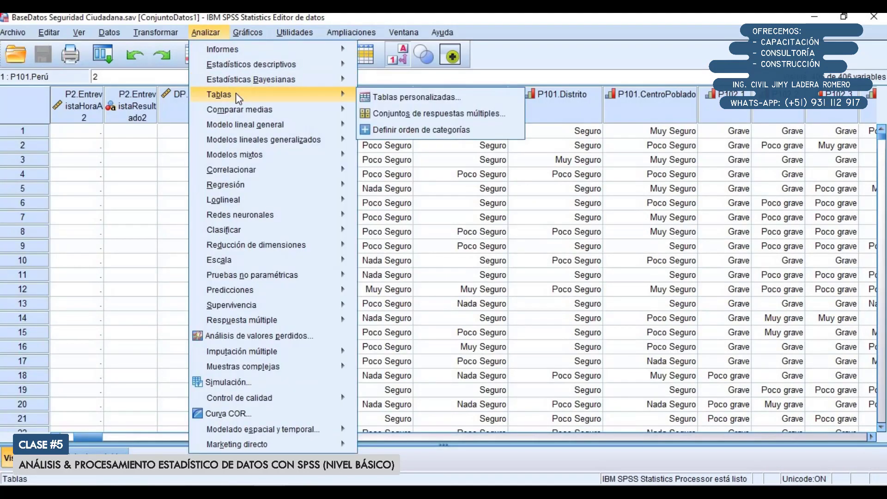
{"action": "left_click", "coordinate": [397, 99]}
{"action": "left_click", "coordinate": [376, 298]}
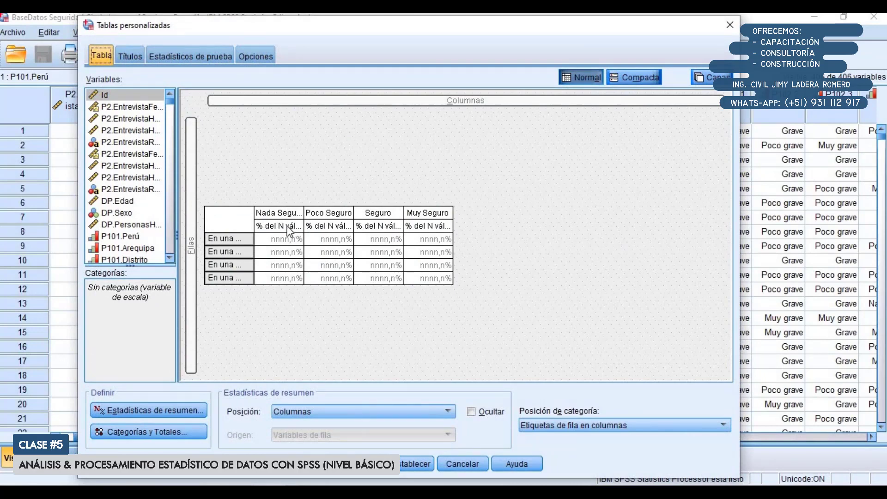
{"action": "left_click", "coordinate": [480, 324]}
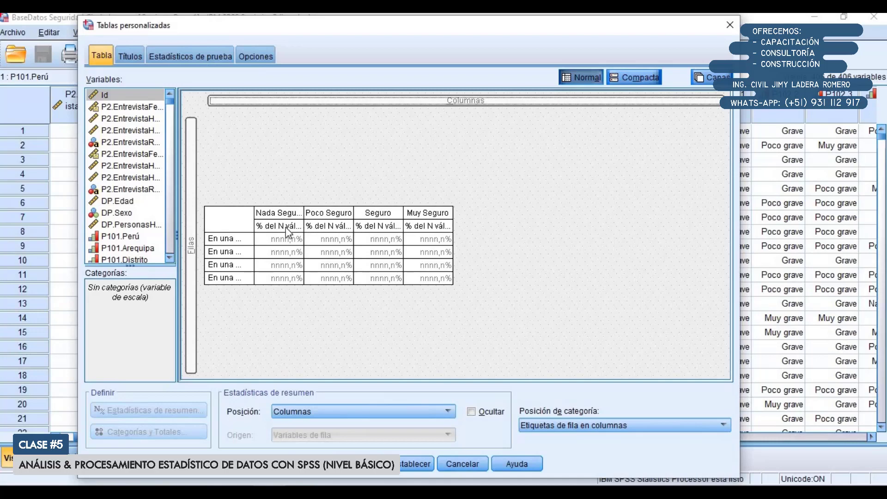
{"action": "left_click", "coordinate": [472, 412]}
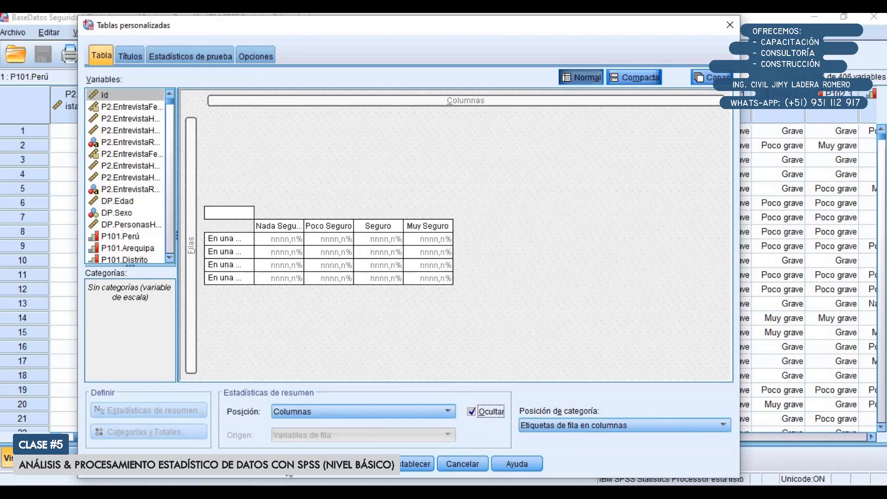
{"action": "left_click", "coordinate": [289, 475]}
Compare the column headers of the previous percentage table, including "% de N filas válidas", with those of the newly generated table
{"action": "scroll", "coordinate": [364, 358], "scroll_direction": "down", "scroll_amount": 5}
{"action": "scroll", "coordinate": [361, 313], "scroll_direction": "up", "scroll_amount": 2}
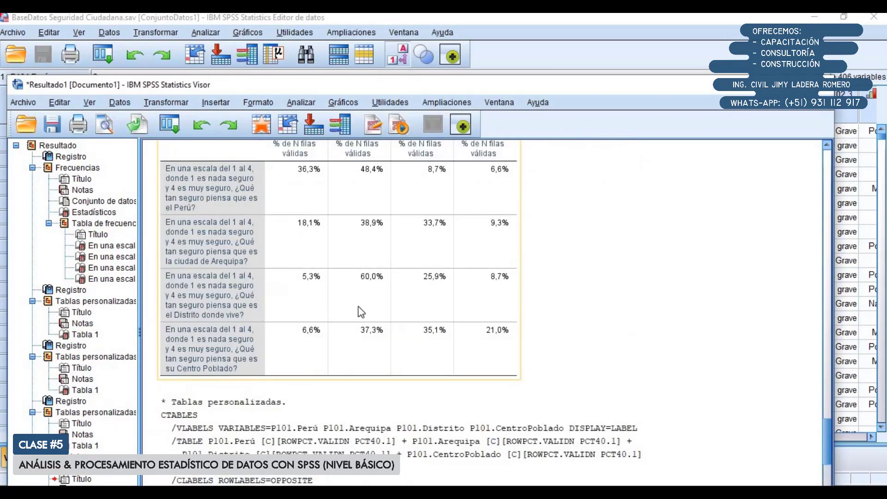
{"action": "scroll", "coordinate": [362, 313], "scroll_direction": "up", "scroll_amount": 2}
{"action": "left_click", "coordinate": [322, 207]}
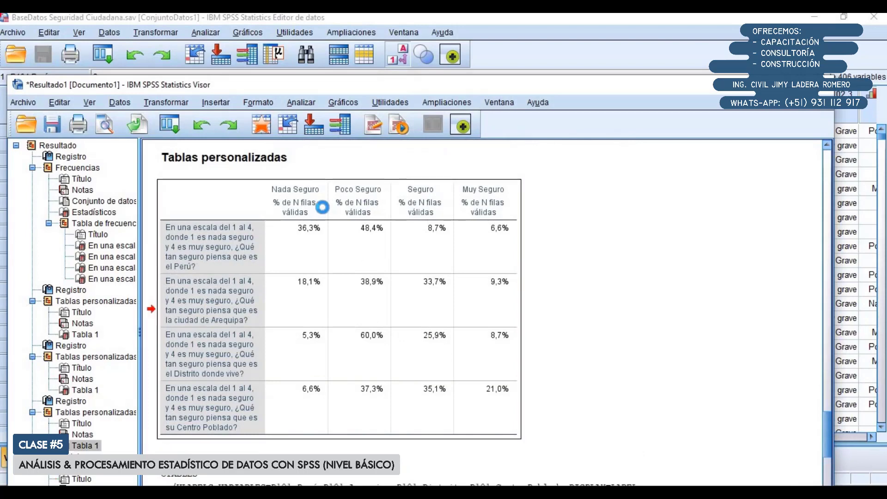
{"action": "double_click", "coordinate": [299, 210]}
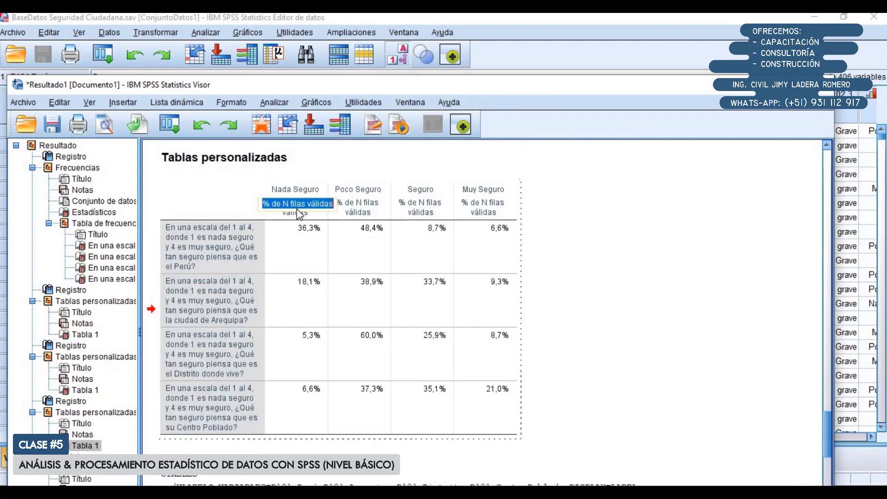
{"action": "double_click", "coordinate": [300, 211]}
{"action": "left_click", "coordinate": [364, 245]}
{"action": "left_click_drag", "start_coordinate": [300, 210], "coordinate": [469, 211]}
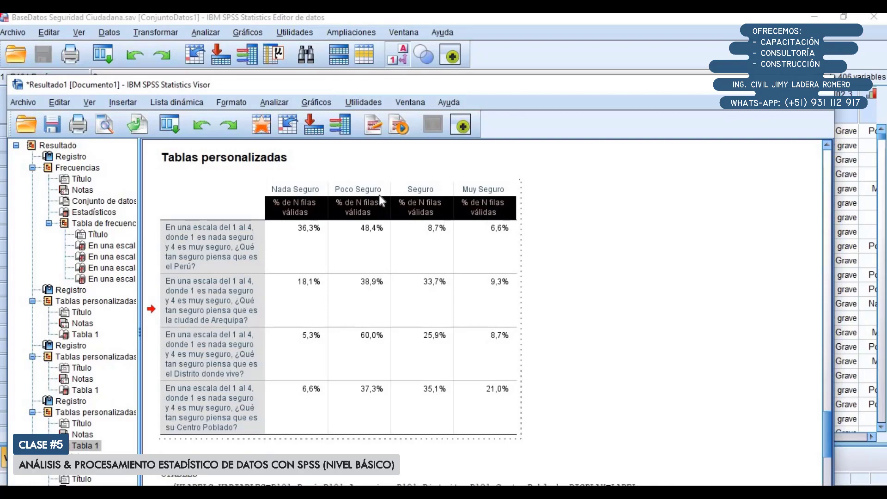
{"action": "scroll", "coordinate": [348, 279], "scroll_direction": "down", "scroll_amount": 8}
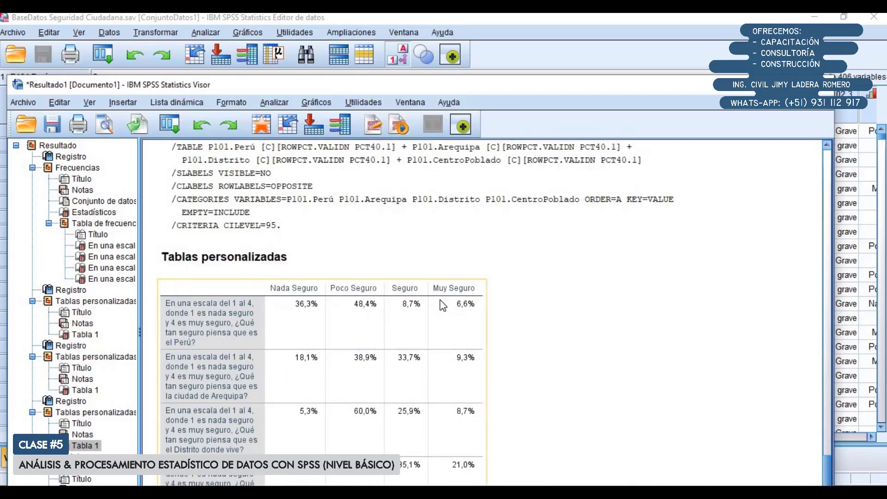
{"action": "scroll", "coordinate": [440, 301], "scroll_direction": "down", "scroll_amount": 1}
{"action": "left_click", "coordinate": [391, 307]}
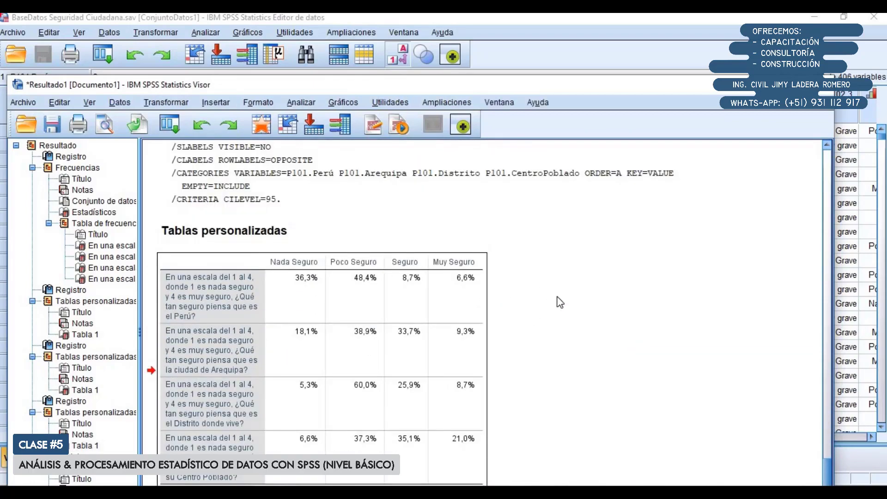
{"action": "left_click", "coordinate": [558, 297]}
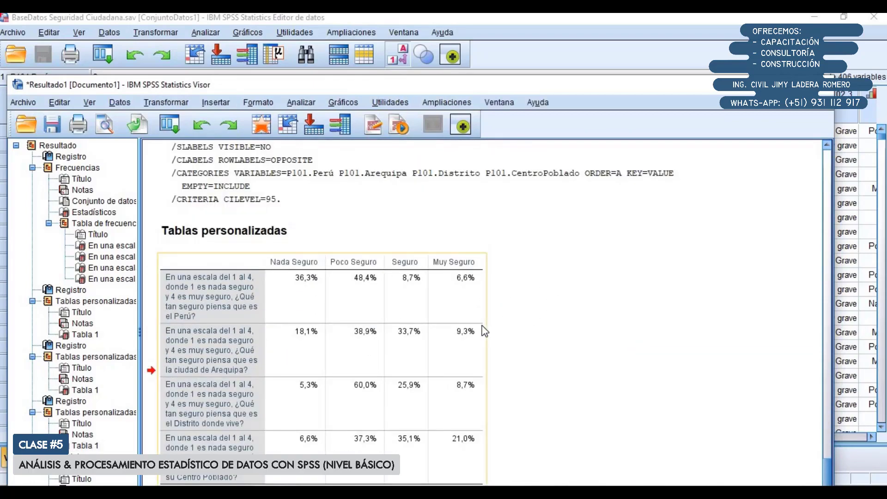
Maximize the output viewer, activate the new custom table, transpose its rows and columns, and leave table editing
{"action": "double_click", "coordinate": [429, 81]}
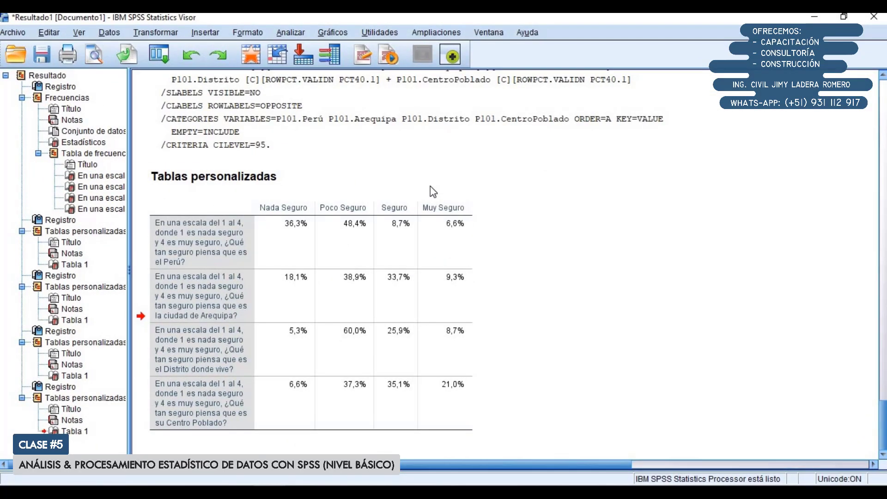
{"action": "left_click", "coordinate": [339, 268]}
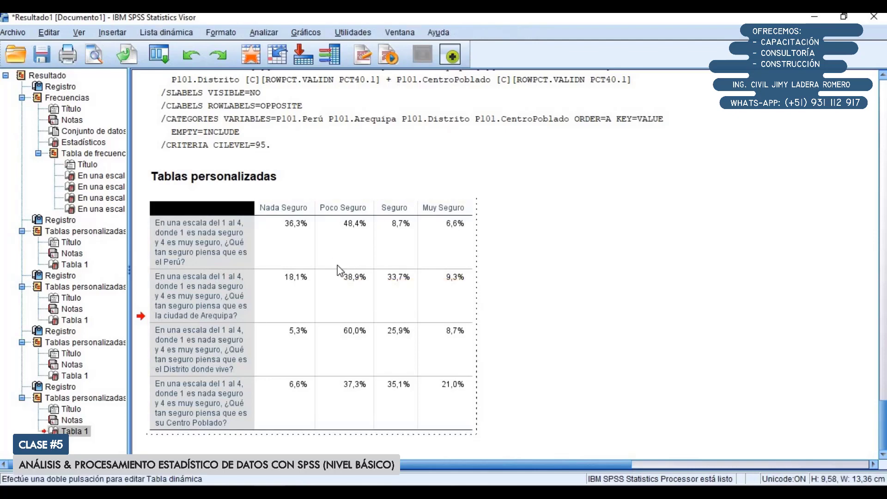
{"action": "left_click_drag", "start_coordinate": [243, 208], "coordinate": [458, 412]}
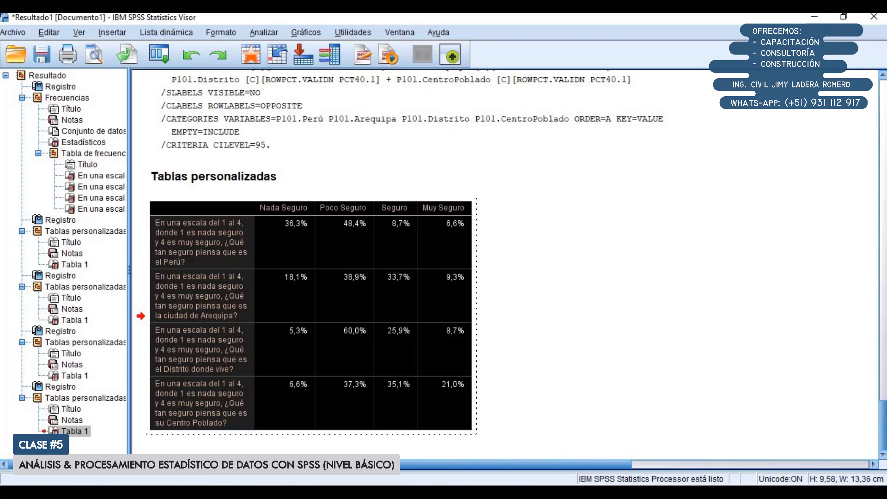
{"action": "left_click", "coordinate": [49, 32]}
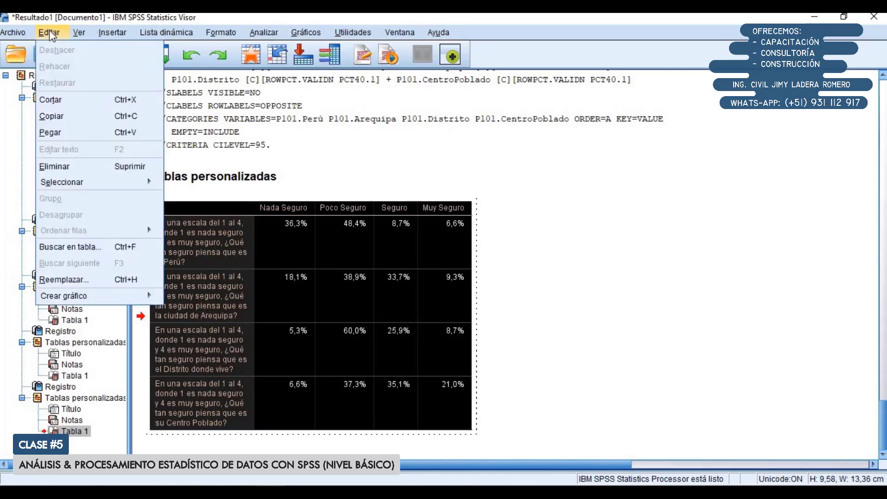
{"action": "mouse_move", "coordinate": [79, 37]}
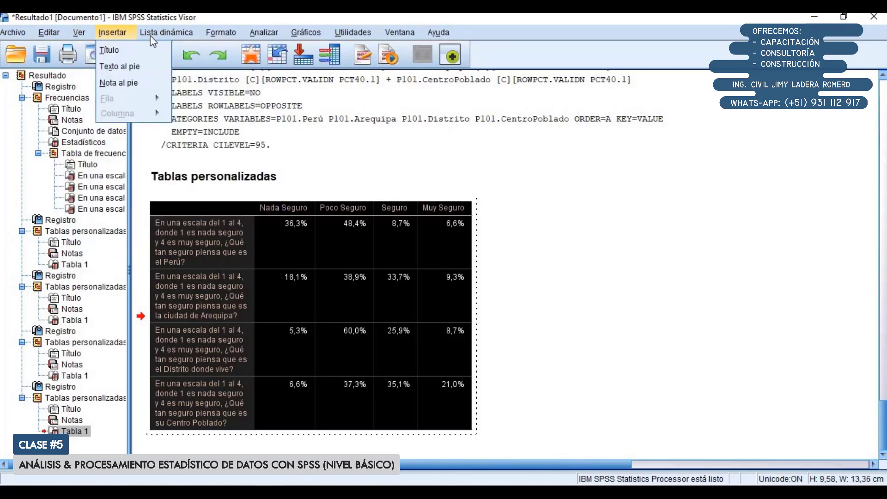
{"action": "mouse_move", "coordinate": [150, 38]}
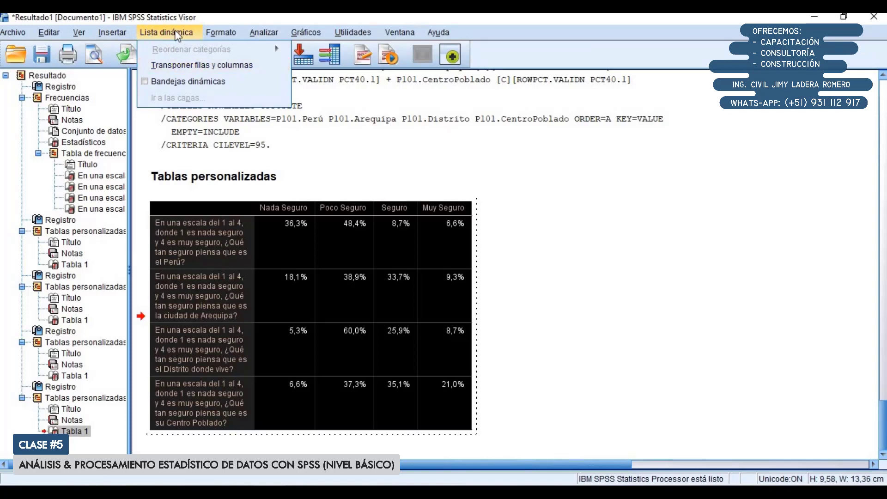
{"action": "left_click", "coordinate": [181, 66]}
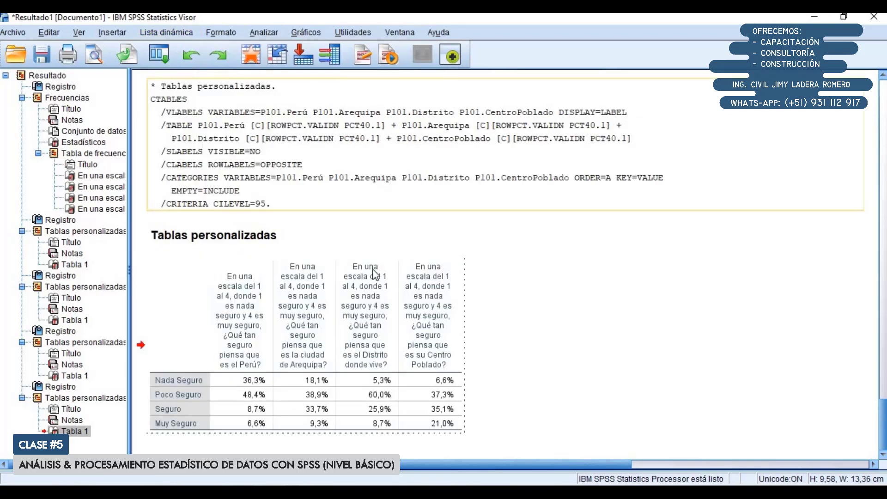
{"action": "left_click", "coordinate": [522, 297]}
{"action": "left_click", "coordinate": [317, 309]}
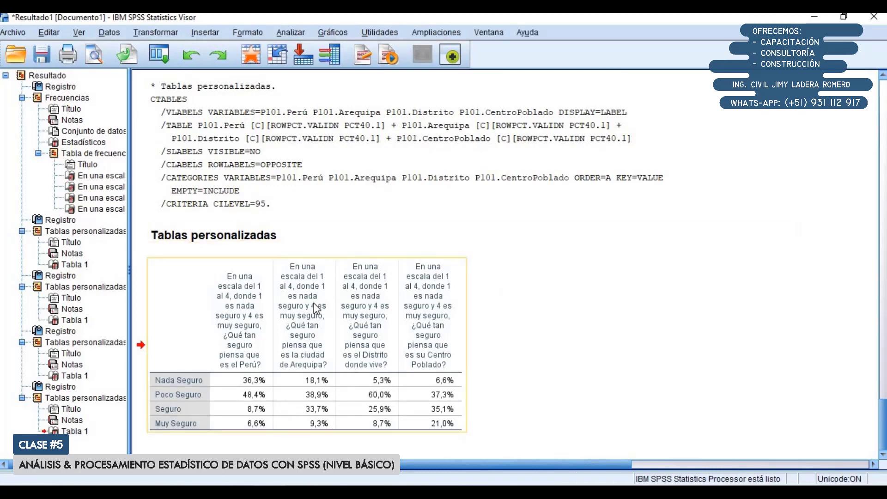
{"action": "left_click", "coordinate": [550, 284]}
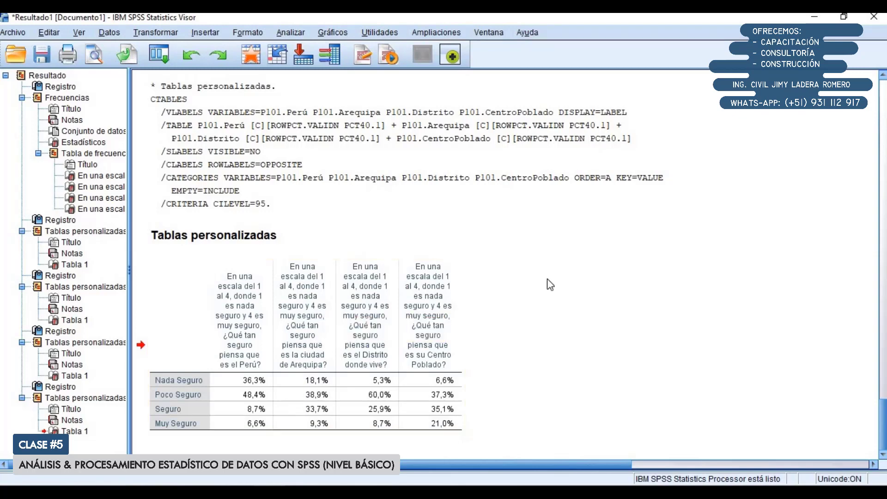
Compare the transposed question 101 table with the preceding row-percentage table in the output
{"action": "left_click", "coordinate": [378, 313]}
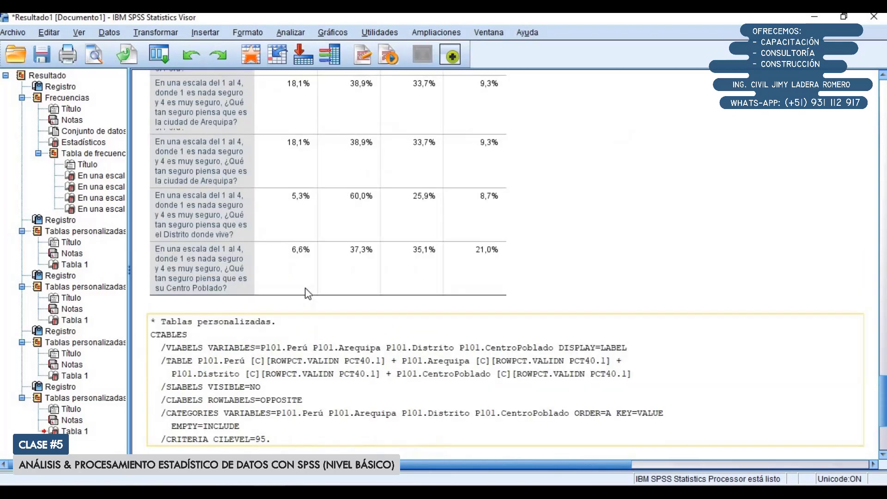
{"action": "scroll", "coordinate": [332, 231], "scroll_direction": "up", "scroll_amount": 2}
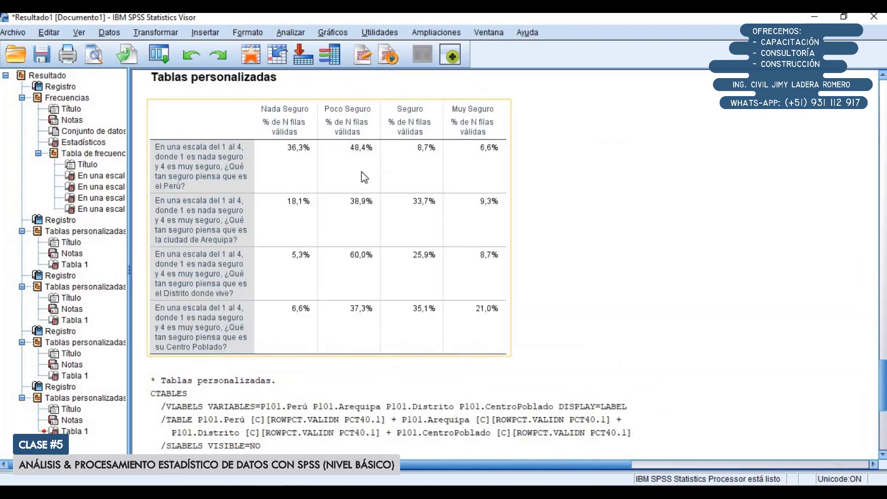
{"action": "scroll", "coordinate": [215, 382], "scroll_direction": "down", "scroll_amount": 5}
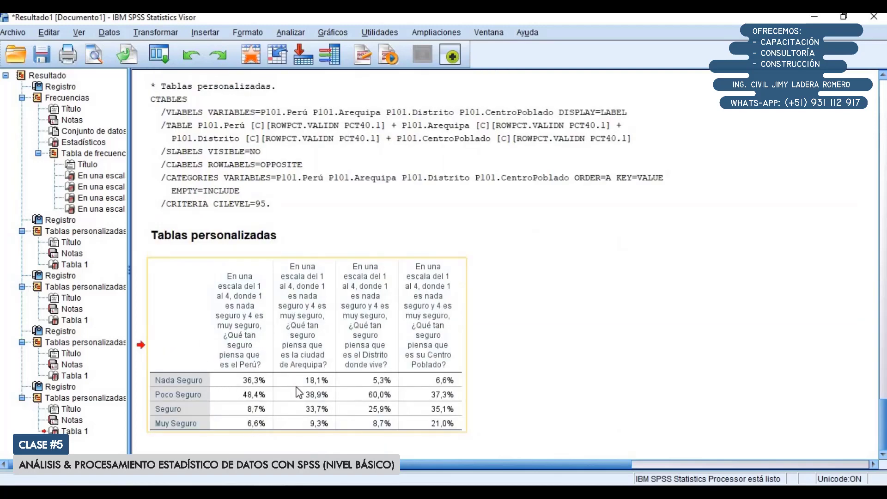
Activate the transposed table and go through its response rows from Nada Seguro to Muy Seguro and its four question columns
{"action": "left_click", "coordinate": [265, 396]}
{"action": "double_click", "coordinate": [249, 390]}
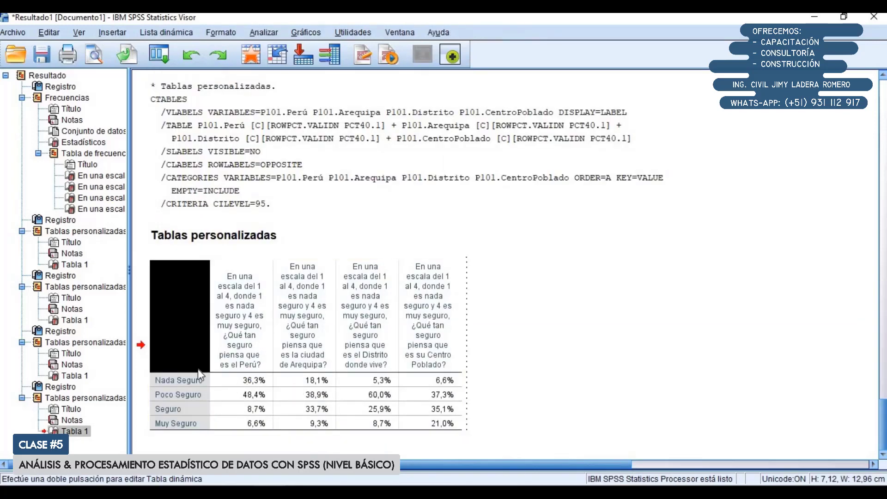
{"action": "left_click", "coordinate": [196, 380]}
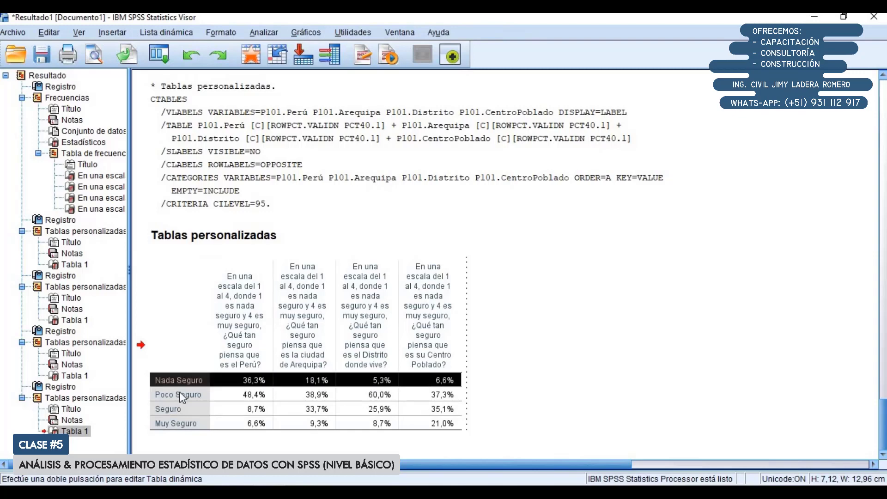
{"action": "left_click", "coordinate": [179, 394]}
{"action": "left_click", "coordinate": [184, 410]}
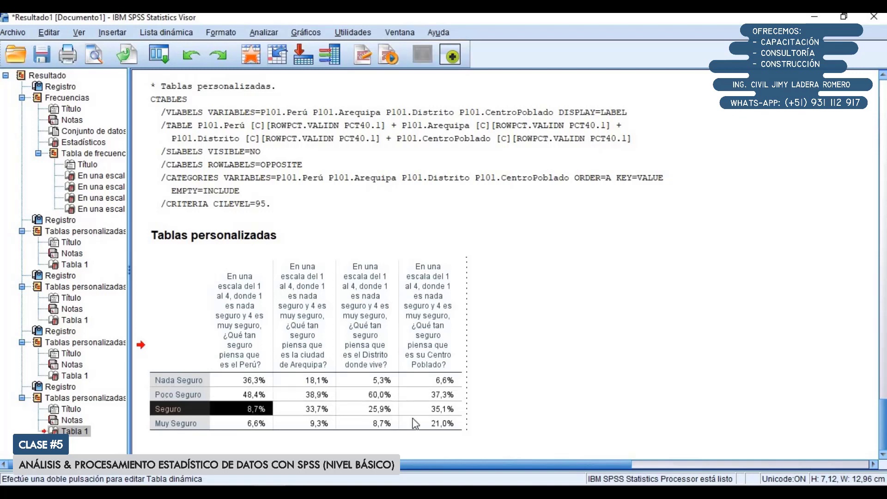
{"action": "left_click", "coordinate": [194, 429]}
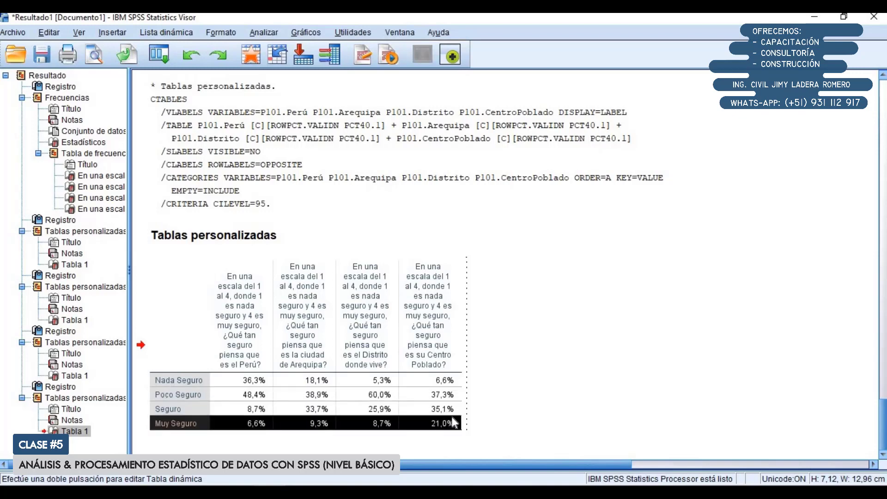
{"action": "left_click", "coordinate": [256, 320]}
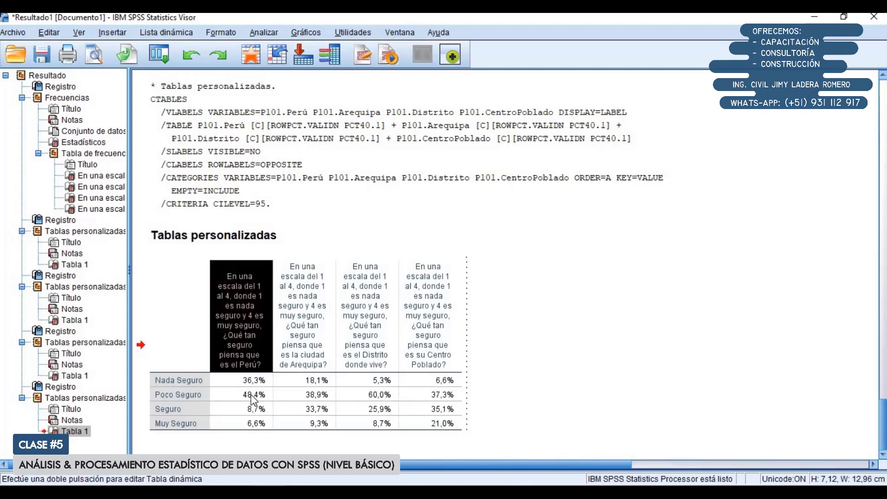
{"action": "left_click", "coordinate": [303, 362]}
{"action": "left_click", "coordinate": [365, 359]}
{"action": "left_click", "coordinate": [431, 359]}
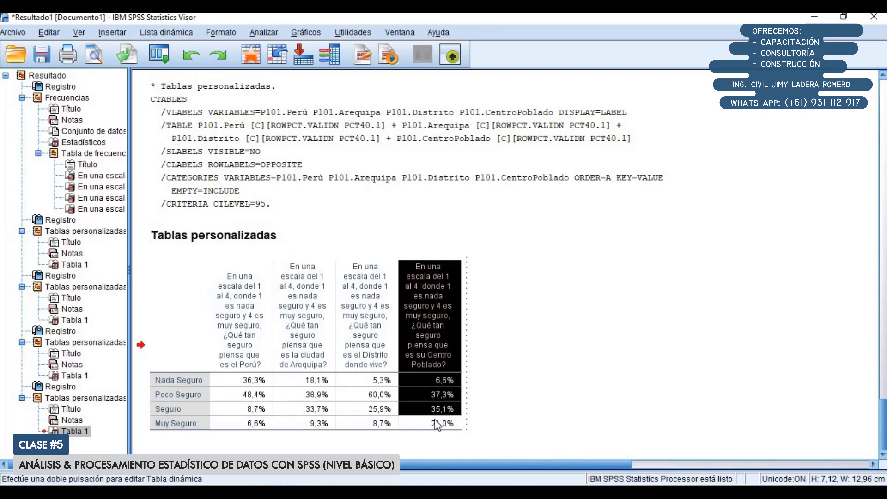
Create a bar chart (Barras) from the entire transposed table and bring it into view in the output
{"action": "left_click", "coordinate": [224, 385]}
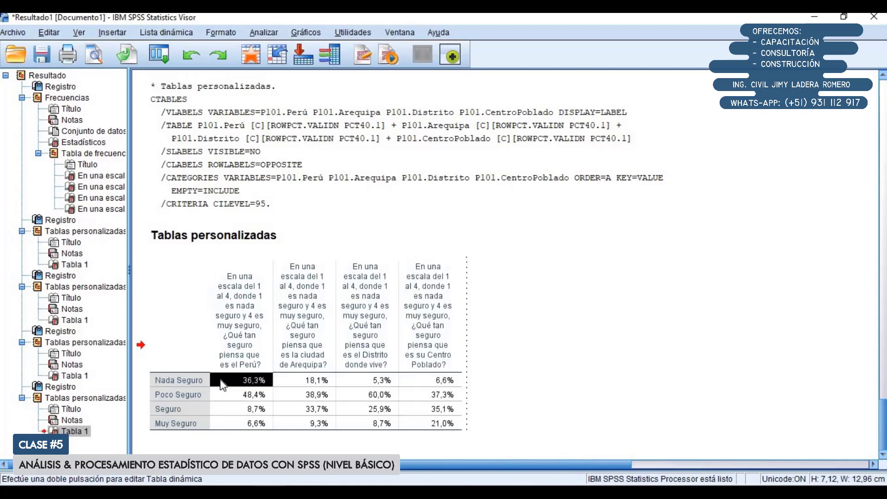
{"action": "left_click_drag", "start_coordinate": [176, 329], "coordinate": [447, 430]}
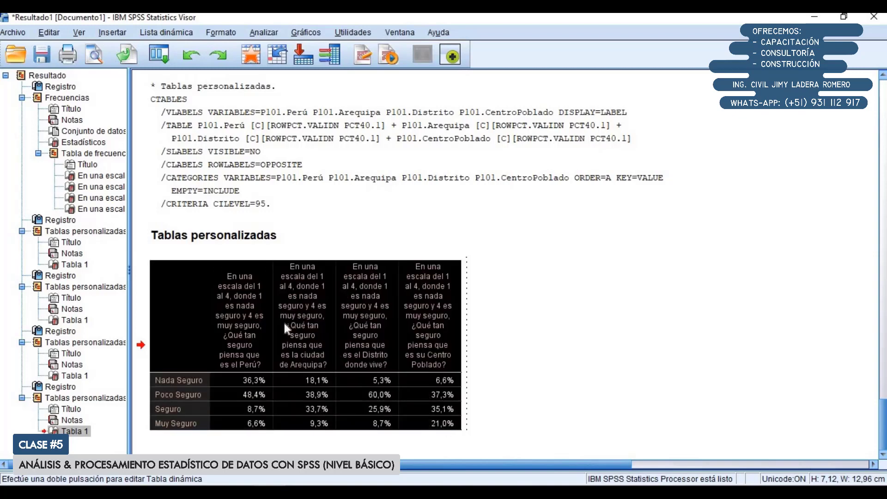
{"action": "right_click", "coordinate": [303, 341]}
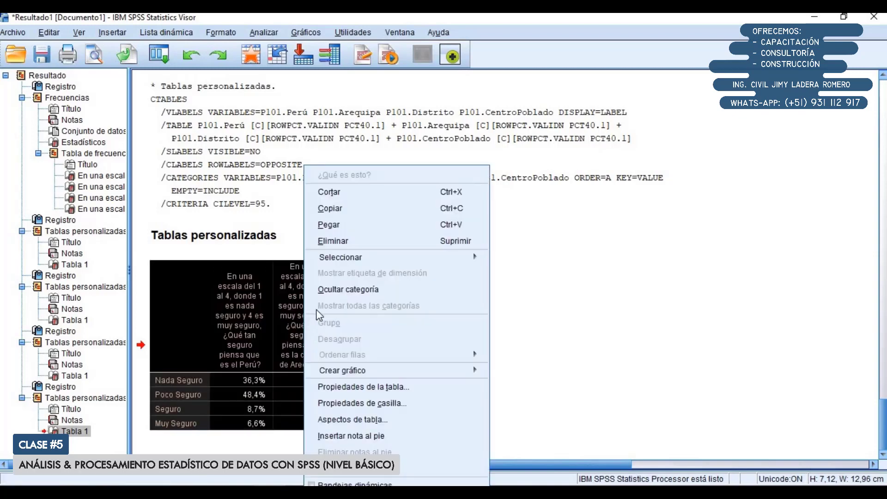
{"action": "mouse_move", "coordinate": [351, 372]}
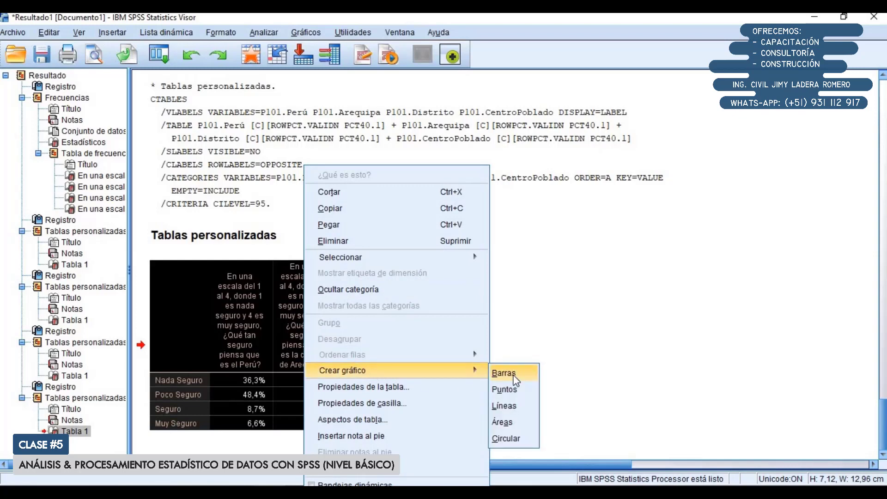
{"action": "left_click", "coordinate": [505, 373]}
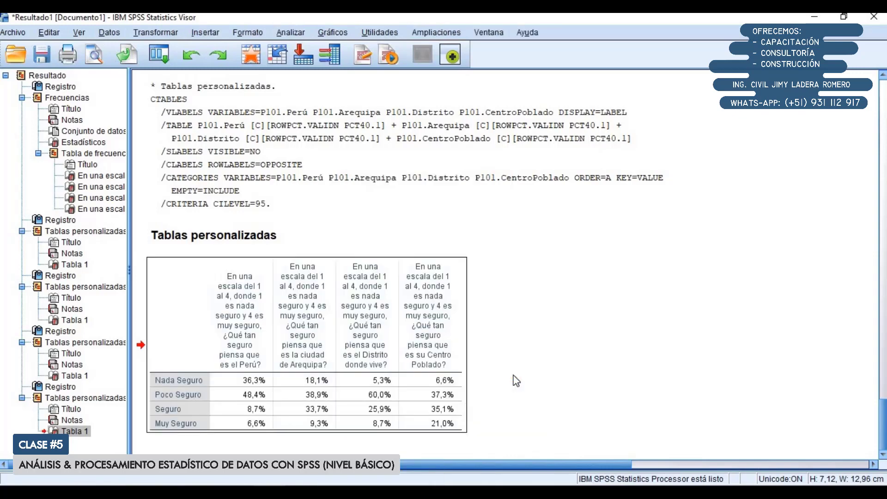
{"action": "scroll", "coordinate": [516, 381], "scroll_direction": "down", "scroll_amount": 5}
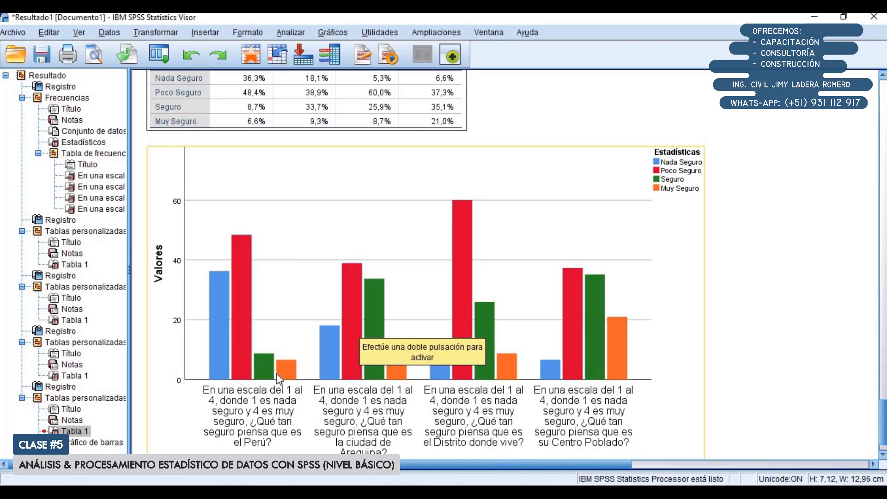
{"action": "scroll", "coordinate": [276, 373], "scroll_direction": "down", "scroll_amount": 1}
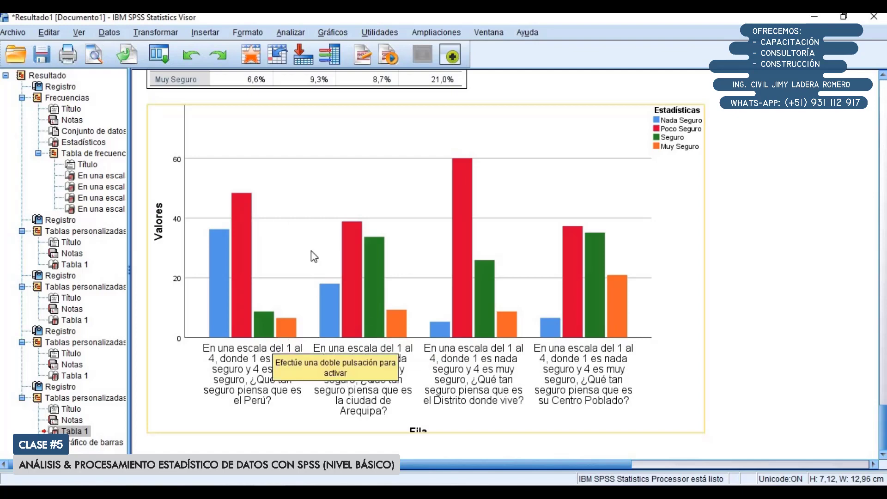
Open the bar chart in the chart editor and display the properties of its bars, including the variable assignments
{"action": "double_click", "coordinate": [227, 296]}
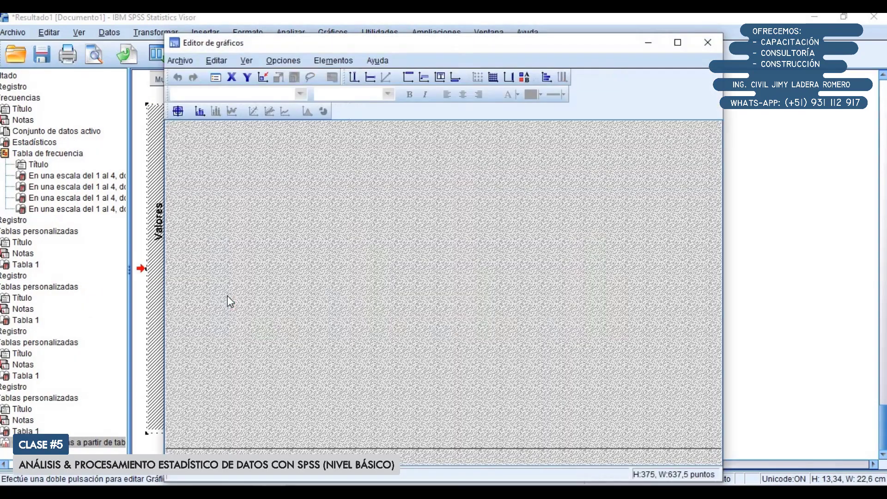
{"action": "left_click_drag", "start_coordinate": [303, 49], "coordinate": [314, 27]}
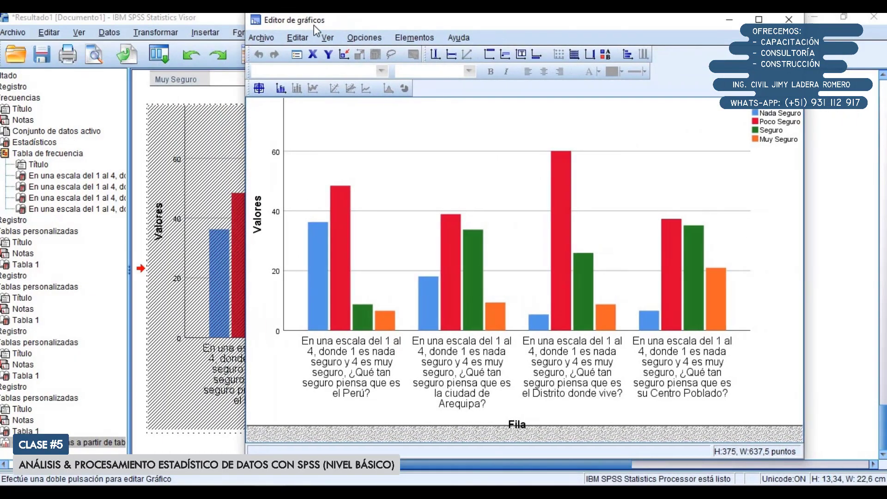
{"action": "double_click", "coordinate": [317, 276]}
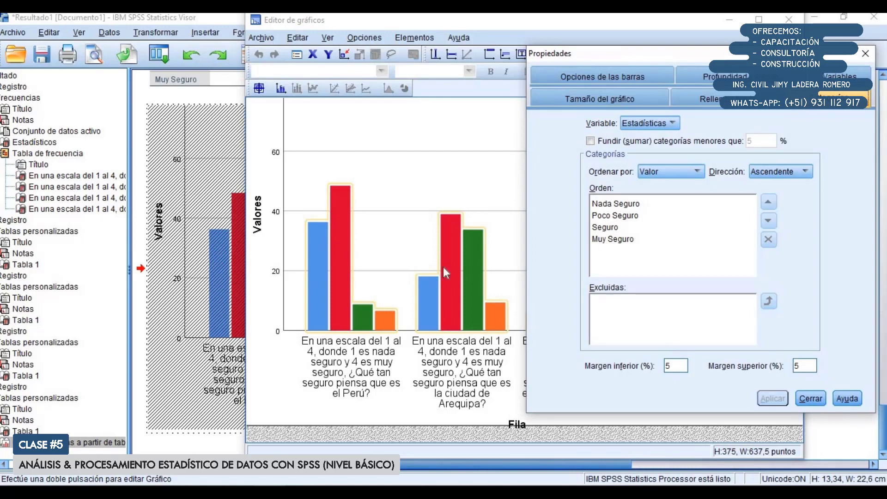
{"action": "left_click_drag", "start_coordinate": [671, 60], "coordinate": [594, 48]}
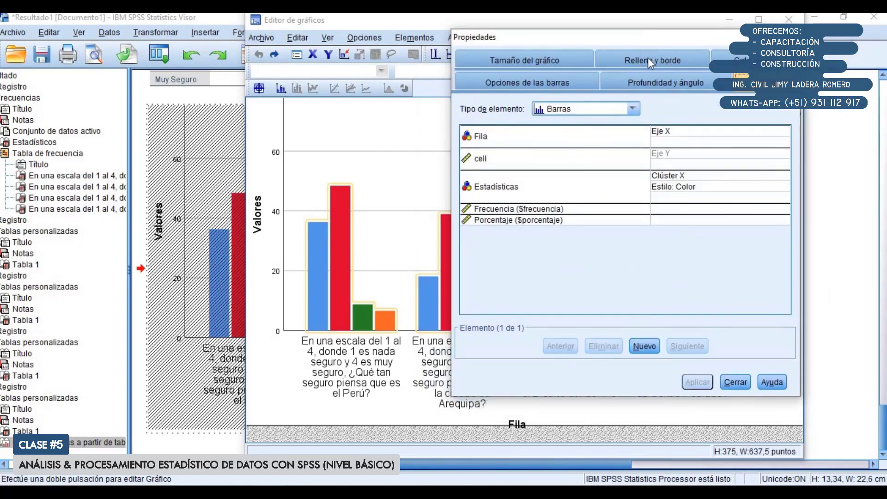
Examine the bars' depth and angle, fill and border, category and variable properties
{"action": "left_click", "coordinate": [667, 81]}
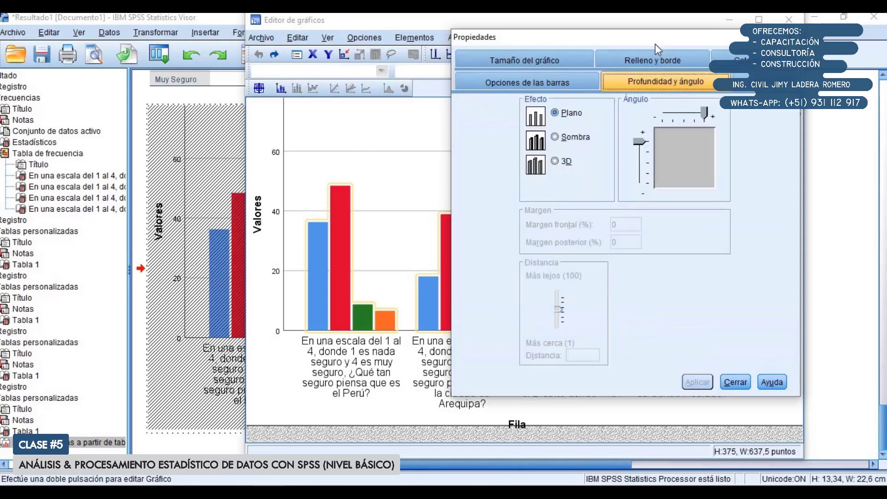
{"action": "left_click", "coordinate": [537, 62]}
{"action": "left_click", "coordinate": [629, 81]}
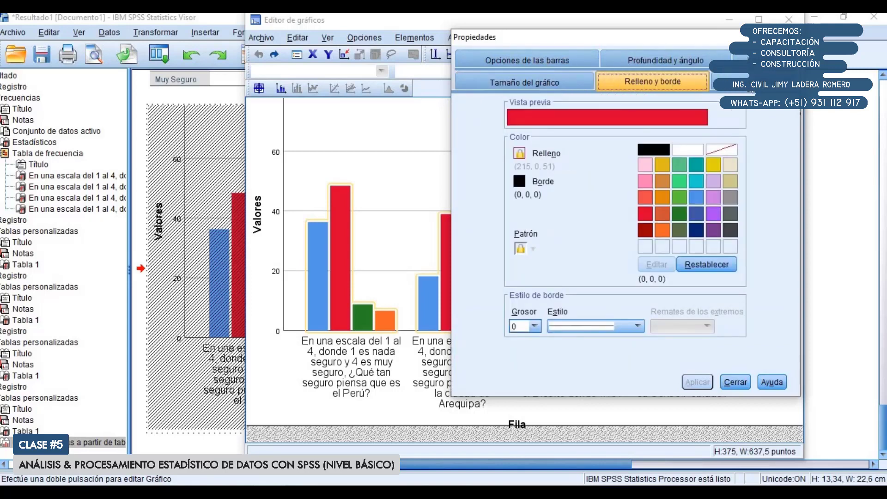
{"action": "left_click", "coordinate": [728, 83]}
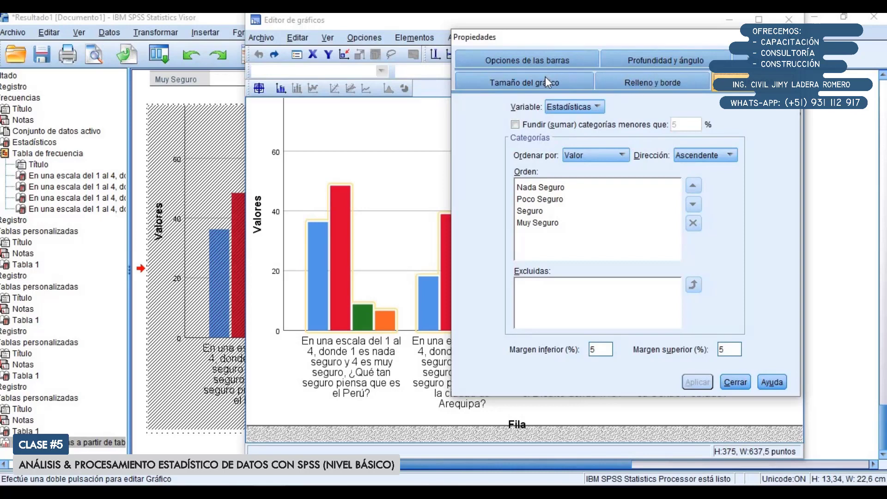
{"action": "left_click", "coordinate": [546, 62]}
{"action": "left_click", "coordinate": [646, 82]}
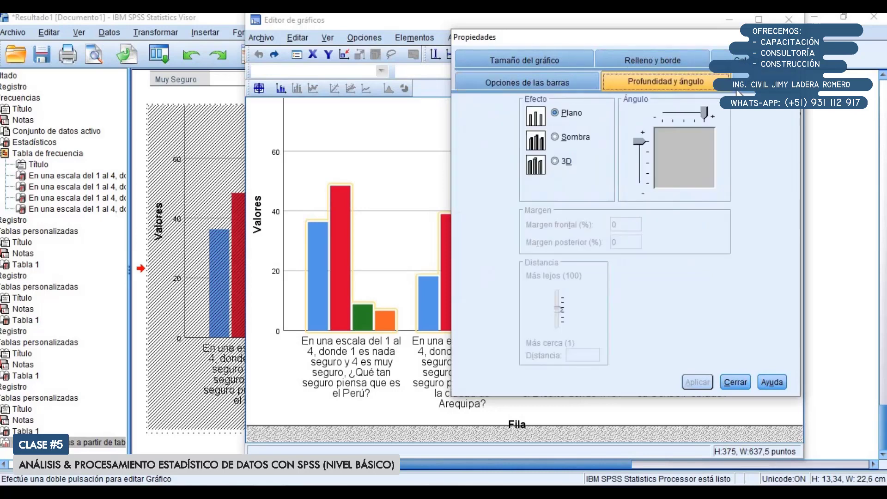
{"action": "left_click", "coordinate": [740, 82]}
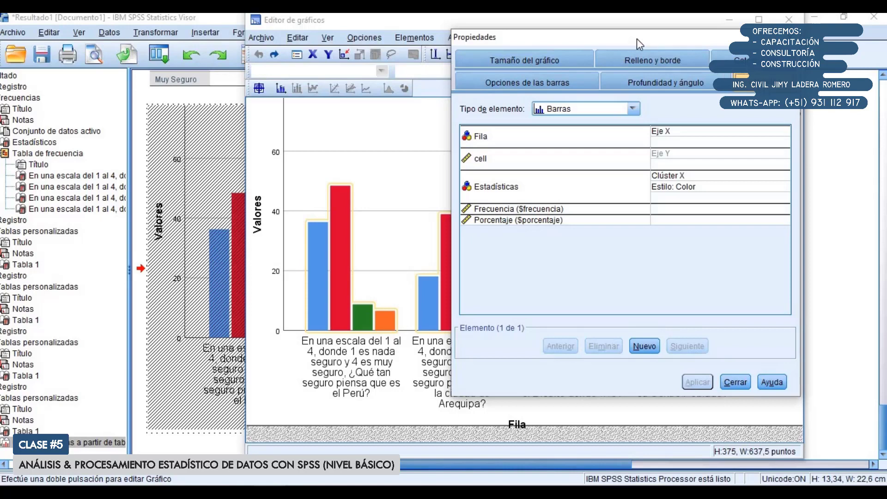
Change the Estadísticas variable's role to Pila to stack the bars, apply the change and close the properties
{"action": "left_click_drag", "start_coordinate": [637, 44], "coordinate": [645, 44]}
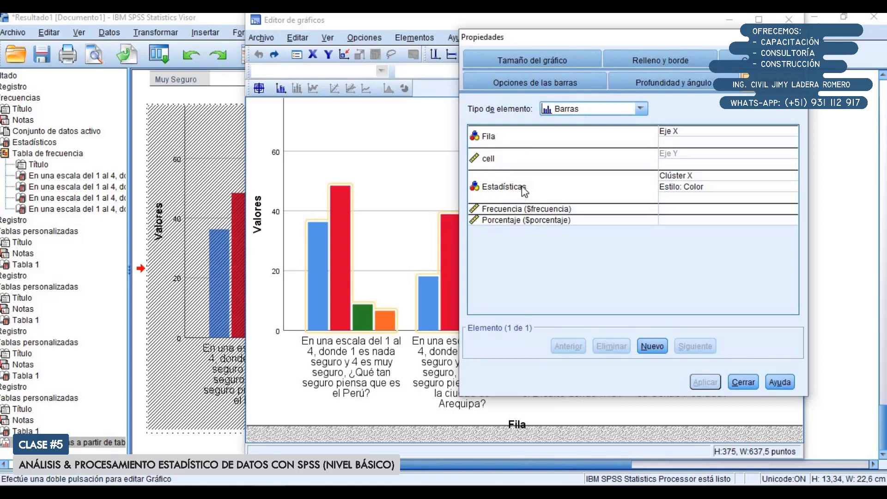
{"action": "left_click", "coordinate": [499, 193]}
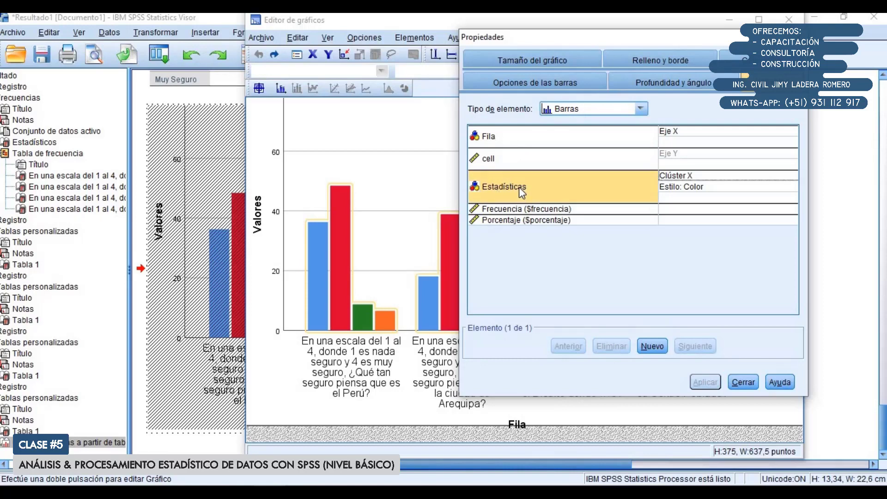
{"action": "left_click", "coordinate": [675, 176]}
{"action": "left_click", "coordinate": [675, 177]}
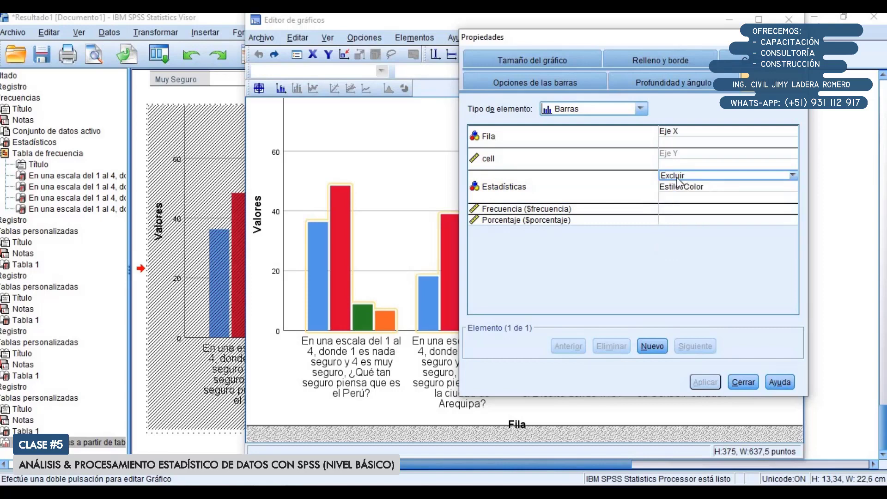
{"action": "left_click", "coordinate": [675, 177]}
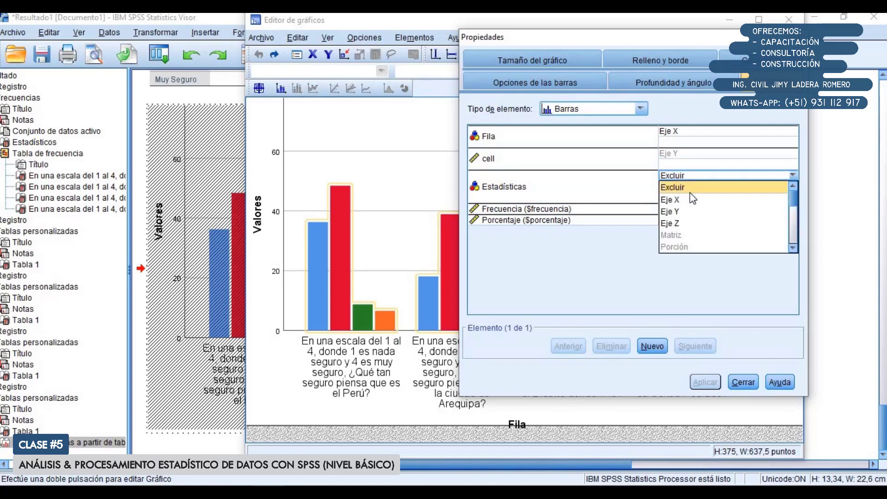
{"action": "scroll", "coordinate": [692, 194], "scroll_direction": "down", "scroll_amount": 2}
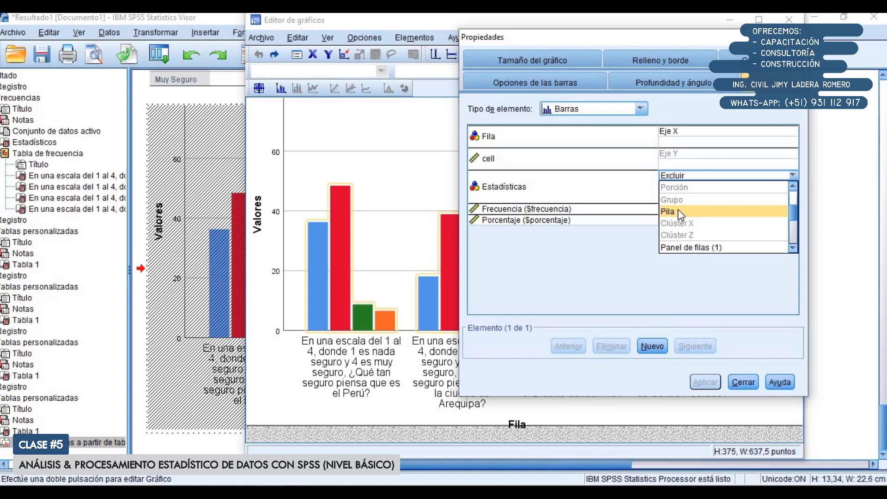
{"action": "left_click", "coordinate": [678, 212]}
{"action": "left_click", "coordinate": [693, 383]}
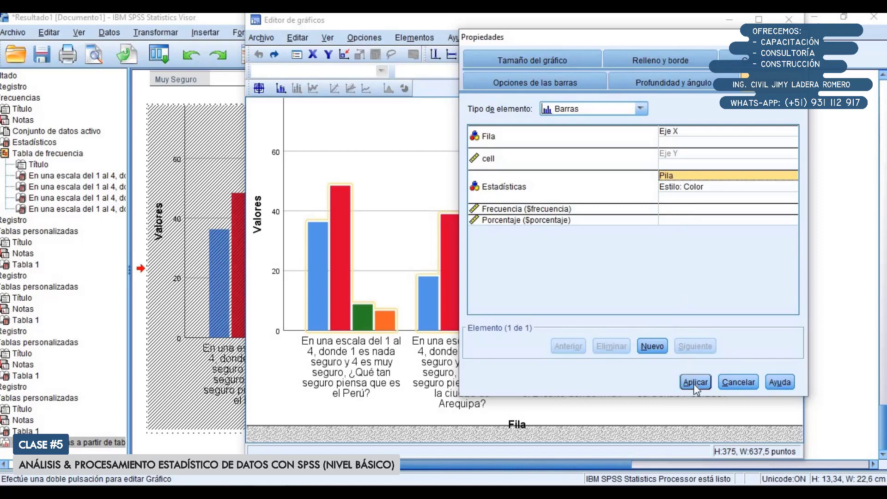
{"action": "left_click", "coordinate": [696, 383]}
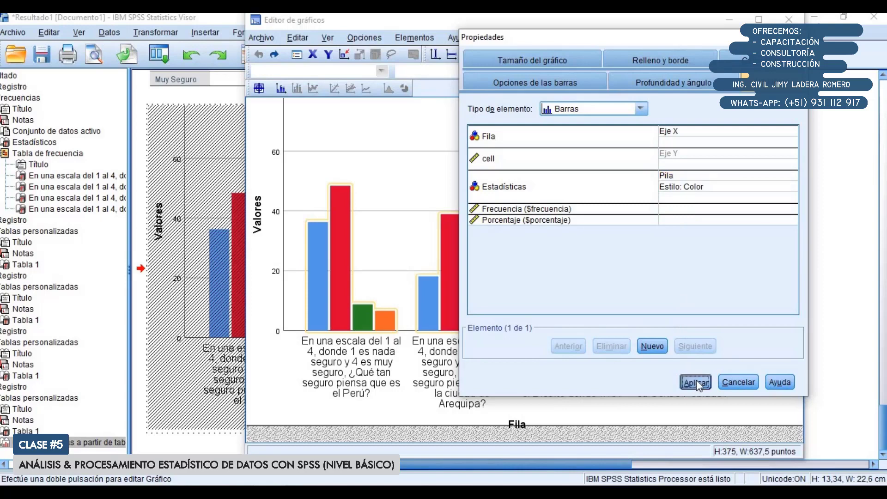
{"action": "left_click", "coordinate": [744, 382]}
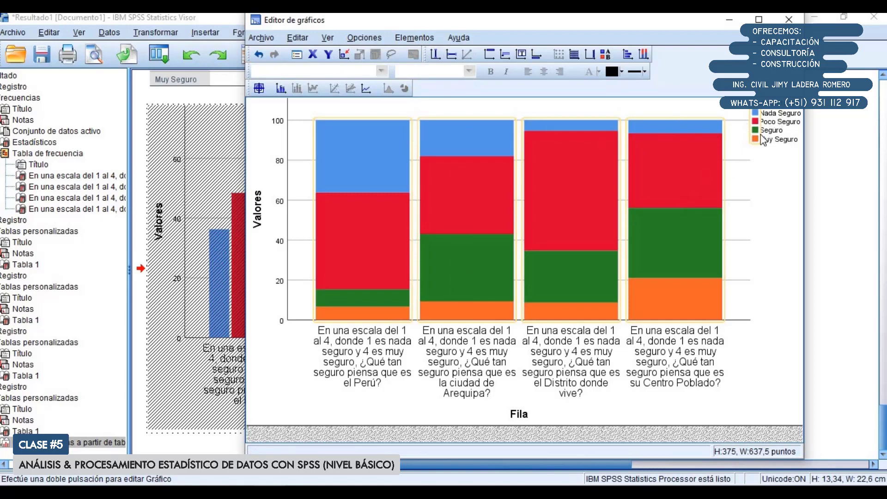
{"action": "left_click", "coordinate": [421, 39]}
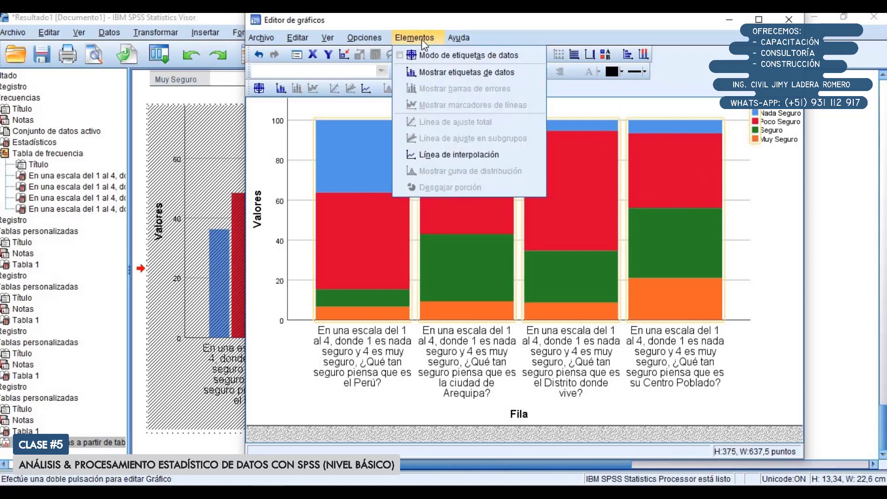
{"action": "left_click", "coordinate": [463, 74]}
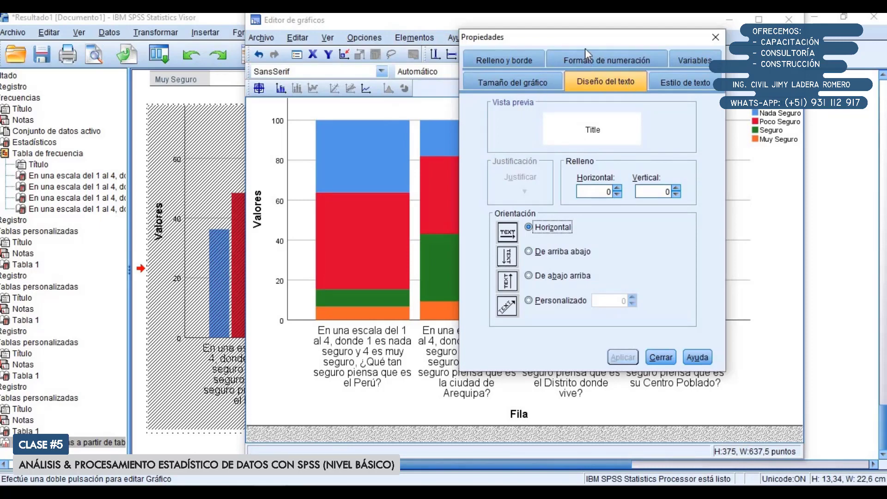
{"action": "left_click_drag", "start_coordinate": [515, 34], "coordinate": [316, 57]}
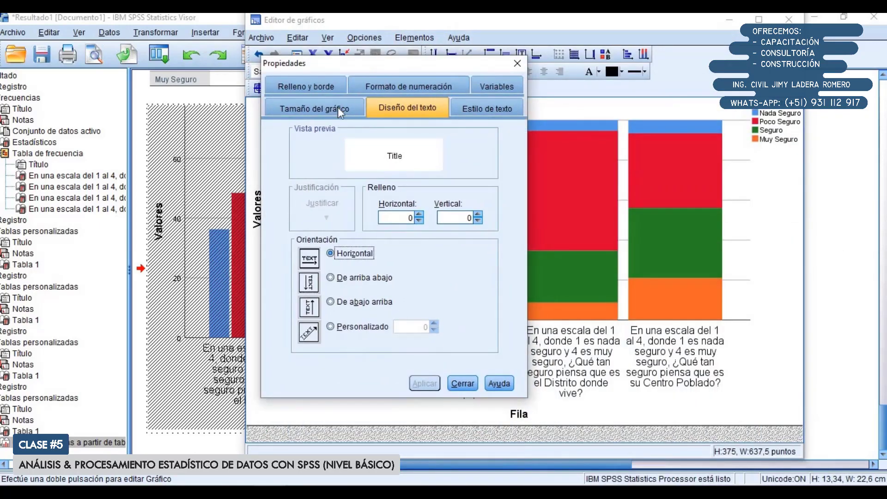
{"action": "left_click", "coordinate": [352, 109]}
{"action": "left_click", "coordinate": [317, 88]}
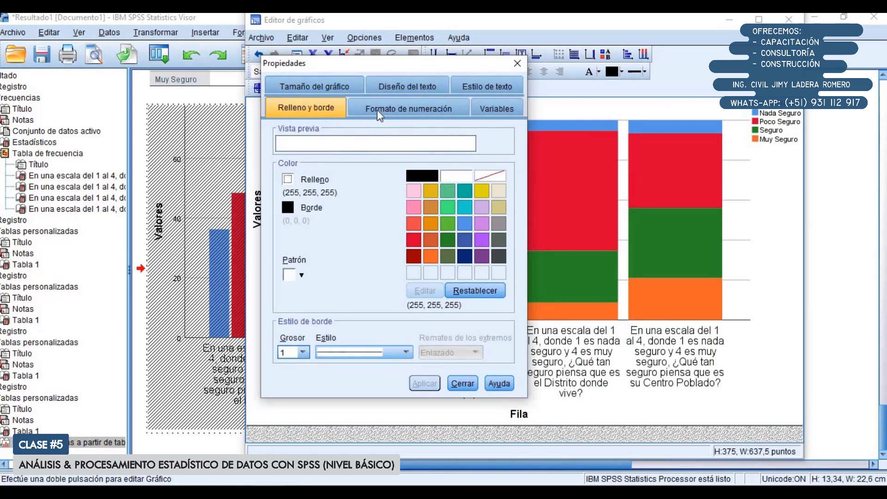
{"action": "left_click", "coordinate": [401, 109]}
{"action": "left_click", "coordinate": [494, 108]}
{"action": "left_click", "coordinate": [518, 63]}
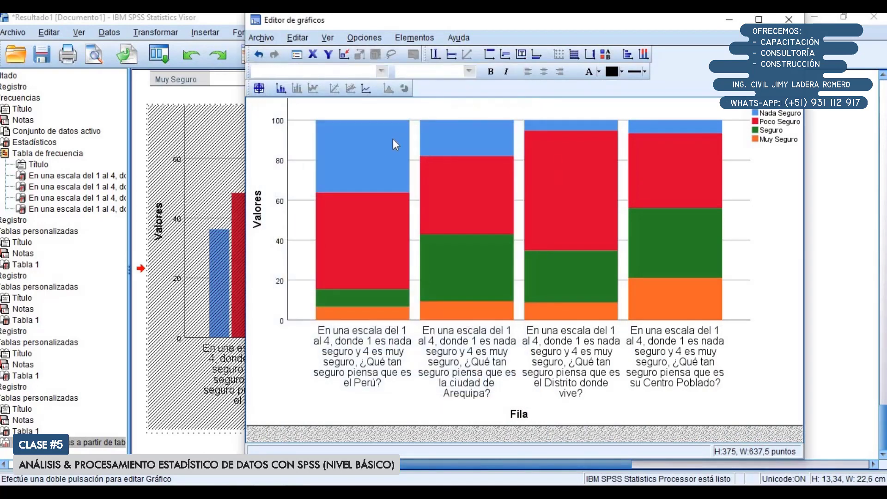
Select all the stacked bars, show their data labels with the Recuento values and close the label properties
{"action": "left_click", "coordinate": [386, 146]}
{"action": "left_click", "coordinate": [414, 37]}
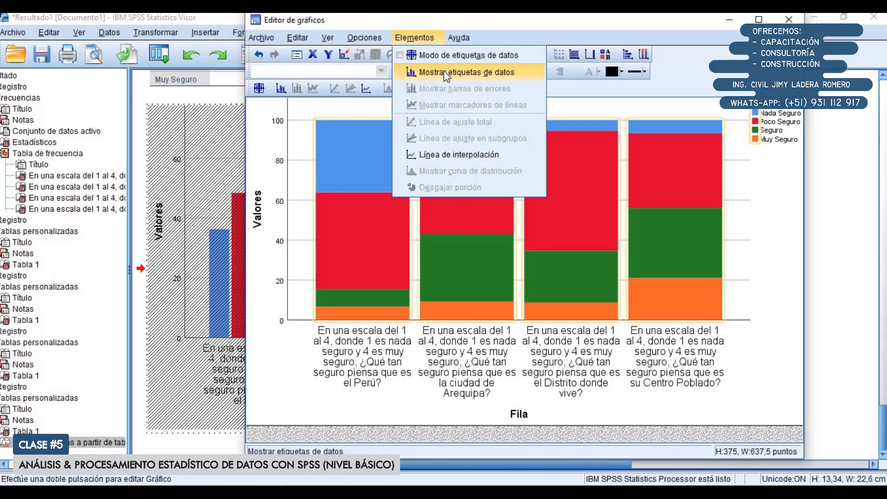
{"action": "left_click", "coordinate": [446, 72]}
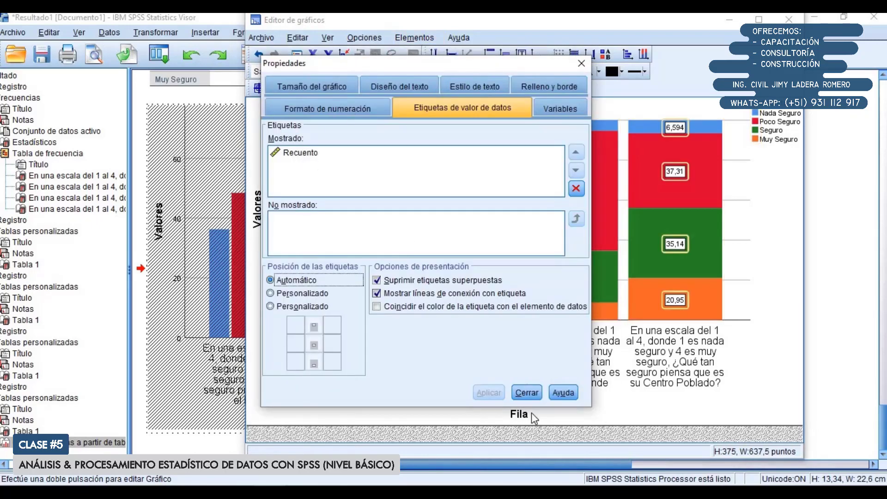
{"action": "left_click", "coordinate": [526, 393]}
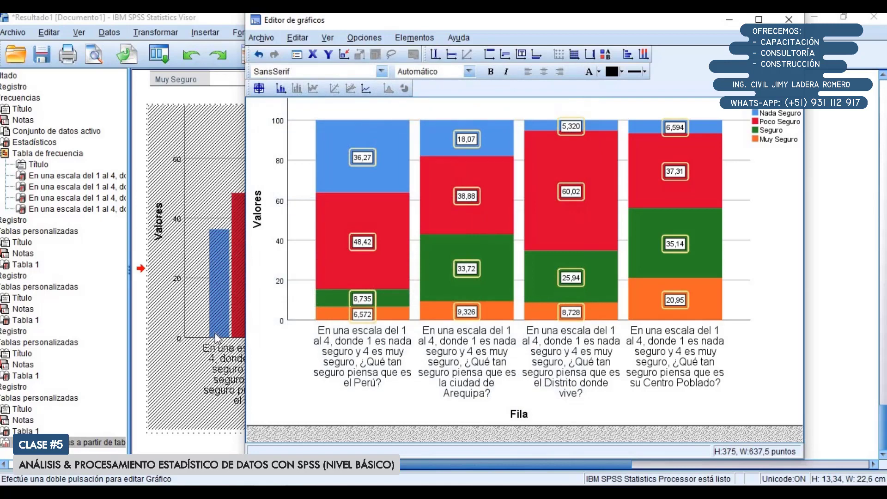
{"action": "scroll", "coordinate": [234, 261], "scroll_direction": "up", "scroll_amount": 3}
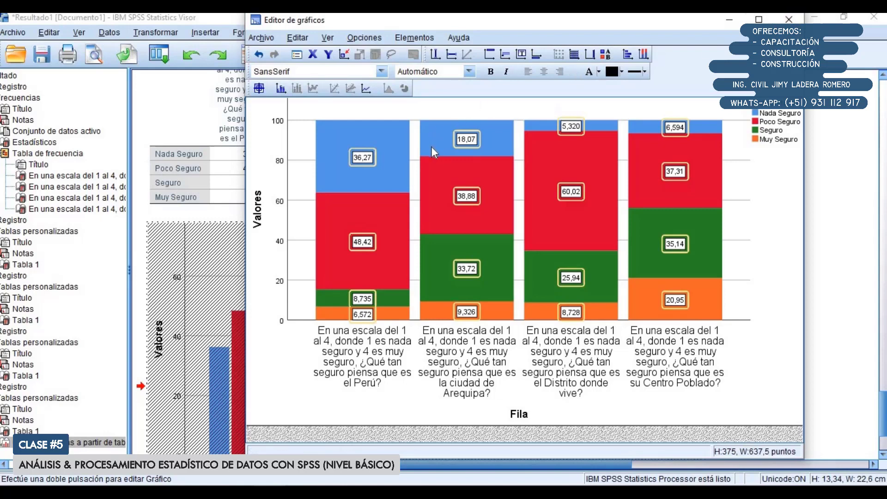
Open the properties of the stacked bars and set the bar width to 70%, applying the change
{"action": "double_click", "coordinate": [387, 209]}
{"action": "left_click_drag", "start_coordinate": [371, 61], "coordinate": [119, 27]}
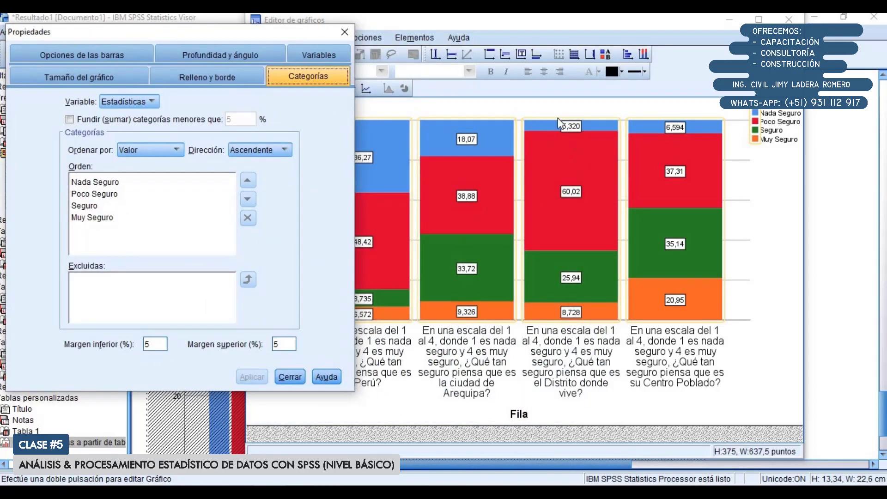
{"action": "left_click", "coordinate": [231, 76]}
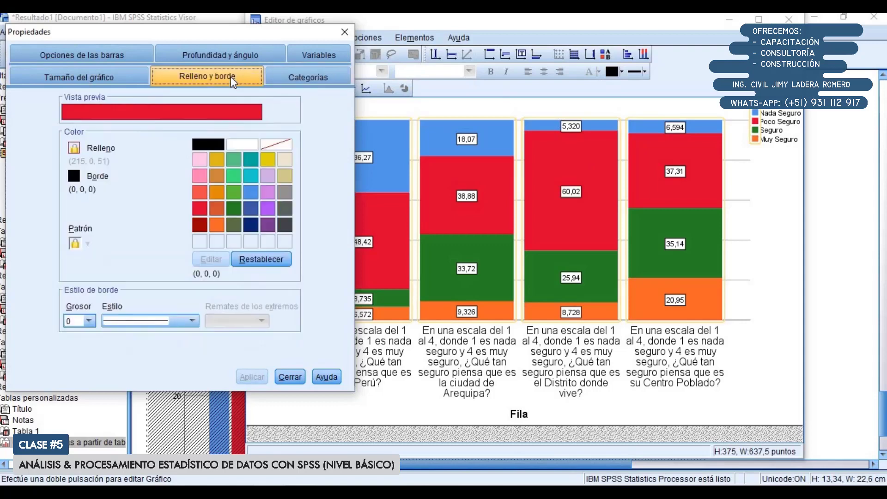
{"action": "left_click", "coordinate": [111, 77]}
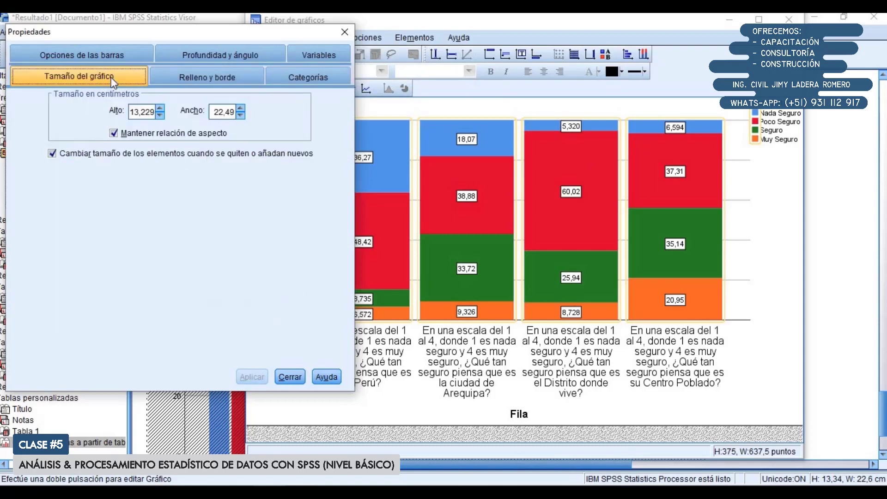
{"action": "left_click", "coordinate": [221, 56]}
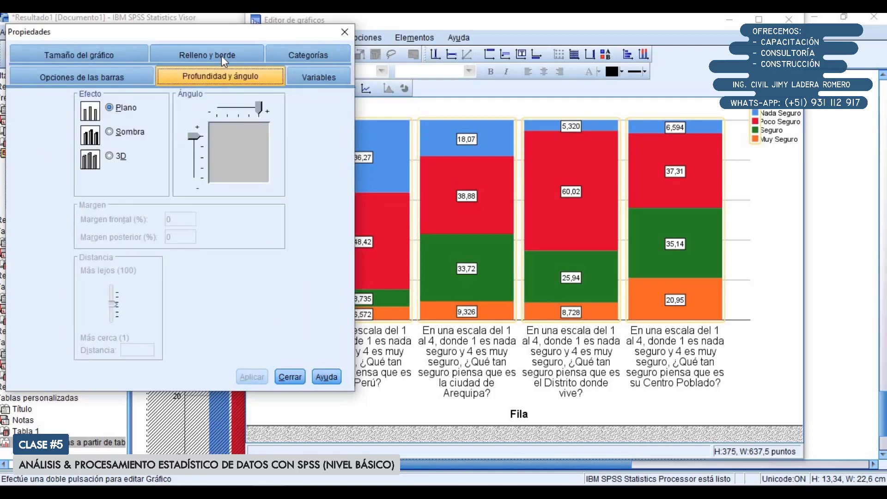
{"action": "left_click", "coordinate": [106, 76]}
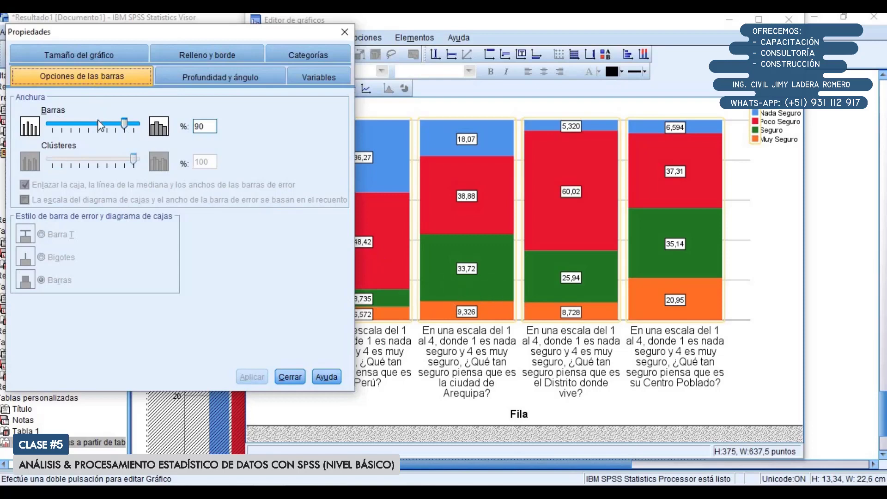
{"action": "left_click_drag", "start_coordinate": [124, 124], "coordinate": [107, 132]}
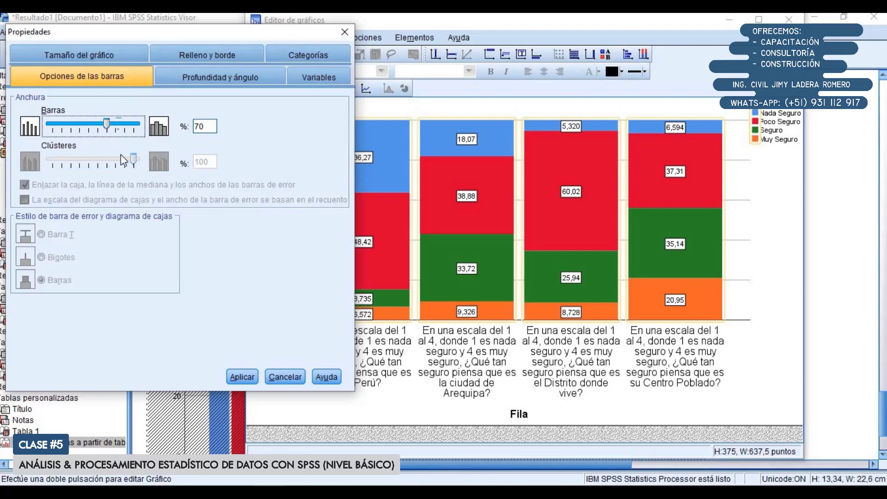
{"action": "left_click", "coordinate": [243, 376]}
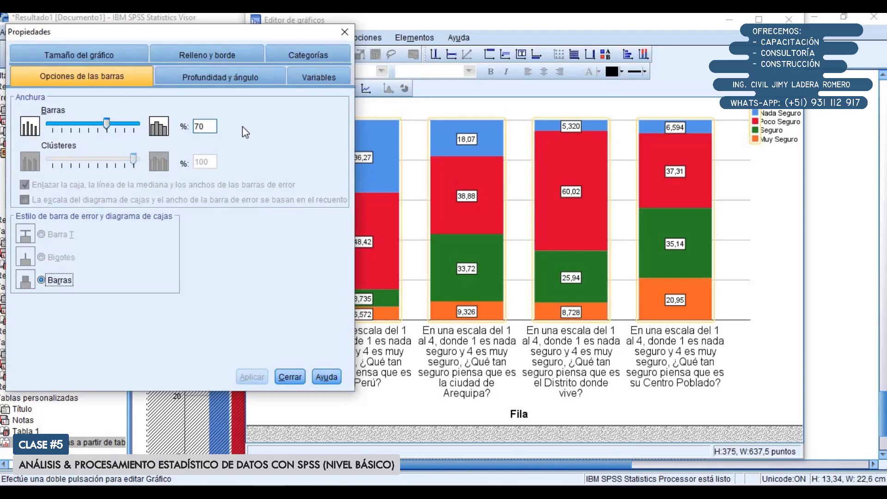
Select only the Nada Seguro segments and apply a red fill (215, 0, 51) to them
{"action": "left_click", "coordinate": [383, 147]}
{"action": "left_click", "coordinate": [383, 153]}
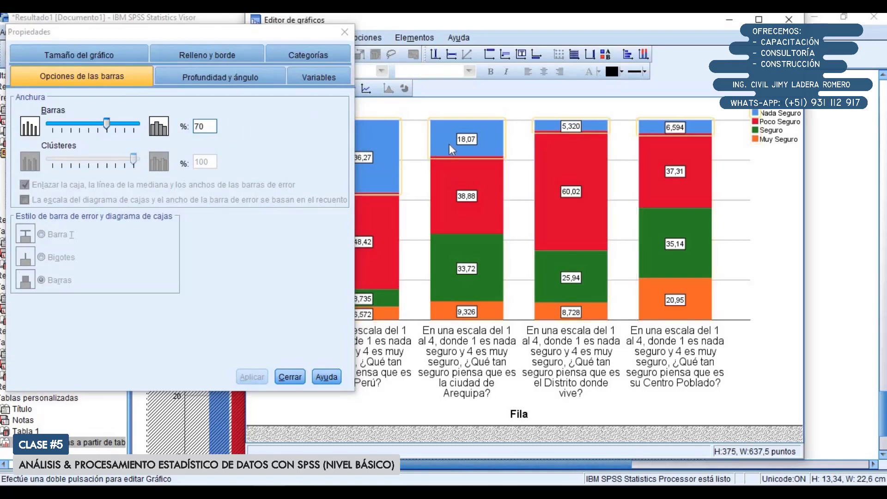
{"action": "left_click", "coordinate": [213, 53]}
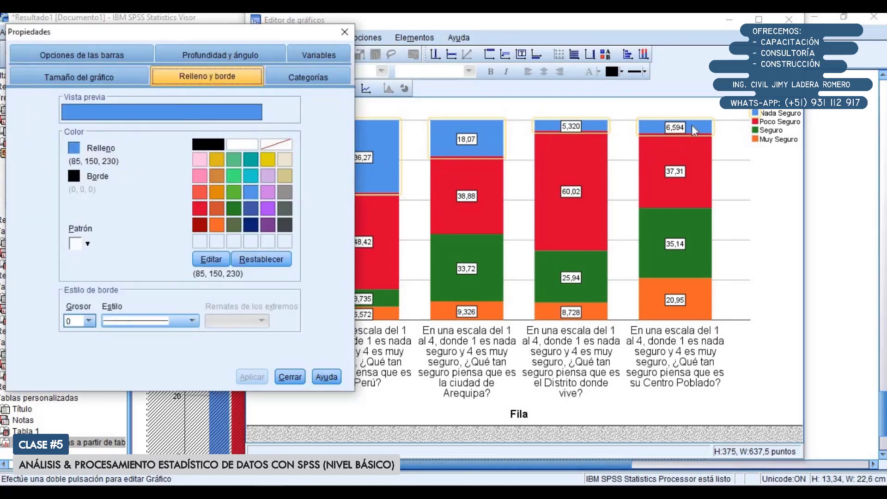
{"action": "left_click", "coordinate": [201, 210]}
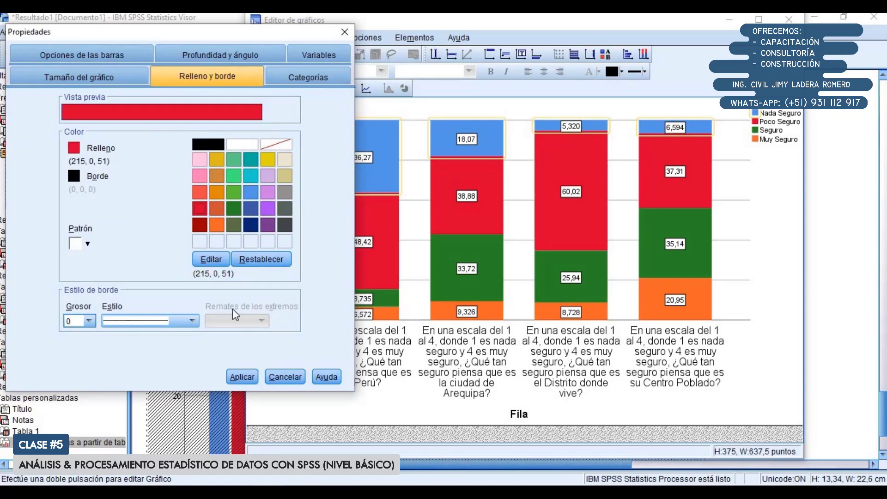
{"action": "left_click", "coordinate": [250, 374]}
Select the Poco Seguro segments and apply an orange fill (243, 103, 42) to them
{"action": "left_click", "coordinate": [443, 209]}
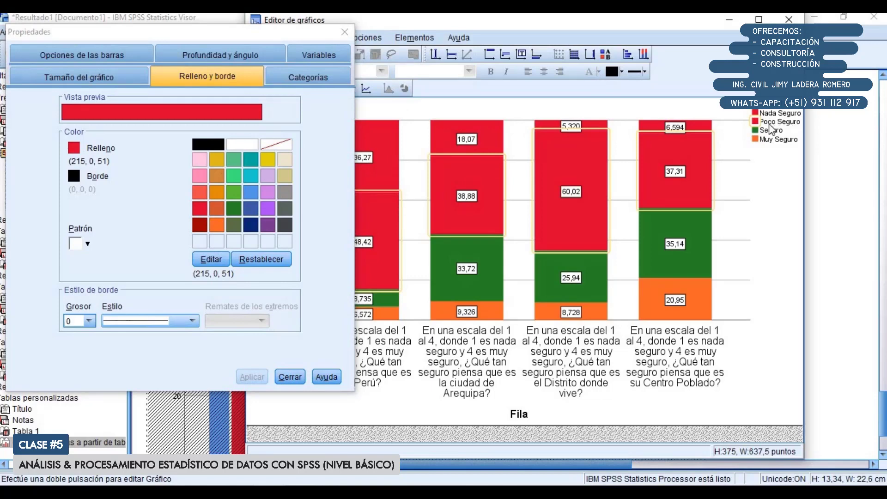
{"action": "left_click", "coordinate": [200, 175]}
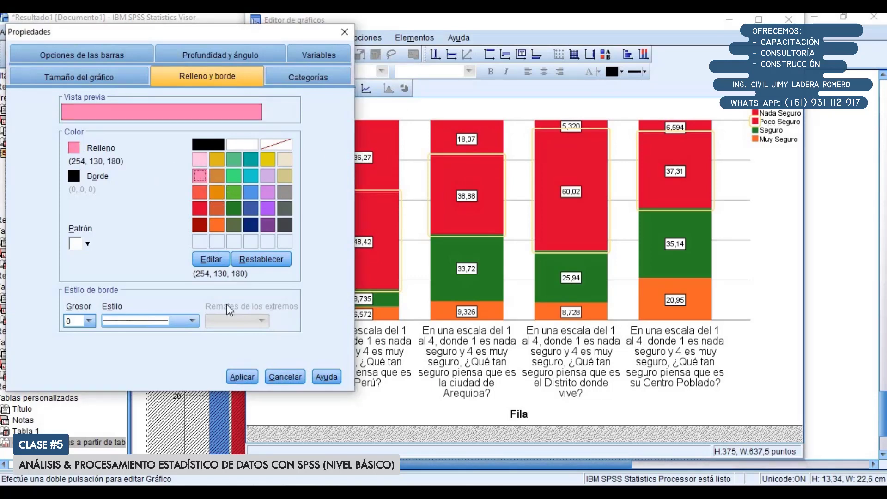
{"action": "left_click", "coordinate": [242, 377]}
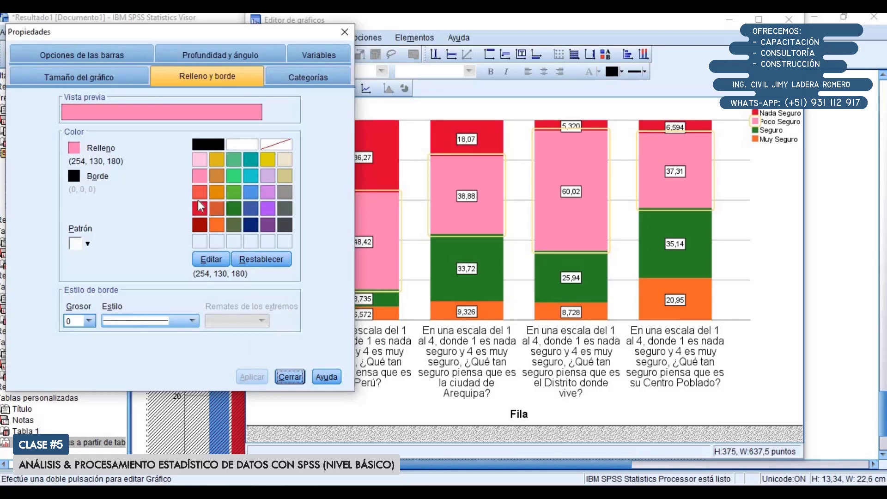
{"action": "left_click", "coordinate": [217, 225]}
{"action": "left_click", "coordinate": [257, 377]}
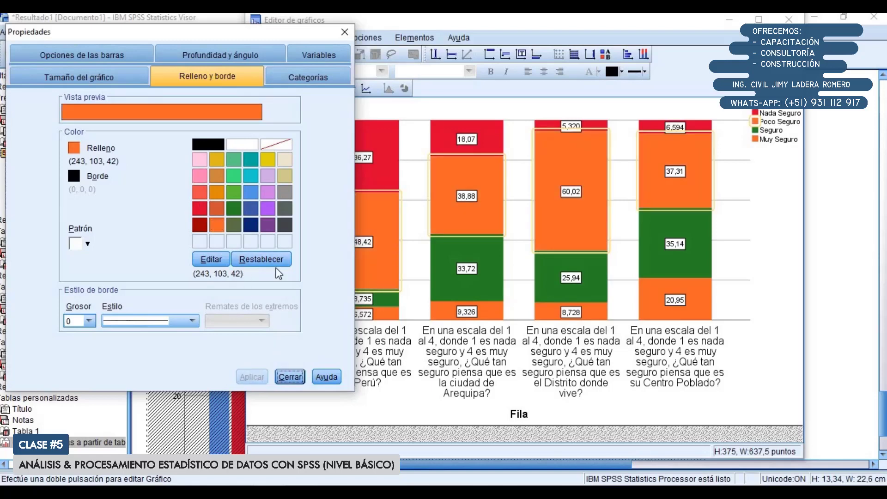
Select the Seguro segments and apply a yellow fill (227, 215, 16) to them
{"action": "left_click", "coordinate": [438, 255]}
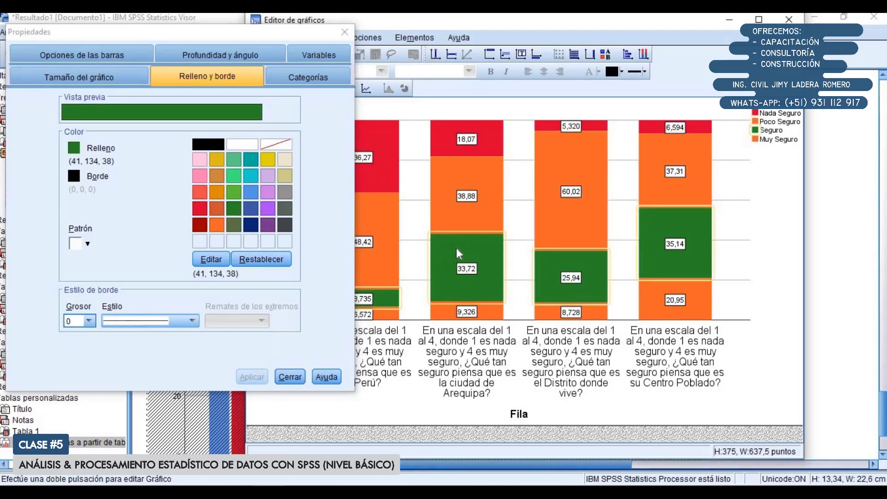
{"action": "left_click", "coordinate": [265, 160]}
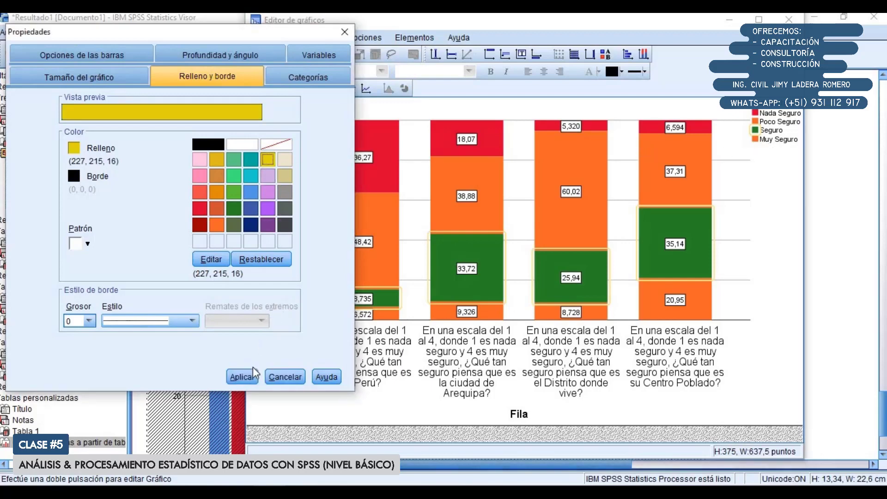
{"action": "left_click", "coordinate": [244, 377]}
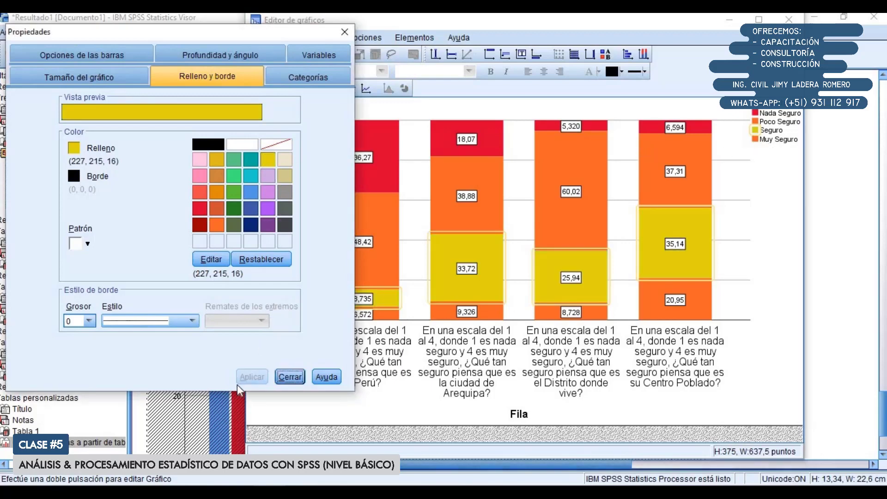
Select the Muy Seguro segments and apply a green fill (95, 195, 56) to them
{"action": "left_click", "coordinate": [443, 312]}
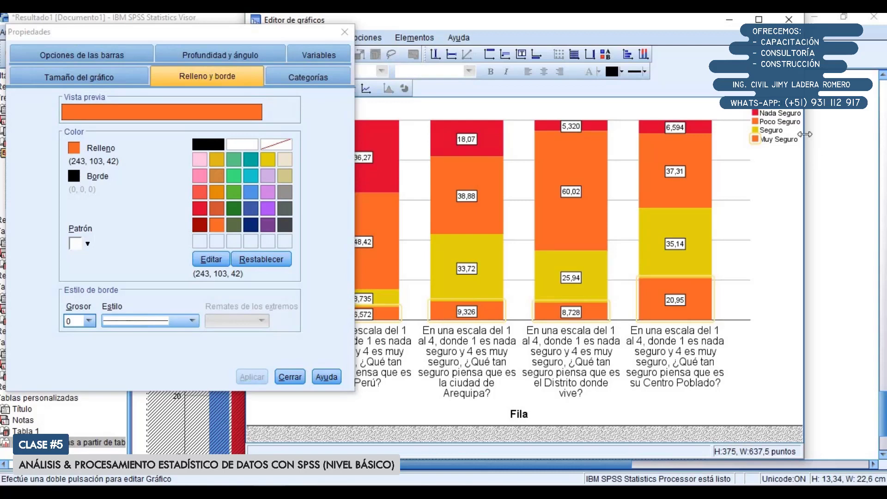
{"action": "left_click", "coordinate": [234, 160]}
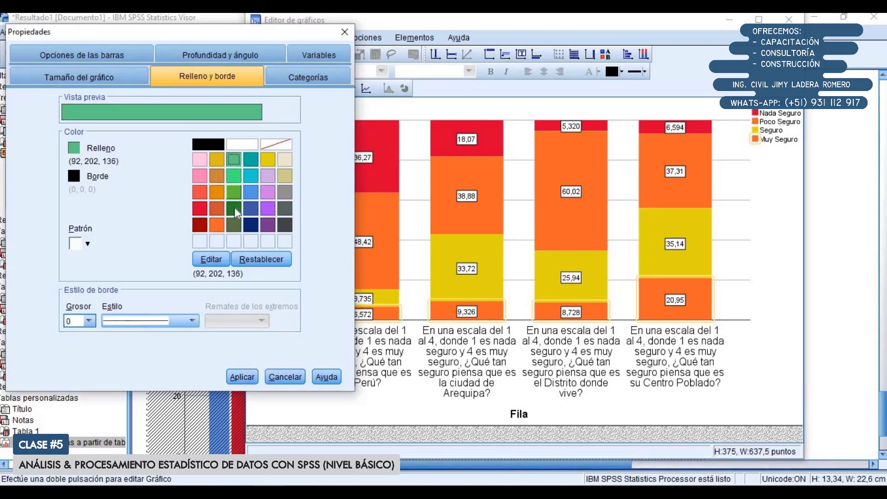
{"action": "left_click", "coordinate": [234, 192]}
{"action": "left_click", "coordinate": [242, 377]}
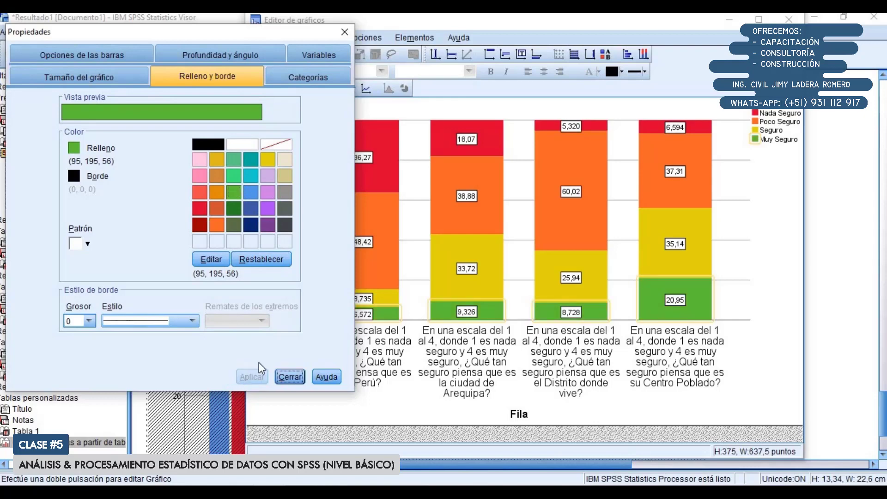
Close the properties and the chart editor, and bring the recoloured stacked chart into view in the output
{"action": "left_click", "coordinate": [288, 376]}
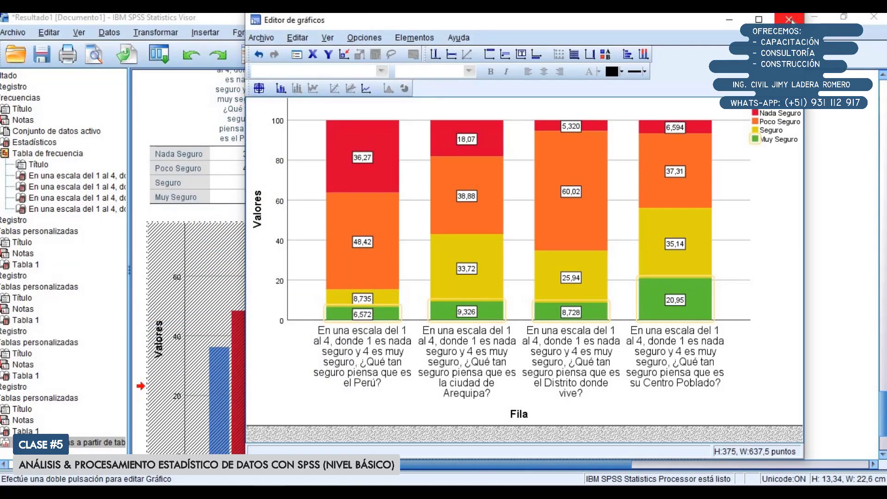
{"action": "left_click", "coordinate": [790, 19]}
{"action": "scroll", "coordinate": [462, 261], "scroll_direction": "down", "scroll_amount": 1}
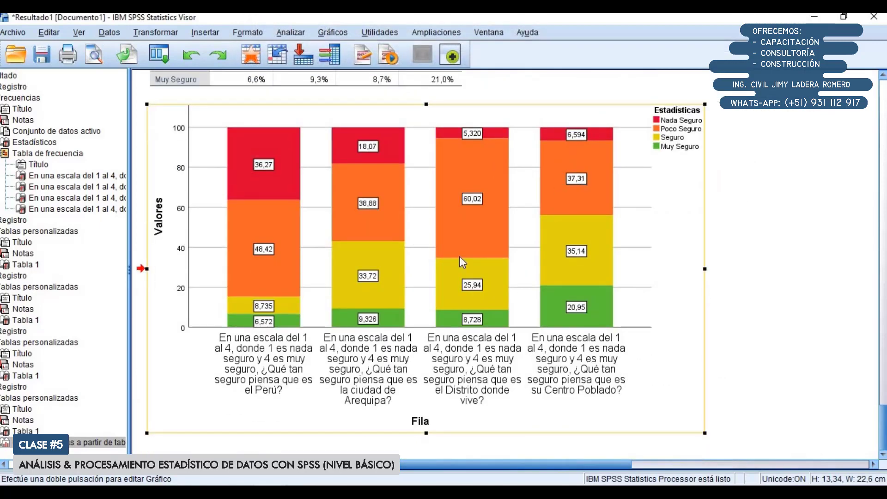
{"action": "scroll", "coordinate": [463, 262], "scroll_direction": "up", "scroll_amount": 3}
{"action": "scroll", "coordinate": [462, 278], "scroll_direction": "down", "scroll_amount": 3}
Switch to the Encuesta Seguridad Ciudadana.xlsx workbook in Excel, reduce both windows from full size and offset them to compare the charts
{"action": "left_click", "coordinate": [366, 492]}
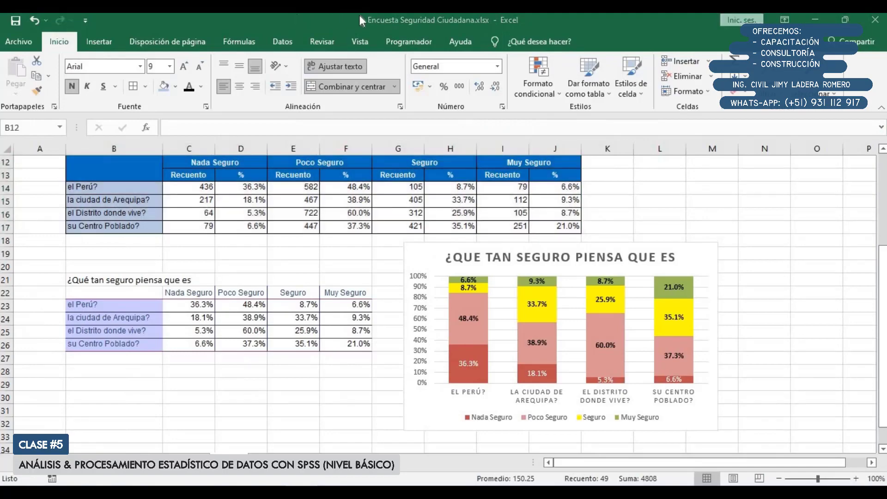
{"action": "double_click", "coordinate": [345, 21]}
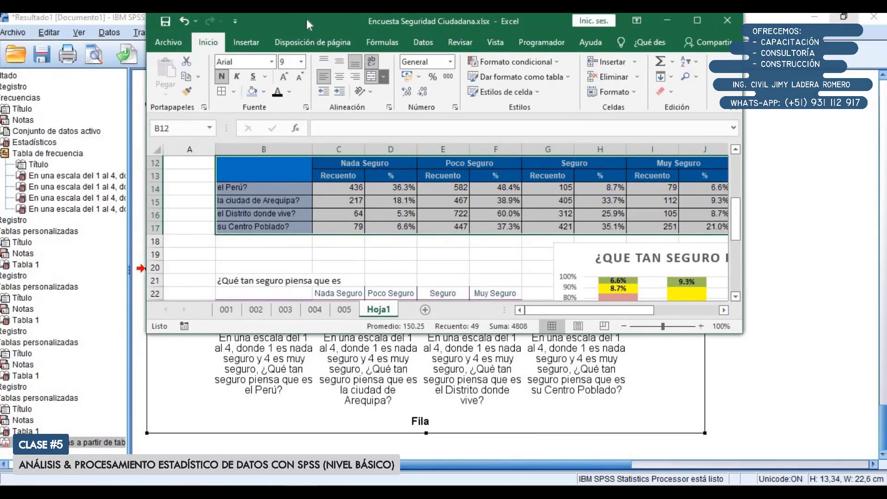
{"action": "left_click_drag", "start_coordinate": [308, 24], "coordinate": [535, 30]}
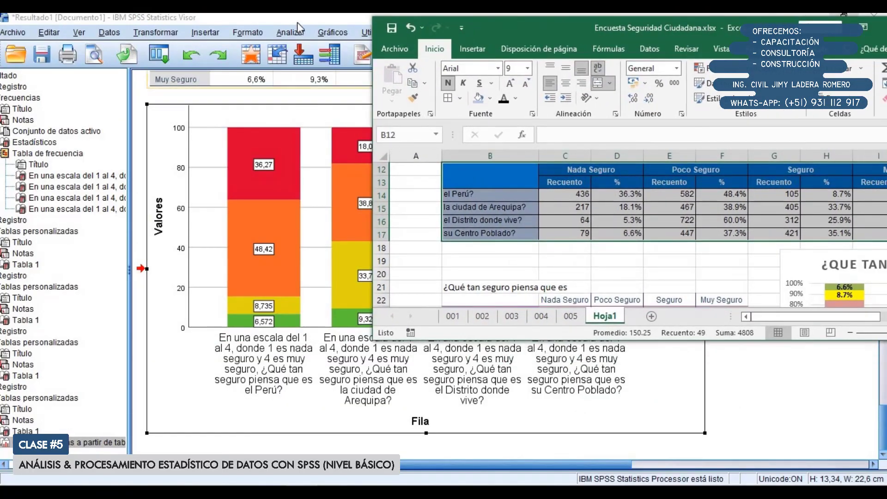
{"action": "left_click_drag", "start_coordinate": [297, 23], "coordinate": [141, 18]}
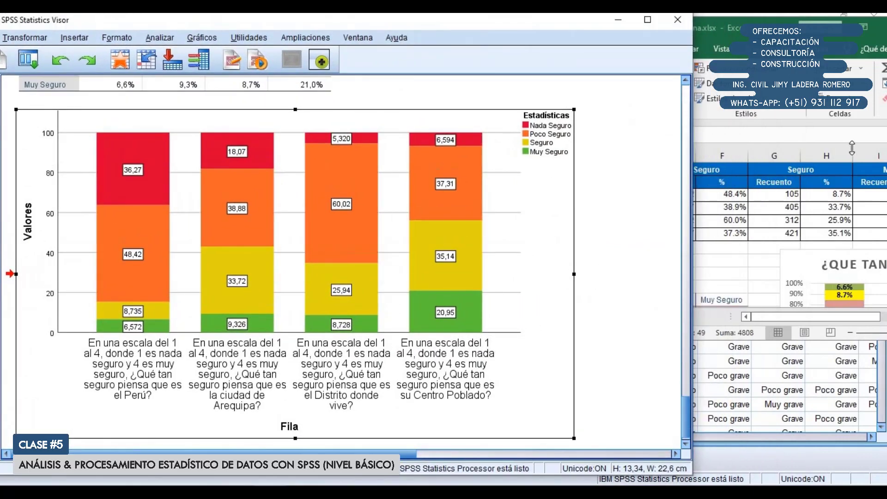
Compare the Excel and SPSS stacked charts window by window, then restore the SPSS output to full size and review its percentage table
{"action": "left_click", "coordinate": [810, 208]}
{"action": "left_click_drag", "start_coordinate": [767, 342], "coordinate": [822, 444]}
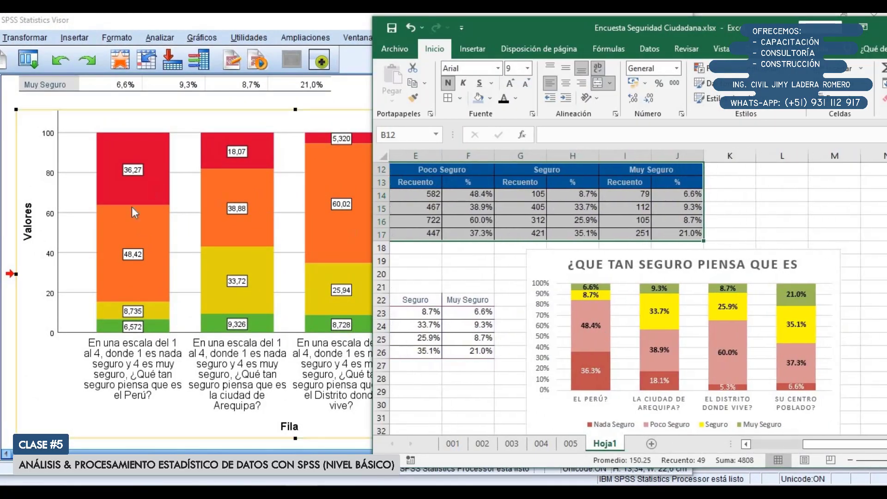
{"action": "left_click", "coordinate": [267, 21]}
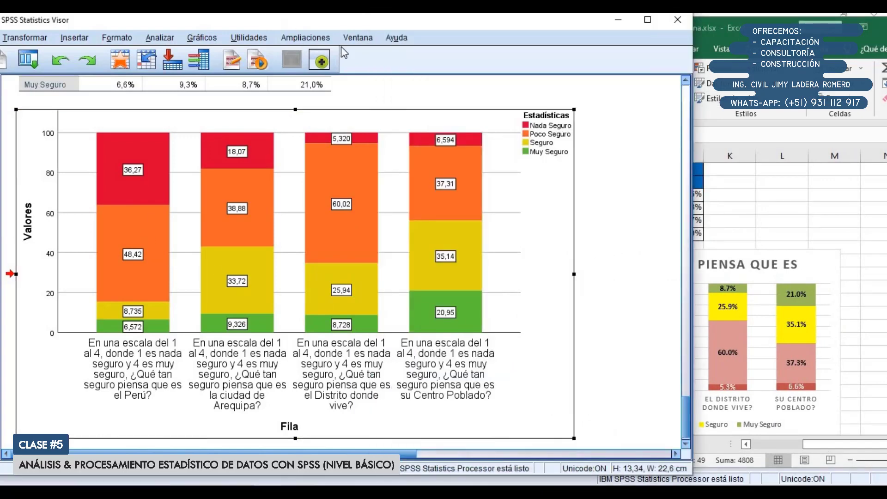
{"action": "double_click", "coordinate": [440, 24]}
{"action": "scroll", "coordinate": [440, 230], "scroll_direction": "up", "scroll_amount": 3}
{"action": "scroll", "coordinate": [442, 230], "scroll_direction": "up", "scroll_amount": 3}
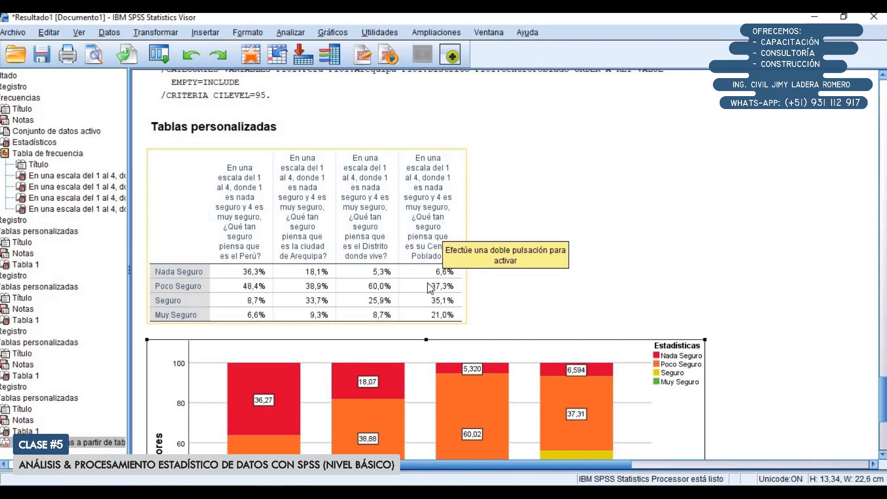
Switch to the Excel workbook at full size and examine the question 101 table B12:J17, including its Nada Seguro count and percentage columns
{"action": "left_click", "coordinate": [314, 492]}
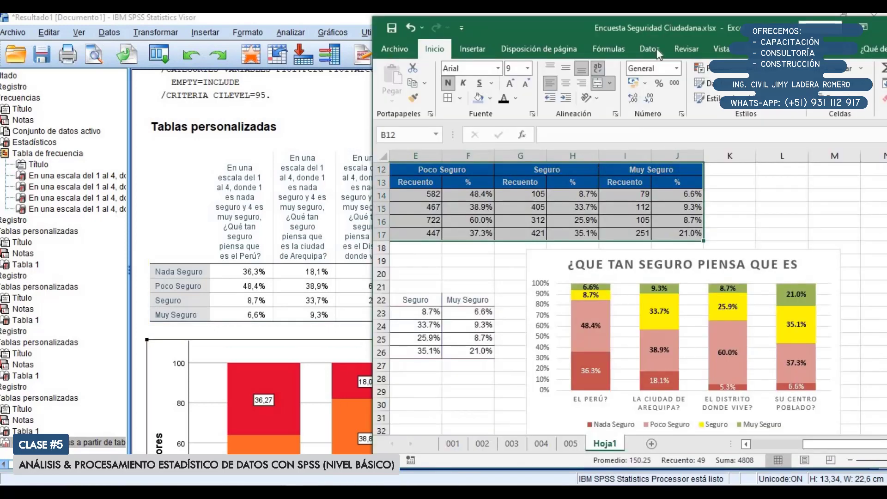
{"action": "double_click", "coordinate": [762, 28]}
{"action": "scroll", "coordinate": [458, 267], "scroll_direction": "up", "scroll_amount": 2}
{"action": "left_click", "coordinate": [459, 267]}
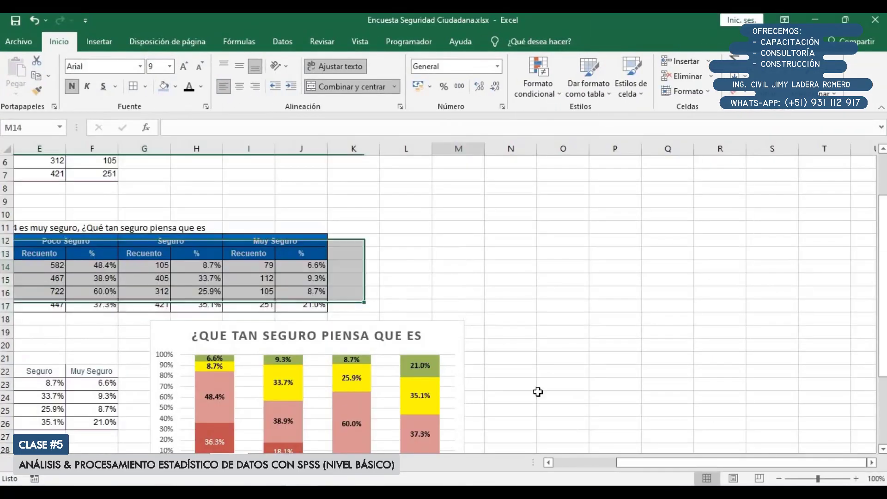
{"action": "left_click_drag", "start_coordinate": [627, 466], "coordinate": [509, 478]}
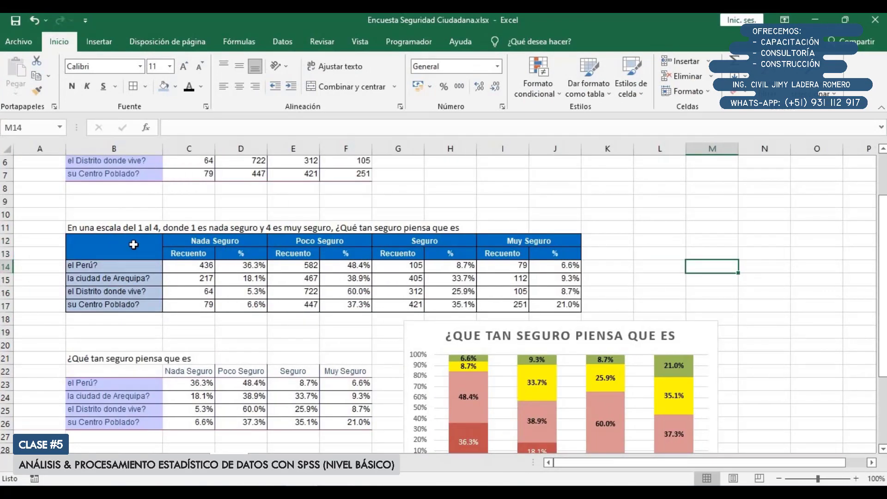
{"action": "left_click_drag", "start_coordinate": [127, 243], "coordinate": [602, 315]}
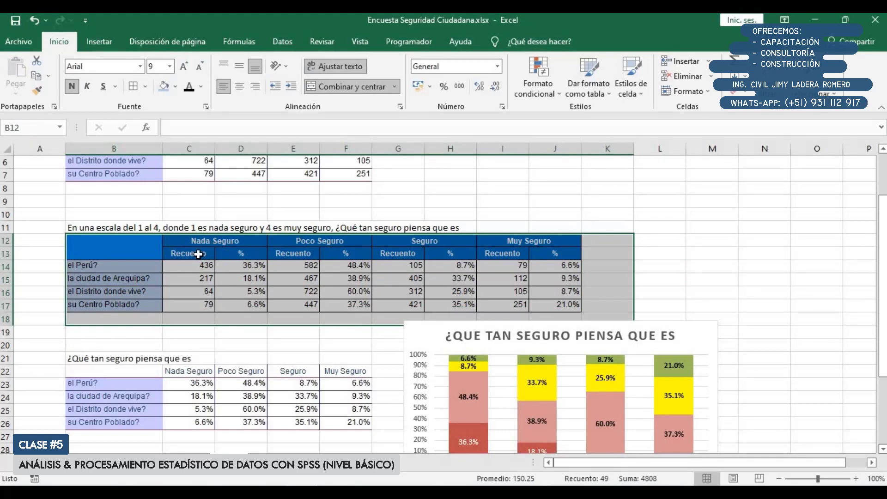
{"action": "left_click_drag", "start_coordinate": [197, 255], "coordinate": [192, 301]}
{"action": "left_click_drag", "start_coordinate": [239, 254], "coordinate": [242, 305]}
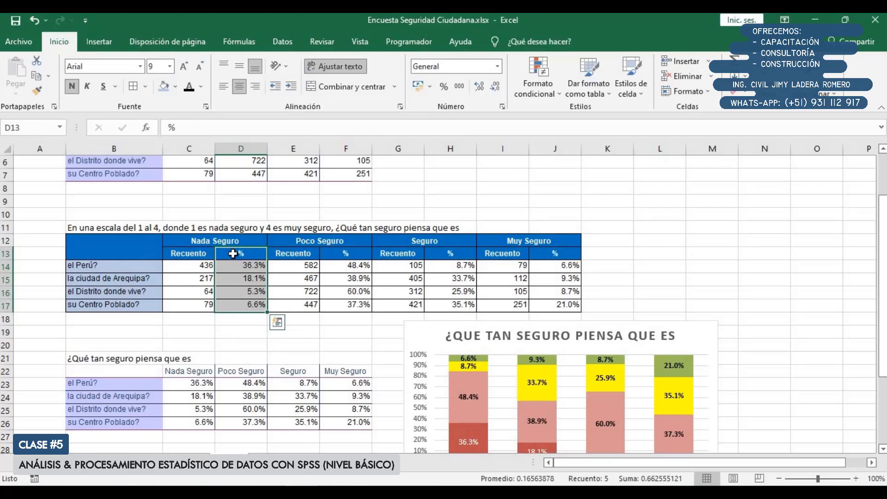
{"action": "scroll", "coordinate": [233, 254], "scroll_direction": "down", "scroll_amount": 1}
{"action": "left_click_drag", "start_coordinate": [116, 206], "coordinate": [566, 260]}
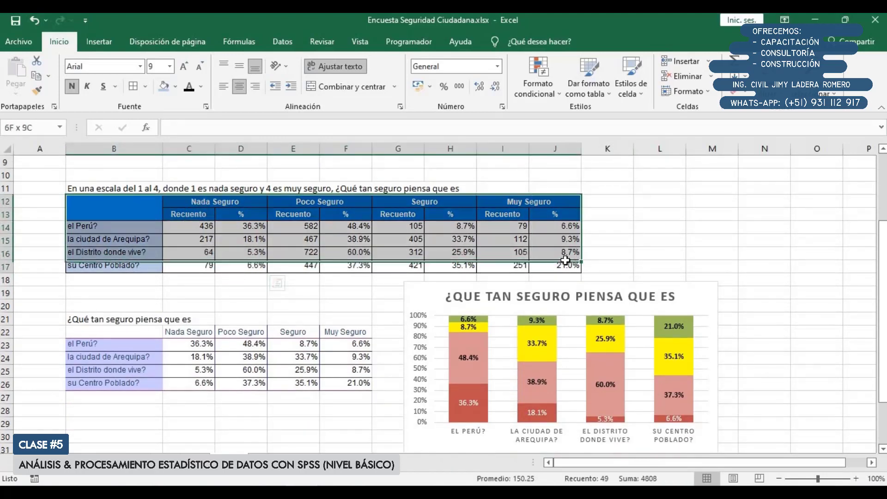
Shift the stacked chart slightly away from the tables and apply all borders to the percentage table B22:F26
{"action": "left_click", "coordinate": [442, 293]}
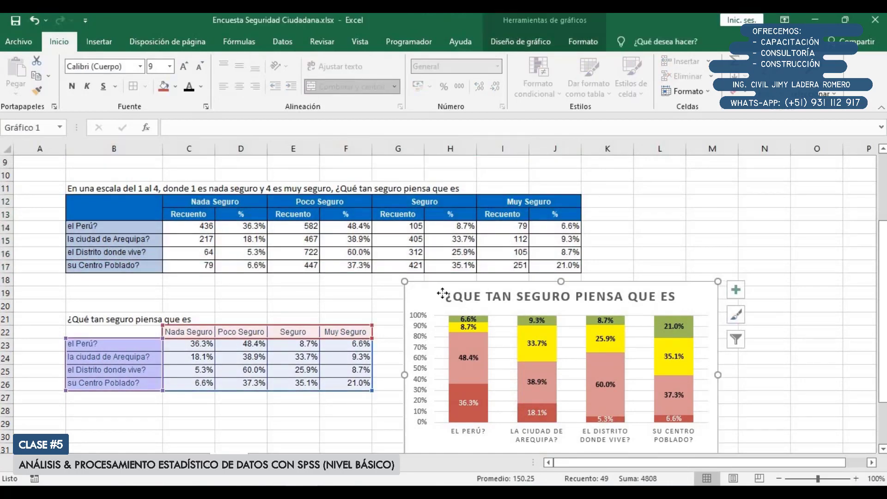
{"action": "left_click_drag", "start_coordinate": [442, 293], "coordinate": [456, 293]}
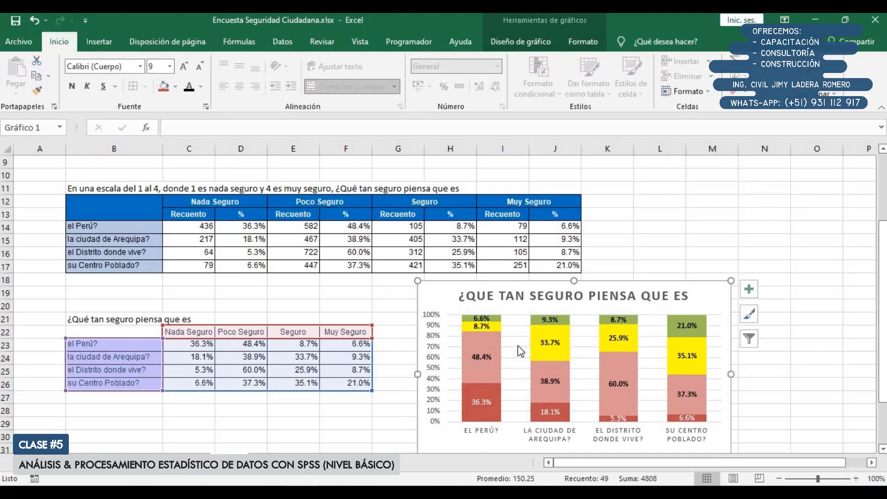
{"action": "left_click_drag", "start_coordinate": [120, 331], "coordinate": [359, 383]}
{"action": "left_click", "coordinate": [134, 87]}
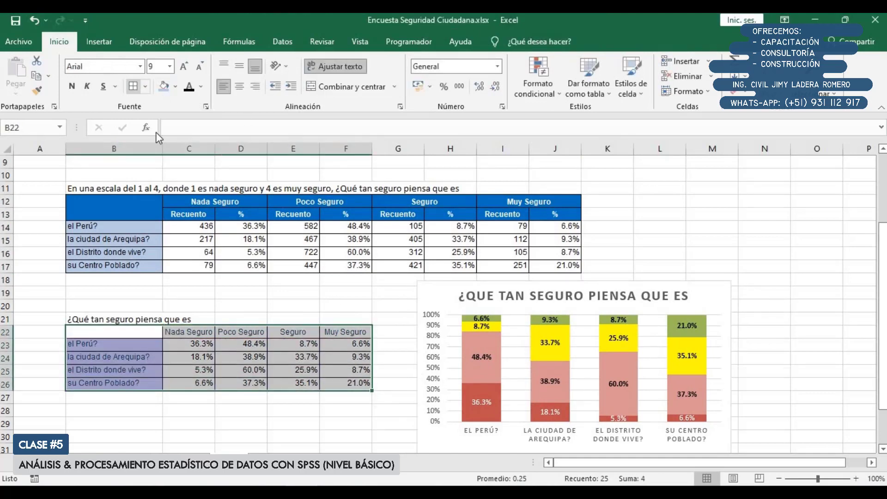
{"action": "left_click", "coordinate": [241, 332]}
Copy the formatting of the row labels B14:B17 onto the percentage table's row labels B23:B26
{"action": "left_click_drag", "start_coordinate": [141, 227], "coordinate": [138, 268]}
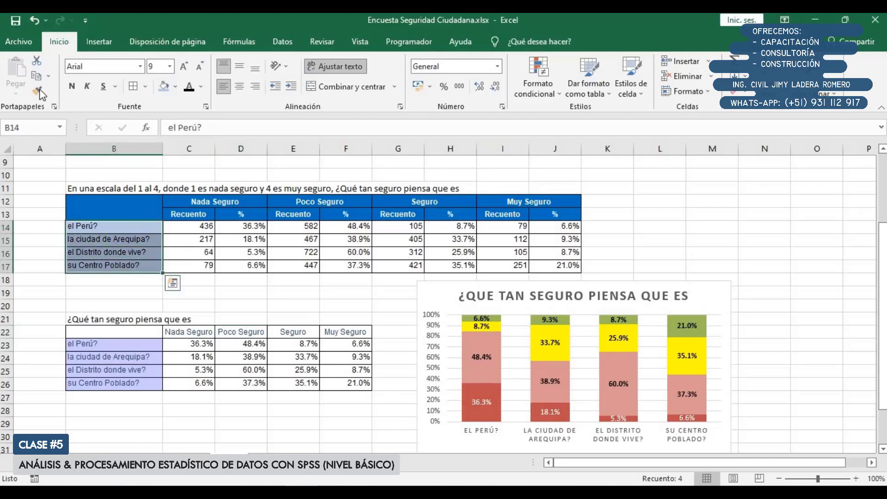
{"action": "left_click", "coordinate": [37, 91]}
{"action": "left_click_drag", "start_coordinate": [125, 385], "coordinate": [126, 387]}
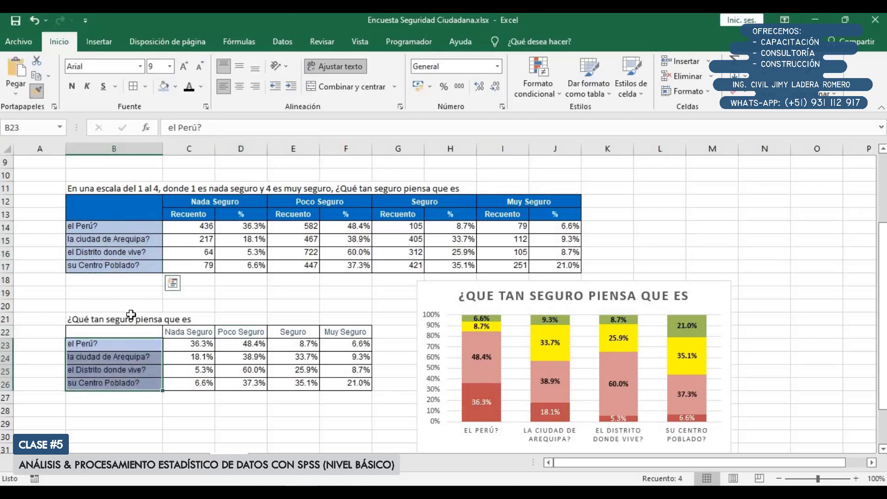
Copy the blue header formatting of cell C13 onto the percentage table's headers C22:F22 and its empty corner cell B22
{"action": "left_click", "coordinate": [190, 201]}
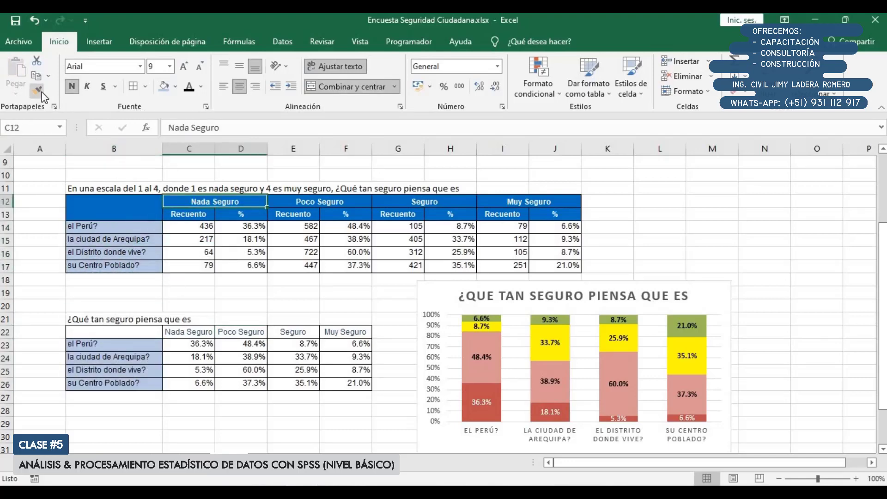
{"action": "left_click", "coordinate": [41, 92]}
{"action": "left_click", "coordinate": [41, 91]}
{"action": "left_click", "coordinate": [182, 215]}
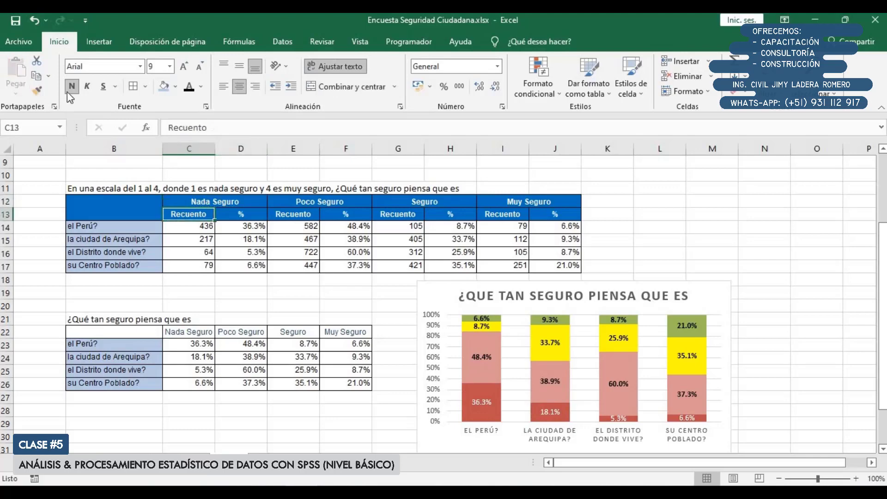
{"action": "left_click", "coordinate": [37, 90]}
{"action": "left_click_drag", "start_coordinate": [198, 332], "coordinate": [363, 332]}
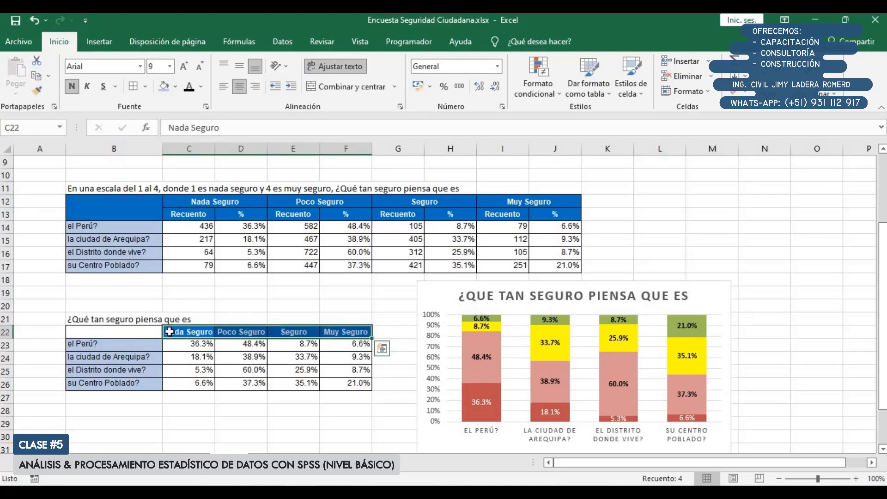
{"action": "left_click", "coordinate": [37, 91]}
{"action": "left_click", "coordinate": [117, 332]}
{"action": "left_click", "coordinate": [245, 408]}
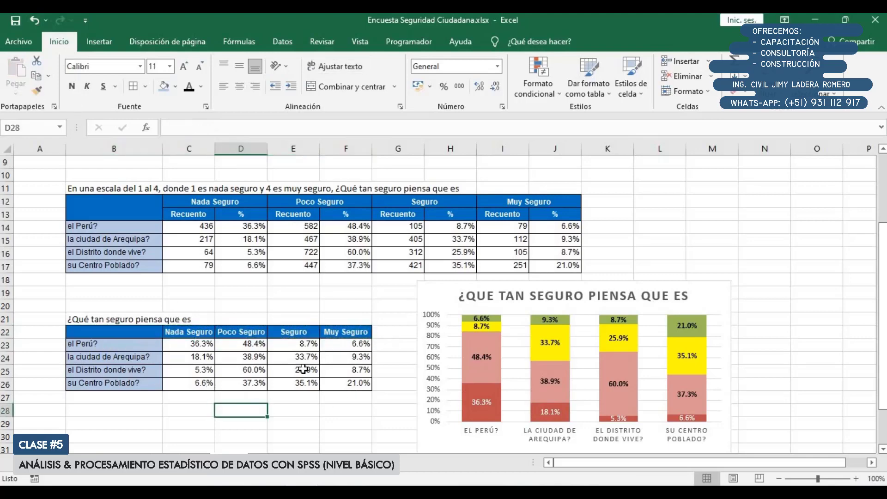
Review the formatted percentage table against the tables above it, and select the question 102 block A39:I54 in the questionnaire sheet
{"action": "left_click_drag", "start_coordinate": [132, 331], "coordinate": [349, 379]}
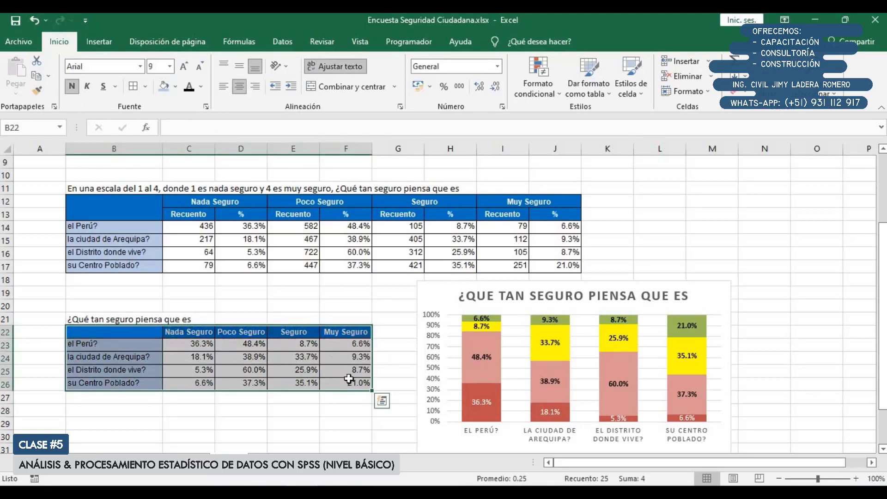
{"action": "scroll", "coordinate": [345, 359], "scroll_direction": "up", "scroll_amount": 2}
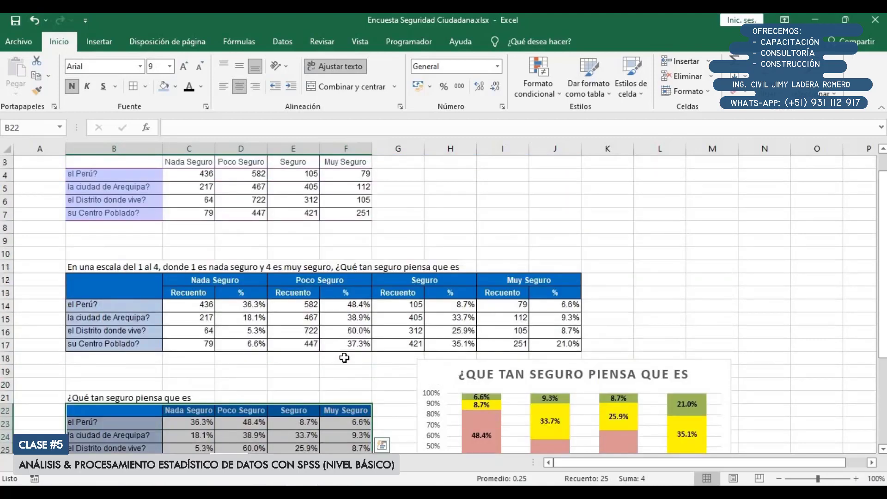
{"action": "scroll", "coordinate": [344, 358], "scroll_direction": "down", "scroll_amount": 2}
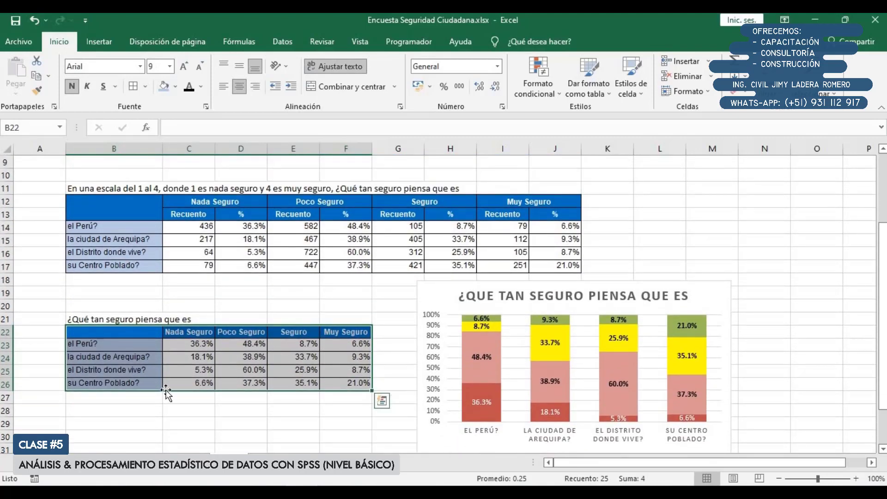
{"action": "left_click", "coordinate": [107, 463]}
{"action": "scroll", "coordinate": [200, 290], "scroll_direction": "down", "scroll_amount": 5}
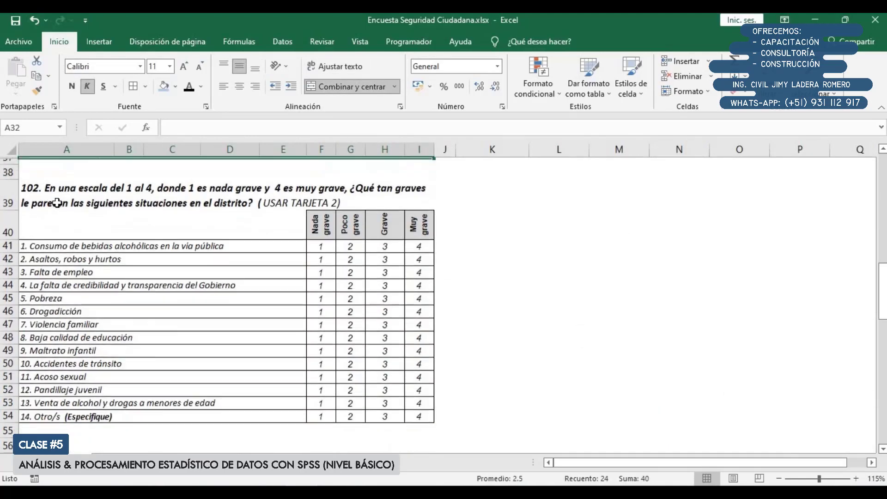
{"action": "left_click_drag", "start_coordinate": [224, 202], "coordinate": [365, 412]}
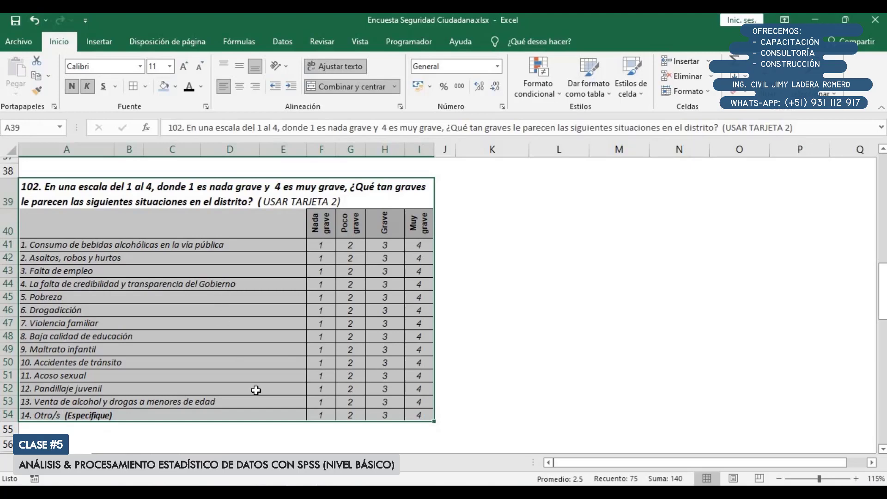
Check the SPSS data editor, return to the questionnaire in Excel, and examine question 102's fourteen situations and its Nada grave to Muy grave scale
{"action": "left_click", "coordinate": [269, 492]}
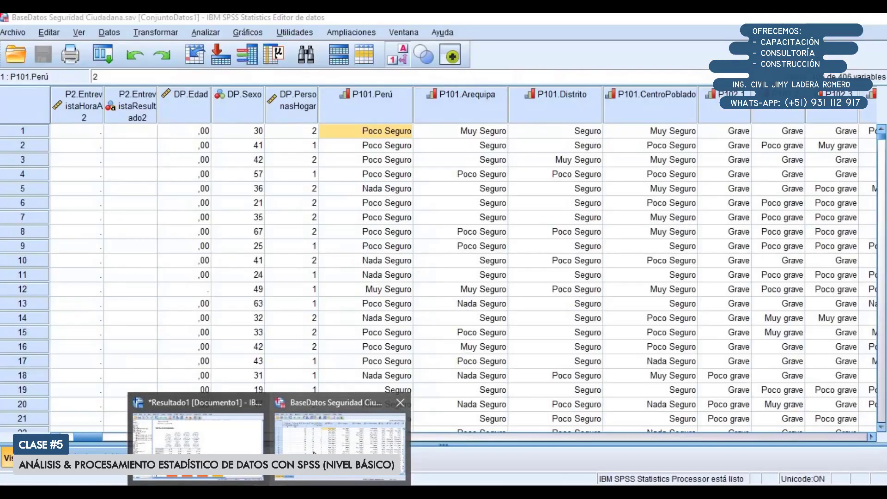
{"action": "left_click", "coordinate": [338, 437]}
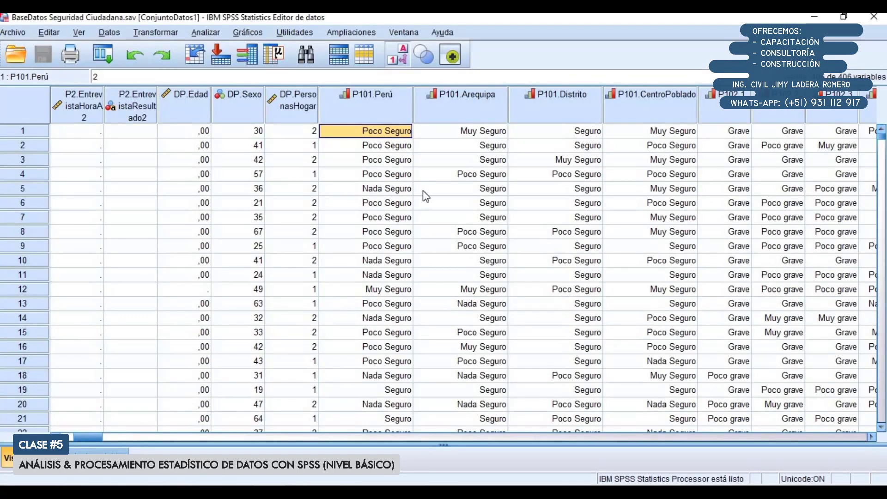
{"action": "left_click", "coordinate": [269, 493]}
{"action": "left_click", "coordinate": [269, 493]}
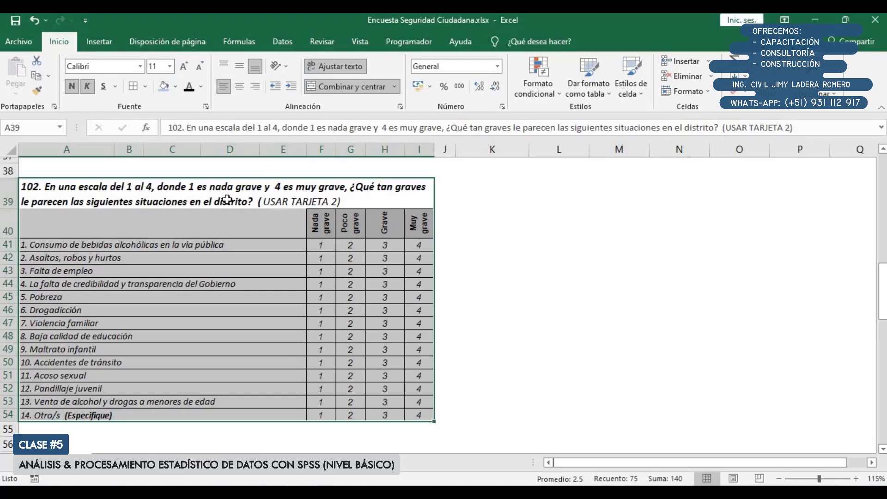
{"action": "left_click_drag", "start_coordinate": [186, 237], "coordinate": [180, 415]}
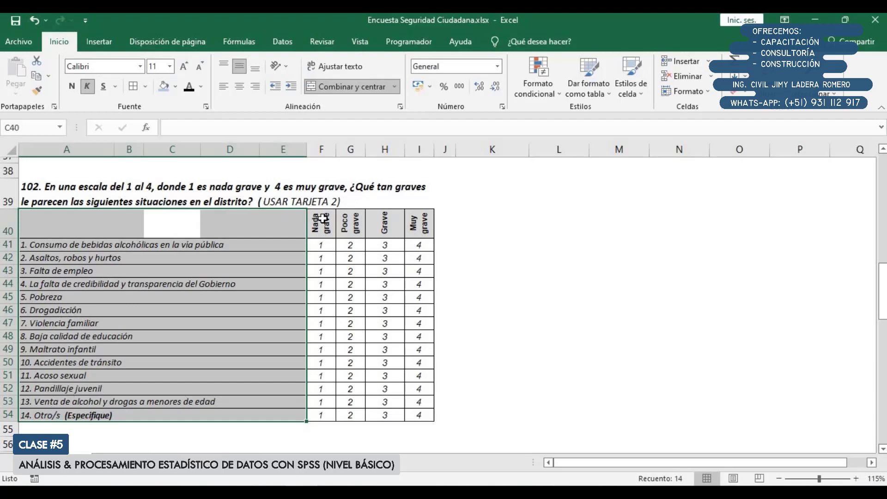
{"action": "left_click_drag", "start_coordinate": [323, 219], "coordinate": [419, 415]}
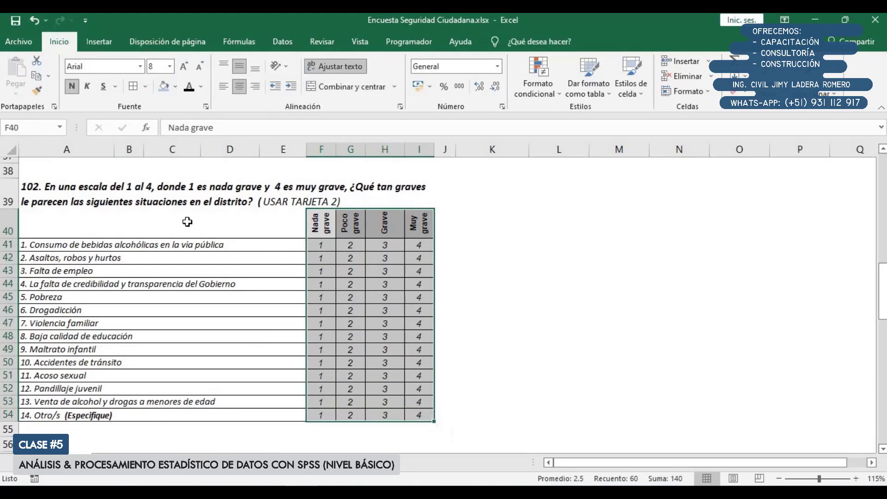
{"action": "left_click", "coordinate": [549, 359]}
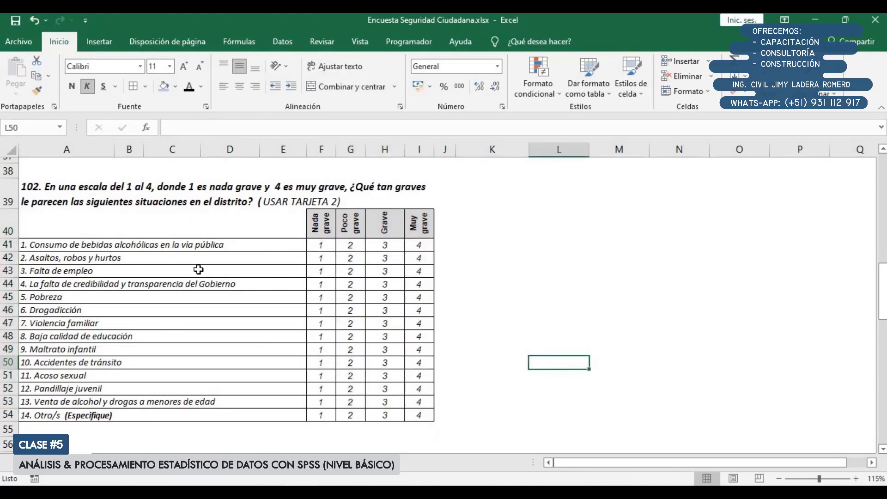
{"action": "left_click", "coordinate": [98, 222]}
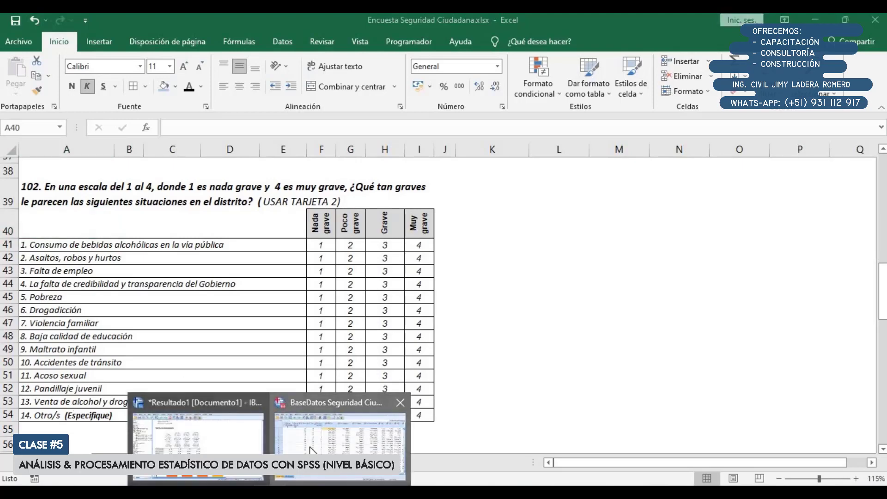
Switch to the SPSS data editor, start a custom table and reset all of its settings from the previous table
{"action": "left_click", "coordinate": [314, 451]}
{"action": "left_click", "coordinate": [206, 34]}
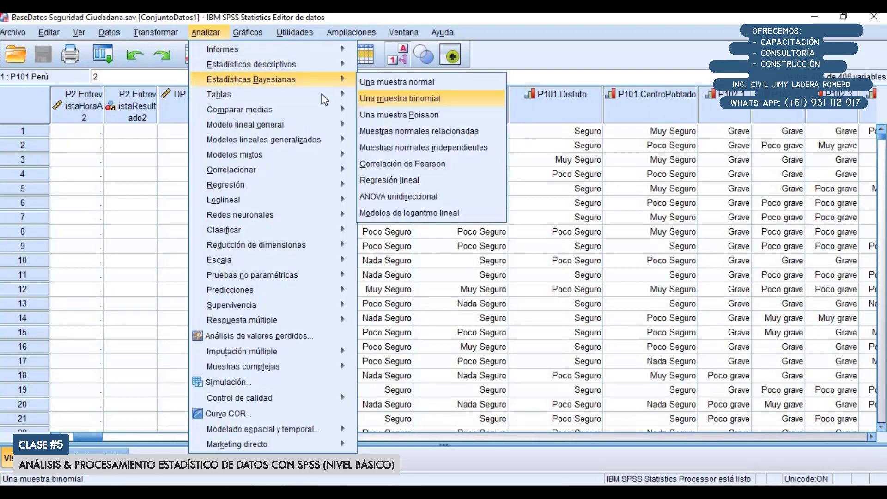
{"action": "mouse_move", "coordinate": [221, 94]}
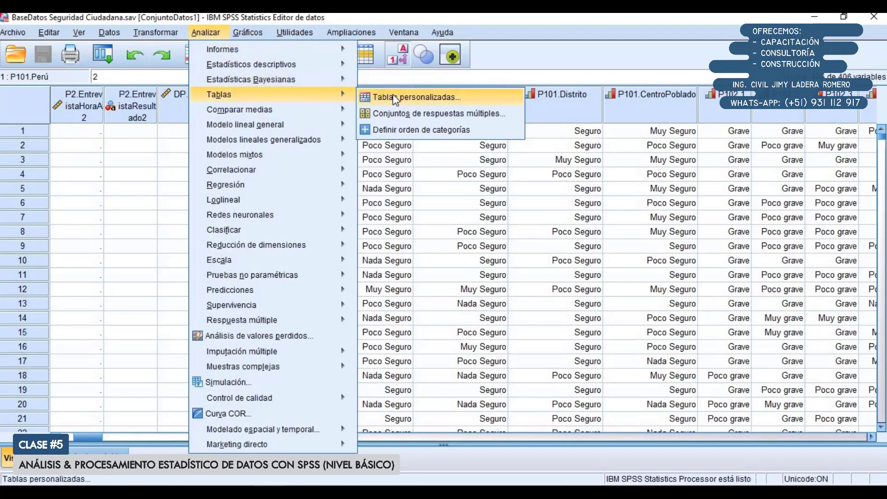
{"action": "left_click", "coordinate": [395, 98]}
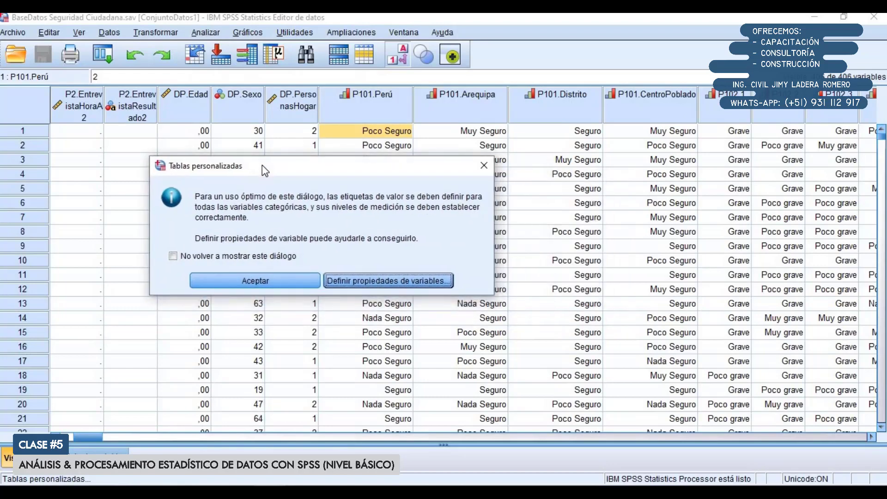
{"action": "left_click", "coordinate": [292, 282]}
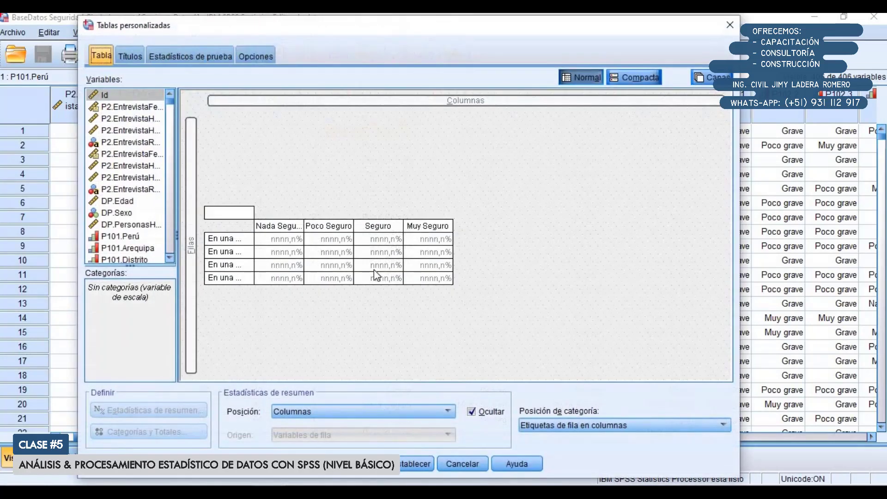
{"action": "left_click", "coordinate": [418, 464]}
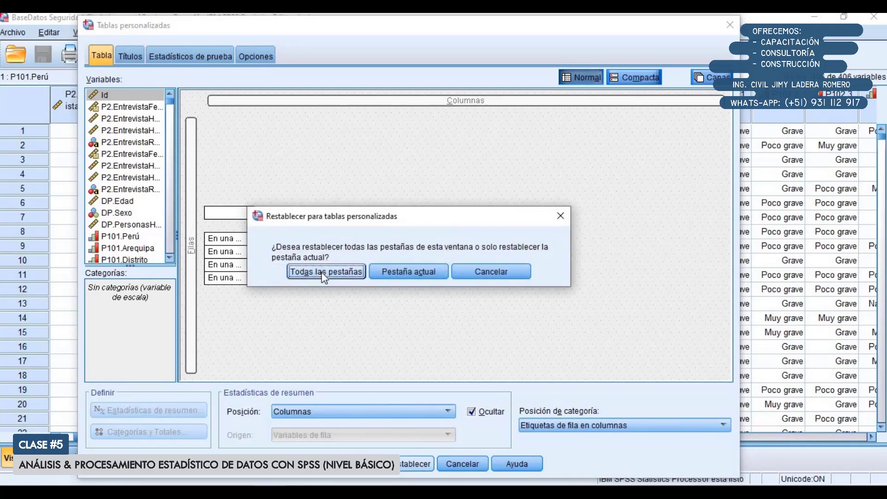
{"action": "left_click", "coordinate": [325, 273]}
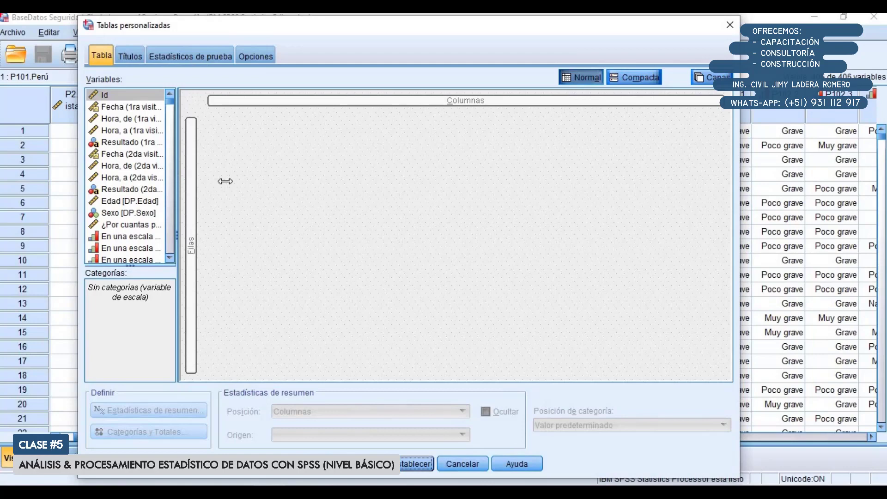
Widen the variable list of the custom table and show variable names instead of labels
{"action": "left_click_drag", "start_coordinate": [226, 181], "coordinate": [242, 182]}
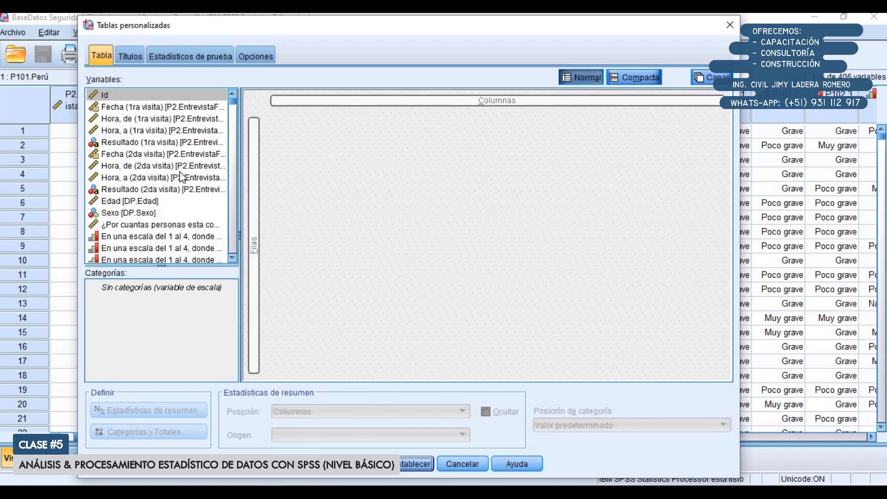
{"action": "scroll", "coordinate": [180, 151], "scroll_direction": "down", "scroll_amount": 1}
{"action": "scroll", "coordinate": [210, 174], "scroll_direction": "up", "scroll_amount": 1}
{"action": "right_click", "coordinate": [151, 116]}
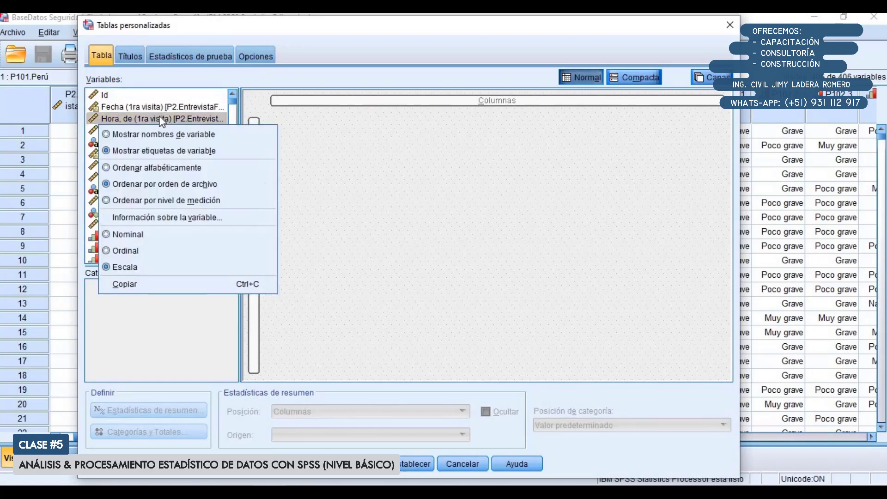
{"action": "left_click", "coordinate": [168, 137]}
Place variables P102.1 through P102.14 in the table rows and set the category position to Etiquetas de fila en columnas
{"action": "scroll", "coordinate": [148, 151], "scroll_direction": "down", "scroll_amount": 5}
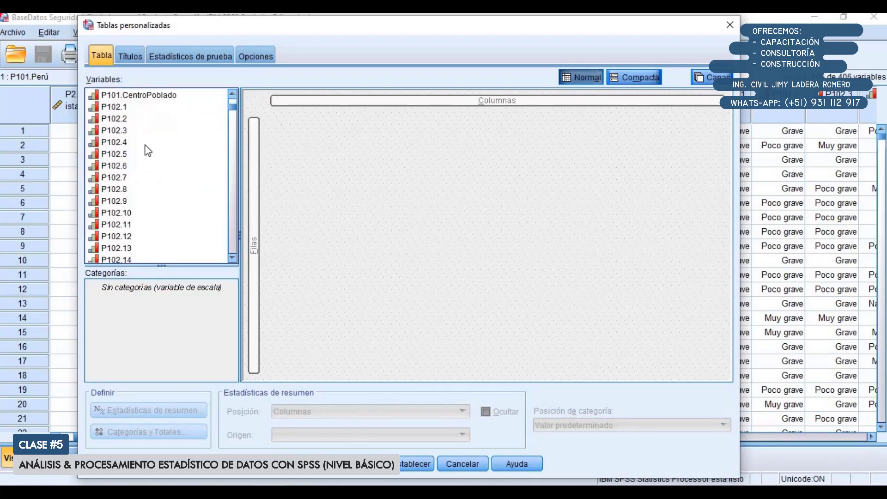
{"action": "left_click", "coordinate": [123, 110]}
{"action": "scroll", "coordinate": [124, 136], "scroll_direction": "down", "scroll_amount": 1}
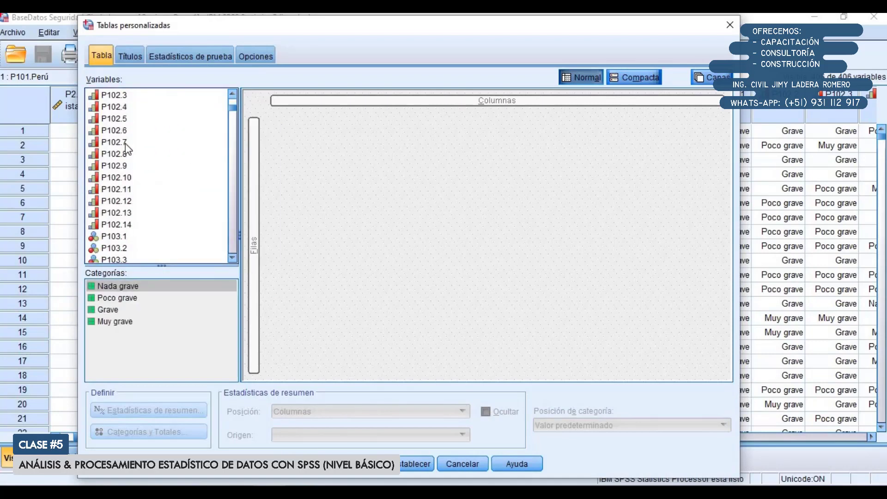
{"action": "scroll", "coordinate": [126, 143], "scroll_direction": "up", "scroll_amount": 1}
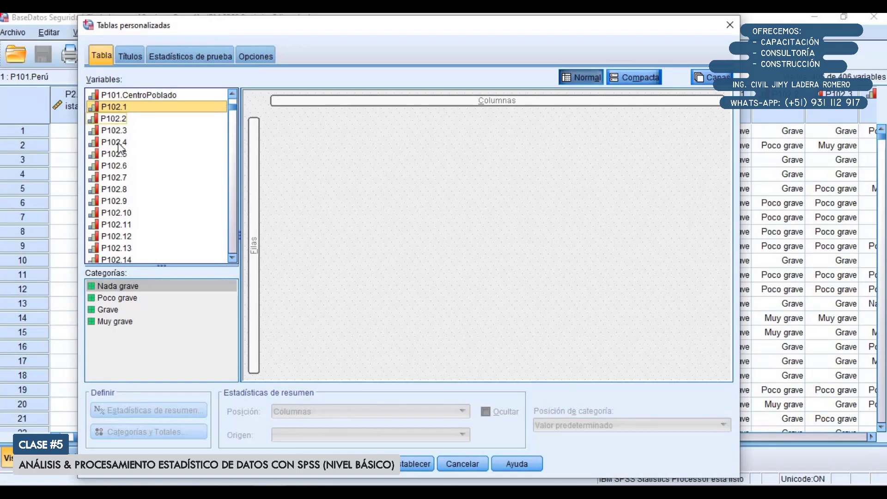
{"action": "scroll", "coordinate": [116, 155], "scroll_direction": "down", "scroll_amount": 1}
{"action": "left_click", "coordinate": [118, 224], "text": "shift"}
{"action": "scroll", "coordinate": [124, 190], "scroll_direction": "up", "scroll_amount": 1}
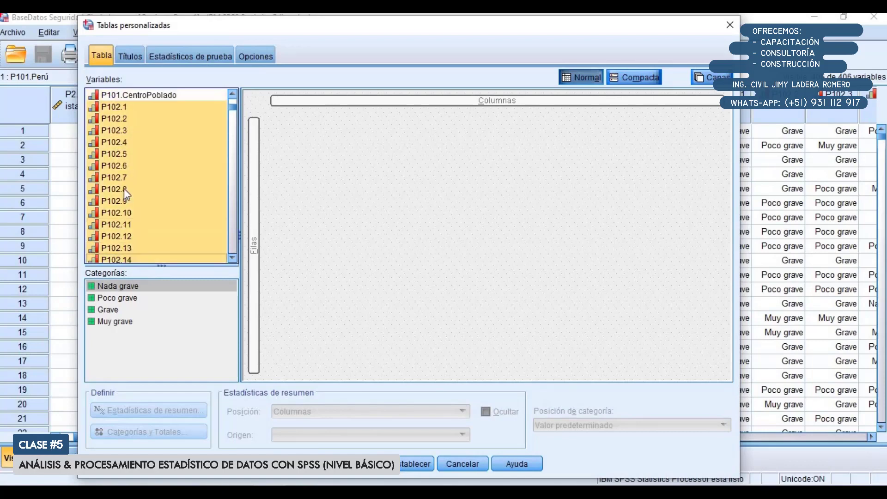
{"action": "left_click_drag", "start_coordinate": [109, 108], "coordinate": [256, 164]}
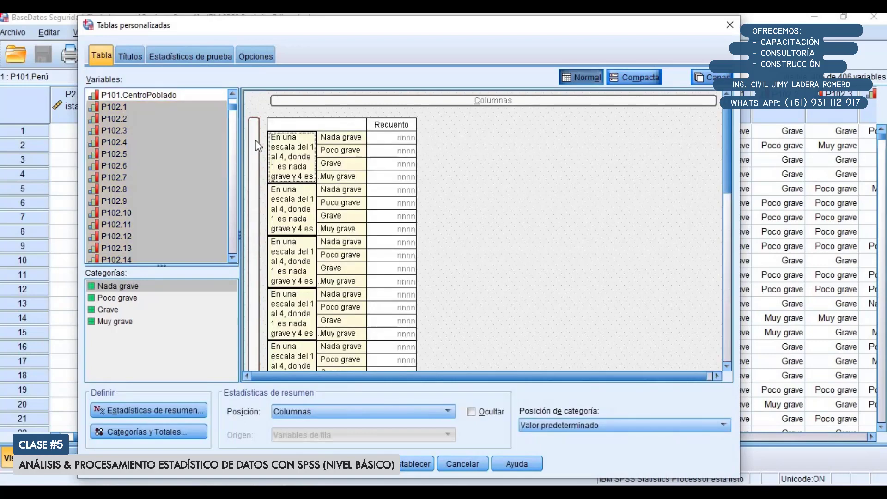
{"action": "left_click", "coordinate": [577, 426]}
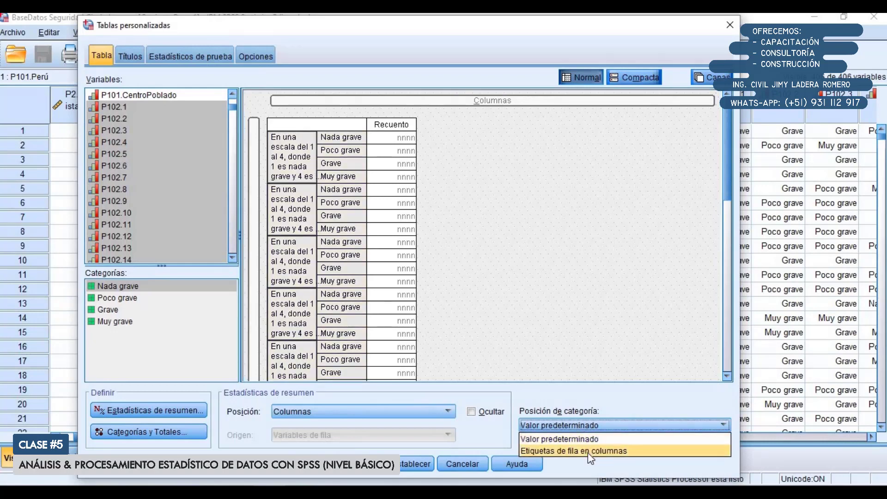
{"action": "left_click", "coordinate": [588, 452]}
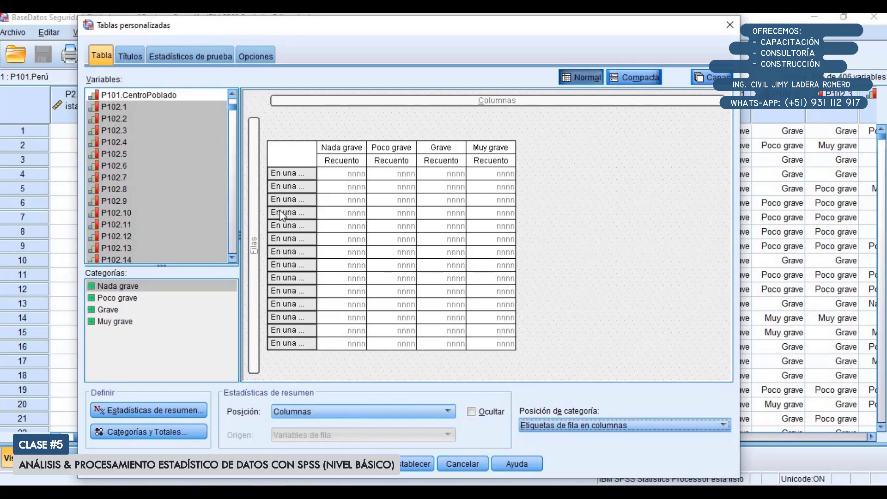
Add the statistic % del N válido de fila after Recuento for all selected variables and generate the table
{"action": "left_click", "coordinate": [146, 413]}
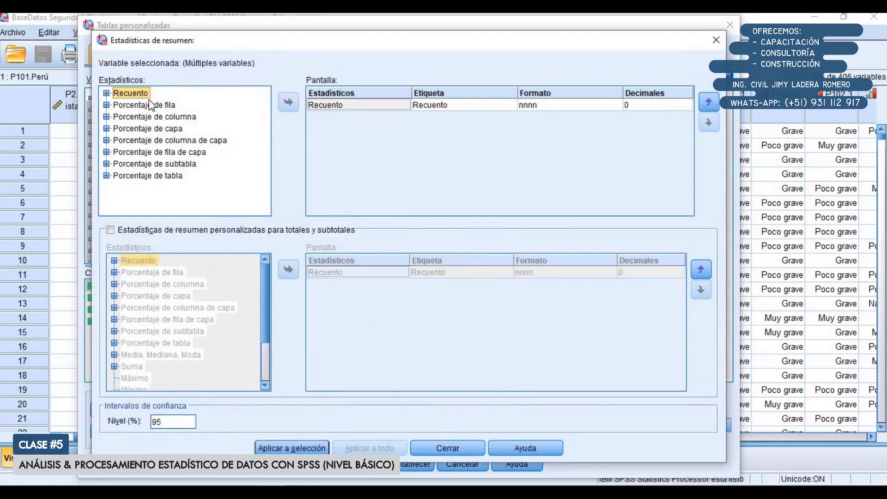
{"action": "left_click", "coordinate": [106, 105]}
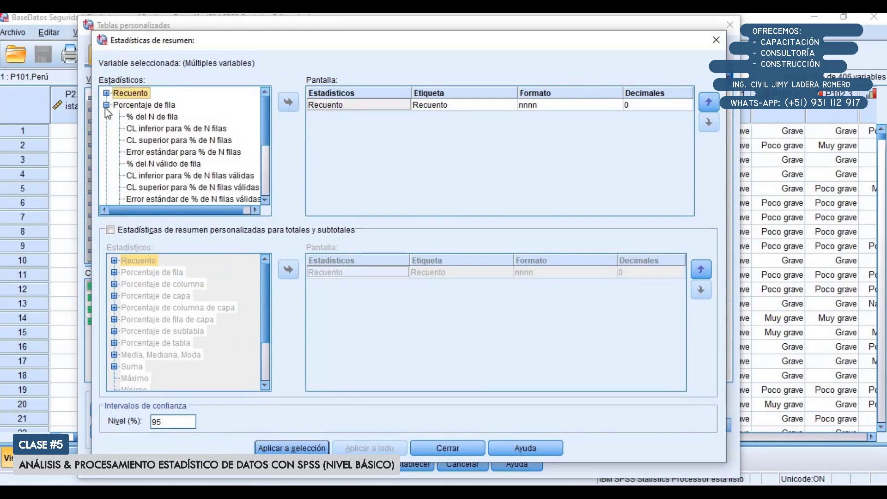
{"action": "scroll", "coordinate": [107, 112], "scroll_direction": "down", "scroll_amount": 1}
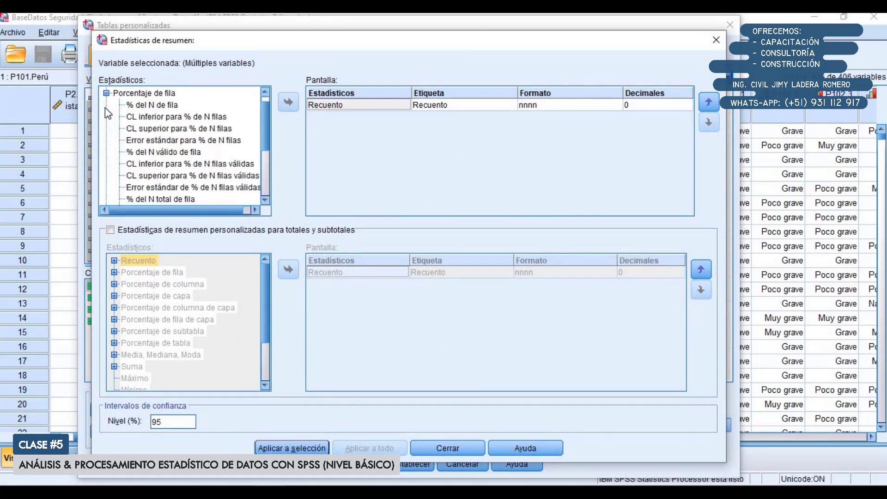
{"action": "left_click", "coordinate": [151, 154]}
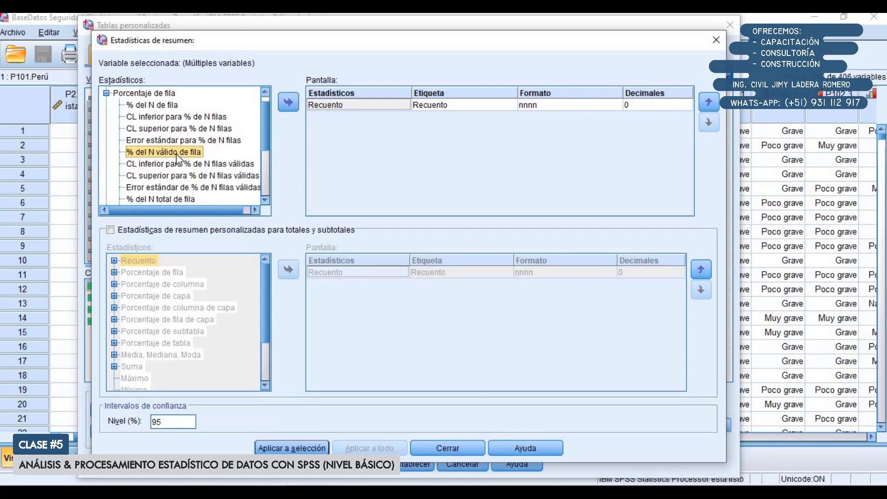
{"action": "left_click", "coordinate": [289, 103]}
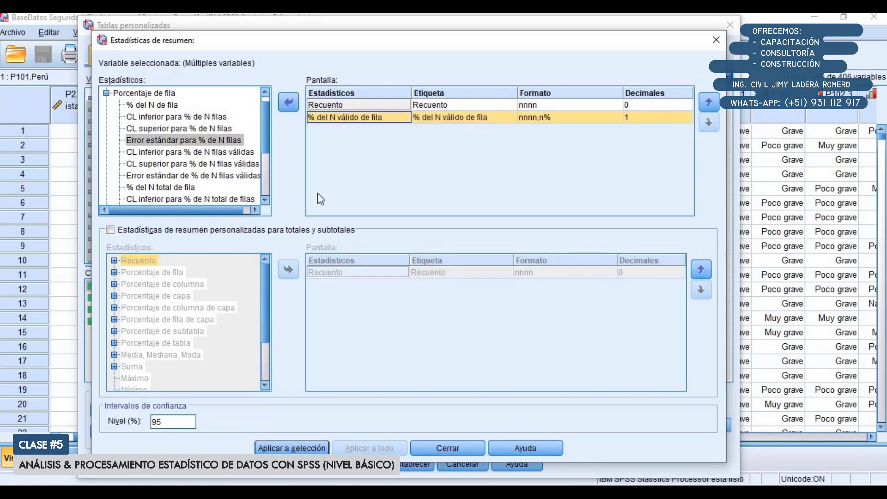
{"action": "left_click", "coordinate": [301, 447]}
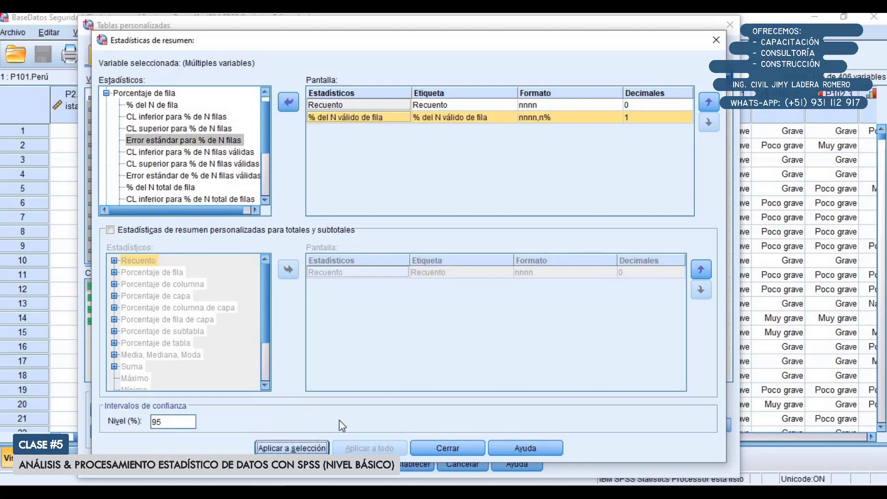
{"action": "left_click", "coordinate": [458, 446]}
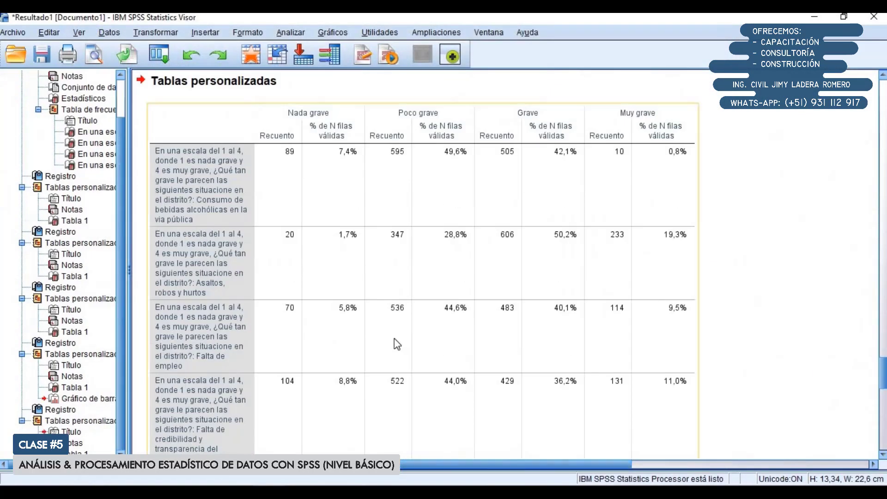
Copy the question 102 table from the SPSS output and paste it at cell B3 of a blank sheet in Excel
{"action": "scroll", "coordinate": [468, 262], "scroll_direction": "down", "scroll_amount": 5}
{"action": "scroll", "coordinate": [468, 261], "scroll_direction": "up", "scroll_amount": 4}
{"action": "scroll", "coordinate": [398, 278], "scroll_direction": "down", "scroll_amount": 3}
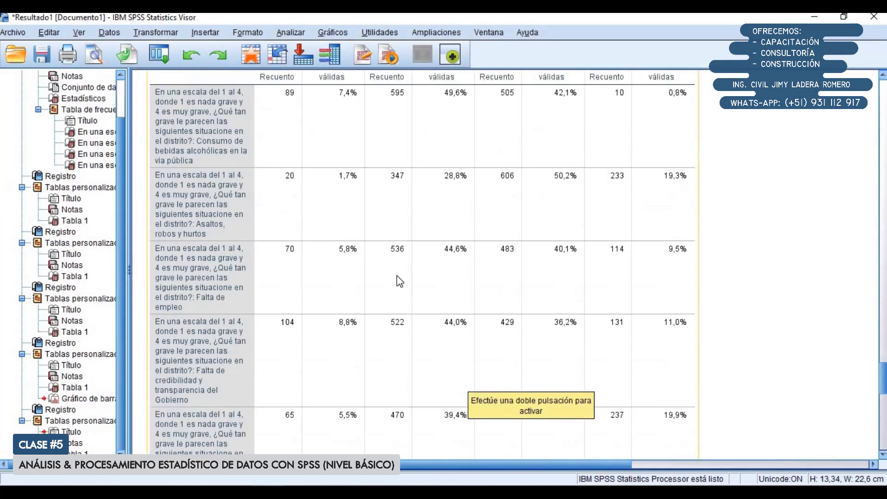
{"action": "scroll", "coordinate": [386, 214], "scroll_direction": "up", "scroll_amount": 1}
{"action": "right_click", "coordinate": [384, 212]}
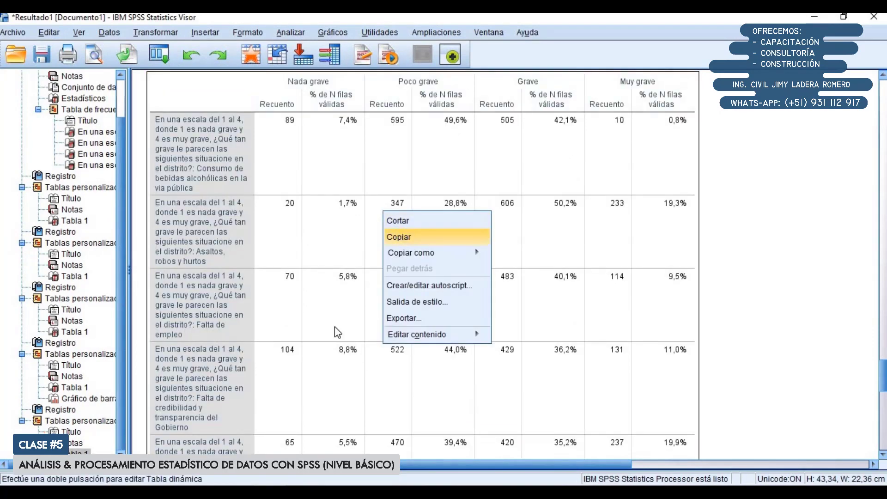
{"action": "left_click", "coordinate": [399, 237]}
{"action": "key", "text": "alt+Tab"}
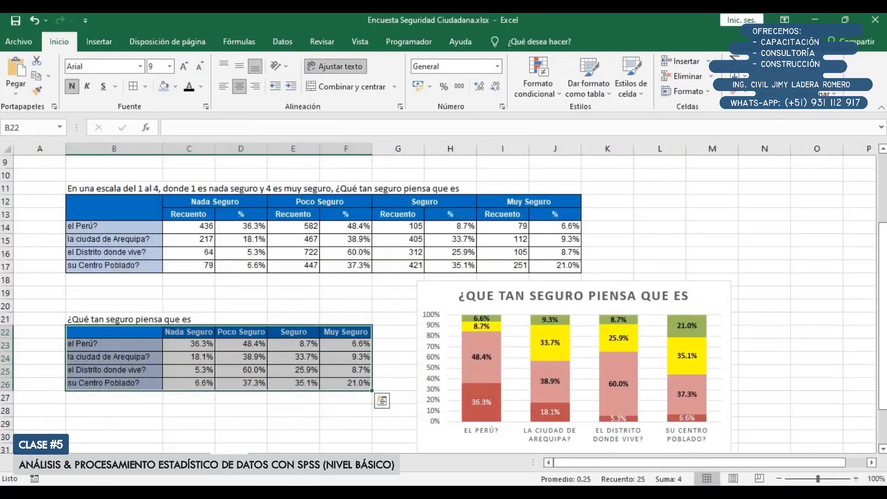
{"action": "left_click", "coordinate": [264, 464]}
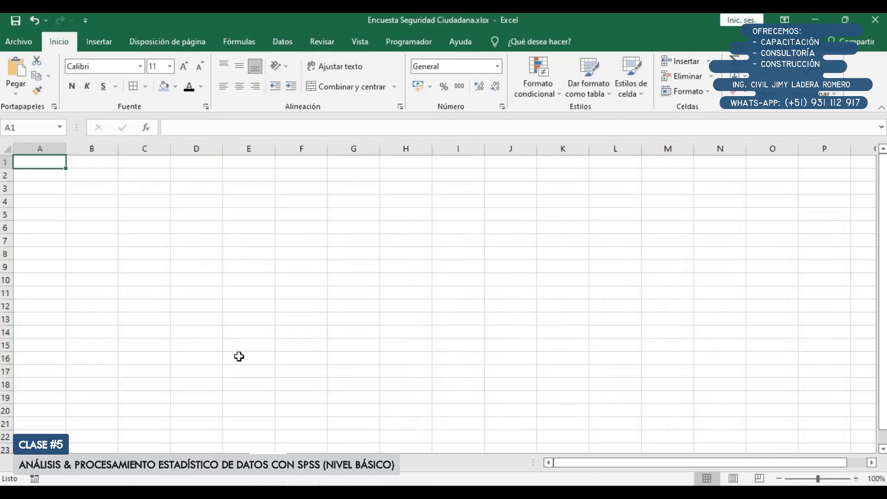
{"action": "left_click", "coordinate": [110, 188]}
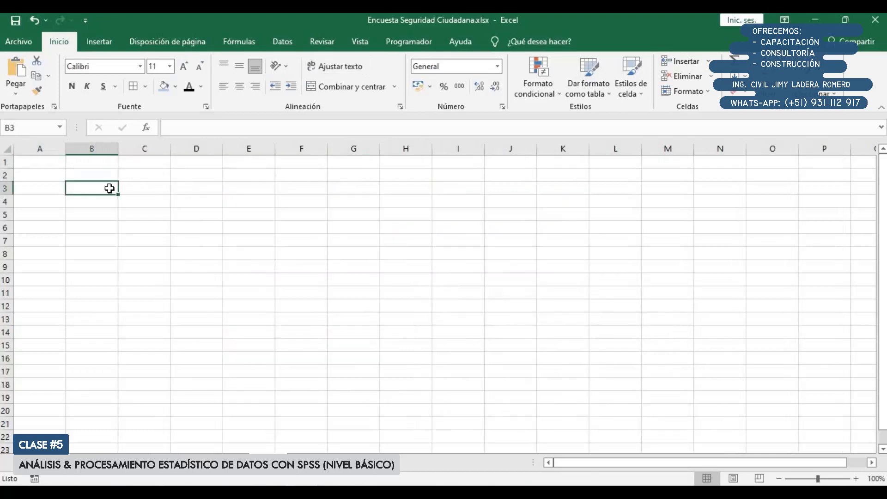
{"action": "key", "text": "ctrl+v"}
Replace the percentage column headers in D4, F4, H4 and J4 with "%"
{"action": "left_click", "coordinate": [206, 204]}
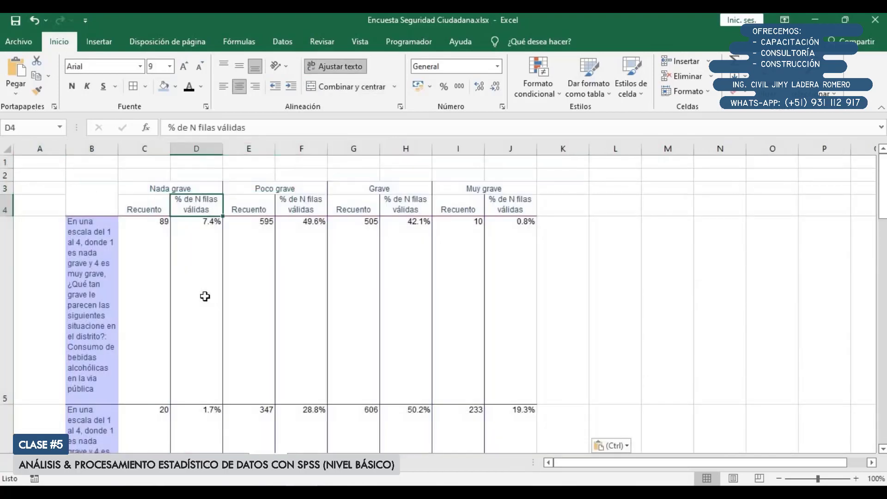
{"action": "type", "text": "%"}
{"action": "key", "text": "Tab"}
{"action": "key", "text": "Tab"}
{"action": "type", "text": "%"}
{"action": "key", "text": "Tab"}
{"action": "key", "text": "Tab"}
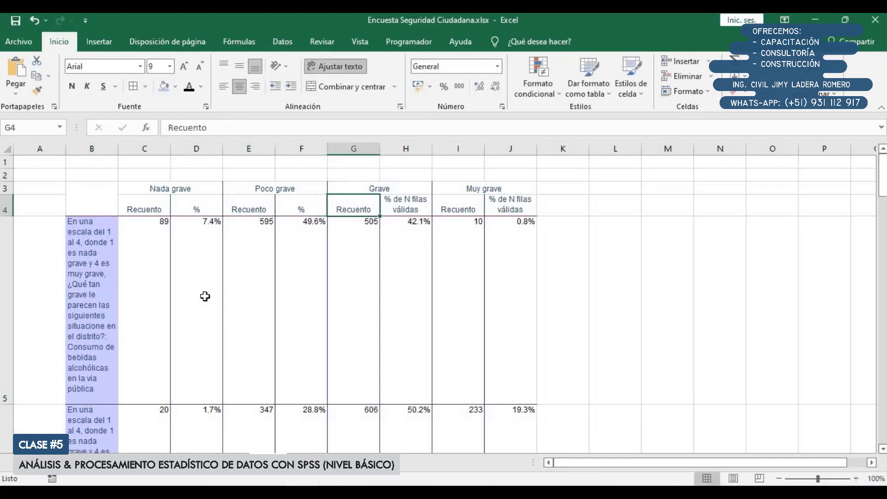
{"action": "type", "text": "%"}
{"action": "key", "text": "Tab"}
{"action": "key", "text": "Tab"}
{"action": "type", "text": "%"}
{"action": "key", "text": "Tab"}
{"action": "key", "text": "Down"}
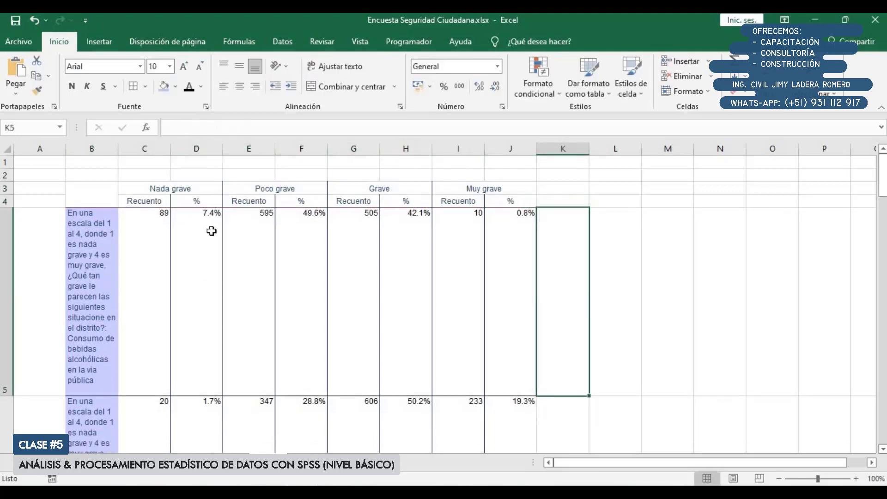
Widen column B and move the shared question text, up to "distrito?:", from cell B5 to cell B2
{"action": "left_click", "coordinate": [97, 248]}
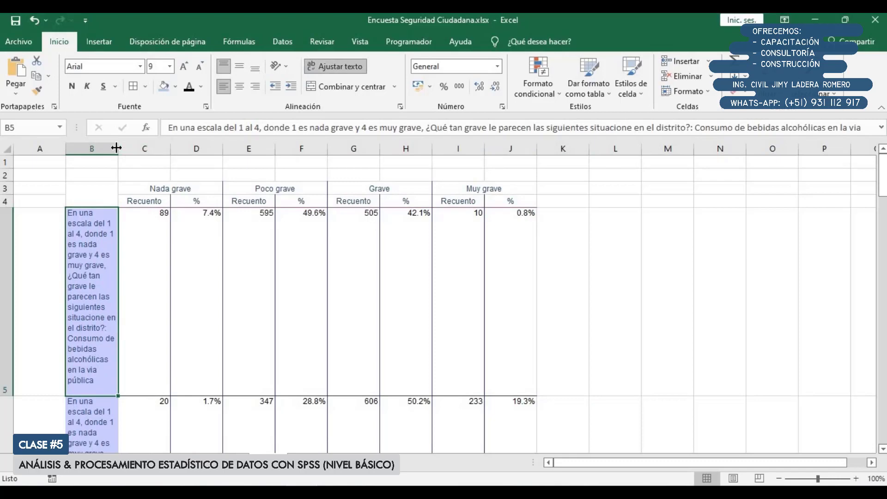
{"action": "left_click_drag", "start_coordinate": [117, 148], "coordinate": [221, 148]}
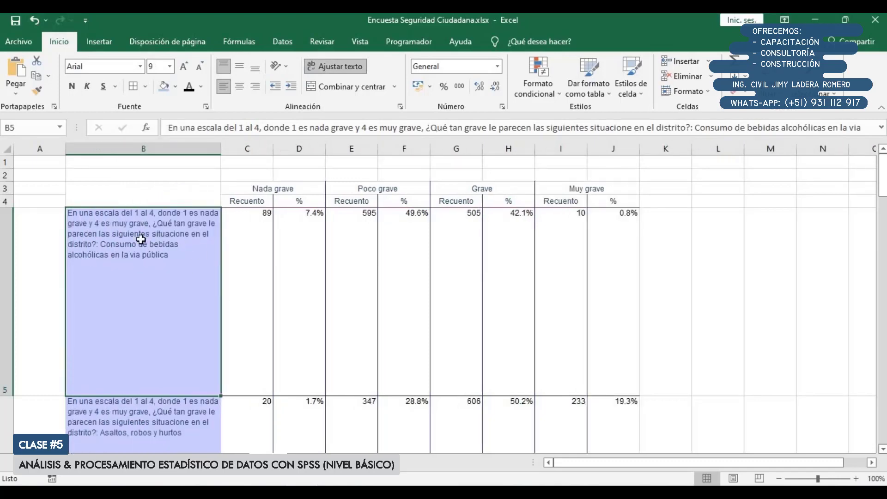
{"action": "double_click", "coordinate": [130, 223]}
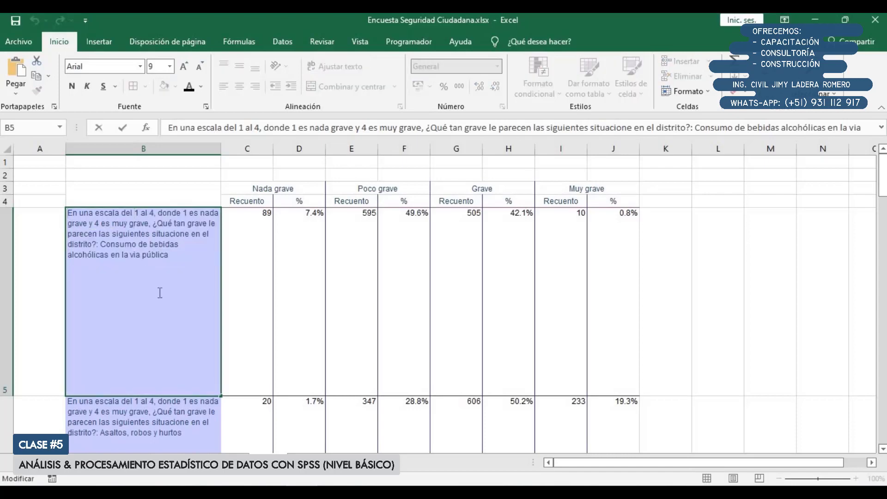
{"action": "key", "text": "shift+Down"}
{"action": "key", "text": "shift+Down"}
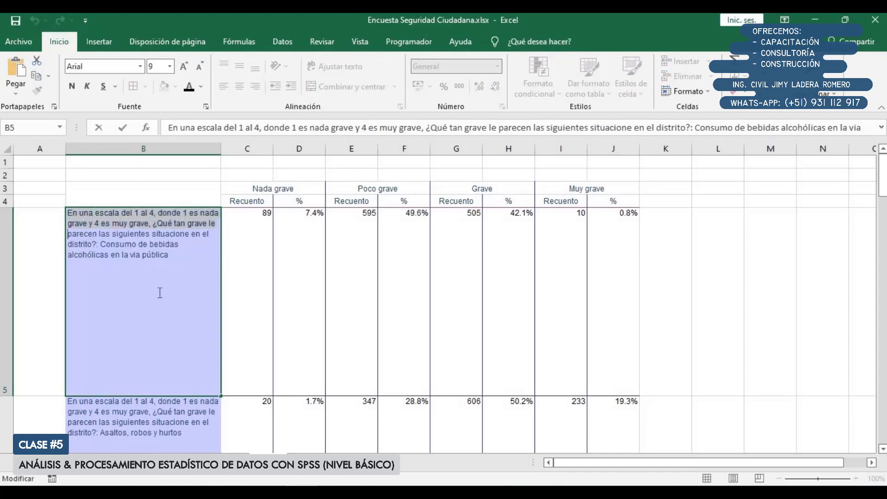
{"action": "key", "text": "shift+Down"}
{"action": "key", "text": "shift+Right"}
{"action": "key", "text": "shift+Right"}
{"action": "key", "text": "shift+Right"}
{"action": "key", "text": "shift+Right"}
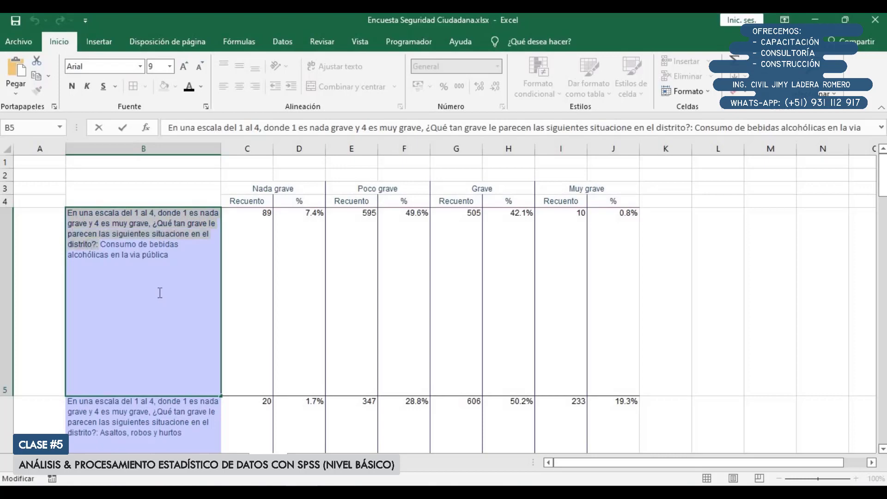
{"action": "key", "text": "BackSpace"}
{"action": "key", "text": "Return"}
{"action": "key", "text": "Up"}
{"action": "key", "text": "Up"}
{"action": "key", "text": "Up"}
{"action": "key", "text": "Up"}
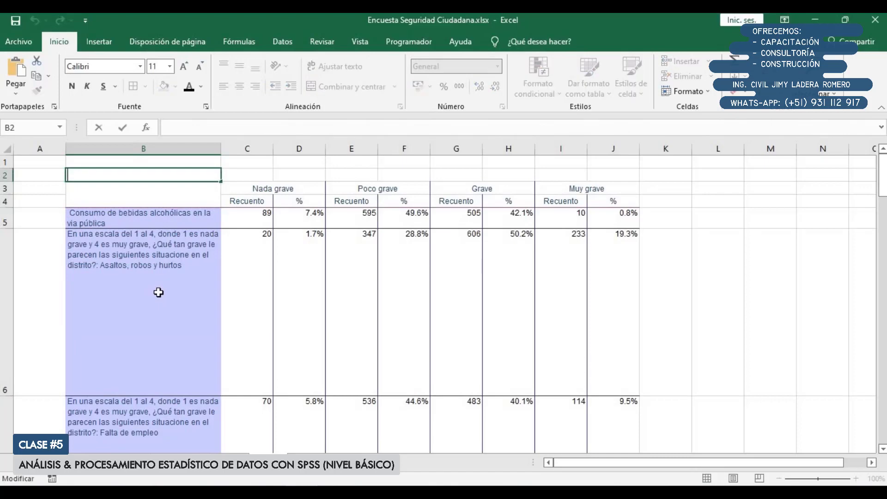
{"action": "type", "text": "En una escala del 1 al 4, donde 1 es nada grave y 4 es muy grave, ¿Qué tan grave le parecen las siguientes situacione en el distrito?:"}
{"action": "key", "text": "Return"}
Remove the leading space in B5 and cut the shared question text from B6, leaving "Asaltos, robos y hurtos"
{"action": "key", "text": "Down"}
{"action": "key", "text": "Down"}
{"action": "key", "text": "F2"}
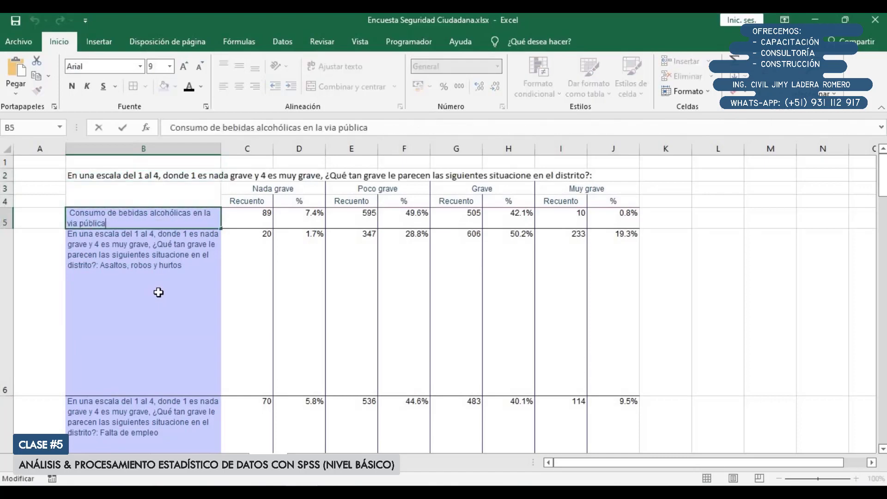
{"action": "key", "text": "Return"}
{"action": "key", "text": "F2"}
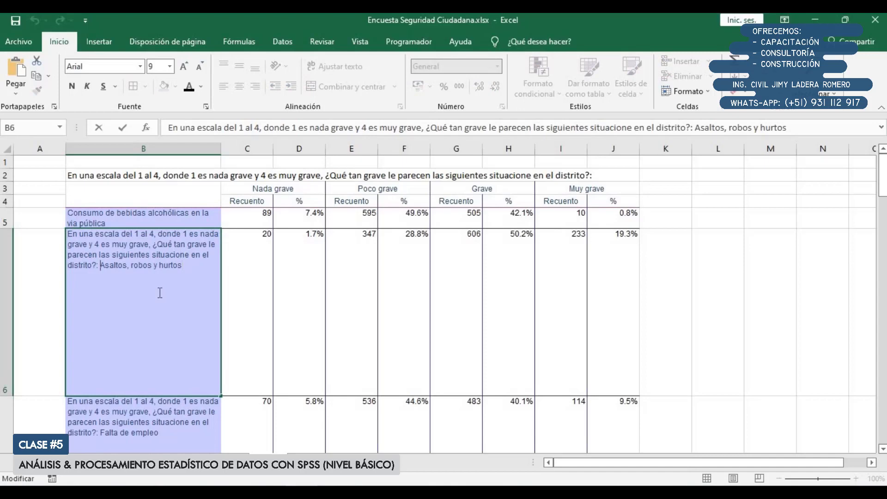
{"action": "key", "text": "shift+Up"}
{"action": "key", "text": "shift+Up"}
{"action": "key", "text": "shift+Up"}
{"action": "key", "text": "shift+Home"}
{"action": "key", "text": "BackSpace"}
{"action": "key", "text": "Return"}
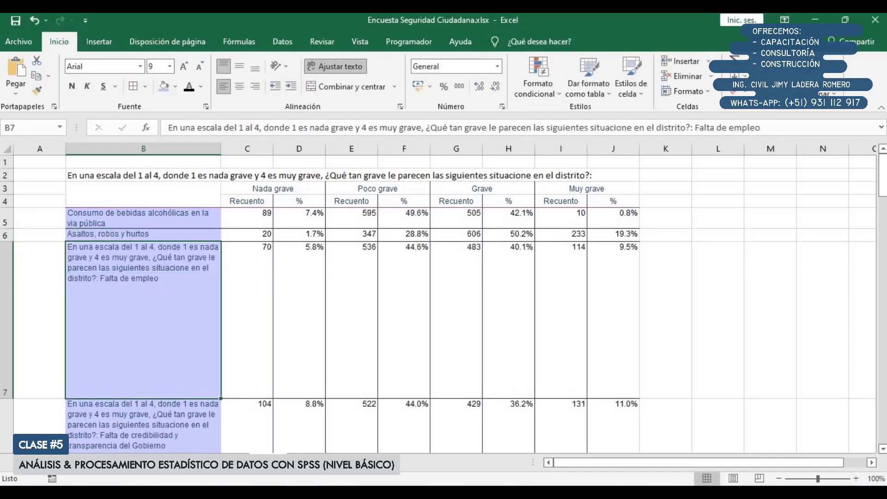
Strip the question text from B7 and B8, leaving "Falta de empleo" and "Falta de credibilidad y transparencia del Gobierno"
{"action": "key", "text": "F2"}
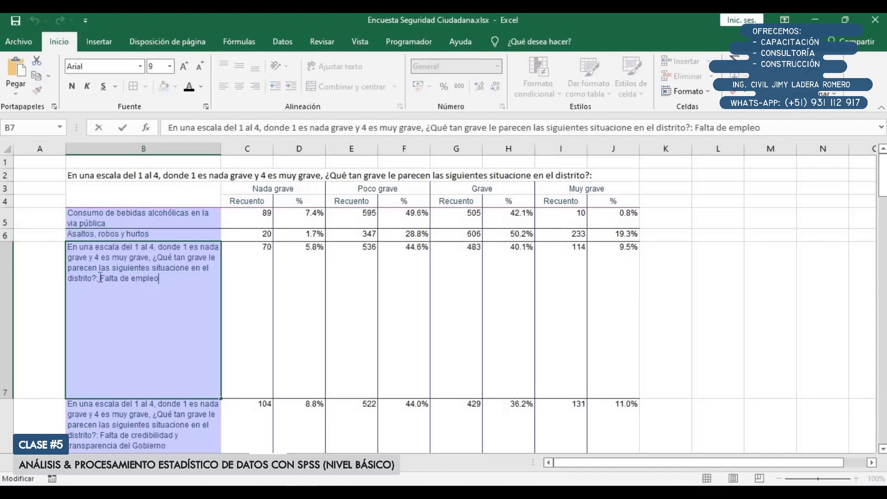
{"action": "left_click", "coordinate": [60, 248], "text": "shift"}
{"action": "key", "text": "BackSpace"}
{"action": "key", "text": "Return"}
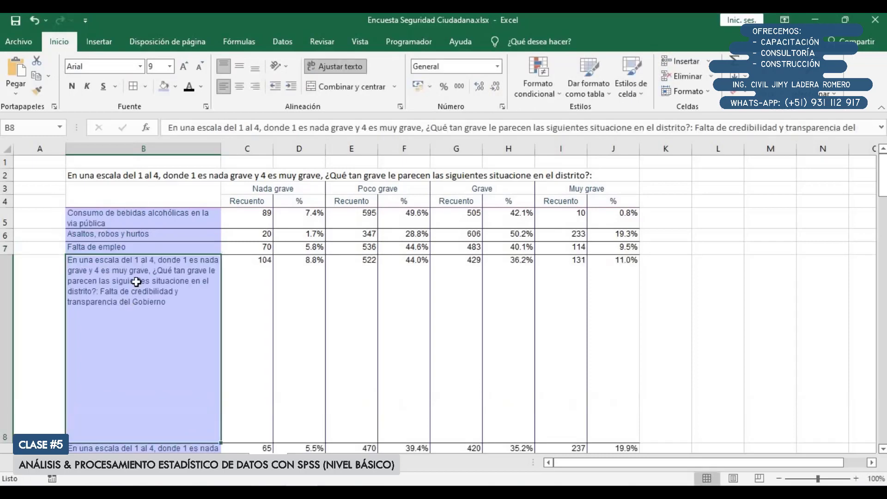
{"action": "double_click", "coordinate": [135, 281]}
{"action": "left_click_drag", "start_coordinate": [101, 292], "coordinate": [59, 251]}
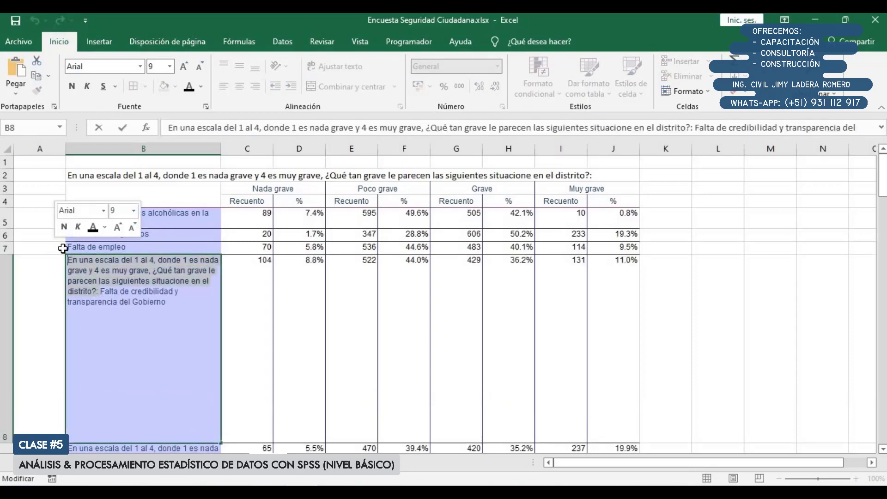
{"action": "key", "text": "BackSpace"}
Delete the repeated question text from B9 so the label reads "Pobreza"
{"action": "double_click", "coordinate": [167, 435]}
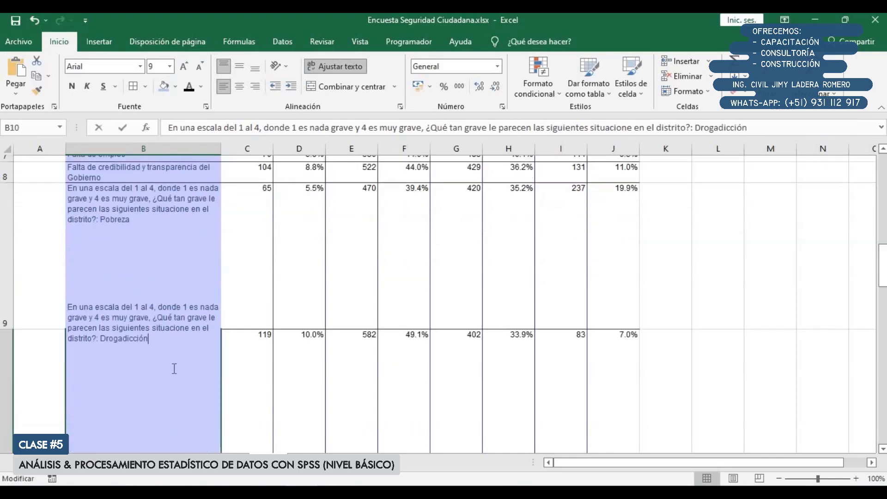
{"action": "scroll", "coordinate": [104, 236], "scroll_direction": "up", "scroll_amount": 1}
{"action": "double_click", "coordinate": [102, 238]}
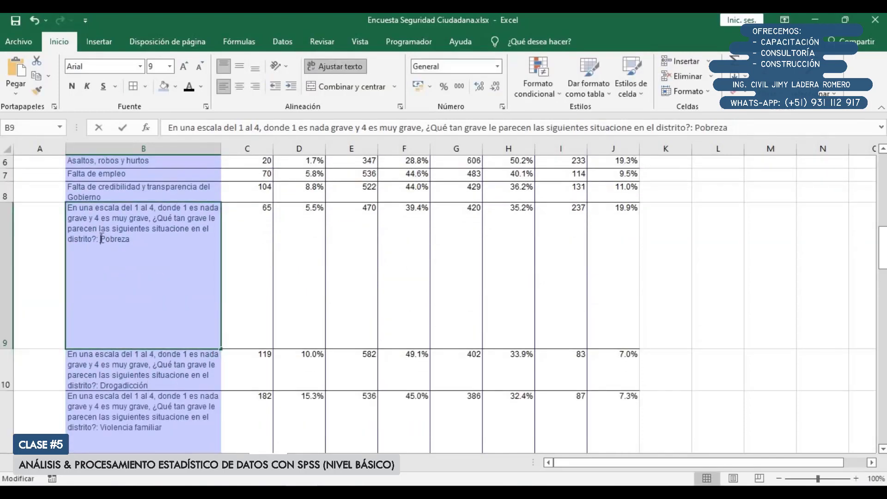
{"action": "left_click_drag", "start_coordinate": [100, 239], "coordinate": [69, 207]}
{"action": "key", "text": "Delete"}
{"action": "left_click_drag", "start_coordinate": [152, 389], "coordinate": [141, 357]}
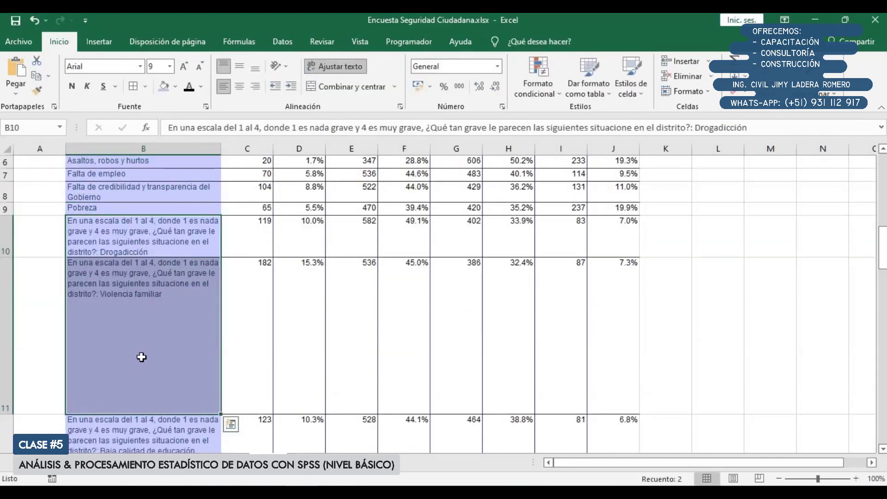
Shorten the labels in B11 and B10 to "Violencia familiar" and "Drogadicción" by deleting the question text
{"action": "double_click", "coordinate": [101, 294]}
{"action": "left_click_drag", "start_coordinate": [100, 294], "coordinate": [68, 262]}
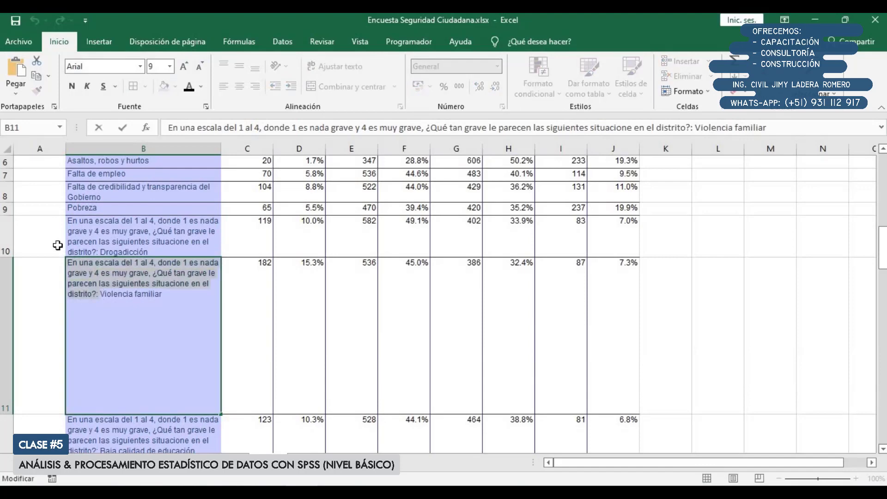
{"action": "key", "text": "Delete"}
{"action": "left_click", "coordinate": [152, 233]}
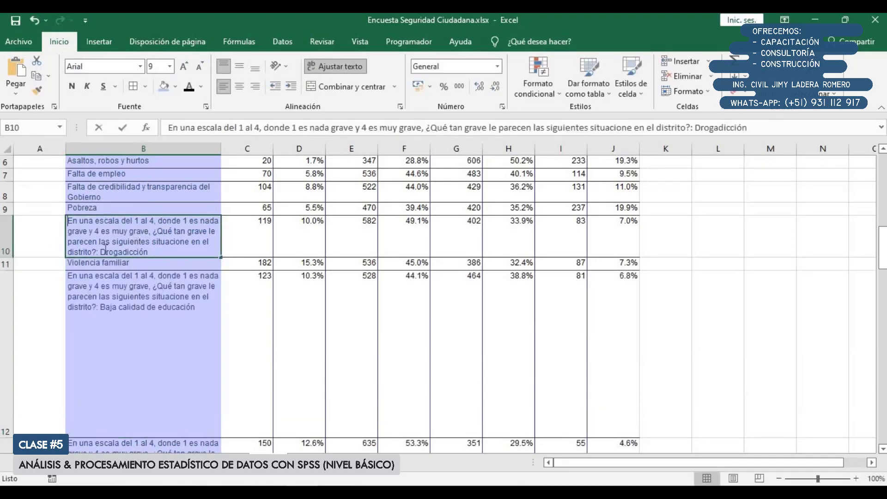
{"action": "double_click", "coordinate": [135, 241]}
{"action": "left_click_drag", "start_coordinate": [100, 252], "coordinate": [68, 221]}
{"action": "key", "text": "Delete"}
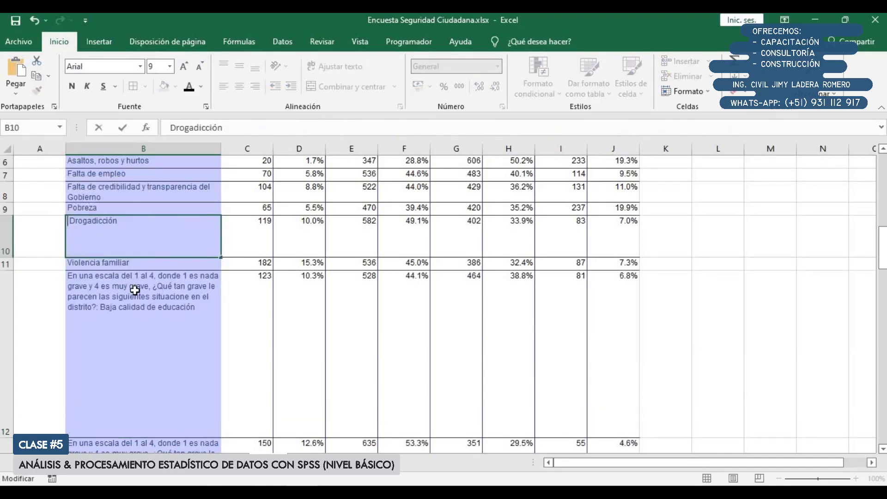
{"action": "key", "text": "Return"}
Remove the question text from B12 and B13, keeping only "Baja calidad de educación" and "Maltrato infantil"
{"action": "left_click", "coordinate": [147, 318]}
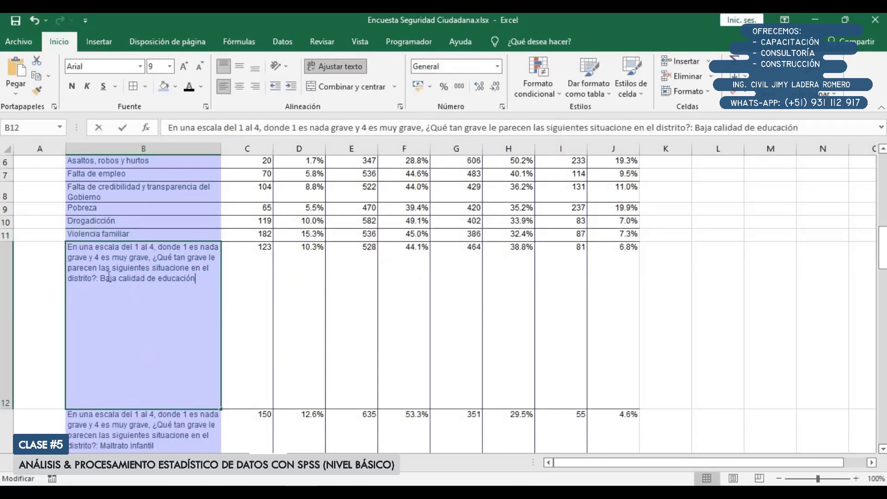
{"action": "double_click", "coordinate": [100, 279]}
{"action": "key", "text": "ctrl+shift+Home"}
{"action": "key", "text": "Delete"}
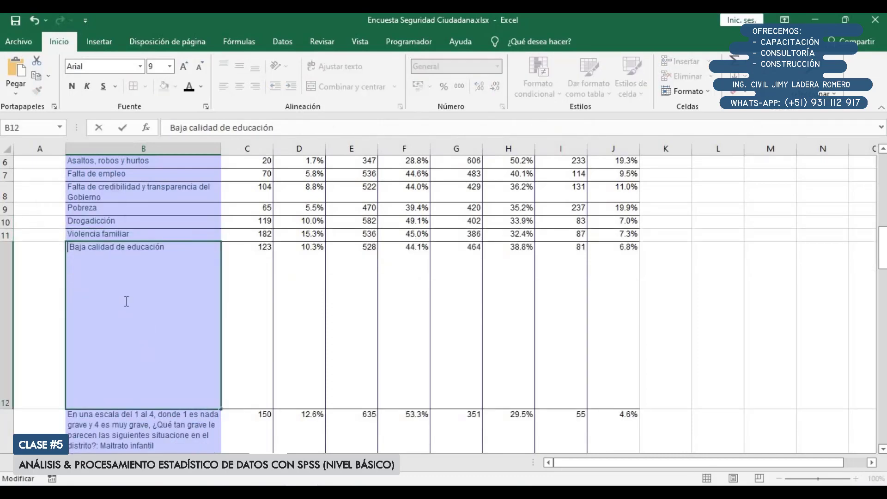
{"action": "key", "text": "Delete"}
{"action": "key", "text": "Return"}
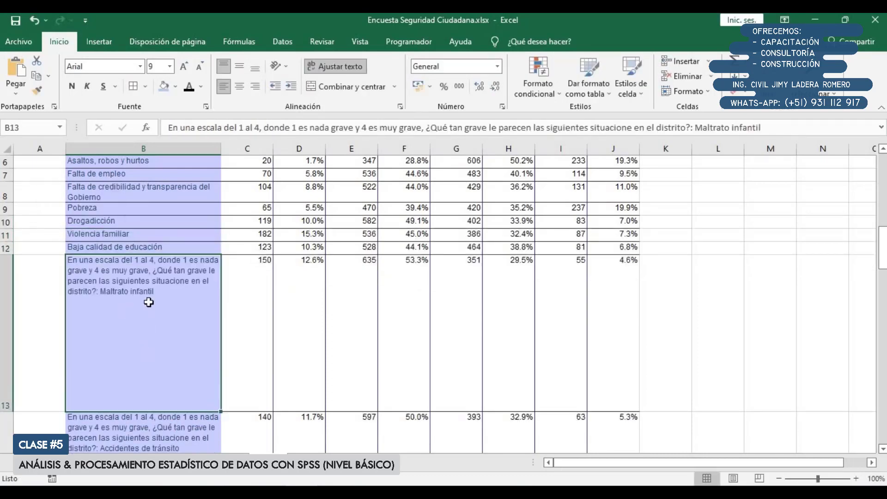
{"action": "double_click", "coordinate": [101, 294]}
{"action": "key", "text": "ctrl+shift+Home"}
{"action": "key", "text": "Delete"}
{"action": "key", "text": "Return"}
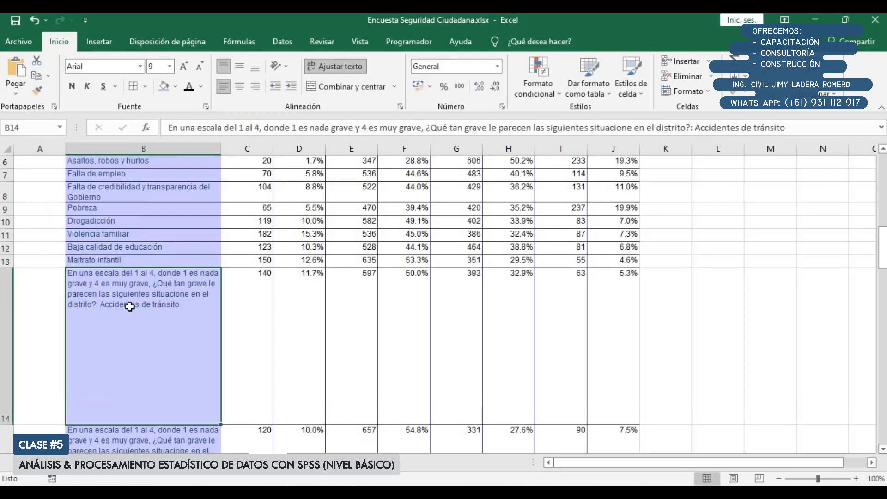
Reduce the labels in B14 and B15 to "Accidentes de tránsito" and "Acoso sexual"
{"action": "double_click", "coordinate": [101, 305]}
{"action": "key", "text": "ctrl+shift+Home"}
{"action": "key", "text": "Delete"}
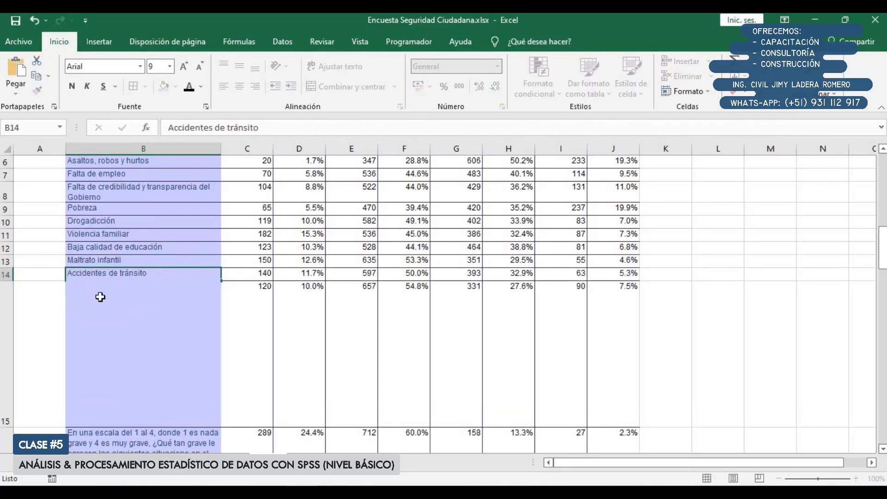
{"action": "key", "text": "Return"}
{"action": "double_click", "coordinate": [101, 297]}
{"action": "key", "text": "ctrl+shift+Home"}
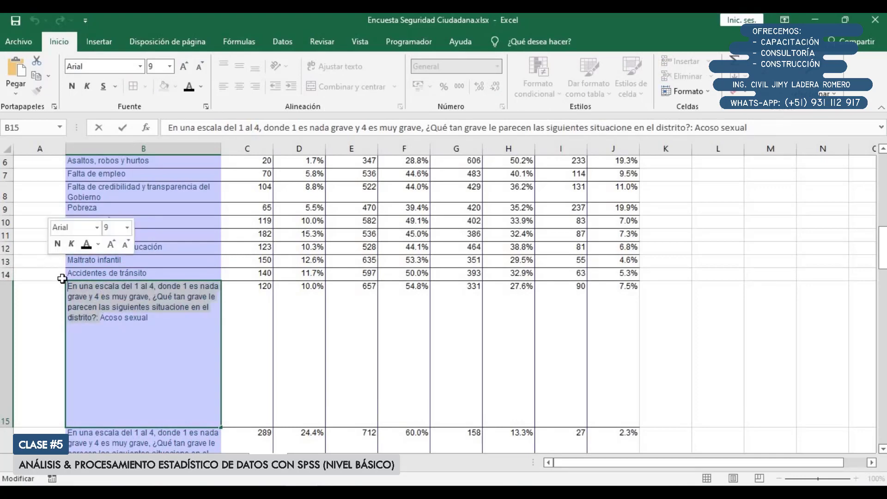
{"action": "key", "text": "Delete"}
{"action": "key", "text": "Return"}
Trim the question text from B16 and B17, leaving "Pandillaje juvenil" and "Venta de alcohol y drogas a menores de edad"
{"action": "double_click", "coordinate": [99, 329]}
{"action": "key", "text": "ctrl+shift+Home"}
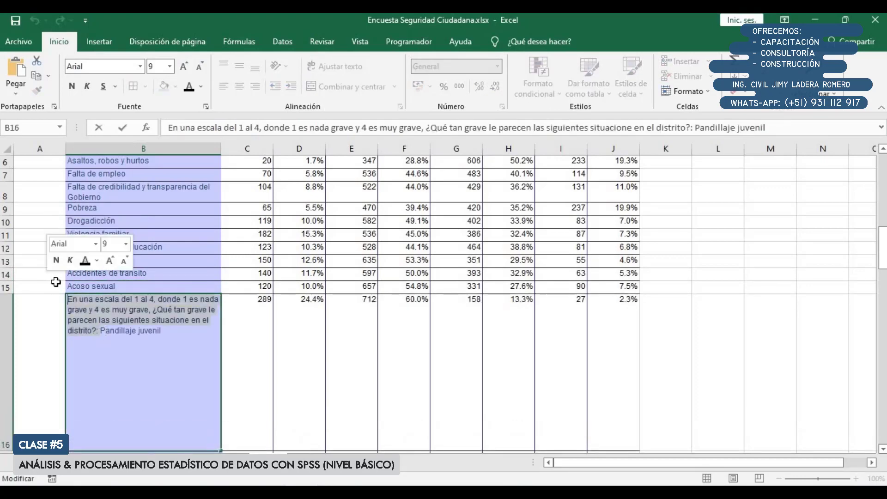
{"action": "key", "text": "Delete"}
{"action": "left_click", "coordinate": [124, 261]}
{"action": "double_click", "coordinate": [106, 330]}
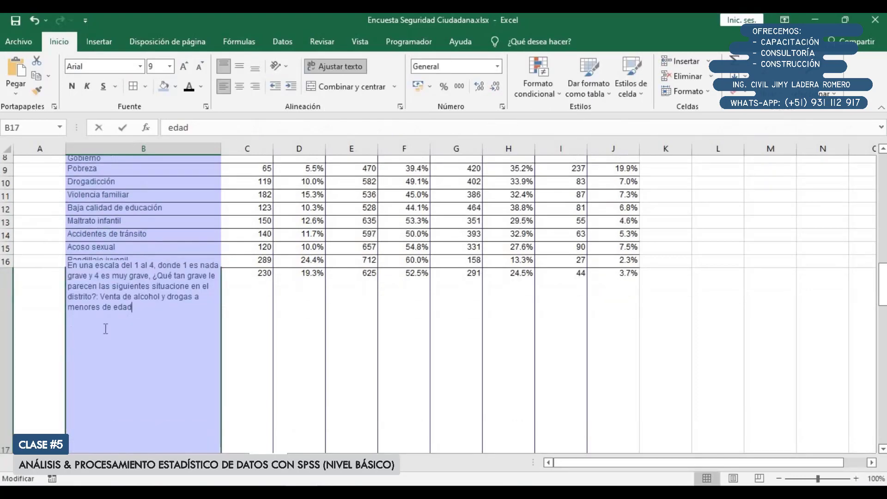
{"action": "left_click", "coordinate": [100, 297]}
{"action": "key", "text": "ctrl+shift+Home"}
{"action": "key", "text": "Delete"}
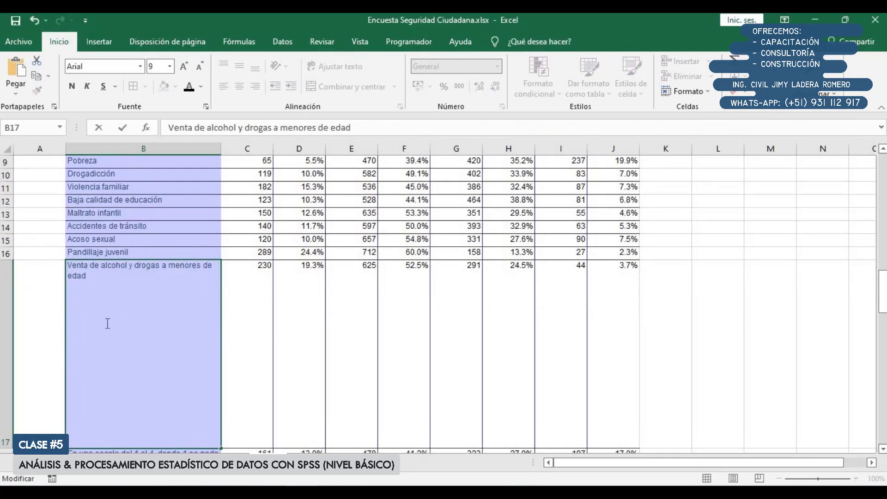
{"action": "key", "text": "Return"}
Delete the question text from the last row label in B18, leaving "Otro"
{"action": "double_click", "coordinate": [100, 317]}
{"action": "key", "text": "ctrl+shift+Home"}
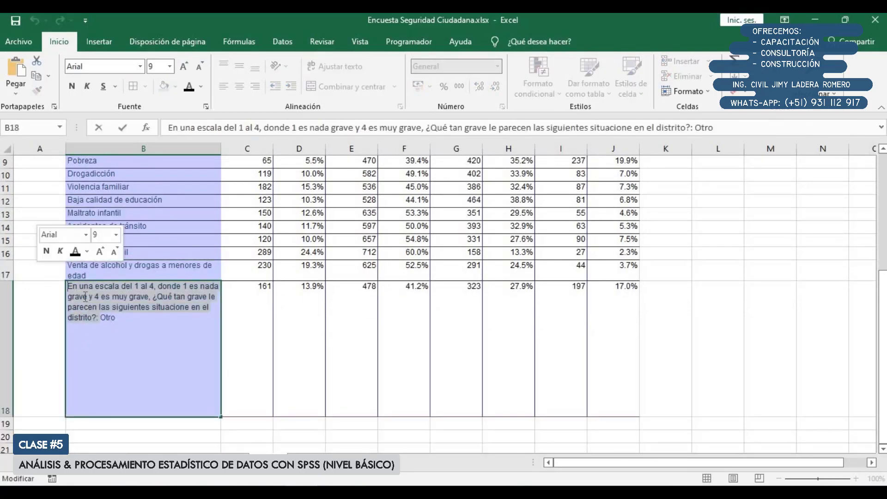
{"action": "key", "text": "Delete"}
{"action": "left_click_drag", "start_coordinate": [245, 332], "coordinate": [230, 337]}
{"action": "scroll", "coordinate": [231, 338], "scroll_direction": "up", "scroll_amount": 3}
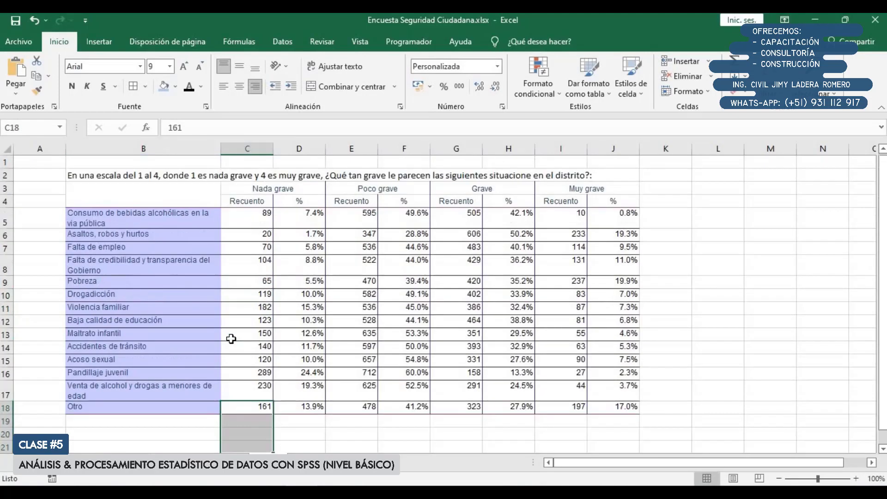
{"action": "left_click", "coordinate": [204, 308]}
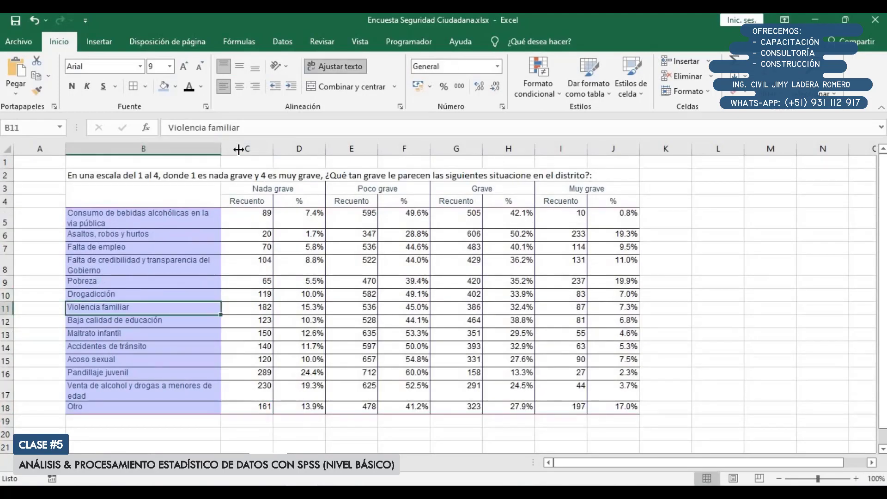
Widen column B until every label fits on one line and autofit all row heights on the sheet
{"action": "left_click_drag", "start_coordinate": [238, 149], "coordinate": [274, 150]}
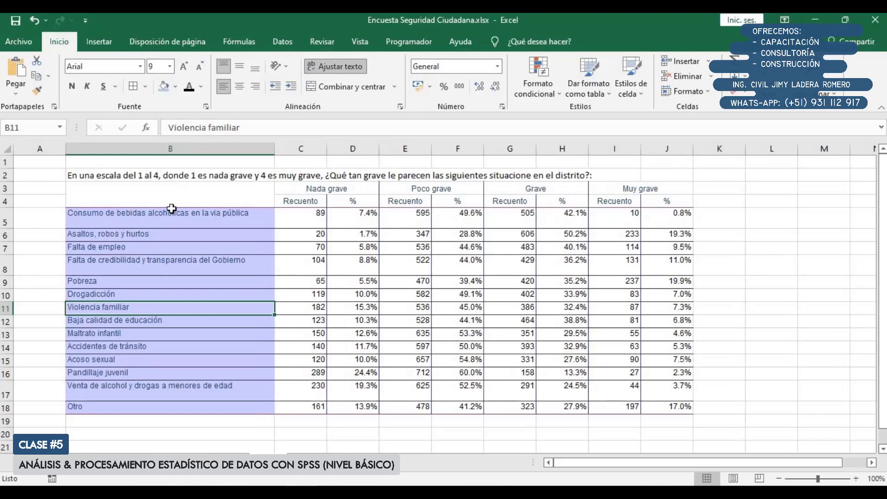
{"action": "left_click_drag", "start_coordinate": [92, 190], "coordinate": [681, 410]}
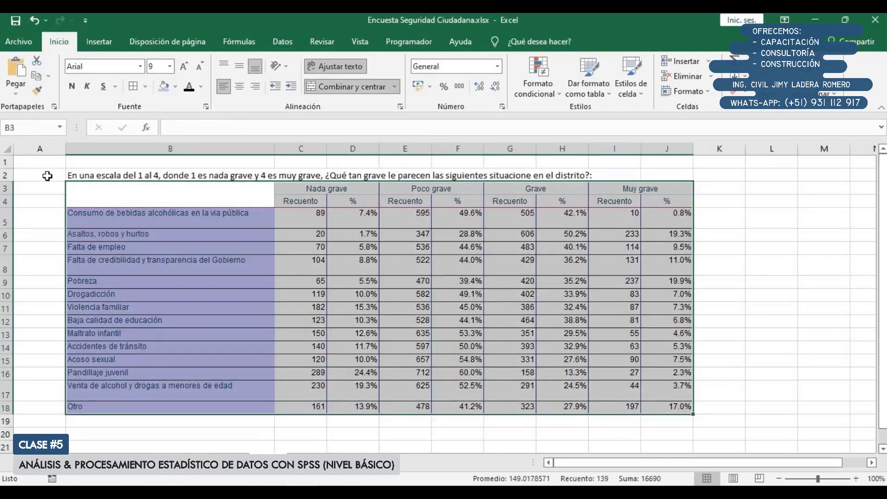
{"action": "left_click", "coordinate": [10, 149]}
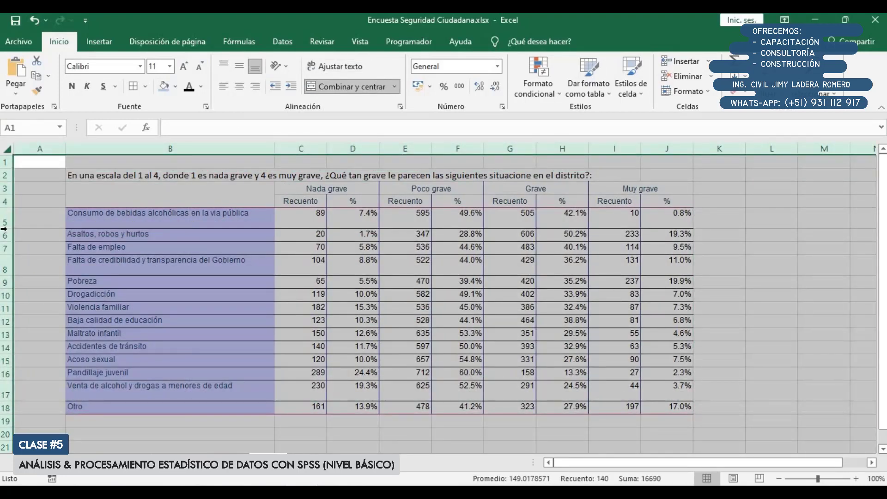
{"action": "double_click", "coordinate": [7, 228]}
{"action": "left_click", "coordinate": [170, 263]}
{"action": "left_click_drag", "start_coordinate": [149, 191], "coordinate": [676, 385]}
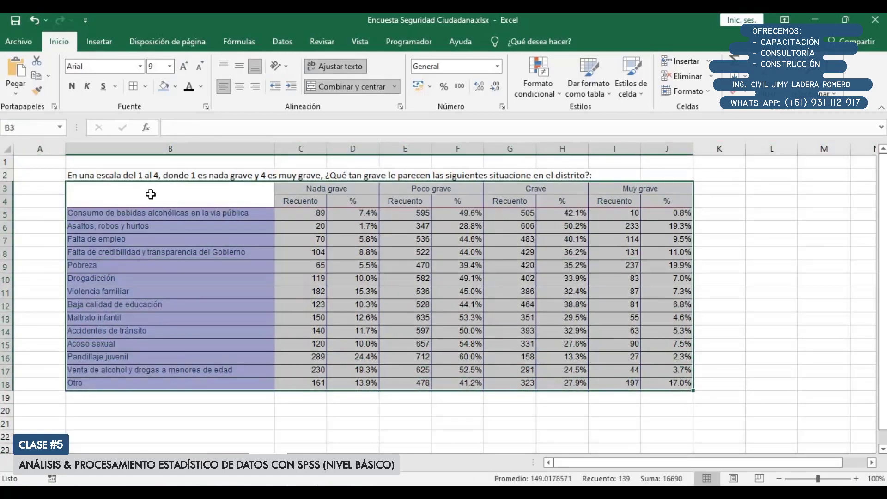
{"action": "left_click_drag", "start_coordinate": [150, 194], "coordinate": [641, 393]}
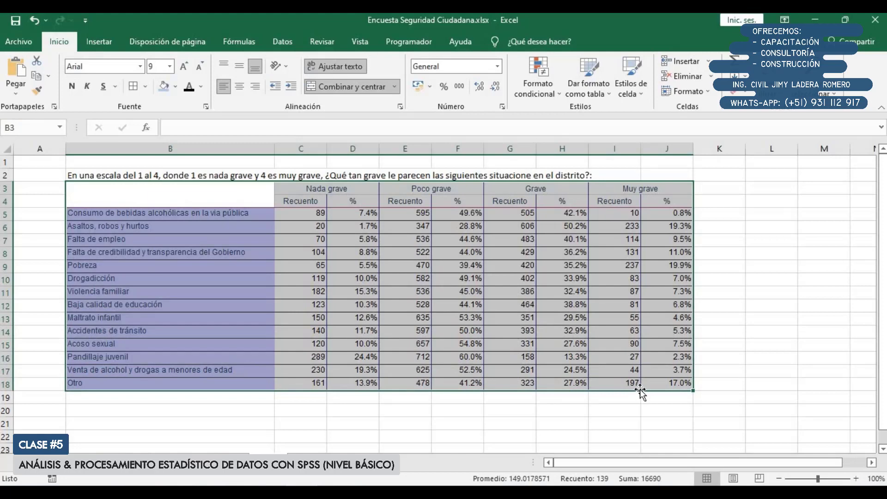
{"action": "left_click", "coordinate": [546, 308]}
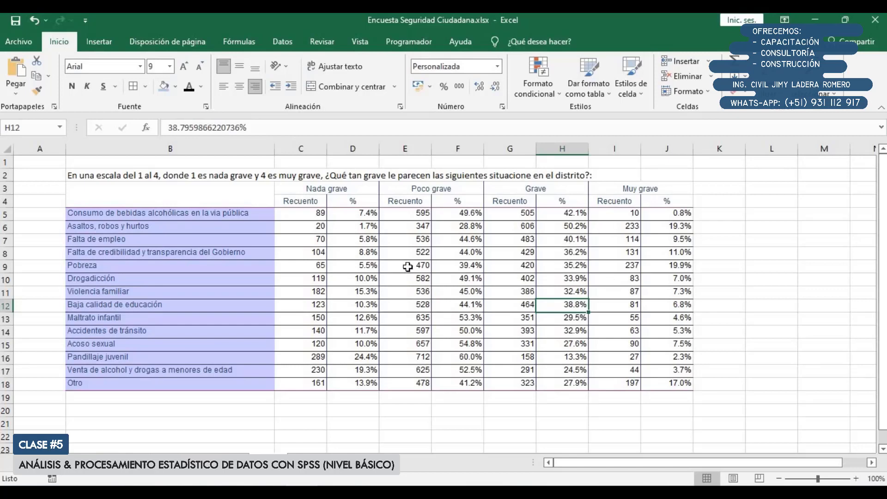
Switch to the SPSS data editor and reopen the custom tables builder with the question 102 table
{"action": "left_click", "coordinate": [344, 425]}
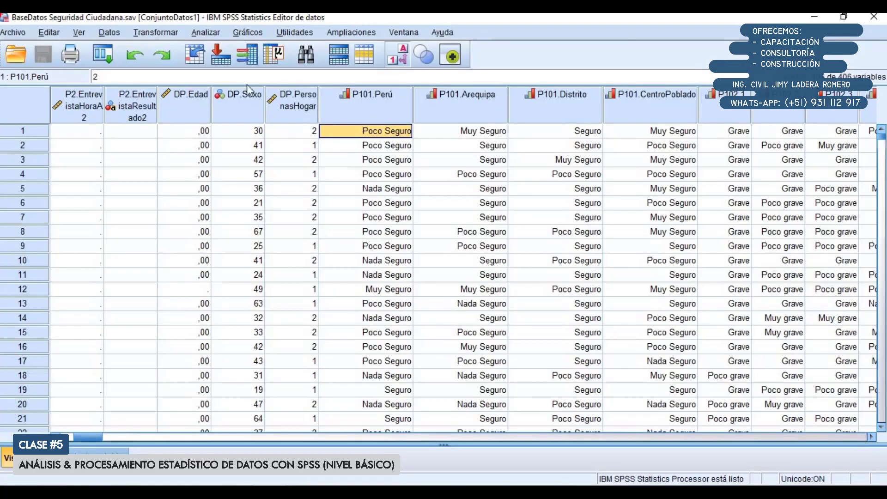
{"action": "left_click", "coordinate": [201, 31]}
{"action": "mouse_move", "coordinate": [217, 95]}
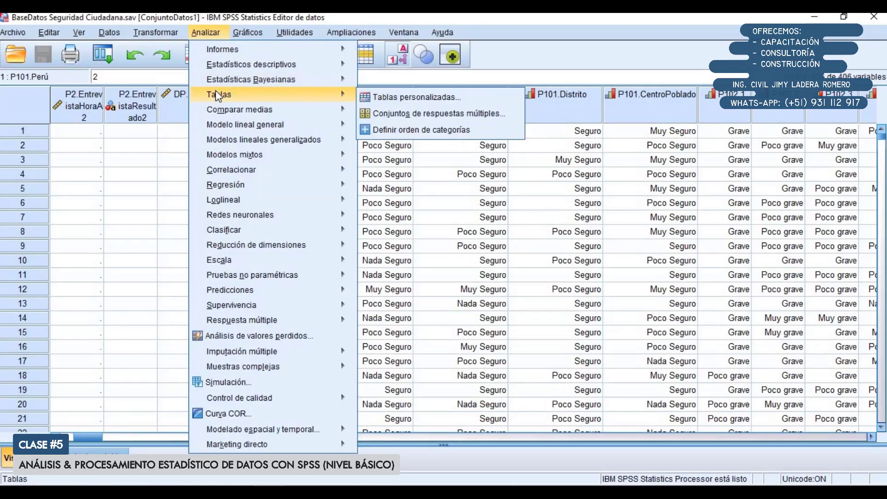
{"action": "left_click", "coordinate": [385, 97]}
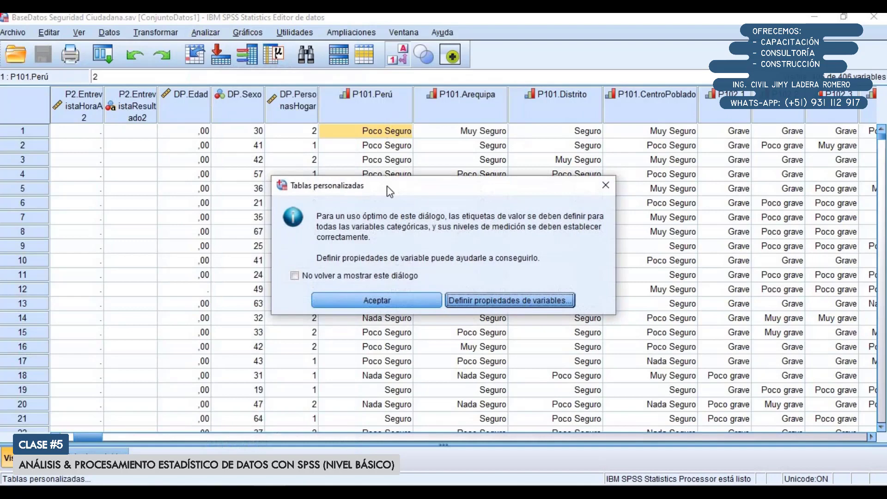
{"action": "left_click", "coordinate": [406, 299]}
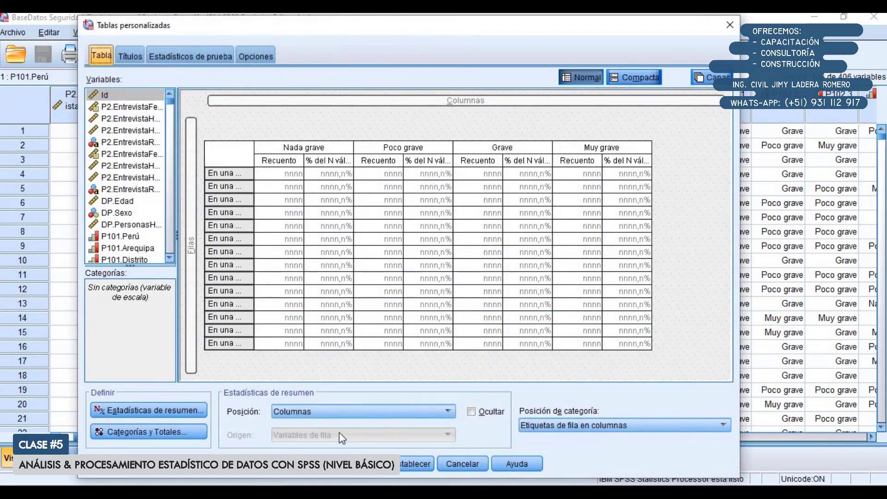
Remove Recuento from the summary statistics, keeping only "% del N válido de fila", and generate the table
{"action": "left_click", "coordinate": [180, 408]}
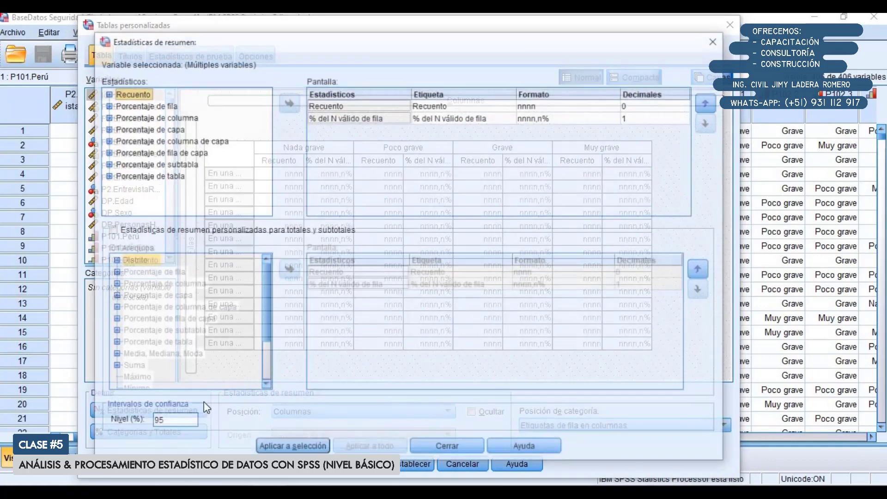
{"action": "left_click", "coordinate": [337, 106]}
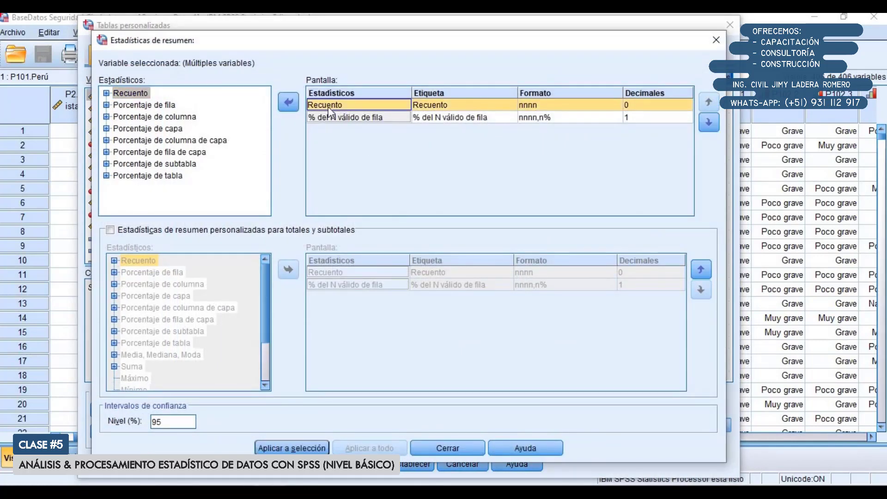
{"action": "left_click", "coordinate": [290, 104]}
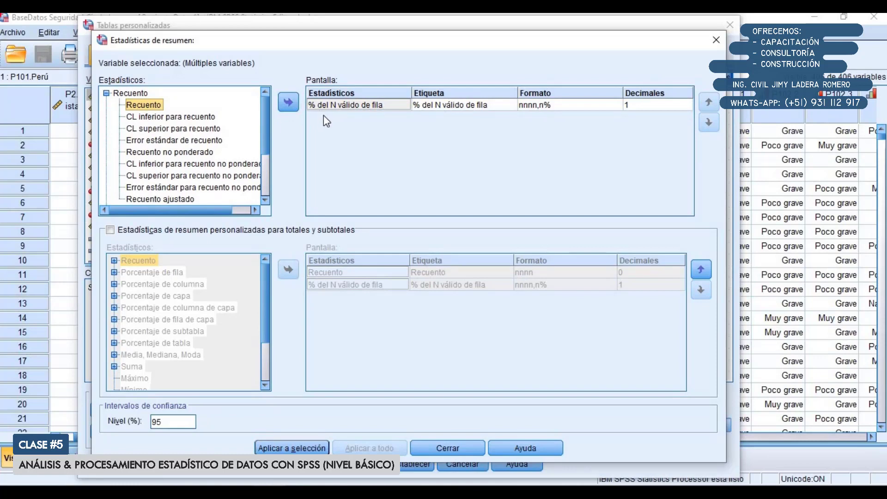
{"action": "left_click", "coordinate": [292, 447]}
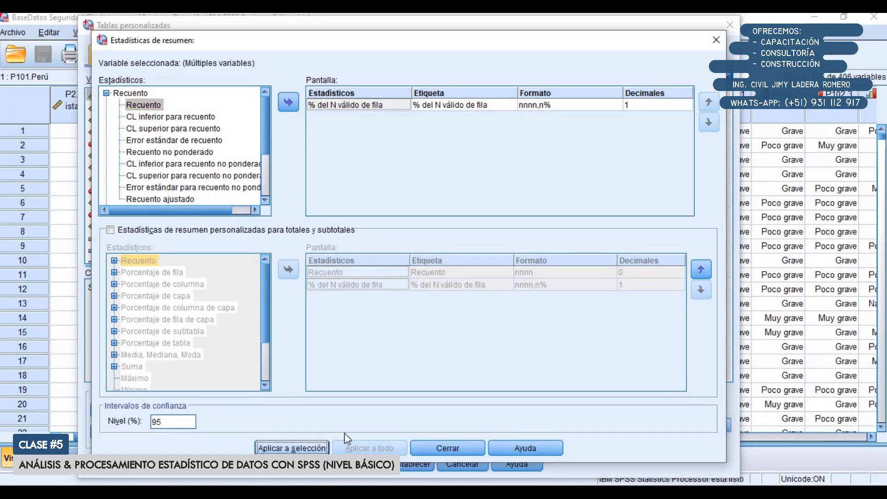
{"action": "left_click", "coordinate": [436, 448]}
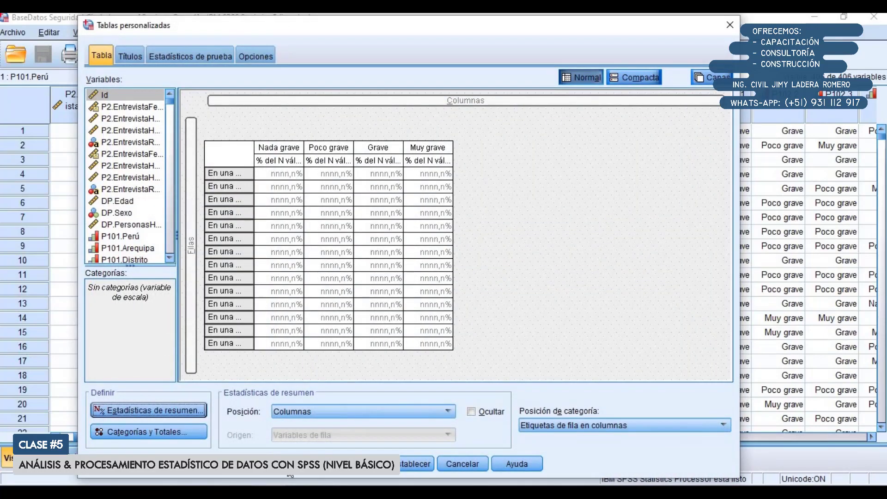
{"action": "left_click", "coordinate": [287, 466]}
Copy the new percentage-only table from the SPSS output and paste it into the Excel sheet at B23
{"action": "scroll", "coordinate": [358, 316], "scroll_direction": "down", "scroll_amount": 3}
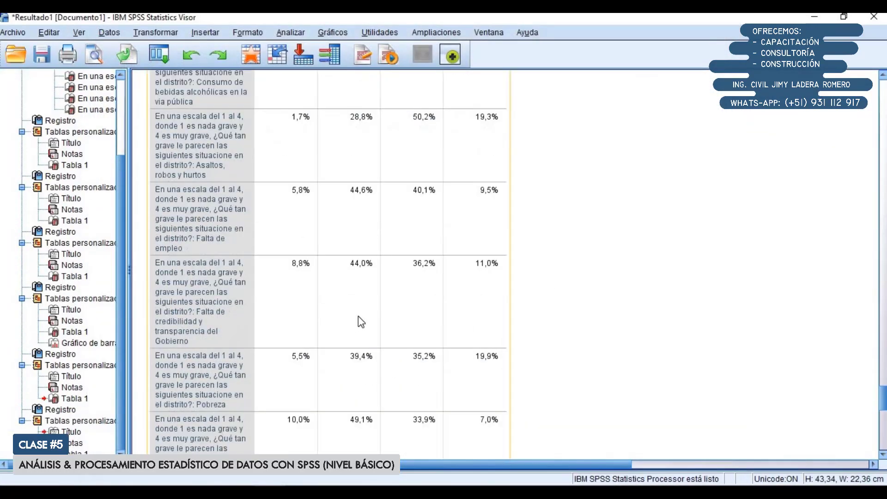
{"action": "right_click", "coordinate": [314, 213]}
{"action": "left_click", "coordinate": [330, 239]}
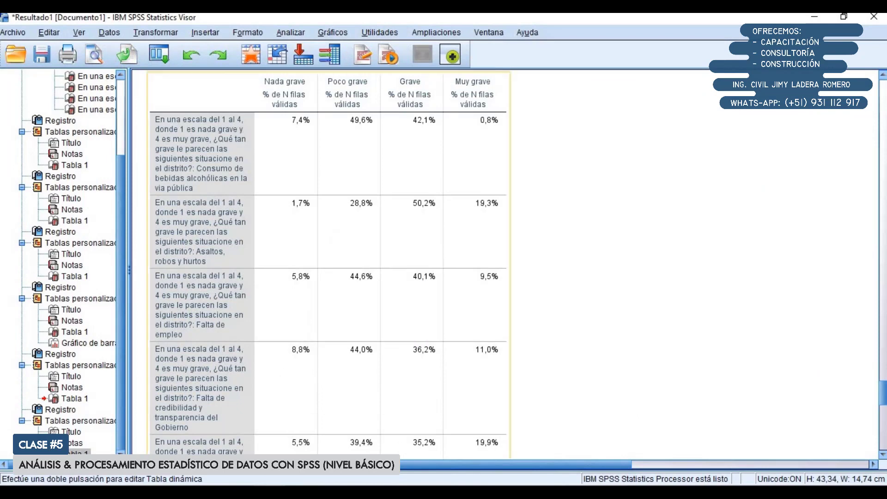
{"action": "key", "text": "alt+Tab"}
{"action": "scroll", "coordinate": [244, 394], "scroll_direction": "down", "scroll_amount": 3}
{"action": "left_click", "coordinate": [171, 279]}
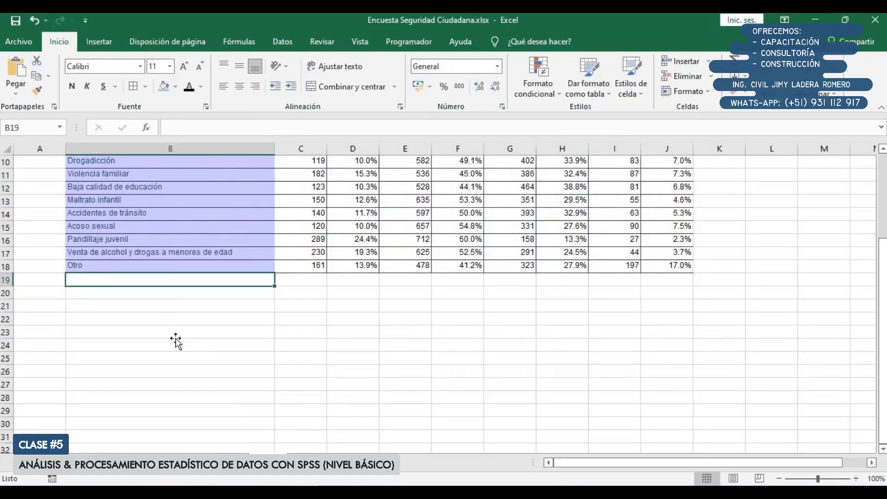
{"action": "left_click", "coordinate": [178, 333]}
{"action": "key", "text": "ctrl+v"}
Copy the shortened row labels from B5:B18 over the long labels of the percentage table, starting at B25
{"action": "scroll", "coordinate": [232, 341], "scroll_direction": "up", "scroll_amount": 3}
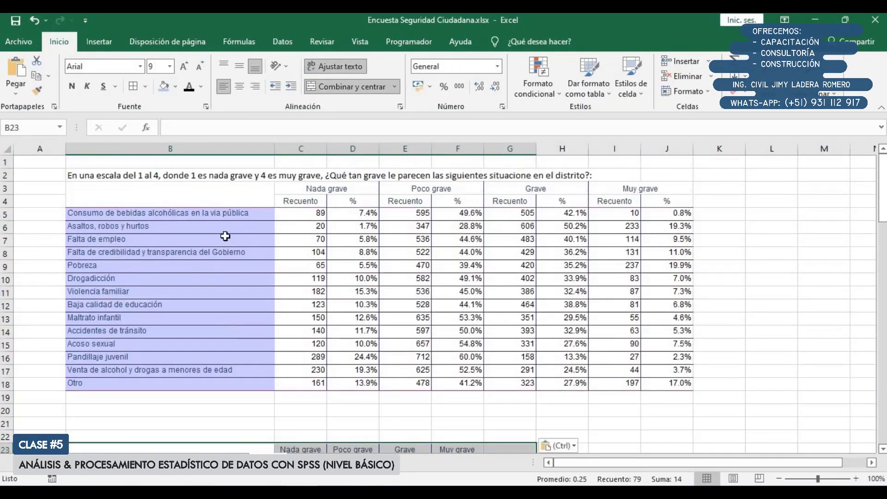
{"action": "left_click_drag", "start_coordinate": [228, 213], "coordinate": [233, 384]}
{"action": "key", "text": "ctrl+c"}
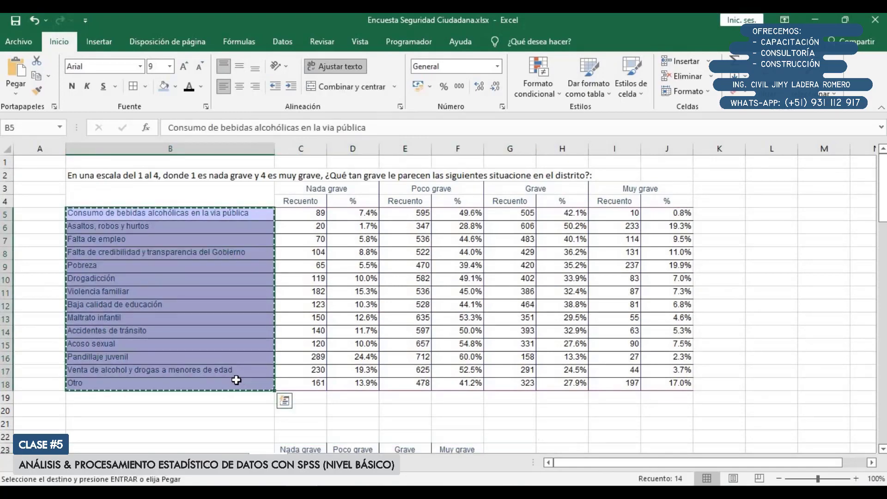
{"action": "scroll", "coordinate": [234, 383], "scroll_direction": "down", "scroll_amount": 4}
{"action": "left_click", "coordinate": [232, 348]}
{"action": "key", "text": "ctrl+v"}
{"action": "scroll", "coordinate": [232, 347], "scroll_direction": "down", "scroll_amount": 4}
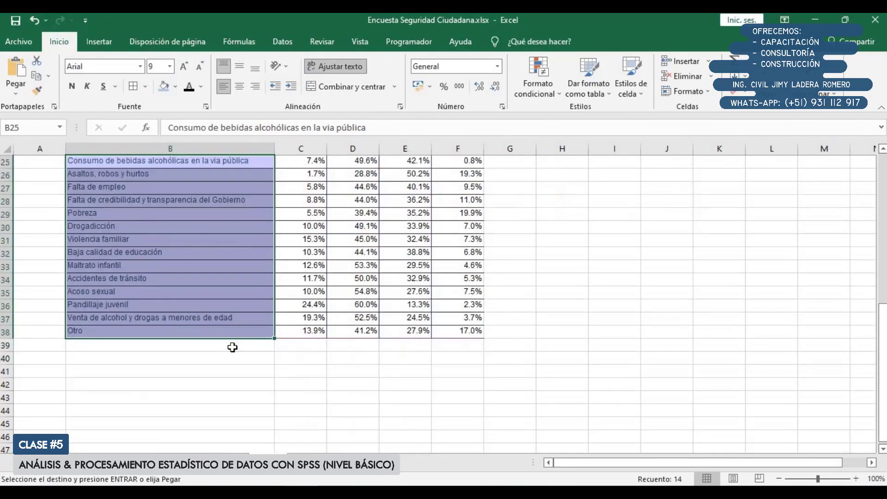
Copy the question title from B2 to B22, above the percentage table
{"action": "scroll", "coordinate": [232, 348], "scroll_direction": "up", "scroll_amount": 8}
{"action": "left_click", "coordinate": [188, 175]}
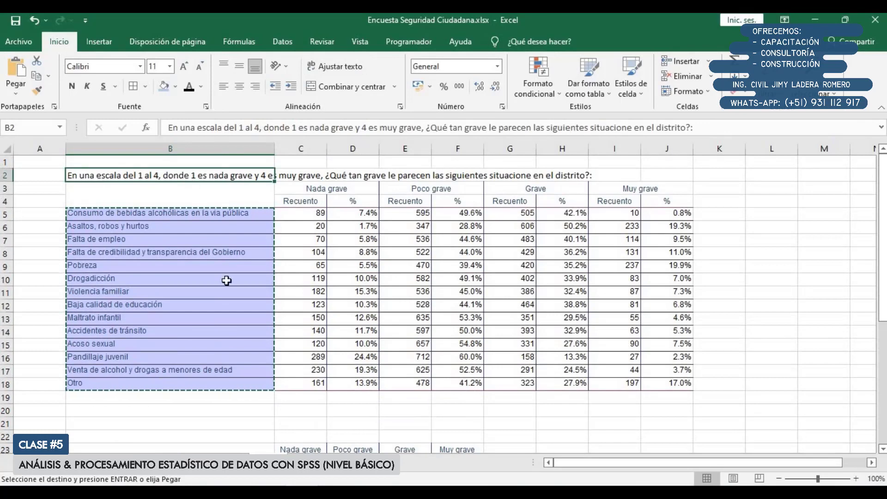
{"action": "scroll", "coordinate": [227, 281], "scroll_direction": "down", "scroll_amount": 3}
{"action": "left_click", "coordinate": [192, 318]}
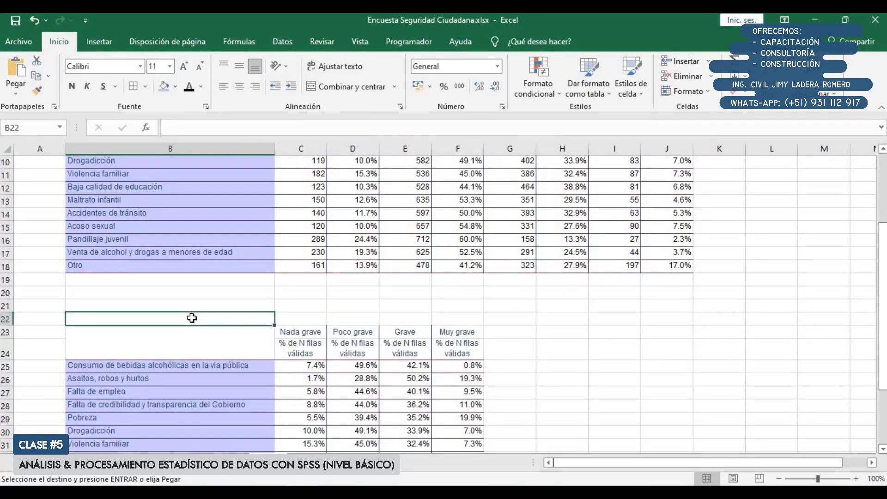
{"action": "key", "text": "ctrl+v"}
Delete row 24 containing the "% de N filas válidas" subheadings from the percentage table
{"action": "left_click", "coordinate": [254, 379]}
{"action": "left_click_drag", "start_coordinate": [301, 354], "coordinate": [457, 353]}
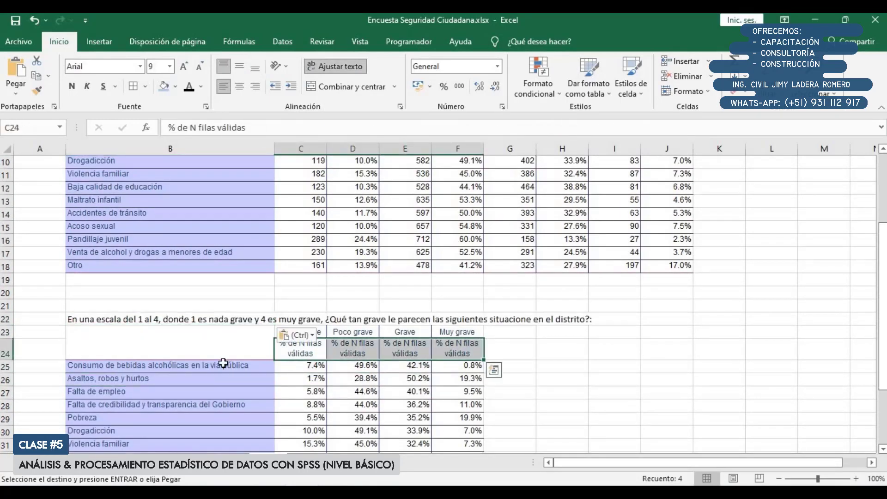
{"action": "right_click", "coordinate": [9, 356]}
{"action": "left_click", "coordinate": [35, 262]}
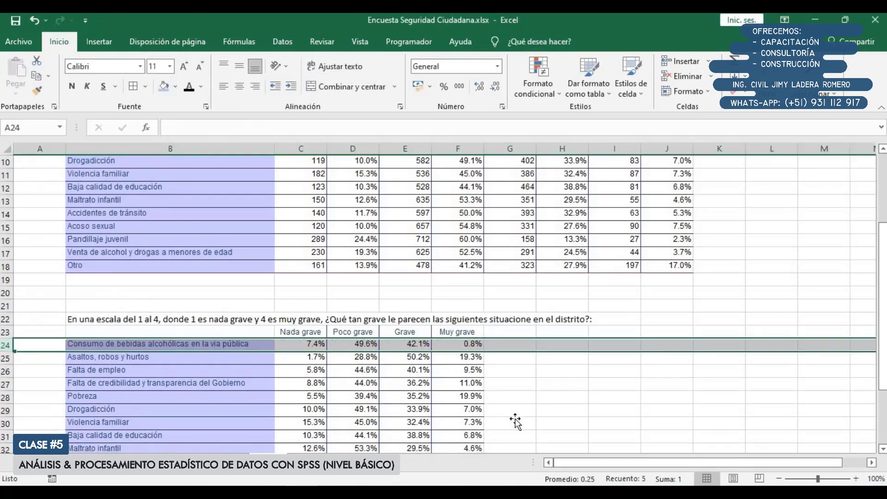
{"action": "left_click", "coordinate": [516, 421]}
Insert a 2-D clustered column chart from the percentage table in B23:F37
{"action": "scroll", "coordinate": [516, 420], "scroll_direction": "up", "scroll_amount": 3}
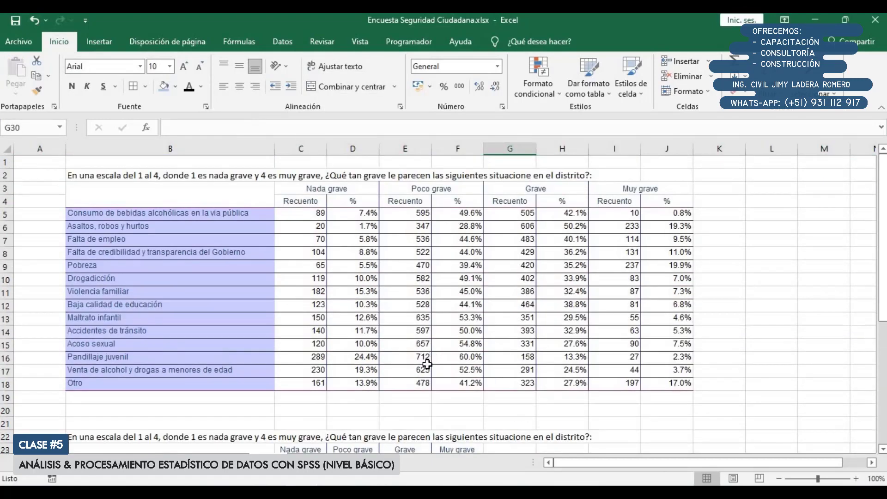
{"action": "scroll", "coordinate": [428, 364], "scroll_direction": "down", "scroll_amount": 5}
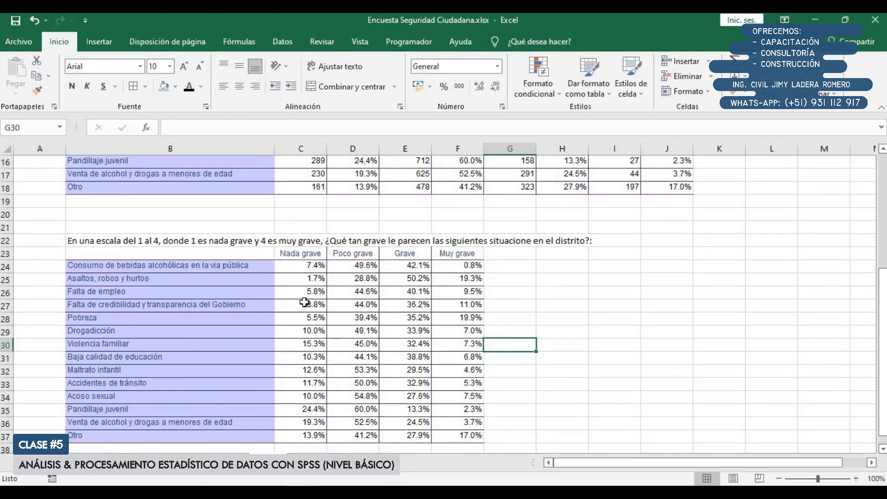
{"action": "left_click_drag", "start_coordinate": [165, 254], "coordinate": [474, 436]}
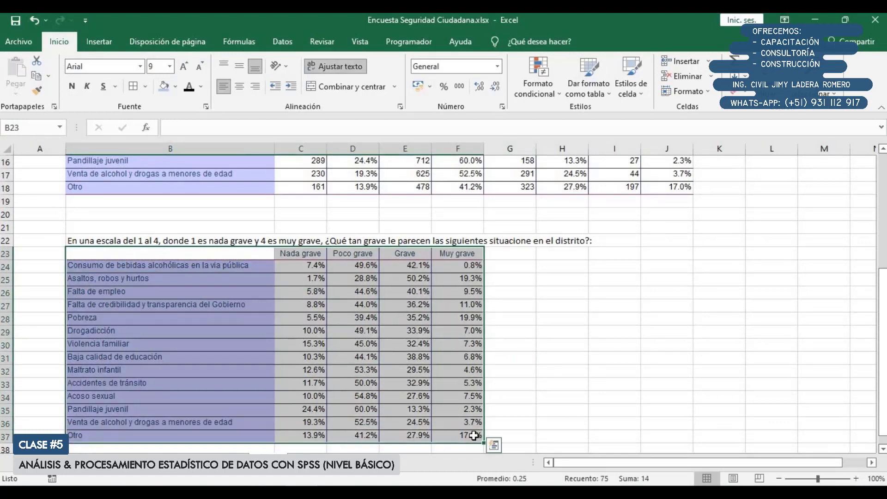
{"action": "left_click", "coordinate": [99, 41]}
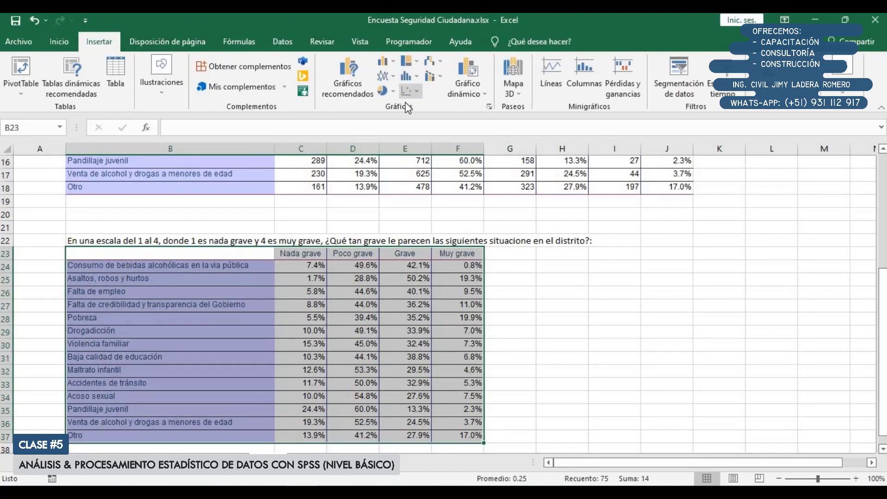
{"action": "left_click", "coordinate": [391, 65]}
{"action": "left_click", "coordinate": [395, 102]}
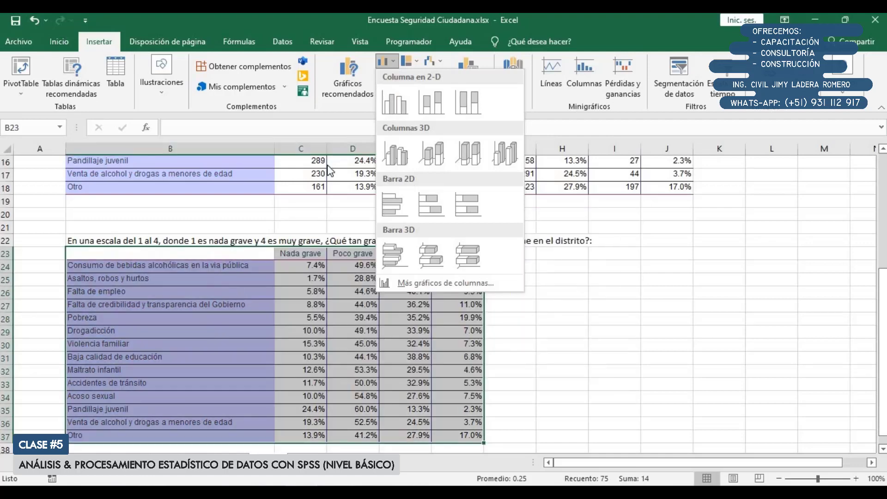
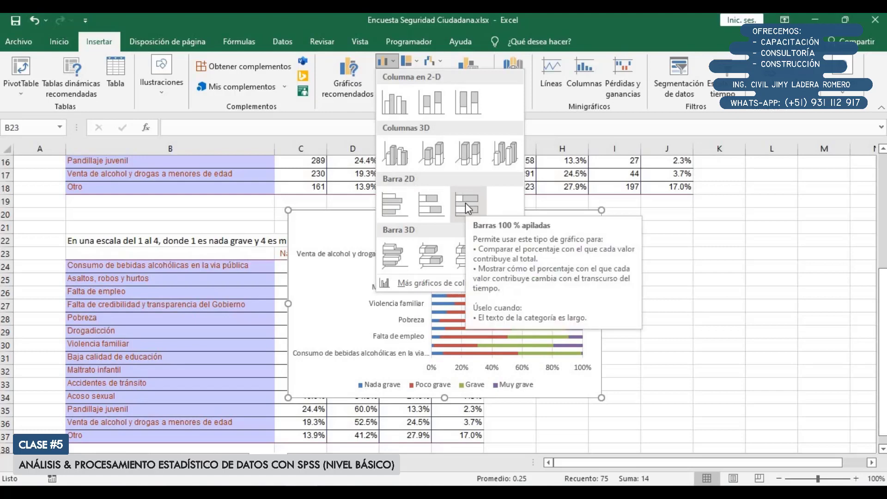
Insert a 2-D 100% stacked bar chart from the percentage table and place it beside the table over column G onward
{"action": "left_click", "coordinate": [465, 203]}
{"action": "scroll", "coordinate": [452, 274], "scroll_direction": "down", "scroll_amount": 1}
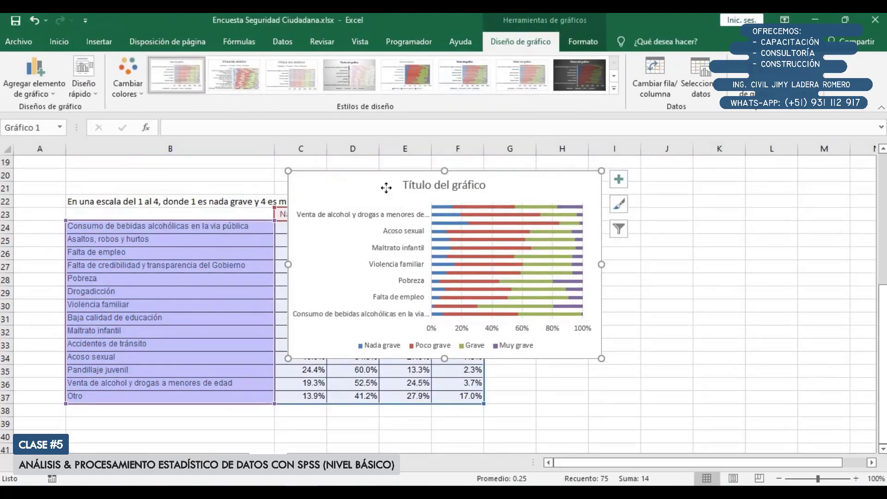
{"action": "left_click_drag", "start_coordinate": [328, 175], "coordinate": [540, 168]}
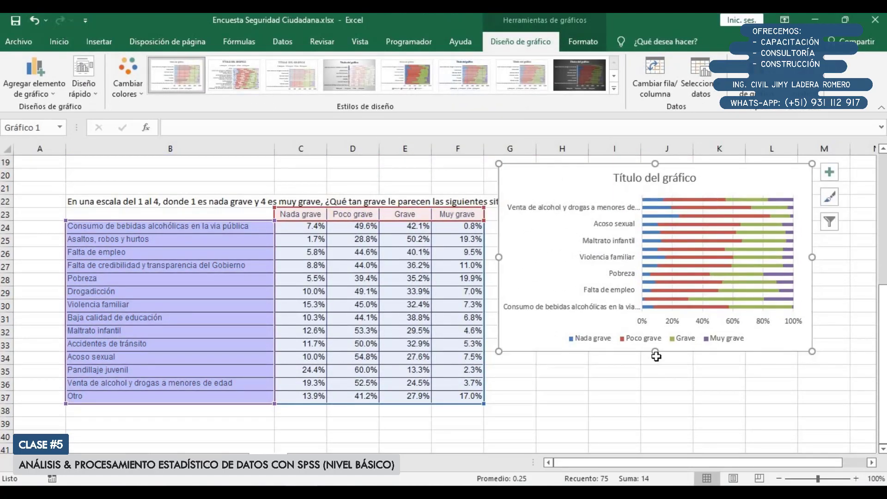
Stretch the chart's height down to about row 46 and collapse the ribbon
{"action": "left_click_drag", "start_coordinate": [651, 407], "coordinate": [653, 447]}
{"action": "scroll", "coordinate": [653, 361], "scroll_direction": "up", "scroll_amount": 2}
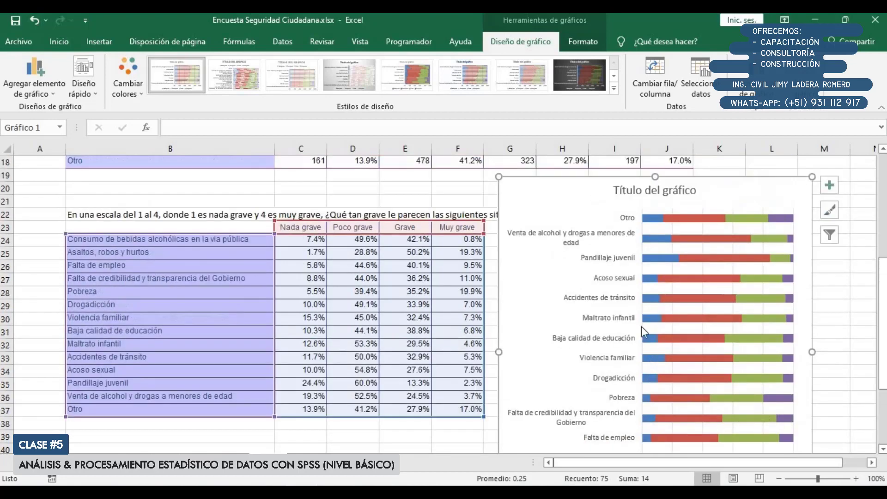
{"action": "scroll", "coordinate": [636, 299], "scroll_direction": "down", "scroll_amount": 1}
{"action": "scroll", "coordinate": [637, 298], "scroll_direction": "down", "scroll_amount": 2}
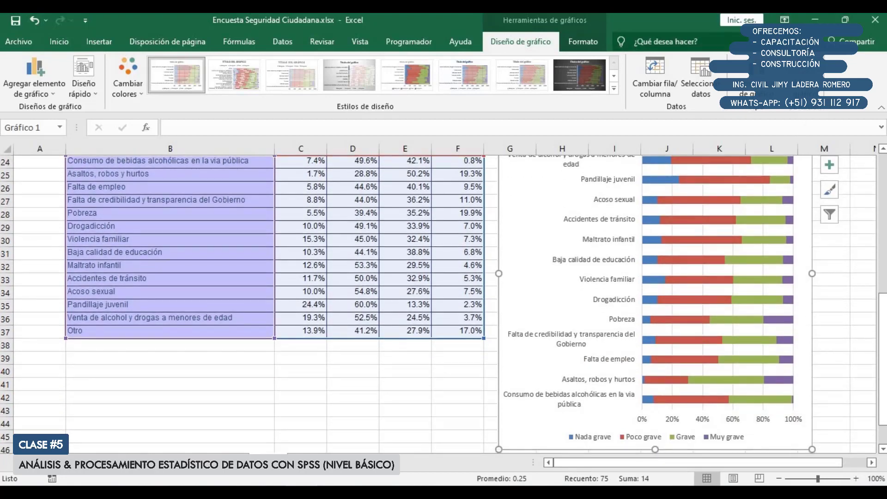
{"action": "left_click", "coordinate": [881, 107]}
{"action": "scroll", "coordinate": [758, 173], "scroll_direction": "up", "scroll_amount": 2}
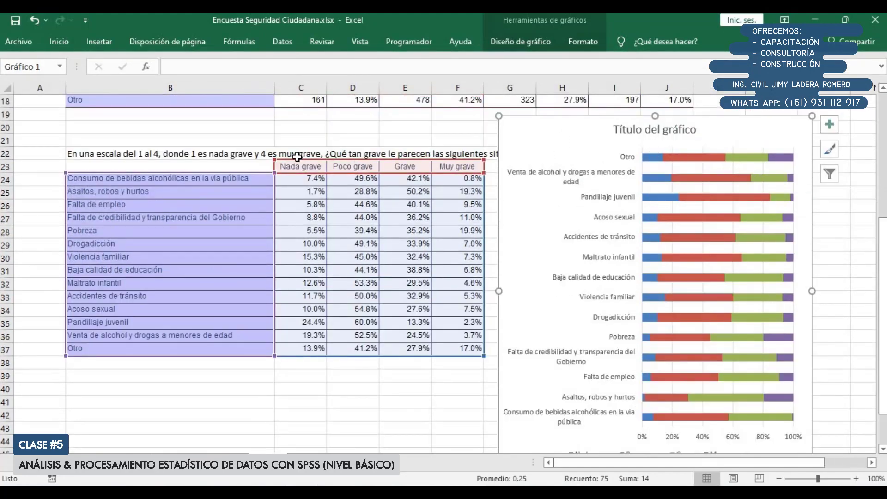
Replace the chart title with "¿Qué tan grave le parecen las siguientes situacione en el distrito?:" copied from B22
{"action": "double_click", "coordinate": [140, 154]}
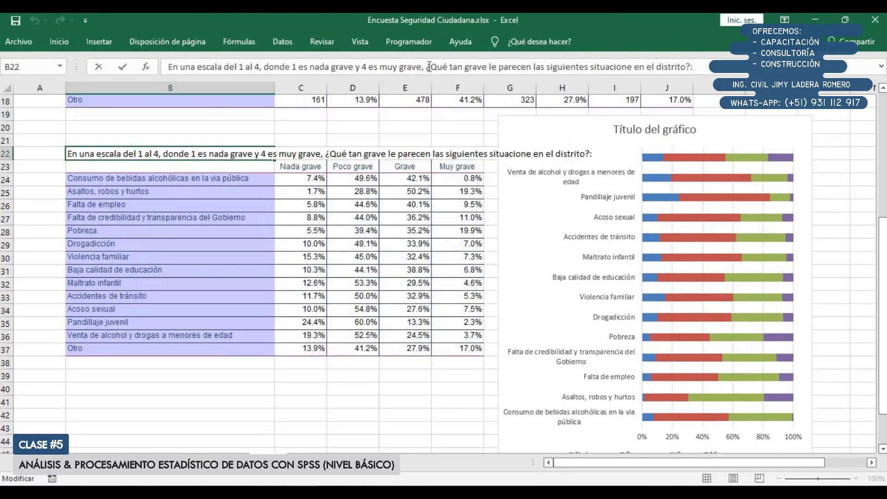
{"action": "left_click_drag", "start_coordinate": [425, 66], "coordinate": [694, 67]}
{"action": "key", "text": "ctrl+c"}
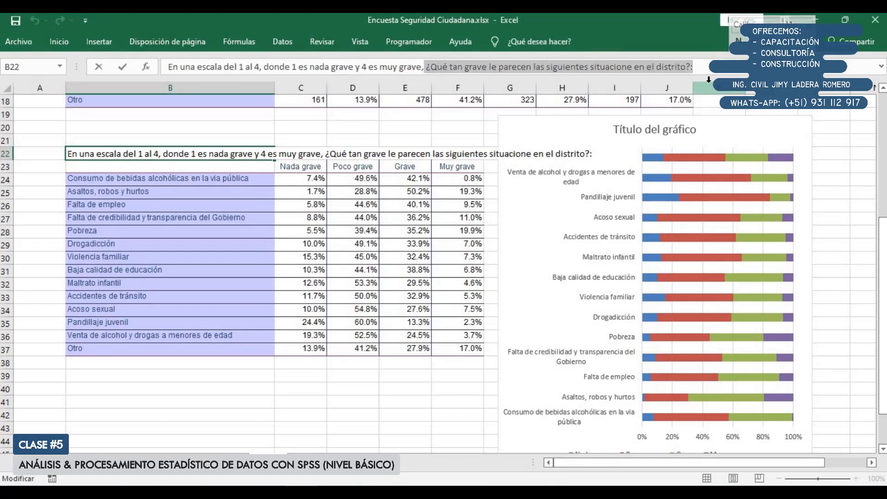
{"action": "left_click", "coordinate": [671, 132]}
{"action": "triple_click", "coordinate": [674, 130]}
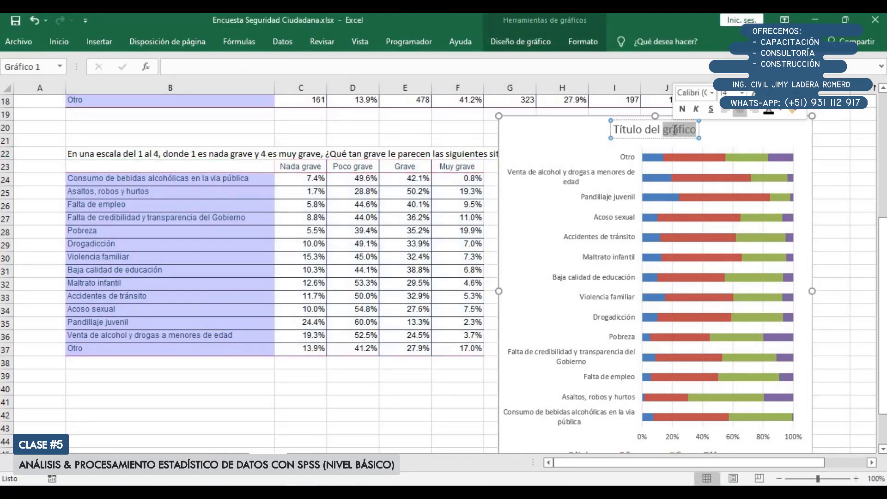
{"action": "key", "text": "ctrl+v"}
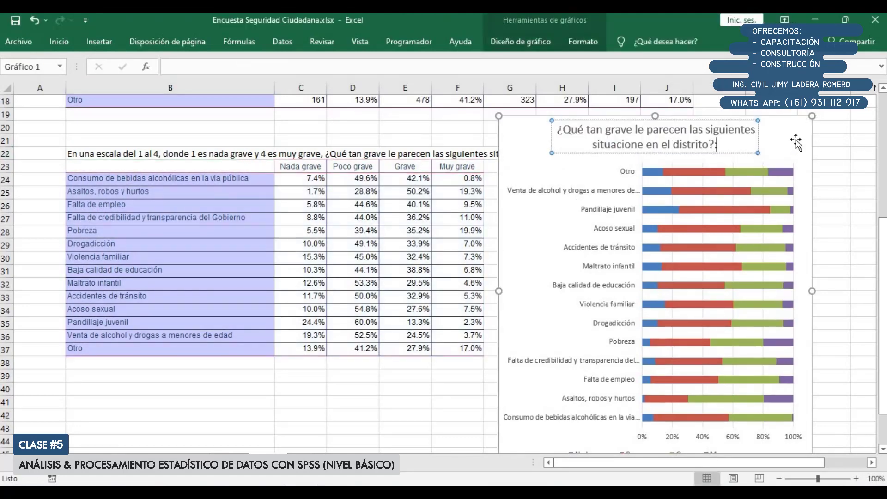
{"action": "left_click", "coordinate": [835, 230]}
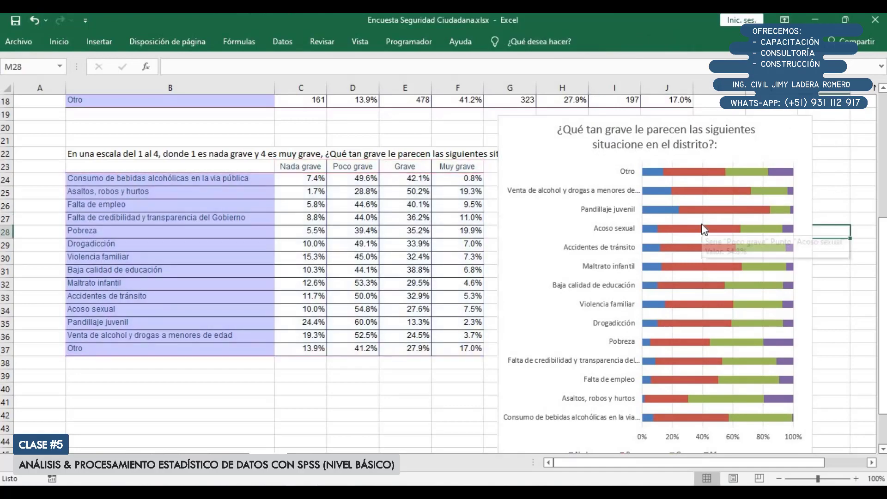
Reverse the category order on the chart's vertical axis to match the row order of the table
{"action": "scroll", "coordinate": [614, 247], "scroll_direction": "down", "scroll_amount": 1}
{"action": "scroll", "coordinate": [544, 242], "scroll_direction": "down", "scroll_amount": 2}
{"action": "left_click_drag", "start_coordinate": [74, 218], "coordinate": [95, 370]}
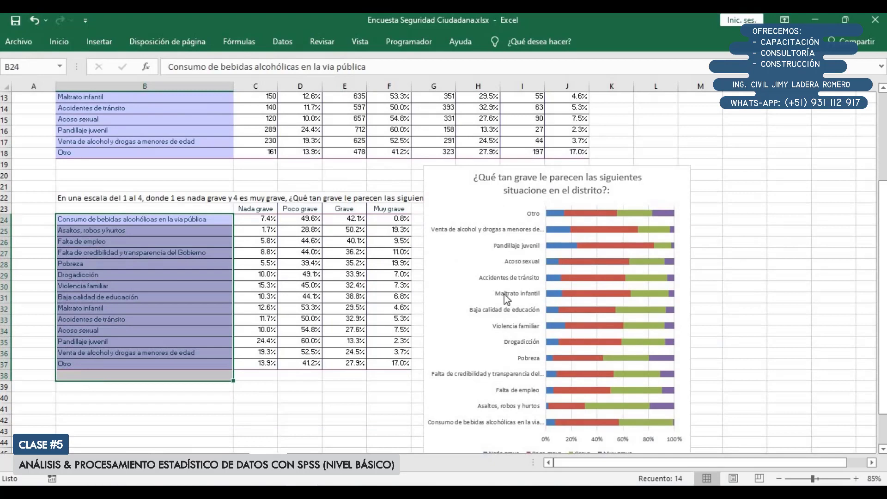
{"action": "left_click", "coordinate": [512, 315]}
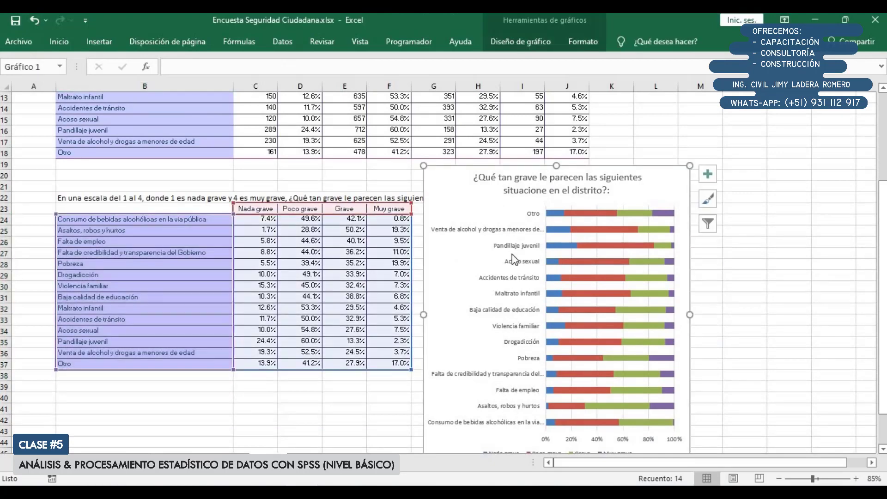
{"action": "left_click", "coordinate": [511, 277]}
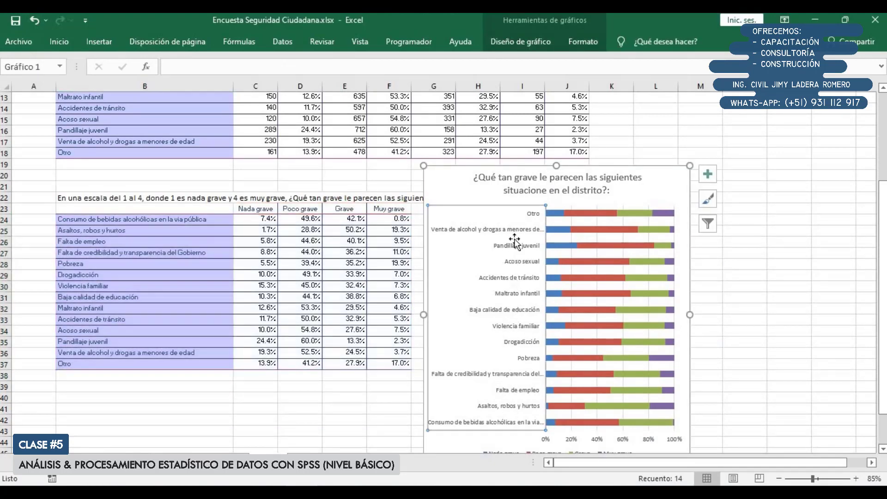
{"action": "double_click", "coordinate": [511, 277]}
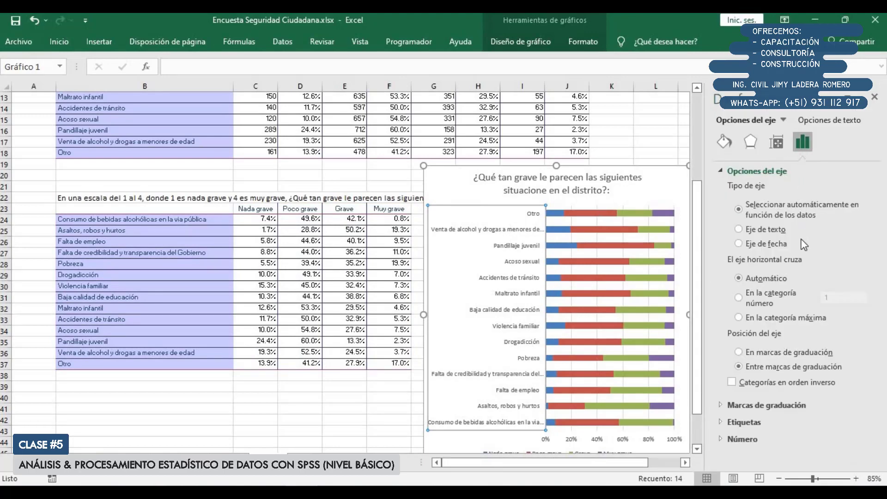
{"action": "left_click", "coordinate": [761, 383]}
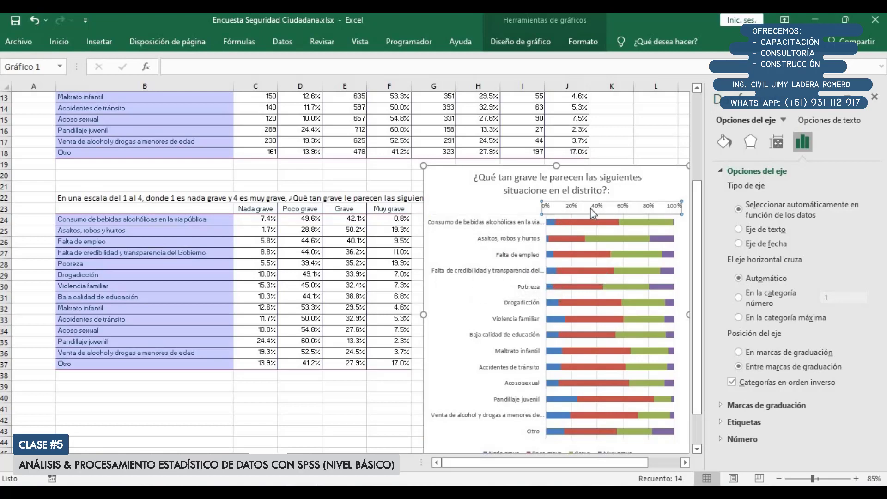
Delete the horizontal percentage axis from the chart and close the formatting pane
{"action": "left_click", "coordinate": [626, 208]}
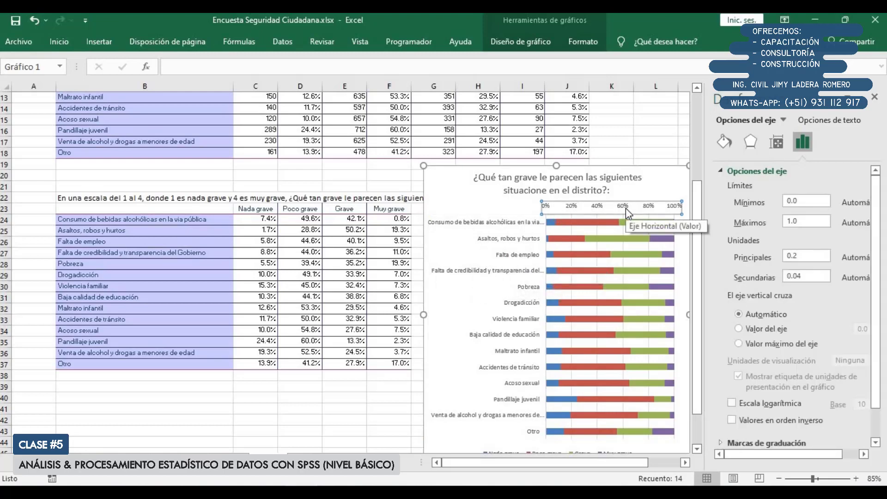
{"action": "key", "text": "Delete"}
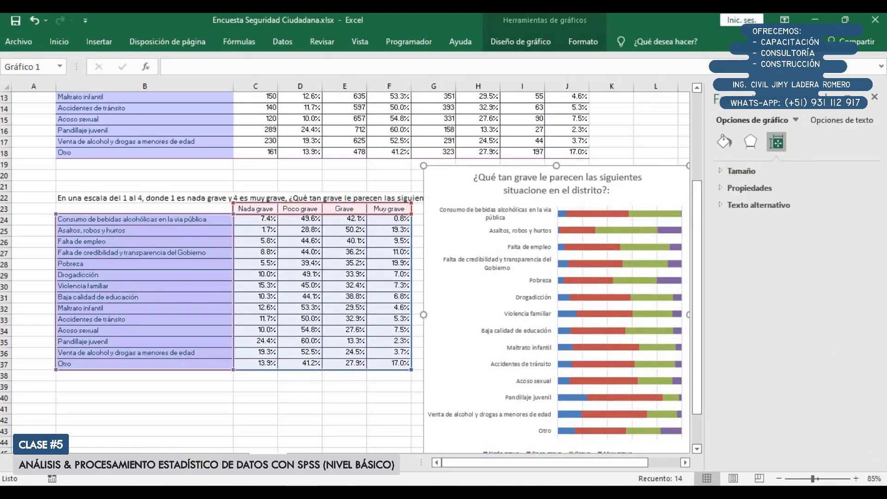
{"action": "left_click", "coordinate": [875, 98]}
{"action": "scroll", "coordinate": [678, 250], "scroll_direction": "up", "scroll_amount": 1, "text": "ctrl"}
{"action": "scroll", "coordinate": [677, 251], "scroll_direction": "down", "scroll_amount": 3}
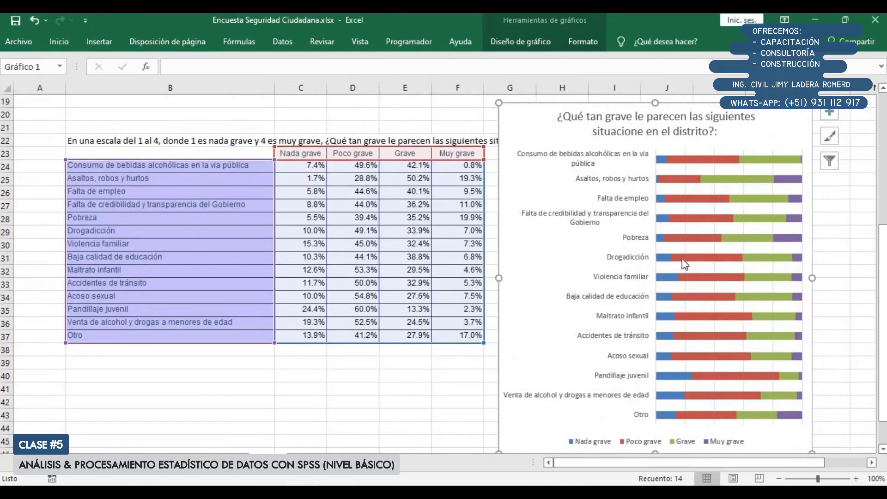
Fill the "Nada grave" series with the solid theme red
{"action": "scroll", "coordinate": [695, 254], "scroll_direction": "up", "scroll_amount": 1}
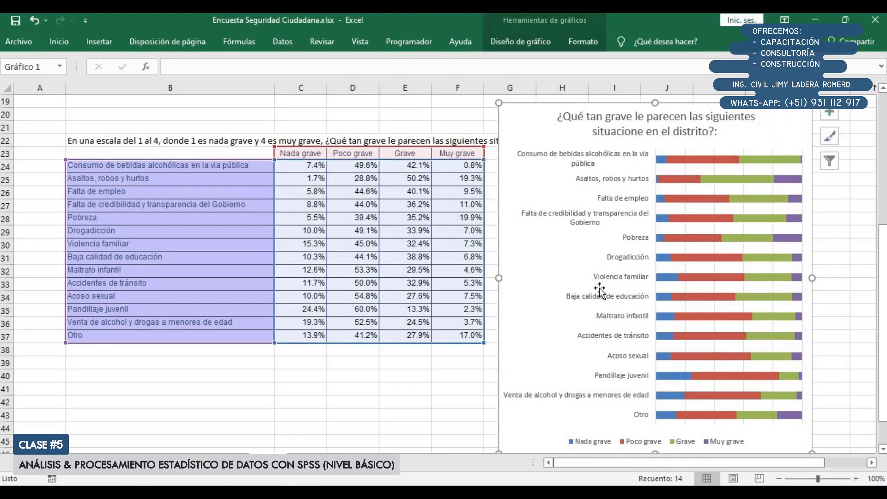
{"action": "scroll", "coordinate": [605, 386], "scroll_direction": "down", "scroll_amount": 1}
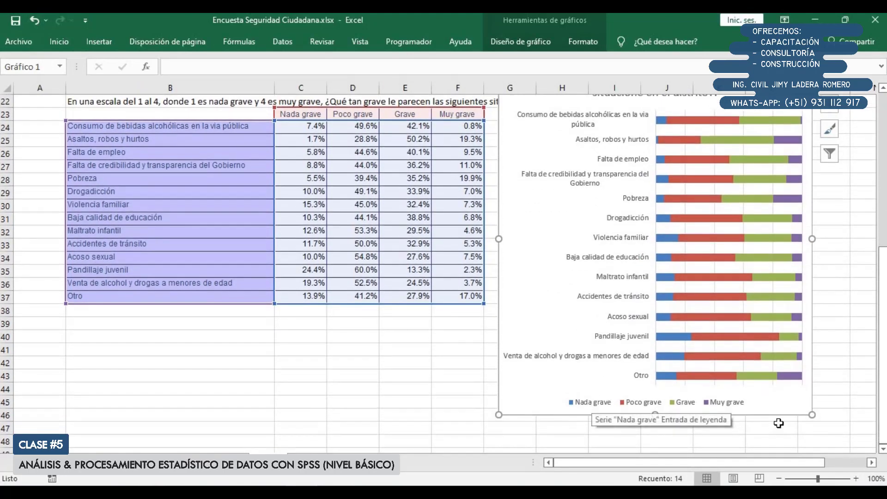
{"action": "left_click", "coordinate": [873, 464]}
{"action": "left_click", "coordinate": [872, 464]}
{"action": "left_click", "coordinate": [873, 463]}
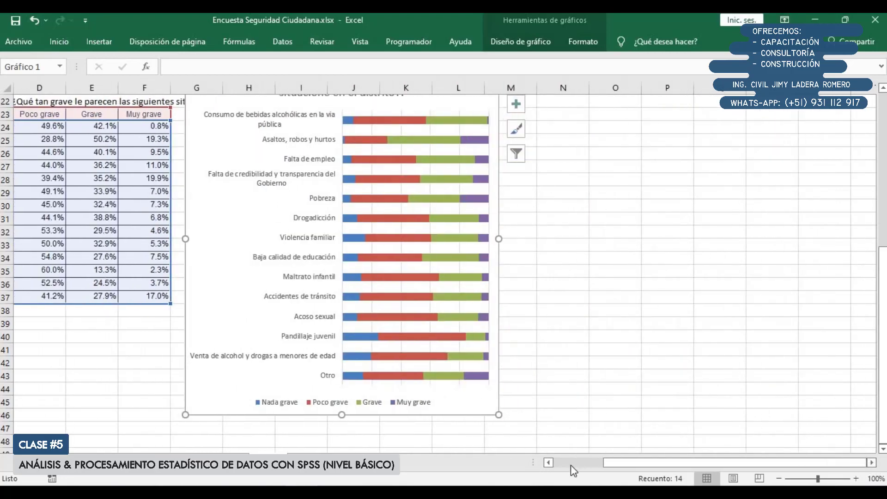
{"action": "left_click", "coordinate": [550, 466]}
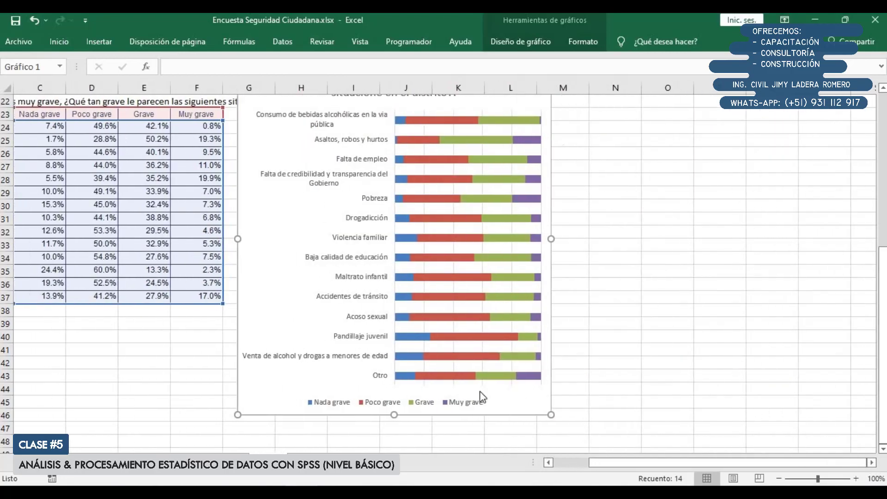
{"action": "scroll", "coordinate": [453, 361], "scroll_direction": "up", "scroll_amount": 1}
{"action": "double_click", "coordinate": [404, 278]}
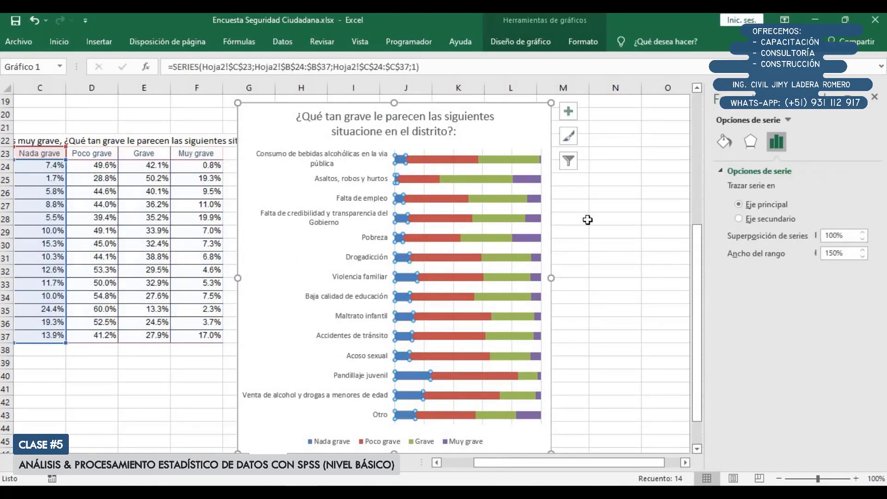
{"action": "left_click", "coordinate": [726, 147]}
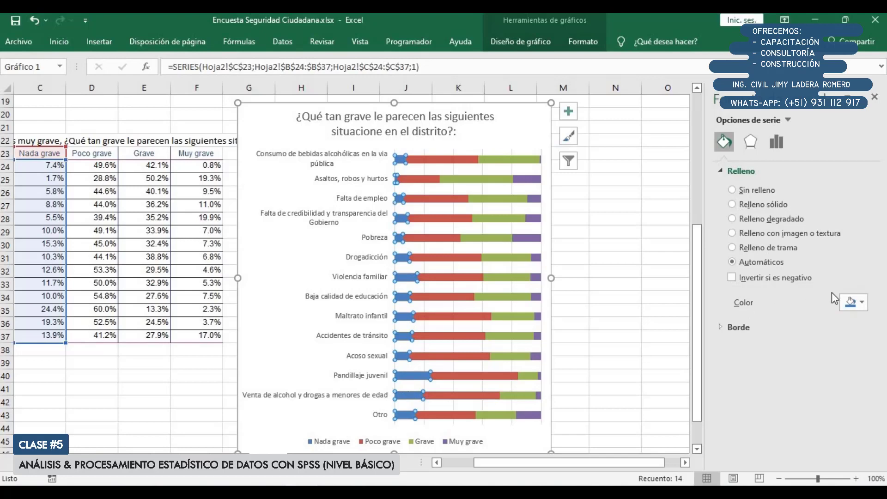
{"action": "left_click", "coordinate": [855, 302]}
{"action": "left_click", "coordinate": [830, 333]}
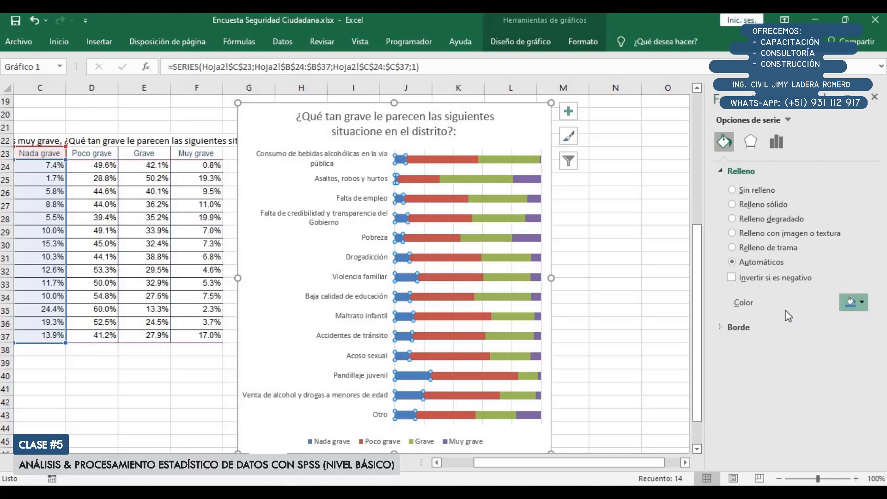
{"action": "left_click", "coordinate": [446, 236]}
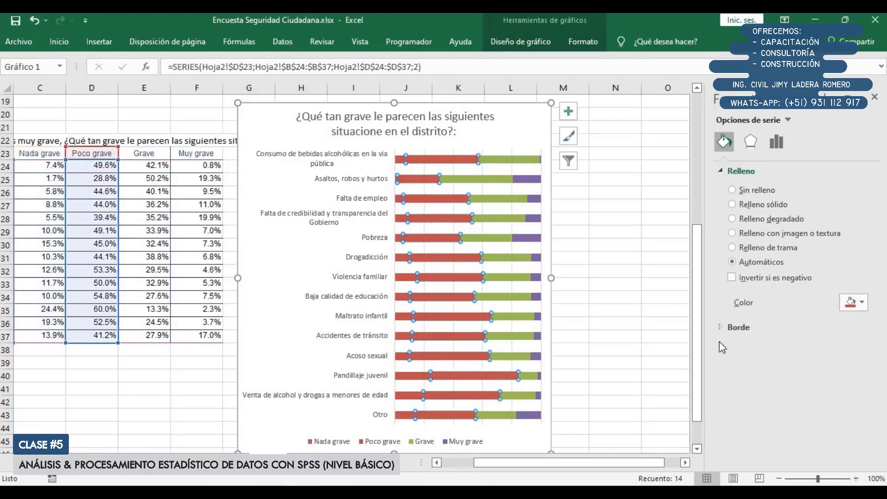
{"action": "left_click", "coordinate": [850, 302]}
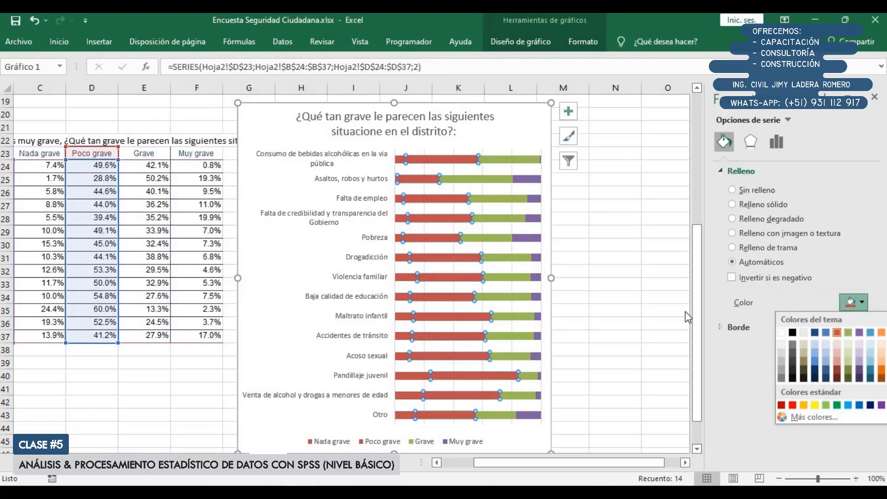
Fill the "Nada grave" series with a darker shade of the theme's olive green
{"action": "left_click", "coordinate": [404, 282]}
{"action": "left_click", "coordinate": [407, 278]}
{"action": "left_click", "coordinate": [864, 303]}
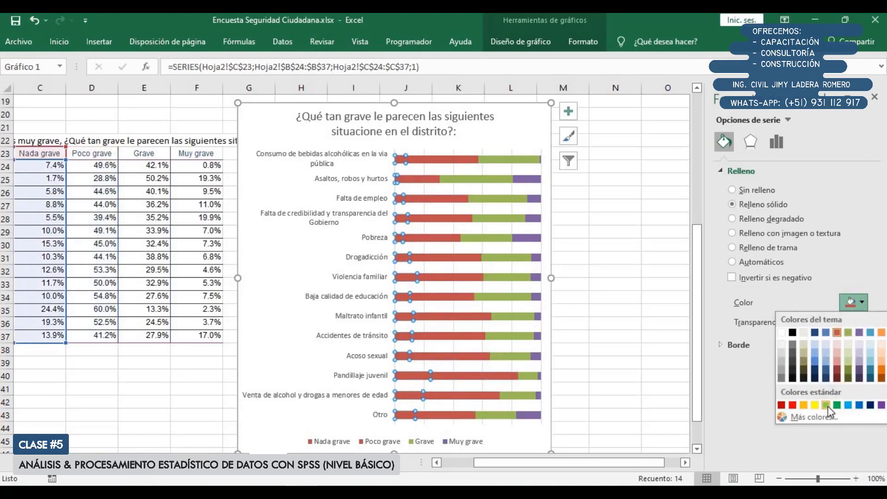
{"action": "left_click", "coordinate": [849, 371]}
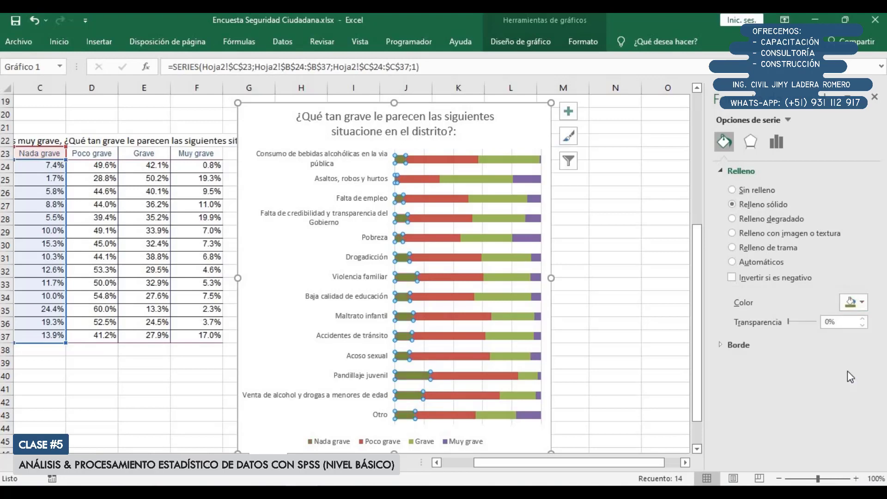
Fill the "Poco grave" series of the stacked bar chart with the standard yellow
{"action": "left_click", "coordinate": [448, 221]}
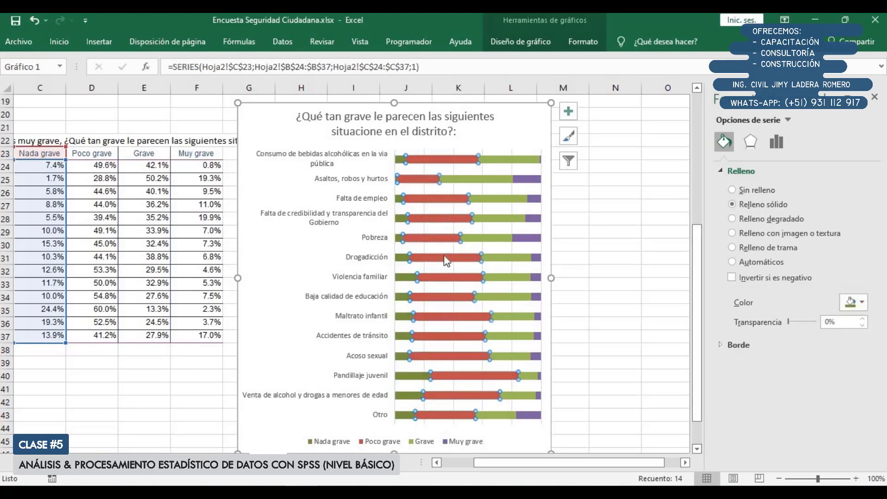
{"action": "left_click", "coordinate": [862, 303]}
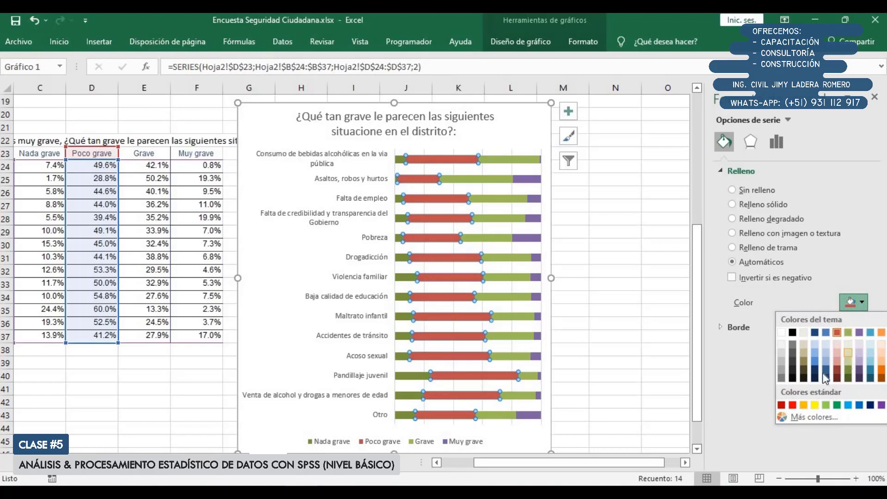
{"action": "left_click", "coordinate": [815, 405]}
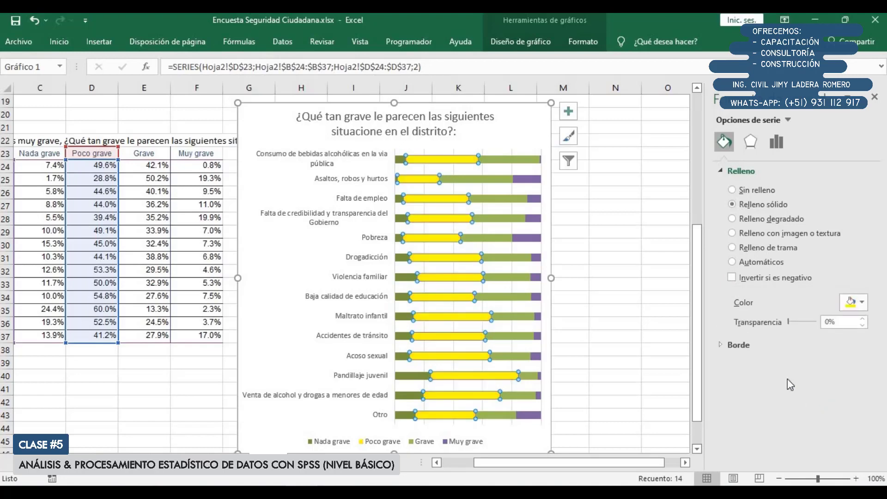
Fill the "Grave" series of the stacked bar chart with a darker shade of the theme's orange
{"action": "left_click", "coordinate": [498, 240]}
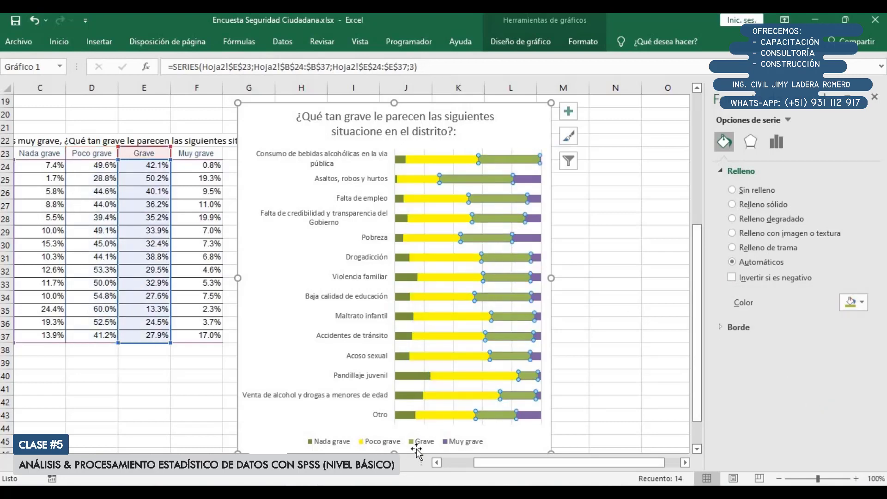
{"action": "left_click", "coordinate": [854, 308]}
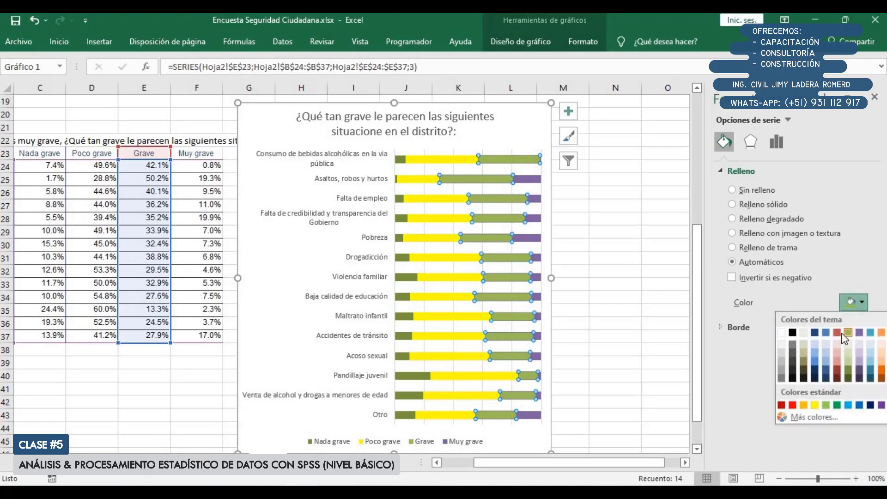
{"action": "left_click", "coordinate": [882, 373]}
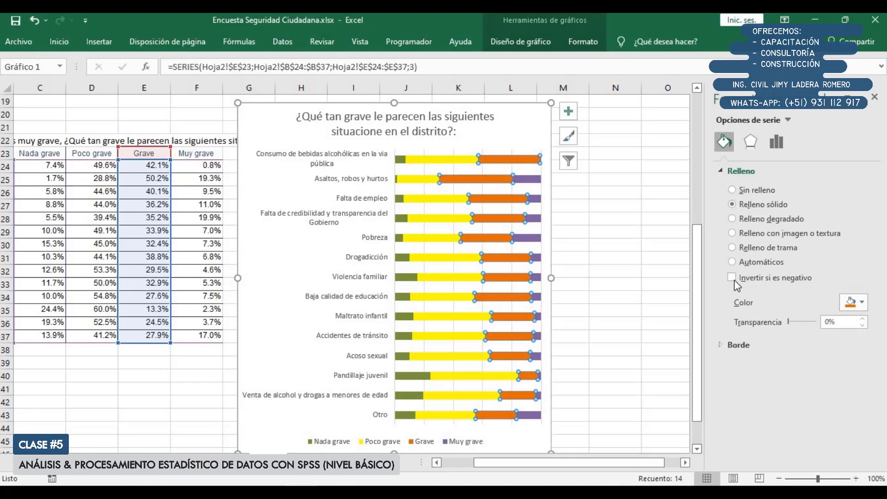
Fill the "Muy grave" series of the stacked bar chart with the solid theme red
{"action": "left_click", "coordinate": [533, 221]}
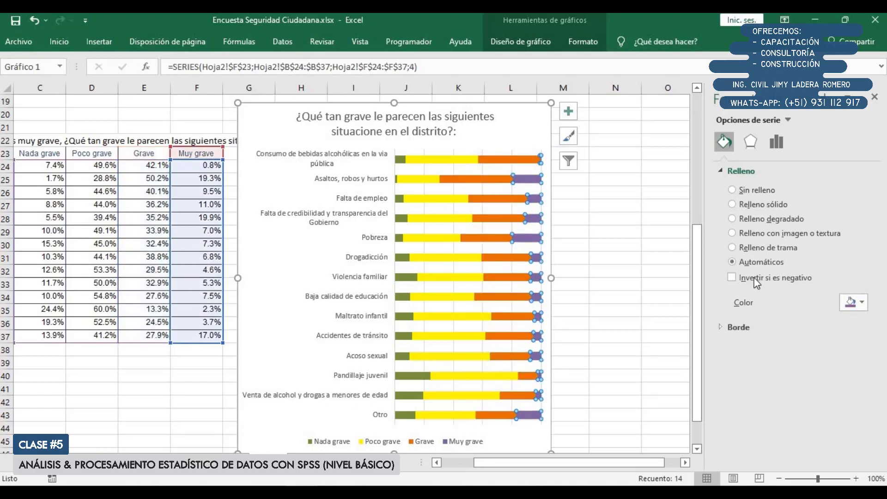
{"action": "left_click", "coordinate": [854, 303]}
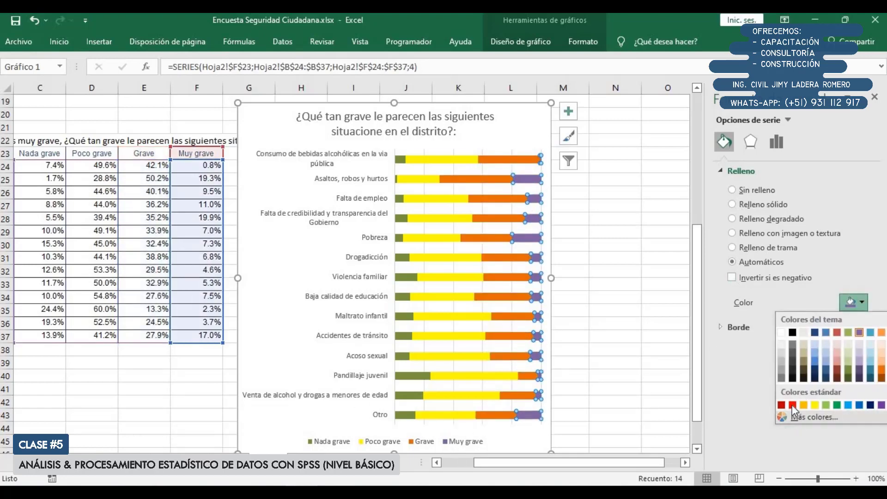
{"action": "left_click", "coordinate": [838, 333]}
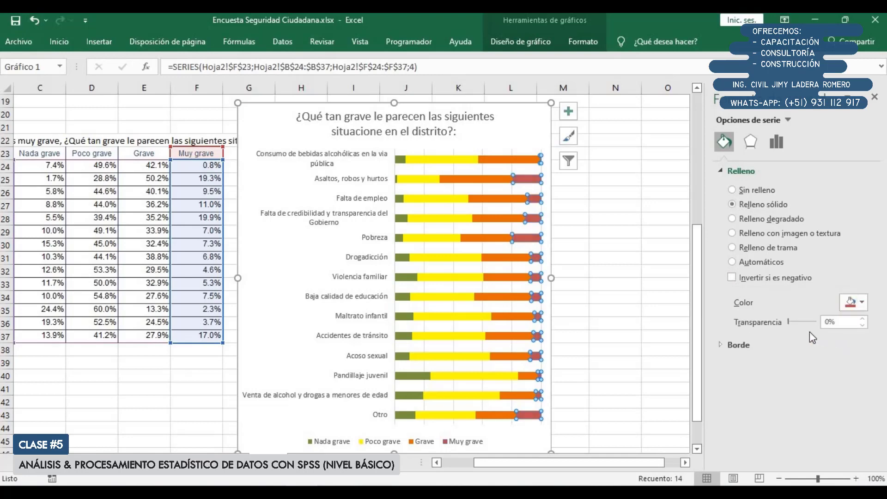
Add data labels to every series of the stacked bar chart
{"action": "left_click", "coordinate": [530, 119]}
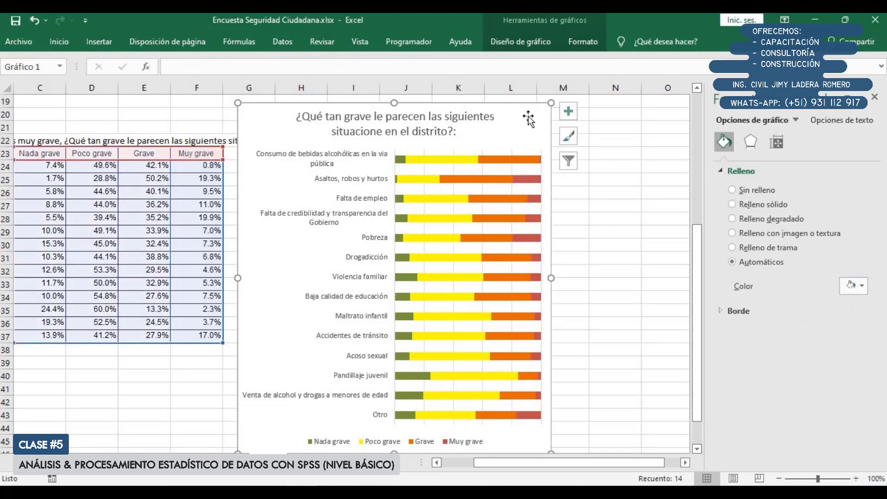
{"action": "left_click", "coordinate": [567, 115]}
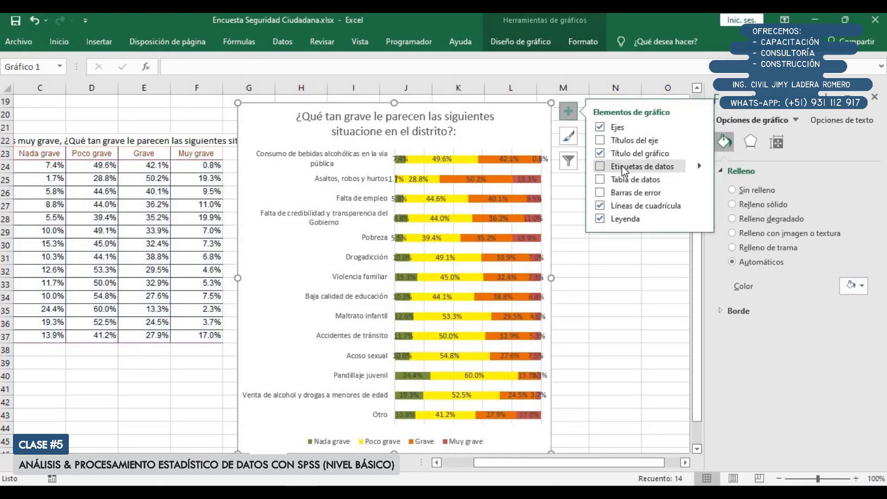
{"action": "left_click", "coordinate": [625, 169]}
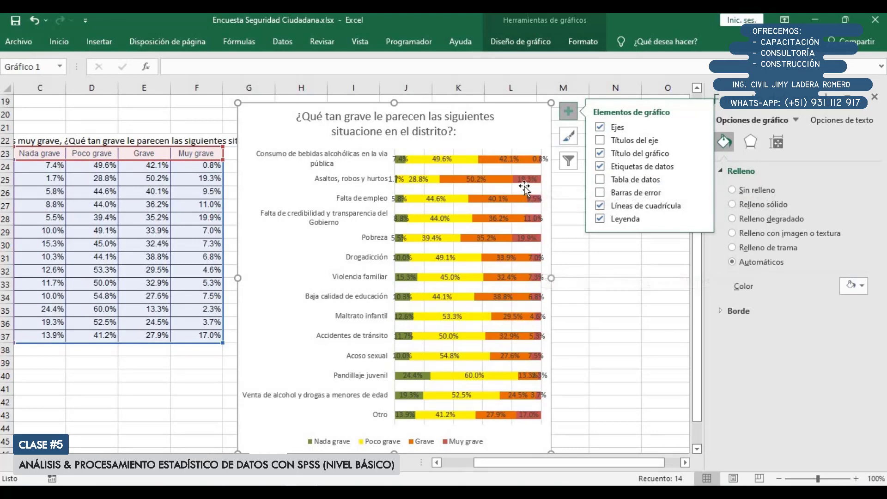
Try a solid white background on the "Muy grave" data labels
{"action": "left_click", "coordinate": [525, 181]}
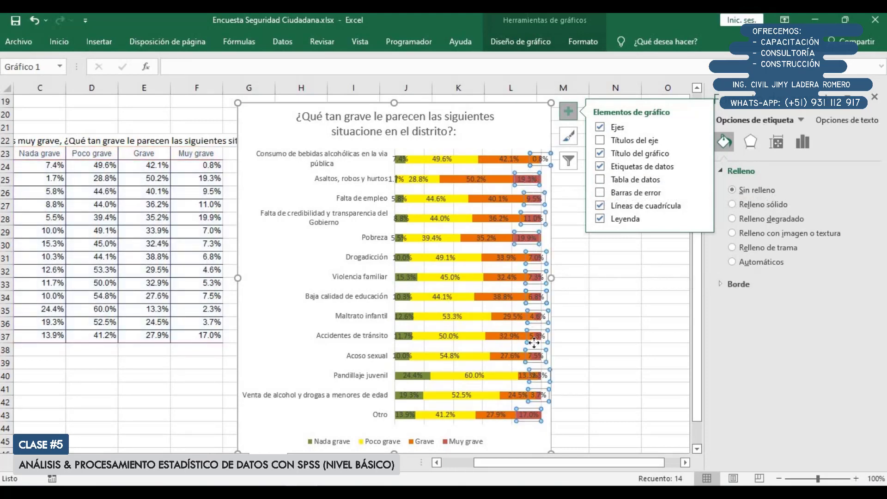
{"action": "left_click", "coordinate": [547, 43]}
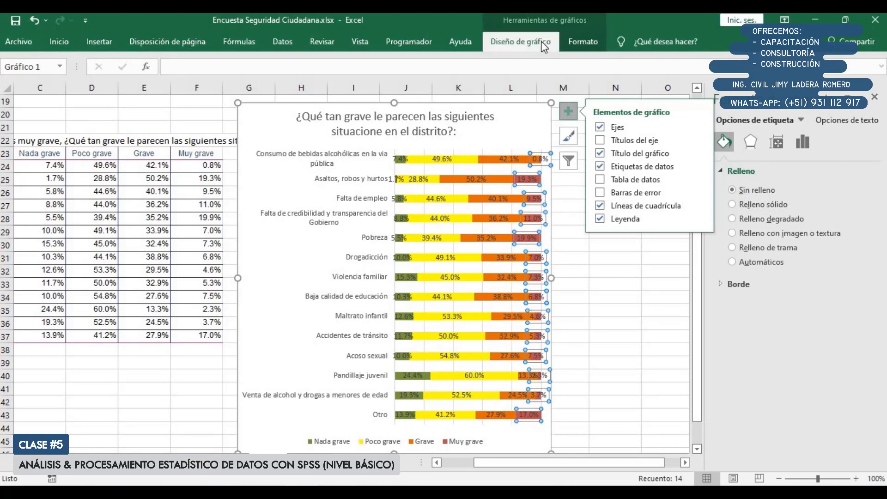
{"action": "left_click", "coordinate": [567, 40]}
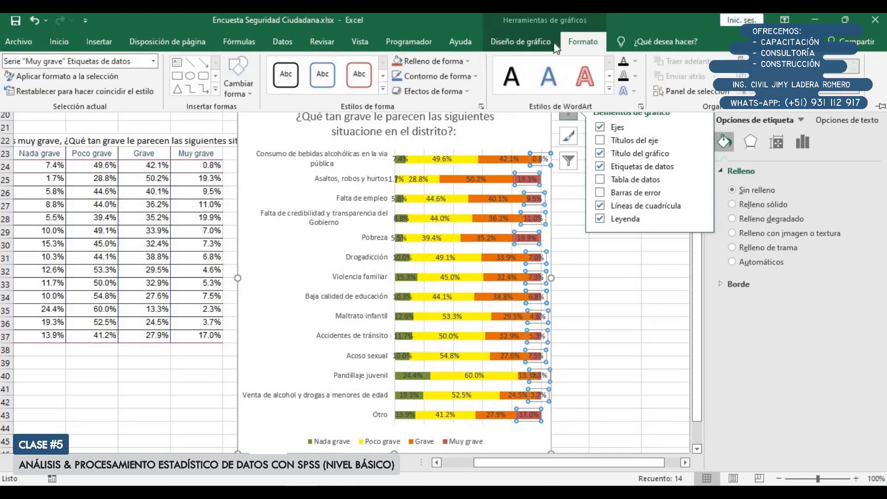
{"action": "left_click", "coordinate": [444, 62]}
{"action": "left_click", "coordinate": [408, 83]}
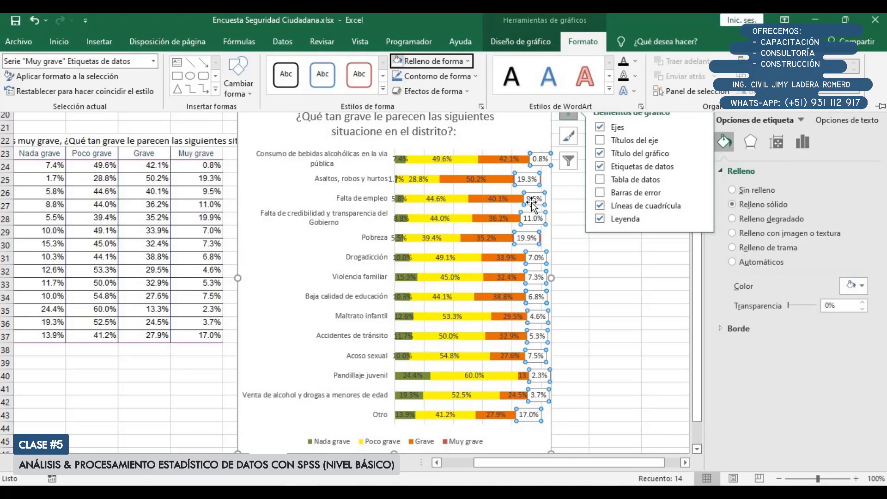
{"action": "left_click", "coordinate": [676, 343]}
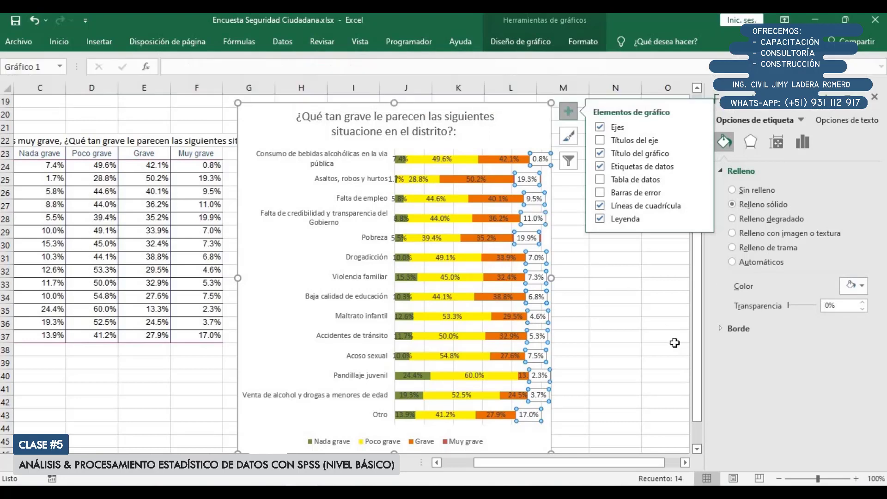
{"action": "left_click", "coordinate": [657, 311]}
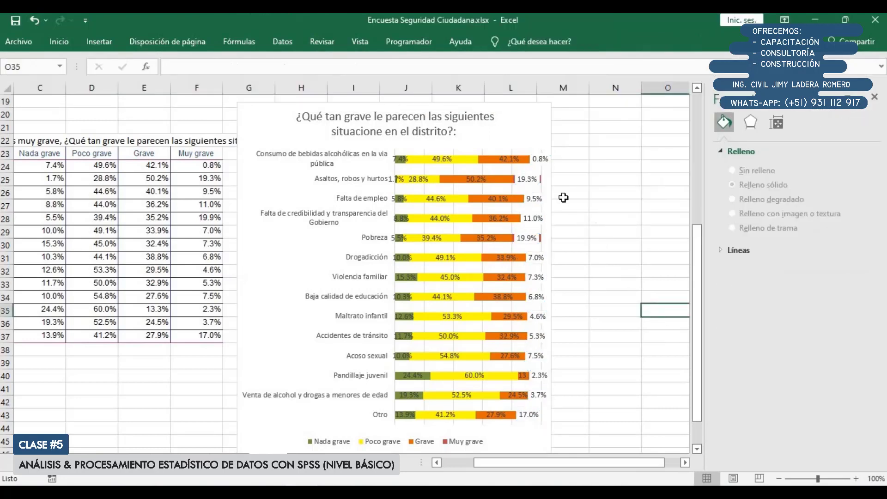
Set the text fill of the "Muy grave" data labels to the theme's white
{"action": "left_click", "coordinate": [537, 198]}
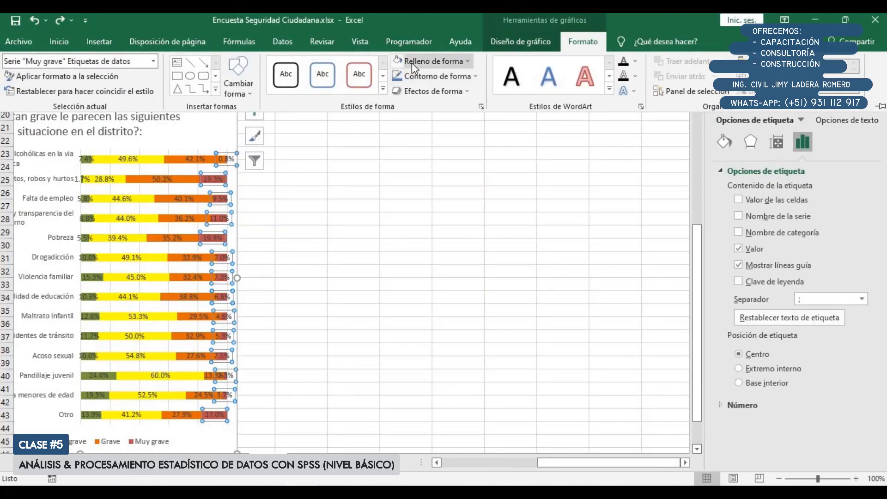
{"action": "left_click", "coordinate": [412, 63]}
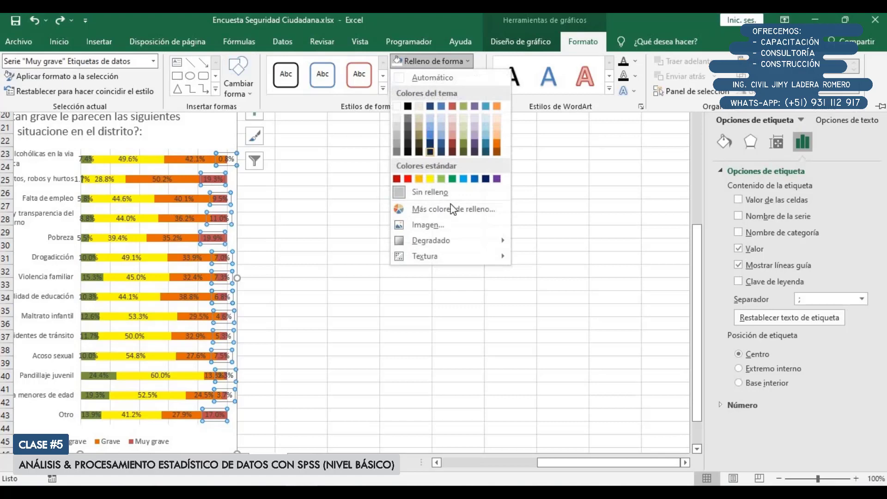
{"action": "left_click", "coordinate": [451, 24]}
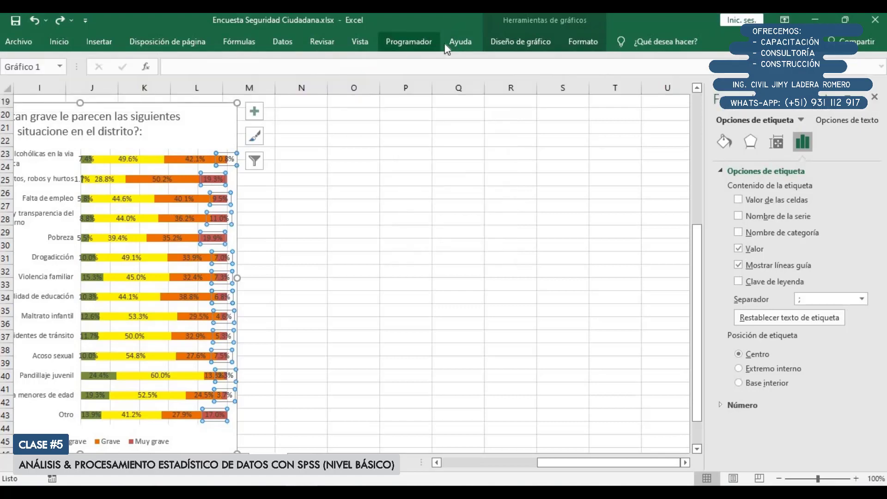
{"action": "left_click", "coordinate": [579, 42]}
{"action": "left_click", "coordinate": [445, 76]}
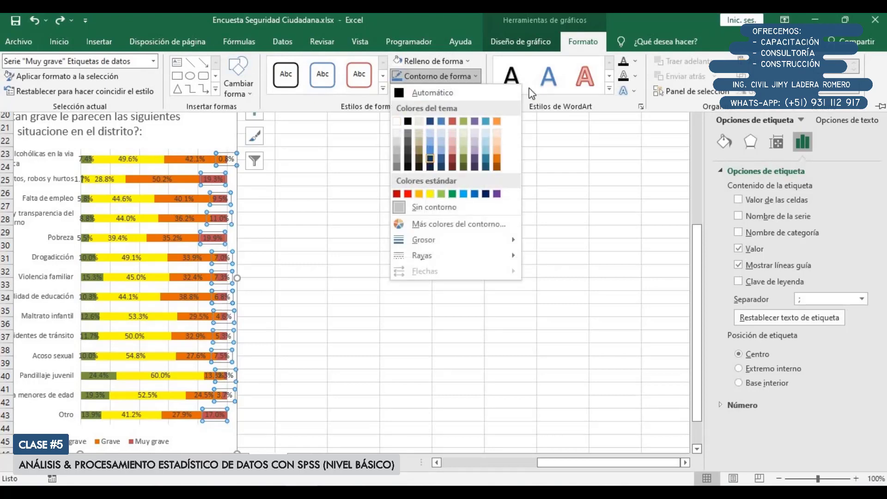
{"action": "left_click", "coordinate": [635, 59]}
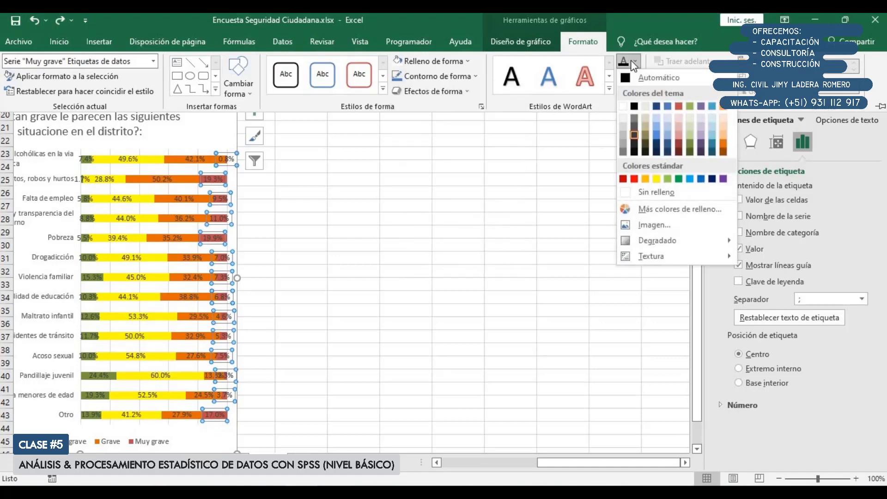
{"action": "left_click", "coordinate": [635, 63]}
{"action": "left_click", "coordinate": [636, 61]}
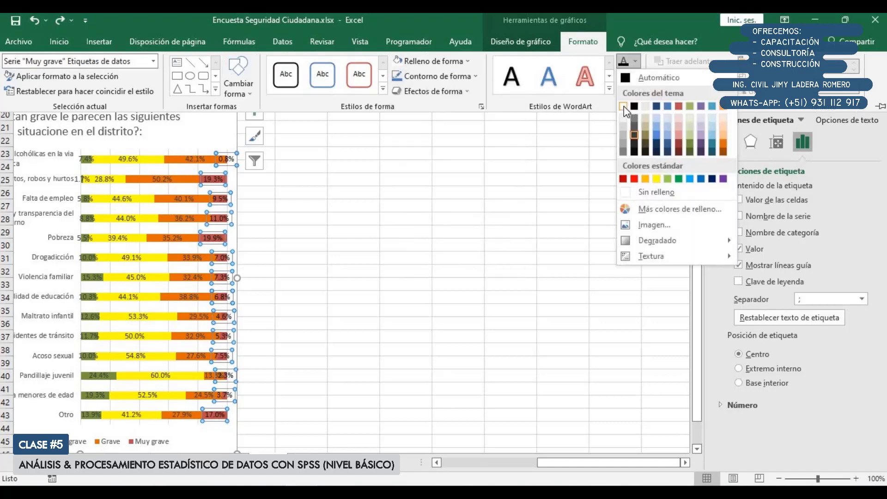
{"action": "left_click", "coordinate": [624, 107]}
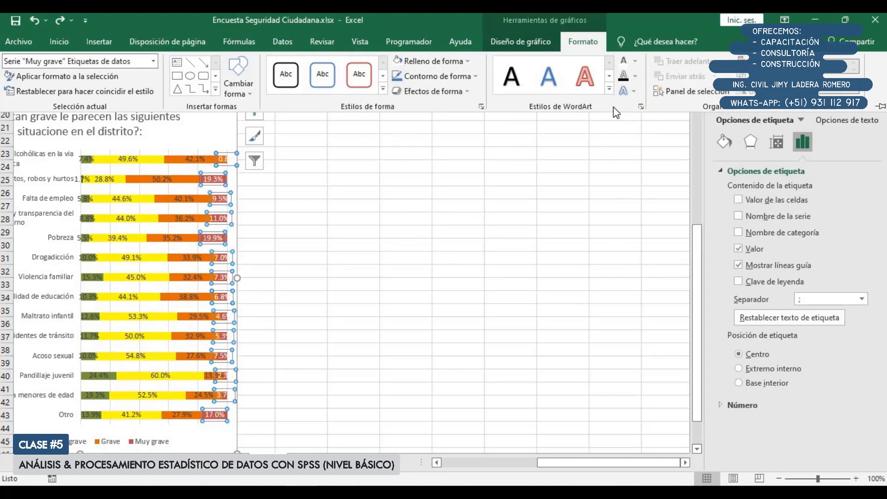
Outline the text of the "Muy grave" data labels in the theme's white
{"action": "left_click", "coordinate": [635, 81]}
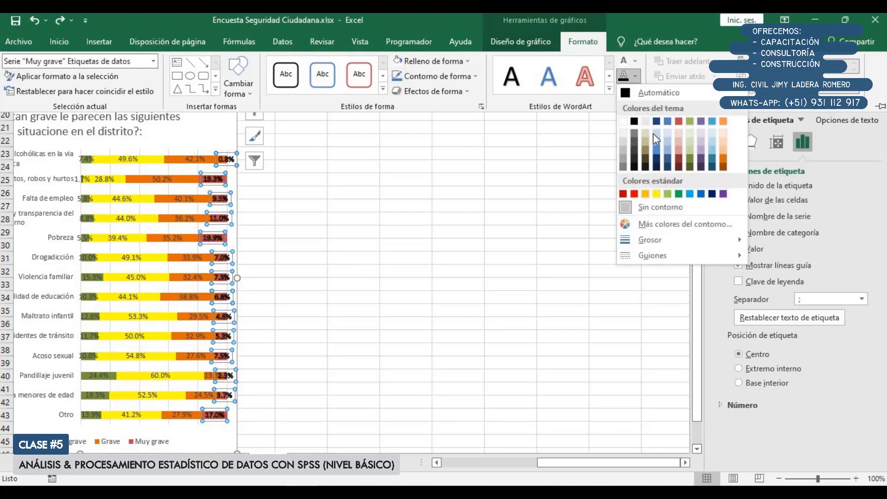
{"action": "left_click", "coordinate": [624, 122]}
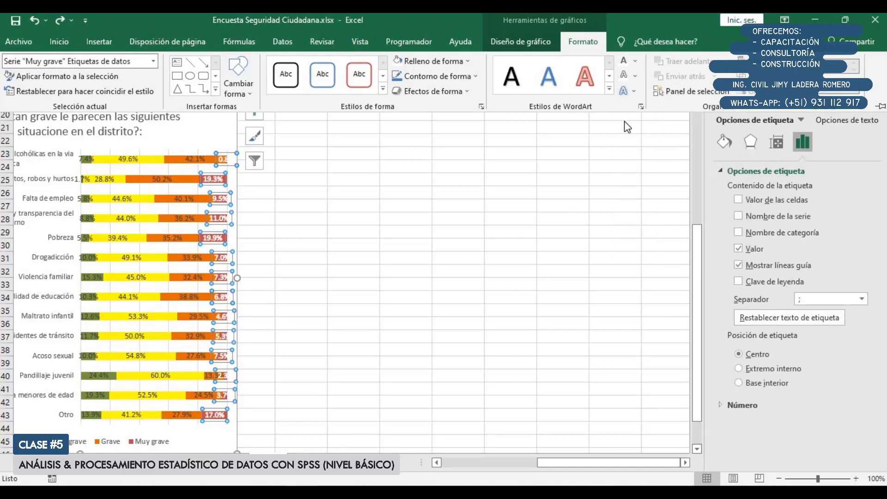
{"action": "left_click", "coordinate": [635, 61]}
{"action": "left_click", "coordinate": [640, 81]}
{"action": "left_click", "coordinate": [635, 62]}
{"action": "left_click", "coordinate": [638, 77]}
{"action": "key", "text": "ctrl+F1"}
{"action": "left_click", "coordinate": [293, 250]}
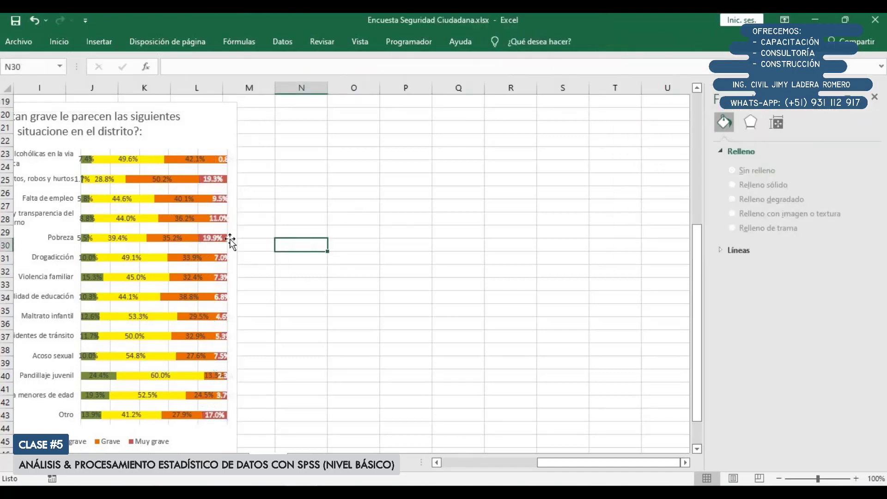
Set the "Muy grave" data labels to the automatic text fill with no text outline
{"action": "left_click", "coordinate": [215, 180]}
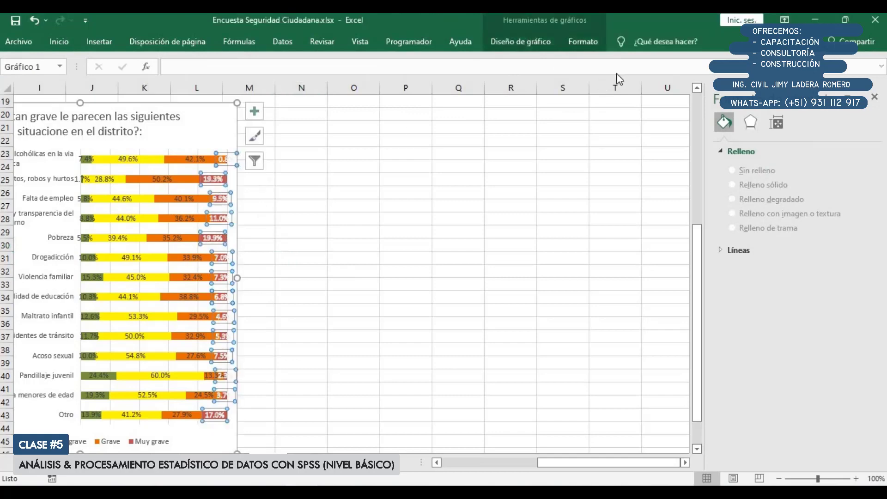
{"action": "left_click", "coordinate": [578, 42]}
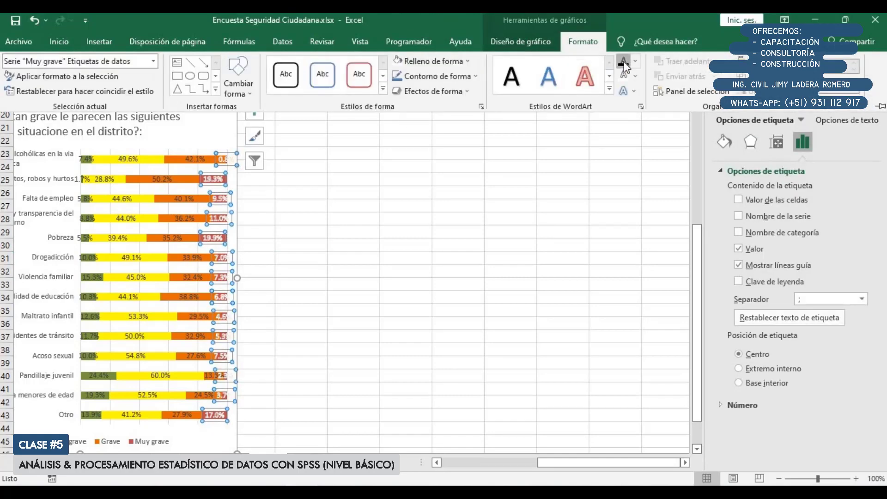
{"action": "left_click", "coordinate": [635, 62]}
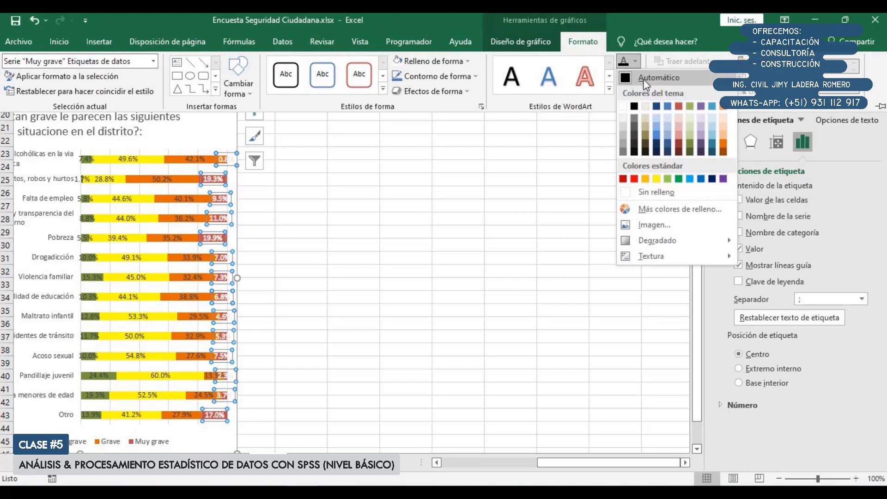
{"action": "left_click", "coordinate": [636, 76]}
{"action": "left_click", "coordinate": [636, 75]}
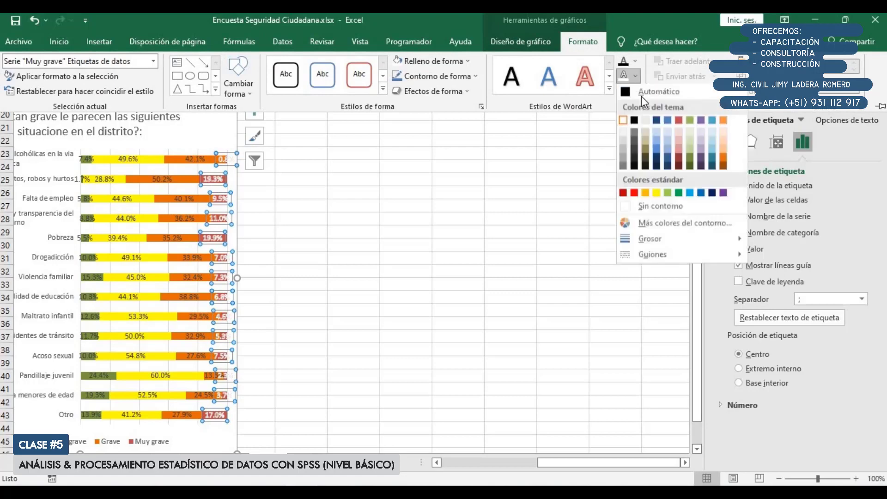
{"action": "left_click", "coordinate": [651, 206]}
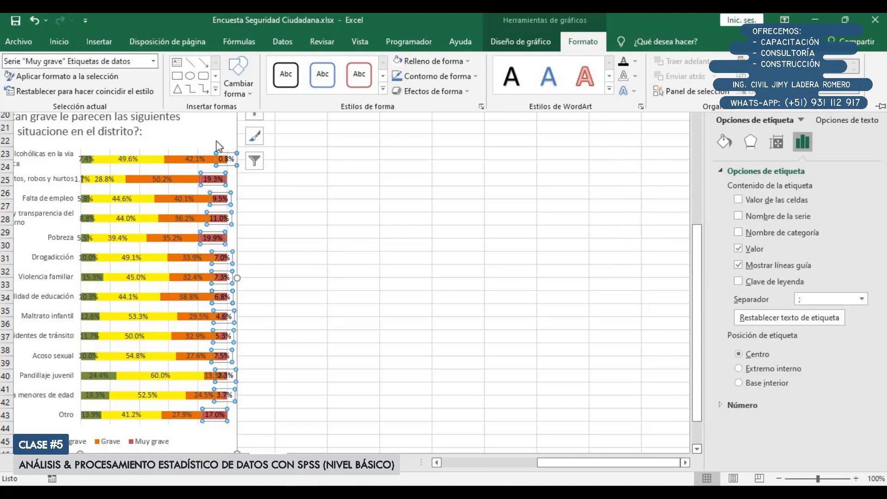
Apply a grey text glow to the "Muy grave" data labels, using a darker shade of the theme's white
{"action": "left_click", "coordinate": [636, 76]}
{"action": "left_click", "coordinate": [636, 76]}
{"action": "left_click", "coordinate": [634, 91]}
{"action": "mouse_move", "coordinate": [674, 178]}
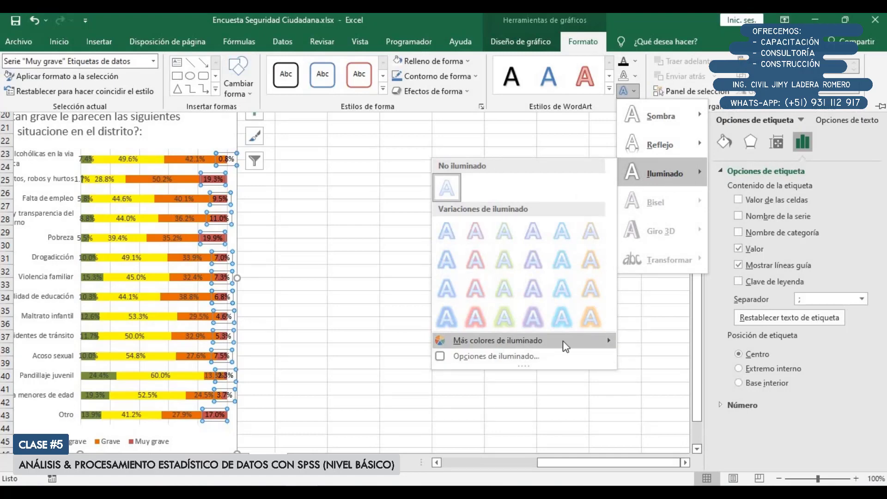
{"action": "mouse_move", "coordinate": [563, 341]}
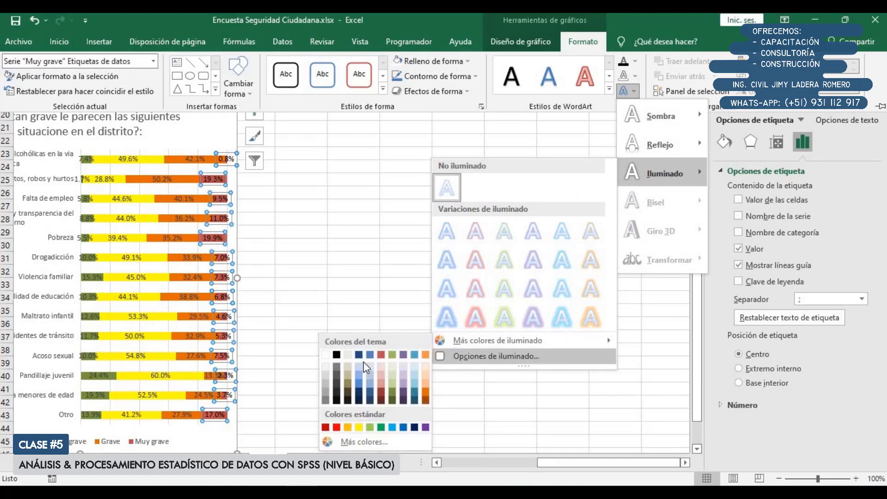
{"action": "left_click", "coordinate": [326, 387]}
{"action": "left_click", "coordinate": [321, 261]}
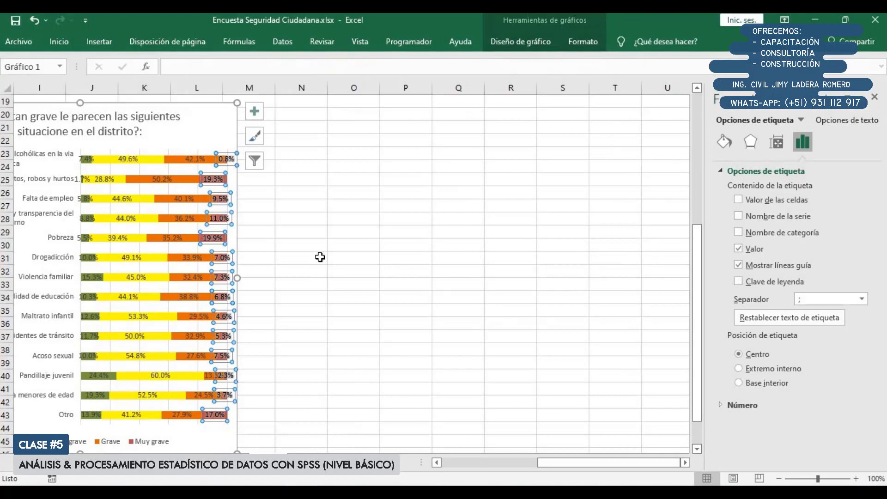
{"action": "left_click", "coordinate": [321, 258]}
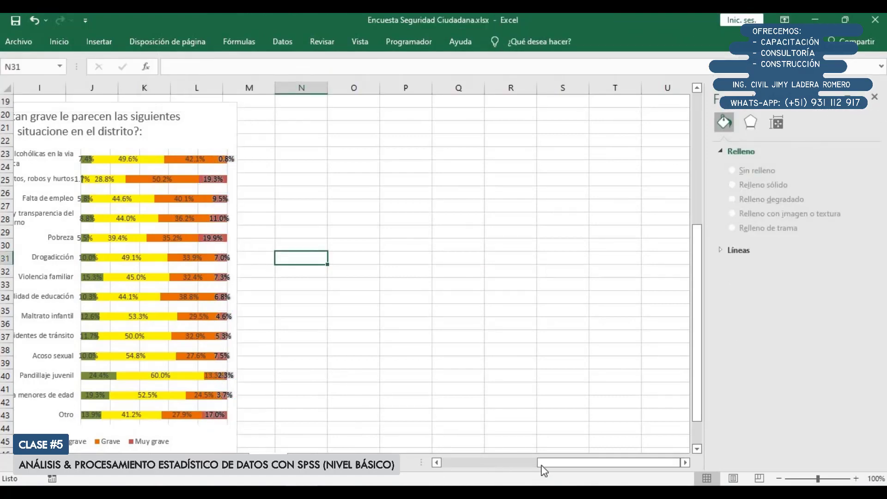
Widen the stacked bar chart by extending its right edge to about column O
{"action": "left_click_drag", "start_coordinate": [544, 470], "coordinate": [503, 470]}
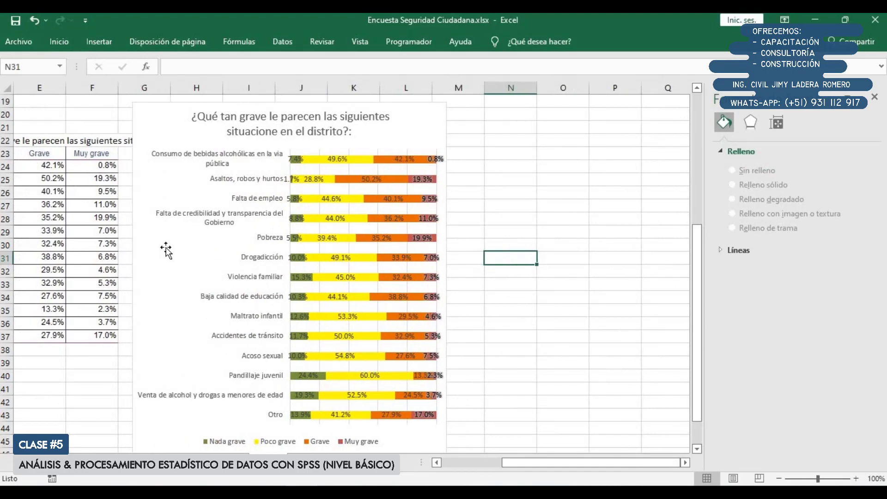
{"action": "left_click", "coordinate": [146, 252]}
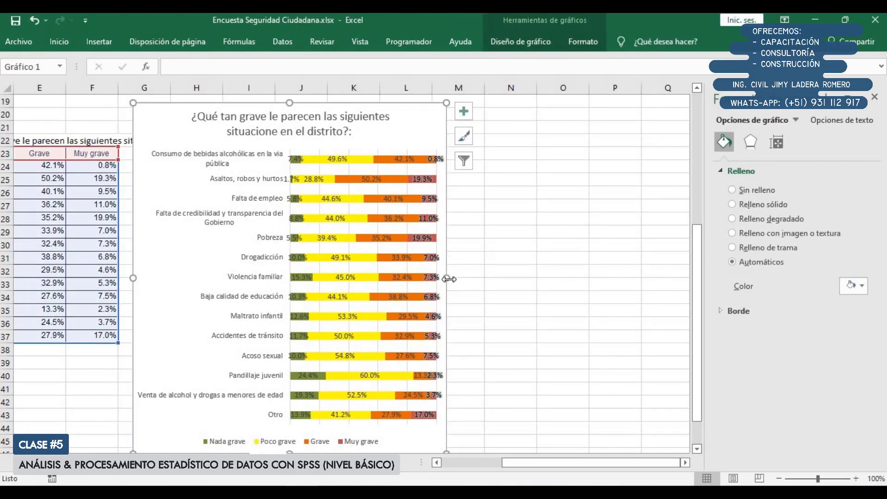
{"action": "left_click_drag", "start_coordinate": [446, 278], "coordinate": [578, 278]}
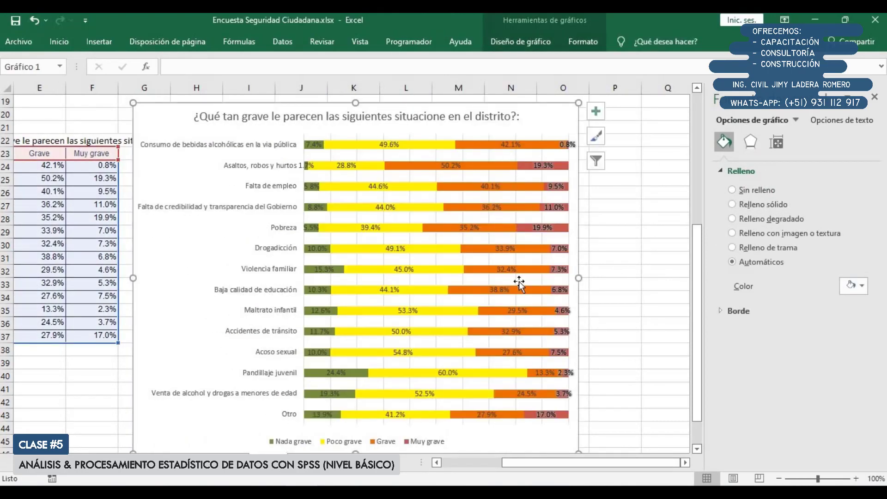
{"action": "left_click_drag", "start_coordinate": [534, 460], "coordinate": [550, 469]}
{"action": "scroll", "coordinate": [147, 309], "scroll_direction": "up", "scroll_amount": 5}
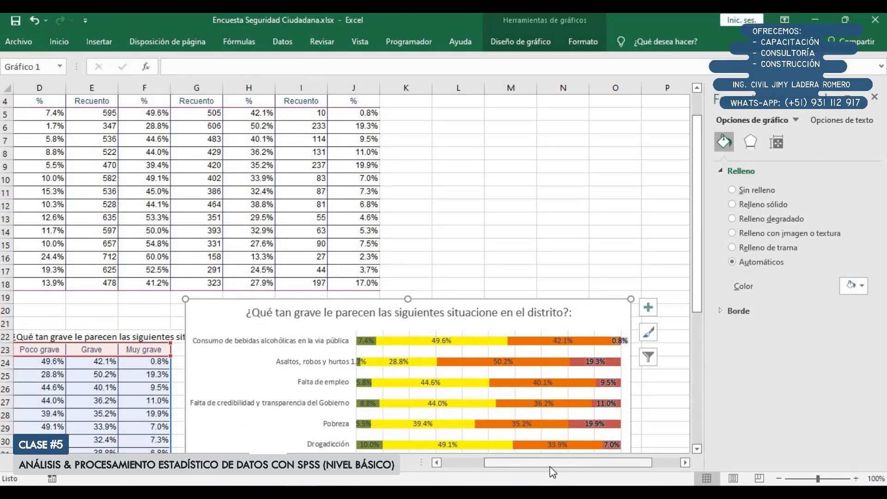
Zoom the worksheet out to 85% to view question 102's tables and chart together, and close the formatting pane
{"action": "left_click_drag", "start_coordinate": [551, 461], "coordinate": [464, 462]}
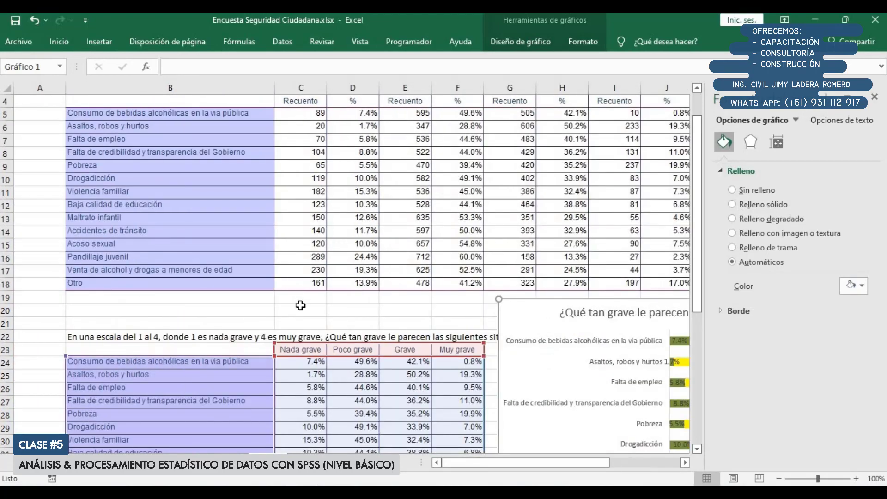
{"action": "scroll", "coordinate": [300, 306], "scroll_direction": "down", "scroll_amount": 1}
{"action": "left_click_drag", "start_coordinate": [187, 129], "coordinate": [573, 287]}
{"action": "scroll", "coordinate": [259, 196], "scroll_direction": "down", "scroll_amount": 3}
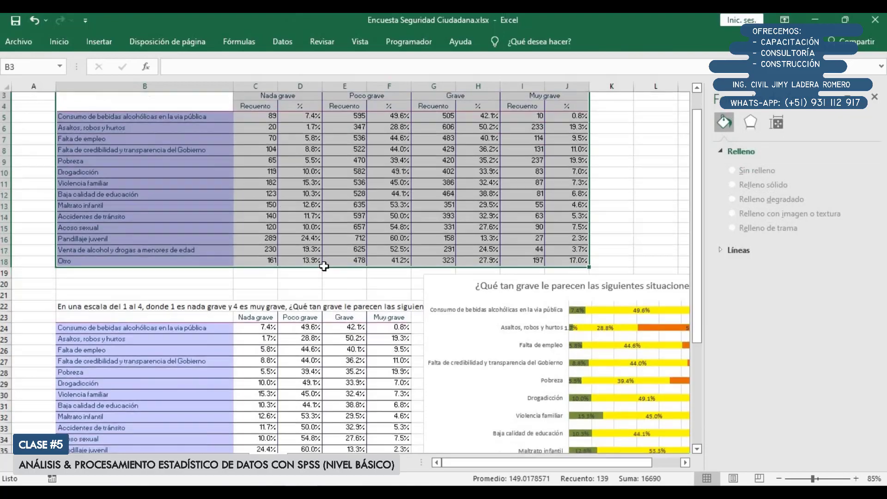
{"action": "left_click_drag", "start_coordinate": [467, 462], "coordinate": [495, 461]}
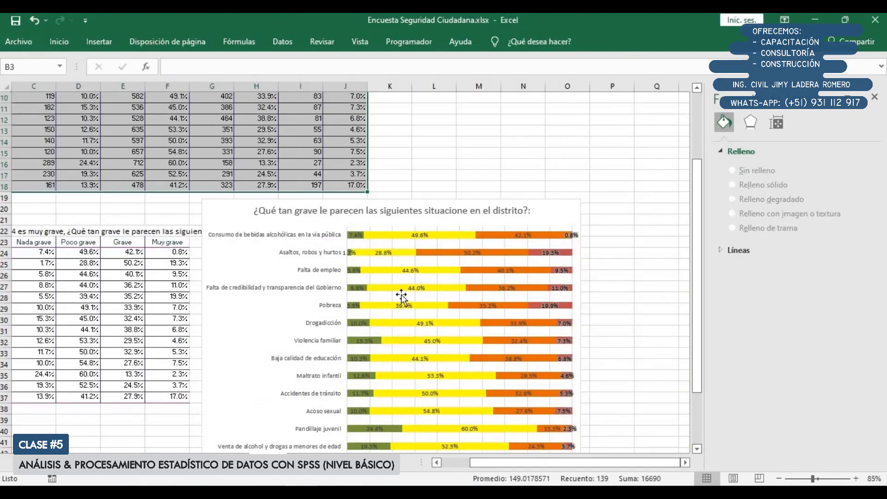
{"action": "scroll", "coordinate": [277, 185], "scroll_direction": "down", "scroll_amount": 2}
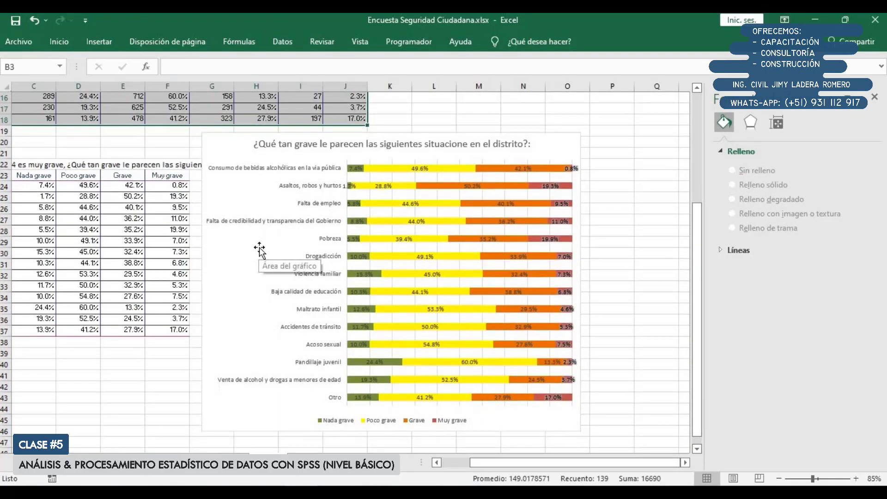
{"action": "left_click", "coordinate": [167, 420]}
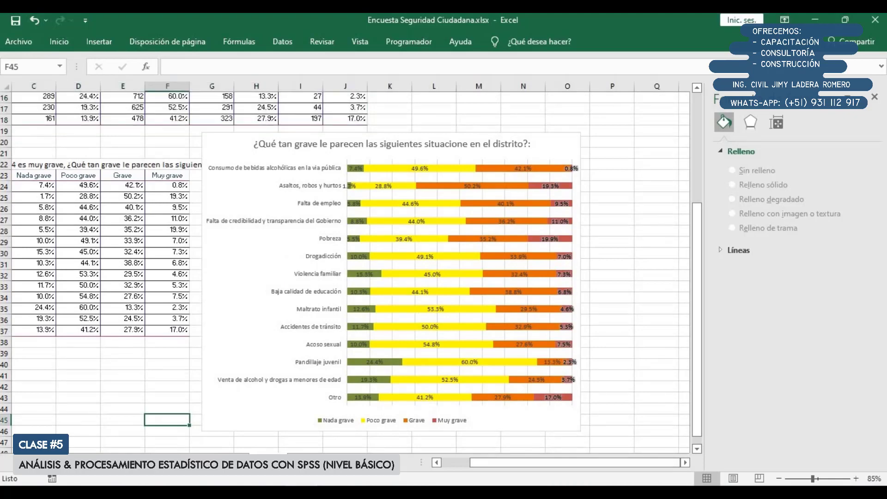
{"action": "left_click", "coordinate": [875, 96]}
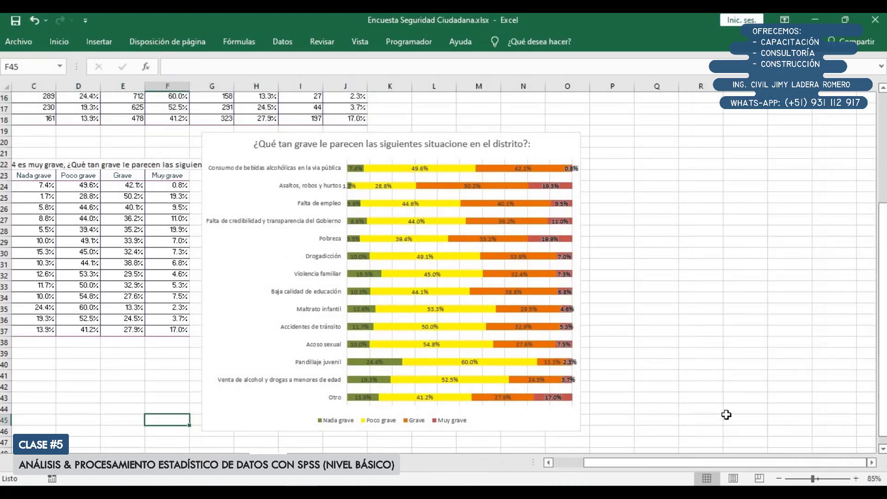
Compare question 102's full count and percentage table with the percentage-only table and the stacked bar chart
{"action": "left_click_drag", "start_coordinate": [717, 463], "coordinate": [575, 419]}
{"action": "scroll", "coordinate": [259, 176], "scroll_direction": "up", "scroll_amount": 5}
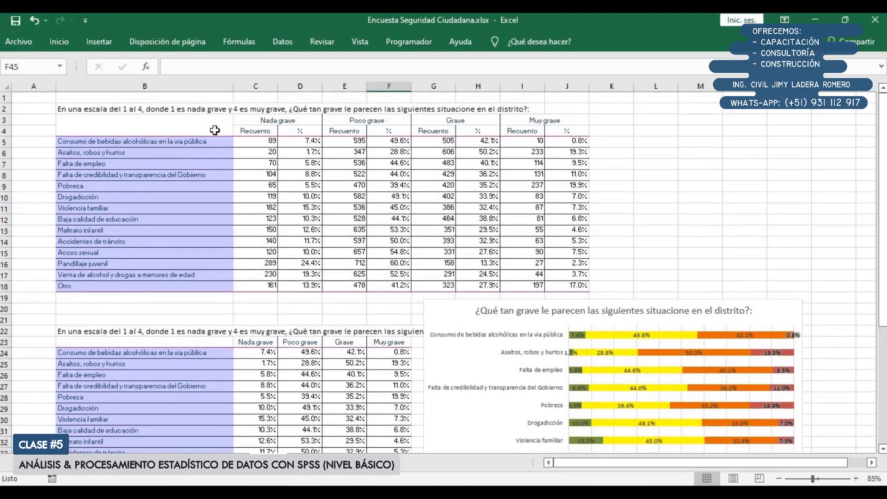
{"action": "left_click_drag", "start_coordinate": [215, 131], "coordinate": [581, 284]}
{"action": "scroll", "coordinate": [512, 264], "scroll_direction": "down", "scroll_amount": 2}
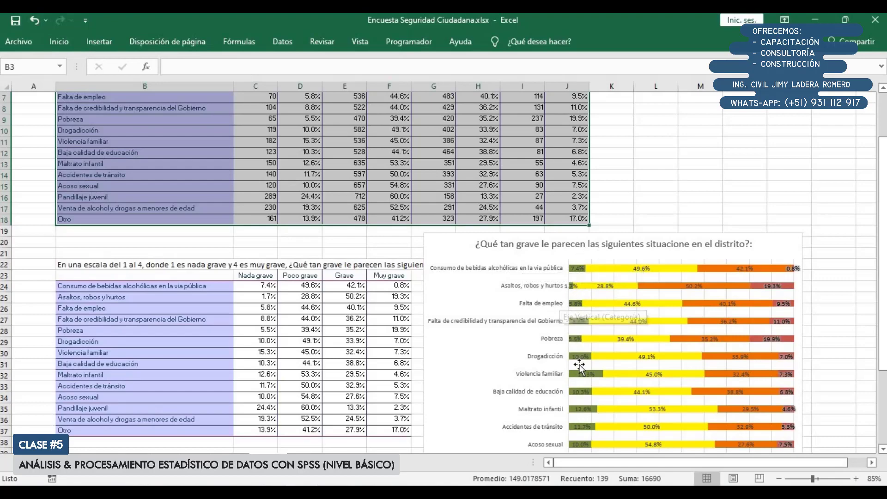
{"action": "scroll", "coordinate": [580, 365], "scroll_direction": "down", "scroll_amount": 3}
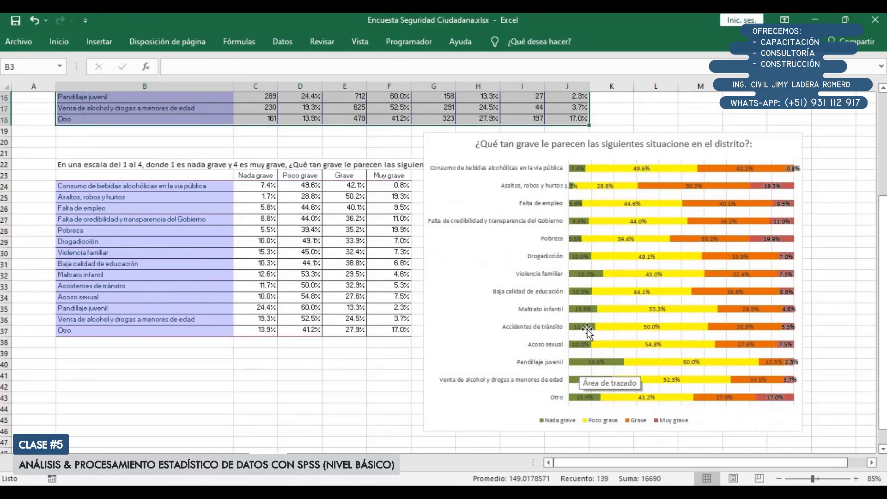
{"action": "scroll", "coordinate": [583, 347], "scroll_direction": "up", "scroll_amount": 3}
{"action": "scroll", "coordinate": [532, 277], "scroll_direction": "up", "scroll_amount": 2}
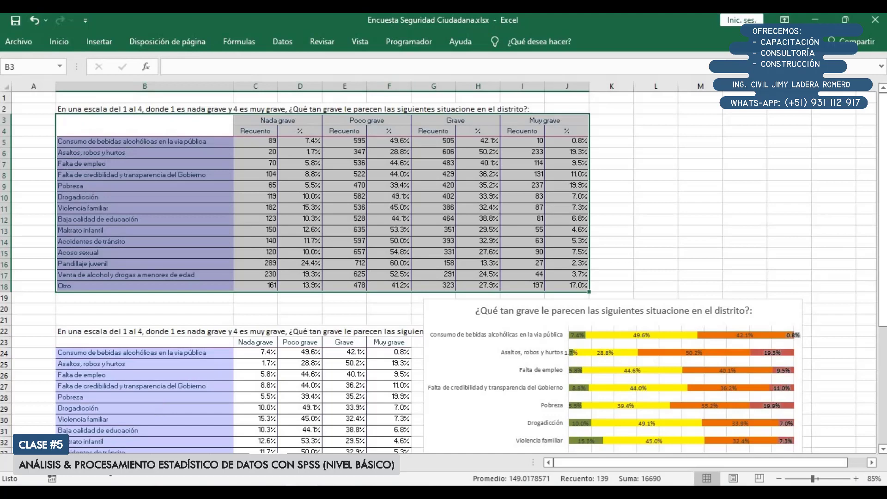
Open the sheet with question 103 and review its wording and 18 multiple-answer alternatives
{"action": "left_click", "coordinate": [108, 464]}
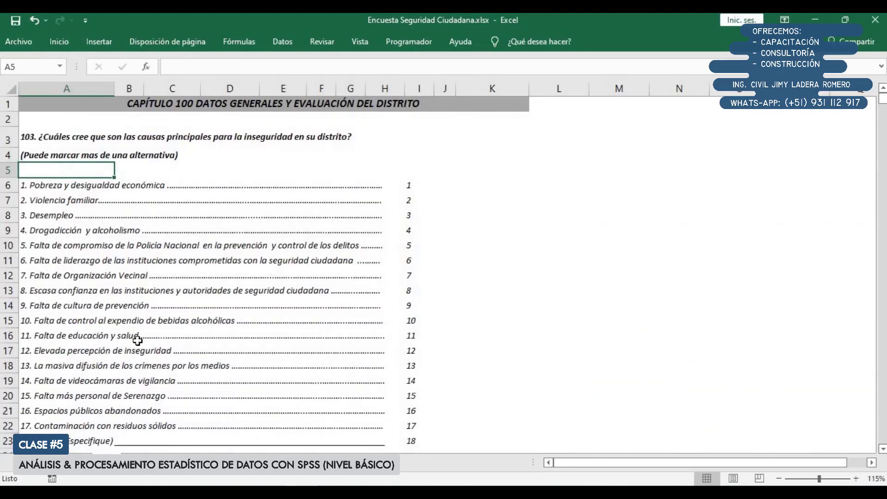
{"action": "scroll", "coordinate": [141, 341], "scroll_direction": "down", "scroll_amount": 1}
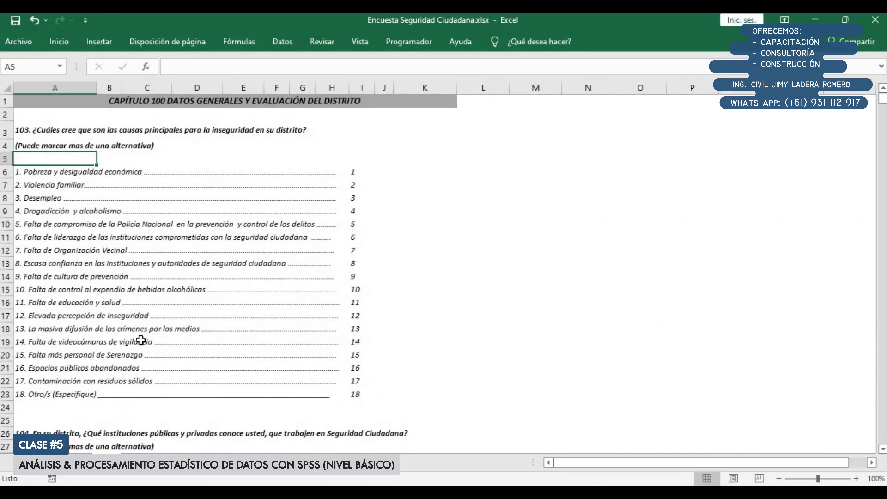
{"action": "left_click_drag", "start_coordinate": [37, 133], "coordinate": [340, 397]}
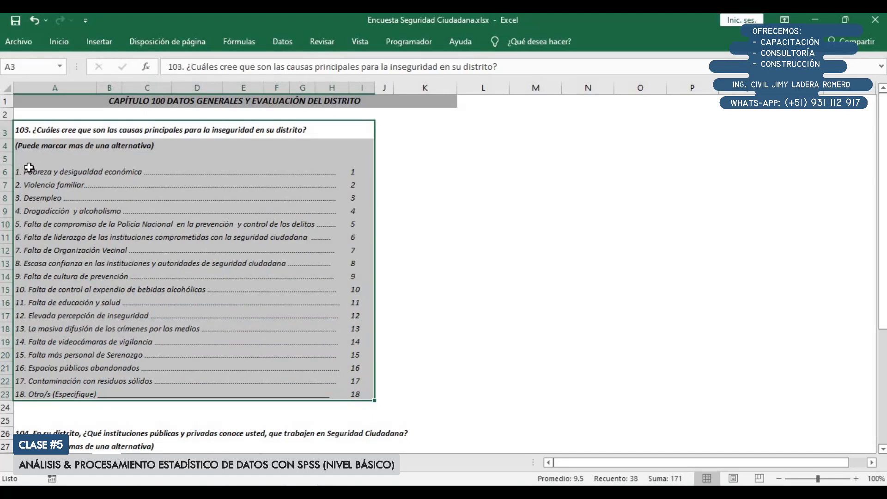
{"action": "left_click_drag", "start_coordinate": [30, 171], "coordinate": [60, 390]}
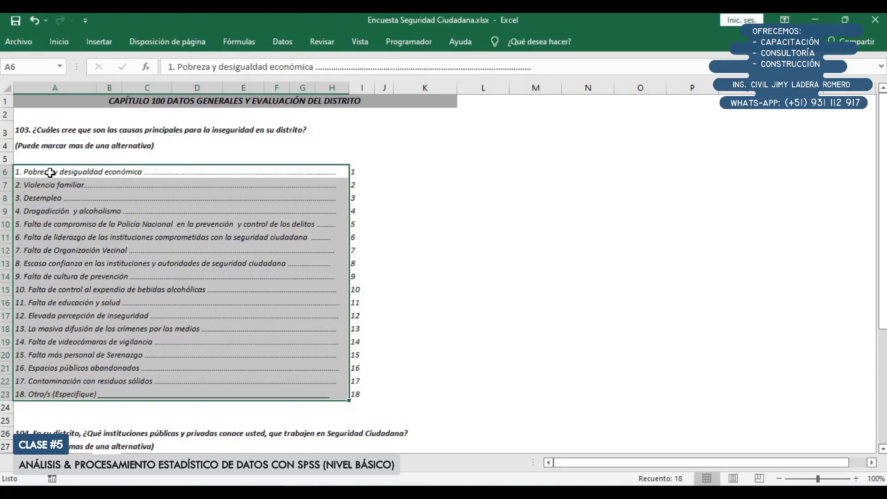
{"action": "scroll", "coordinate": [51, 172], "scroll_direction": "up", "scroll_amount": 1, "text": "ctrl"}
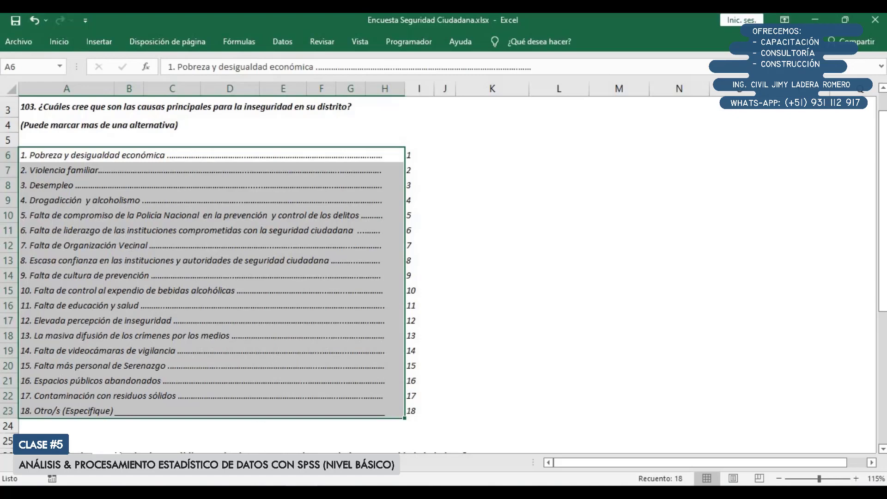
Switch to the SPSS data editor, show the variable definitions, and restore the window to sit beside the Excel questionnaire
{"action": "left_click", "coordinate": [274, 493]}
{"action": "left_click", "coordinate": [301, 451]}
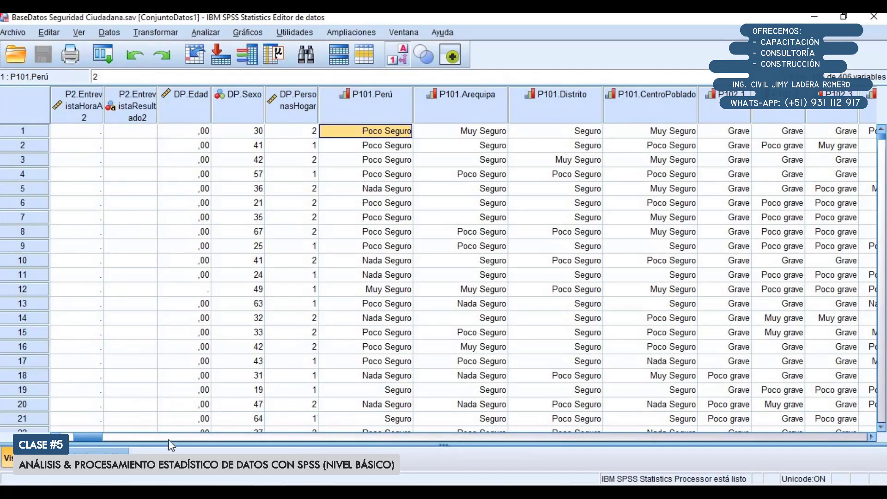
{"action": "left_click", "coordinate": [113, 450]}
{"action": "scroll", "coordinate": [67, 333], "scroll_direction": "down", "scroll_amount": 5}
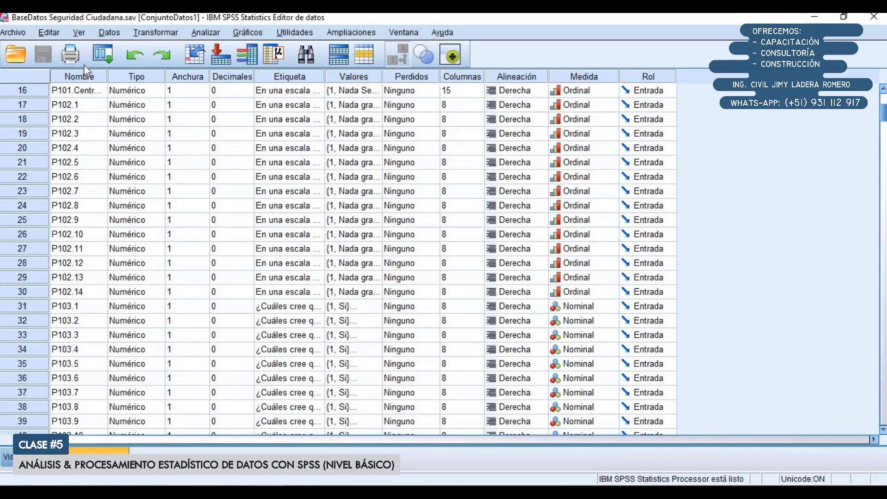
{"action": "double_click", "coordinate": [92, 14]}
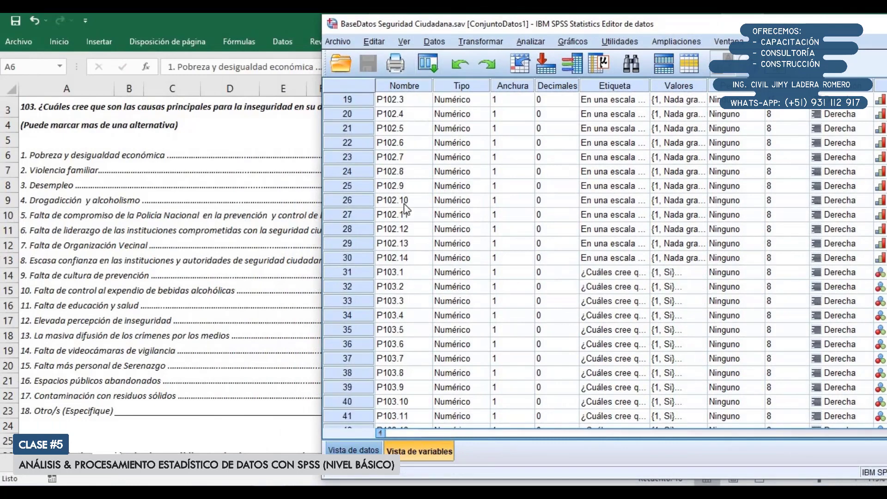
Locate the question 103 variables in the variable list and select P103.1 to P103.18
{"action": "scroll", "coordinate": [404, 203], "scroll_direction": "down", "scroll_amount": 2}
{"action": "scroll", "coordinate": [404, 203], "scroll_direction": "down", "scroll_amount": 1}
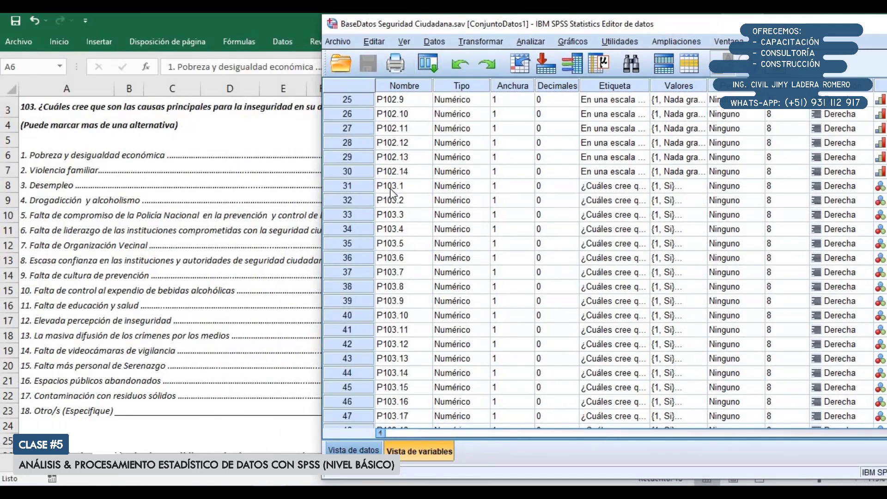
{"action": "scroll", "coordinate": [367, 168], "scroll_direction": "down", "scroll_amount": 1}
{"action": "left_click_drag", "start_coordinate": [348, 142], "coordinate": [352, 386]}
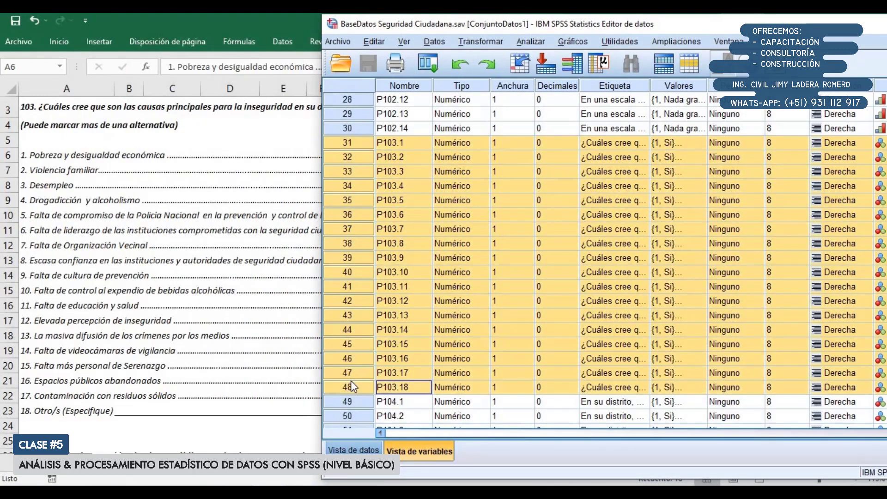
Inspect the value labels of variable P103.1, close them without changes, and select its row
{"action": "left_click", "coordinate": [679, 143]}
{"action": "left_click", "coordinate": [702, 145]}
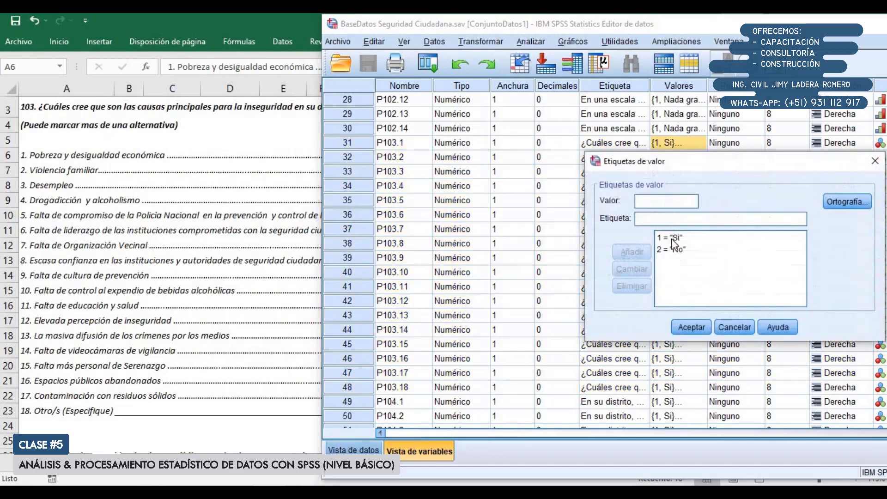
{"action": "left_click", "coordinate": [730, 326]}
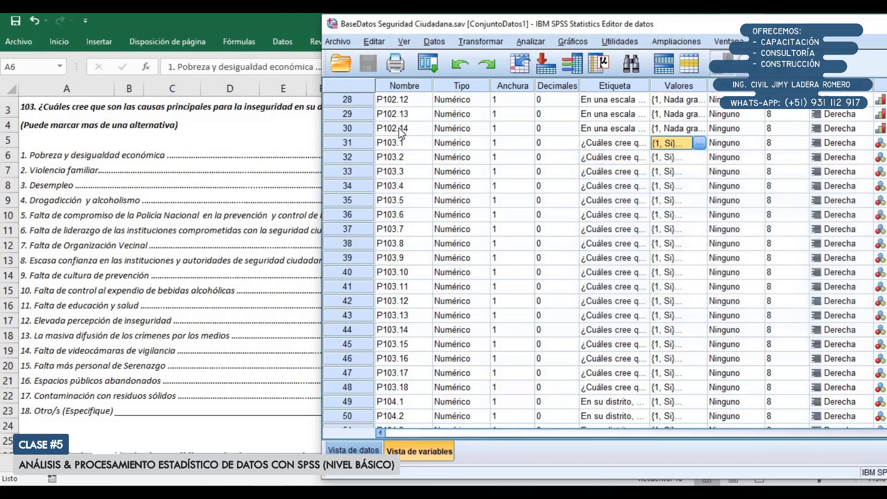
{"action": "left_click", "coordinate": [373, 144]}
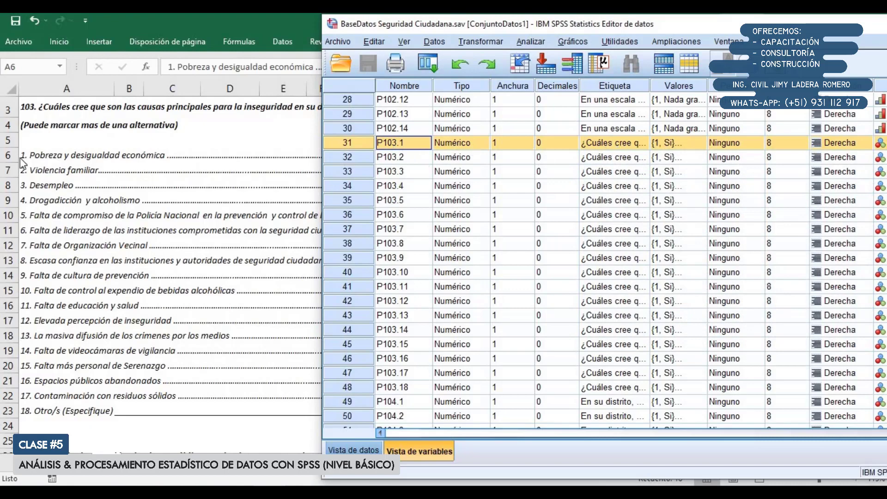
Switch back to Excel and examine question 103's alternatives one by one, from poverty to the open "Otro/s" option
{"action": "key", "text": "alt+Tab"}
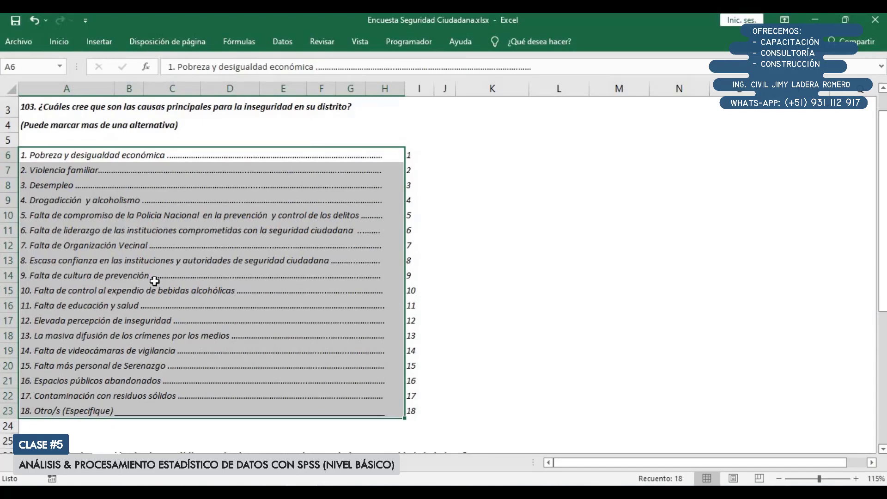
{"action": "left_click", "coordinate": [469, 216]}
{"action": "left_click", "coordinate": [482, 264]}
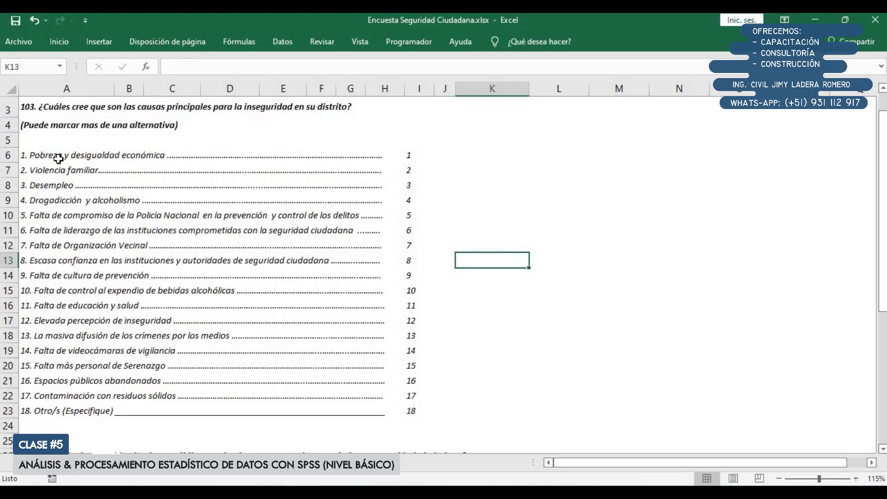
{"action": "mouse_move", "coordinate": [62, 157]}
{"action": "left_mouse_down"}
{"action": "mouse_move", "coordinate": [278, 351]}
{"action": "mouse_move", "coordinate": [402, 428]}
{"action": "mouse_move", "coordinate": [402, 413]}
{"action": "left_mouse_up"}
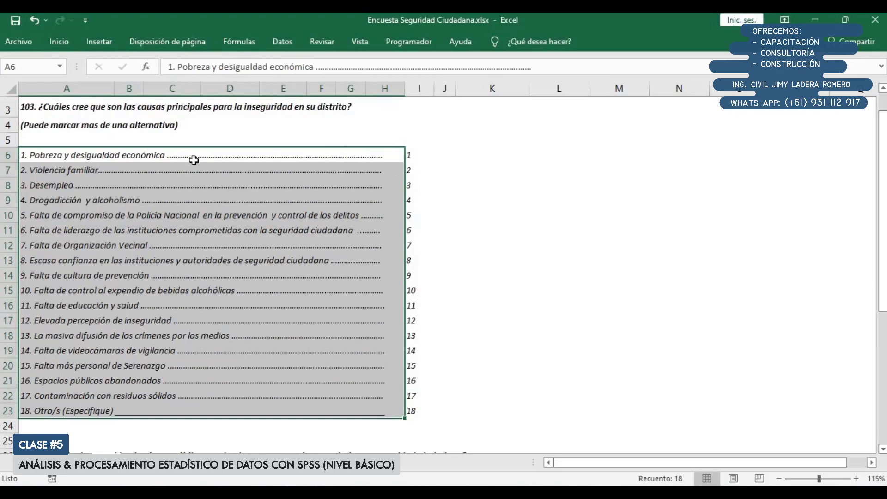
{"action": "left_click", "coordinate": [115, 186]}
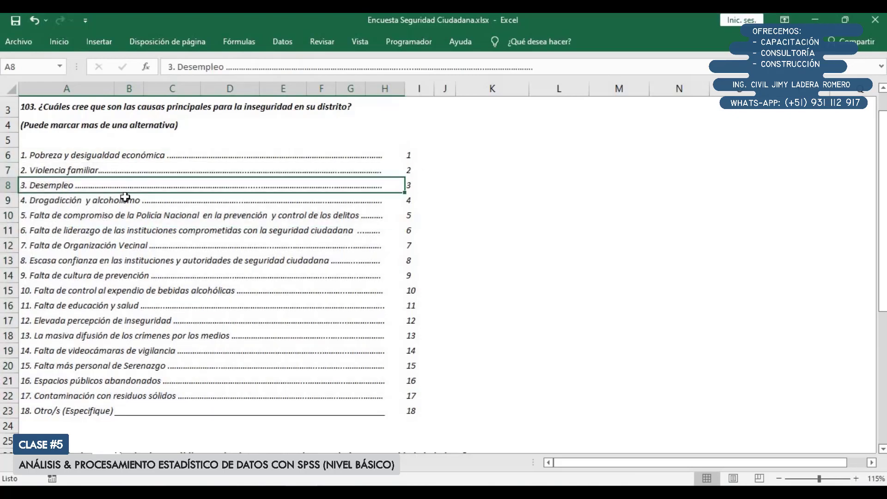
{"action": "left_click", "coordinate": [124, 200]}
{"action": "left_click", "coordinate": [127, 216]}
{"action": "left_click", "coordinate": [126, 229]}
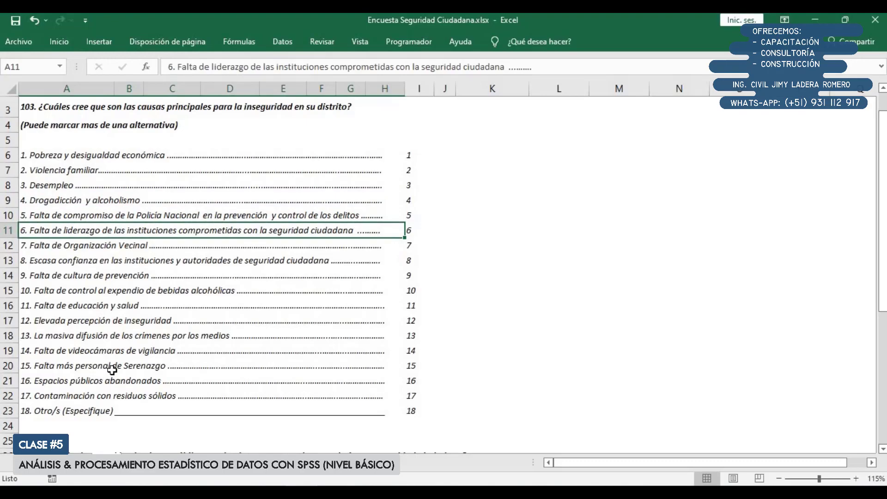
{"action": "scroll", "coordinate": [111, 372], "scroll_direction": "up", "scroll_amount": 1}
{"action": "scroll", "coordinate": [112, 372], "scroll_direction": "down", "scroll_amount": 1}
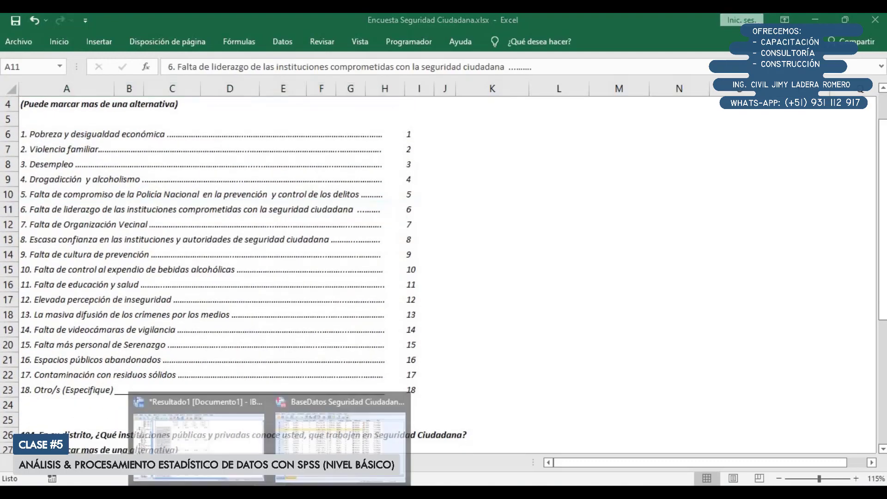
Switch to the SPSS data editor and select variables P103.1 to P103.18 to match them with the questionnaire's alternatives
{"action": "left_click", "coordinate": [325, 430]}
{"action": "scroll", "coordinate": [179, 290], "scroll_direction": "up", "scroll_amount": 1}
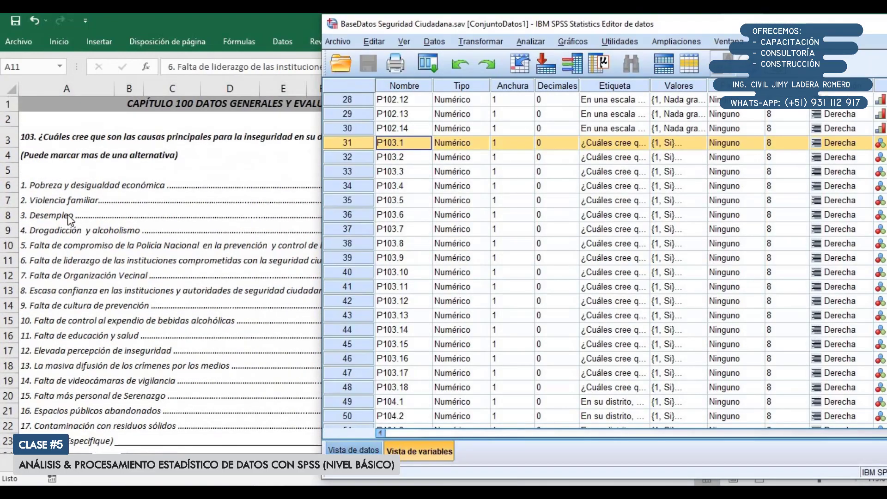
{"action": "scroll", "coordinate": [139, 277], "scroll_direction": "down", "scroll_amount": 1}
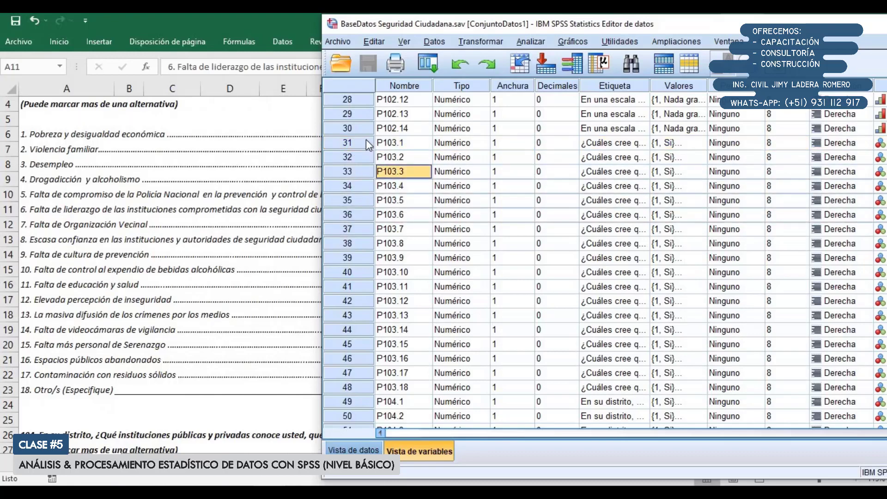
{"action": "left_click_drag", "start_coordinate": [365, 142], "coordinate": [372, 378]}
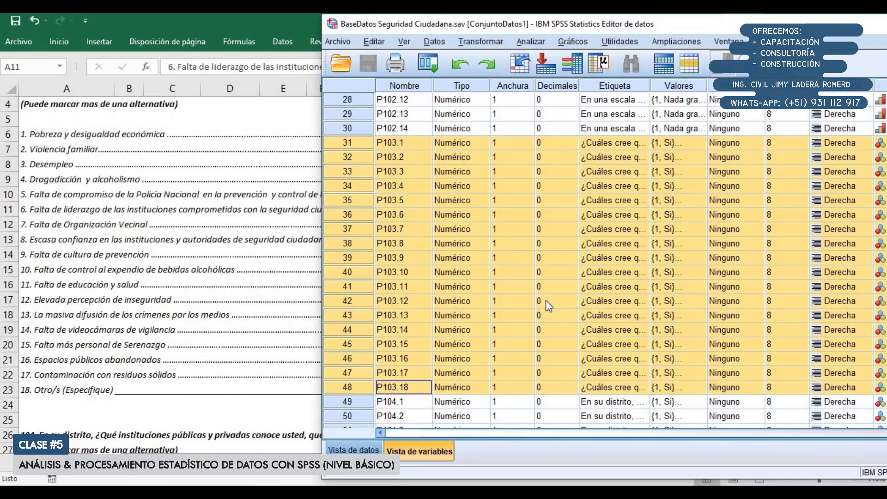
Widen the Etiqueta column slightly to show more of the P103 variables' label text
{"action": "scroll", "coordinate": [545, 300], "scroll_direction": "down", "scroll_amount": 1}
{"action": "scroll", "coordinate": [550, 303], "scroll_direction": "up", "scroll_amount": 1}
{"action": "left_click", "coordinate": [652, 171]}
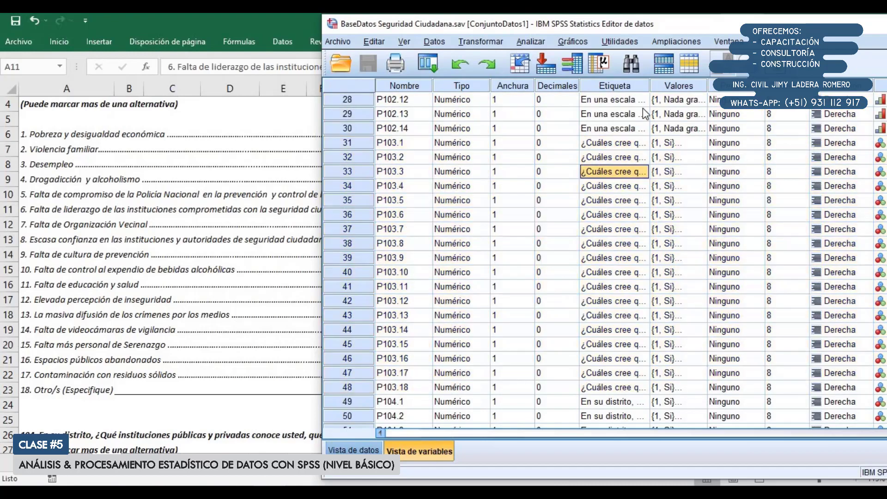
{"action": "left_click_drag", "start_coordinate": [649, 86], "coordinate": [667, 117]}
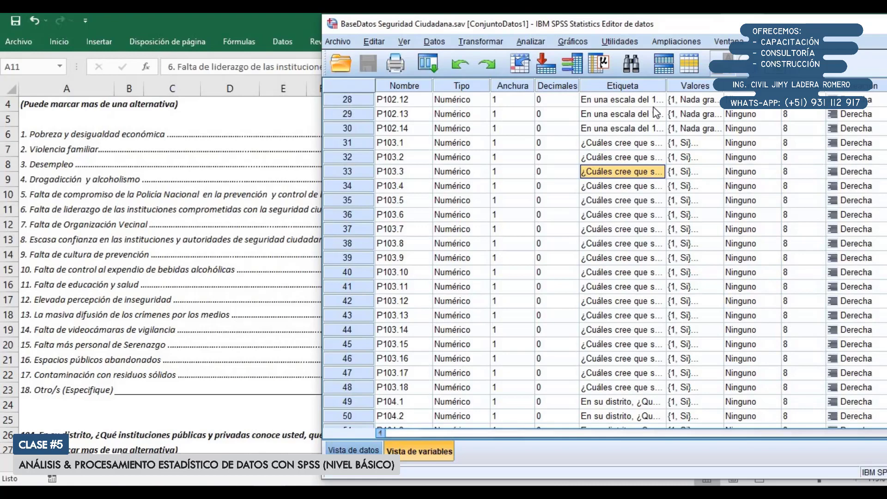
Open the definition of multiple response sets from the analysis procedures, then enlarge and reposition its dialog
{"action": "left_click", "coordinate": [537, 42]}
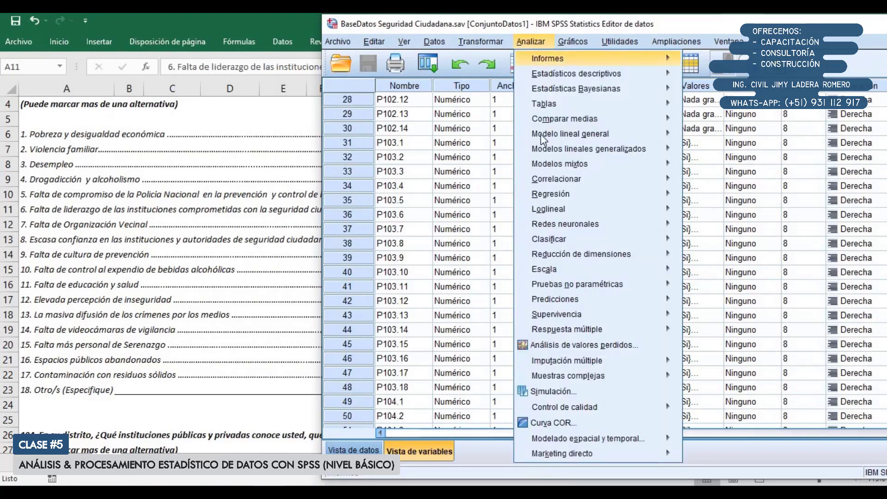
{"action": "mouse_move", "coordinate": [555, 333]}
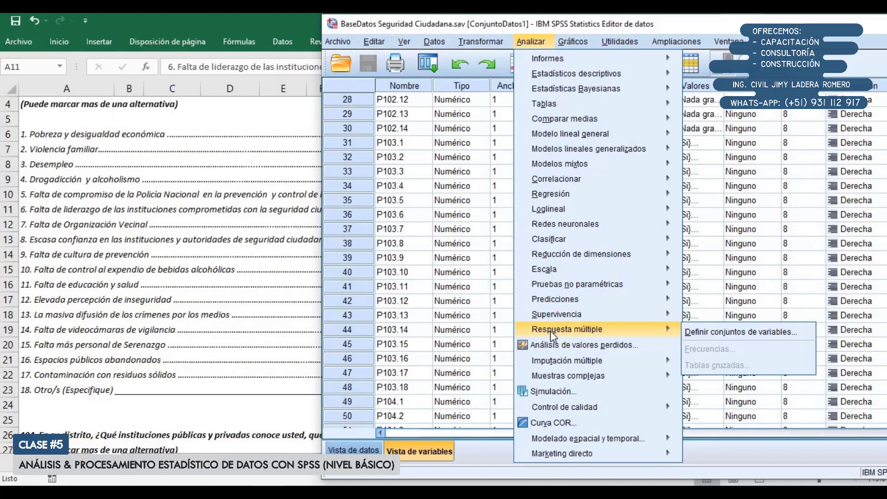
{"action": "left_click", "coordinate": [714, 331]}
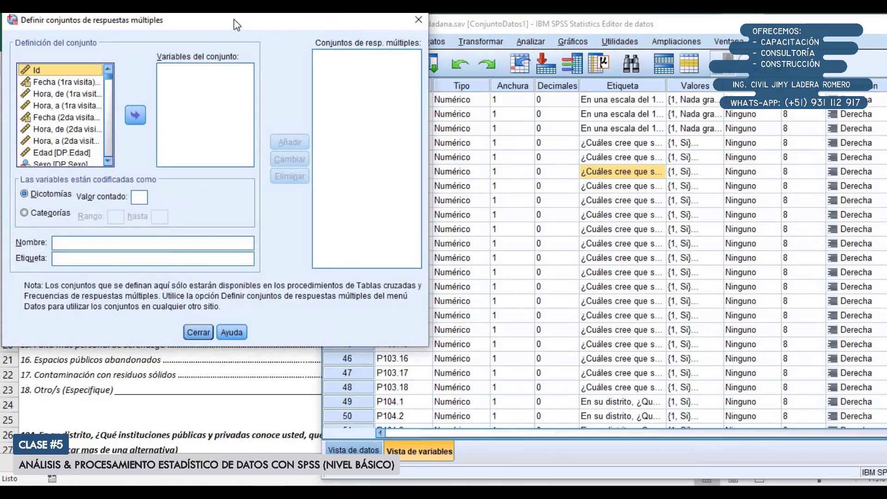
{"action": "left_click_drag", "start_coordinate": [234, 18], "coordinate": [299, 51]}
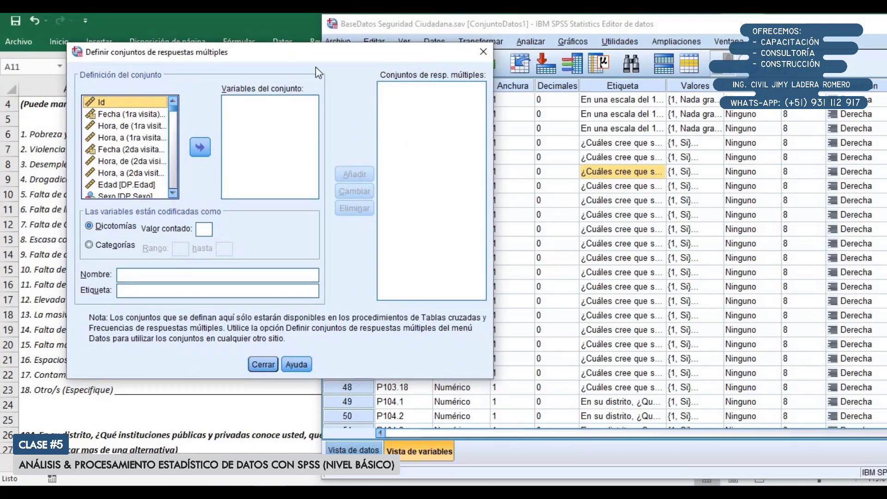
{"action": "left_click_drag", "start_coordinate": [165, 50], "coordinate": [132, 17]}
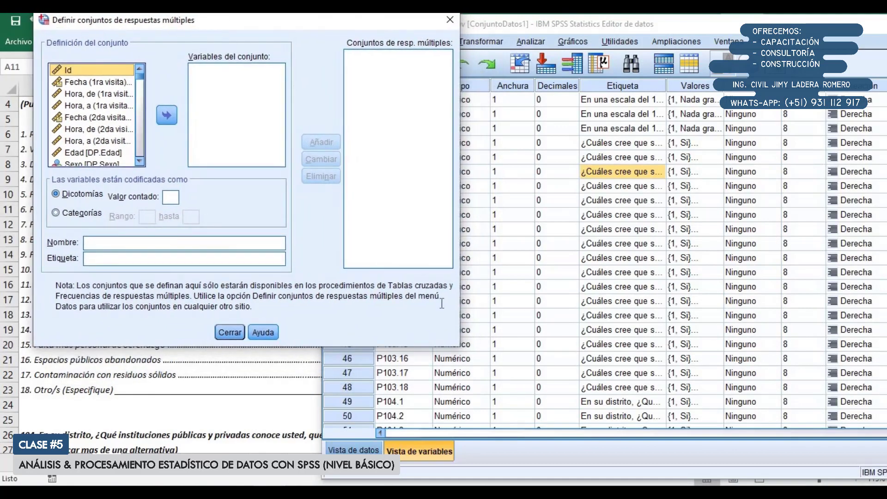
{"action": "left_click_drag", "start_coordinate": [460, 347], "coordinate": [501, 476]}
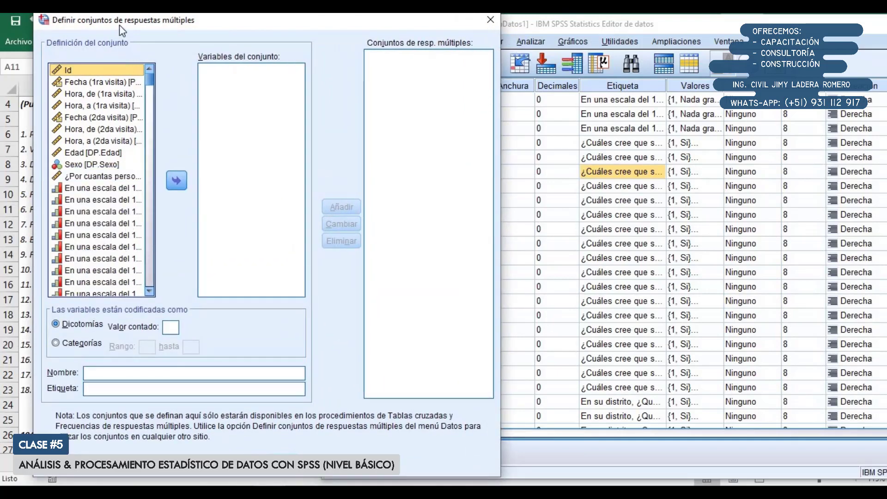
{"action": "left_click_drag", "start_coordinate": [120, 25], "coordinate": [221, 41]}
{"action": "scroll", "coordinate": [63, 165], "scroll_direction": "up", "scroll_amount": 1}
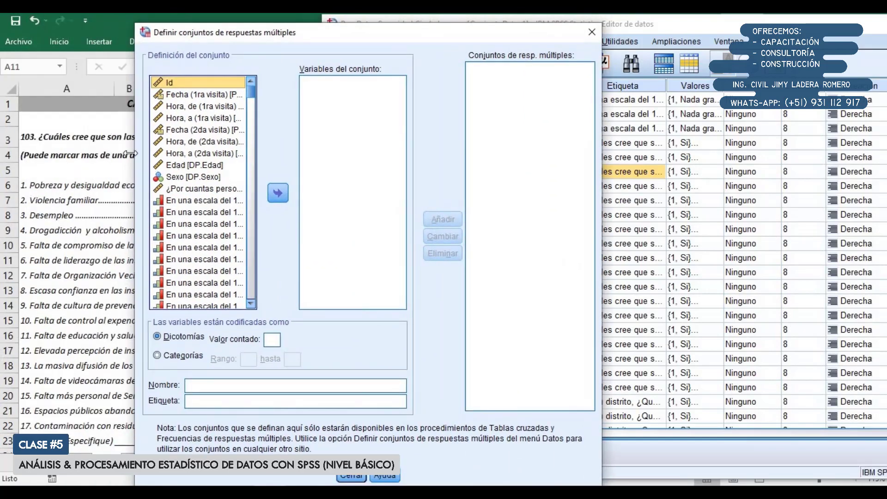
Show the source variables by name instead of by label in the multiple response set dialog
{"action": "scroll", "coordinate": [178, 162], "scroll_direction": "down", "scroll_amount": 2}
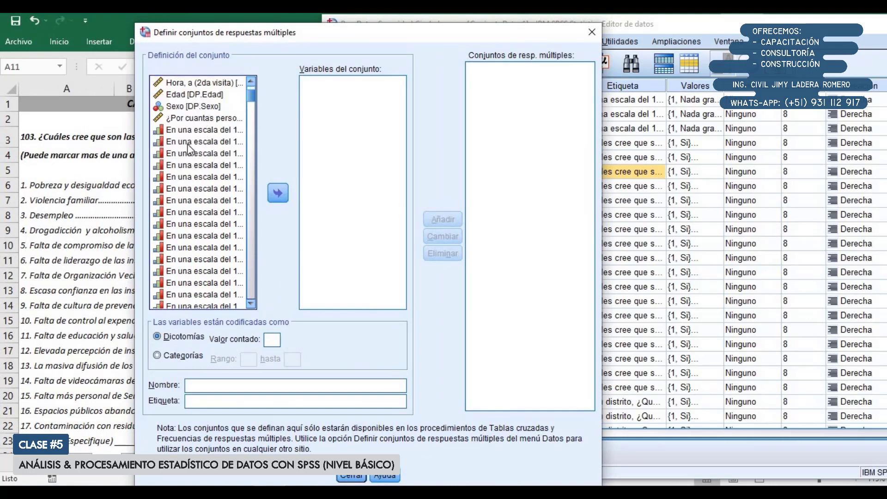
{"action": "right_click", "coordinate": [188, 143]}
{"action": "left_click", "coordinate": [194, 155]}
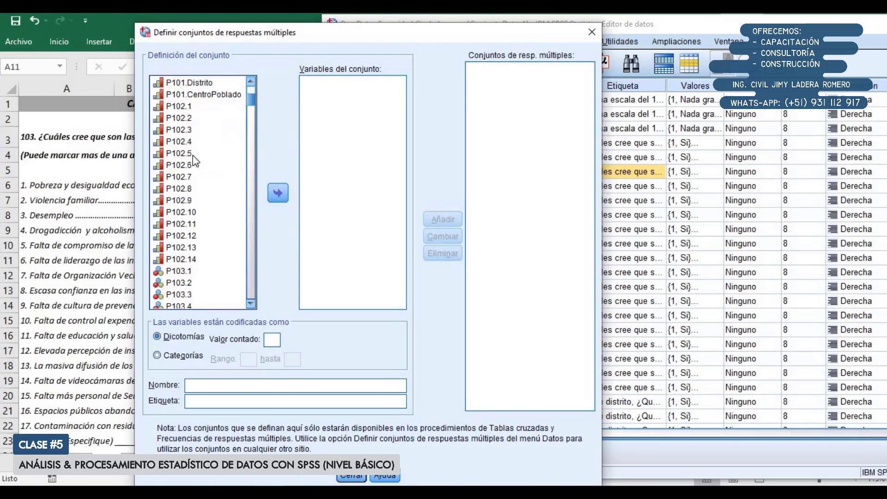
Add variables P103.1 to P103.18 to the multiple response set
{"action": "scroll", "coordinate": [192, 162], "scroll_direction": "down", "scroll_amount": 3}
{"action": "left_click", "coordinate": [188, 165]}
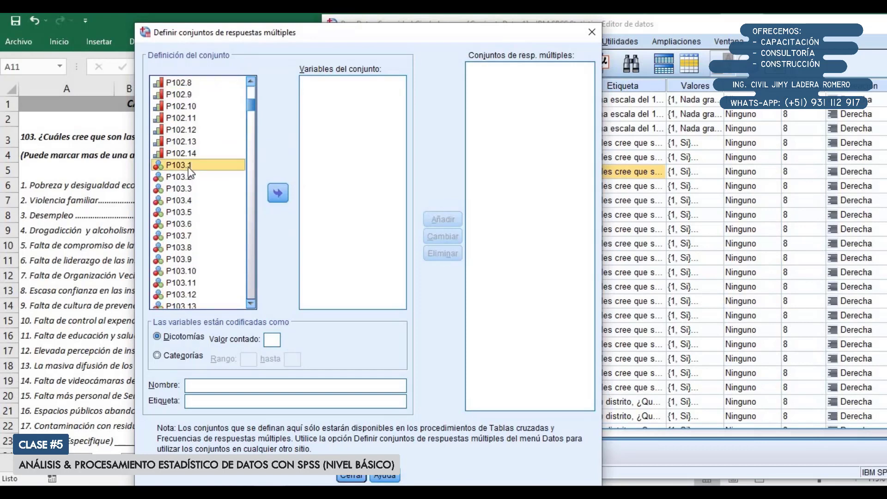
{"action": "scroll", "coordinate": [188, 173], "scroll_direction": "down", "scroll_amount": 2}
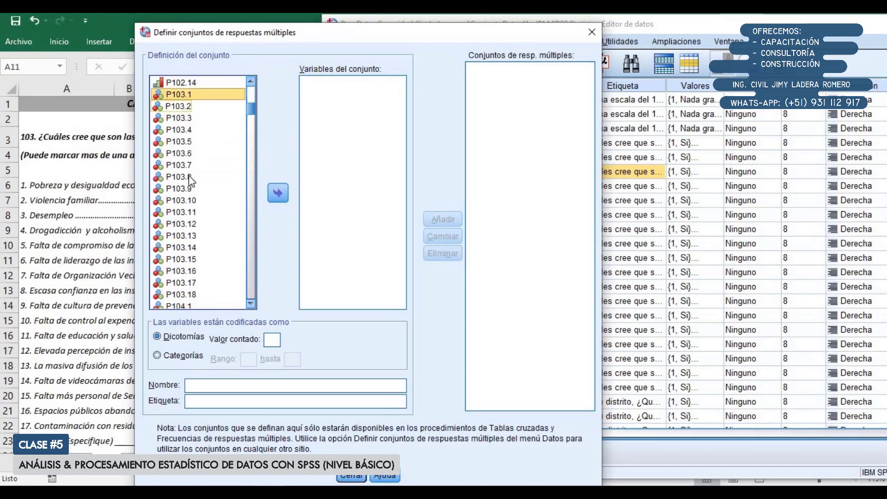
{"action": "scroll", "coordinate": [189, 180], "scroll_direction": "down", "scroll_amount": 1}
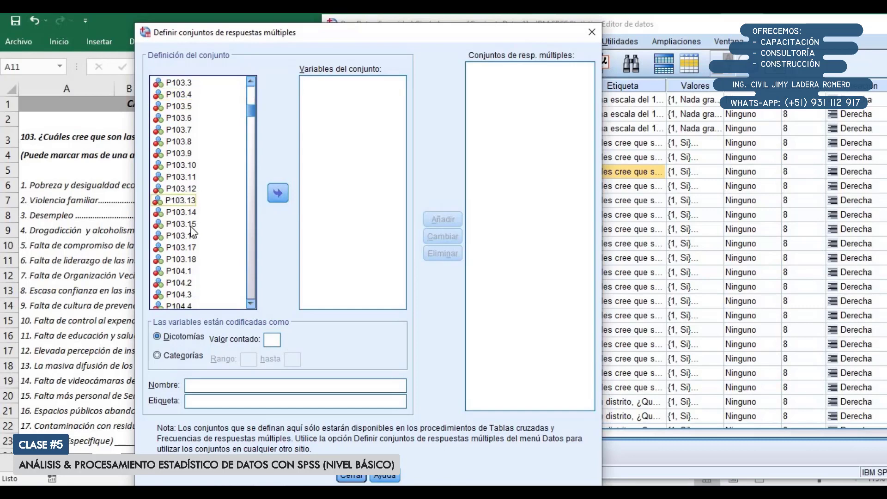
{"action": "left_click", "coordinate": [194, 258], "text": "shift"}
{"action": "scroll", "coordinate": [194, 259], "scroll_direction": "up", "scroll_amount": 1}
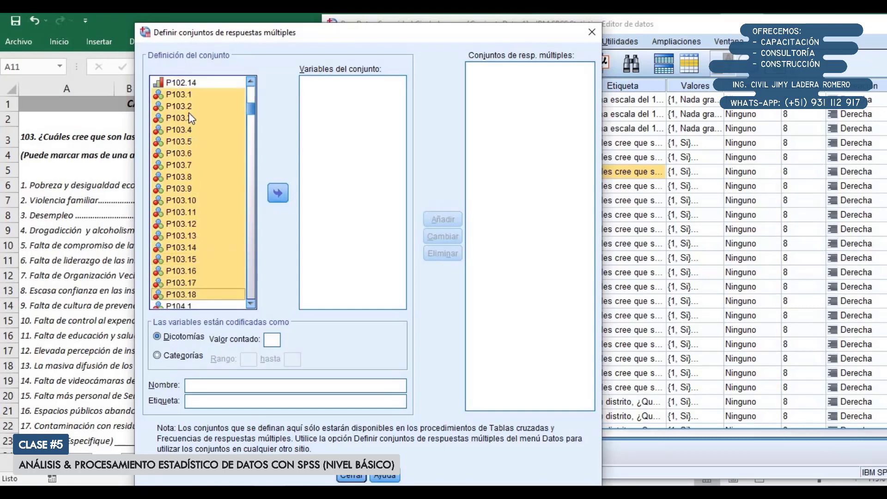
{"action": "left_click", "coordinate": [277, 193]}
Name the set P103, count value 1 for its dichotomies, and label it "Causas de la inseguridad ciudadana"
{"action": "left_click", "coordinate": [262, 383]}
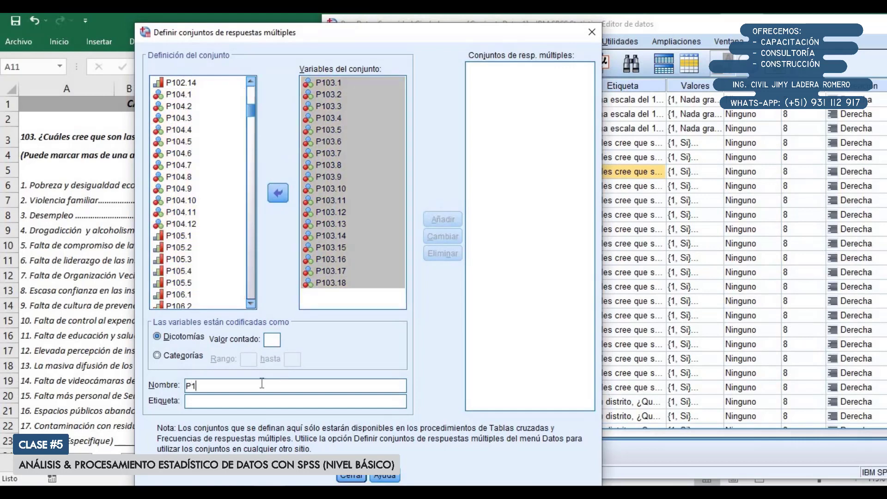
{"action": "left_click", "coordinate": [275, 340]}
{"action": "type", "text": "1"}
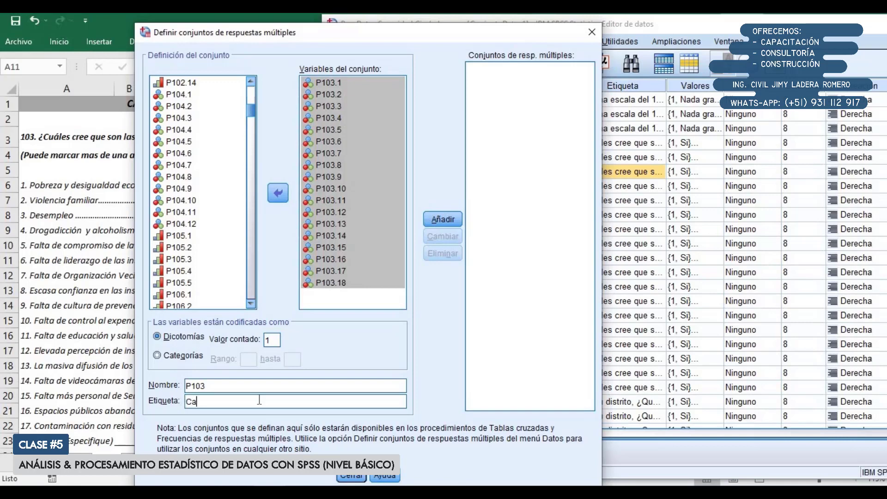
{"action": "type", "text": "usas de la inseguridad ciudadana"}
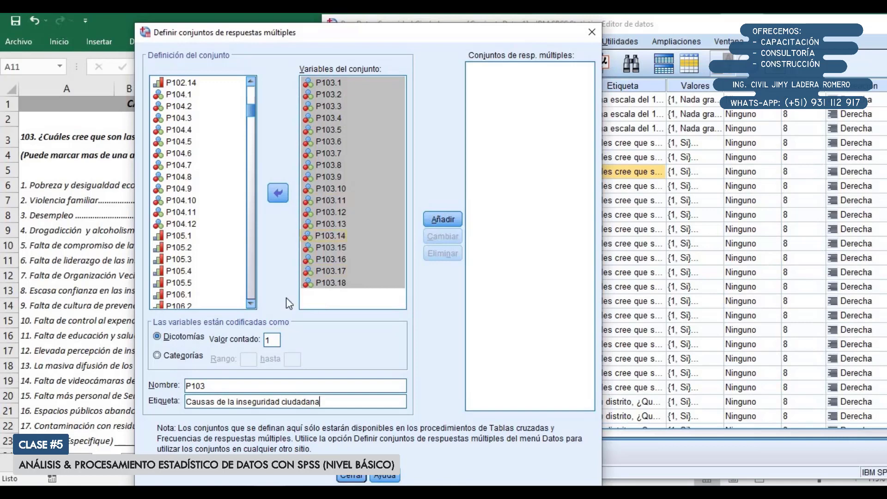
Examine the label and value labels of P103.1 in its variable information, then close the information window
{"action": "left_click", "coordinate": [329, 83]}
{"action": "right_click", "coordinate": [329, 83]}
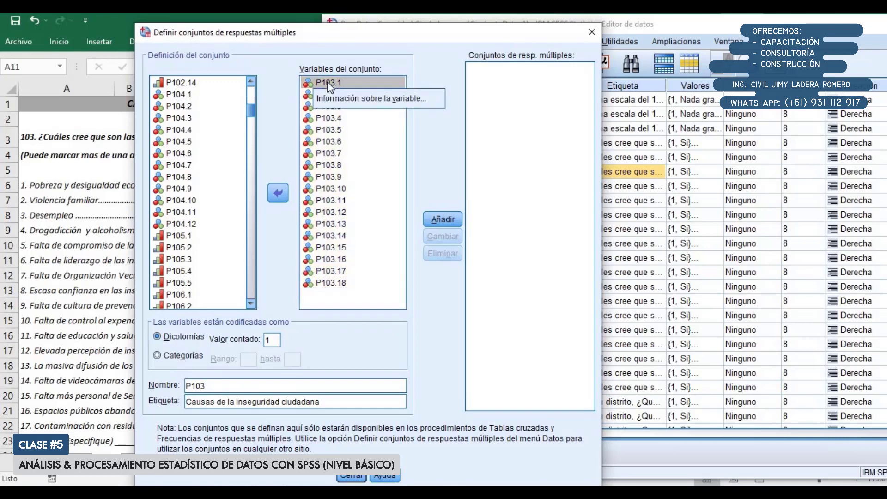
{"action": "left_click", "coordinate": [359, 99]}
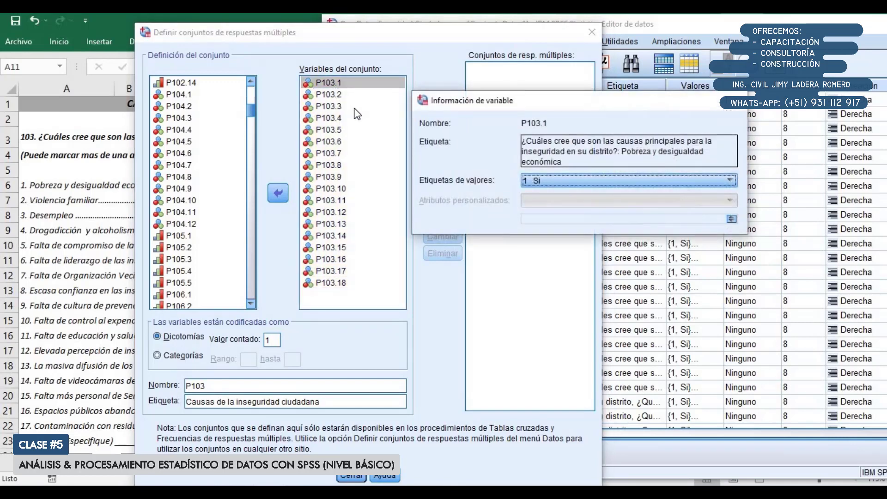
{"action": "left_click", "coordinate": [545, 181]}
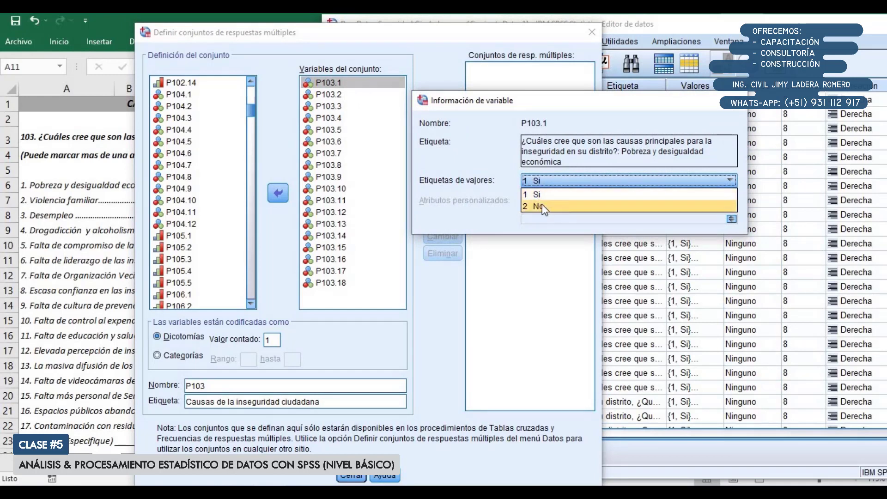
{"action": "left_click", "coordinate": [738, 100]}
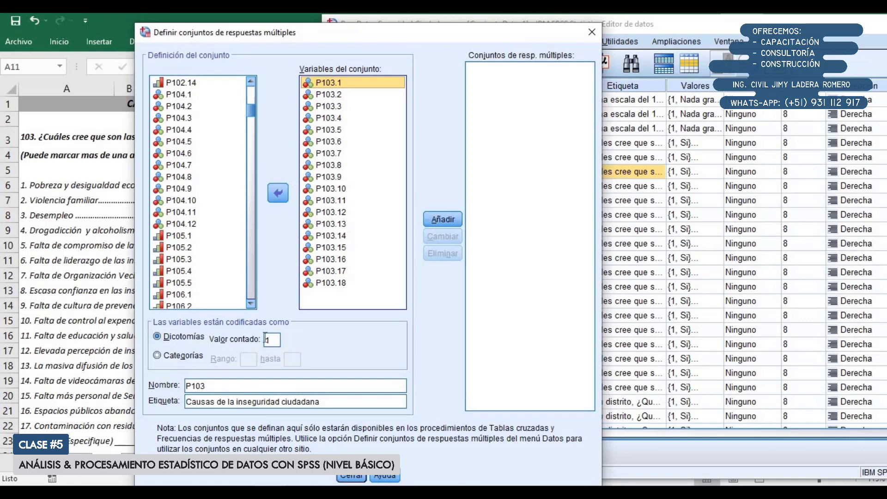
Switch to Excel to review several alternatives of question 103, then minimize the workbook to return to SPSS
{"action": "left_click", "coordinate": [63, 193]}
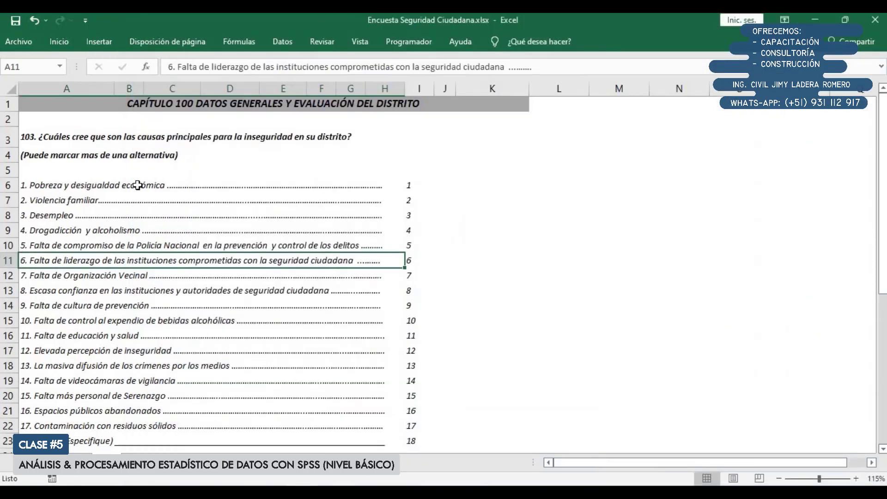
{"action": "left_click", "coordinate": [108, 187]}
{"action": "left_click", "coordinate": [109, 200]}
{"action": "left_click", "coordinate": [115, 291]}
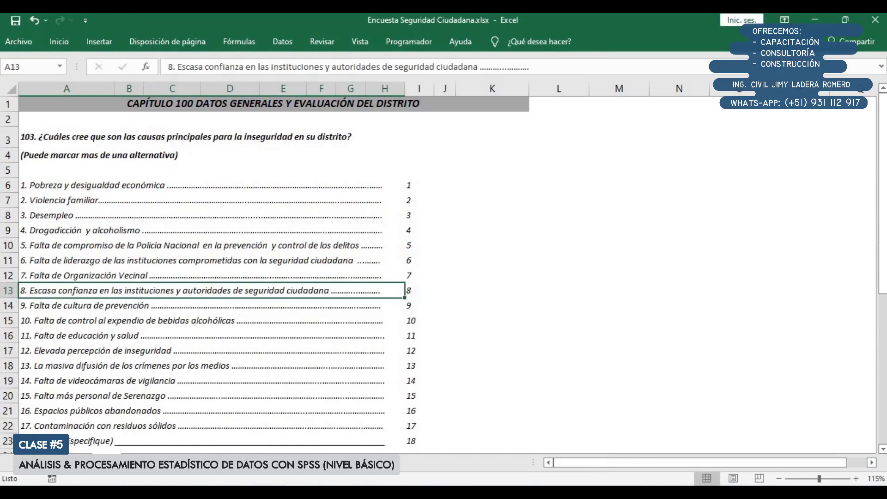
{"action": "left_click", "coordinate": [816, 19]}
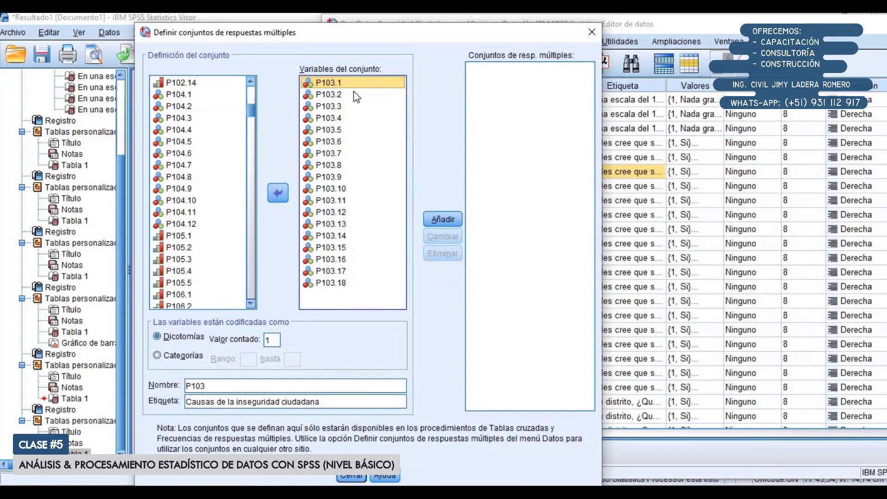
Check the counted value against the value labels of P103.9 in its variable information, then dismiss the information window
{"action": "left_click", "coordinate": [268, 340]}
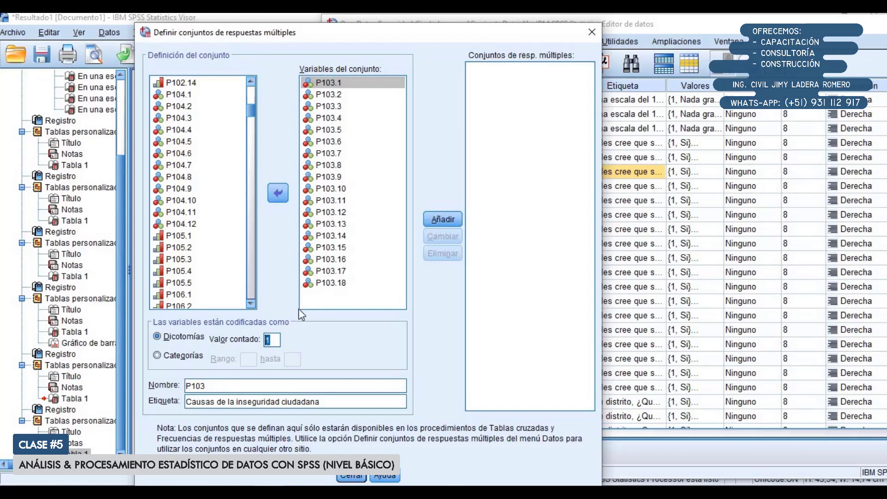
{"action": "right_click", "coordinate": [329, 177]}
{"action": "left_click", "coordinate": [352, 194]}
{"action": "left_click", "coordinate": [553, 176]}
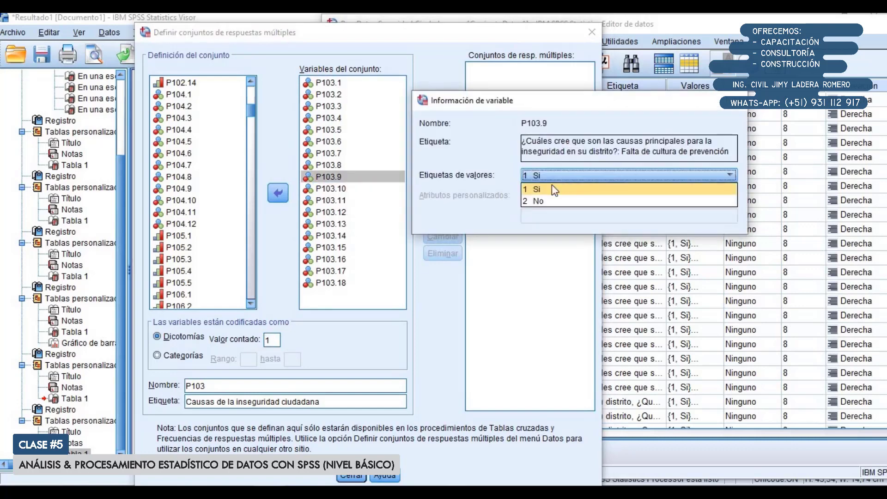
{"action": "left_click", "coordinate": [395, 192]}
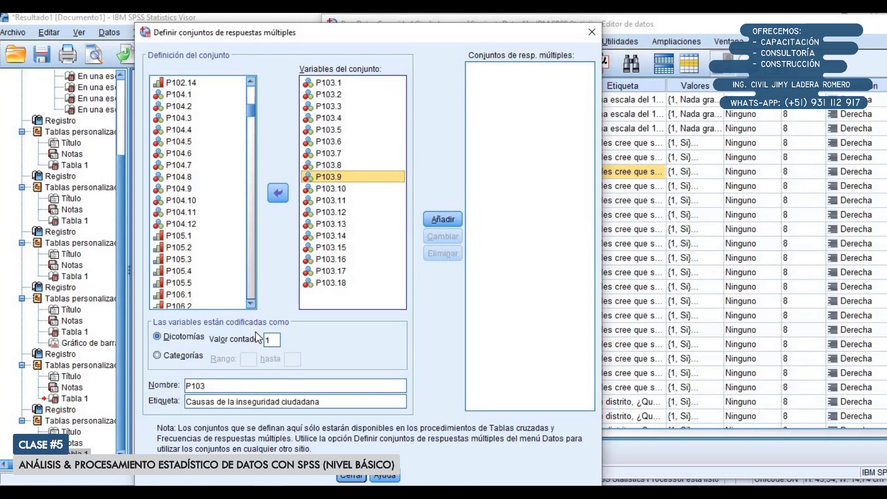
Add the P103 definition to the multiple response sets, close the dialog, and maximize the data editor
{"action": "left_click", "coordinate": [444, 221]}
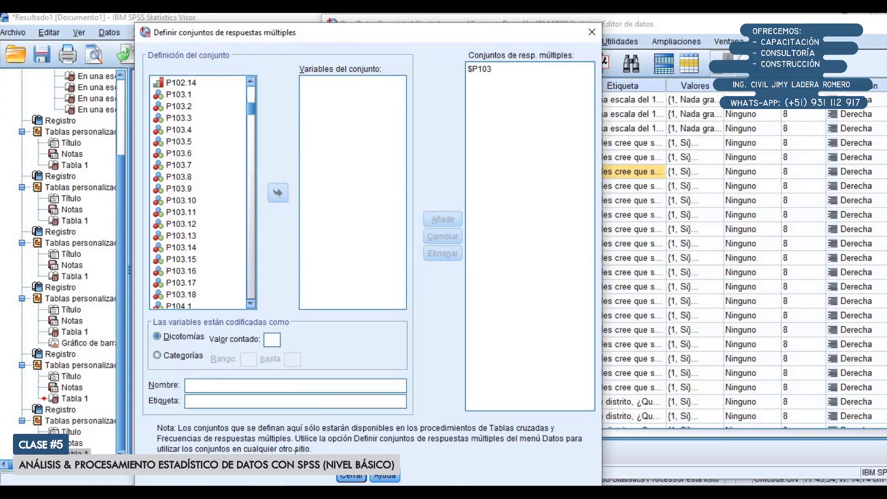
{"action": "left_click", "coordinate": [348, 476]}
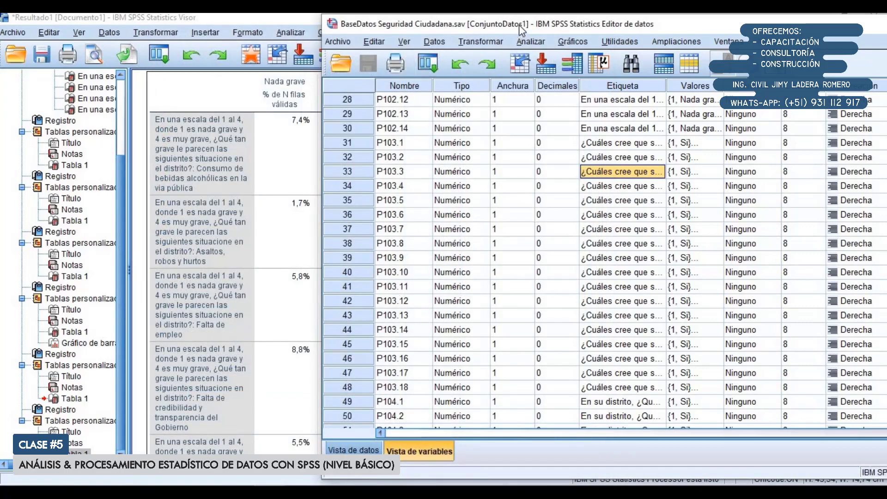
{"action": "double_click", "coordinate": [519, 25]}
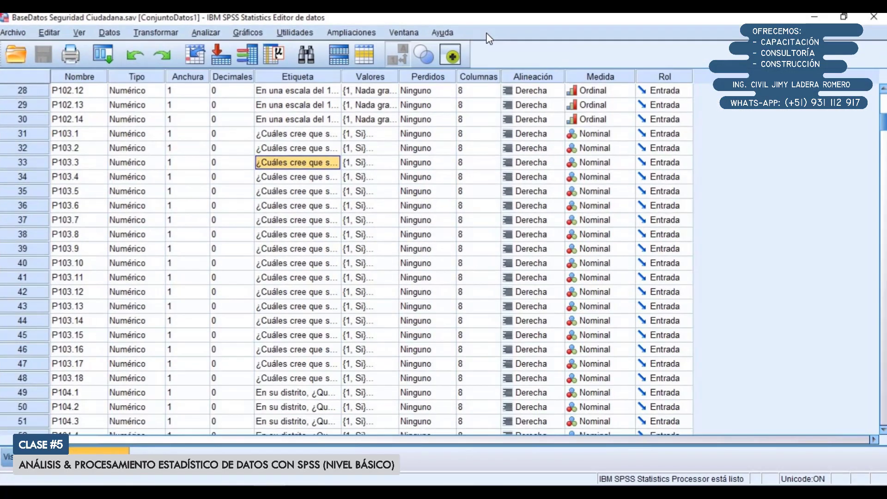
Switch to the SPSS results viewer to review the end of the last custom table, then minimize the viewer
{"action": "mouse_move", "coordinate": [269, 491]}
{"action": "left_click", "coordinate": [228, 435]}
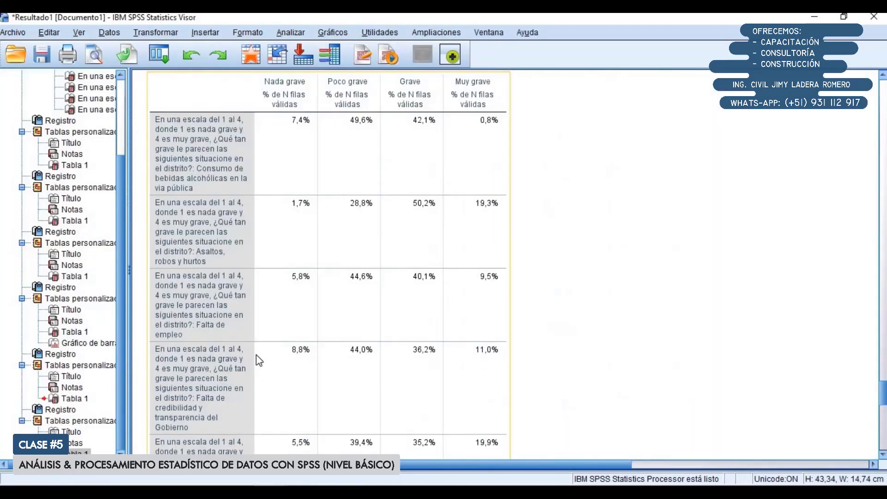
{"action": "scroll", "coordinate": [295, 382], "scroll_direction": "down", "scroll_amount": 12}
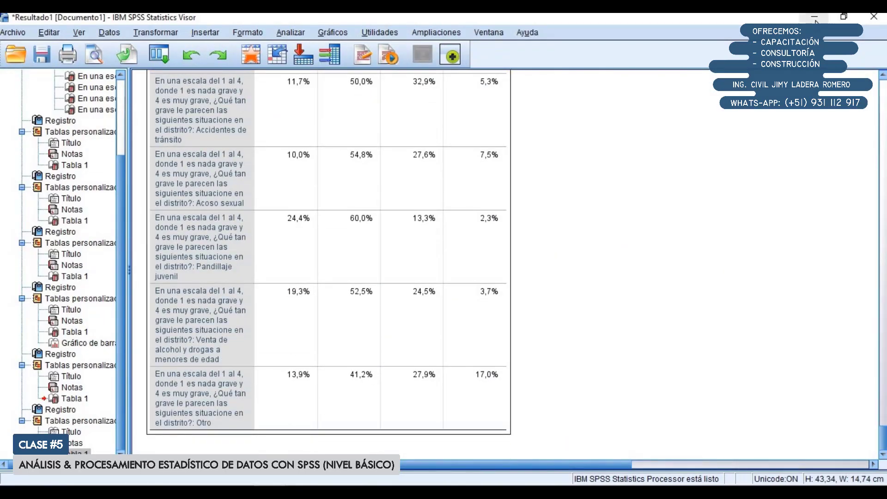
{"action": "left_click", "coordinate": [815, 17]}
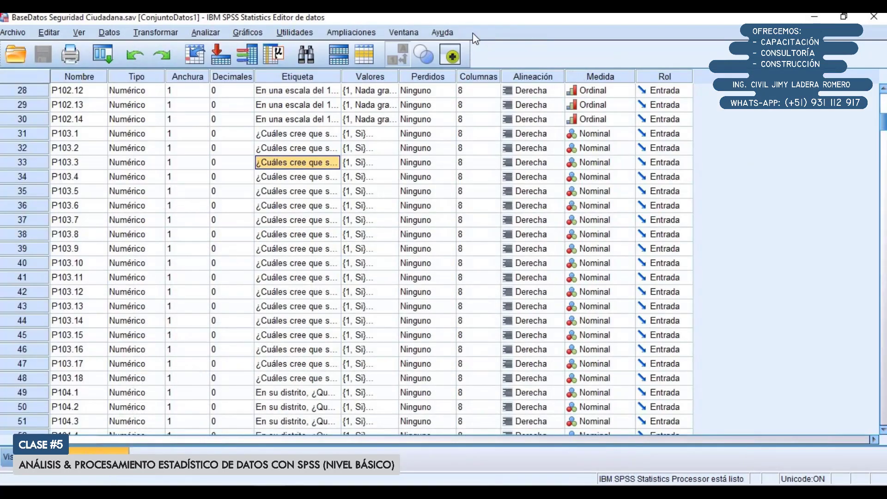
Run multiple-response frequencies for the set "Causas de la inseguridad ciudadana", then maximize the results viewer at its output
{"action": "left_click", "coordinate": [215, 28]}
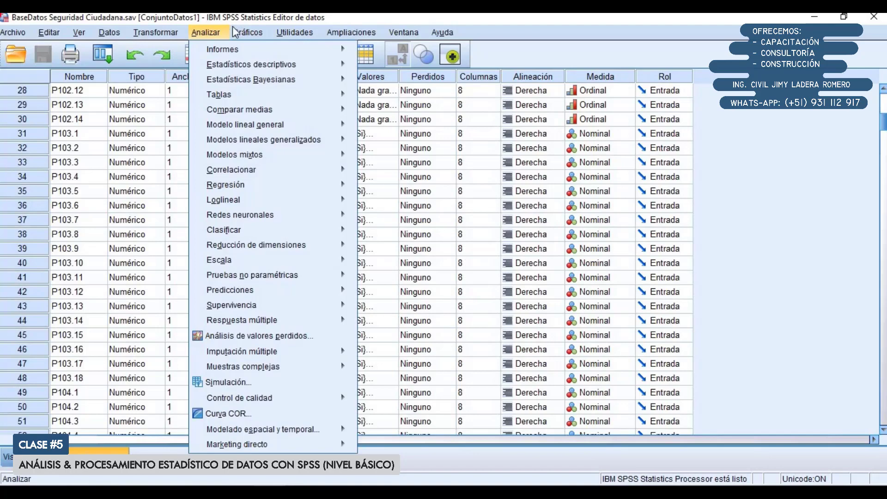
{"action": "mouse_move", "coordinate": [239, 326]}
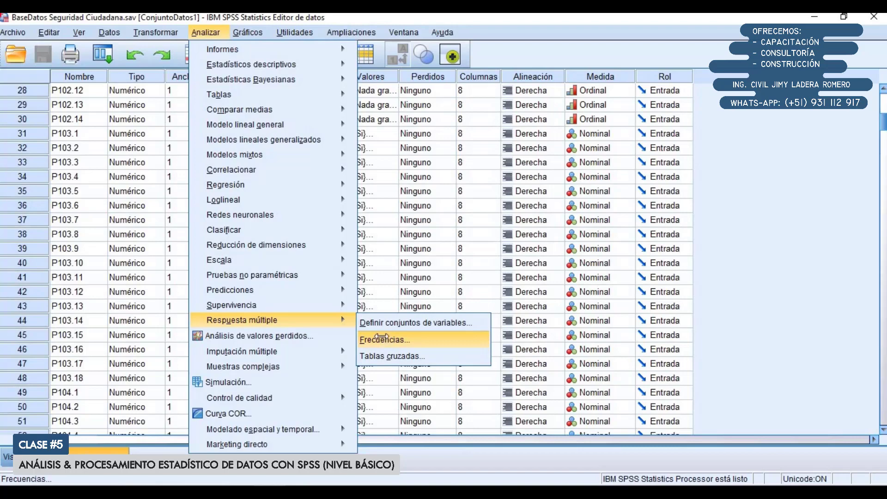
{"action": "left_click", "coordinate": [383, 341]}
{"action": "left_click_drag", "start_coordinate": [237, 121], "coordinate": [248, 105]}
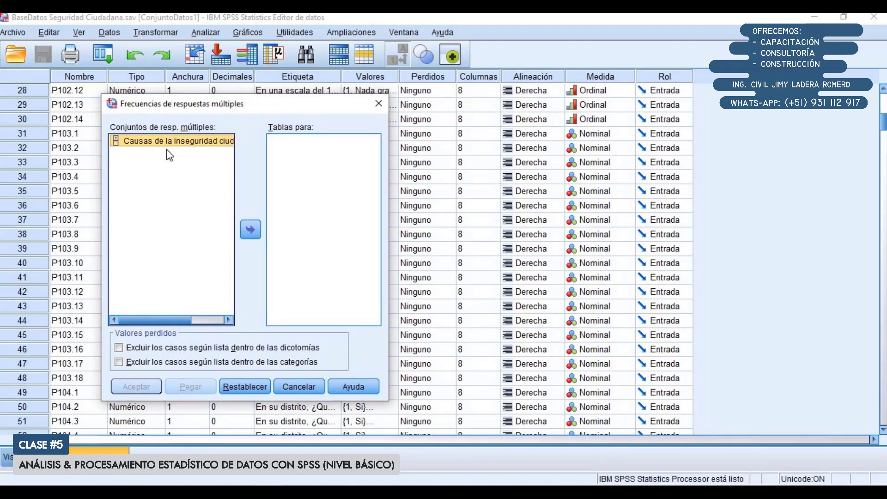
{"action": "left_click", "coordinate": [250, 229]}
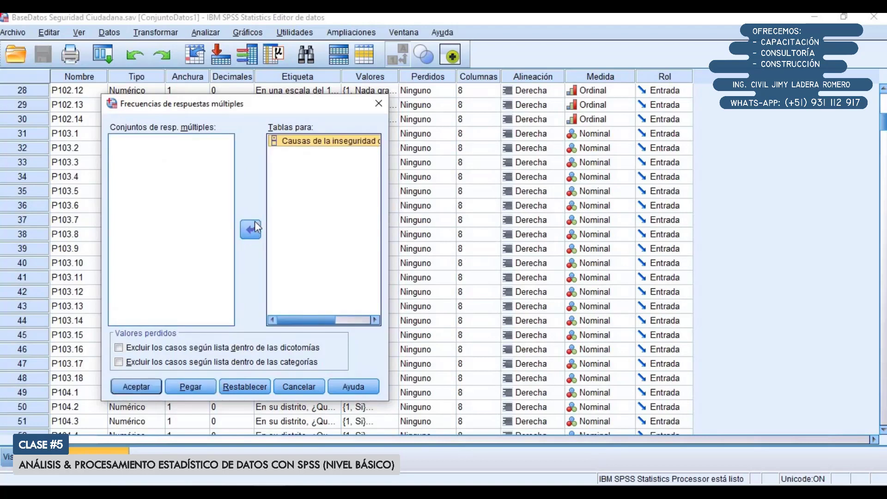
{"action": "left_click", "coordinate": [147, 389]}
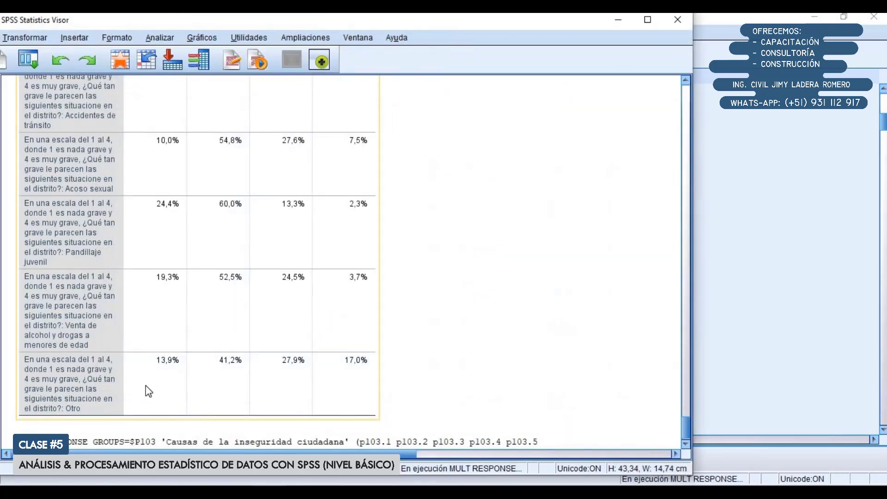
{"action": "double_click", "coordinate": [317, 25]}
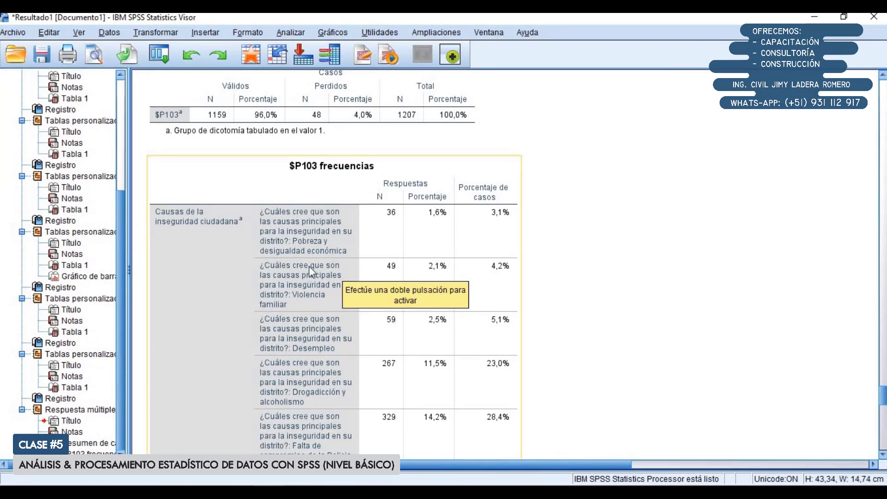
{"action": "scroll", "coordinate": [303, 180], "scroll_direction": "up", "scroll_amount": 2}
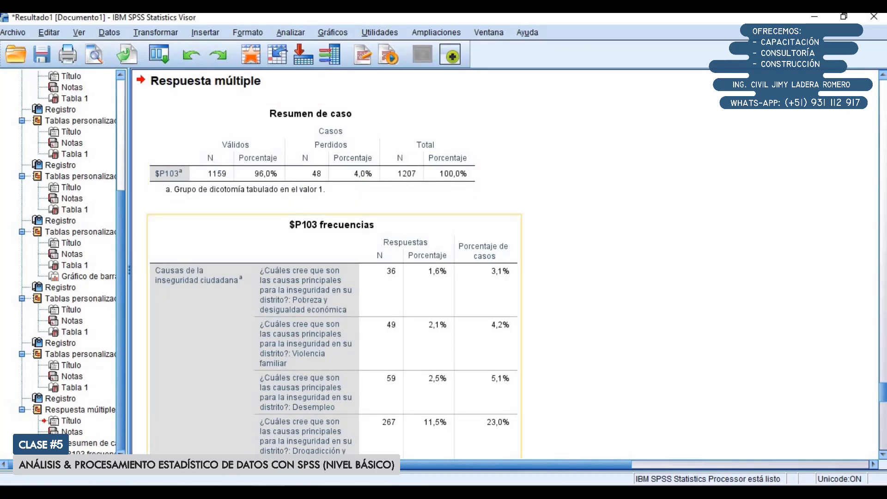
Switch to the SPSS data editor and check the last cases in the data view by selecting rows 1197 to 1207
{"action": "left_click", "coordinate": [269, 493]}
{"action": "left_click", "coordinate": [312, 443]}
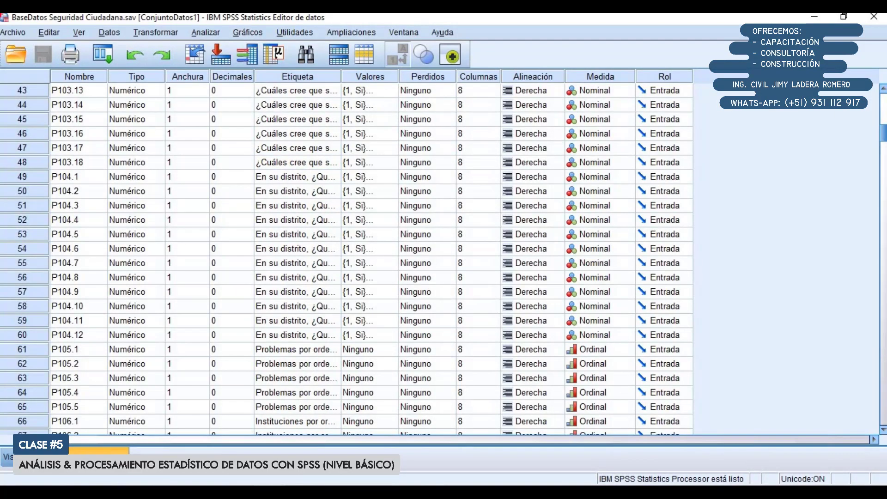
{"action": "left_click_drag", "start_coordinate": [884, 129], "coordinate": [862, 372]}
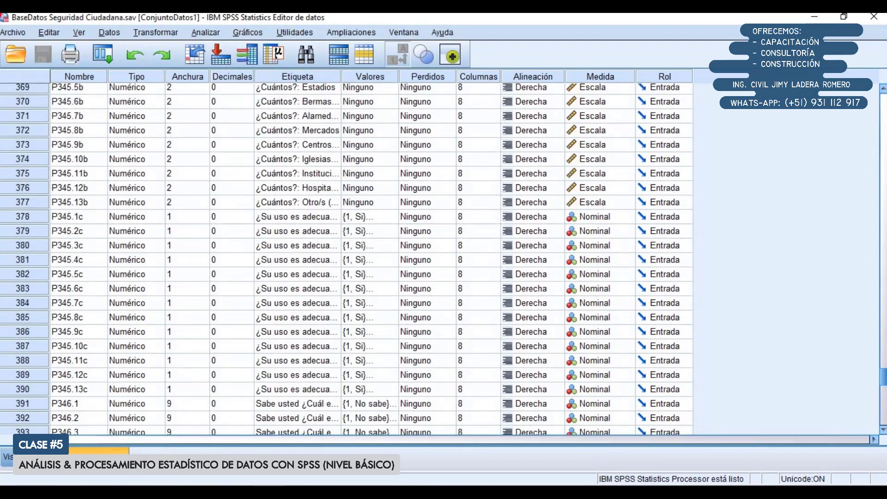
{"action": "left_click", "coordinate": [34, 458]}
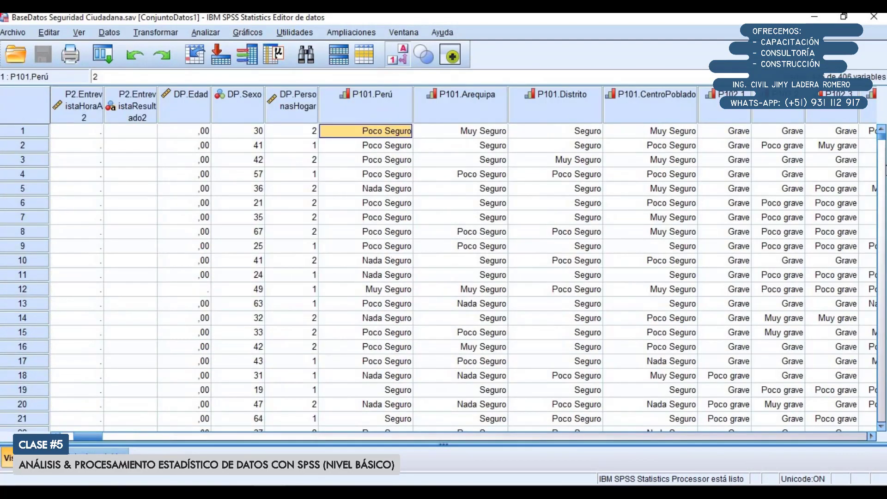
{"action": "left_click_drag", "start_coordinate": [882, 137], "coordinate": [882, 424]}
{"action": "scroll", "coordinate": [177, 178], "scroll_direction": "up", "scroll_amount": 5}
{"action": "scroll", "coordinate": [177, 184], "scroll_direction": "up", "scroll_amount": 6}
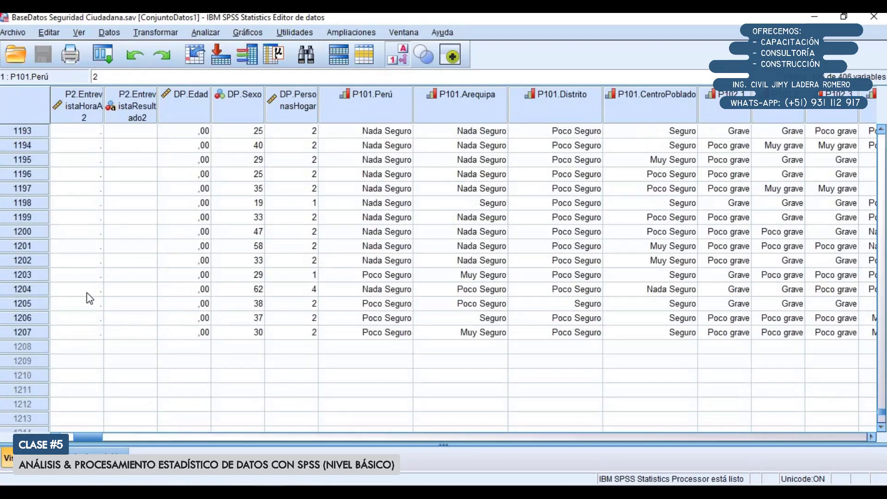
{"action": "scroll", "coordinate": [90, 297], "scroll_direction": "down", "scroll_amount": 1}
{"action": "left_click_drag", "start_coordinate": [26, 295], "coordinate": [18, 144]}
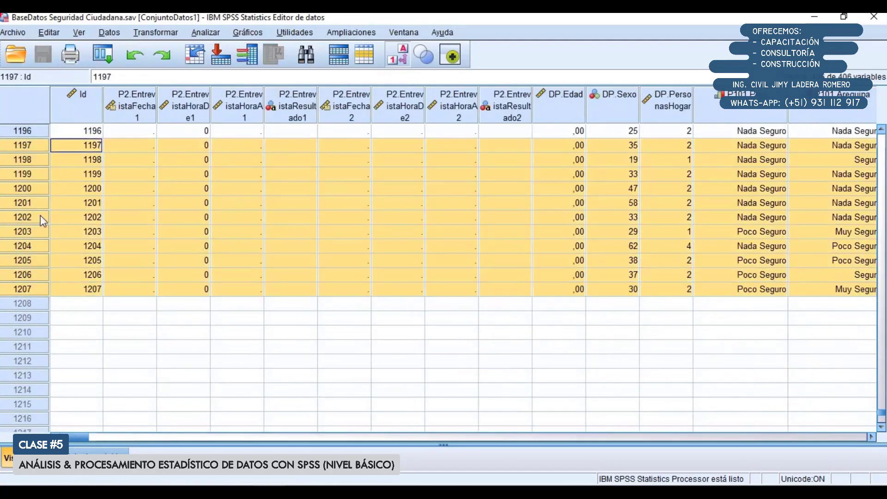
Return to the variable view, check the end of the variable list, and go back to the P103 variables
{"action": "left_click", "coordinate": [101, 454]}
{"action": "scroll", "coordinate": [155, 188], "scroll_direction": "up", "scroll_amount": 4}
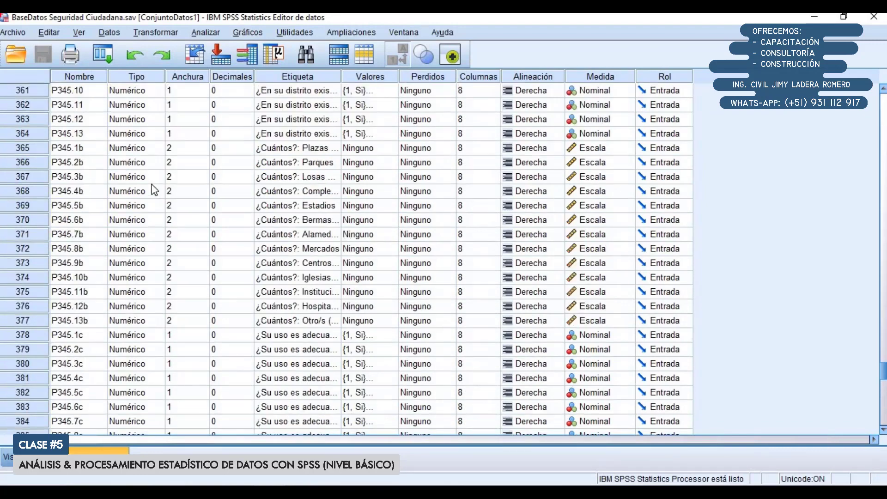
{"action": "scroll", "coordinate": [365, 185], "scroll_direction": "down", "scroll_amount": 6}
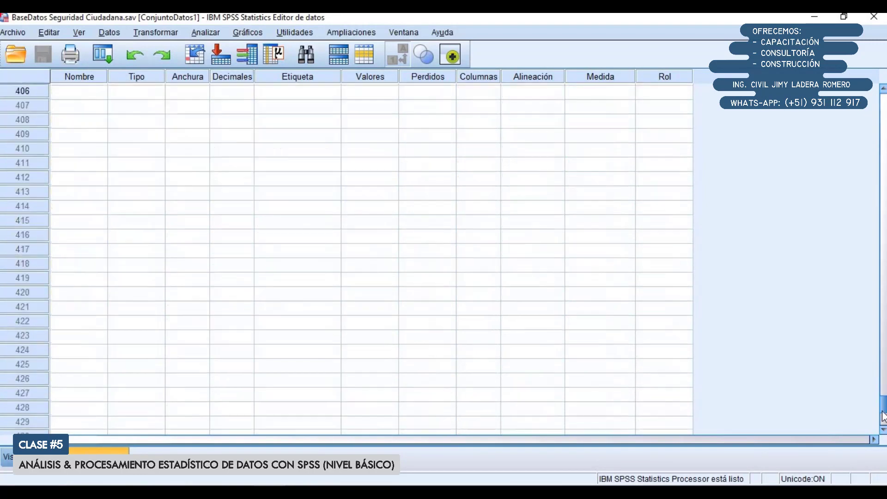
{"action": "left_click_drag", "start_coordinate": [884, 386], "coordinate": [884, 106]}
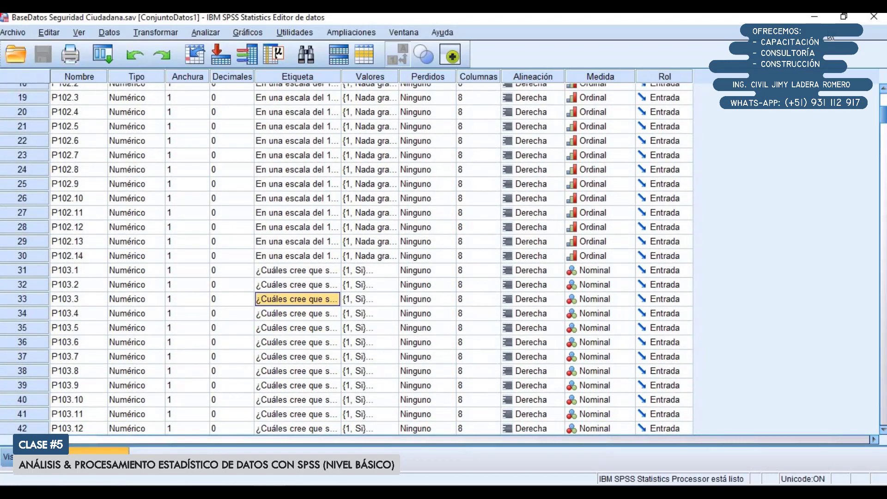
Switch to the SPSS results viewer and review the case summary and the P103 frequencies table
{"action": "left_click", "coordinate": [269, 493]}
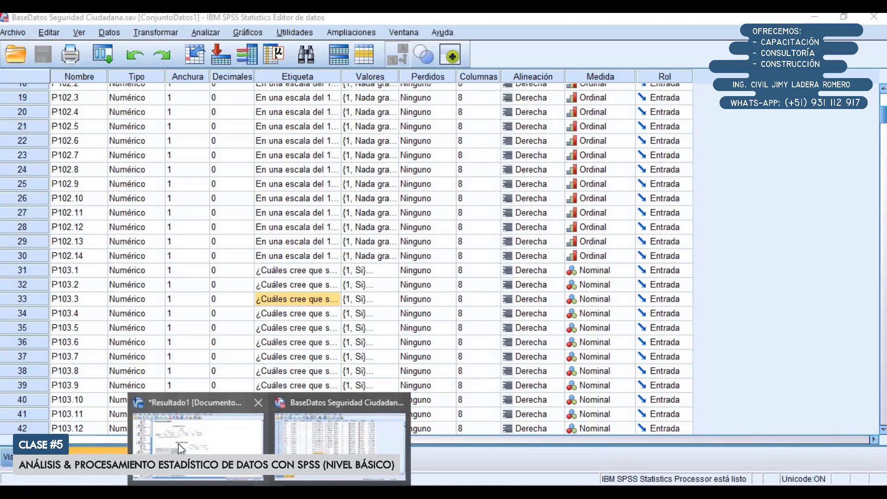
{"action": "left_click", "coordinate": [180, 447]}
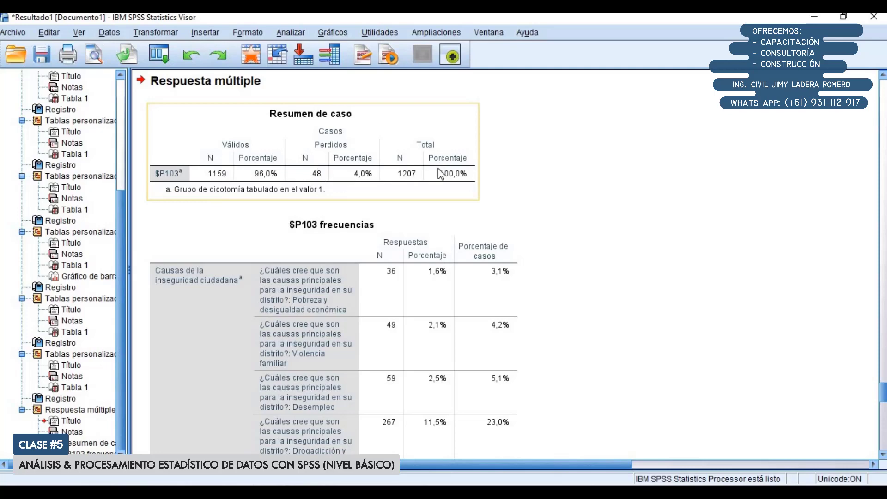
{"action": "left_click", "coordinate": [436, 310]}
{"action": "scroll", "coordinate": [436, 309], "scroll_direction": "down", "scroll_amount": 6}
{"action": "scroll", "coordinate": [436, 310], "scroll_direction": "up", "scroll_amount": 4}
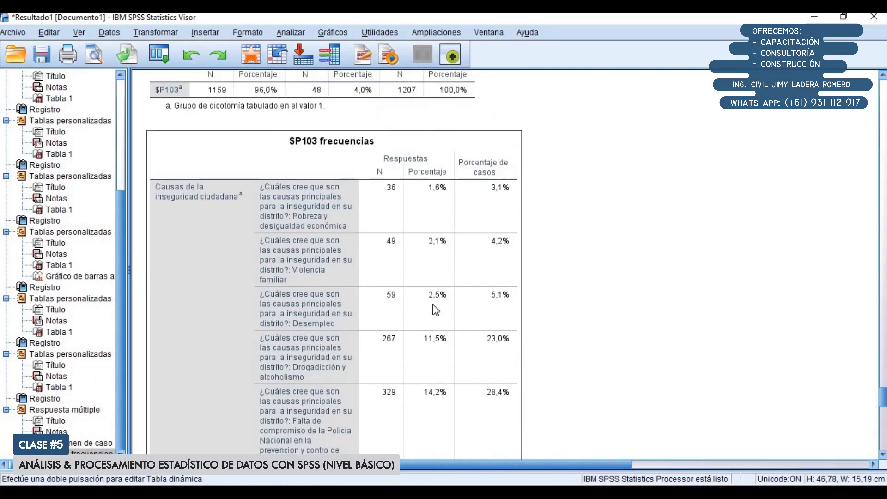
{"action": "scroll", "coordinate": [435, 309], "scroll_direction": "down", "scroll_amount": 2}
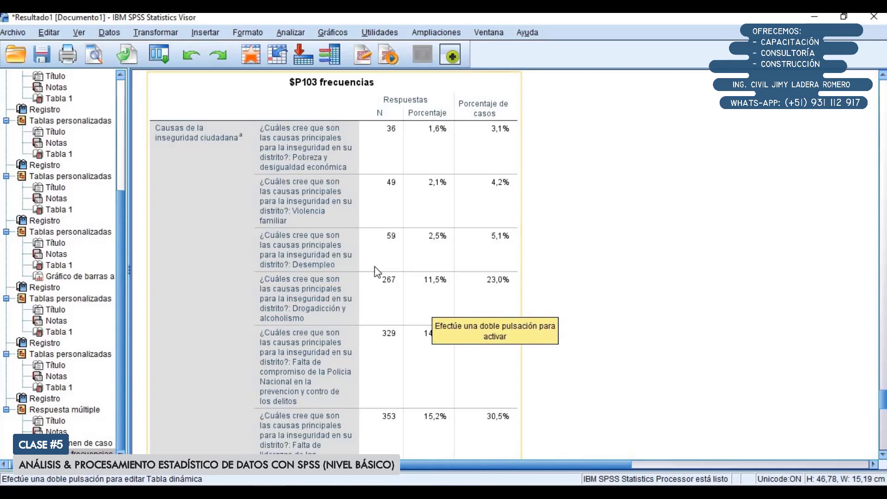
Copy the P103 frequencies table, switch to the Excel survey workbook, and paste it at B3 of a new worksheet
{"action": "right_click", "coordinate": [337, 262]}
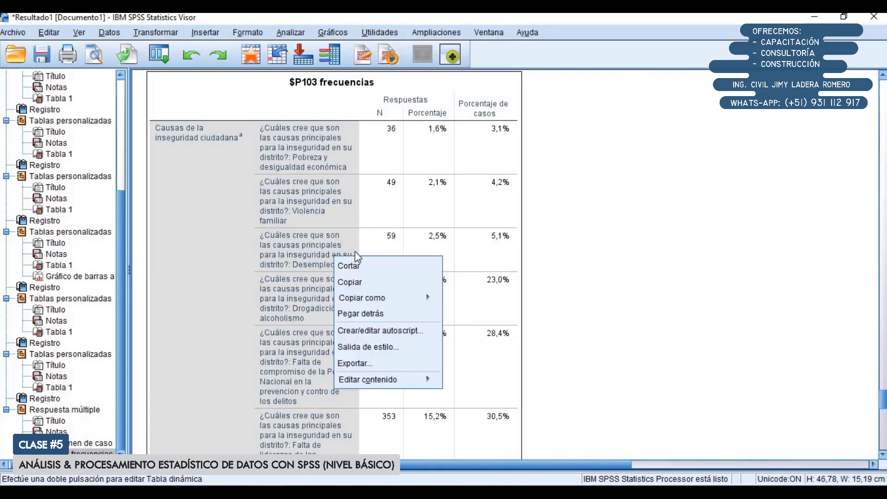
{"action": "left_click", "coordinate": [363, 283]}
{"action": "key", "text": "alt+Tab"}
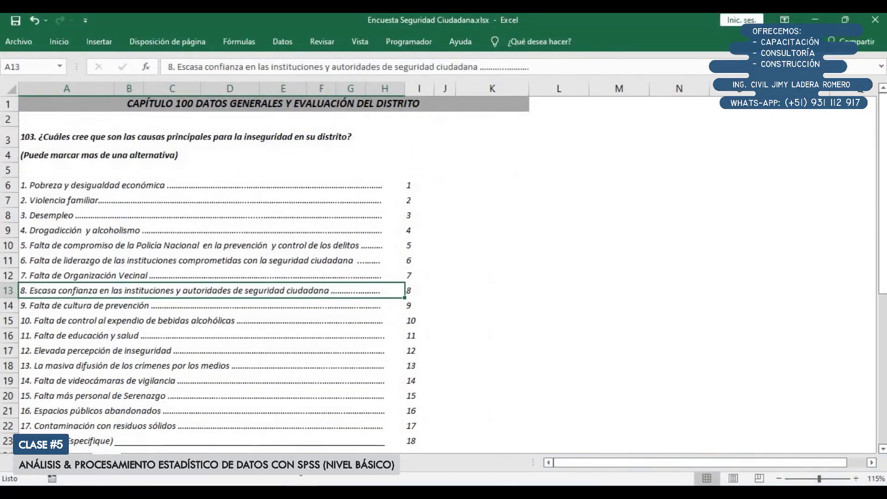
{"action": "left_click", "coordinate": [320, 475]}
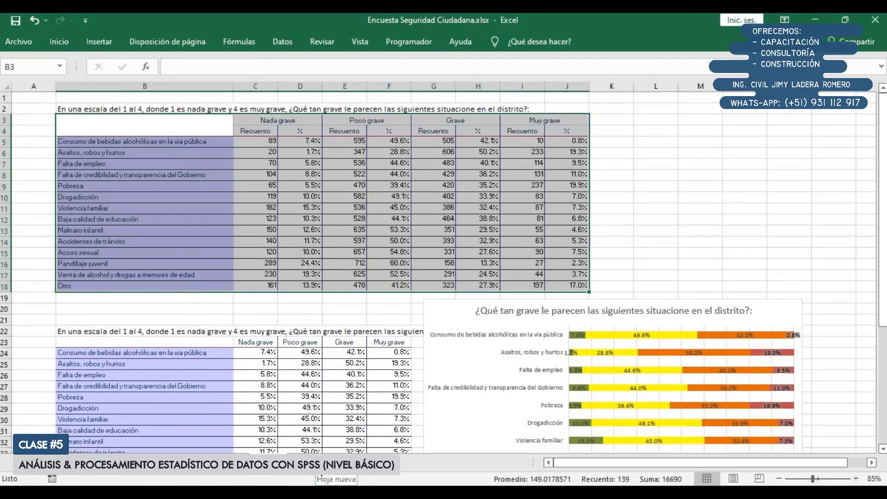
{"action": "left_click", "coordinate": [318, 462]}
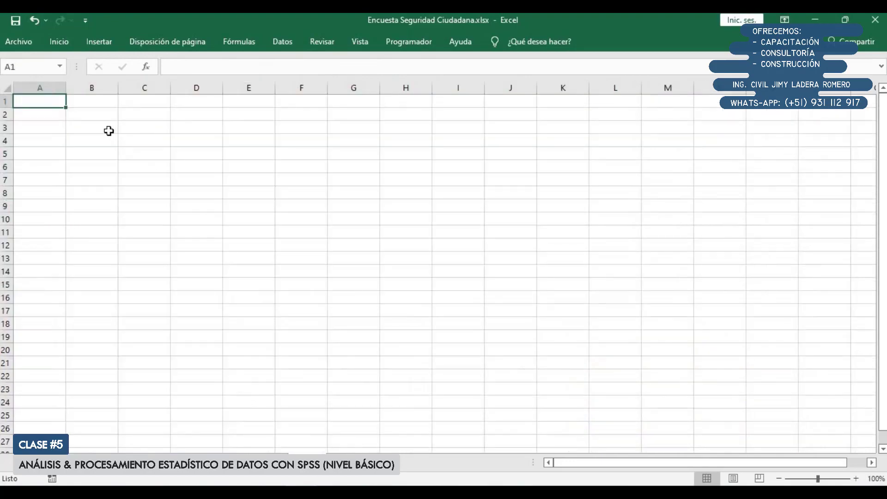
{"action": "left_click", "coordinate": [109, 130]}
{"action": "scroll", "coordinate": [118, 136], "scroll_direction": "up", "scroll_amount": 1}
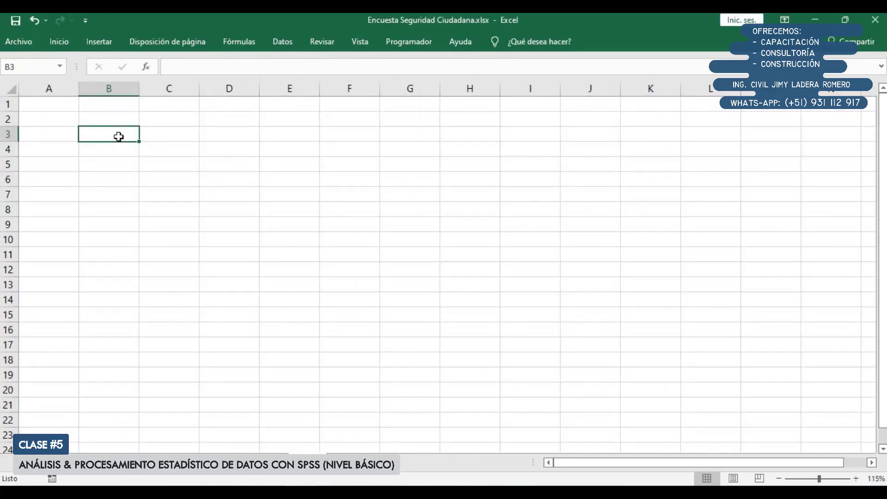
{"action": "key", "text": "ctrl+v"}
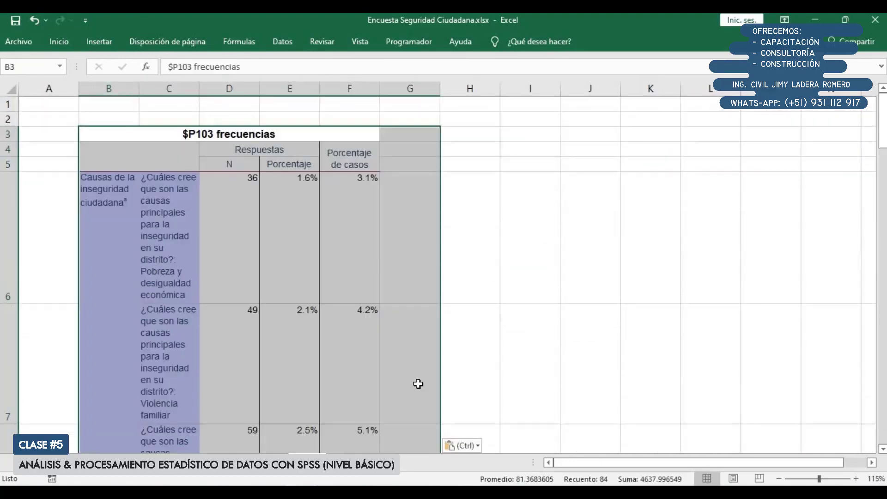
Unmerge all merged cells in the pasted P103 frequencies table
{"action": "scroll", "coordinate": [368, 336], "scroll_direction": "down", "scroll_amount": 2}
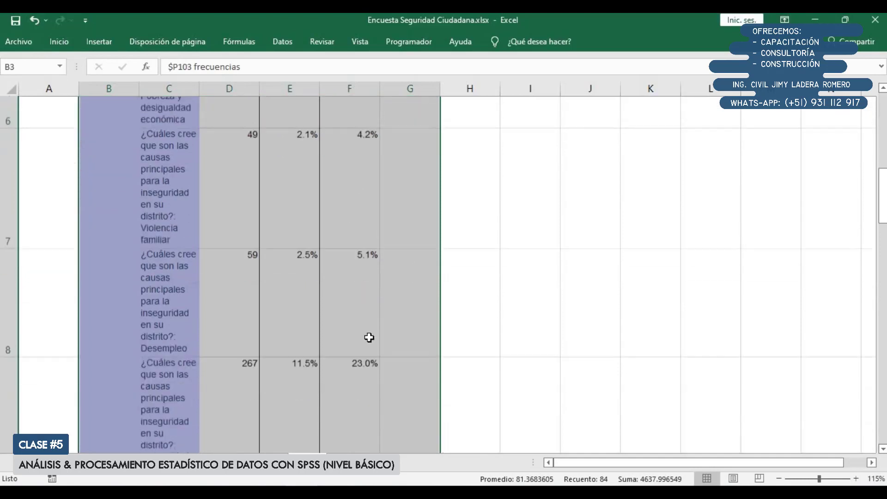
{"action": "scroll", "coordinate": [368, 336], "scroll_direction": "up", "scroll_amount": 2}
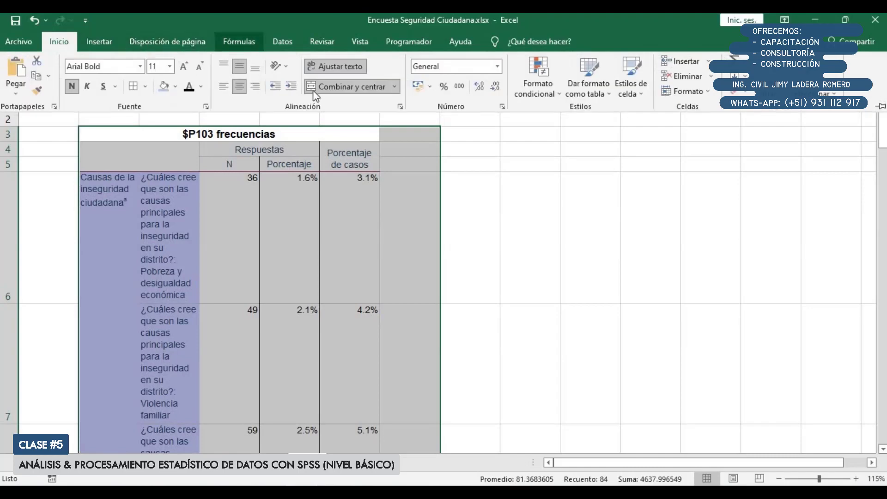
{"action": "left_click", "coordinate": [344, 88]}
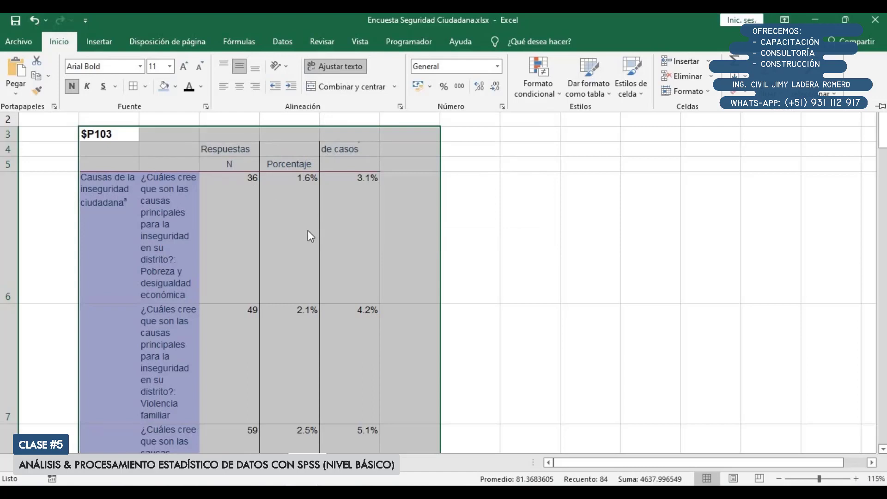
Clear the "Respuestas" heading in D4 and the "N" heading in D5
{"action": "left_click", "coordinate": [296, 168]}
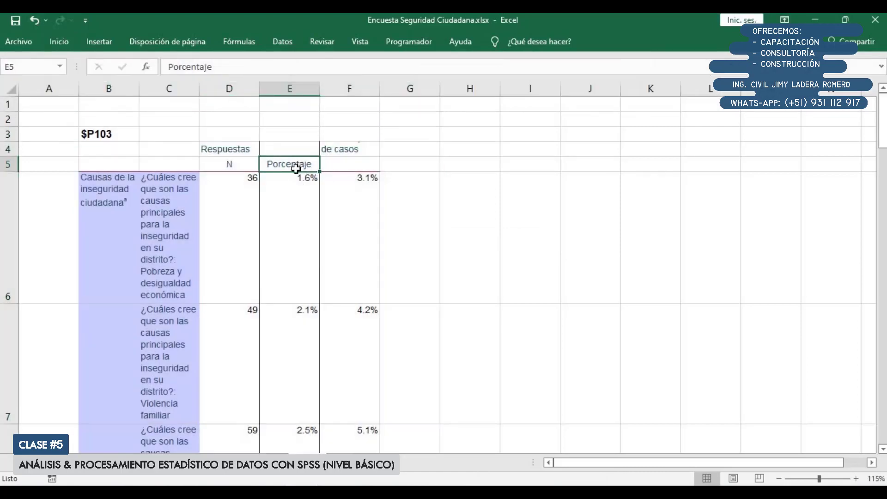
{"action": "key", "text": "Left"}
{"action": "key", "text": "Up"}
{"action": "key", "text": "F2"}
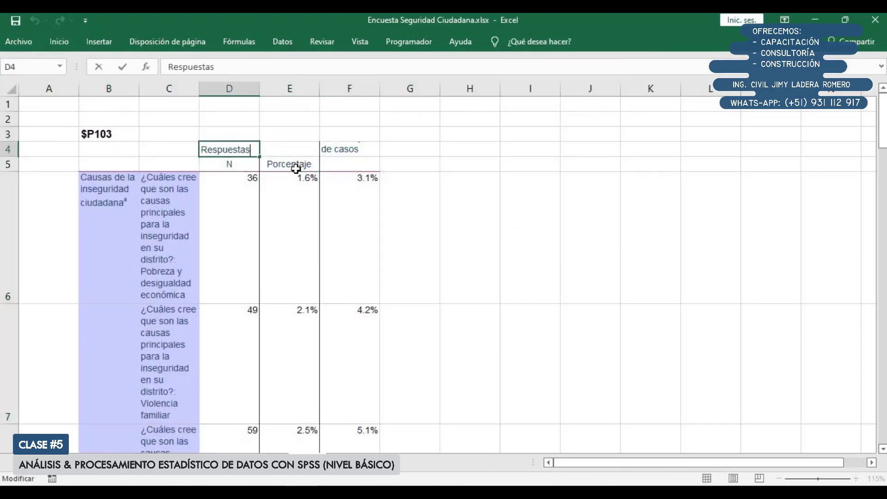
{"action": "key", "text": "shift+Home"}
{"action": "key", "text": "BackSpace"}
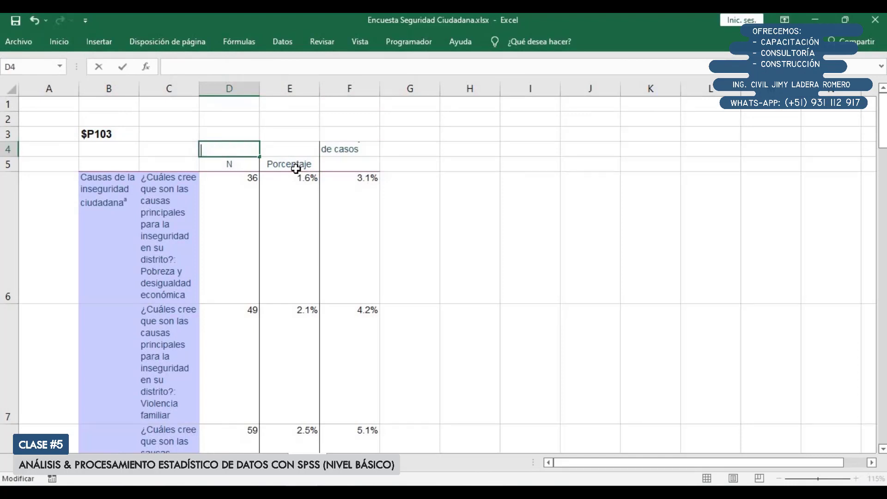
{"action": "key", "text": "Return"}
{"action": "key", "text": "F2"}
{"action": "key", "text": "BackSpace"}
{"action": "key", "text": "Return"}
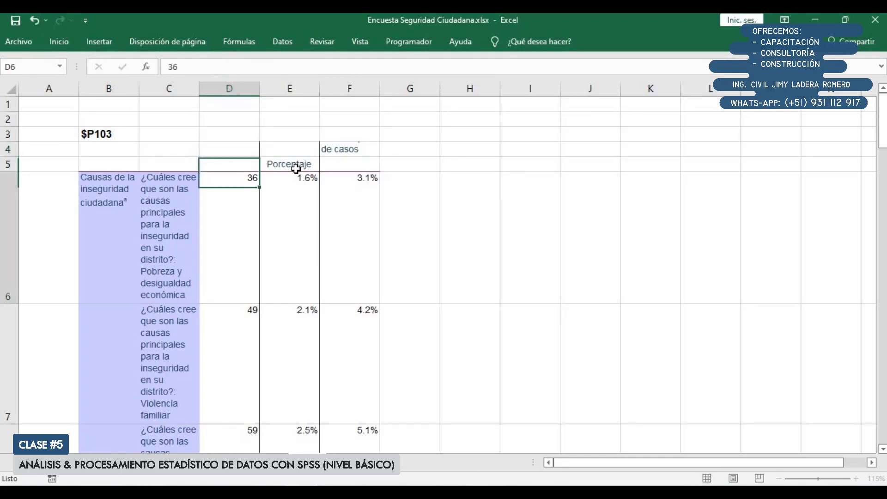
Enter "Respuestas" as the column heading in D5
{"action": "key", "text": "Up"}
{"action": "key", "text": "F2"}
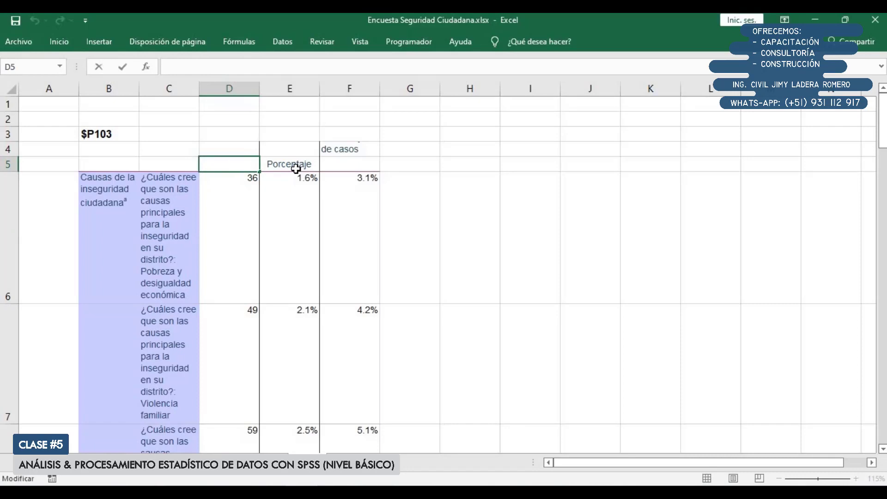
{"action": "key", "text": "Return"}
{"action": "key", "text": "Up"}
{"action": "type", "text": "Resp"}
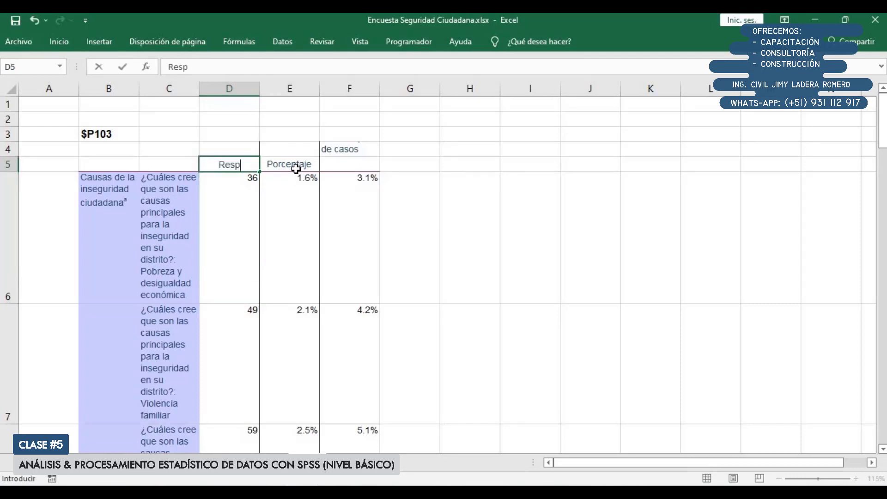
{"action": "type", "text": "uestas"}
{"action": "key", "text": "Return"}
Move the "Porcentaje de casos" heading from F4 down to F5, in line with the other column headings
{"action": "key", "text": "Up"}
{"action": "key", "text": "Right"}
{"action": "key", "text": "Right"}
{"action": "key", "text": "Up"}
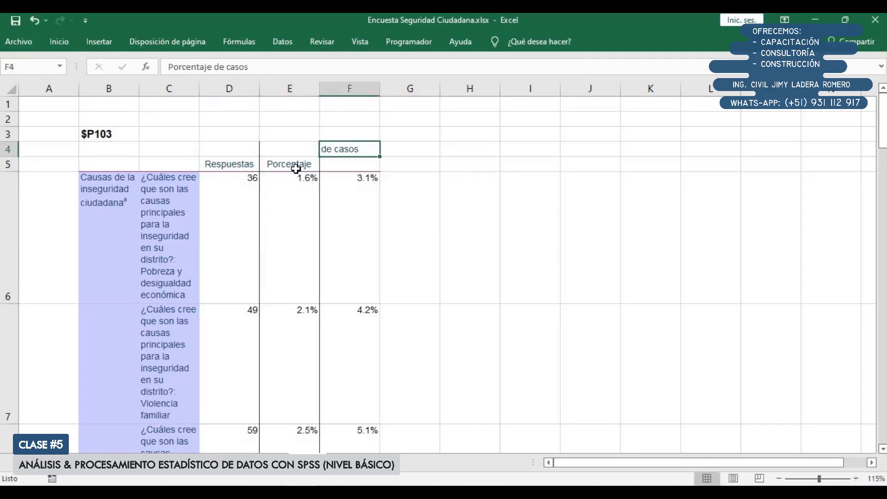
{"action": "key", "text": "F2"}
{"action": "key", "text": "shift+Up"}
{"action": "key", "text": "shift+Up"}
{"action": "key", "text": "ctrl+c"}
{"action": "key", "text": "BackSpace"}
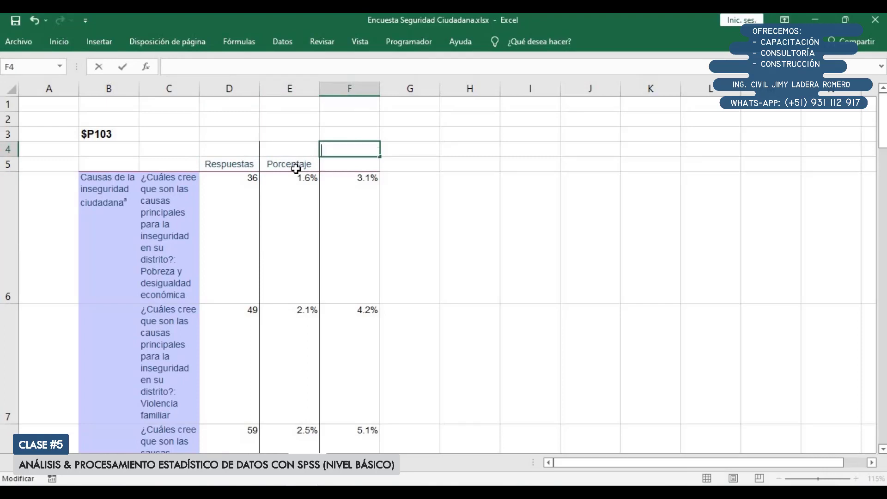
{"action": "key", "text": "Return"}
{"action": "key", "text": "ctrl+v"}
{"action": "key", "text": "Return"}
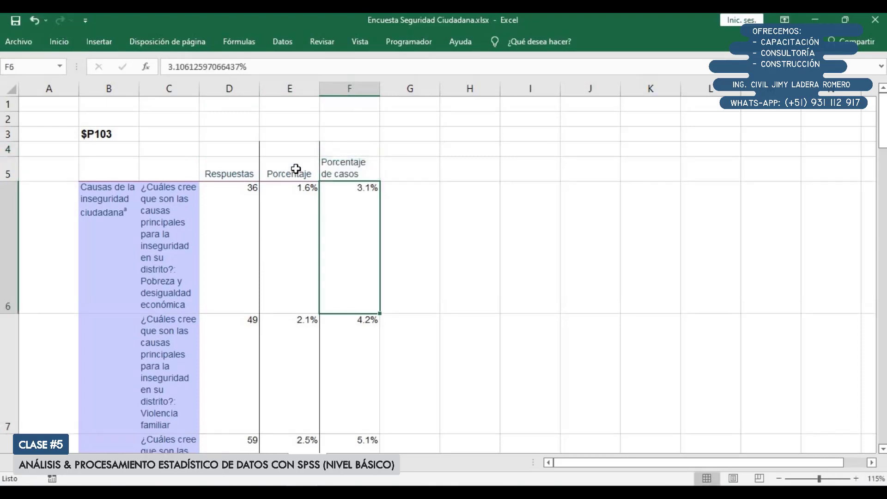
Delete rows 3 and 4 above the column headings and the column containing "Causas de la inseguridad ciudadana"
{"action": "left_click_drag", "start_coordinate": [8, 134], "coordinate": [8, 147]}
{"action": "right_click", "coordinate": [8, 135]}
{"action": "left_click", "coordinate": [43, 241]}
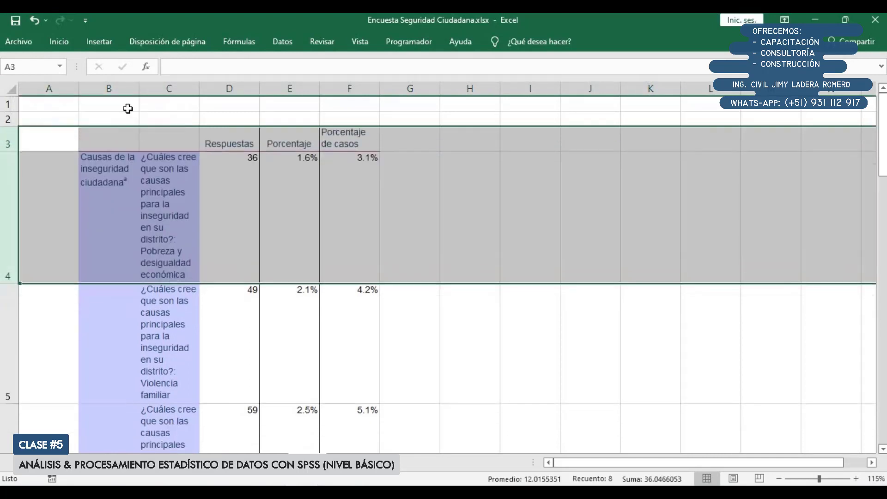
{"action": "right_click", "coordinate": [114, 87]}
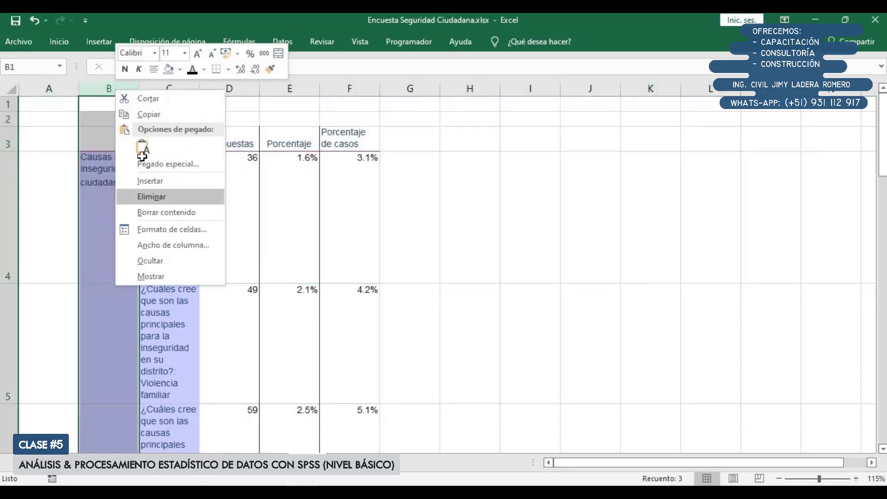
{"action": "left_click", "coordinate": [157, 199]}
{"action": "left_click", "coordinate": [135, 179]}
Widen the label column B to about three times its width and autofit the row heights of the whole sheet
{"action": "left_click_drag", "start_coordinate": [139, 87], "coordinate": [257, 89]}
{"action": "left_click", "coordinate": [13, 88]}
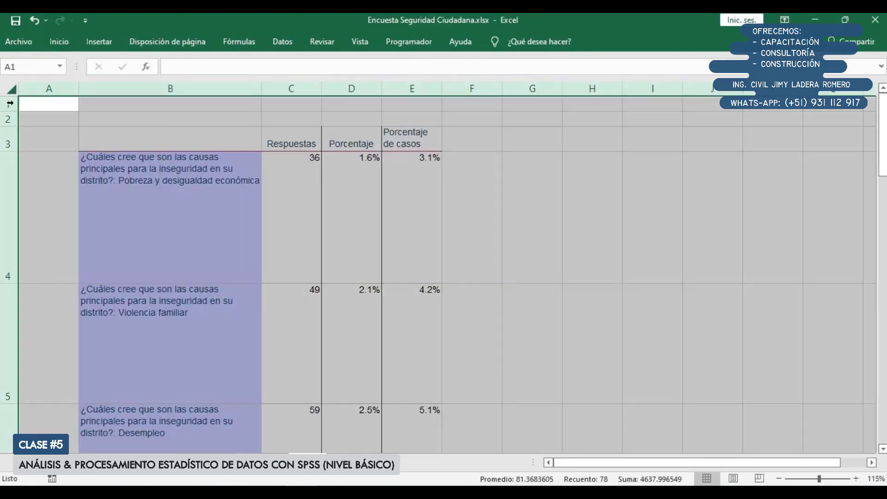
{"action": "double_click", "coordinate": [11, 283]}
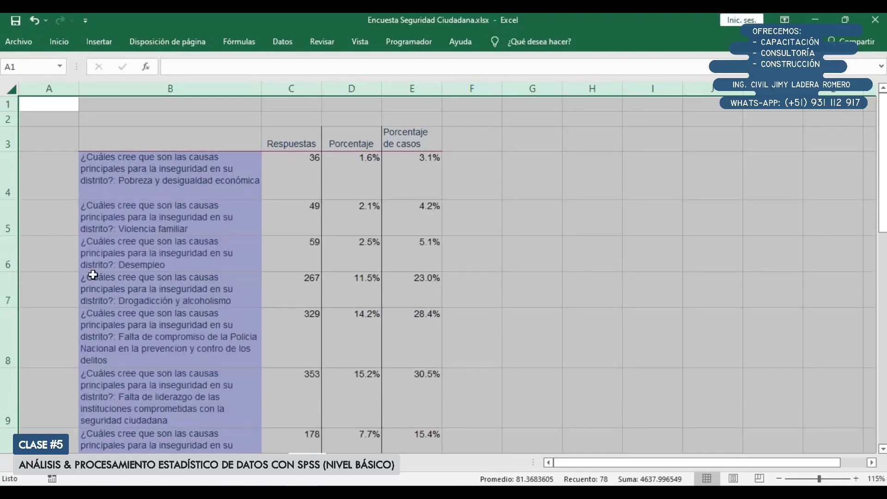
{"action": "left_click", "coordinate": [224, 247]}
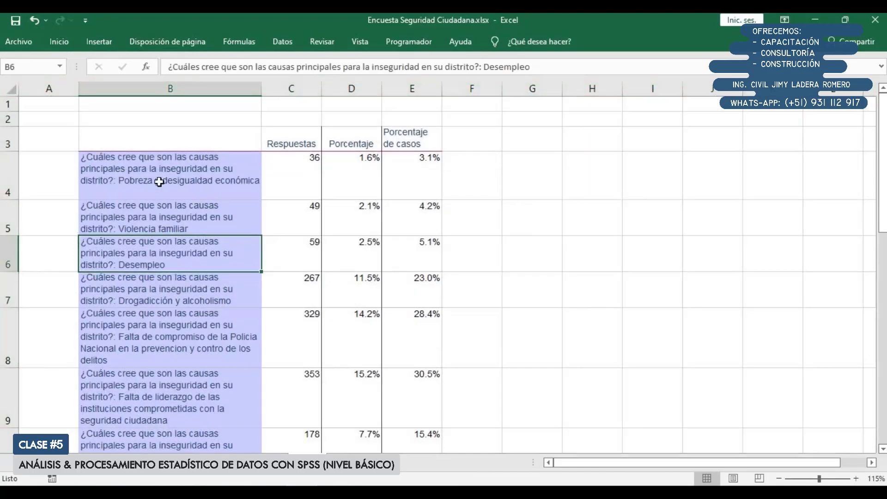
Move the question text "¿Cuáles cree que son las causas principales para la inseguridad en su distrito?:" from B4 to B2 as the table title
{"action": "double_click", "coordinate": [118, 182]}
{"action": "left_click_drag", "start_coordinate": [95, 167], "coordinate": [79, 152]}
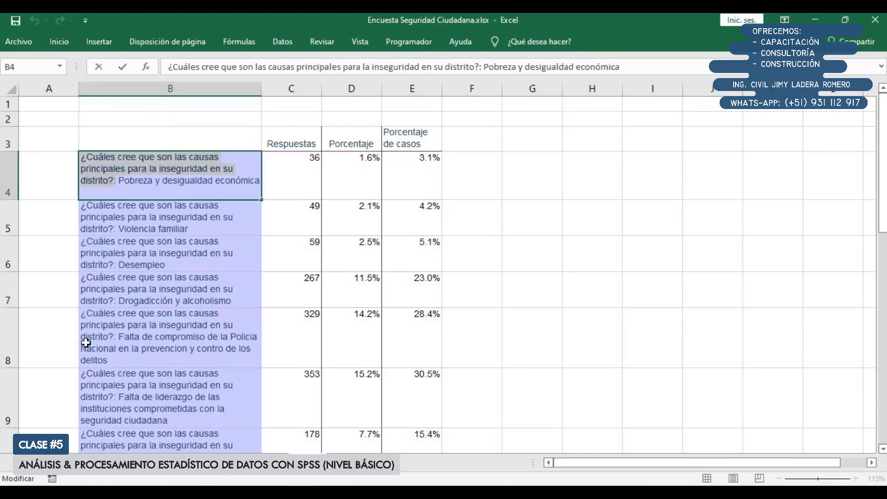
{"action": "key", "text": "Delete"}
{"action": "double_click", "coordinate": [188, 117]}
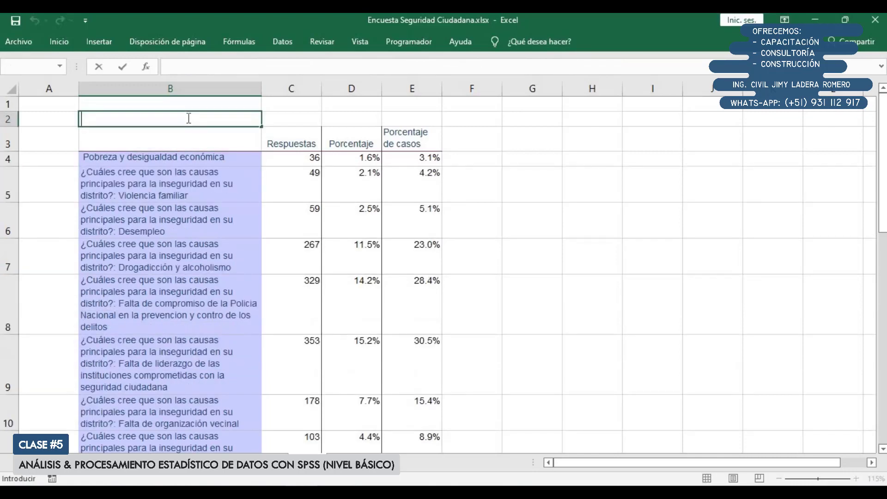
{"action": "type", "text": "¿Cuáles cree que son las causas principales para la inseguridad en su distrito?:"}
{"action": "left_click", "coordinate": [200, 181]}
Remove the leading space from the "Pobreza y desigualdad económica" label in B4
{"action": "left_click", "coordinate": [202, 157]}
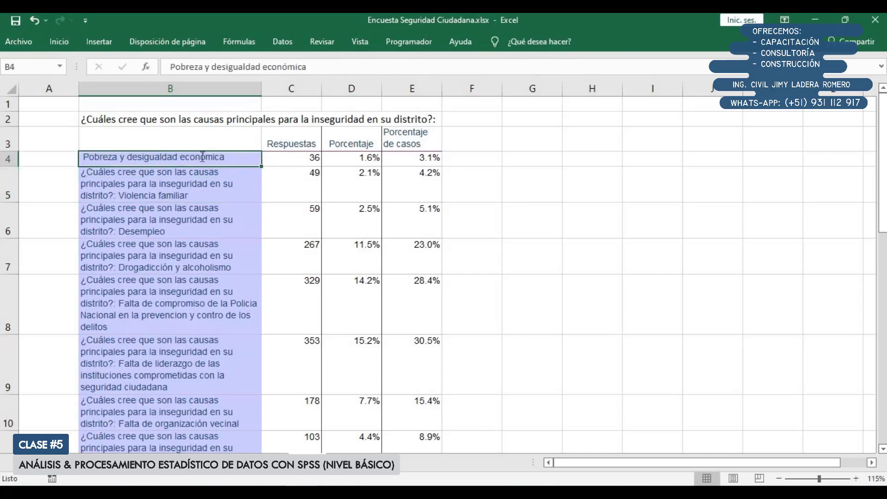
{"action": "double_click", "coordinate": [202, 157]}
{"action": "key", "text": "Escape"}
Remove the repeated question text from B5 to B7, leaving "Violencia familiar", "Desempleo" and "Drogadicción y alcoholismo"
{"action": "key", "text": "Down"}
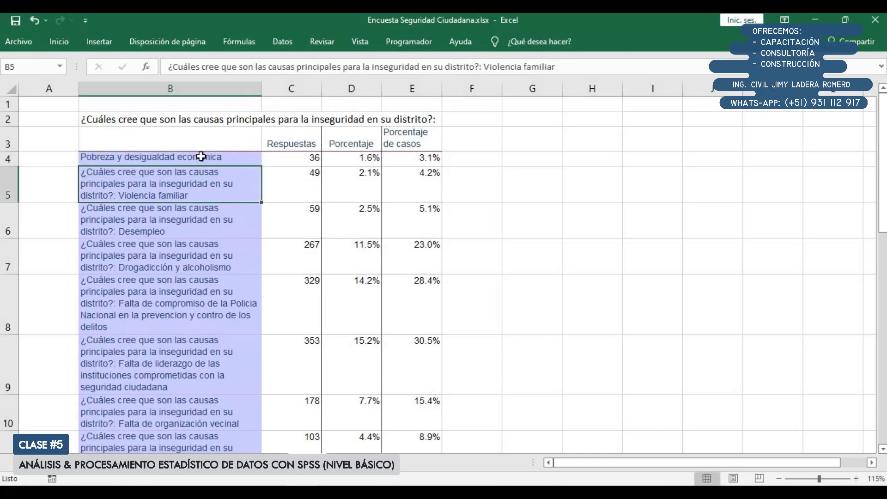
{"action": "key", "text": "F2"}
{"action": "key", "text": "ctrl+shift+Home"}
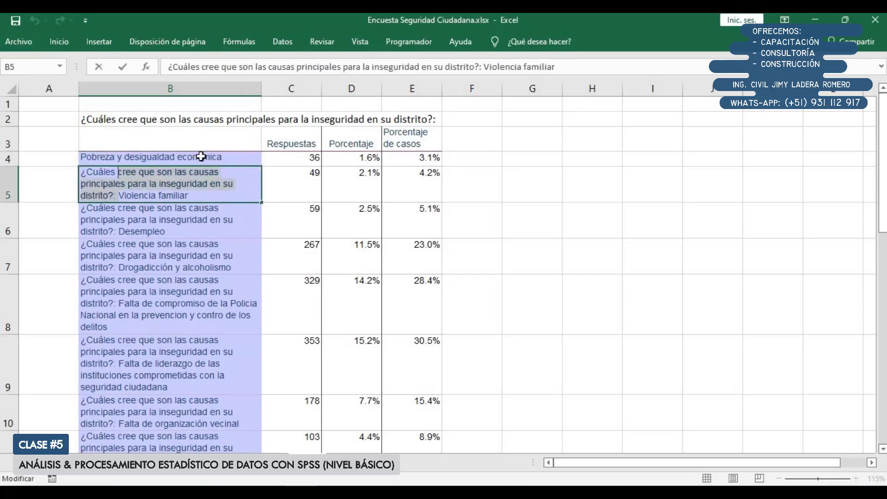
{"action": "key", "text": "Delete"}
{"action": "key", "text": "Return"}
{"action": "key", "text": "F2"}
{"action": "key", "text": "ctrl+Left"}
{"action": "key", "text": "ctrl+shift+Home"}
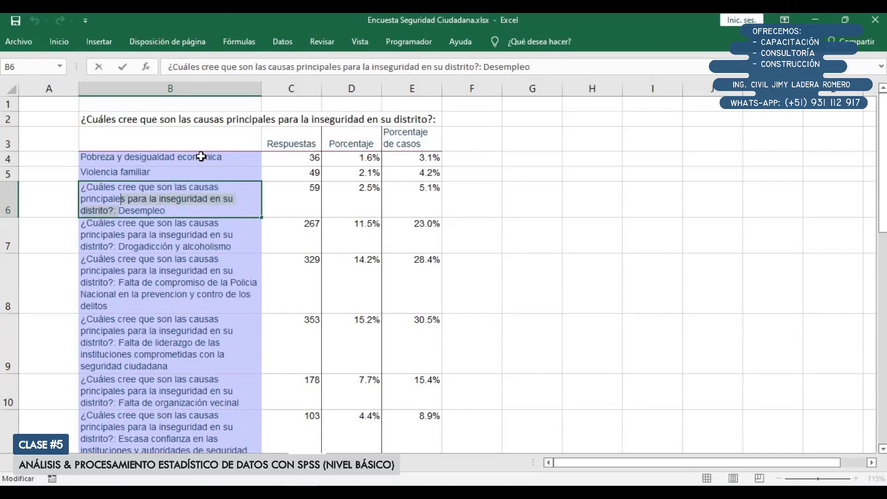
{"action": "key", "text": "Delete"}
{"action": "key", "text": "Return"}
{"action": "key", "text": "F2"}
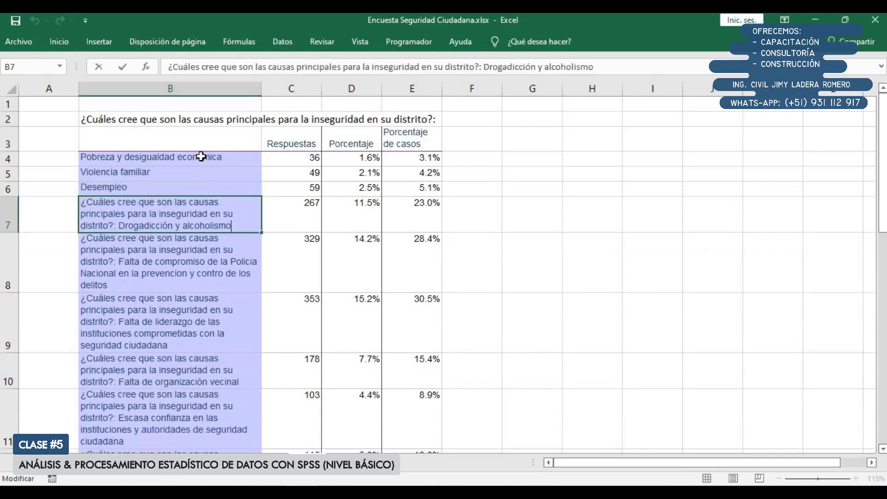
{"action": "key", "text": "ctrl+shift+Home"}
{"action": "key", "text": "Delete"}
{"action": "key", "text": "Return"}
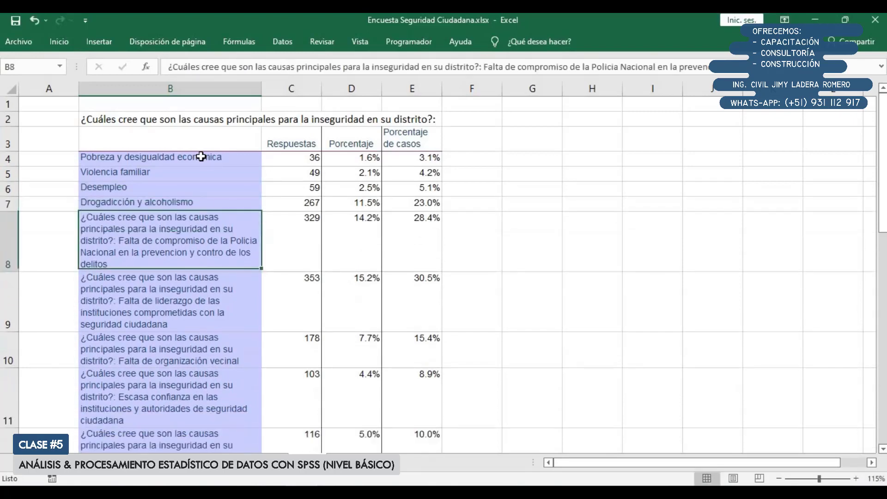
Remove the question text from B8, leaving "Falta de compromiso de la Policia Nacional en la prevencion y contro de los delitos"
{"action": "key", "text": "F2"}
{"action": "key", "text": "Up"}
{"action": "key", "text": "Up"}
{"action": "key", "text": "Right"}
{"action": "key", "text": "Right"}
{"action": "key", "text": "Right"}
{"action": "key", "text": "shift+Up"}
{"action": "key", "text": "shift+Up"}
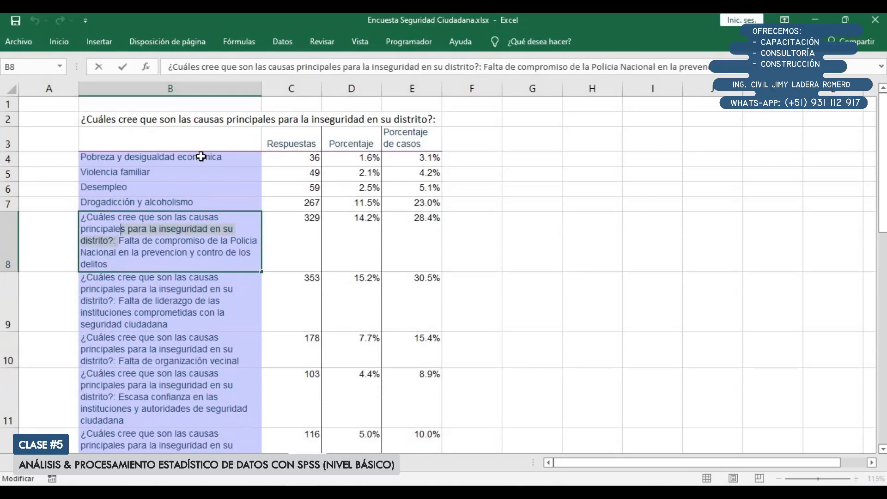
{"action": "key", "text": "shift+Home"}
{"action": "key", "text": "Delete"}
{"action": "key", "text": "Return"}
Strip the question text from B9 and B10, keeping only the leadership label and "Falta de organización vecinal"
{"action": "key", "text": "F2"}
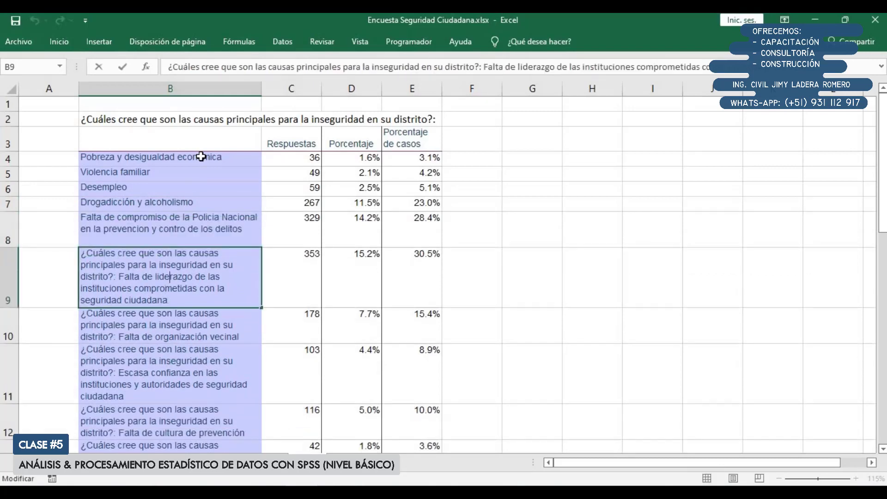
{"action": "key", "text": "shift+Up"}
{"action": "key", "text": "shift+Up"}
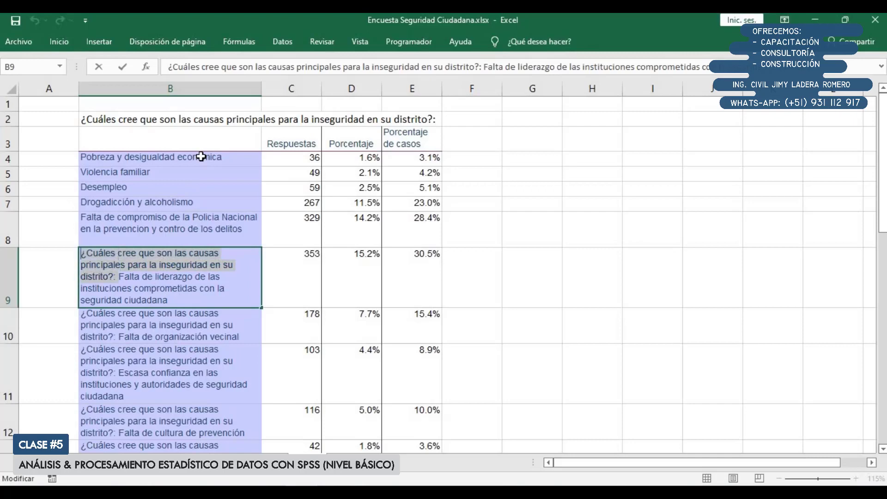
{"action": "key", "text": "shift+Home"}
{"action": "key", "text": "Delete"}
{"action": "key", "text": "Return"}
{"action": "key", "text": "F2"}
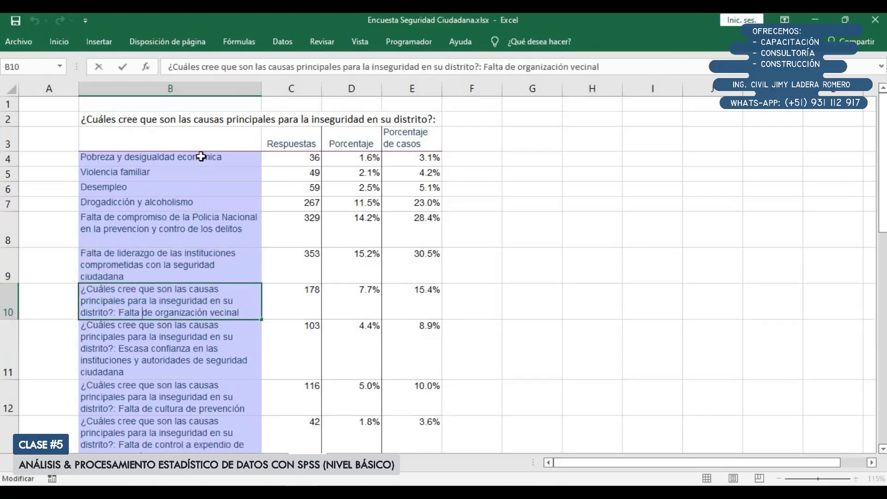
{"action": "key", "text": "shift+Up"}
{"action": "key", "text": "shift+Up"}
{"action": "key", "text": "shift+Home"}
{"action": "key", "text": "Delete"}
{"action": "key", "text": "Return"}
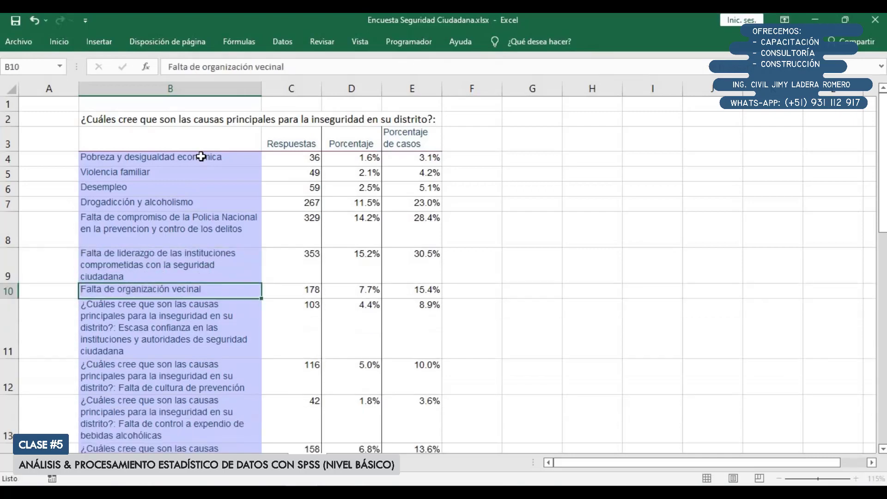
Strip the question text from B11 and B12, keeping only the "Escasa confianza" label and "Falta de cultura de prevención"
{"action": "key", "text": "F2"}
{"action": "key", "text": "shift+Up"}
{"action": "key", "text": "shift+Up"}
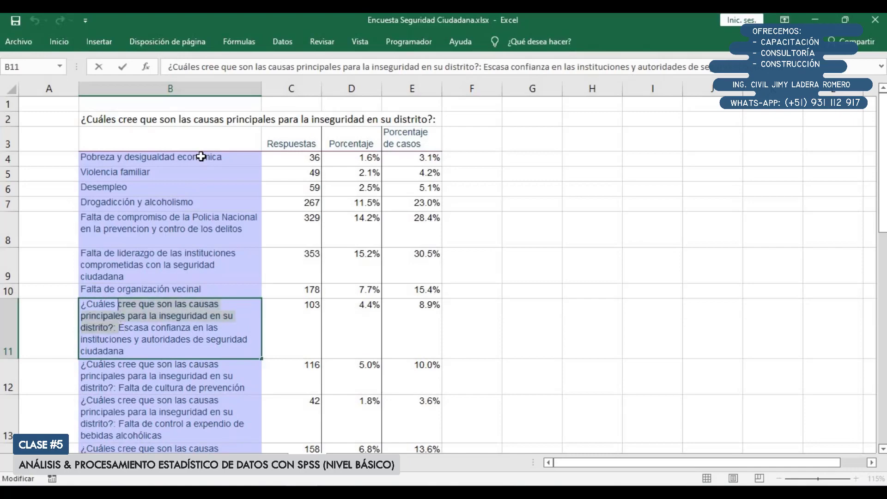
{"action": "key", "text": "shift+Home"}
{"action": "key", "text": "Delete"}
{"action": "key", "text": "Return"}
{"action": "key", "text": "F2"}
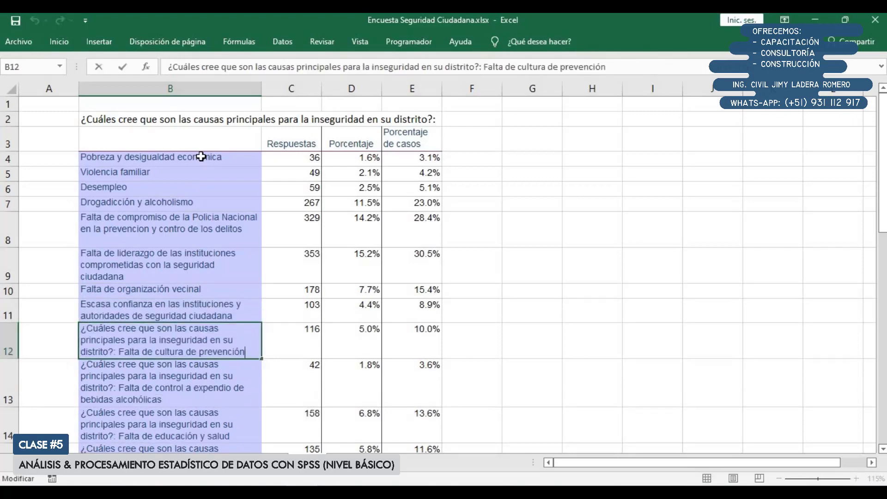
{"action": "key", "text": "shift+Up"}
{"action": "key", "text": "shift+Up"}
{"action": "key", "text": "shift+Home"}
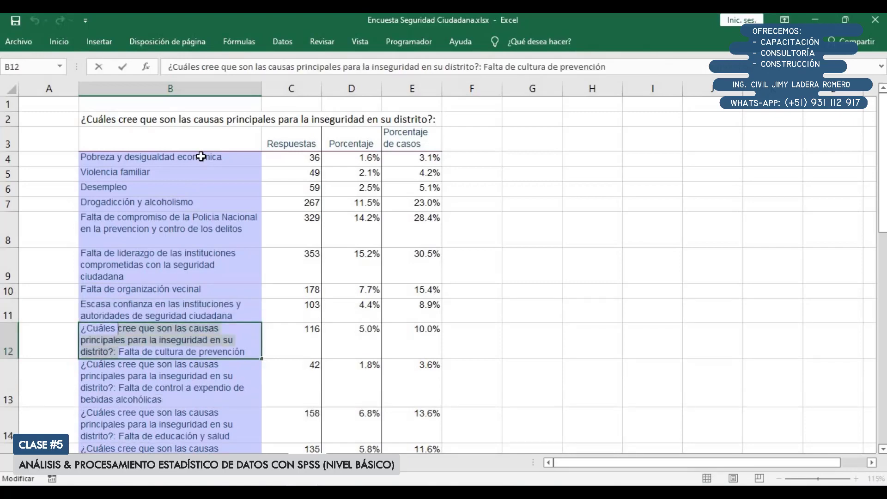
{"action": "key", "text": "Delete"}
{"action": "key", "text": "Return"}
Remove the question text from B13, leaving "Falta de control a expendio de bebidas alcohólicas"
{"action": "key", "text": "F2"}
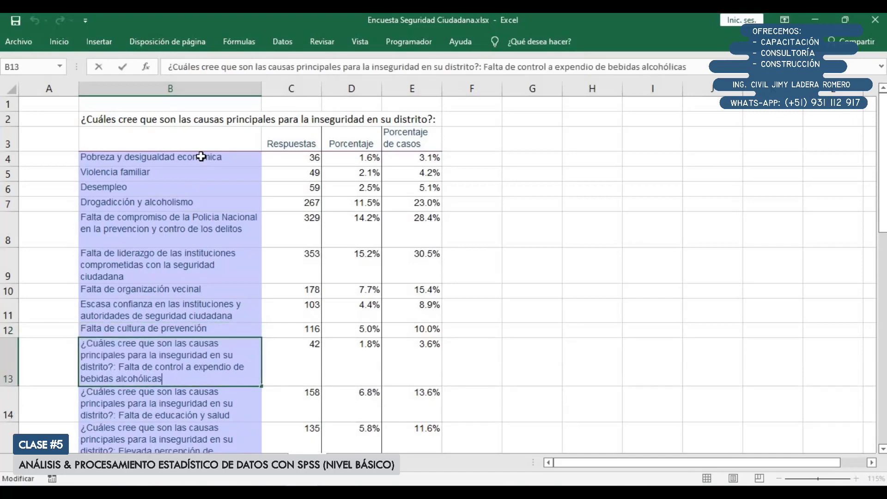
{"action": "key", "text": "Up"}
{"action": "key", "text": "shift+Up"}
{"action": "key", "text": "shift+Up"}
{"action": "key", "text": "shift+Home"}
{"action": "key", "text": "Delete"}
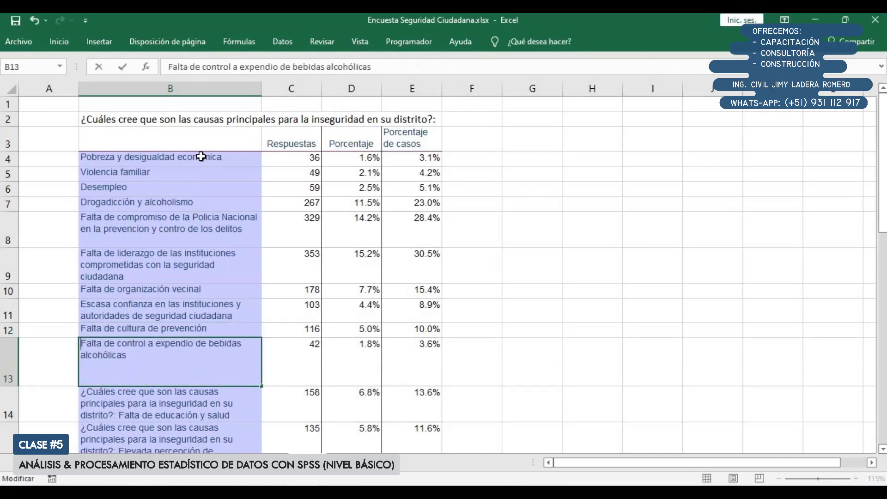
{"action": "key", "text": "Return"}
Remove the question text from B14, leaving "Falta de educación y salud"
{"action": "key", "text": "F2"}
{"action": "key", "text": "Up"}
{"action": "key", "text": "ctrl+Left"}
{"action": "key", "text": "ctrl+Left"}
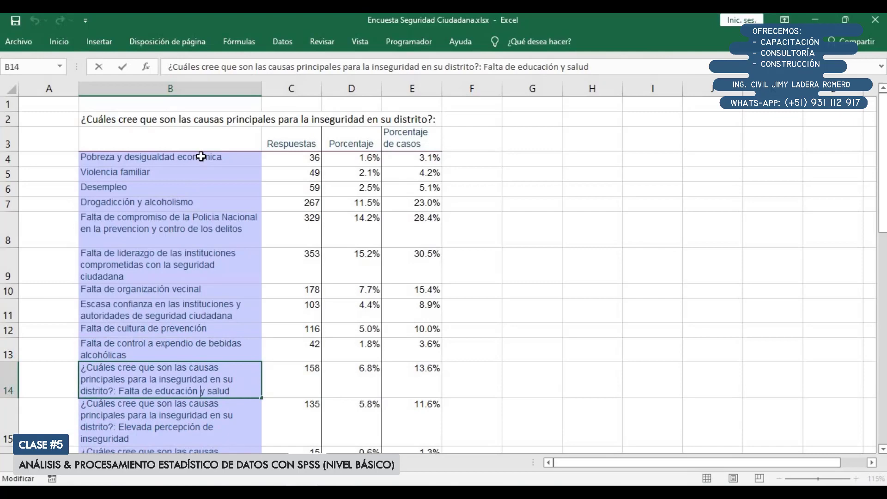
{"action": "key", "text": "shift+Up"}
{"action": "key", "text": "shift+Up"}
{"action": "key", "text": "shift+Home"}
{"action": "key", "text": "Delete"}
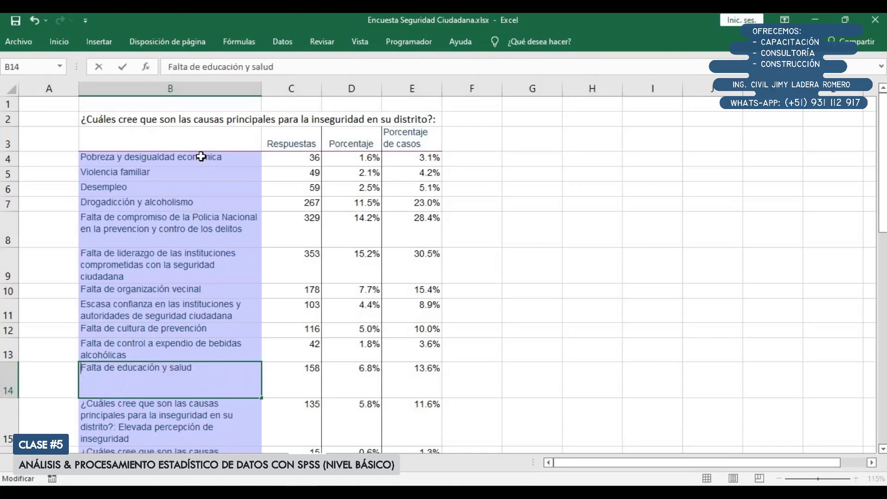
{"action": "key", "text": "Return"}
Remove the question text from B15, leaving "Elevada percepción de inseguridad"
{"action": "key", "text": "F2"}
{"action": "key", "text": "Up"}
{"action": "key", "text": "shift+Up"}
{"action": "key", "text": "shift+Up"}
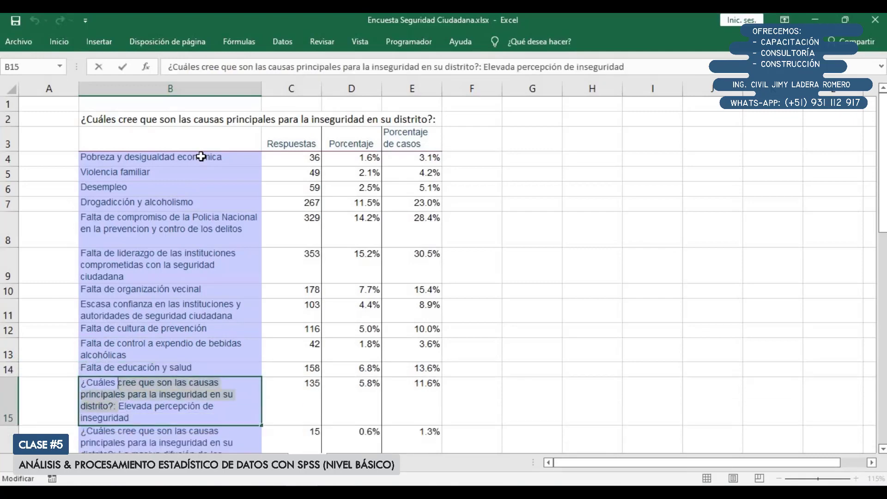
{"action": "key", "text": "shift+Home"}
{"action": "key", "text": "Delete"}
{"action": "key", "text": "Return"}
Remove the question text from B16, leaving "La masiva difusión de los crimenes por los medios"
{"action": "key", "text": "F2"}
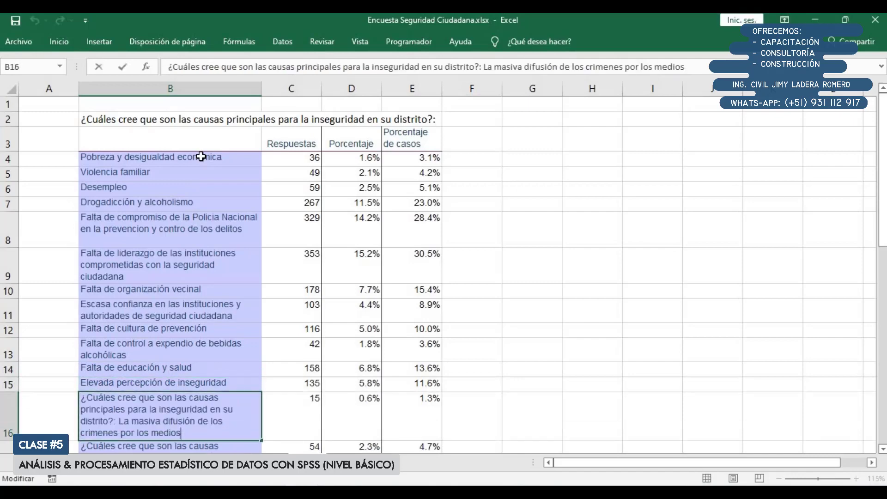
{"action": "key", "text": "ctrl+Left"}
{"action": "key", "text": "Up"}
{"action": "key", "text": "shift+Up"}
Remove the question text from B17, leaving "Falta de videocámaras de vigilancia"
{"action": "key", "text": "shift+Up"}
{"action": "key", "text": "shift+Home"}
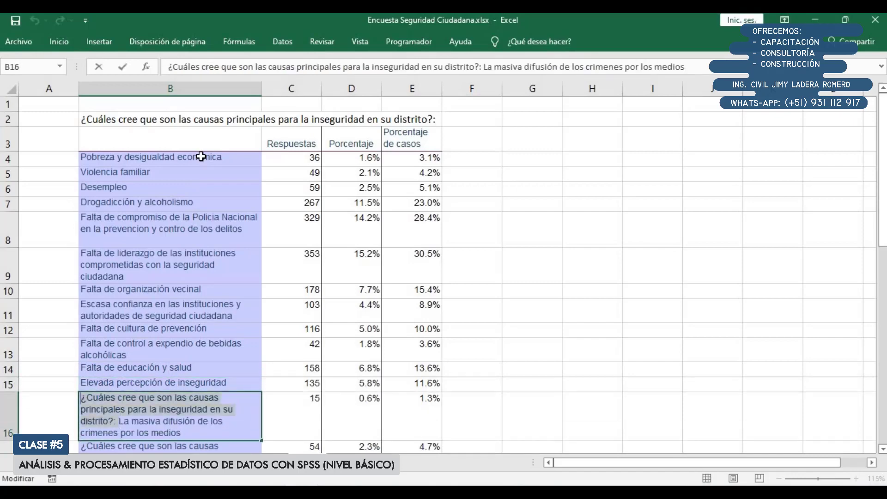
{"action": "key", "text": "Delete"}
{"action": "key", "text": "Return"}
{"action": "key", "text": "F2"}
{"action": "key", "text": "ctrl+Left"}
{"action": "key", "text": "Up"}
{"action": "key", "text": "shift+Up"}
{"action": "key", "text": "shift+Up"}
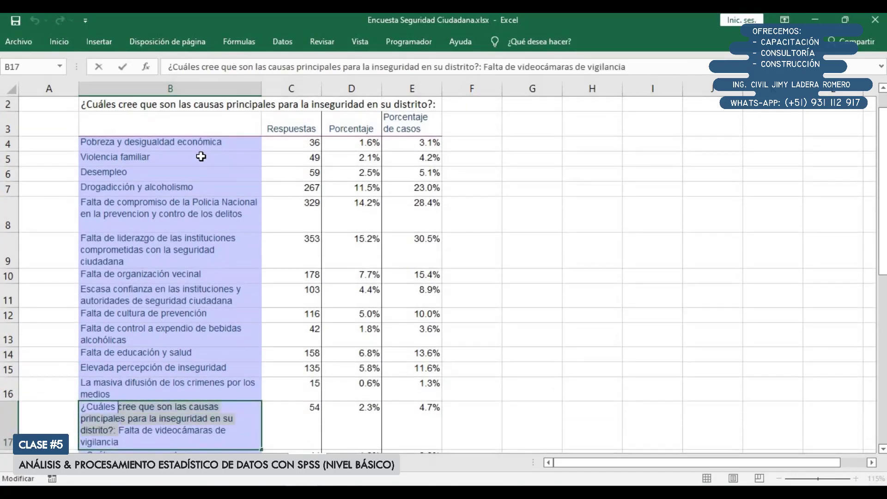
{"action": "key", "text": "shift+Home"}
{"action": "key", "text": "Delete"}
{"action": "key", "text": "Return"}
Remove the question text from B18, leaving "Falta más personal de Serenazgo"
{"action": "key", "text": "F2"}
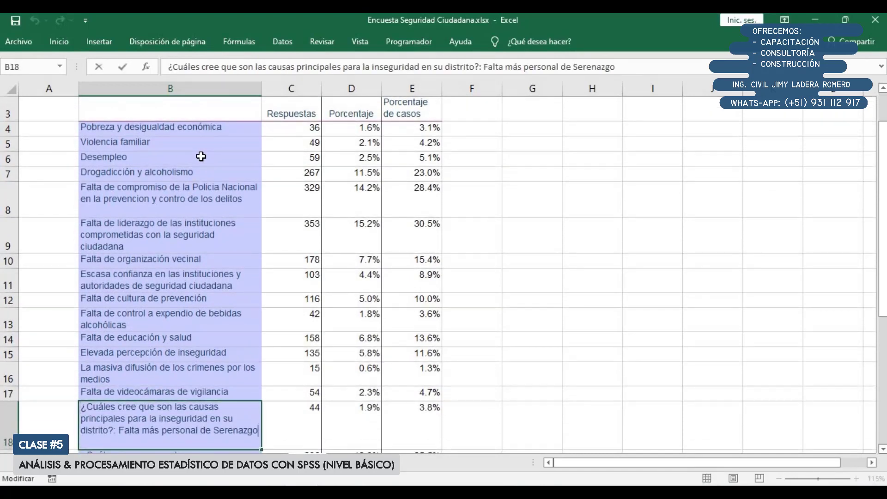
{"action": "key", "text": "ctrl+Left"}
{"action": "key", "text": "ctrl+Left"}
{"action": "key", "text": "ctrl+Left"}
{"action": "key", "text": "ctrl+Left"}
{"action": "key", "text": "shift+Up"}
{"action": "key", "text": "shift+Up"}
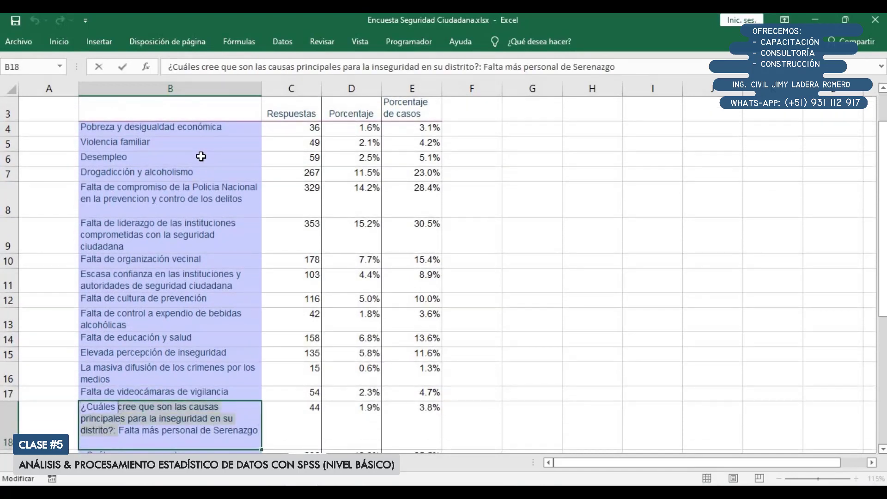
{"action": "key", "text": "shift+Home"}
{"action": "key", "text": "Delete"}
{"action": "key", "text": "Return"}
Remove the question text from B19, leaving "Espacios públicoss abandonados"
{"action": "key", "text": "F2"}
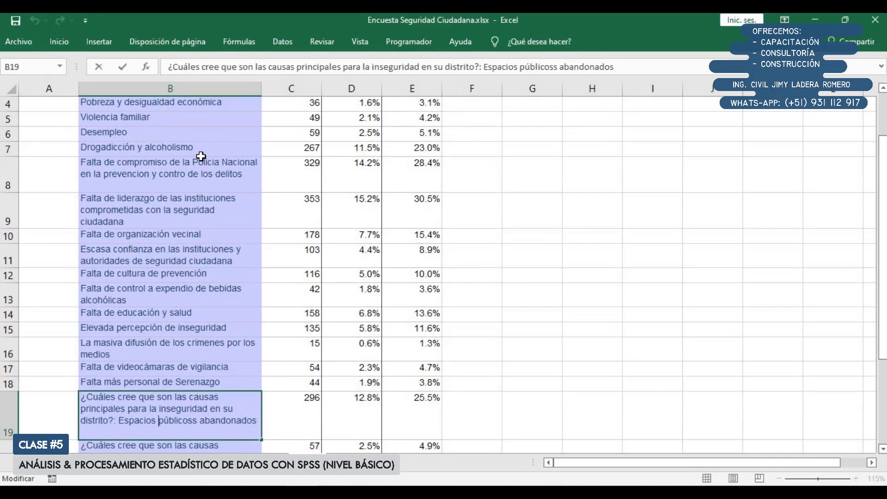
{"action": "key", "text": "shift+Up"}
{"action": "key", "text": "shift+Up"}
{"action": "key", "text": "shift+Home"}
{"action": "key", "text": "Delete"}
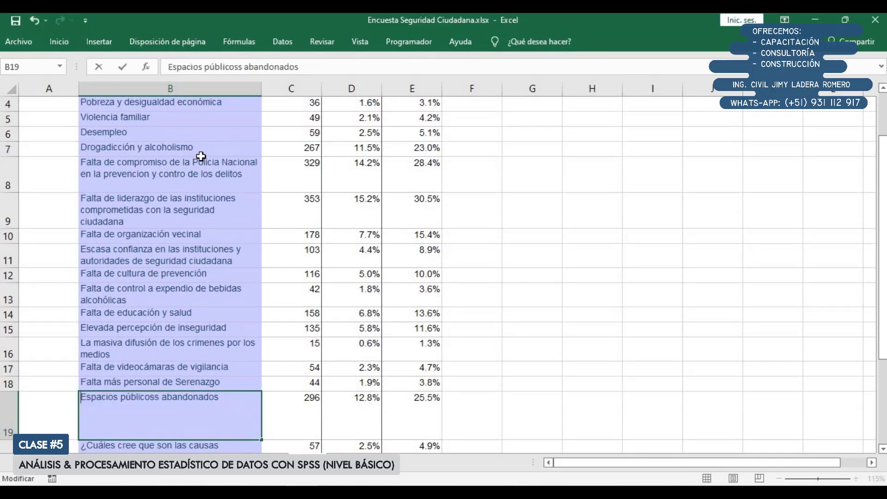
{"action": "key", "text": "Return"}
Remove the question text from B20, leaving "Contaminación con residuos solidos"
{"action": "key", "text": "F2"}
{"action": "key", "text": "Up"}
{"action": "key", "text": "shift+Up"}
{"action": "key", "text": "shift+Up"}
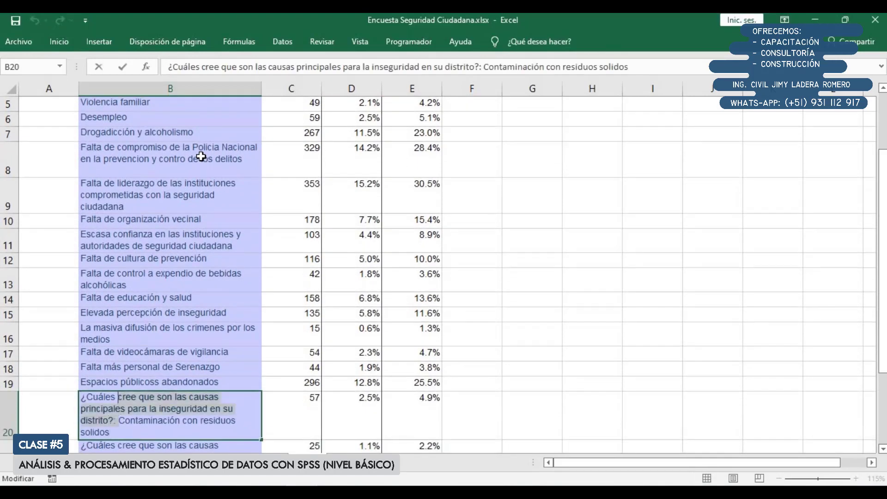
{"action": "key", "text": "shift+Home"}
{"action": "key", "text": "Delete"}
{"action": "key", "text": "Return"}
Remove the question text from B21, leaving "Otros"
{"action": "key", "text": "F2"}
{"action": "key", "text": "Up"}
{"action": "key", "text": "Down"}
{"action": "key", "text": "BackSpace"}
{"action": "key", "text": "BackSpace"}
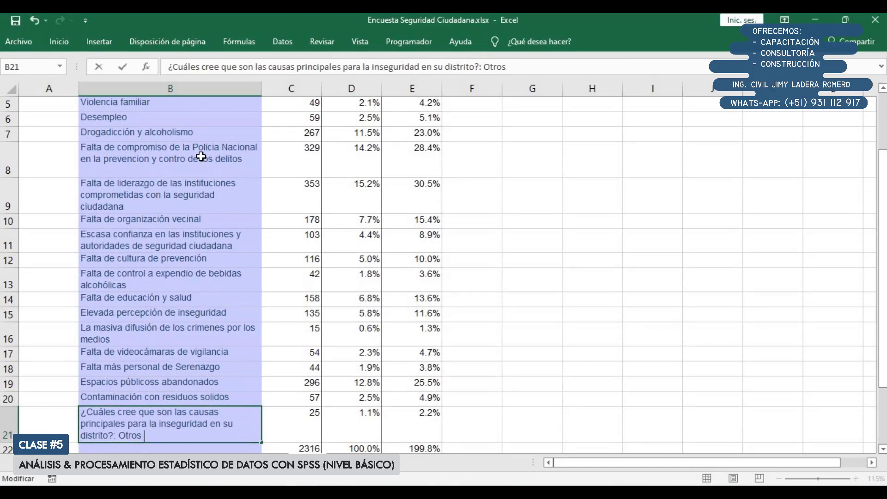
{"action": "key", "text": "ctrl+Left"}
{"action": "key", "text": "shift+Up"}
{"action": "key", "text": "shift+Up"}
{"action": "key", "text": "shift+Home"}
{"action": "key", "text": "Delete"}
{"action": "key", "text": "Return"}
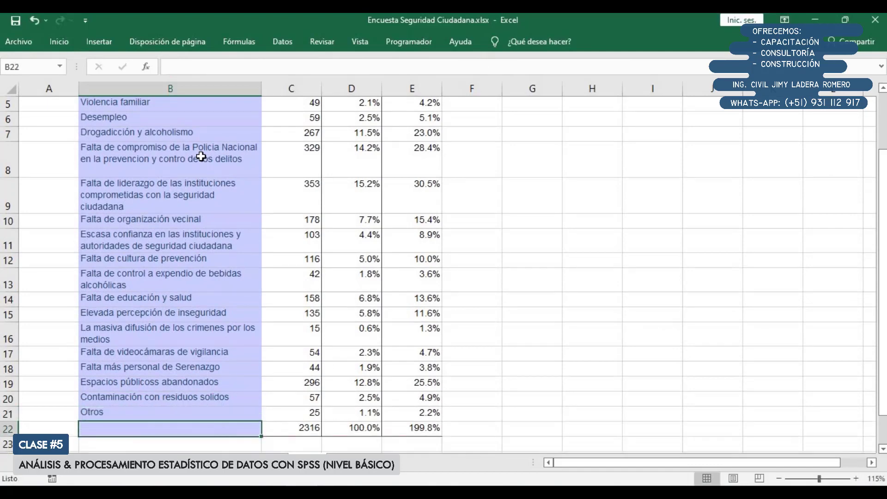
Widen column B so the labels wrap less, and autofit the height of all rows to their contents
{"action": "scroll", "coordinate": [200, 273], "scroll_direction": "up", "scroll_amount": 2}
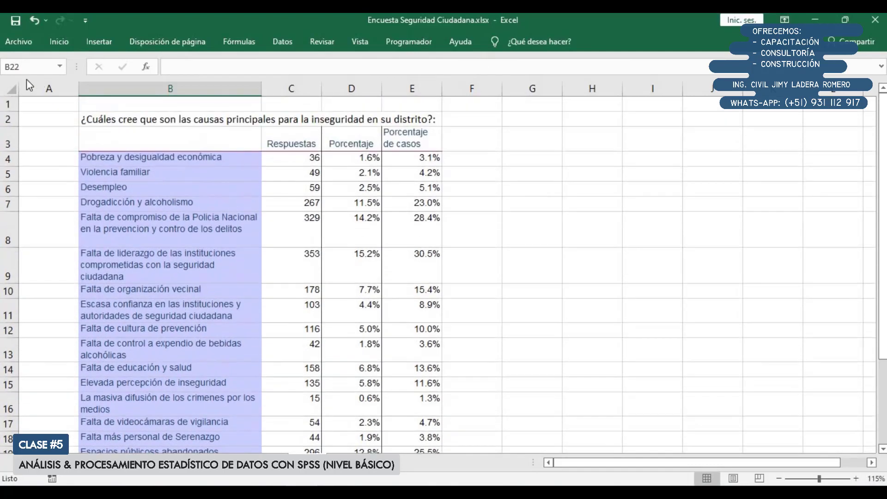
{"action": "left_click", "coordinate": [13, 88]}
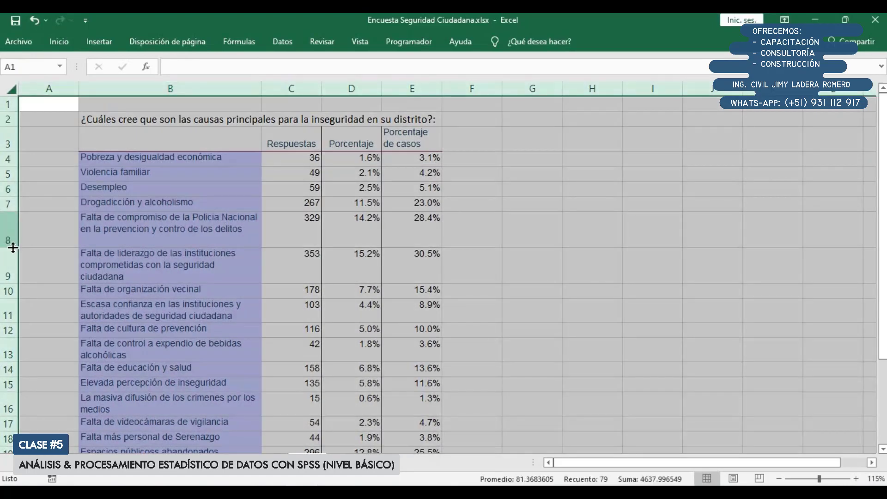
{"action": "left_click", "coordinate": [188, 264]}
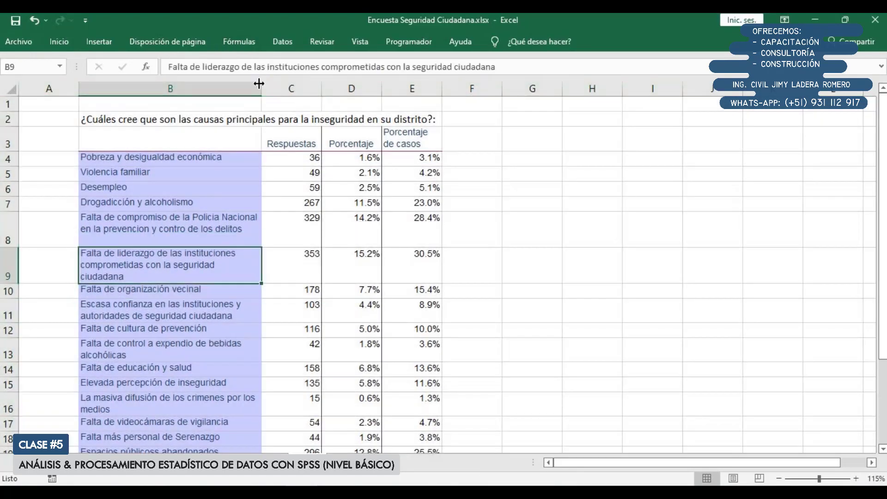
{"action": "left_click_drag", "start_coordinate": [262, 88], "coordinate": [309, 88]}
{"action": "left_click", "coordinate": [12, 88]}
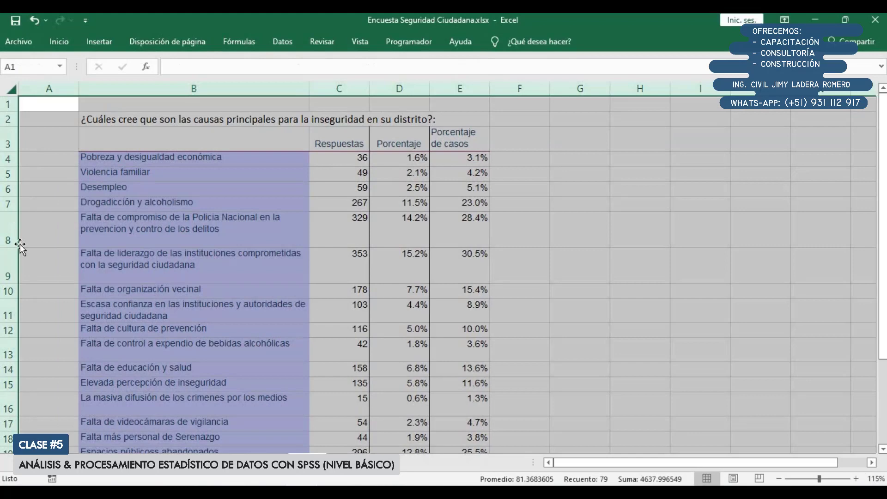
{"action": "double_click", "coordinate": [15, 284]}
{"action": "scroll", "coordinate": [273, 238], "scroll_direction": "down", "scroll_amount": 2}
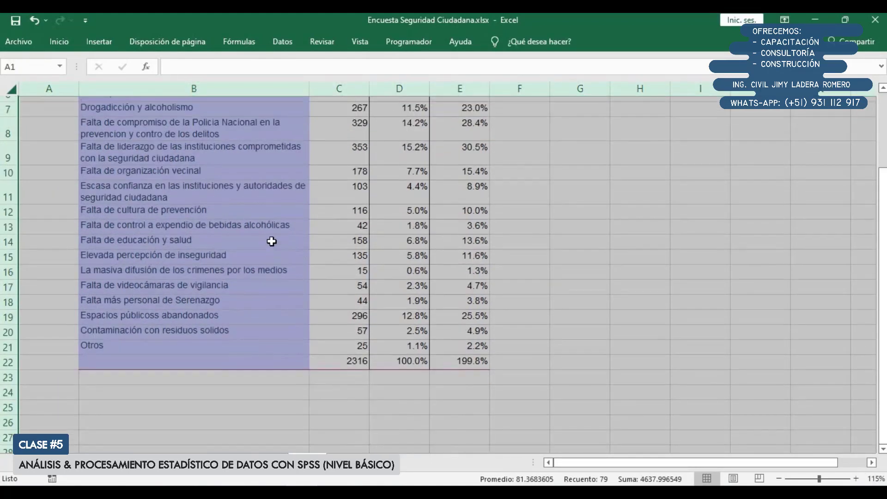
{"action": "scroll", "coordinate": [272, 242], "scroll_direction": "up", "scroll_amount": 2}
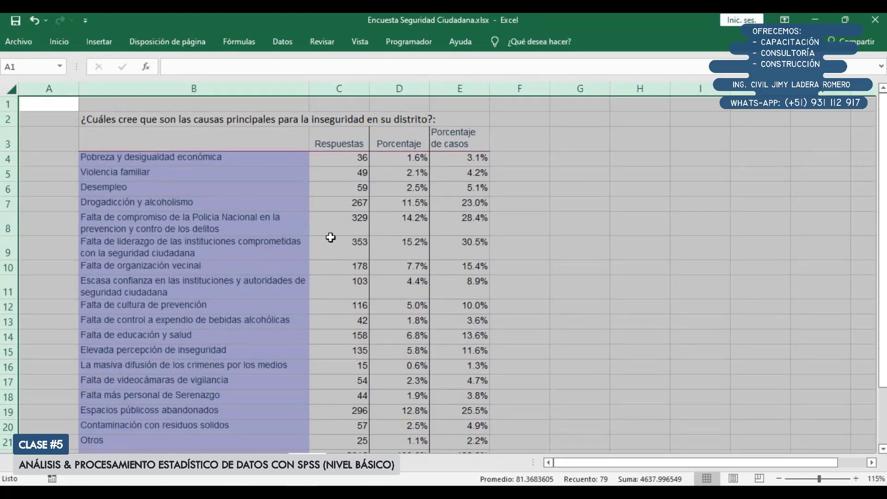
{"action": "left_click", "coordinate": [348, 252]}
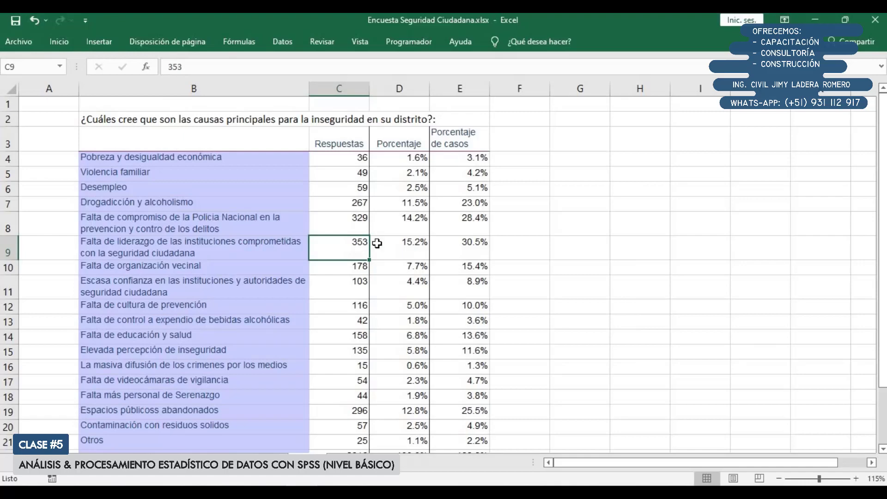
Enter "Inglés" with its accent in H4 as the first language of an example list beside the table
{"action": "left_click", "coordinate": [654, 144]}
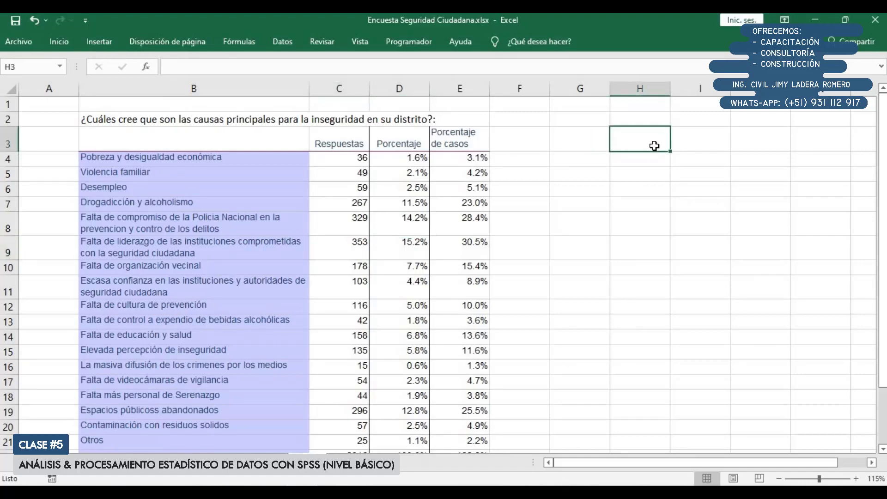
{"action": "left_click", "coordinate": [652, 159]}
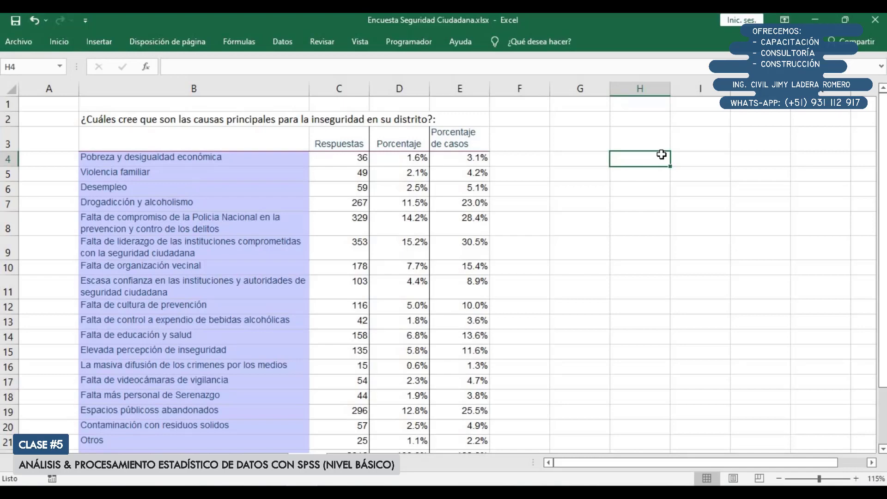
{"action": "type", "text": "Ing"}
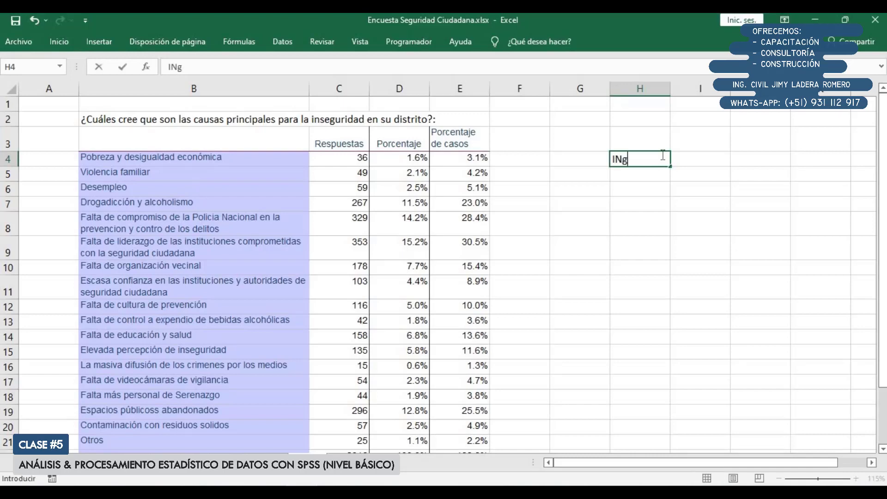
{"action": "key", "text": "BackSpace"}
{"action": "key", "text": "BackSpace"}
{"action": "type", "text": "ngles"}
{"action": "key", "text": "Return"}
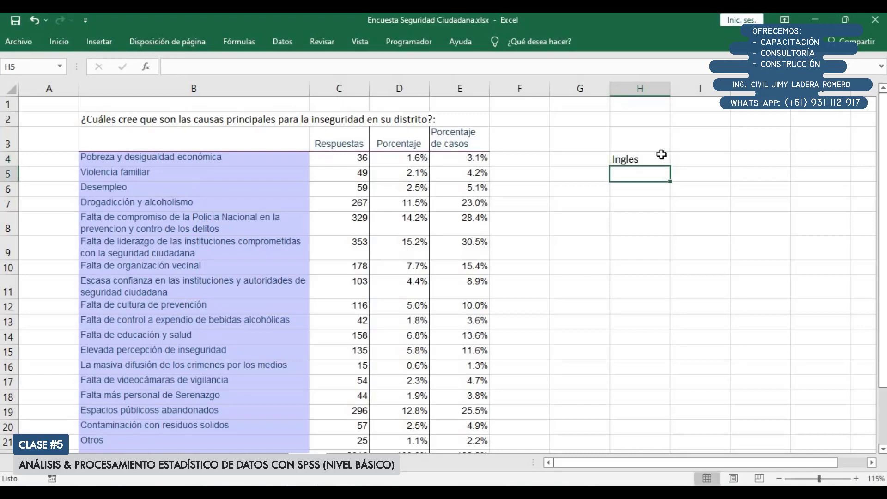
{"action": "double_click", "coordinate": [663, 155]}
{"action": "key", "text": "Left"}
{"action": "key", "text": "BackSpace"}
{"action": "type", "text": "é"}
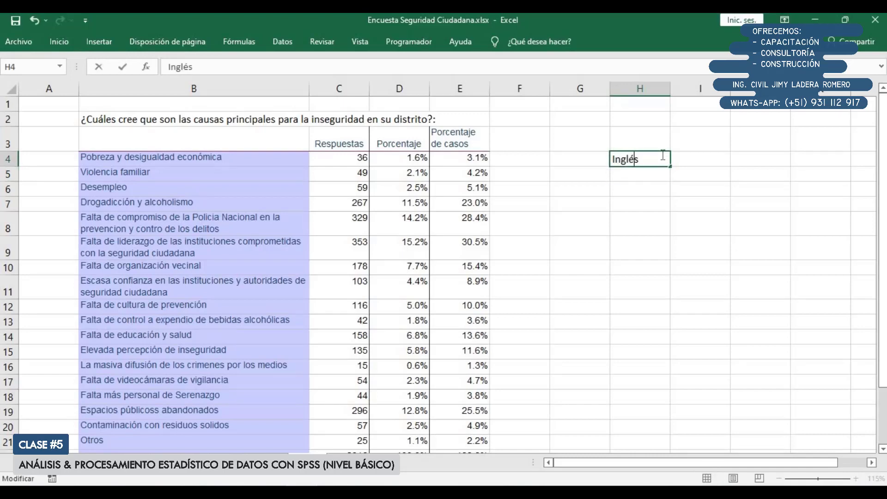
{"action": "key", "text": "Return"}
Continue the language list with "Francés" in H5, "Alemán" in H6 and "Portugués" in H7
{"action": "type", "text": "Francés"}
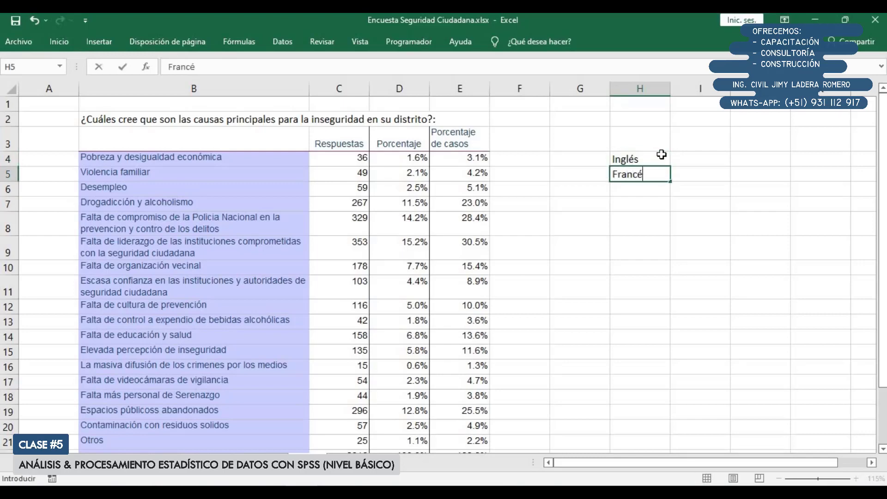
{"action": "key", "text": "Return"}
{"action": "type", "text": "Alemand"}
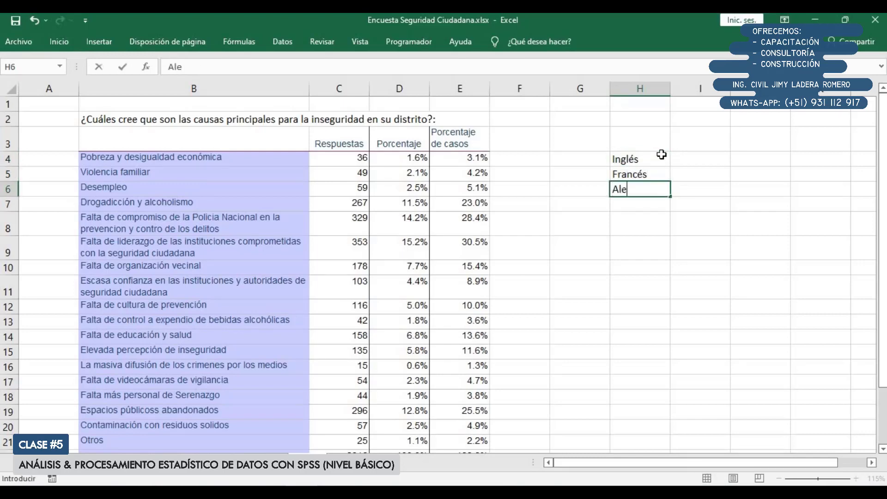
{"action": "key", "text": "BackSpace"}
{"action": "key", "text": "BackSpace"}
{"action": "key", "text": "BackSpace"}
{"action": "type", "text": "án"}
{"action": "key", "text": "Return"}
{"action": "type", "text": "Portug"}
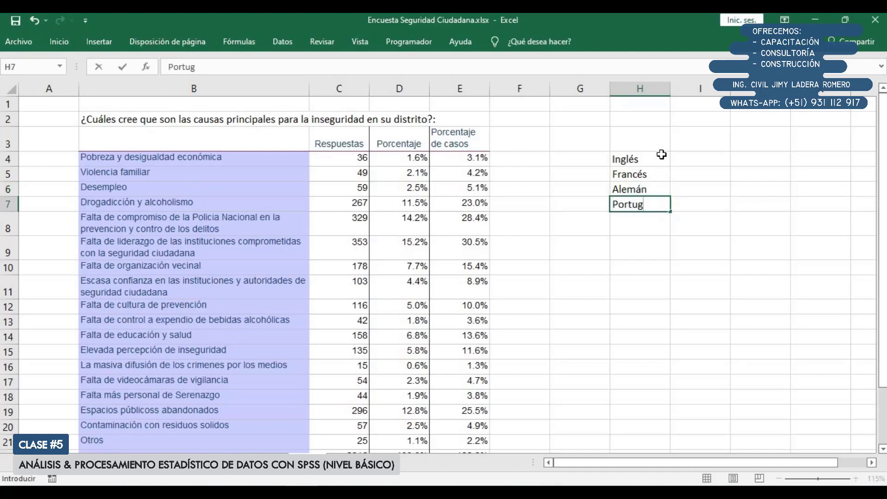
{"action": "type", "text": "ués"}
{"action": "key", "text": "Return"}
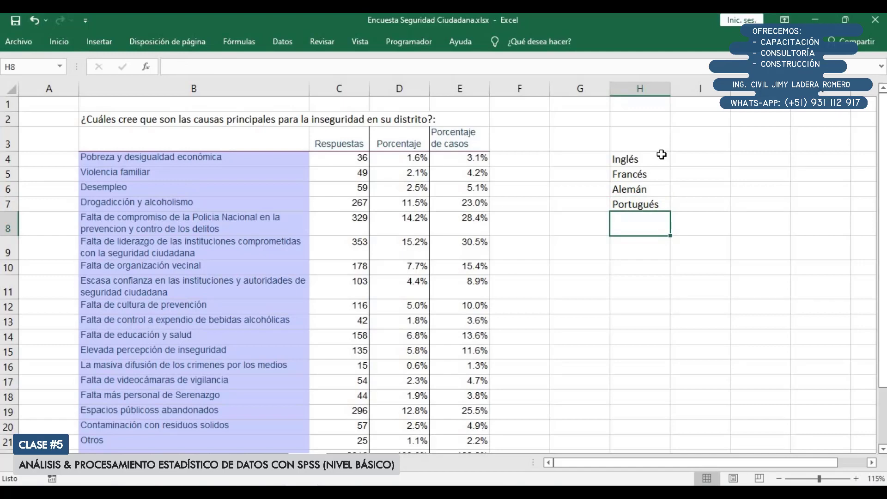
Enter the example's sample size "N = 200" in H3, above the language list
{"action": "left_click_drag", "start_coordinate": [662, 157], "coordinate": [707, 202]}
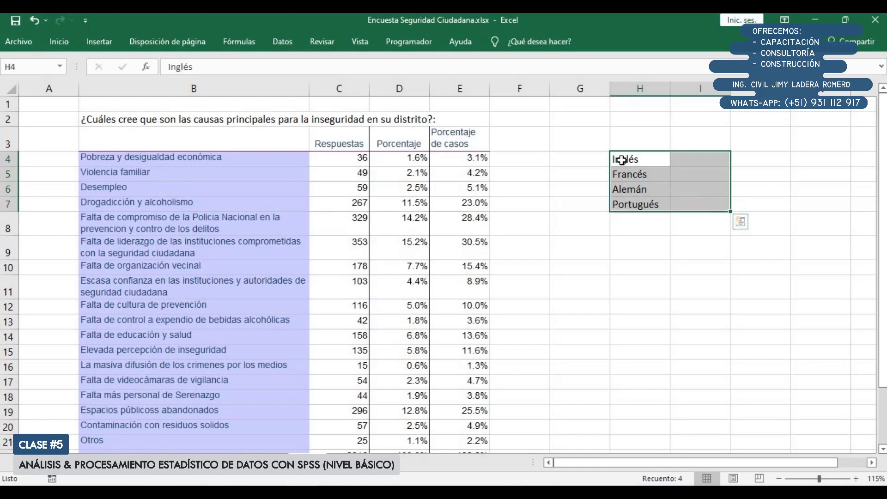
{"action": "left_click", "coordinate": [690, 148]}
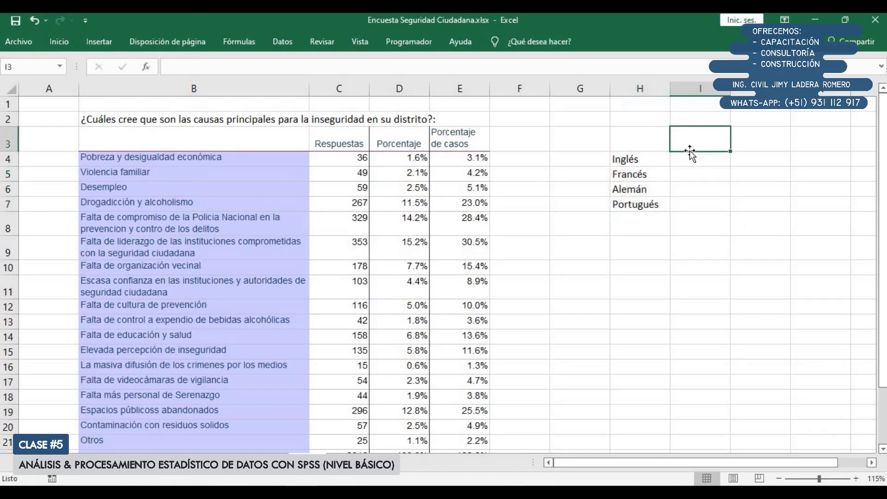
{"action": "key", "text": "Left"}
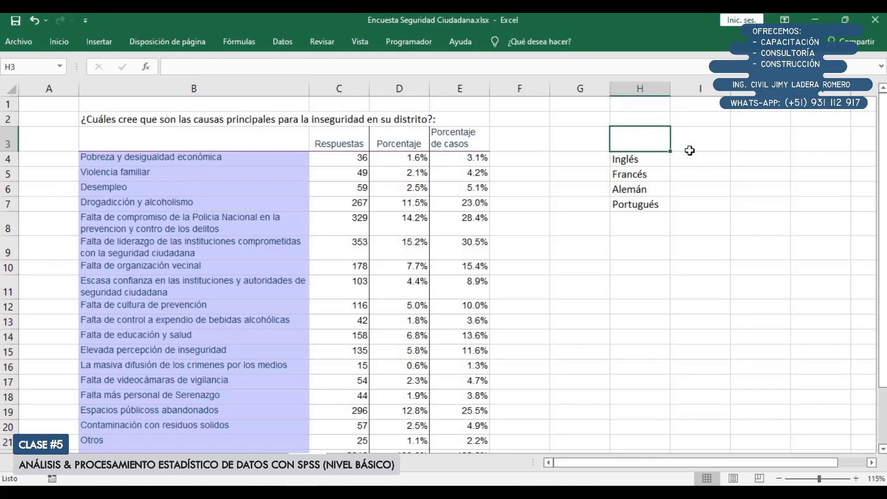
{"action": "type", "text": "N = 400"}
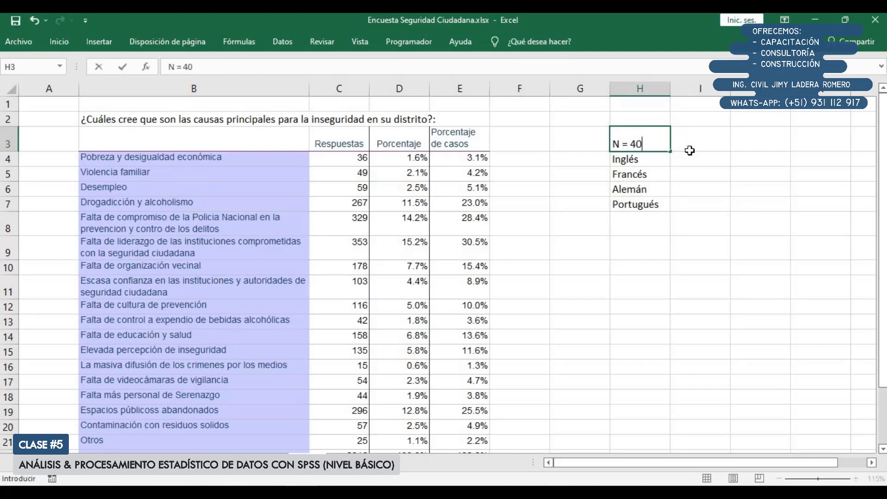
{"action": "key", "text": "BackSpace"}
{"action": "key", "text": "BackSpace"}
{"action": "key", "text": "BackSpace"}
{"action": "type", "text": "200"}
{"action": "key", "text": "Return"}
Fill in the response counts in I4:I7: 160 for Inglés, 120 for Francés, 40 for Alemán and 80 for Portugués
{"action": "left_click", "coordinate": [689, 152]}
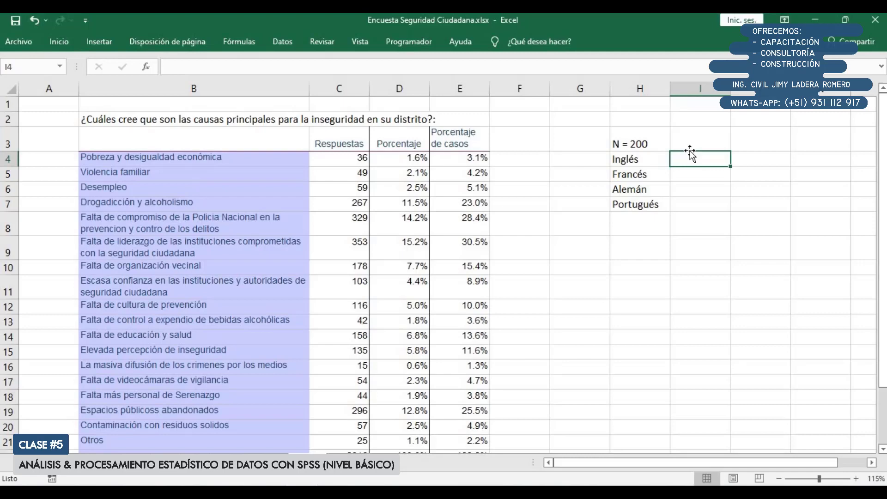
{"action": "type", "text": "1"}
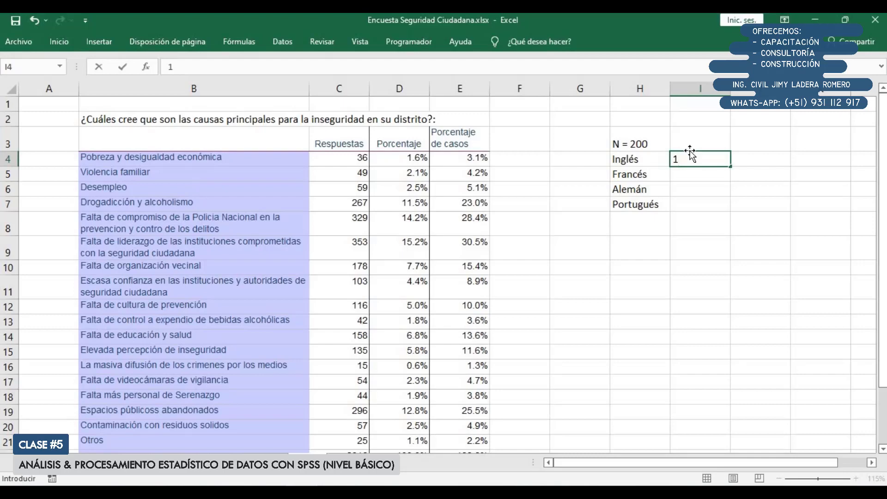
{"action": "key", "text": "BackSpace"}
{"action": "type", "text": "160"}
{"action": "key", "text": "Return"}
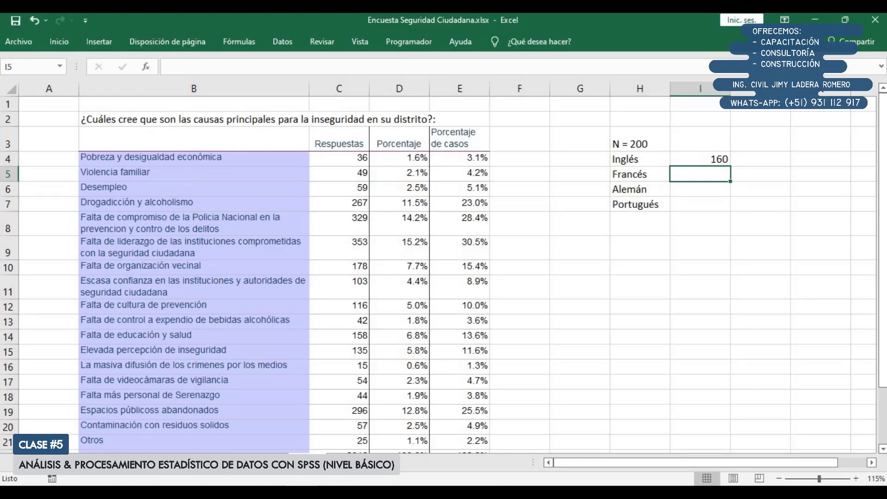
{"action": "type", "text": "12"}
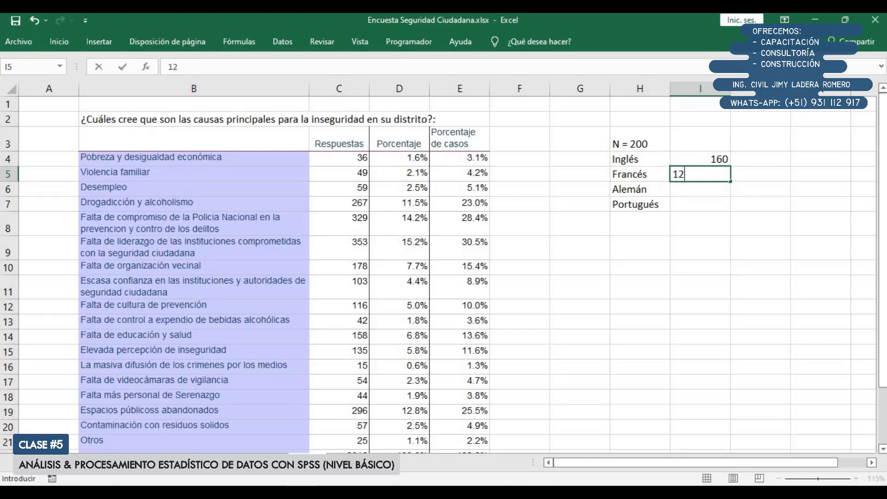
{"action": "type", "text": "0"}
{"action": "key", "text": "Return"}
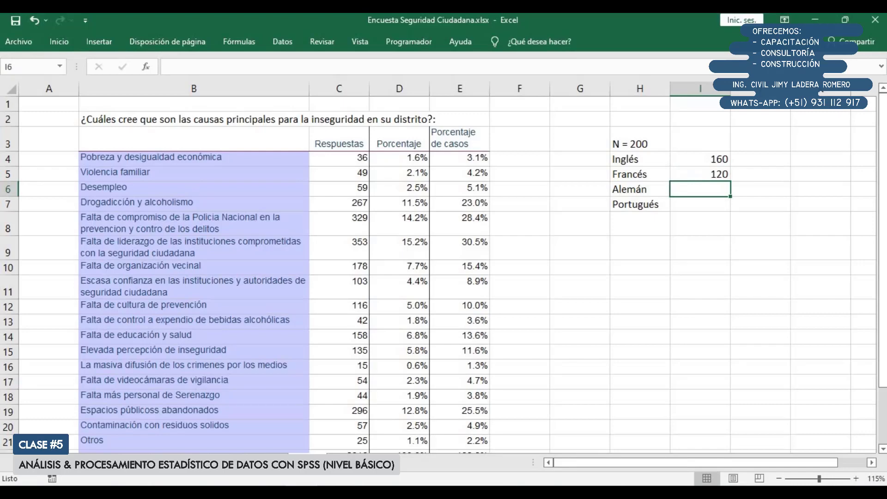
{"action": "type", "text": "40"}
{"action": "key", "text": "Return"}
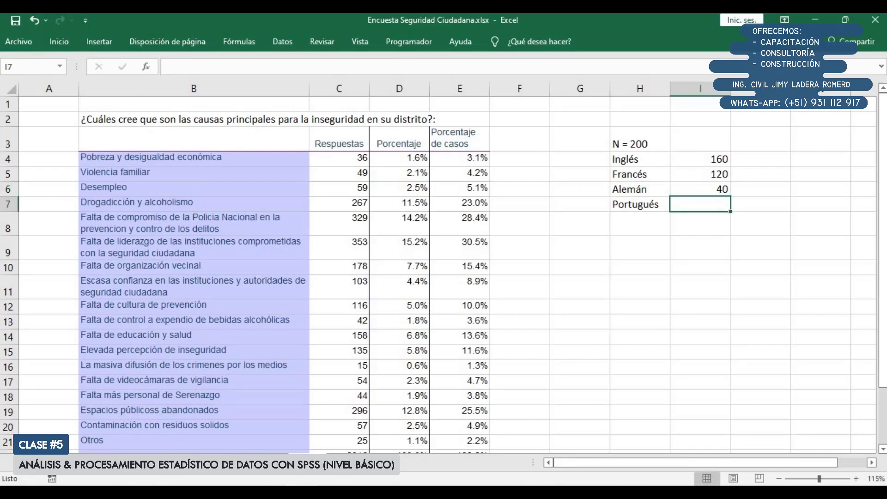
{"action": "type", "text": "80"}
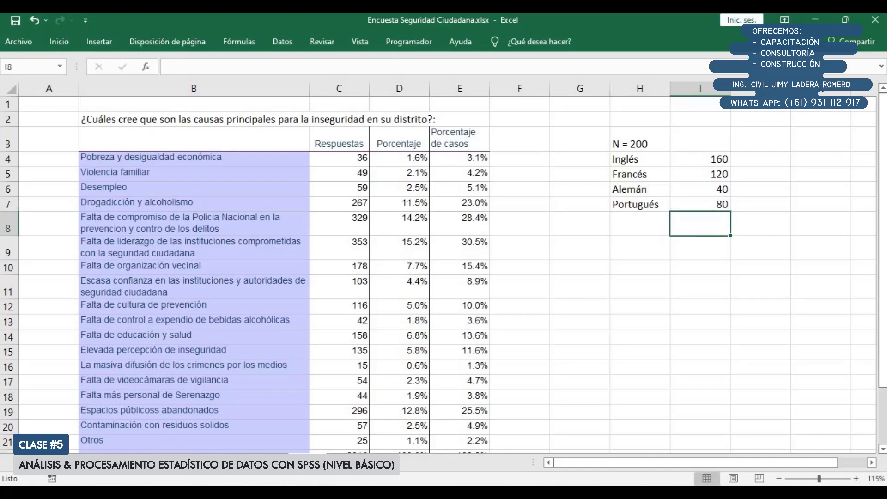
{"action": "left_click", "coordinate": [634, 138]}
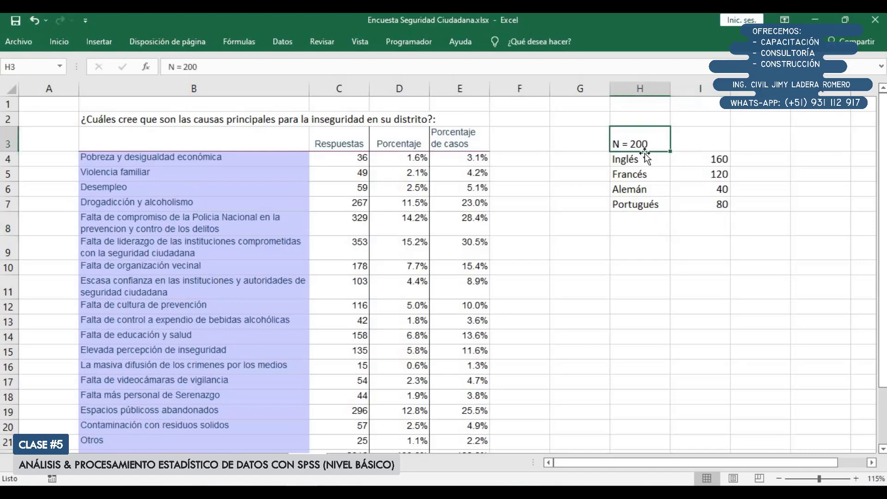
{"action": "left_click", "coordinate": [708, 157]}
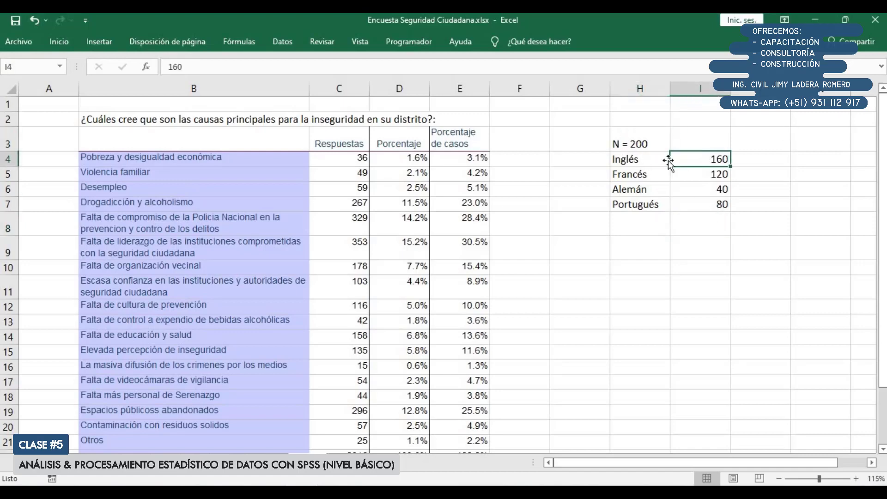
{"action": "left_click_drag", "start_coordinate": [657, 175], "coordinate": [715, 173]}
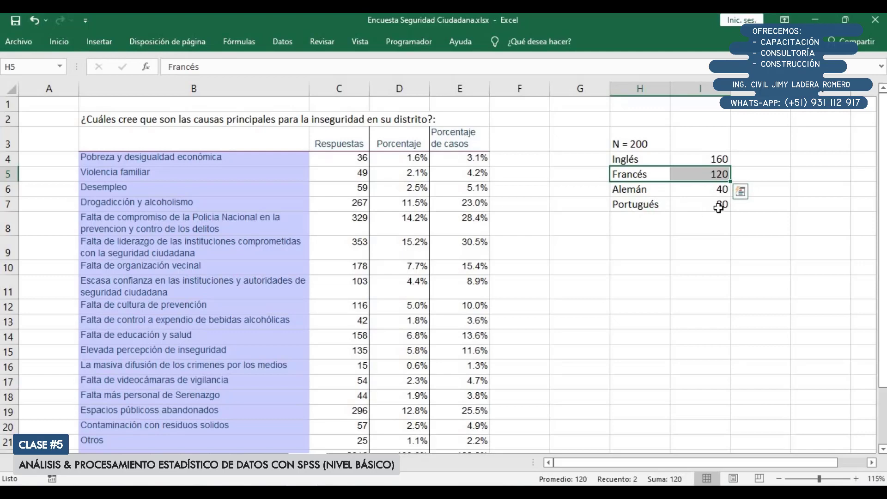
Total the language response counts I4:I7 in I8 with the SUMA function
{"action": "left_click", "coordinate": [754, 157]}
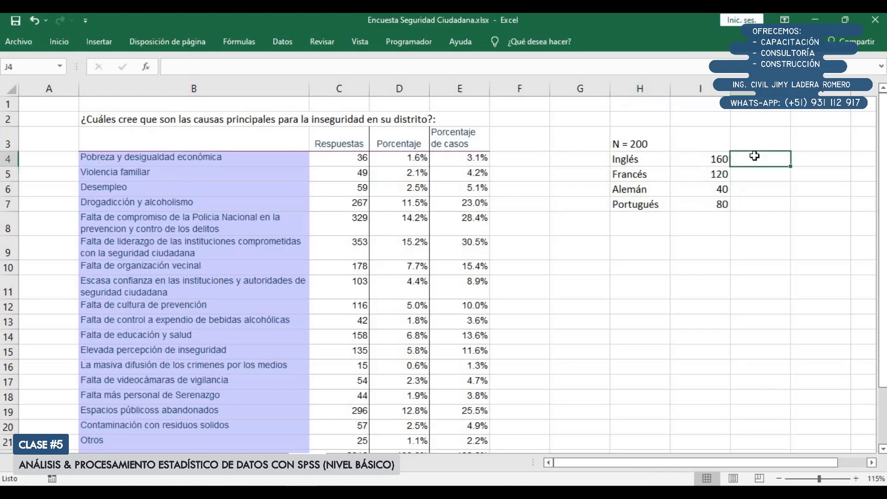
{"action": "left_click_drag", "start_coordinate": [703, 160], "coordinate": [704, 217]}
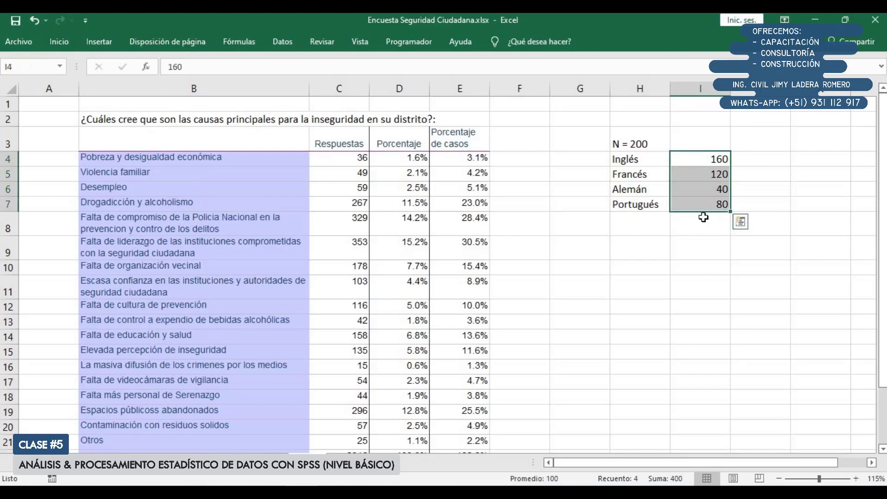
{"action": "left_click", "coordinate": [703, 221]}
{"action": "type", "text": "=suma"}
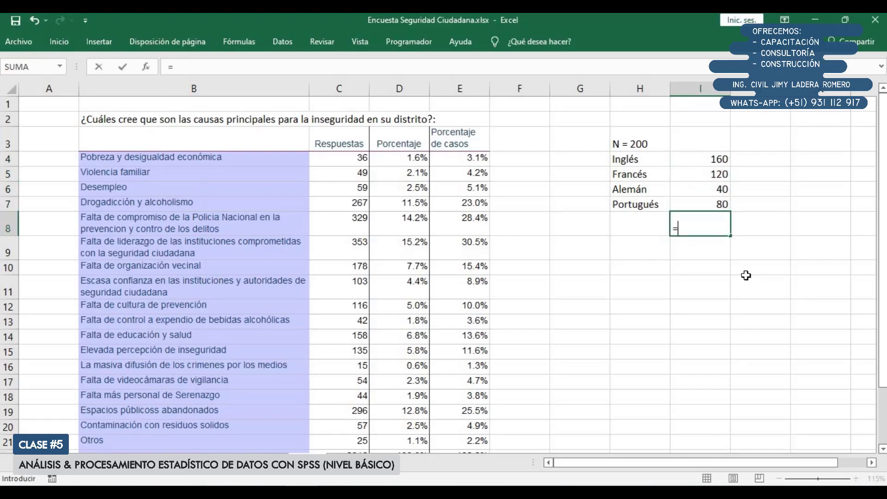
{"action": "key", "text": "Tab"}
{"action": "key", "text": "Up"}
{"action": "key", "text": "shift+Up"}
{"action": "key", "text": "shift+Up"}
{"action": "key", "text": "shift+Up"}
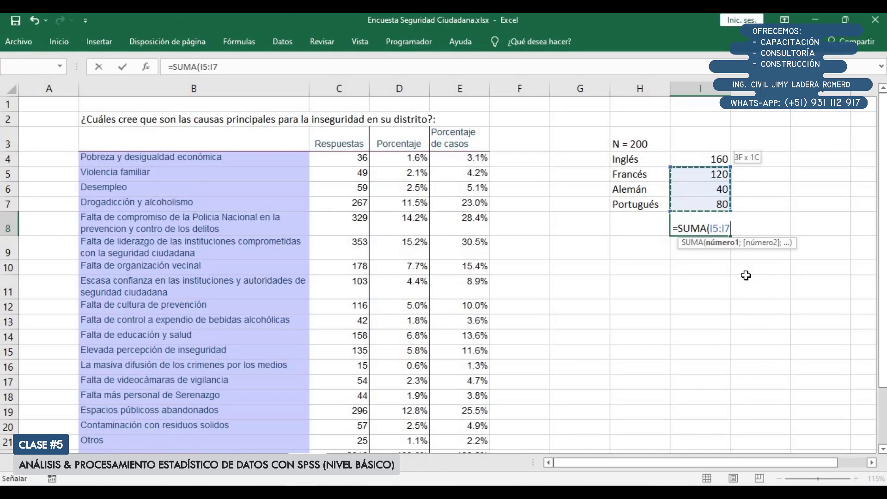
{"action": "key", "text": "Return"}
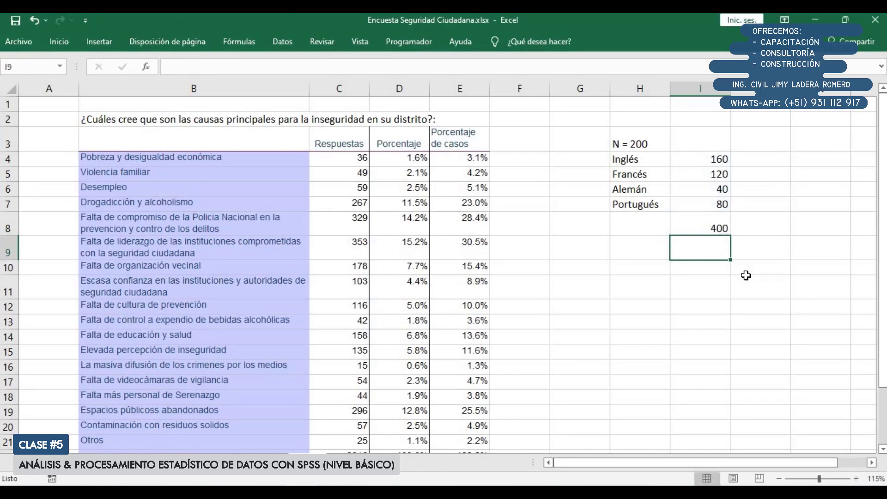
Calculate each language's share of all responses with =I4/400 in J4, and fill the formula down to J7
{"action": "key", "text": "Up"}
{"action": "key", "text": "Right"}
{"action": "key", "text": "Up"}
{"action": "key", "text": "Up"}
{"action": "key", "text": "Up"}
{"action": "key", "text": "Up"}
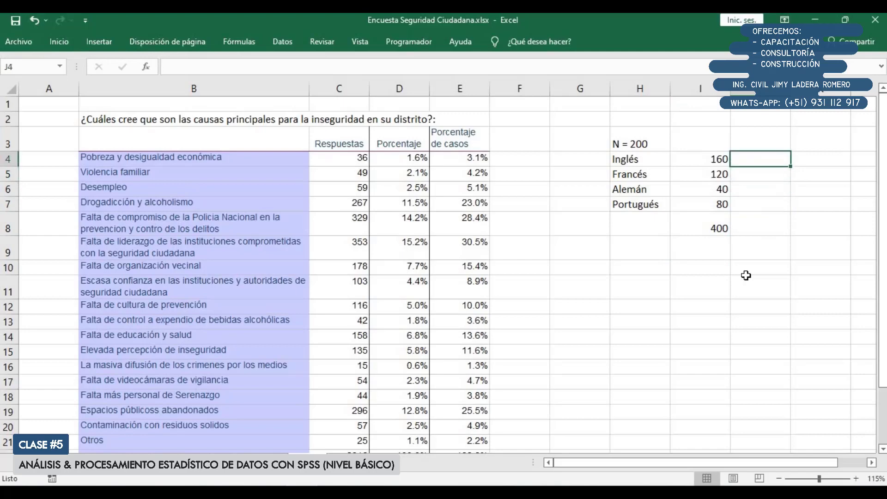
{"action": "type", "text": "="}
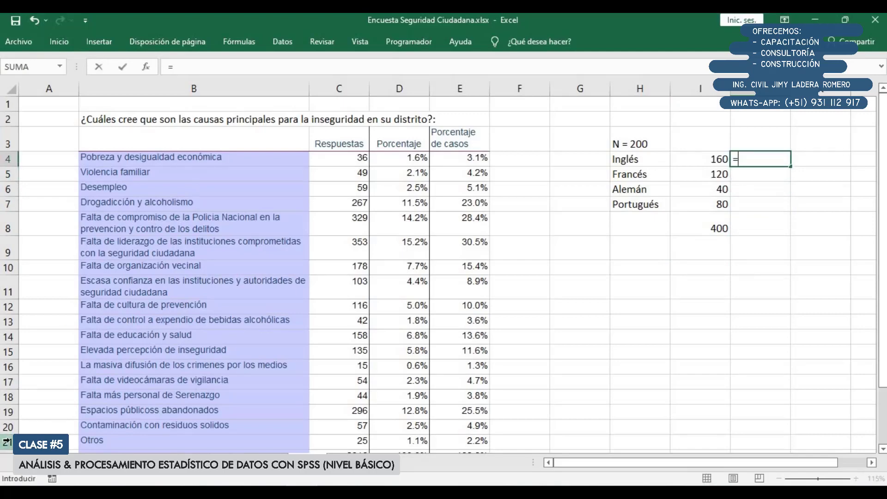
{"action": "left_click", "coordinate": [700, 158]}
{"action": "type", "text": "/4"}
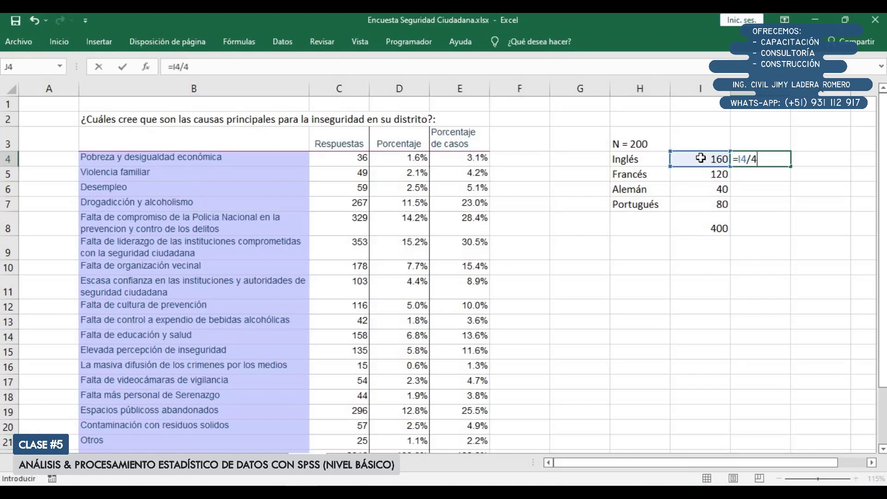
{"action": "key", "text": "Return"}
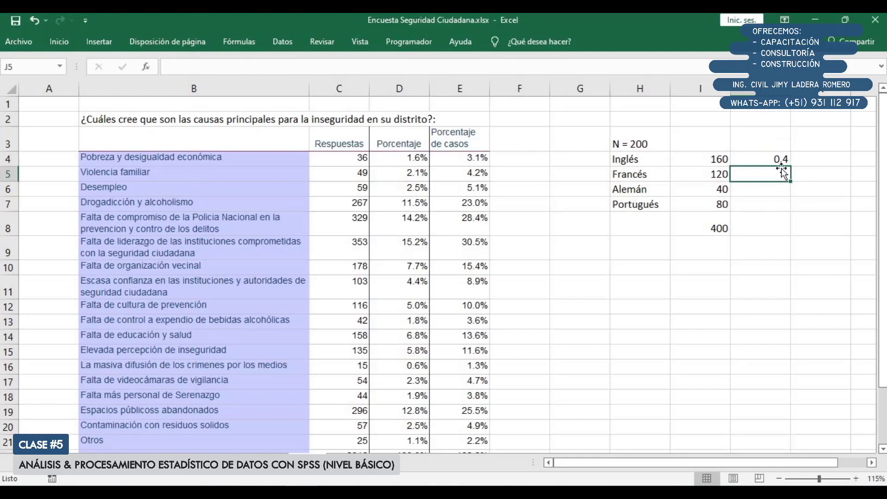
{"action": "left_click", "coordinate": [781, 159]}
{"action": "left_click_drag", "start_coordinate": [791, 166], "coordinate": [789, 208]}
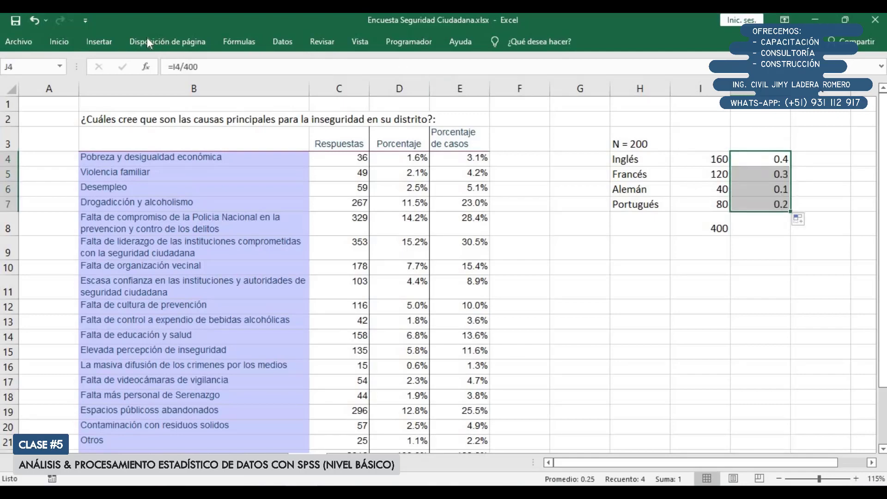
Format the response shares in J4:J7 as percentages with one decimal place
{"action": "left_click", "coordinate": [62, 40]}
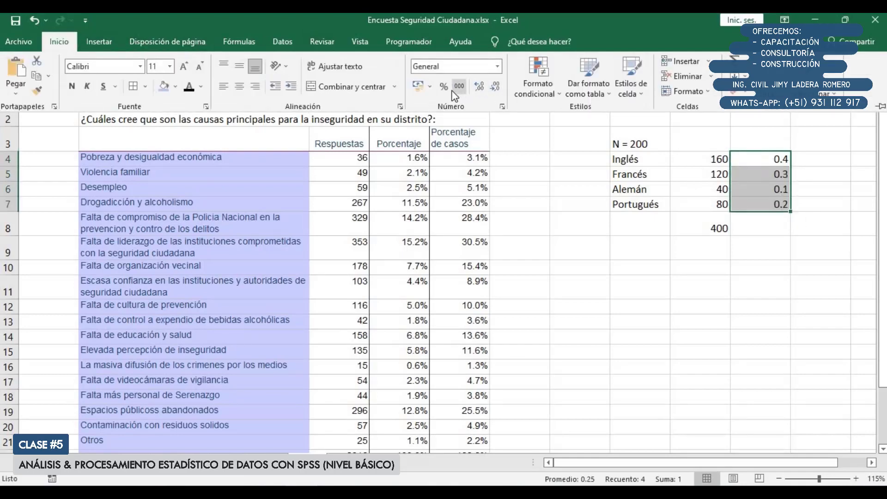
{"action": "left_click", "coordinate": [445, 87]}
{"action": "left_click", "coordinate": [477, 87]}
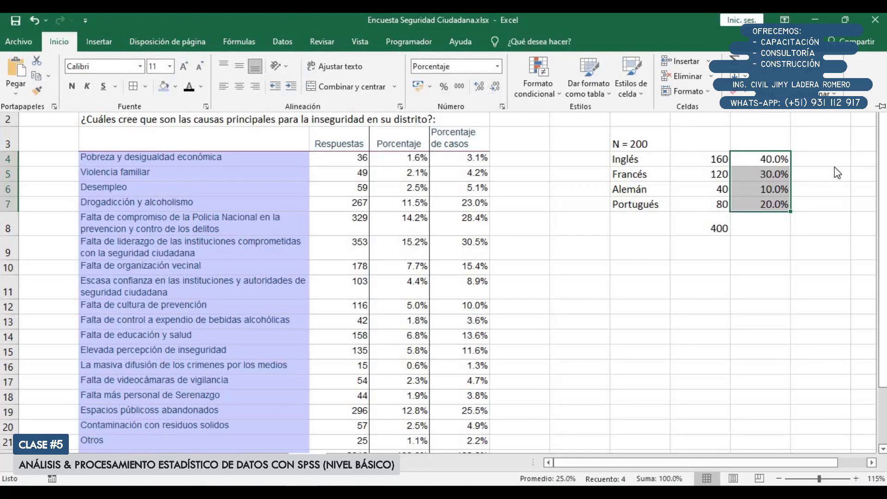
Calculate each language's share of the sample with =I4/200 in K4, and fill the formula down to K7
{"action": "left_click", "coordinate": [824, 157]}
{"action": "type", "text": "="}
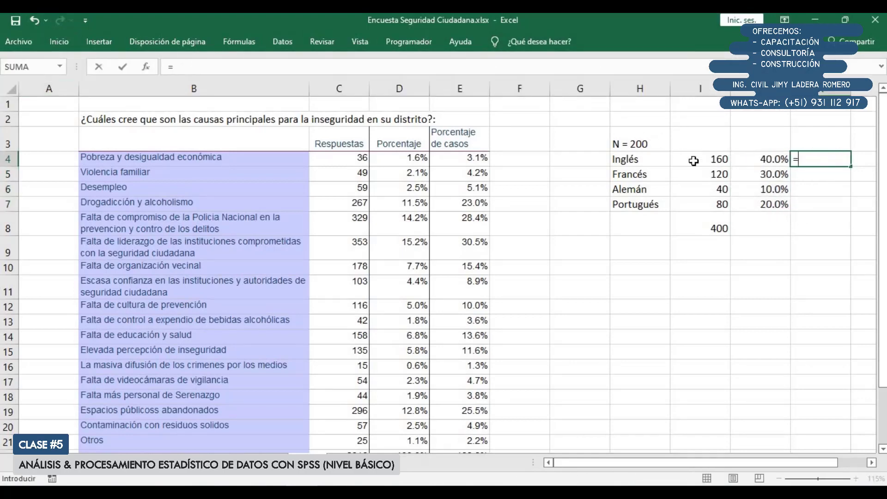
{"action": "left_click", "coordinate": [713, 160]}
{"action": "type", "text": "*/"}
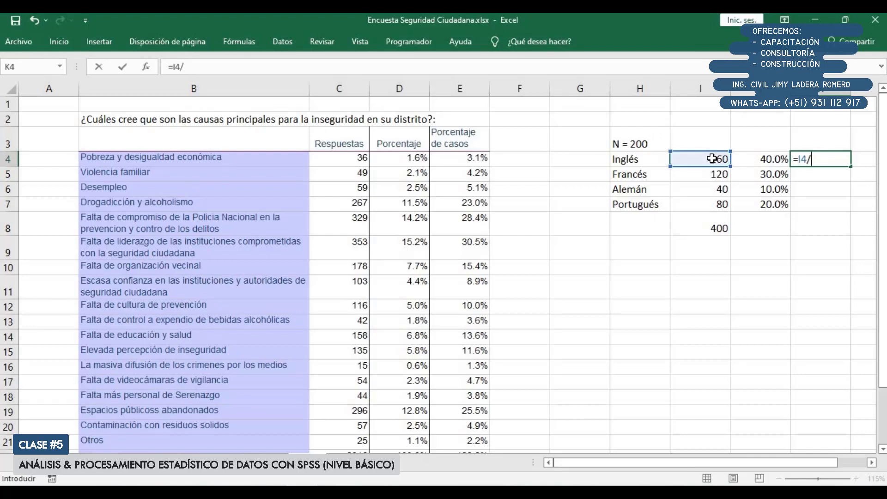
{"action": "key", "text": "Return"}
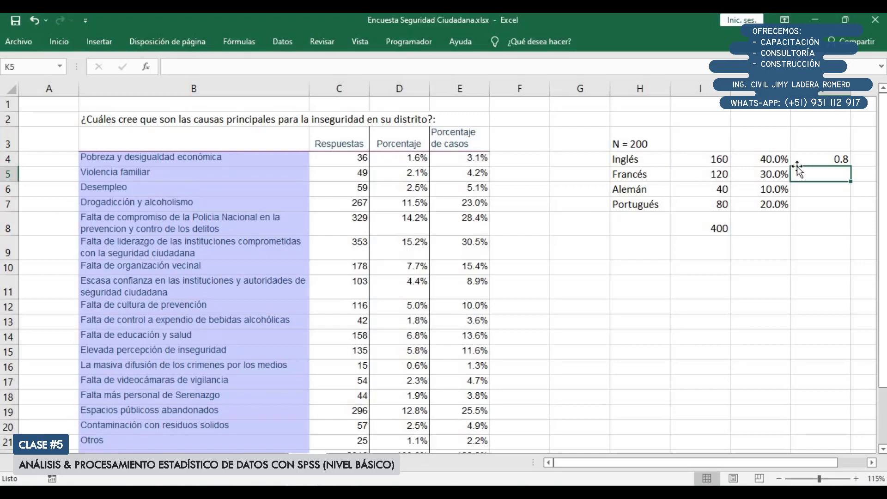
{"action": "left_click", "coordinate": [841, 158]}
{"action": "left_click_drag", "start_coordinate": [851, 166], "coordinate": [850, 212]}
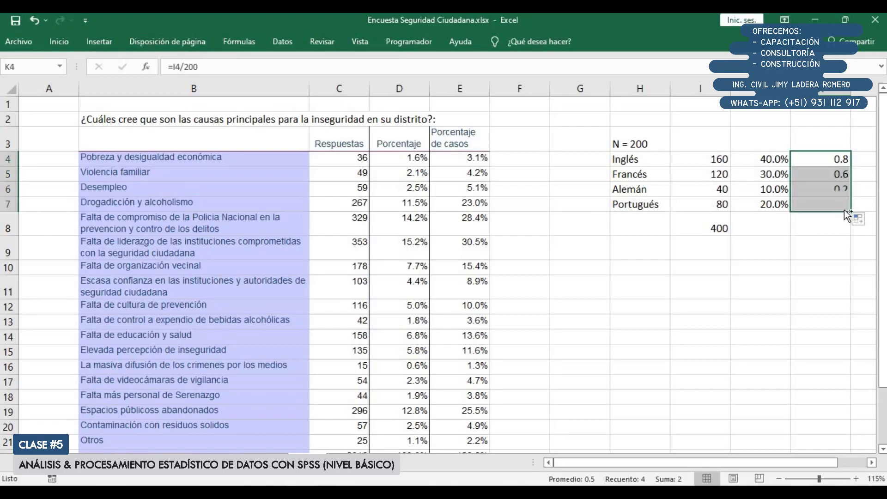
Format the sample shares in K4:K7 as percentages with one decimal place
{"action": "key", "text": "ctrl+c"}
{"action": "left_click", "coordinate": [59, 41]}
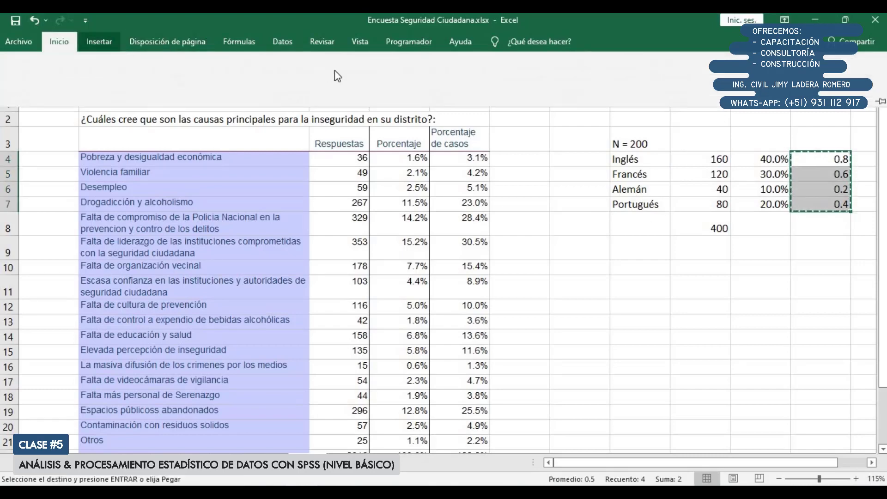
{"action": "left_click", "coordinate": [445, 86]}
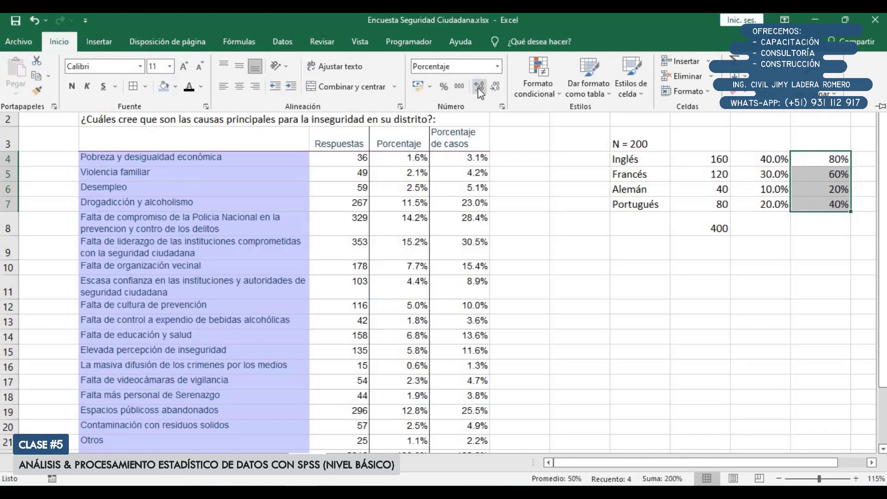
{"action": "left_click", "coordinate": [479, 87]}
{"action": "left_click", "coordinate": [735, 221]}
{"action": "left_click", "coordinate": [771, 247]}
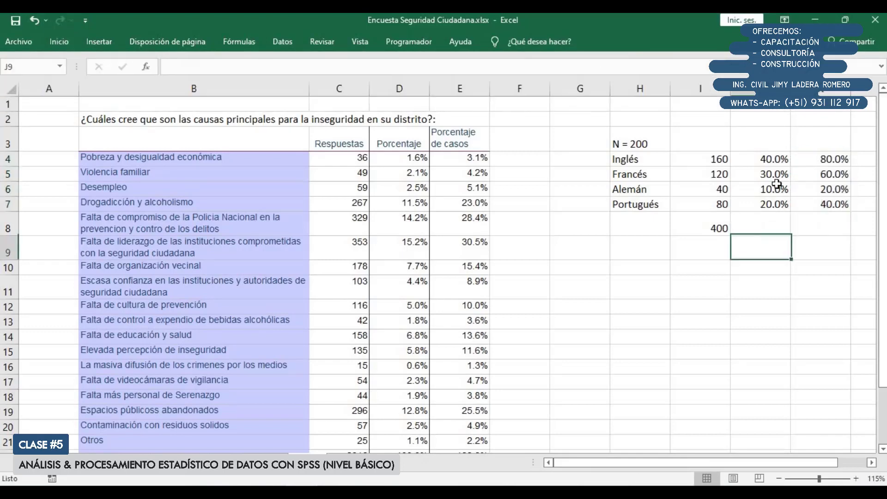
Compare the sums of the response percentages in J4:J7 and the case percentages in K4:K7
{"action": "left_click_drag", "start_coordinate": [775, 158], "coordinate": [781, 204]}
{"action": "scroll", "coordinate": [781, 204], "scroll_direction": "up", "scroll_amount": 1}
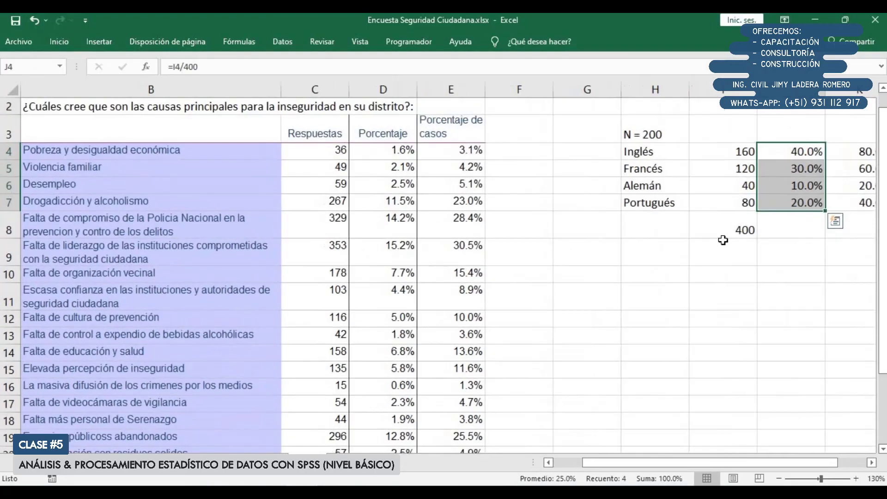
{"action": "left_click", "coordinate": [728, 224]}
{"action": "left_click_drag", "start_coordinate": [857, 153], "coordinate": [863, 199]}
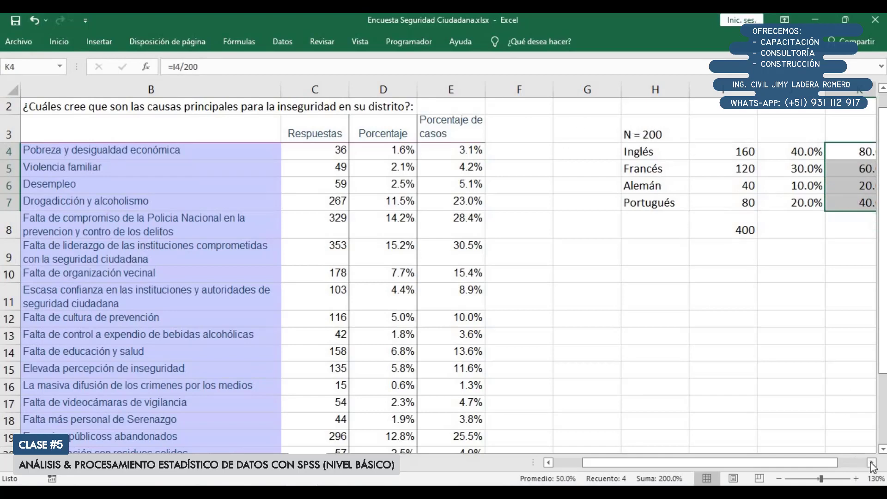
{"action": "scroll", "coordinate": [873, 467], "scroll_direction": "right", "scroll_amount": 3}
{"action": "left_click", "coordinate": [463, 237]}
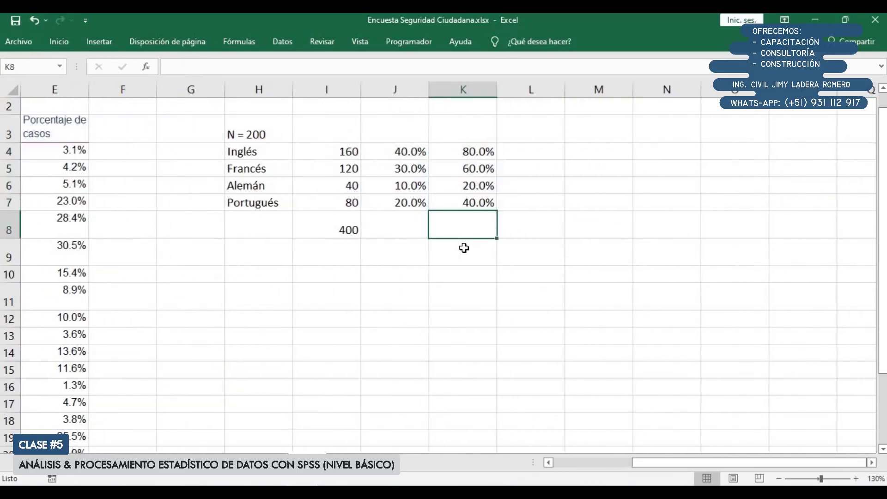
Examine how the total in I8, the response percentages in column J and the case percentages in column K are calculated
{"action": "left_click", "coordinate": [345, 227]}
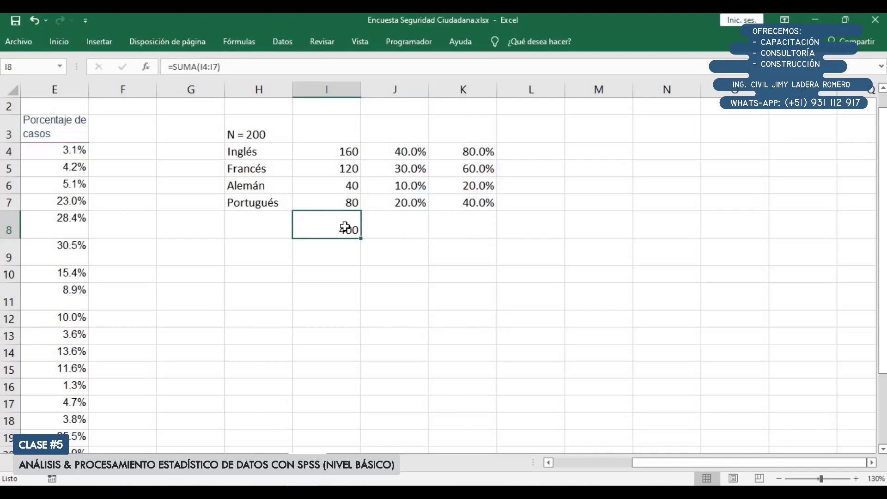
{"action": "double_click", "coordinate": [345, 227]}
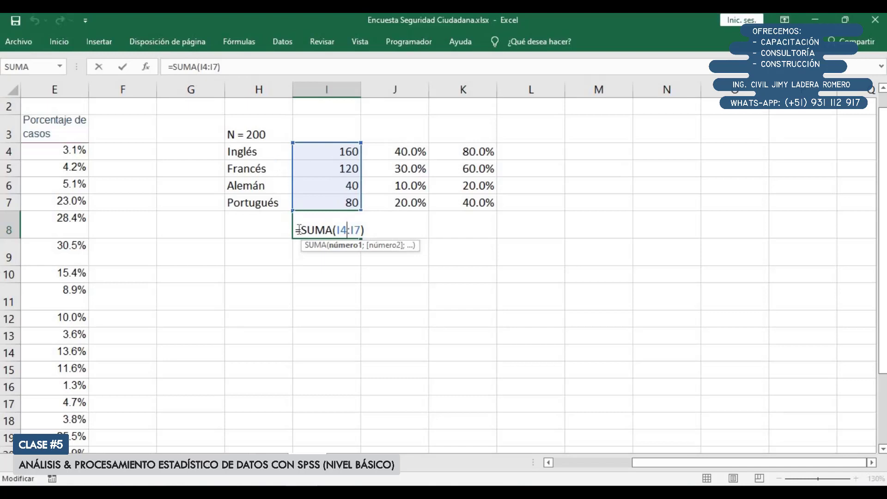
{"action": "left_click_drag", "start_coordinate": [301, 230], "coordinate": [412, 230]}
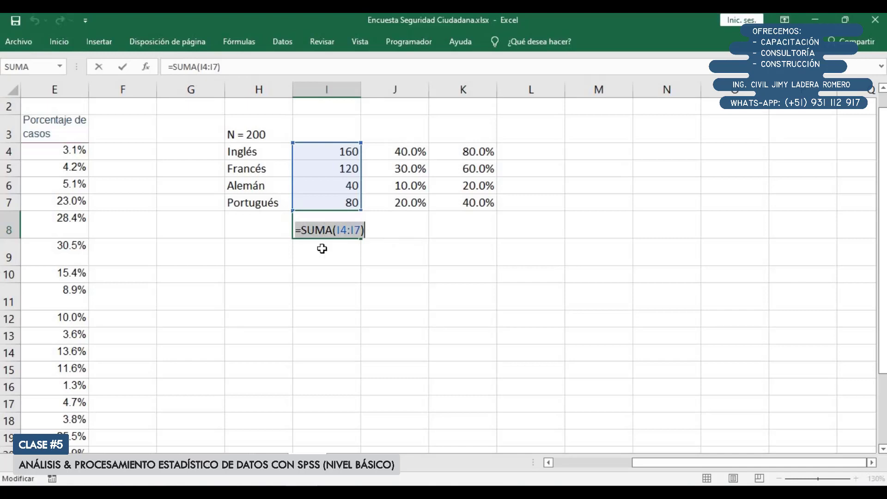
{"action": "key", "text": "Return"}
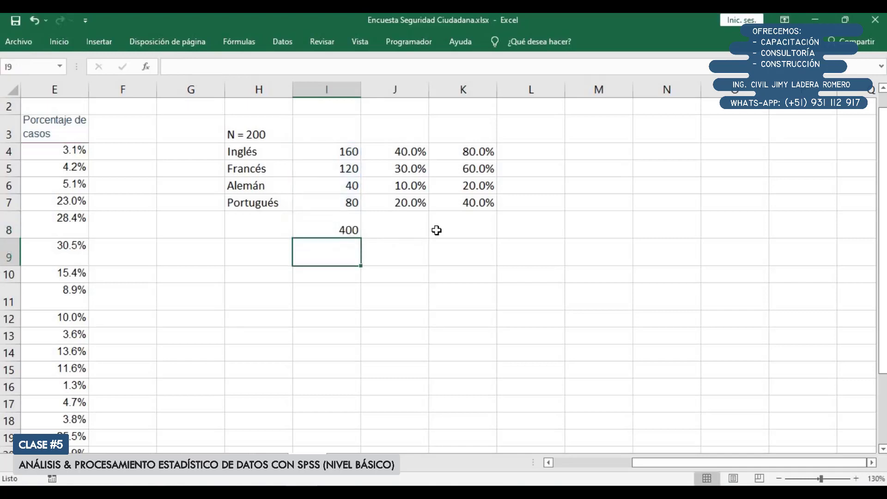
{"action": "left_click", "coordinate": [412, 154]}
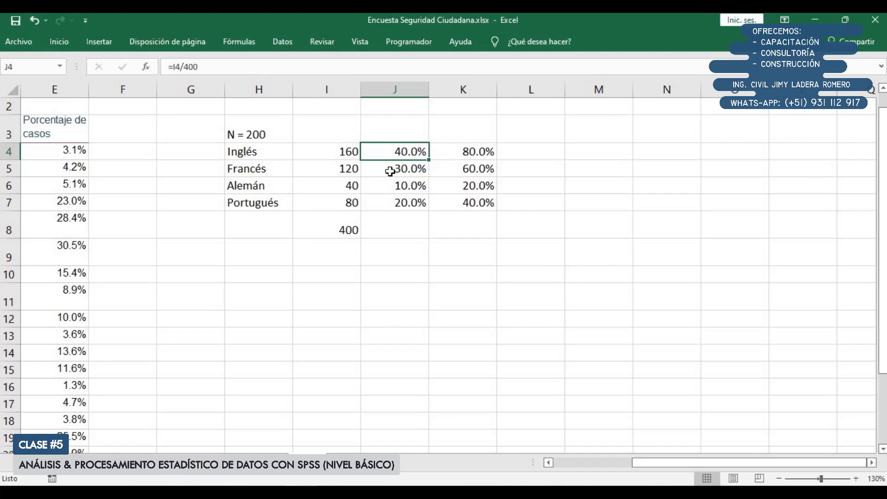
{"action": "left_click", "coordinate": [342, 224]}
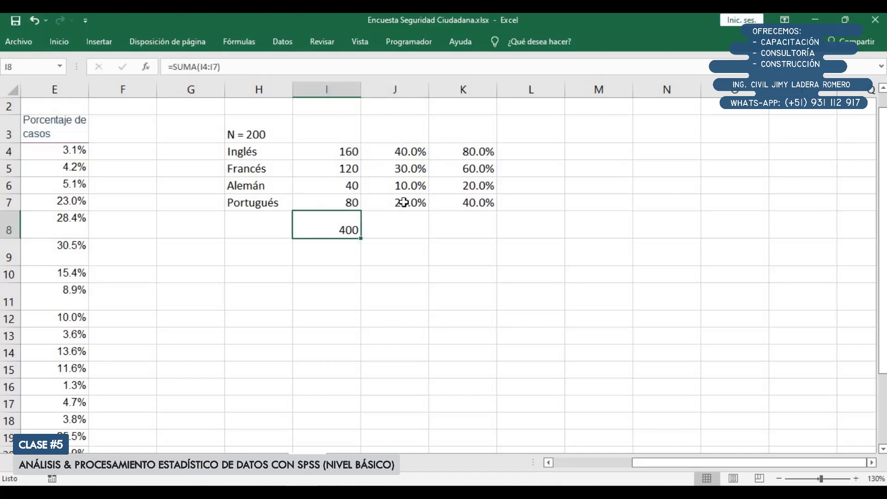
{"action": "left_click_drag", "start_coordinate": [393, 152], "coordinate": [404, 202]}
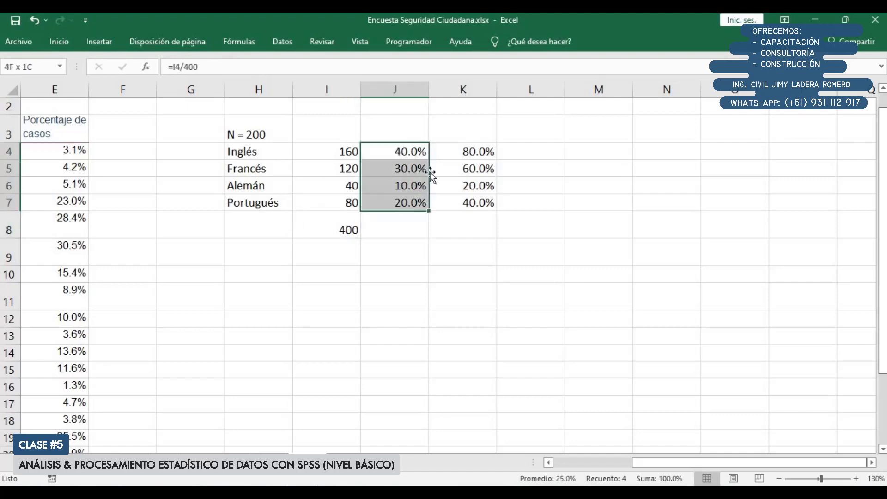
{"action": "double_click", "coordinate": [474, 152]}
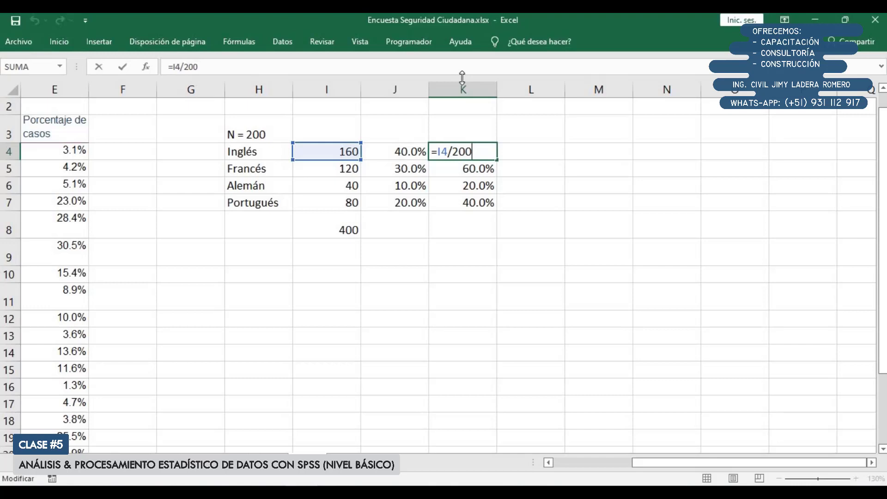
{"action": "key", "text": "Return"}
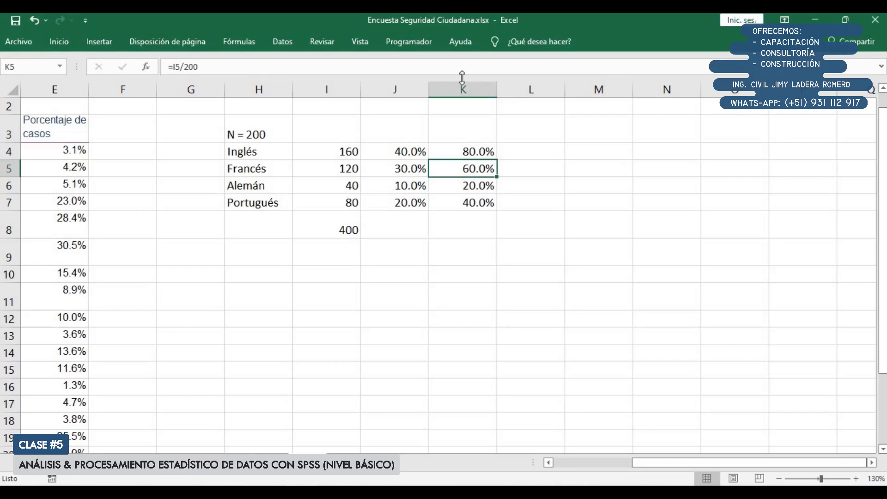
{"action": "left_click_drag", "start_coordinate": [470, 139], "coordinate": [476, 200]}
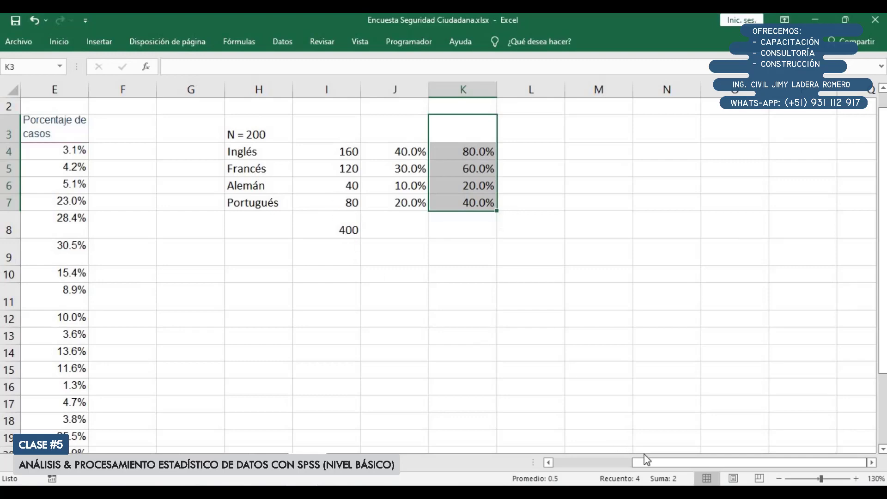
Examine the table of causes of insecurity down to its totals for responses, percentage and percentage of cases
{"action": "left_click", "coordinate": [601, 462]}
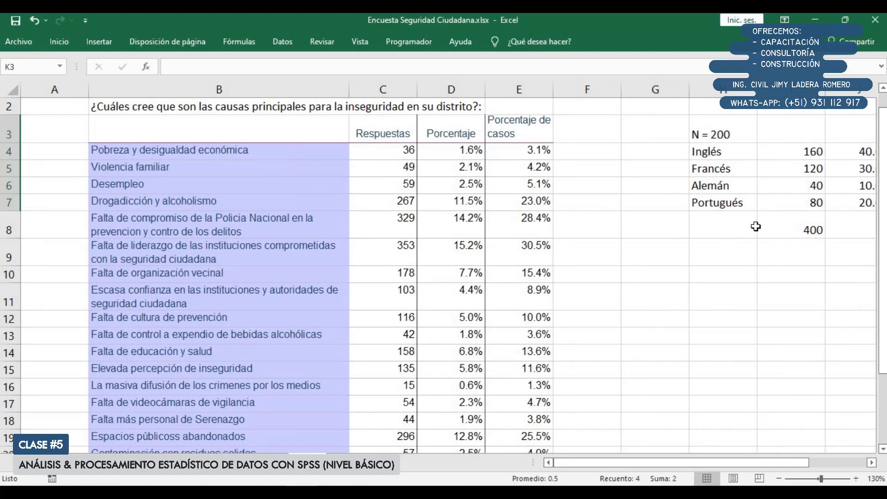
{"action": "left_click_drag", "start_coordinate": [722, 464], "coordinate": [716, 463]}
{"action": "left_click", "coordinate": [391, 200]}
{"action": "scroll", "coordinate": [402, 236], "scroll_direction": "down", "scroll_amount": 1, "text": "ctrl"}
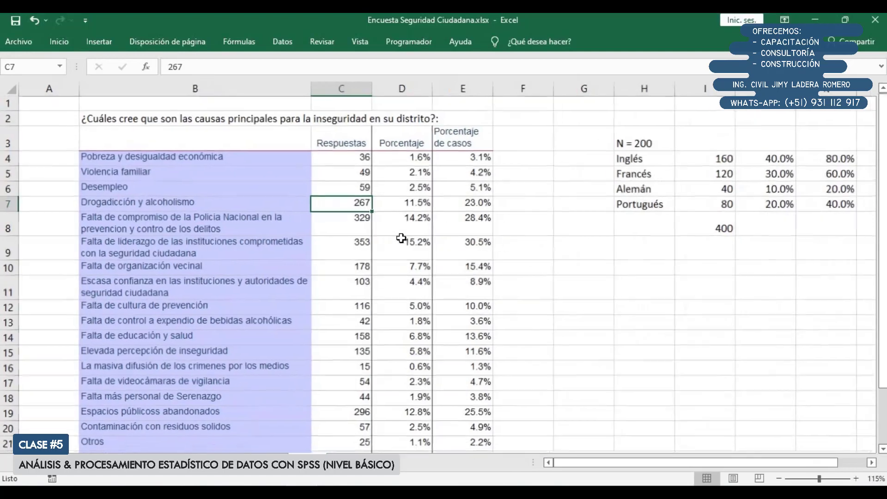
{"action": "scroll", "coordinate": [382, 260], "scroll_direction": "down", "scroll_amount": 3}
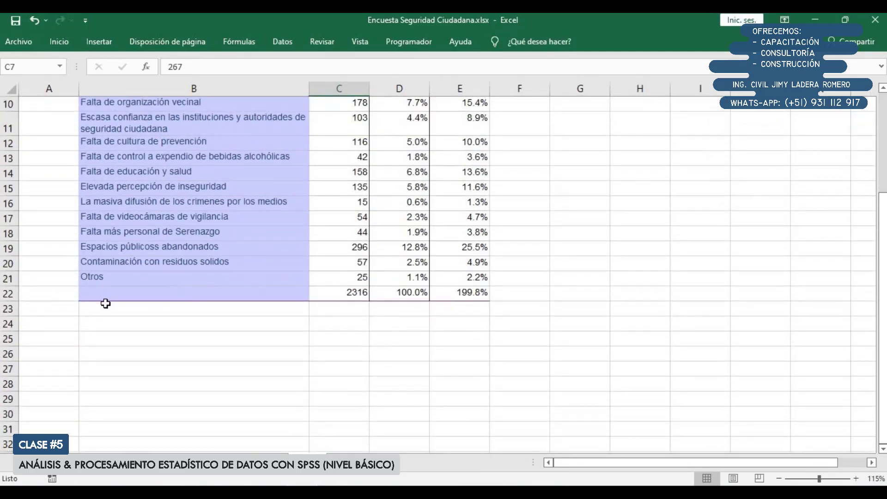
{"action": "left_click", "coordinate": [343, 294]}
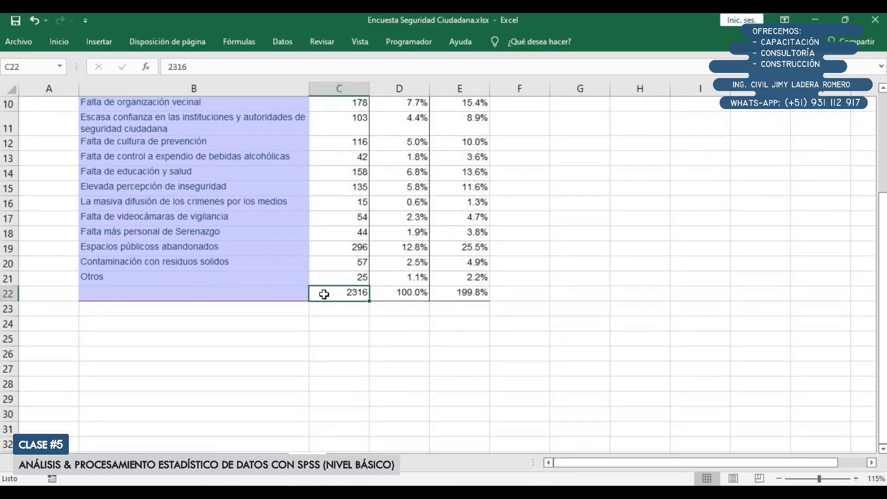
{"action": "left_click_drag", "start_coordinate": [430, 293], "coordinate": [475, 294]}
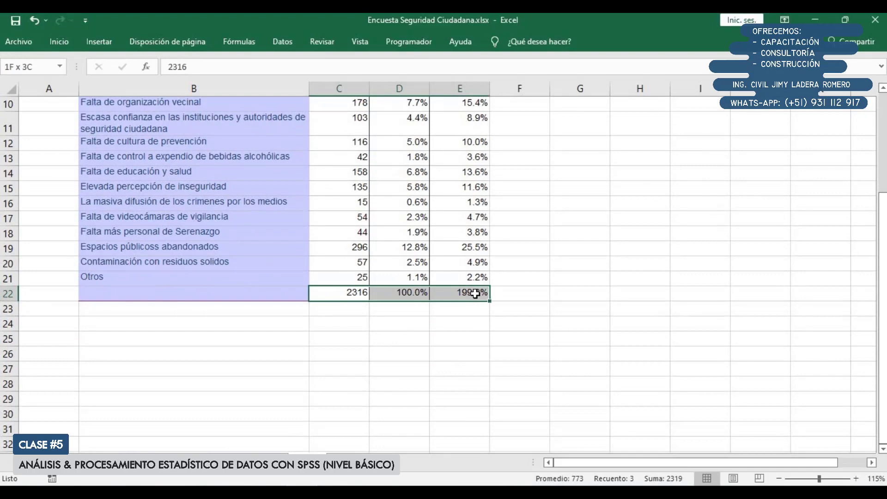
Enter a SUMA formula in C25 that adds the responses in C4:C20
{"action": "left_click", "coordinate": [353, 338]}
{"action": "scroll", "coordinate": [353, 337], "scroll_direction": "up", "scroll_amount": 2}
{"action": "scroll", "coordinate": [357, 344], "scroll_direction": "down", "scroll_amount": 1}
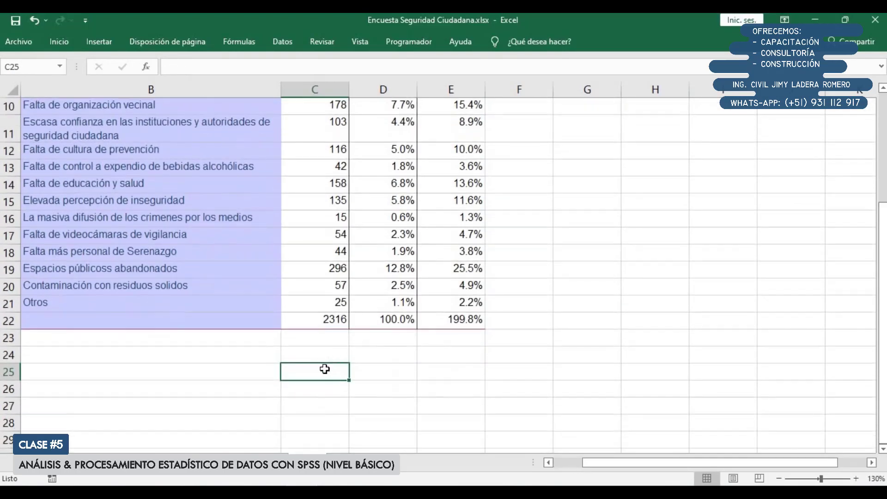
{"action": "type", "text": "=sum"}
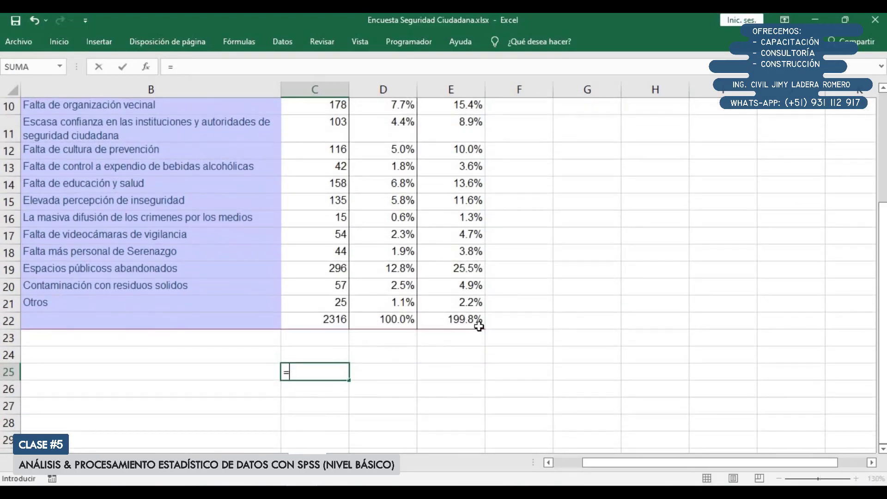
{"action": "key", "text": "Tab"}
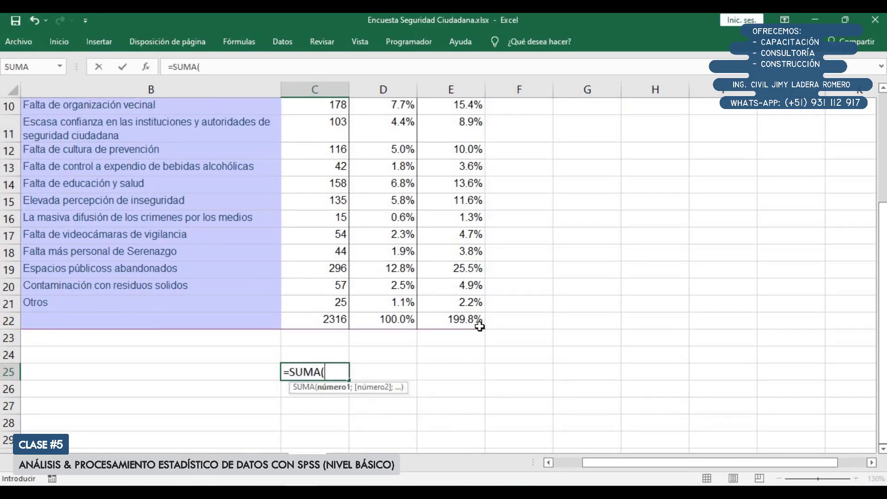
{"action": "scroll", "coordinate": [328, 374], "scroll_direction": "up", "scroll_amount": 3}
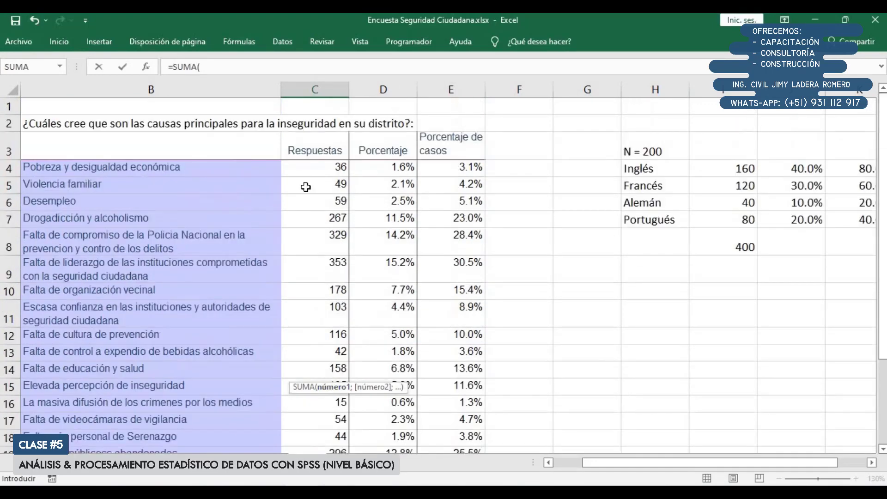
{"action": "left_click_drag", "start_coordinate": [325, 167], "coordinate": [317, 392]}
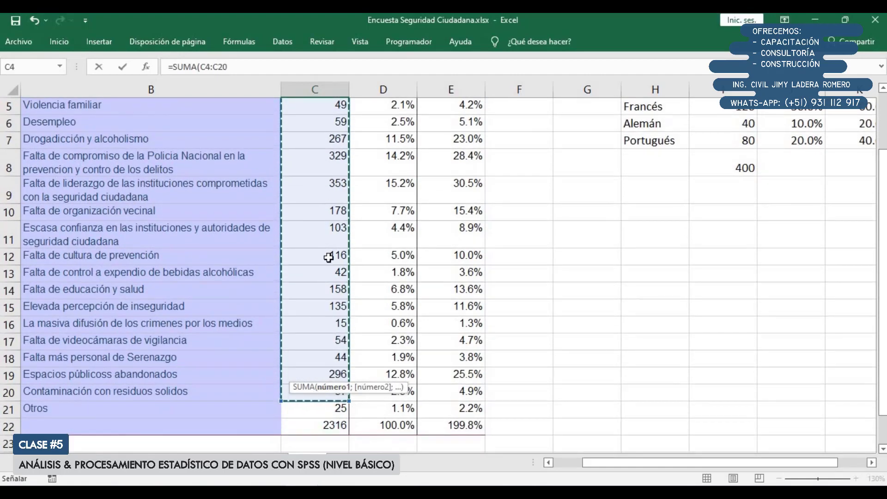
{"action": "scroll", "coordinate": [309, 199], "scroll_direction": "up", "scroll_amount": 2}
{"action": "scroll", "coordinate": [314, 199], "scroll_direction": "down", "scroll_amount": 3}
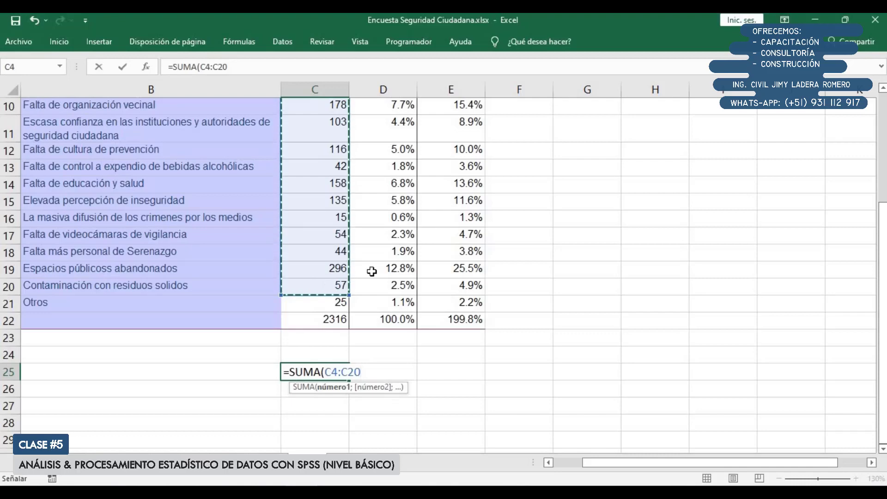
{"action": "type", "text": ")"}
{"action": "key", "text": "Return"}
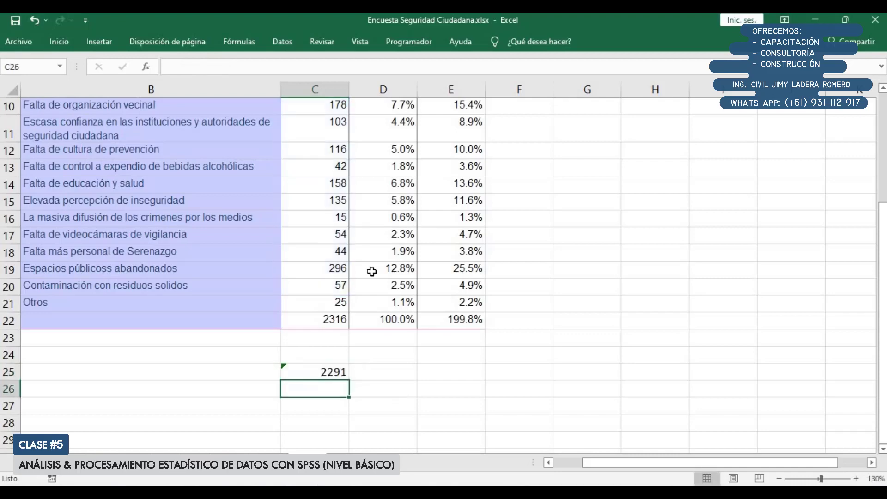
Extend the sum range in C25 to C4:C21 and review the cells it covers
{"action": "double_click", "coordinate": [332, 374]}
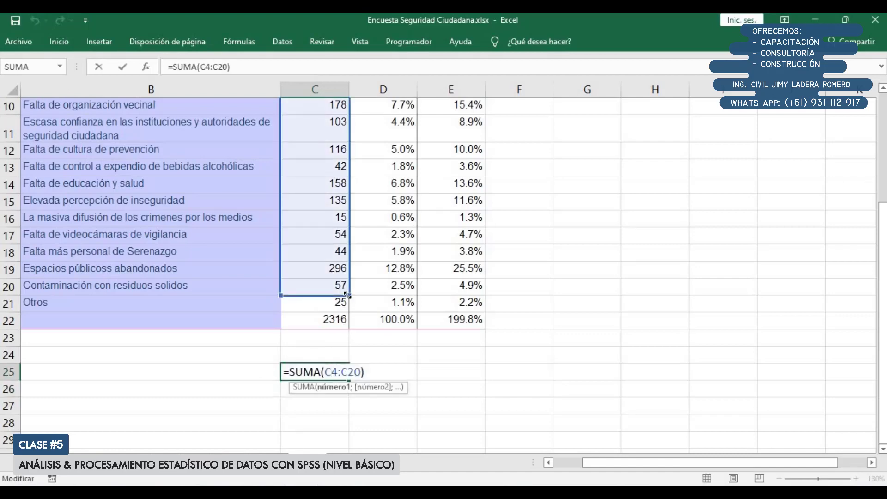
{"action": "left_click_drag", "start_coordinate": [348, 295], "coordinate": [348, 309]}
{"action": "key", "text": "Return"}
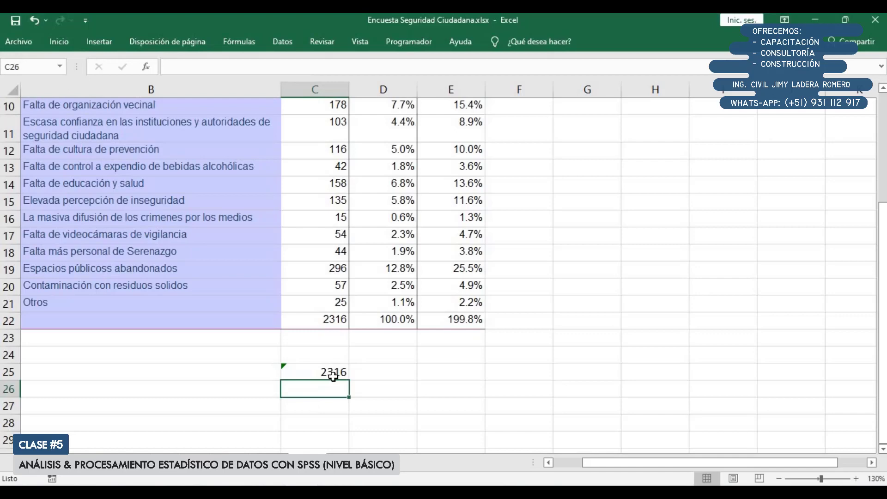
{"action": "double_click", "coordinate": [332, 375]}
{"action": "scroll", "coordinate": [344, 146], "scroll_direction": "up", "scroll_amount": 3}
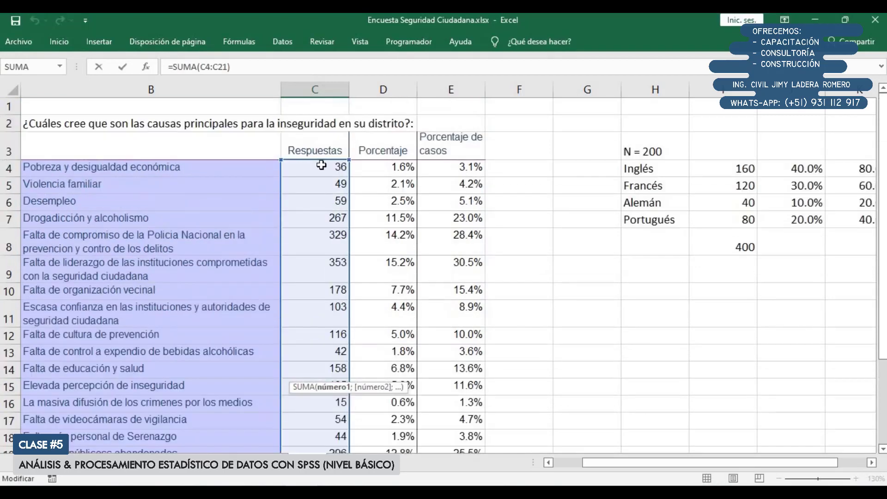
{"action": "scroll", "coordinate": [321, 165], "scroll_direction": "down", "scroll_amount": 2}
{"action": "scroll", "coordinate": [347, 289], "scroll_direction": "up", "scroll_amount": 2}
{"action": "scroll", "coordinate": [346, 290], "scroll_direction": "down", "scroll_amount": 4}
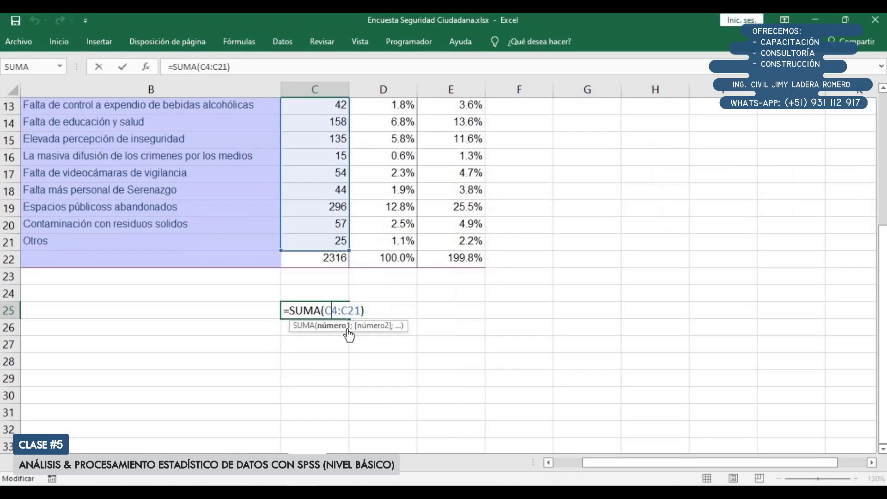
{"action": "key", "text": "Return"}
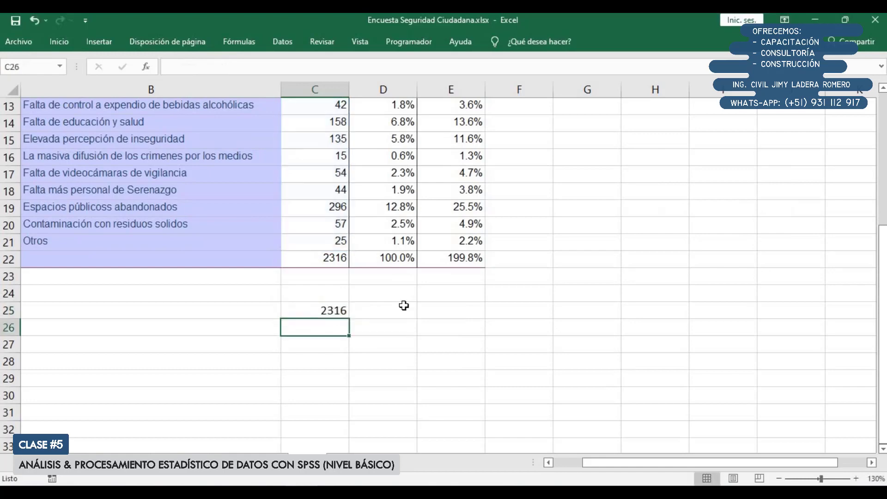
Compare the responses sum in C25 with the corresponding total in I8 of the languages example
{"action": "left_click", "coordinate": [325, 308]}
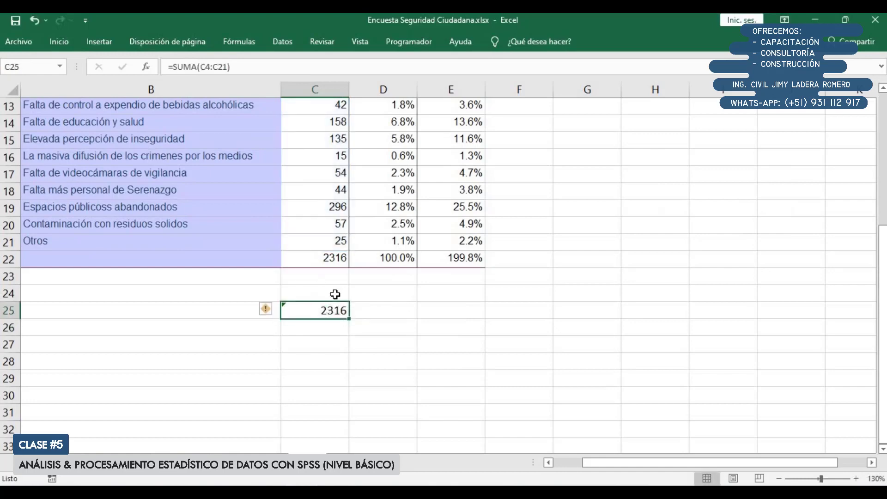
{"action": "scroll", "coordinate": [657, 289], "scroll_direction": "up", "scroll_amount": 3}
{"action": "left_click", "coordinate": [744, 188]}
{"action": "scroll", "coordinate": [744, 187], "scroll_direction": "down", "scroll_amount": 3}
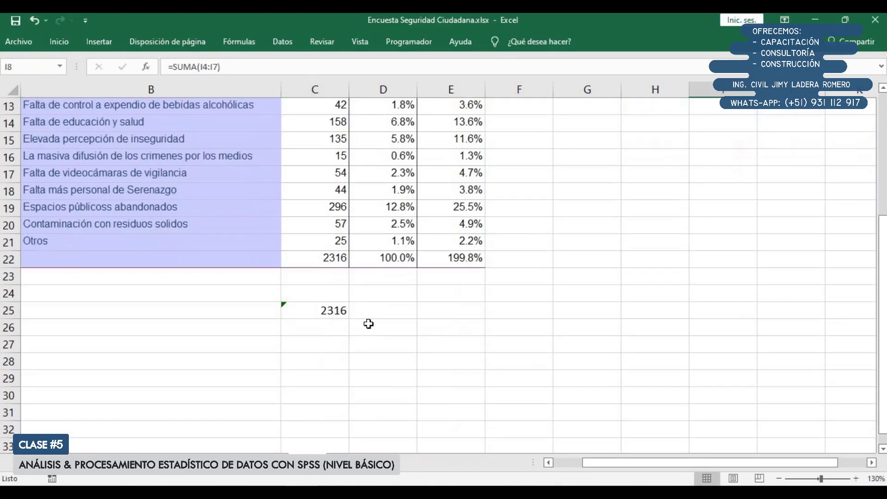
{"action": "scroll", "coordinate": [393, 305], "scroll_direction": "up", "scroll_amount": 2}
{"action": "left_click", "coordinate": [743, 132]}
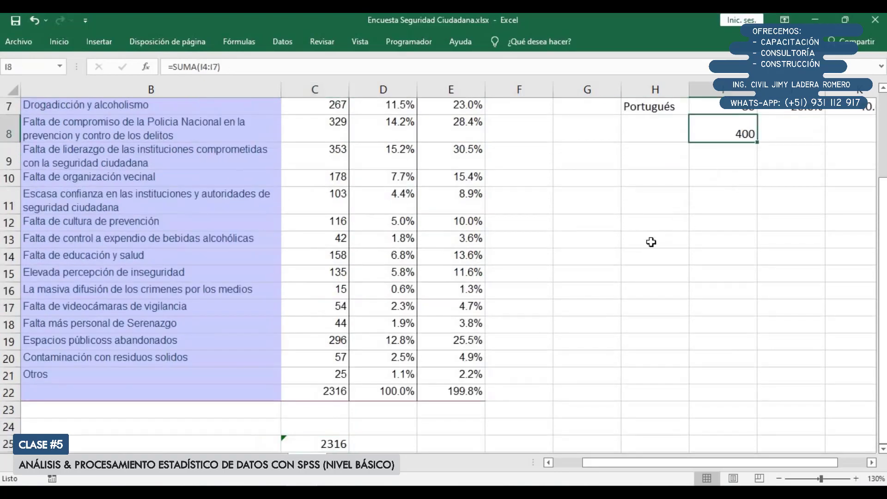
{"action": "scroll", "coordinate": [531, 296], "scroll_direction": "down", "scroll_amount": 1}
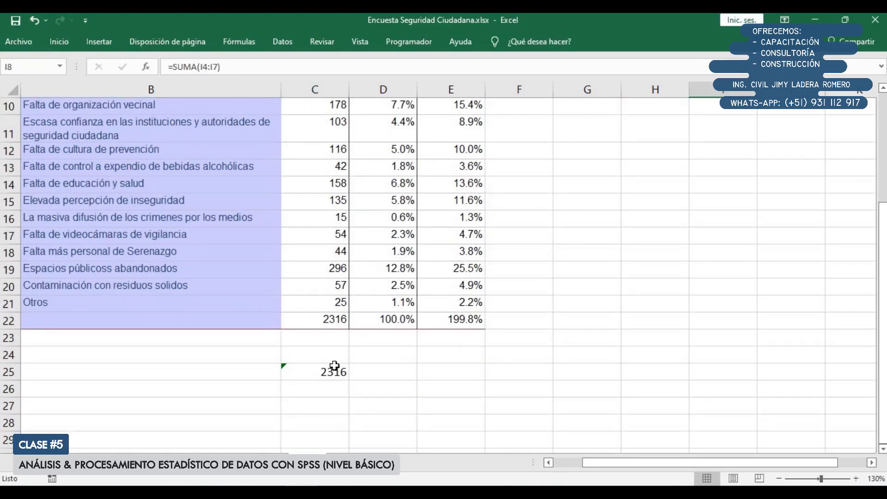
{"action": "scroll", "coordinate": [334, 366], "scroll_direction": "up", "scroll_amount": 1}
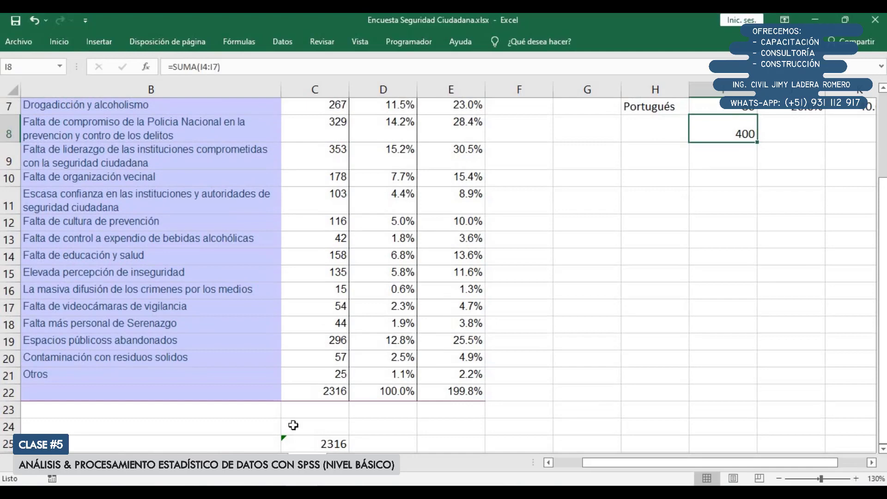
{"action": "scroll", "coordinate": [317, 380], "scroll_direction": "down", "scroll_amount": 1}
{"action": "scroll", "coordinate": [566, 106], "scroll_direction": "up", "scroll_amount": 2}
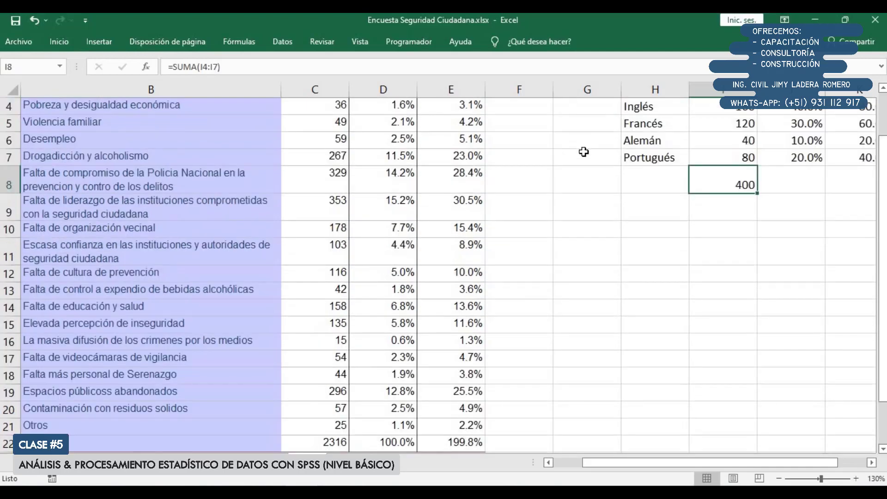
Insert a blank column at column H, ahead of the languages example
{"action": "scroll", "coordinate": [582, 146], "scroll_direction": "up", "scroll_amount": 1}
{"action": "left_click", "coordinate": [653, 91]}
{"action": "right_click", "coordinate": [637, 94]}
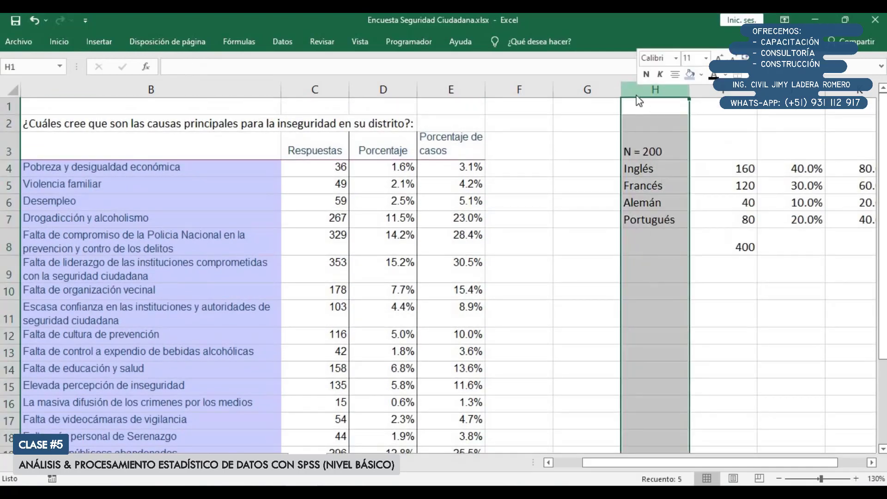
{"action": "left_click", "coordinate": [640, 187]}
Enter the formula =C4/C25 in G4 to compute the share of responses for the first cause
{"action": "left_click", "coordinate": [603, 174]}
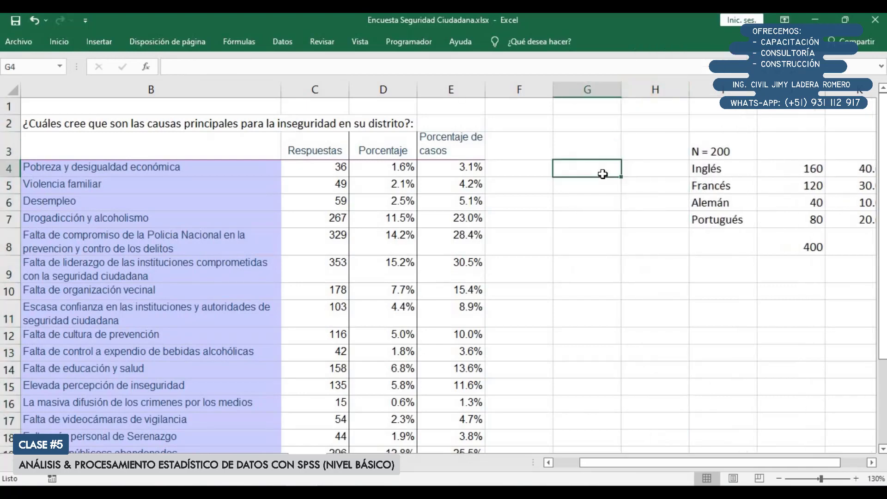
{"action": "type", "text": "="}
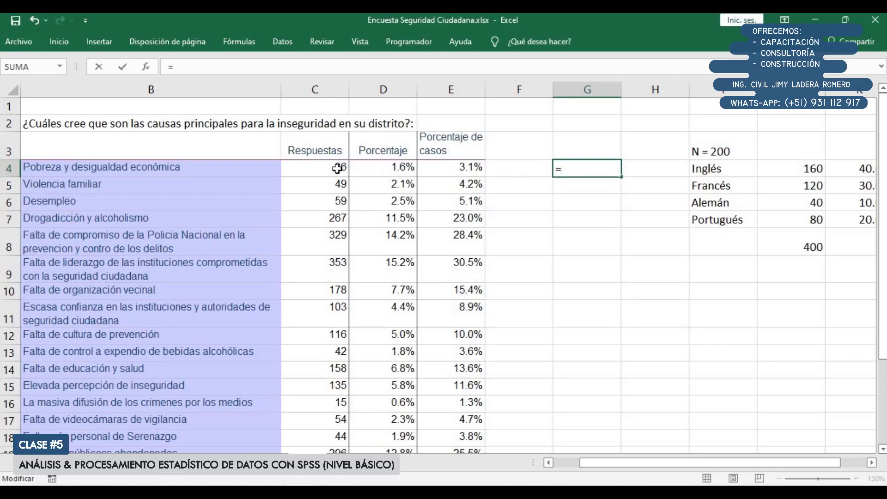
{"action": "left_click", "coordinate": [337, 169]}
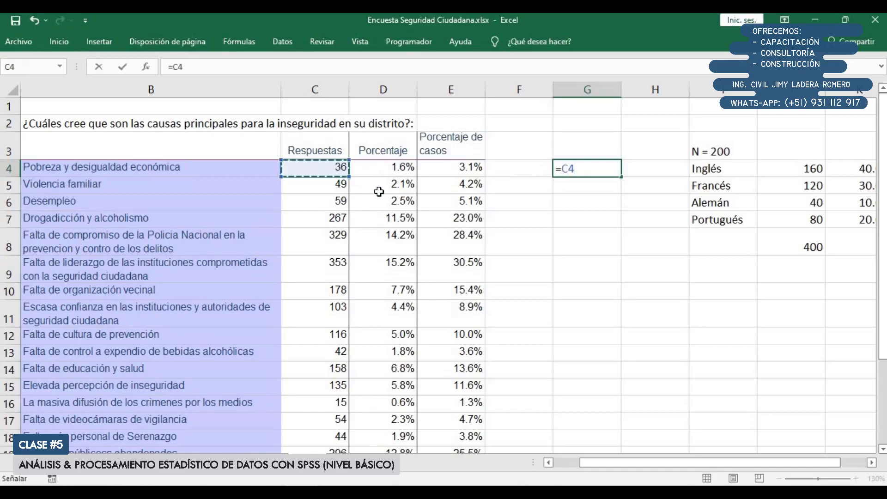
{"action": "type", "text": "/"}
{"action": "scroll", "coordinate": [416, 314], "scroll_direction": "down", "scroll_amount": 4}
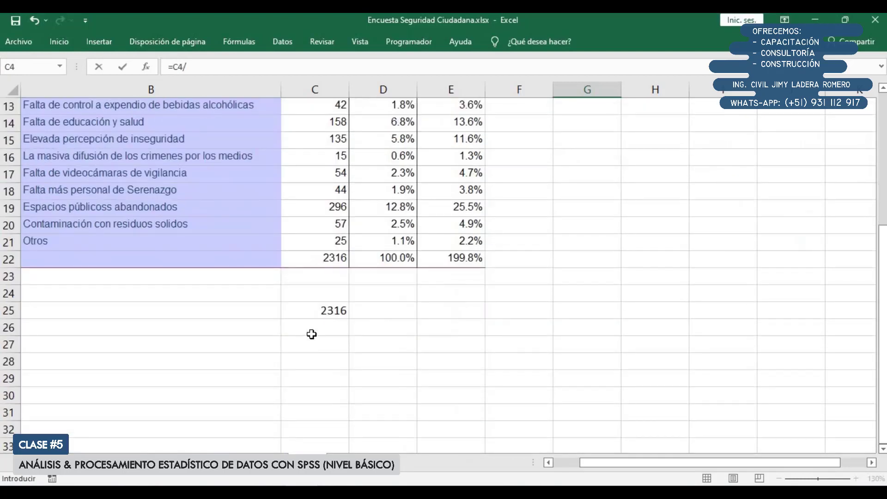
{"action": "left_click", "coordinate": [320, 310]}
{"action": "scroll", "coordinate": [620, 254], "scroll_direction": "up", "scroll_amount": 4}
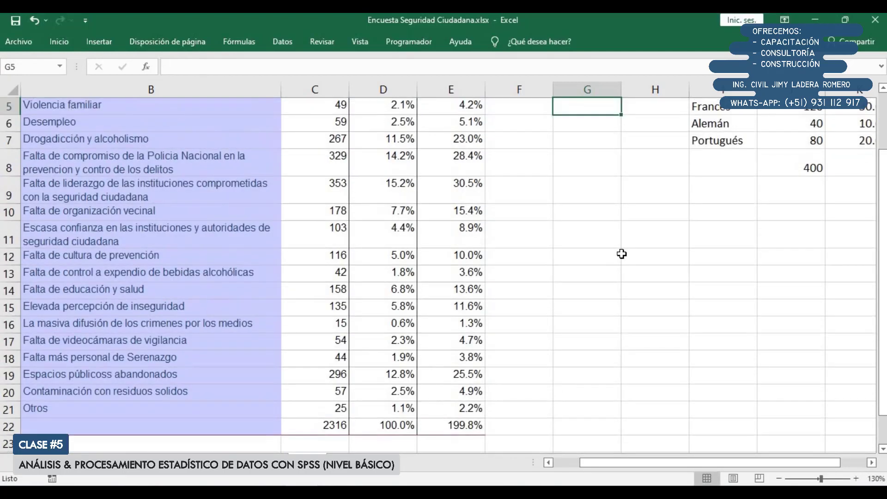
{"action": "key", "text": "Return"}
{"action": "key", "text": "Up"}
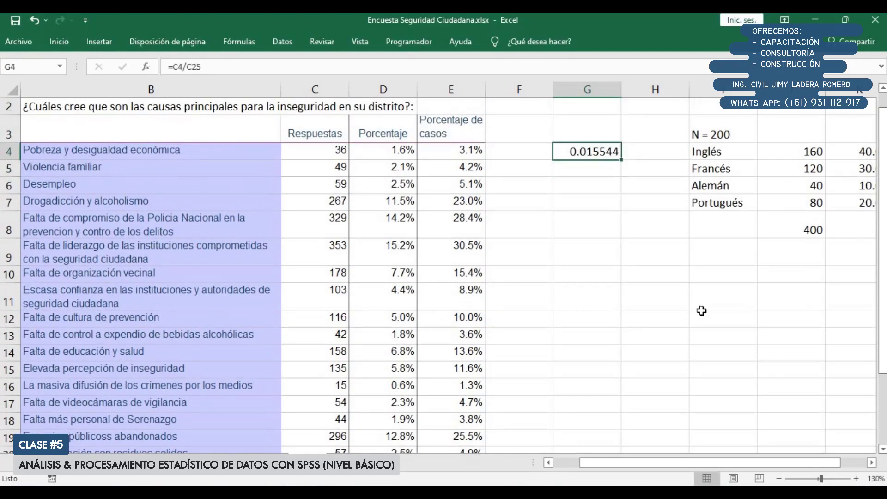
Replace the cell reference used as divisor in G4 with the fixed value 2316
{"action": "double_click", "coordinate": [578, 151]}
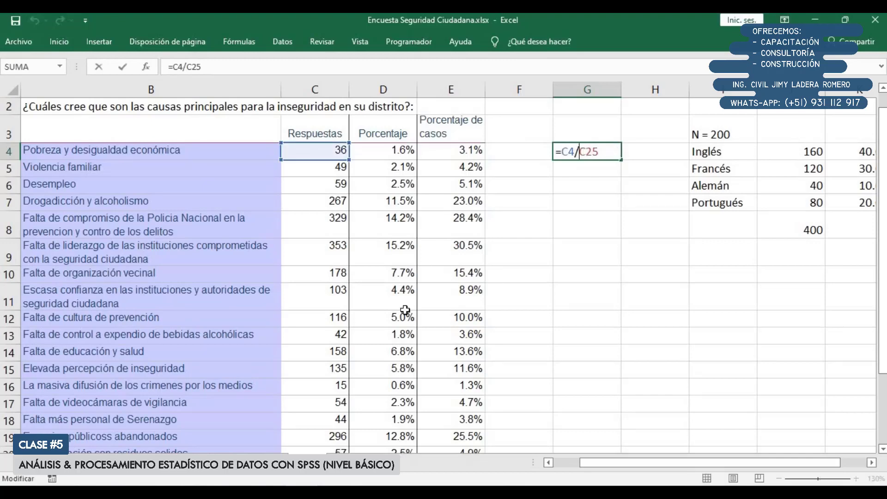
{"action": "scroll", "coordinate": [406, 310], "scroll_direction": "down", "scroll_amount": 3}
{"action": "scroll", "coordinate": [554, 233], "scroll_direction": "up", "scroll_amount": 3}
{"action": "key", "text": "shift+End"}
{"action": "type", "text": "23"}
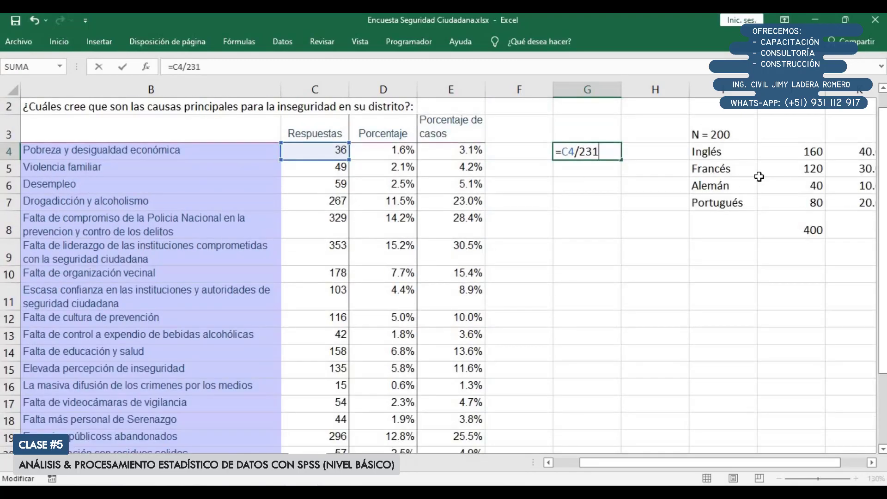
{"action": "key", "text": "Return"}
Fill the G4 formula down to G21 to compute the share for every cause
{"action": "scroll", "coordinate": [638, 146], "scroll_direction": "down", "scroll_amount": 1}
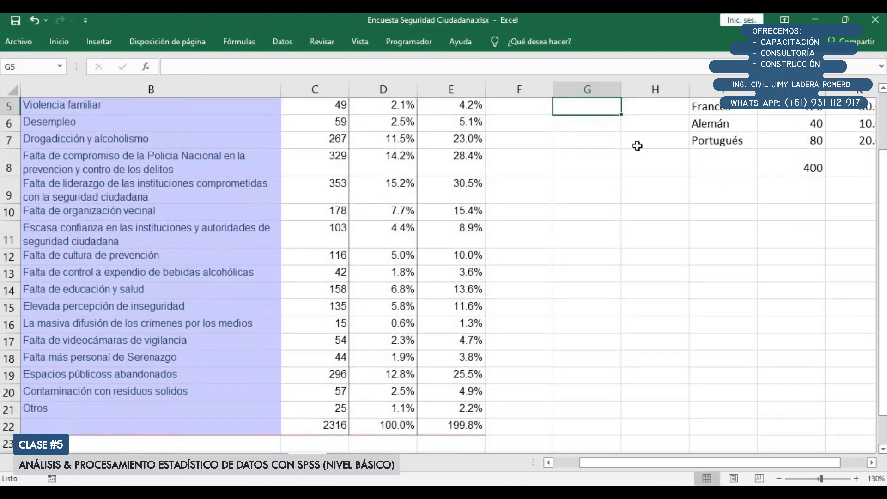
{"action": "scroll", "coordinate": [638, 146], "scroll_direction": "up", "scroll_amount": 1}
{"action": "left_click", "coordinate": [614, 154]}
{"action": "left_click_drag", "start_coordinate": [621, 158], "coordinate": [574, 404]}
{"action": "scroll", "coordinate": [574, 405], "scroll_direction": "up", "scroll_amount": 2}
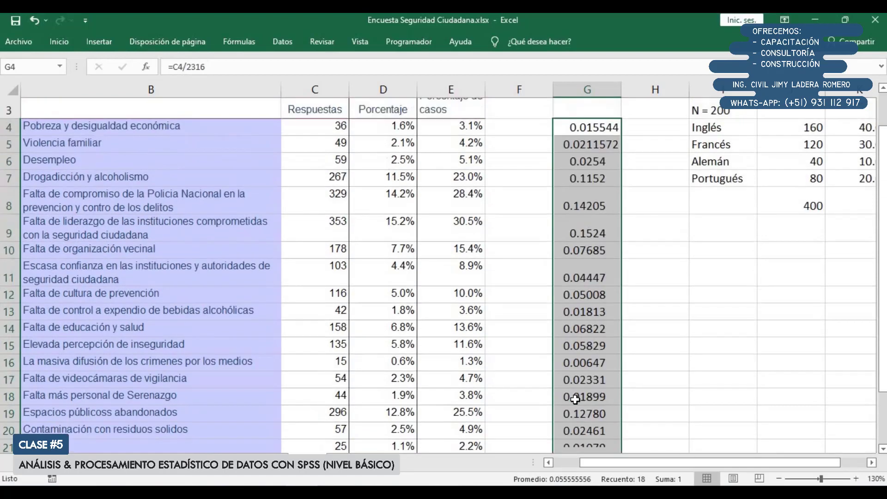
Format the calculated shares in G4:G21 as percentages with one decimal place
{"action": "left_click", "coordinate": [59, 41]}
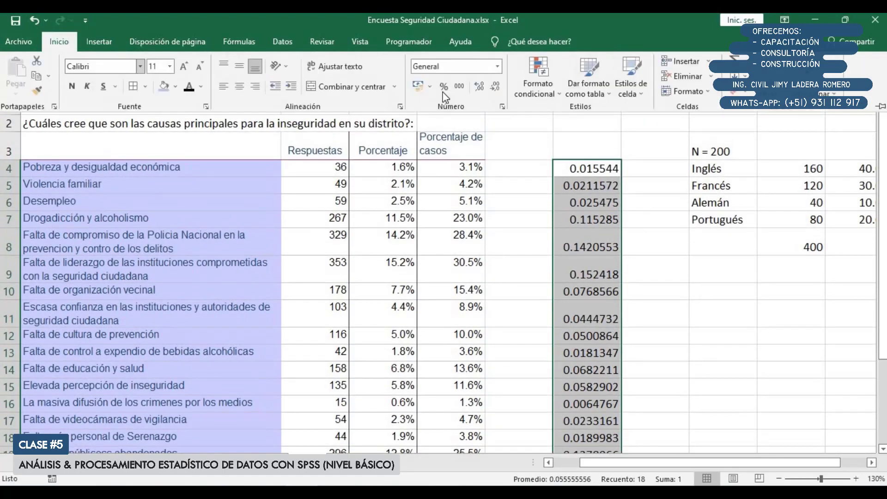
{"action": "left_click", "coordinate": [443, 86]}
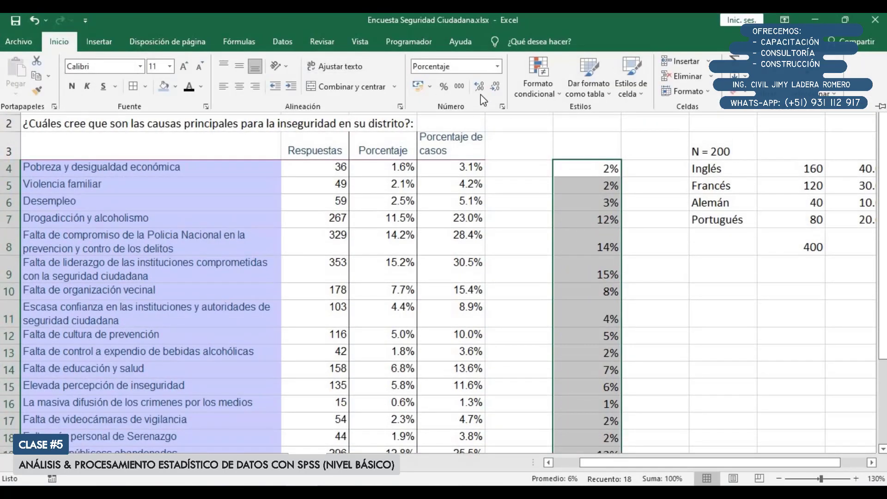
{"action": "left_click", "coordinate": [480, 87]}
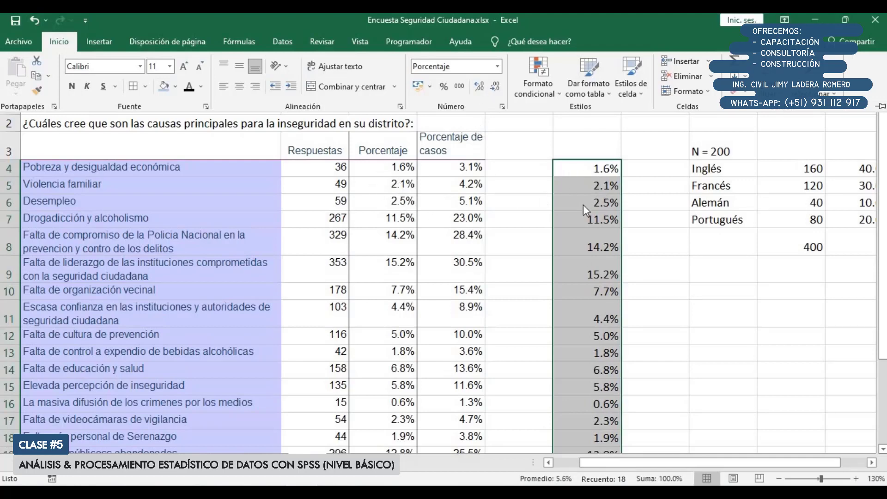
{"action": "key", "text": "ctrl+F1"}
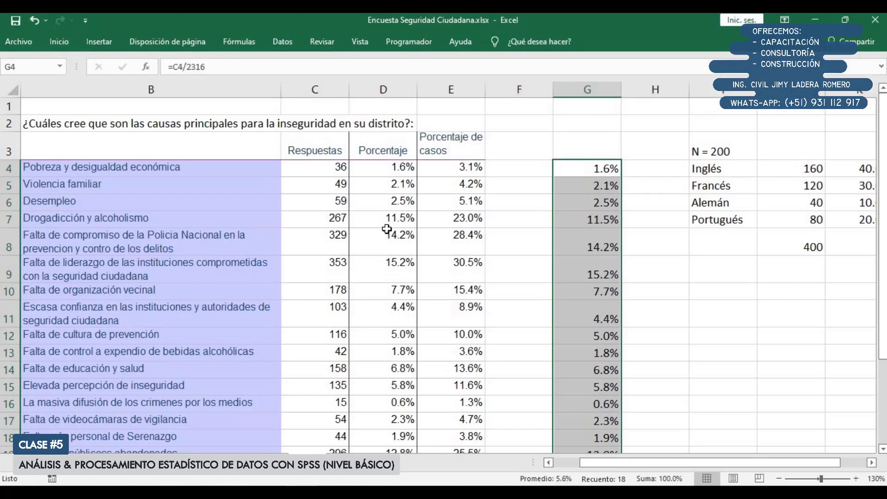
Clear the original percentages in the Porcentaje column, cells D4:D22
{"action": "scroll", "coordinate": [387, 229], "scroll_direction": "down", "scroll_amount": 3}
{"action": "scroll", "coordinate": [376, 293], "scroll_direction": "up", "scroll_amount": 2}
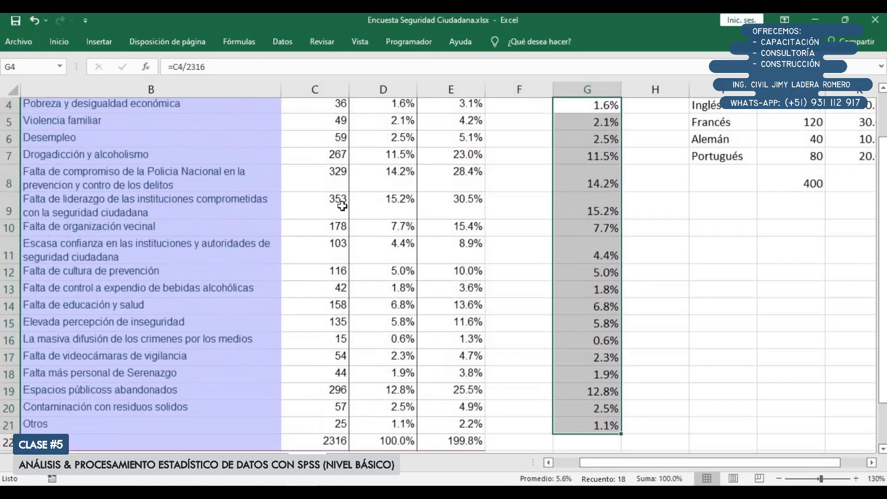
{"action": "scroll", "coordinate": [341, 291], "scroll_direction": "down", "scroll_amount": 1}
{"action": "scroll", "coordinate": [368, 249], "scroll_direction": "up", "scroll_amount": 2}
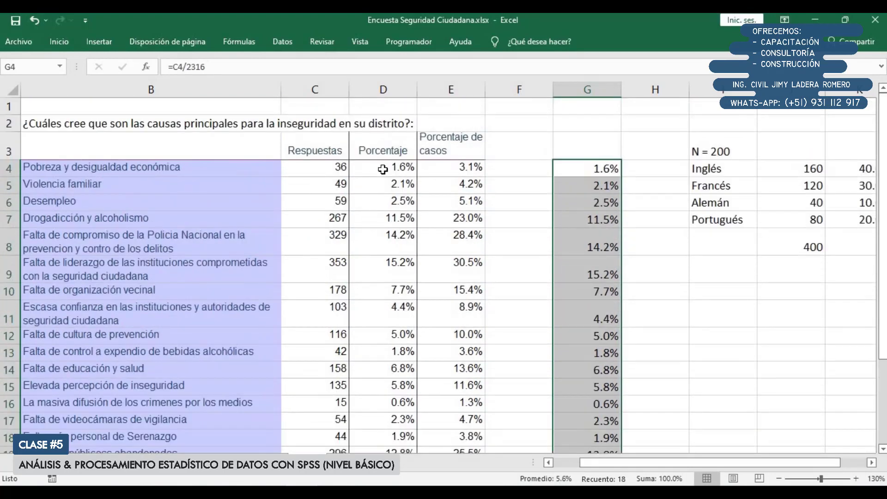
{"action": "left_click_drag", "start_coordinate": [383, 169], "coordinate": [390, 427]}
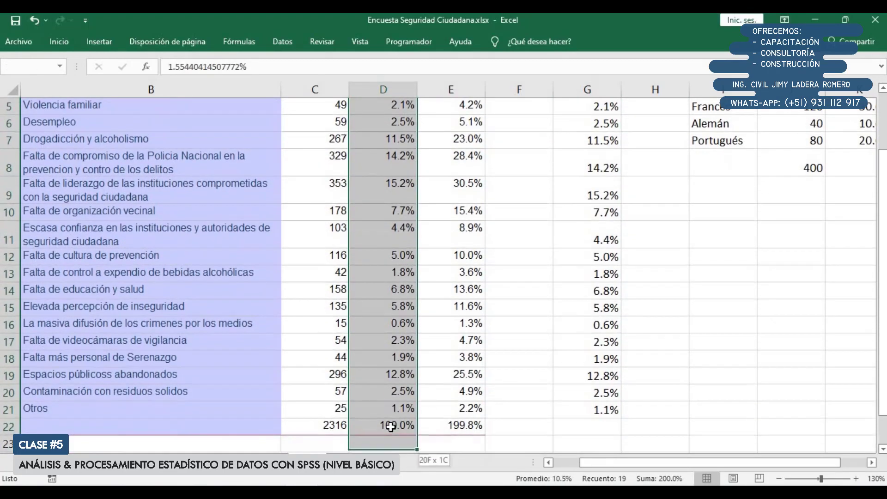
{"action": "key", "text": "Delete"}
Clear the remaining totals in C22:E22 below the causes table
{"action": "scroll", "coordinate": [390, 425], "scroll_direction": "up", "scroll_amount": 2}
{"action": "scroll", "coordinate": [332, 342], "scroll_direction": "down", "scroll_amount": 3}
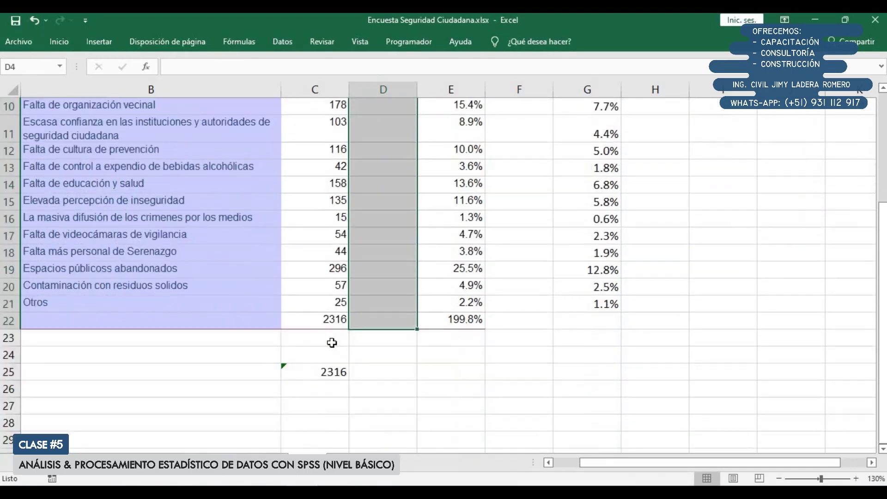
{"action": "left_click_drag", "start_coordinate": [301, 320], "coordinate": [457, 320]}
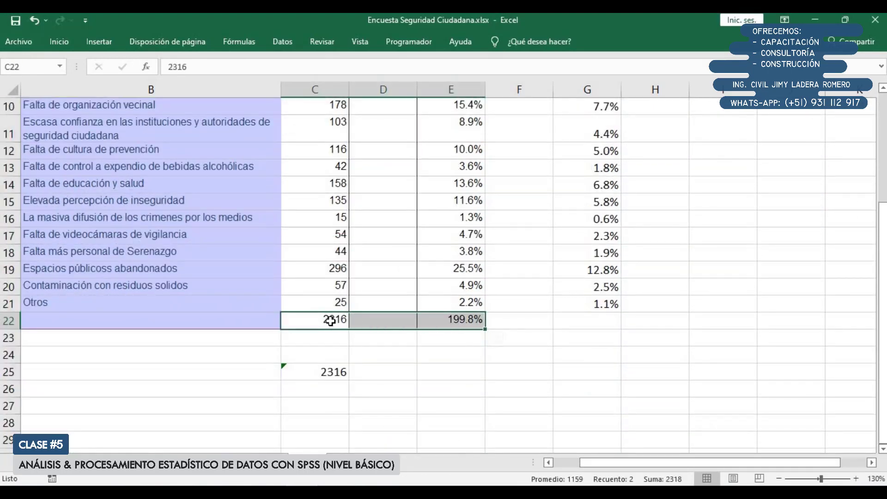
{"action": "key", "text": "Delete"}
Enter the formula =C4/1207 in D4 to compute the first cause's percentage over all cases
{"action": "scroll", "coordinate": [380, 336], "scroll_direction": "up", "scroll_amount": 3}
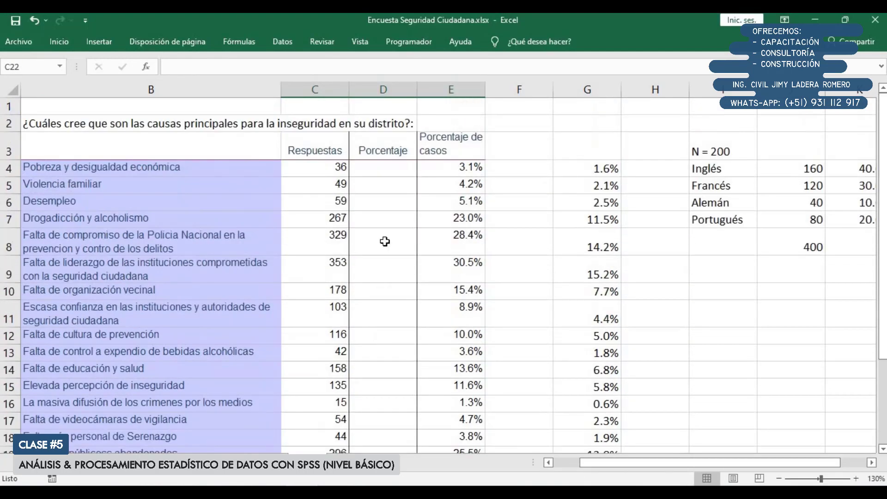
{"action": "left_click", "coordinate": [391, 168]}
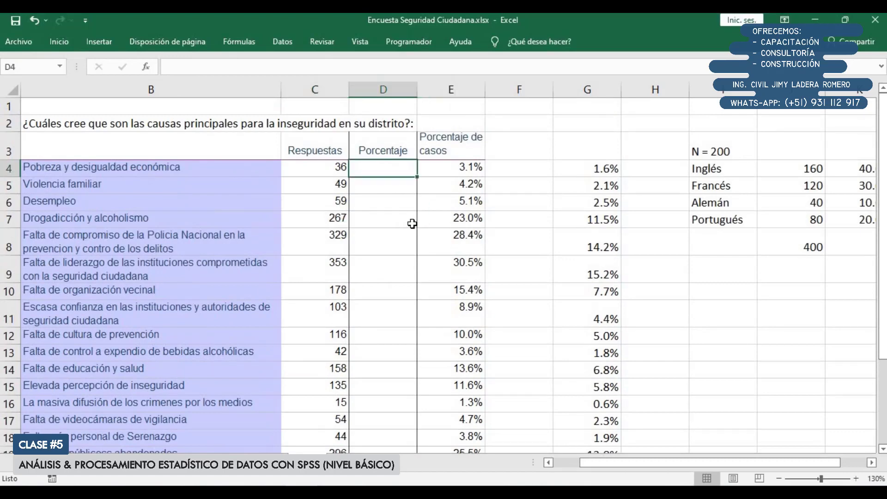
{"action": "type", "text": "="}
{"action": "key", "text": "Left"}
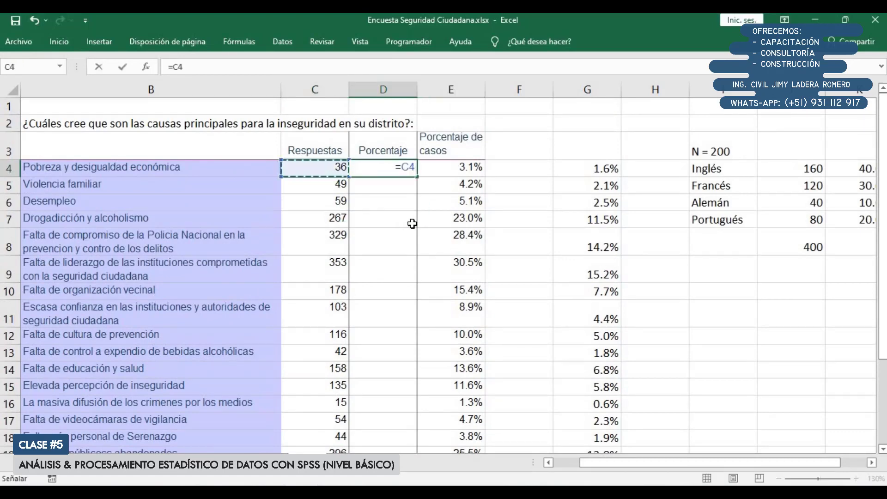
{"action": "type", "text": "/"}
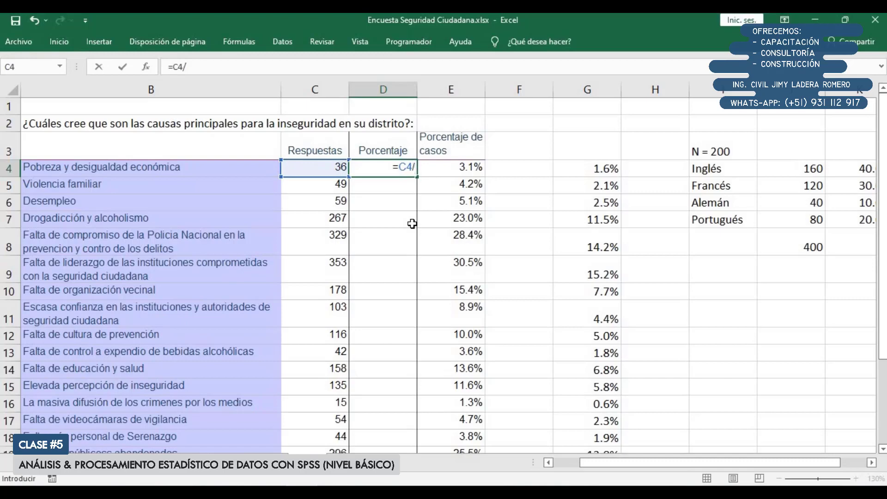
{"action": "type", "text": "1207"}
{"action": "key", "text": "Return"}
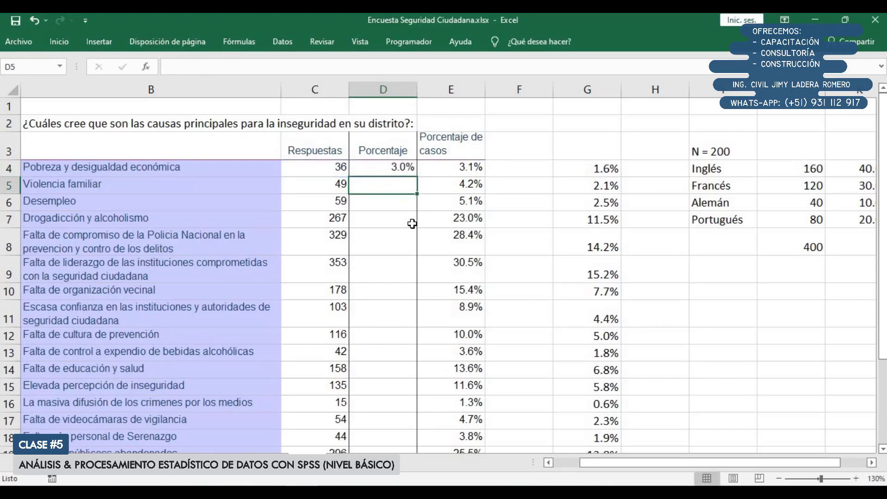
Copy the D4 formula down to D21, pasting only formulas so the table's formatting is kept
{"action": "left_click", "coordinate": [381, 168]}
{"action": "key", "text": "ctrl+c"}
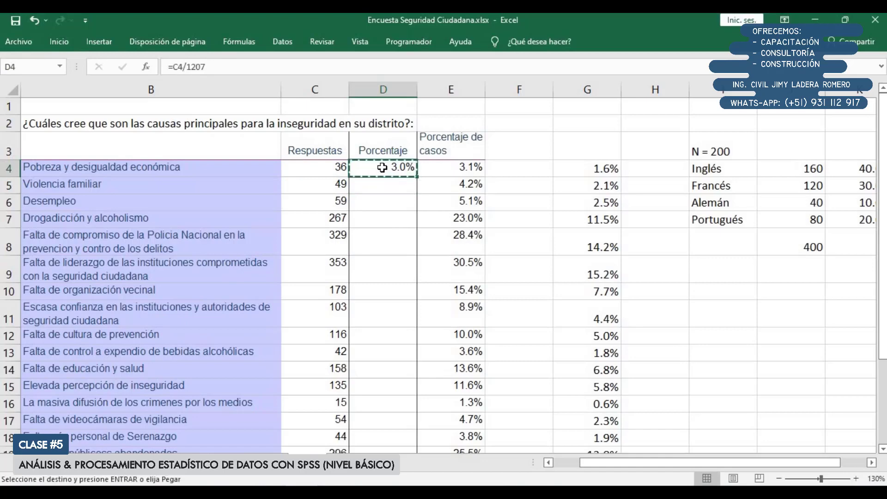
{"action": "left_click_drag", "start_coordinate": [382, 167], "coordinate": [383, 393]}
{"action": "left_click", "coordinate": [70, 44]}
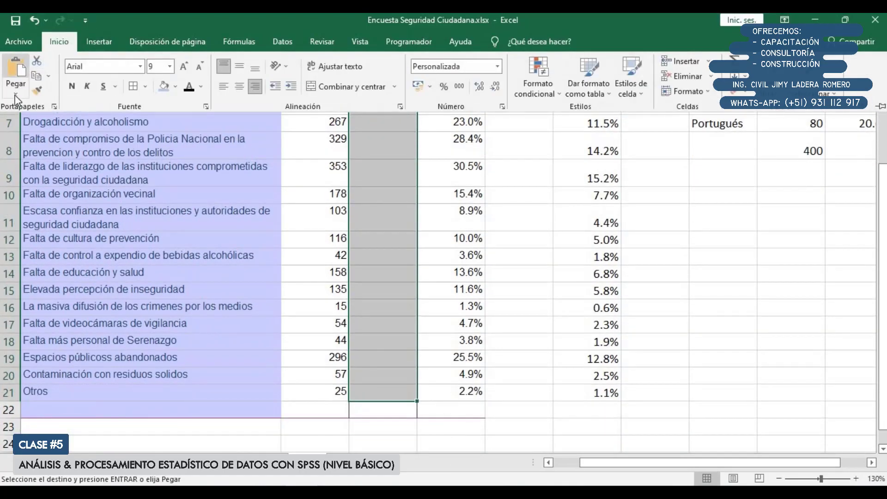
{"action": "left_click", "coordinate": [16, 94]}
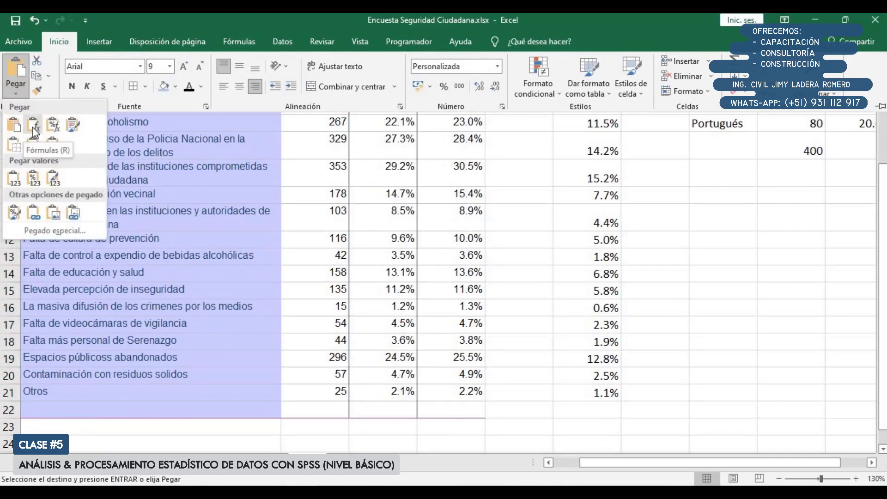
{"action": "left_click", "coordinate": [34, 124]}
{"action": "scroll", "coordinate": [388, 237], "scroll_direction": "up", "scroll_amount": 2}
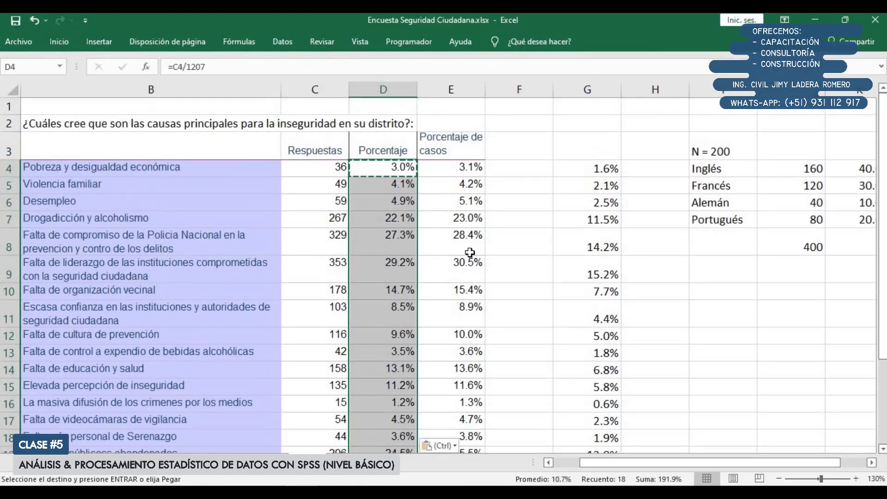
{"action": "key", "text": "Escape"}
Review the formulas in D4 and D5 to check which total divides the responses
{"action": "left_click", "coordinate": [401, 231]}
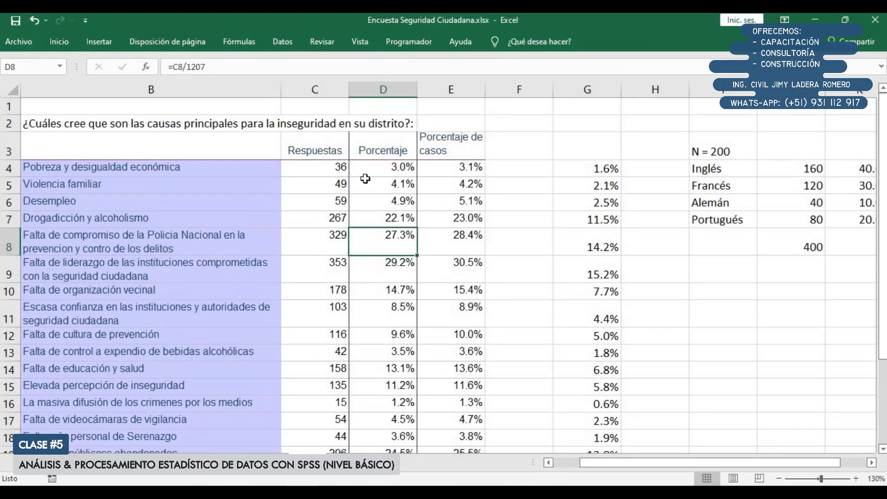
{"action": "double_click", "coordinate": [398, 169]}
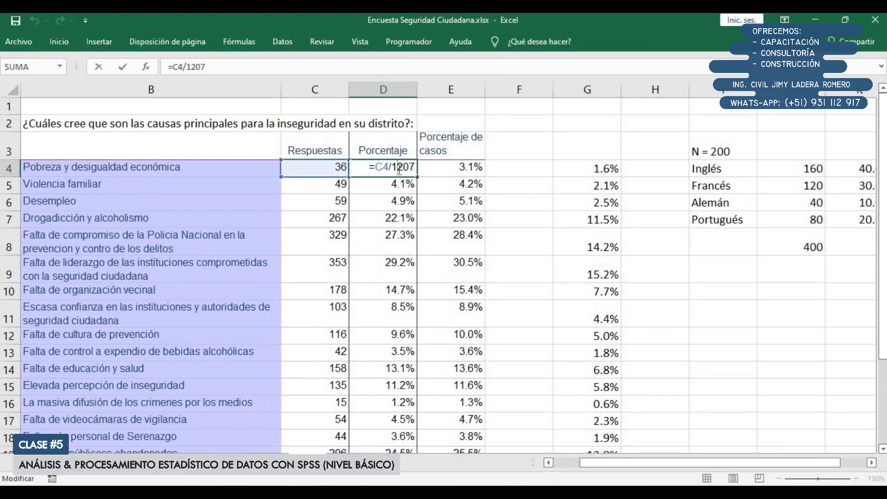
{"action": "key", "text": "Return"}
{"action": "double_click", "coordinate": [400, 185]}
{"action": "key", "text": "Return"}
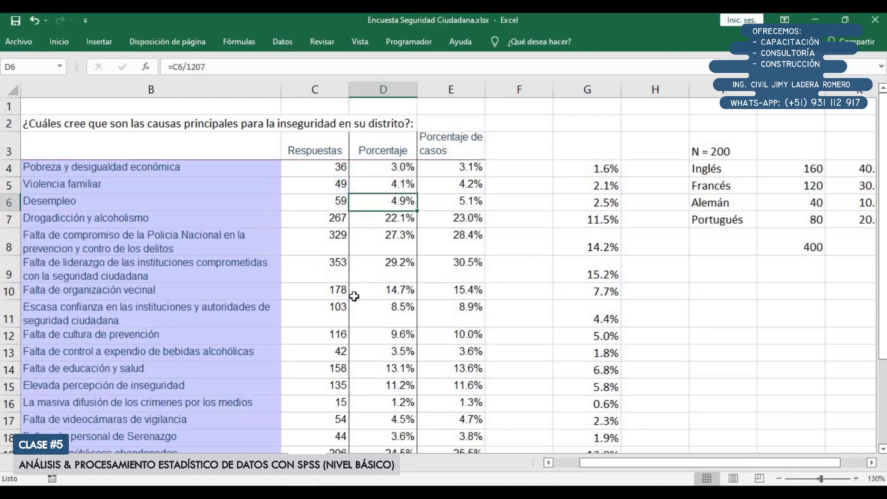
Compare the recalculated Porcentaje column with the Porcentaje de casos values for each cause
{"action": "scroll", "coordinate": [365, 293], "scroll_direction": "down", "scroll_amount": 1}
{"action": "left_click_drag", "start_coordinate": [586, 465], "coordinate": [560, 465]}
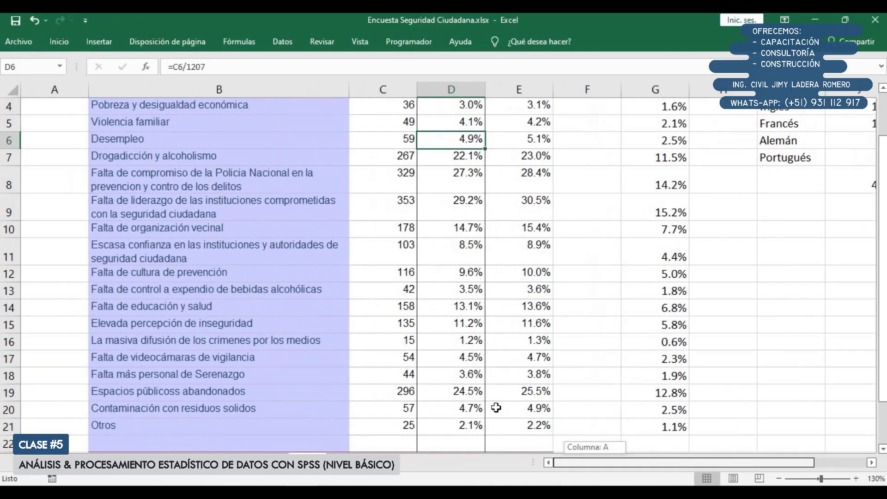
{"action": "scroll", "coordinate": [490, 407], "scroll_direction": "up", "scroll_amount": 1}
{"action": "scroll", "coordinate": [428, 356], "scroll_direction": "down", "scroll_amount": 1}
{"action": "scroll", "coordinate": [429, 355], "scroll_direction": "up", "scroll_amount": 1}
{"action": "scroll", "coordinate": [298, 217], "scroll_direction": "right", "scroll_amount": 1}
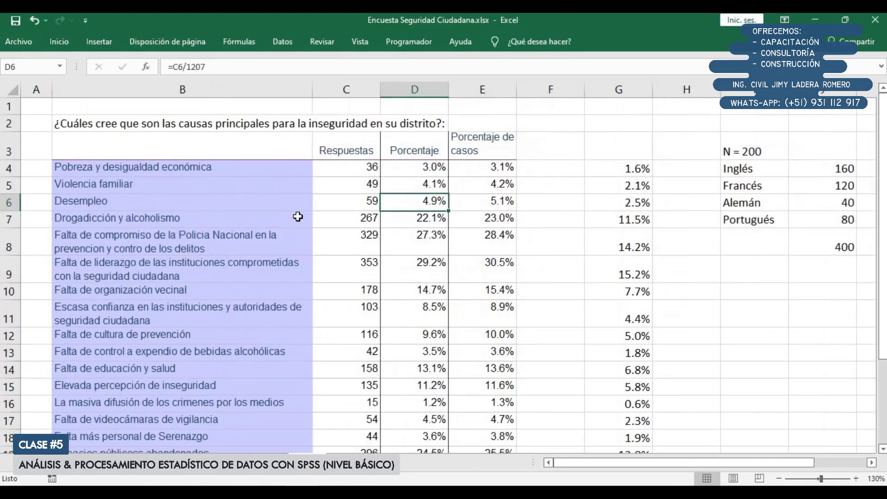
{"action": "scroll", "coordinate": [310, 226], "scroll_direction": "down", "scroll_amount": 1}
{"action": "scroll", "coordinate": [344, 245], "scroll_direction": "up", "scroll_amount": 1}
{"action": "scroll", "coordinate": [348, 246], "scroll_direction": "up", "scroll_amount": 1}
{"action": "left_click_drag", "start_coordinate": [479, 168], "coordinate": [483, 310]}
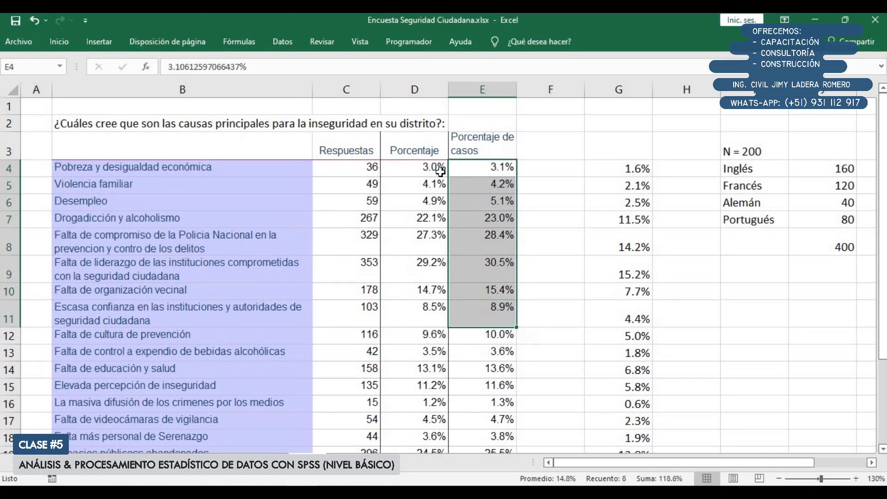
{"action": "left_click", "coordinate": [469, 184]}
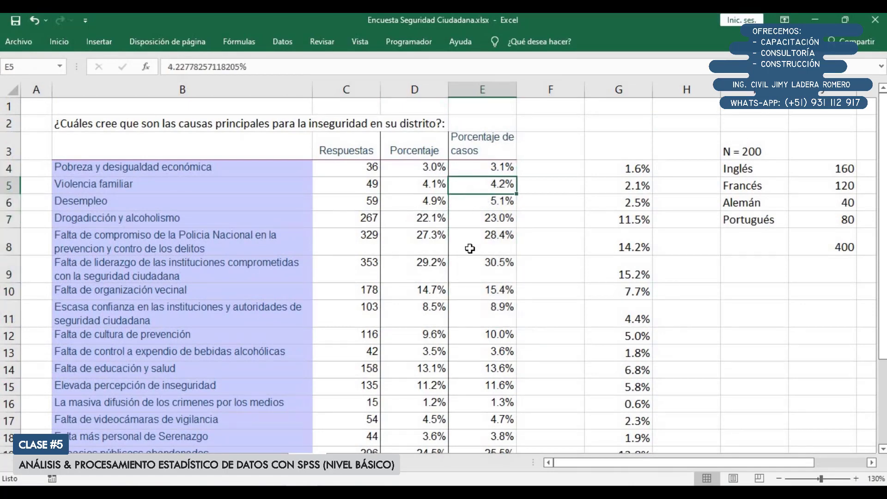
{"action": "scroll", "coordinate": [470, 242], "scroll_direction": "down", "scroll_amount": 4}
{"action": "scroll", "coordinate": [468, 251], "scroll_direction": "up", "scroll_amount": 1}
{"action": "left_click", "coordinate": [422, 350]}
{"action": "scroll", "coordinate": [432, 296], "scroll_direction": "up", "scroll_amount": 3}
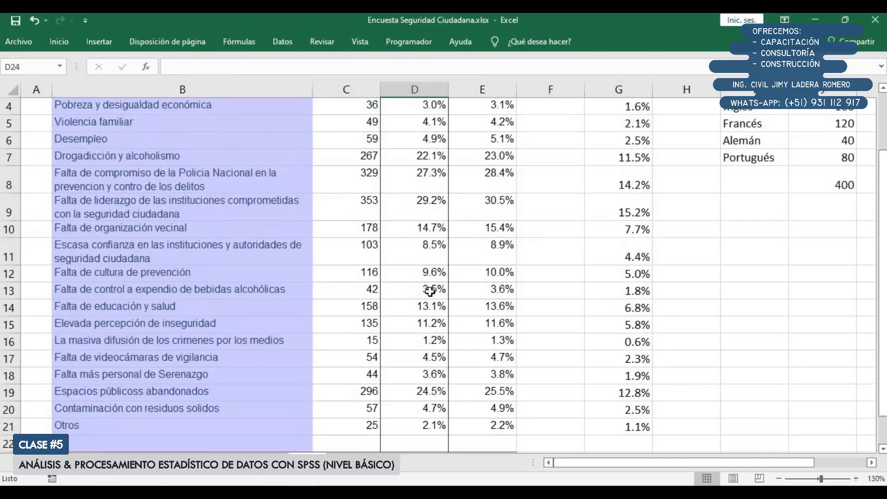
{"action": "scroll", "coordinate": [430, 300], "scroll_direction": "down", "scroll_amount": 2}
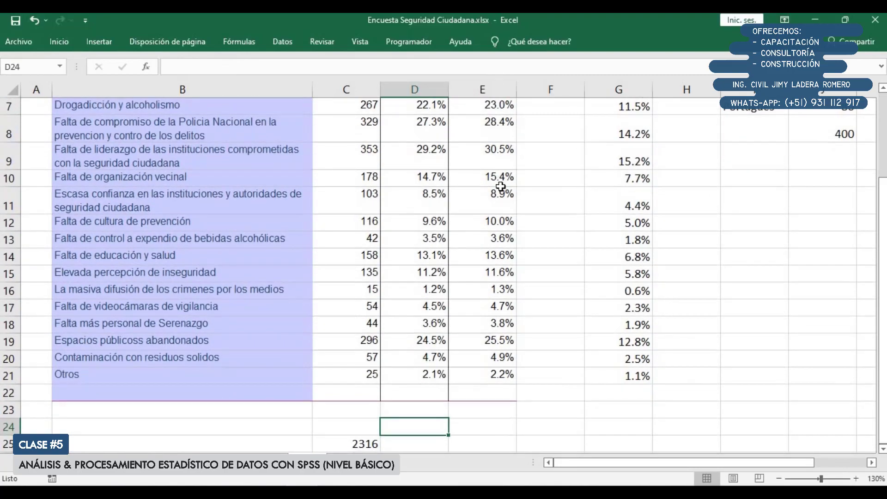
{"action": "scroll", "coordinate": [506, 196], "scroll_direction": "up", "scroll_amount": 2}
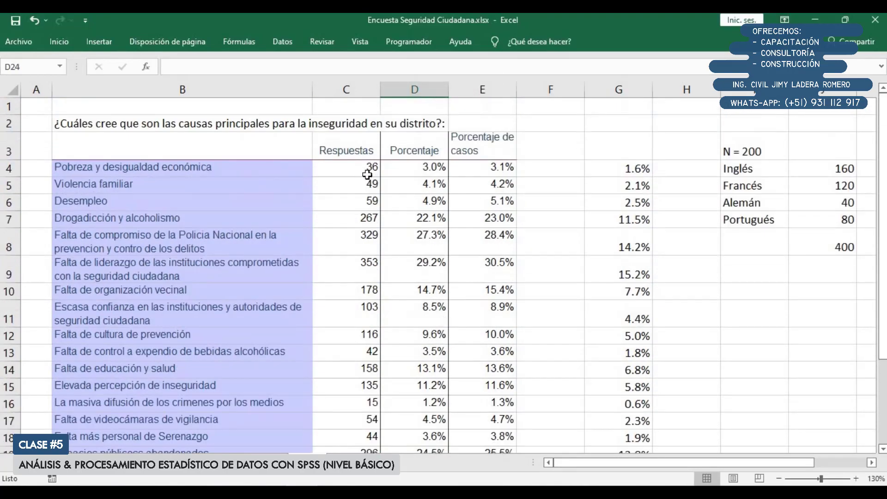
Delete the sum of responses in C25 below the table
{"action": "scroll", "coordinate": [369, 220], "scroll_direction": "down", "scroll_amount": 2}
{"action": "scroll", "coordinate": [370, 219], "scroll_direction": "down", "scroll_amount": 2}
{"action": "left_click", "coordinate": [349, 309]}
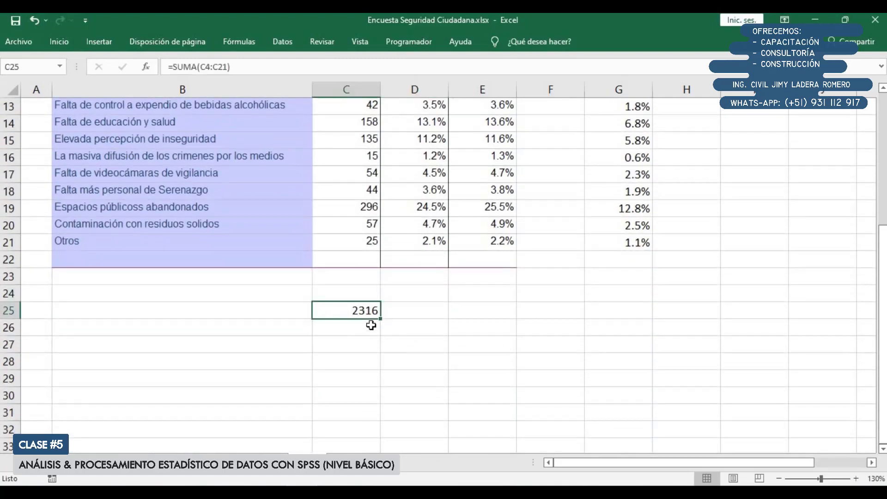
{"action": "key", "text": "Delete"}
Enter 1207 in D24 below the Porcentaje column as the total number of cases
{"action": "key", "text": "Up"}
{"action": "key", "text": "Right"}
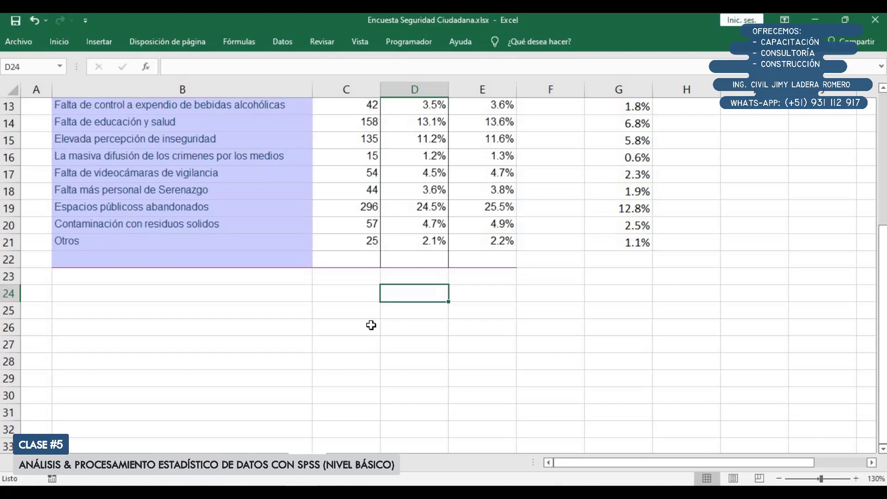
{"action": "type", "text": "1207"}
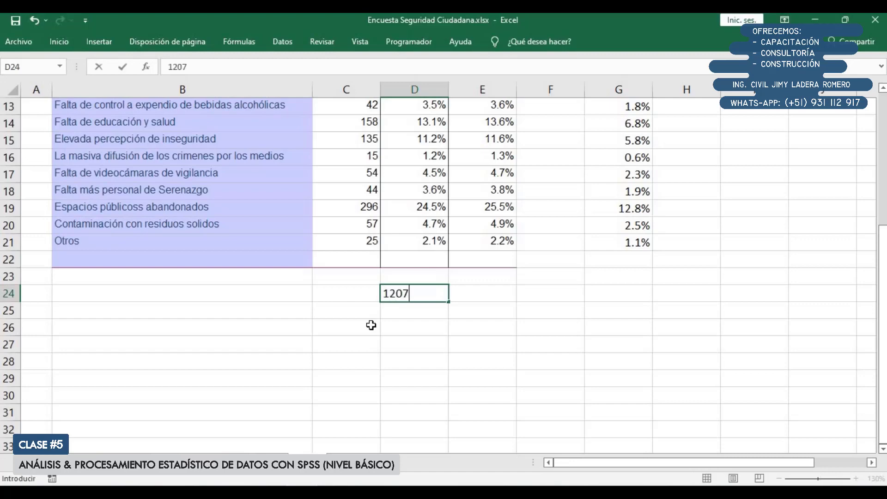
{"action": "key", "text": "Return"}
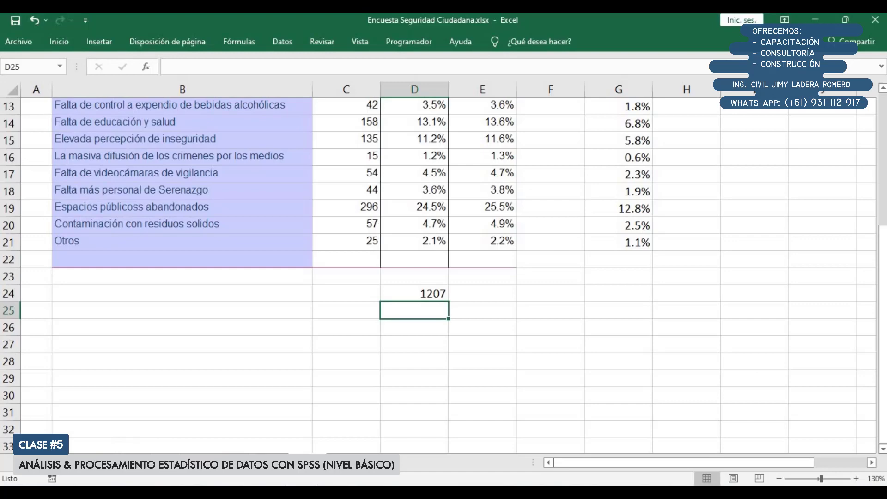
Switch to the SPSS Statistics output viewer and examine the valid, missing and total cases in the Resumen de caso table
{"action": "mouse_move", "coordinate": [269, 491]}
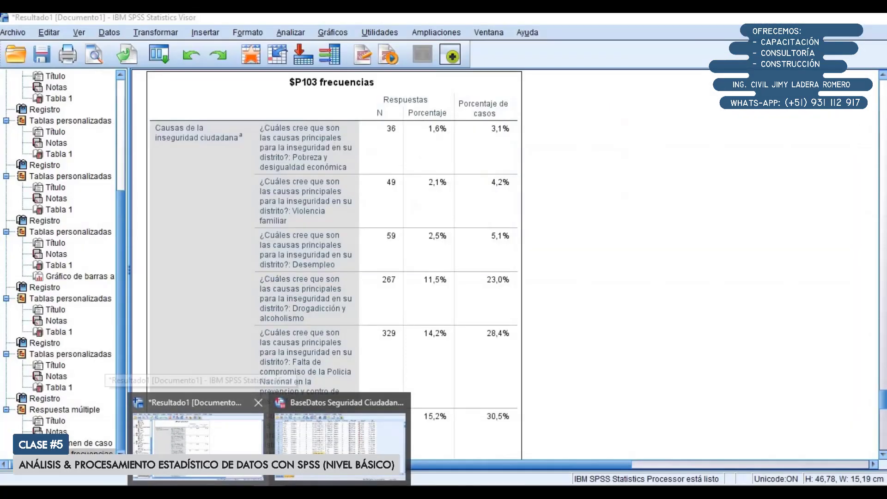
{"action": "left_click", "coordinate": [233, 449]}
{"action": "scroll", "coordinate": [341, 343], "scroll_direction": "up", "scroll_amount": 3}
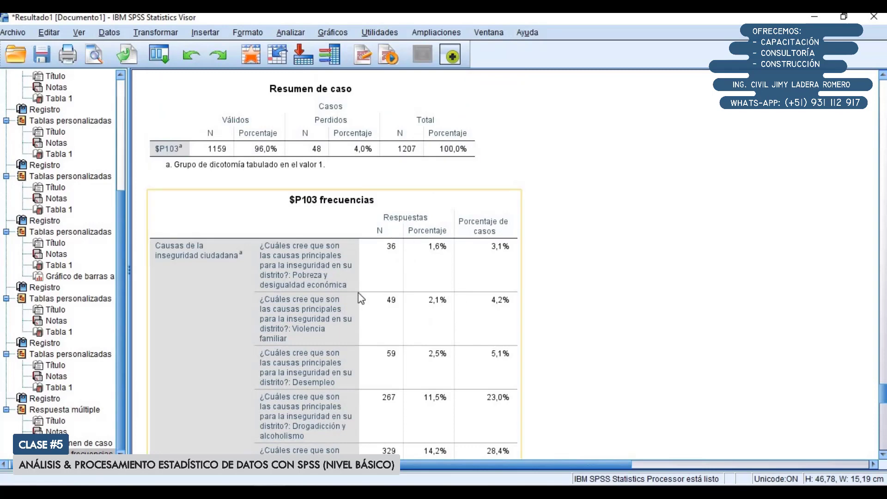
{"action": "left_click", "coordinate": [355, 151]}
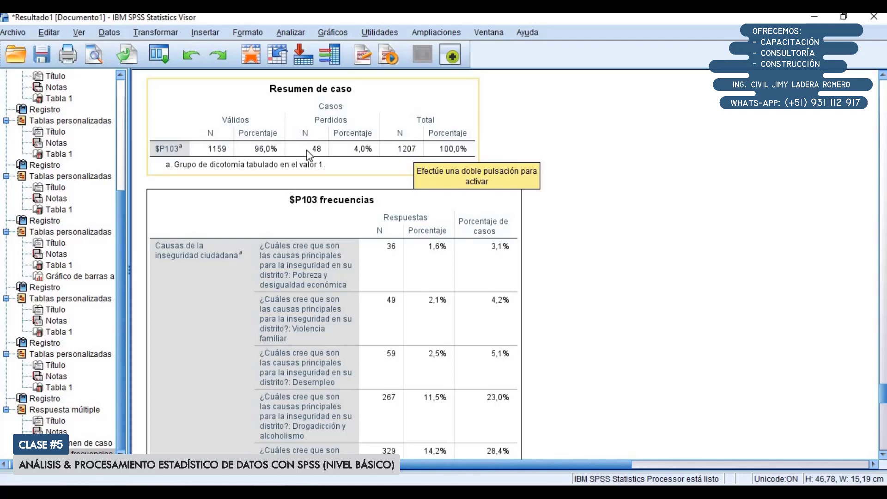
Switch to the SPSS Statistics data editor and display the P103 response columns for the first cases in the data view
{"action": "left_click", "coordinate": [269, 492]}
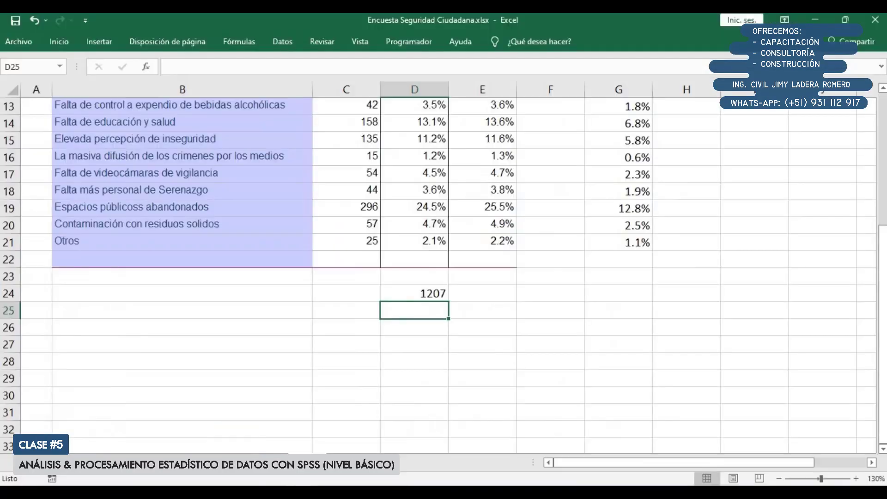
{"action": "scroll", "coordinate": [341, 388], "scroll_direction": "up", "scroll_amount": 4}
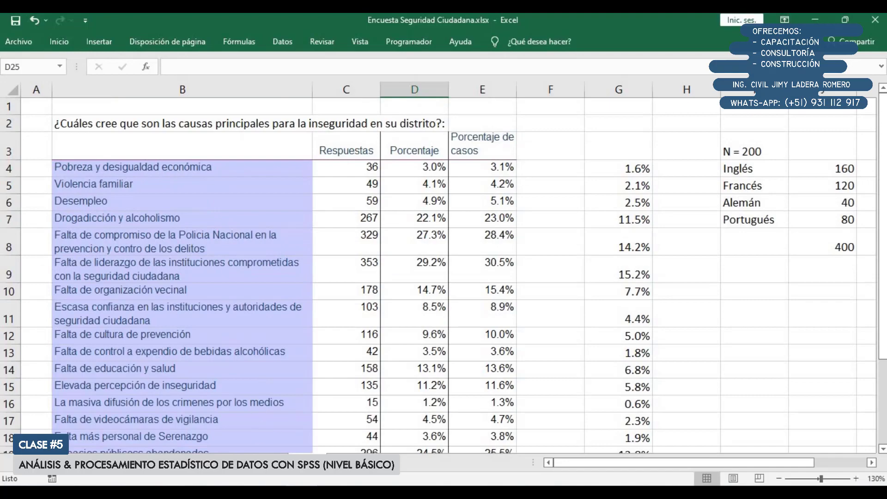
{"action": "left_click", "coordinate": [307, 450]}
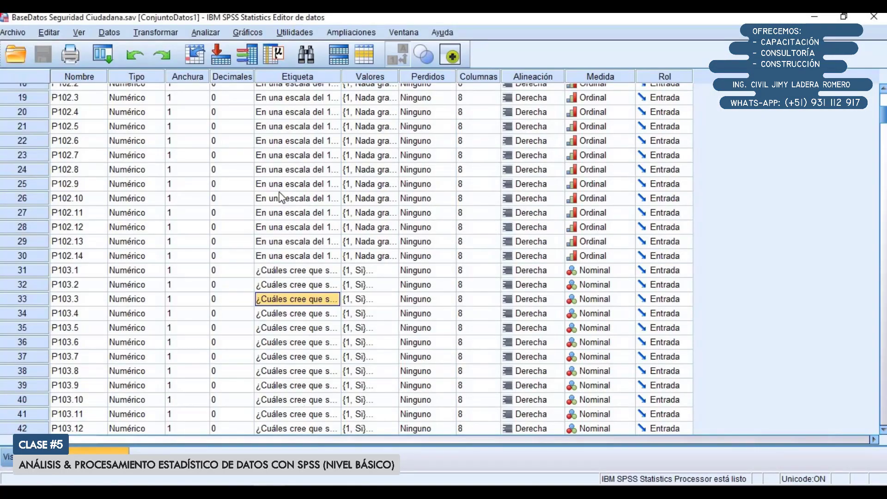
{"action": "scroll", "coordinate": [287, 262], "scroll_direction": "up", "scroll_amount": 2}
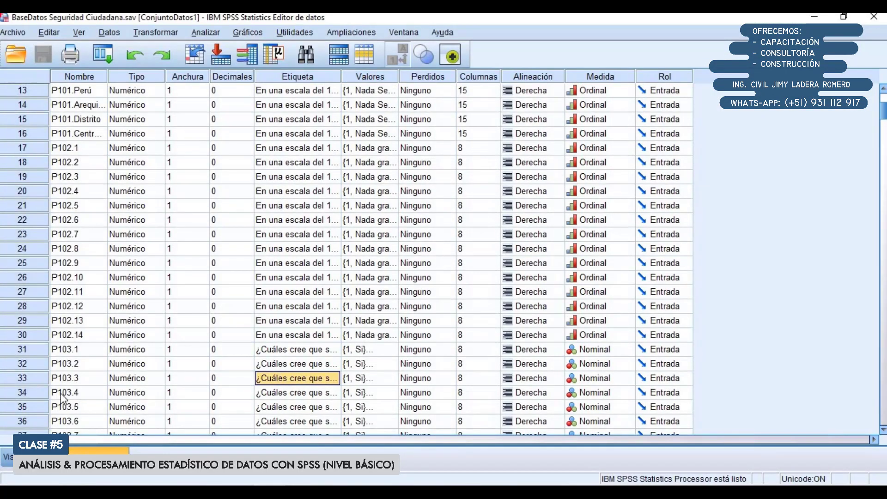
{"action": "left_click", "coordinate": [29, 462]}
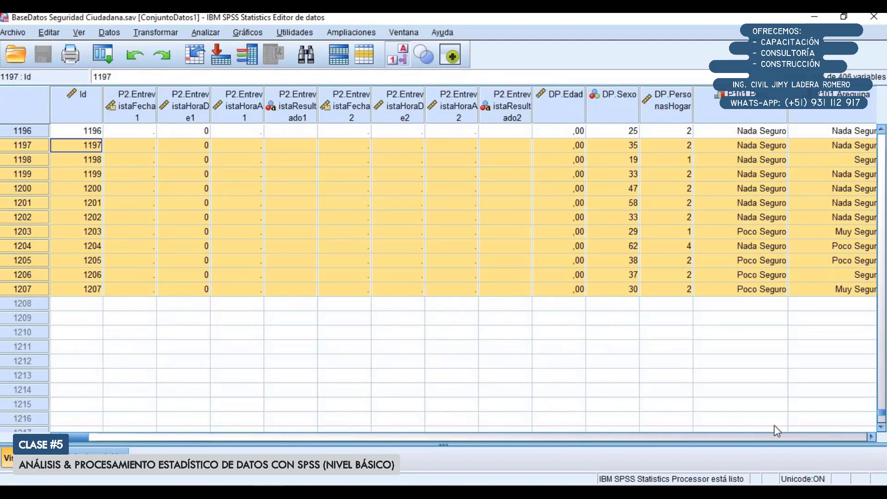
{"action": "left_click_drag", "start_coordinate": [883, 415], "coordinate": [867, 116]}
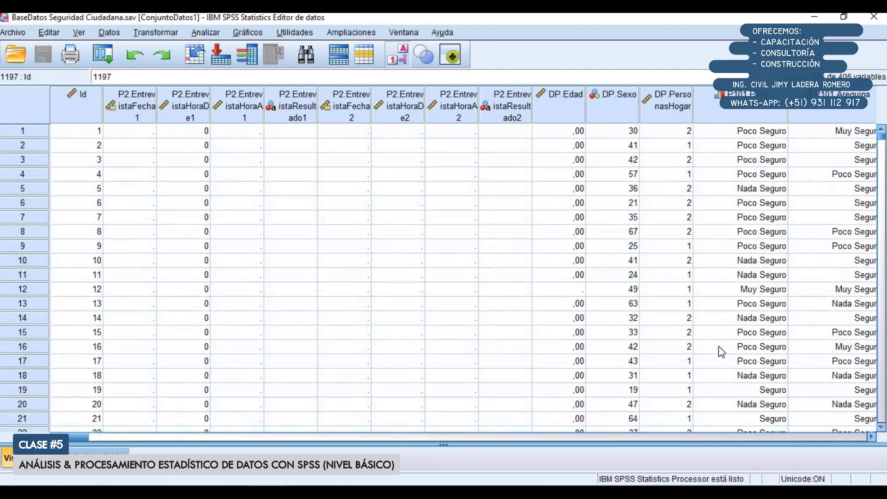
{"action": "scroll", "coordinate": [228, 263], "scroll_direction": "down", "scroll_amount": 4}
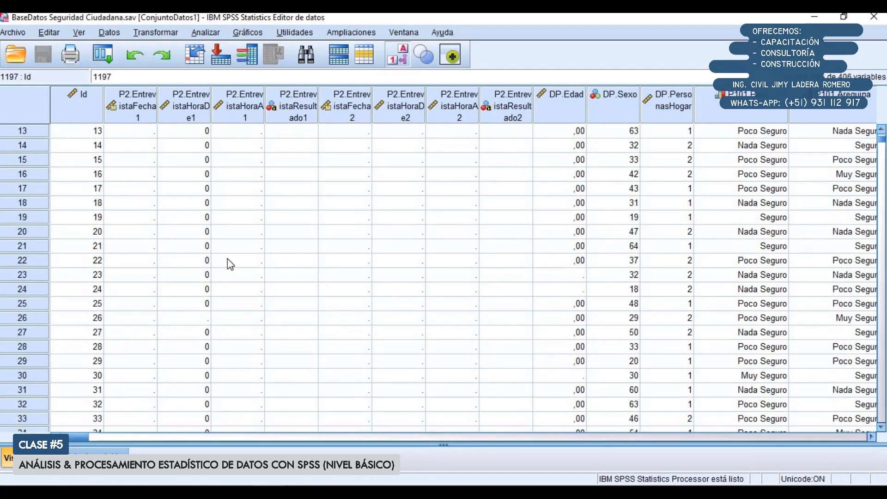
{"action": "scroll", "coordinate": [229, 263], "scroll_direction": "up", "scroll_amount": 4}
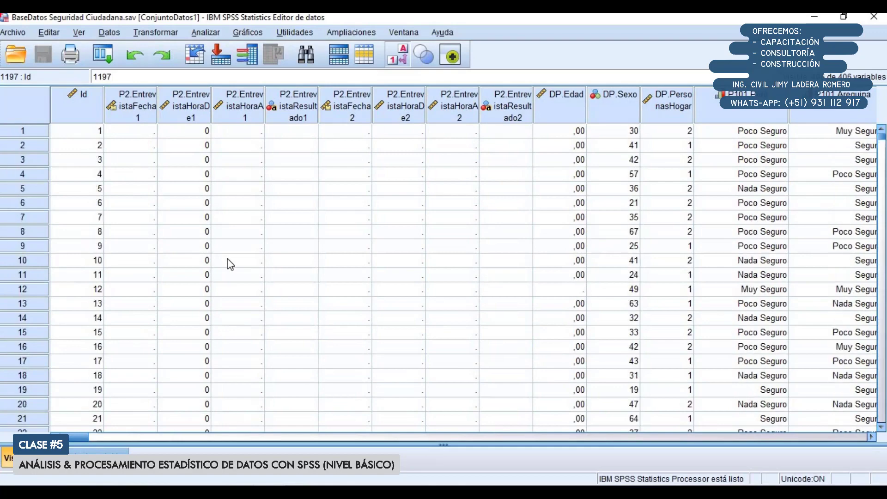
{"action": "left_click", "coordinate": [107, 437]}
{"action": "left_click_drag", "start_coordinate": [101, 435], "coordinate": [137, 433]}
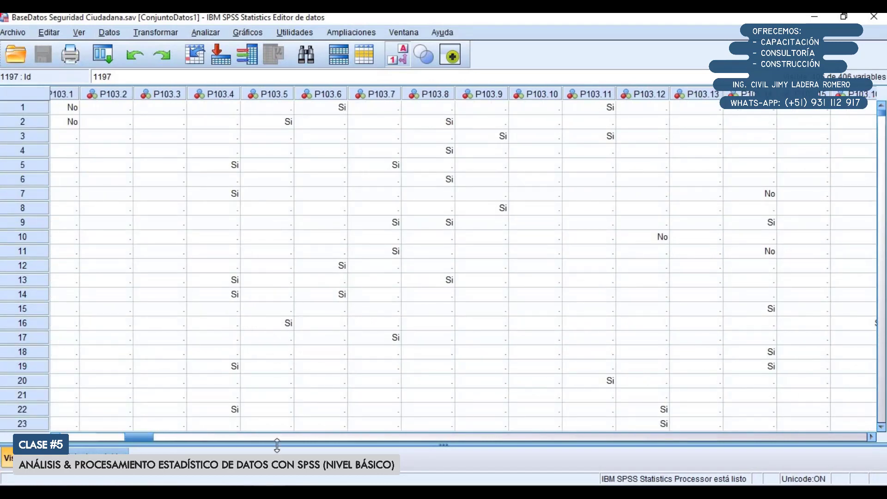
{"action": "left_click", "coordinate": [55, 437]}
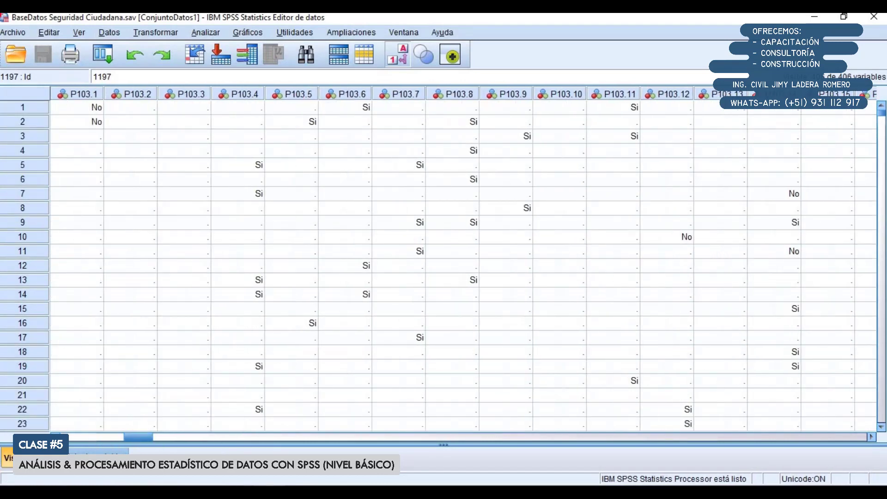
{"action": "left_click", "coordinate": [55, 438]}
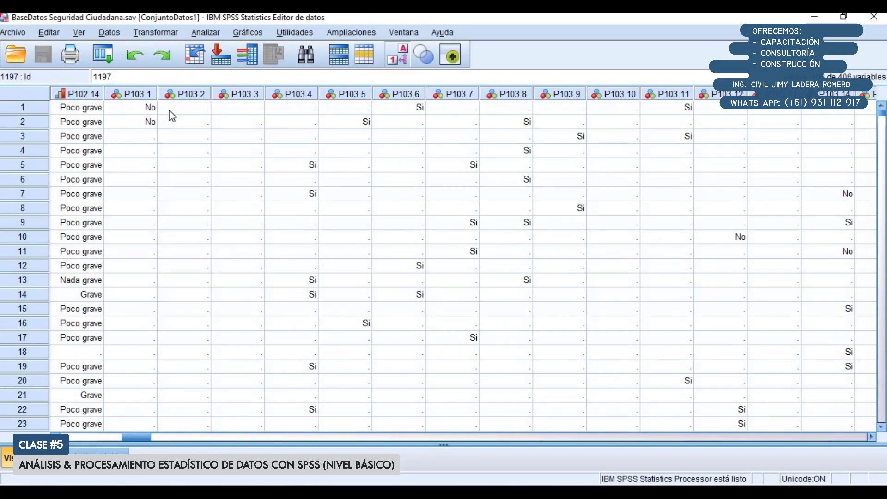
Examine the empty and answered P103 cells of the first cases, highlighting P103.2 to P103.5 of case 1
{"action": "left_click", "coordinate": [185, 108]}
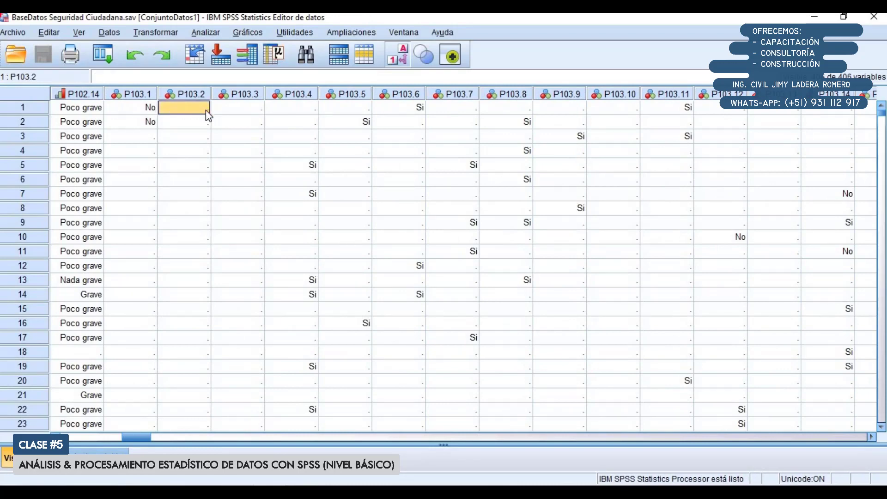
{"action": "left_click", "coordinate": [206, 110]}
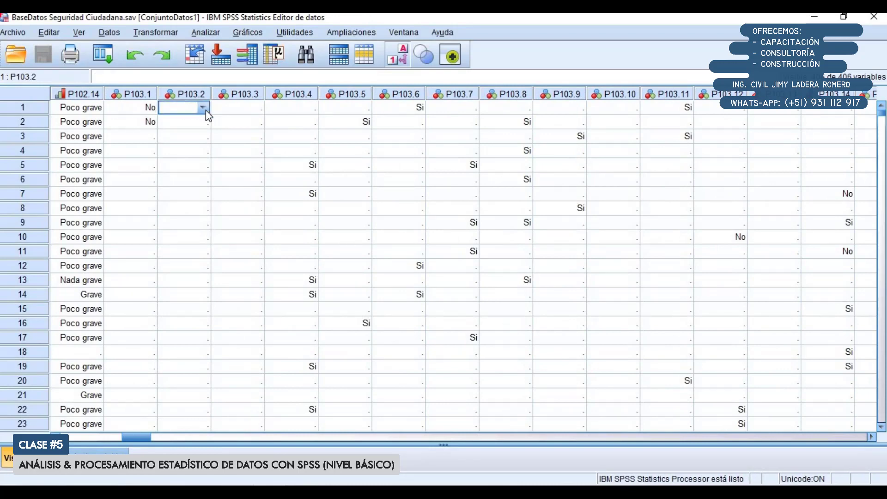
{"action": "left_click", "coordinate": [206, 110]}
{"action": "left_click", "coordinate": [224, 109]}
{"action": "left_click_drag", "start_coordinate": [174, 106], "coordinate": [525, 123]}
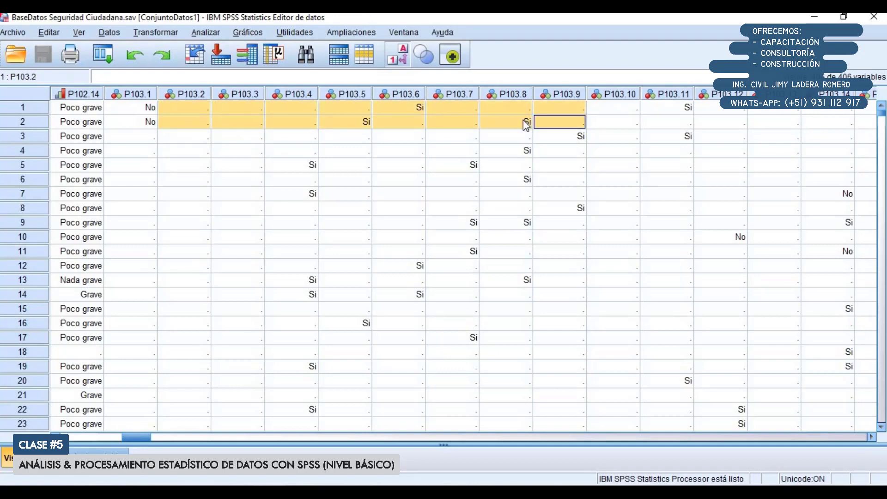
{"action": "left_click", "coordinate": [446, 125]}
{"action": "left_click_drag", "start_coordinate": [184, 107], "coordinate": [355, 105]}
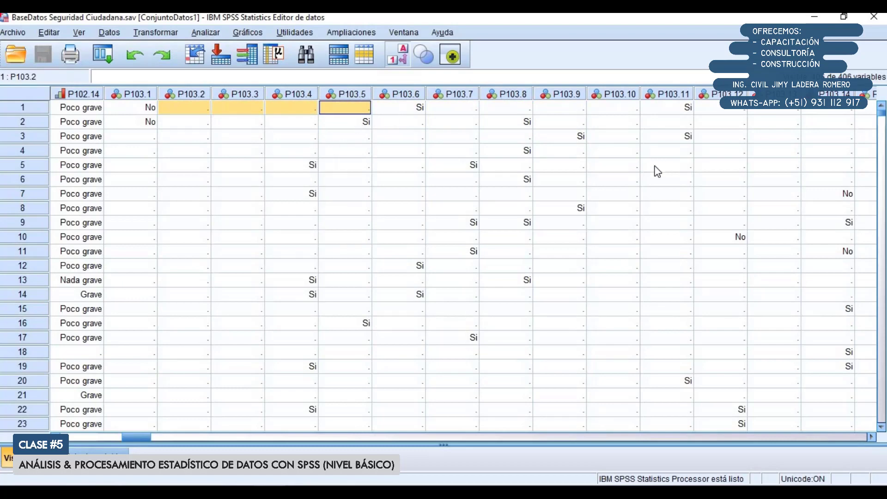
{"action": "scroll", "coordinate": [713, 208], "scroll_direction": "down", "scroll_amount": 1}
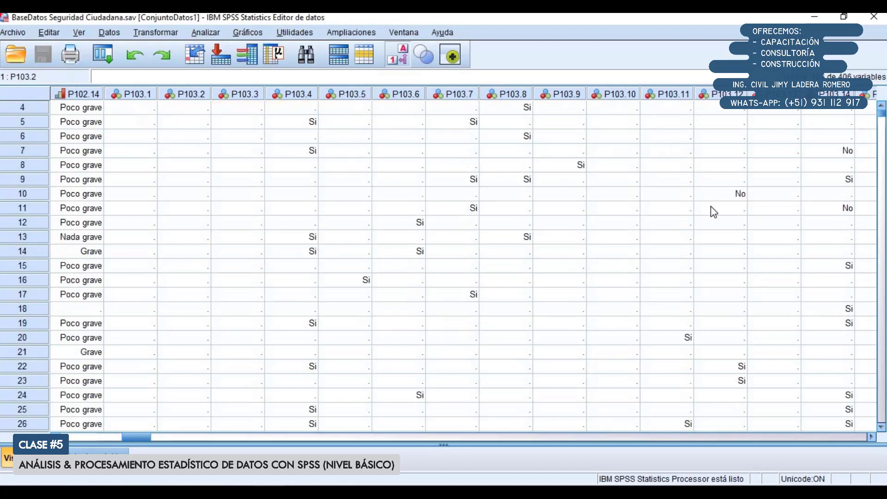
{"action": "scroll", "coordinate": [708, 213], "scroll_direction": "up", "scroll_amount": 1}
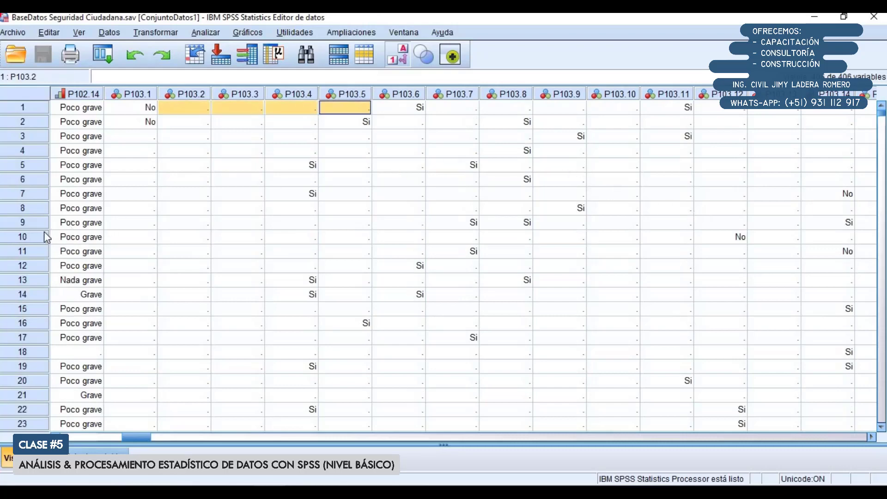
Highlight the answers of case 10 from P103.1 to P103.14 and inspect the remaining P103 columns up to P103.18
{"action": "left_click_drag", "start_coordinate": [132, 237], "coordinate": [347, 236]}
{"action": "left_click_drag", "start_coordinate": [535, 232], "coordinate": [818, 241]}
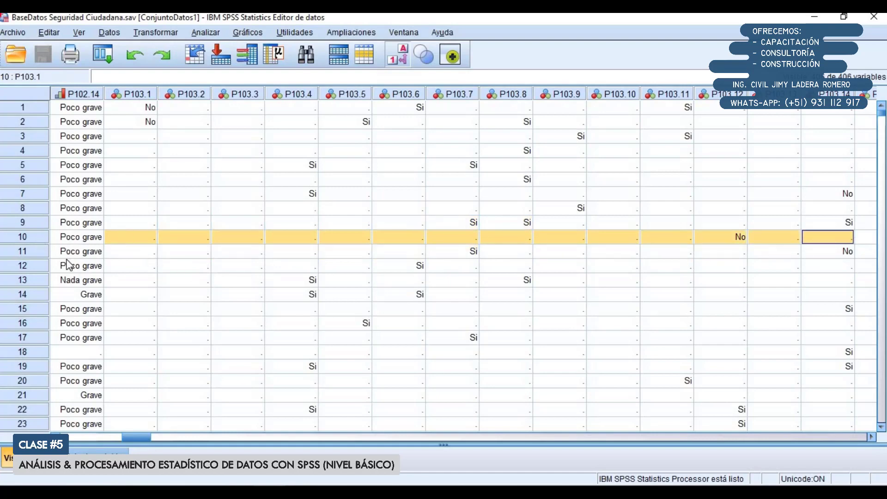
{"action": "left_click", "coordinate": [873, 437]}
{"action": "left_click", "coordinate": [873, 437]}
{"action": "left_click", "coordinate": [873, 437]}
{"action": "left_click", "coordinate": [872, 438]}
{"action": "left_click", "coordinate": [871, 436]}
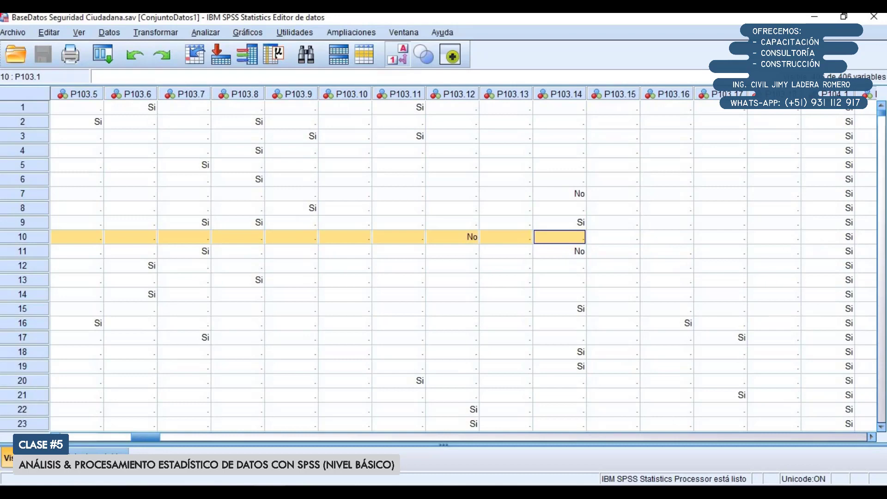
Go over case 10 again from P103.1 onward, ending with P103.11 to P103.18 highlighted
{"action": "left_click", "coordinate": [55, 437]}
{"action": "left_click", "coordinate": [55, 437]}
{"action": "left_click", "coordinate": [55, 438]}
{"action": "left_click", "coordinate": [55, 437]}
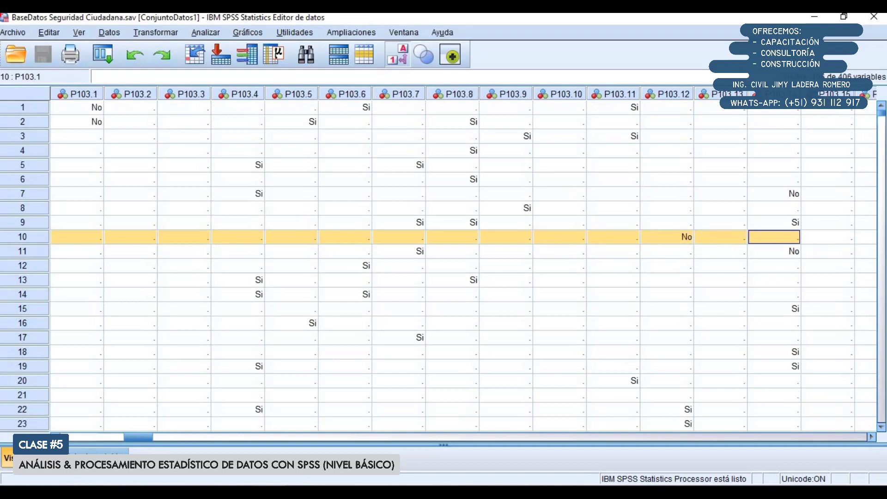
{"action": "left_click", "coordinate": [55, 438]}
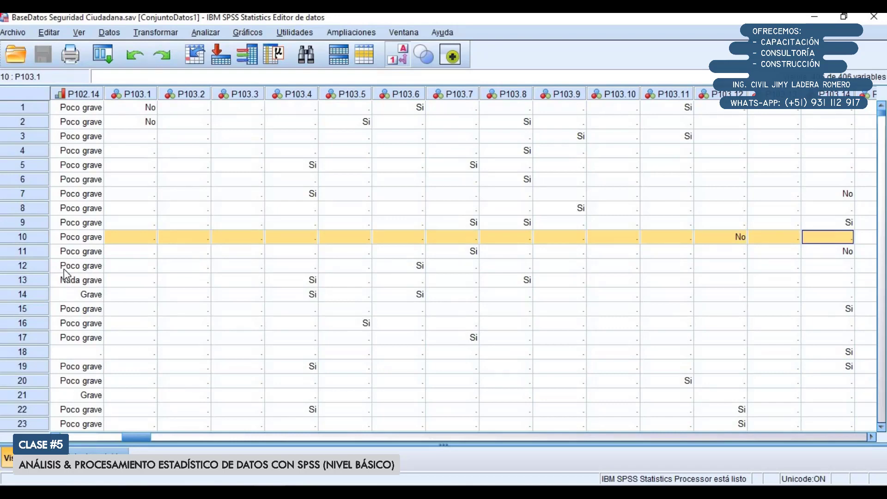
{"action": "double_click", "coordinate": [132, 236]}
{"action": "left_click_drag", "start_coordinate": [127, 236], "coordinate": [858, 235]}
{"action": "left_click", "coordinate": [871, 437]}
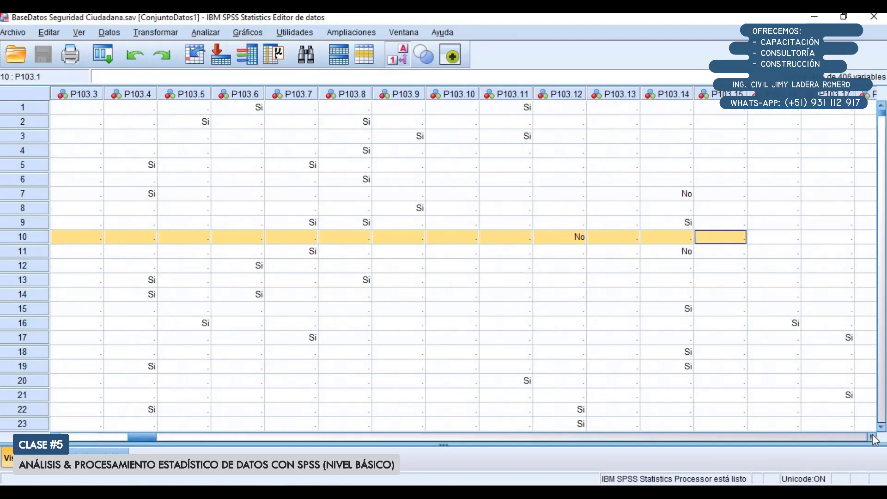
{"action": "left_click_drag", "start_coordinate": [733, 243], "coordinate": [322, 239]}
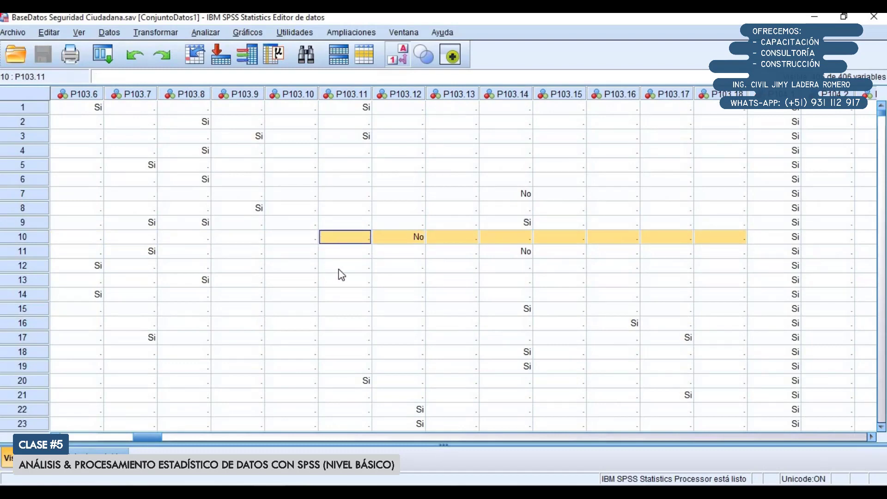
Switch to the SPSS Statistics output viewer and examine the valid cases in the Resumen de caso table
{"action": "left_click", "coordinate": [270, 492]}
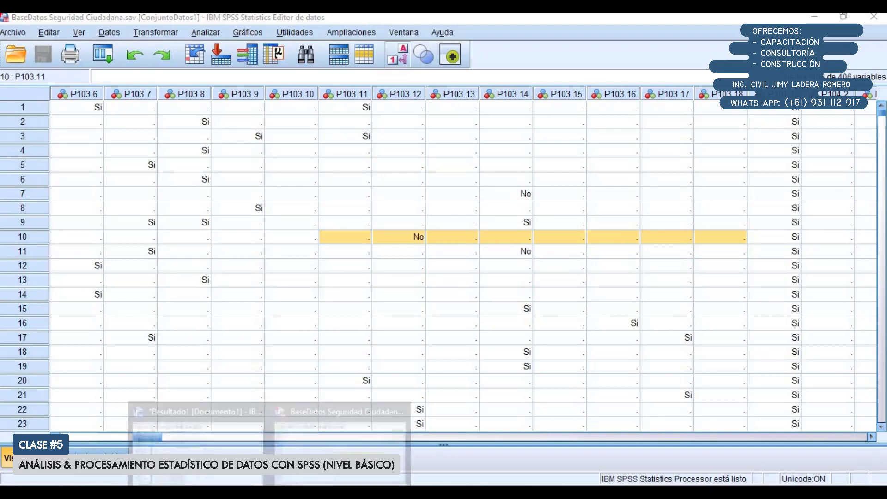
{"action": "left_click", "coordinate": [330, 453]}
{"action": "left_click", "coordinate": [269, 492]}
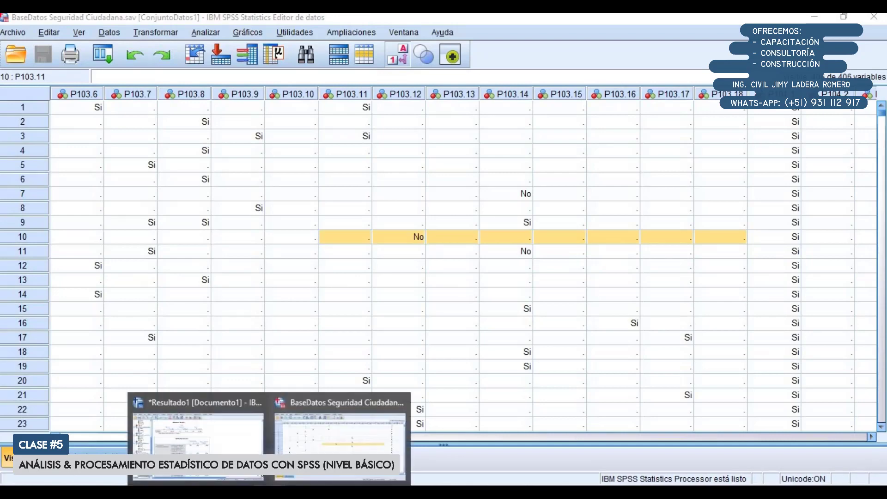
{"action": "left_click", "coordinate": [199, 428]}
{"action": "scroll", "coordinate": [286, 303], "scroll_direction": "up", "scroll_amount": 3}
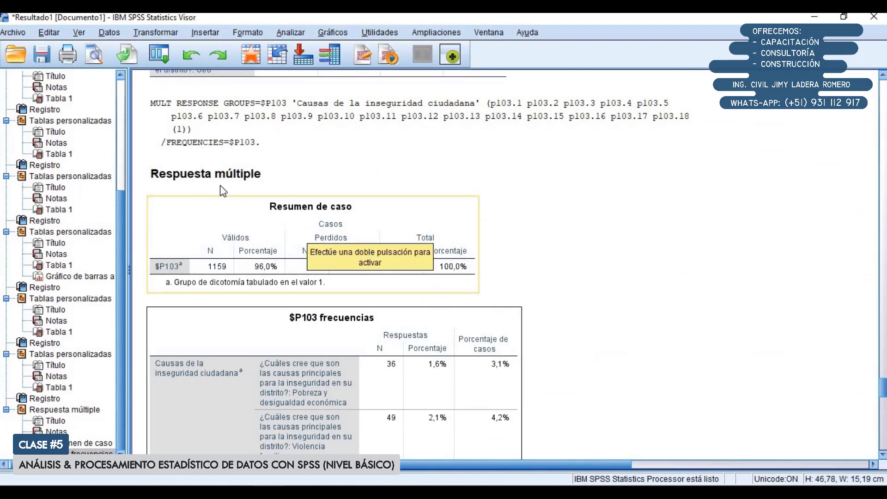
{"action": "left_click", "coordinate": [241, 208]}
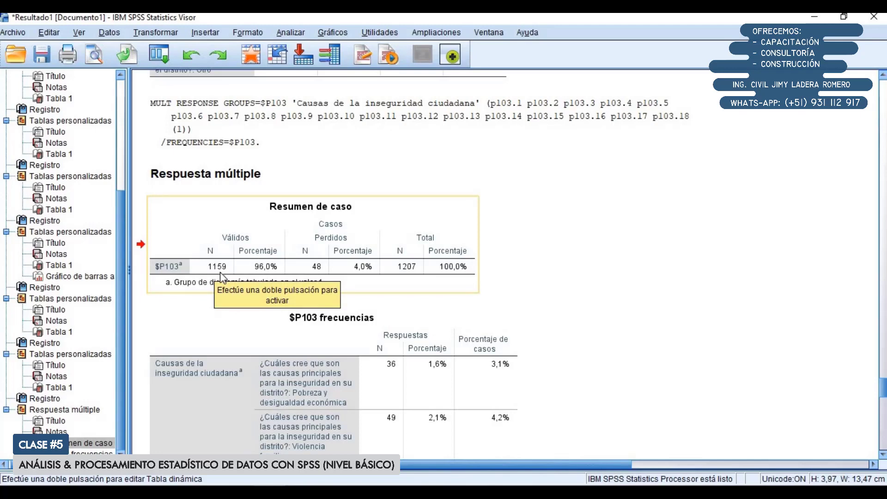
Switch to Excel and review the alternatives of question 103 on the questionnaire sheet
{"action": "left_click", "coordinate": [309, 493]}
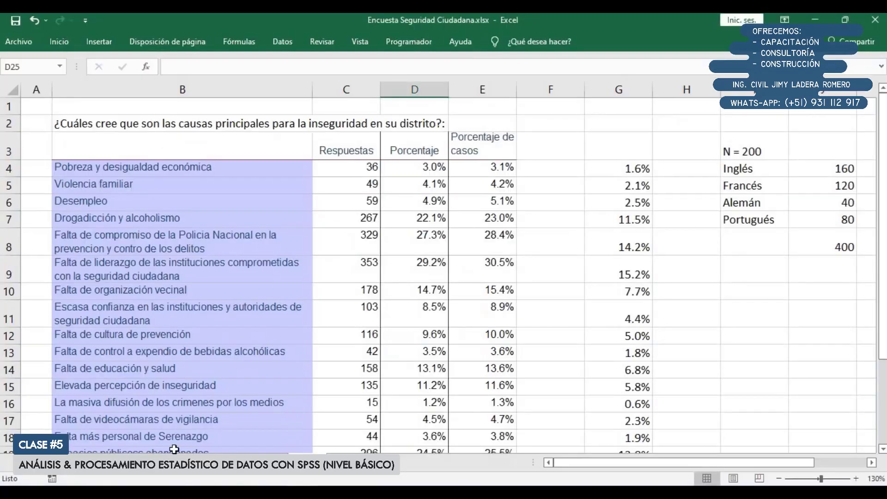
{"action": "left_click", "coordinate": [103, 464]}
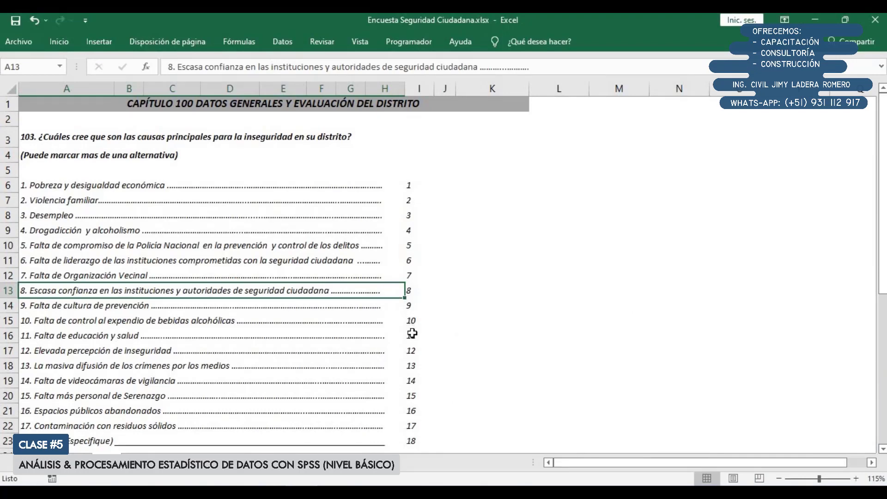
{"action": "scroll", "coordinate": [413, 333], "scroll_direction": "down", "scroll_amount": 2}
{"action": "scroll", "coordinate": [413, 333], "scroll_direction": "up", "scroll_amount": 2}
{"action": "left_click", "coordinate": [814, 21]}
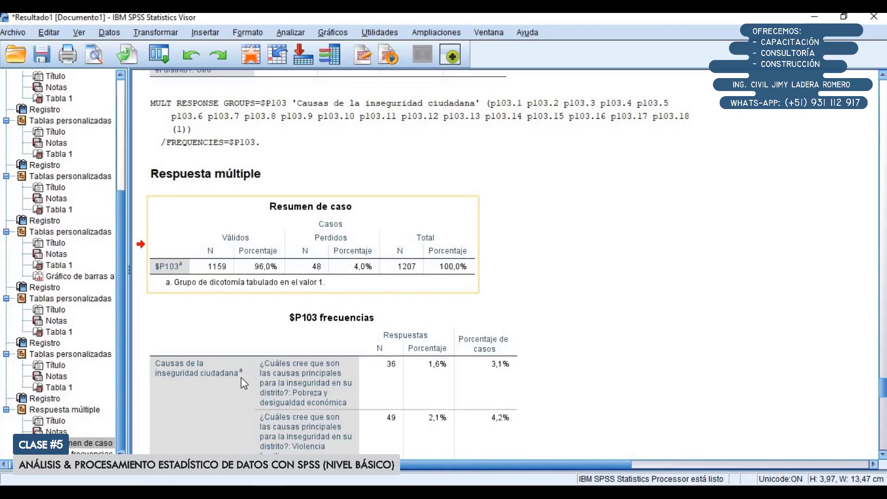
Return to the percentage table in Excel and enter 1159 in E24 below the Porcentaje de casos column
{"action": "left_click", "coordinate": [287, 491]}
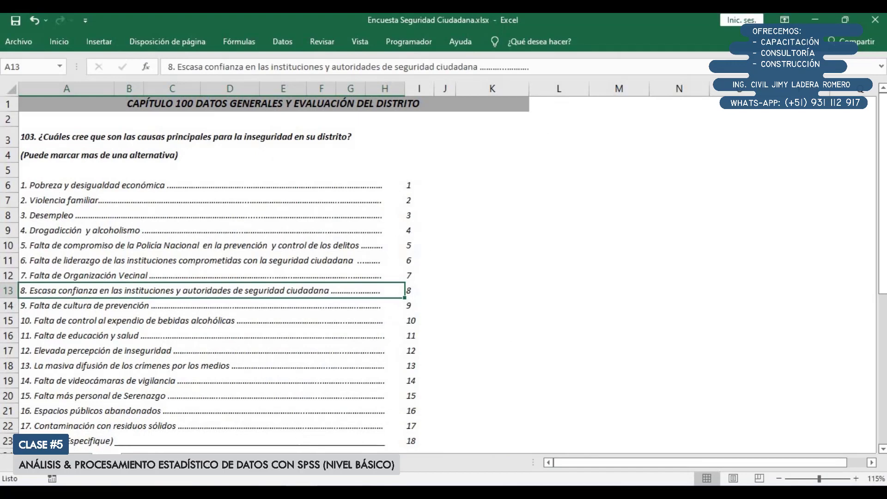
{"action": "left_click", "coordinate": [304, 463]}
{"action": "scroll", "coordinate": [455, 373], "scroll_direction": "down", "scroll_amount": 3}
{"action": "left_click", "coordinate": [477, 356]}
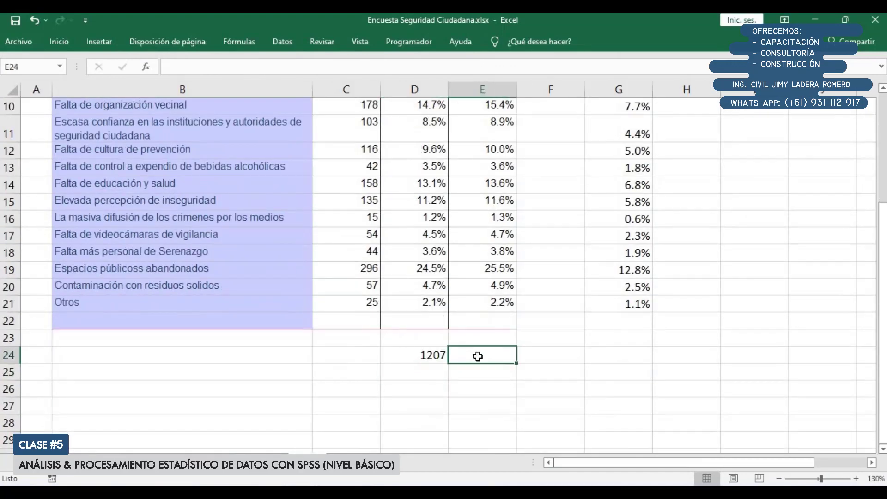
{"action": "type", "text": "1159"}
{"action": "key", "text": "Return"}
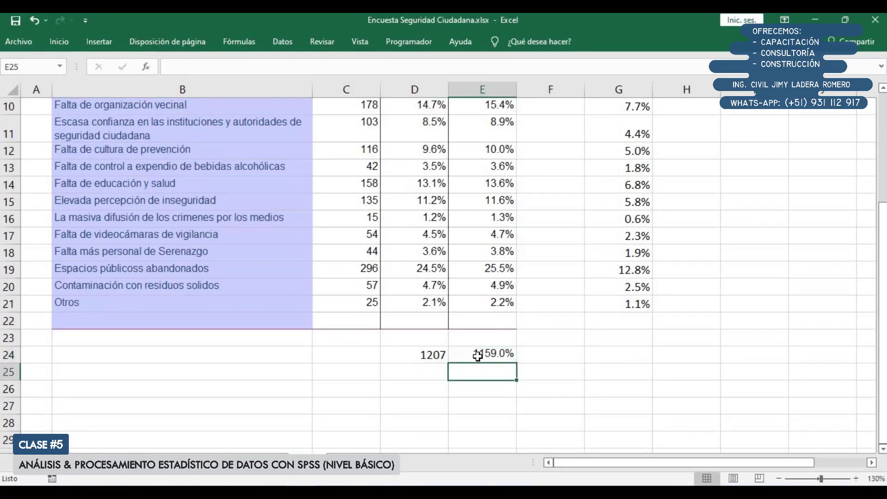
Edit E24 to remove the percent sign from its value, leaving 1159 as the entry
{"action": "key", "text": "Up"}
{"action": "key", "text": "Right"}
{"action": "left_click", "coordinate": [478, 356]}
{"action": "double_click", "coordinate": [479, 357]}
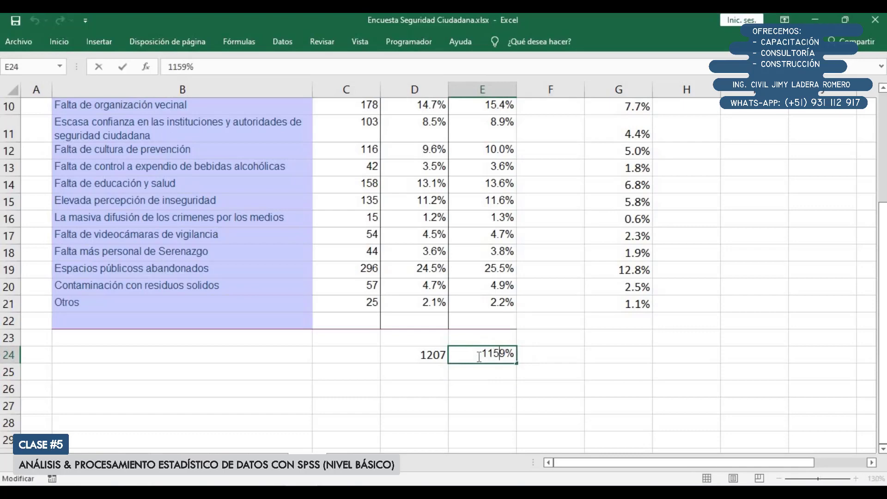
{"action": "key", "text": "Delete"}
{"action": "key", "text": "Return"}
{"action": "key", "text": "Up"}
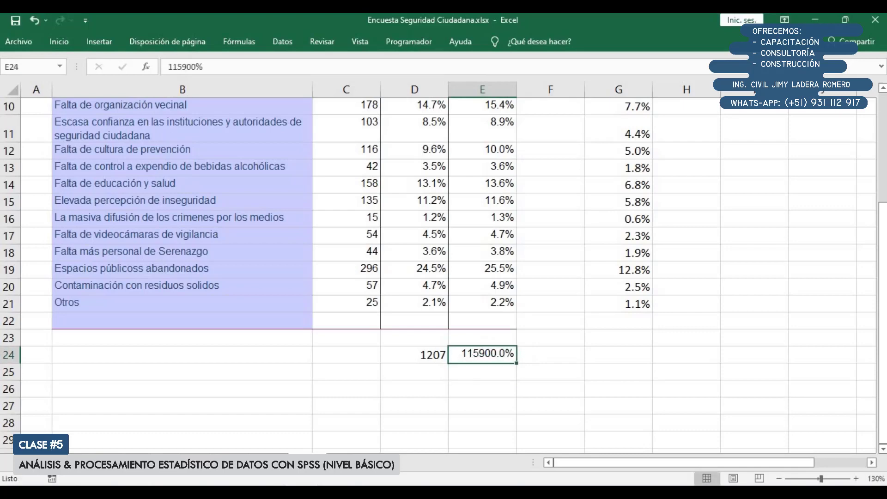
Change the number format of E24 to General so 1159 is not treated as a percentage
{"action": "left_click", "coordinate": [59, 41]}
{"action": "left_click", "coordinate": [498, 67]}
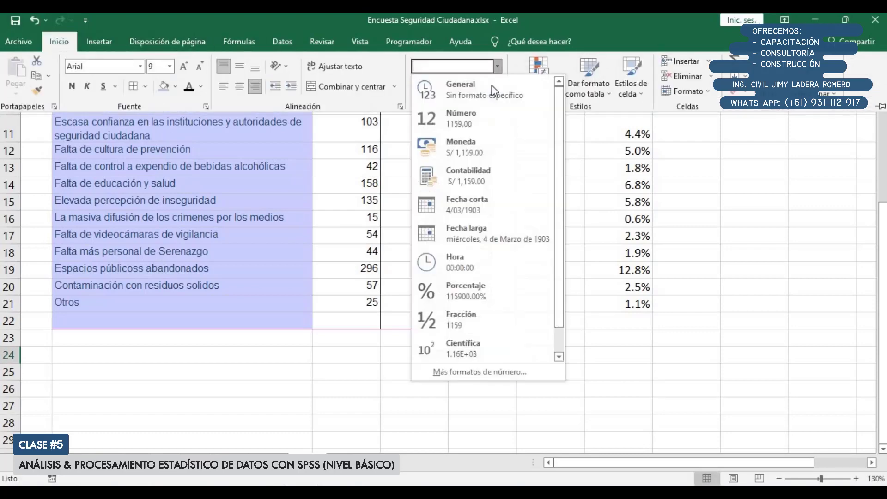
{"action": "left_click", "coordinate": [491, 85]}
Clear the calculated percentages in column G beside the table, from G4 down to G21
{"action": "left_click", "coordinate": [624, 237]}
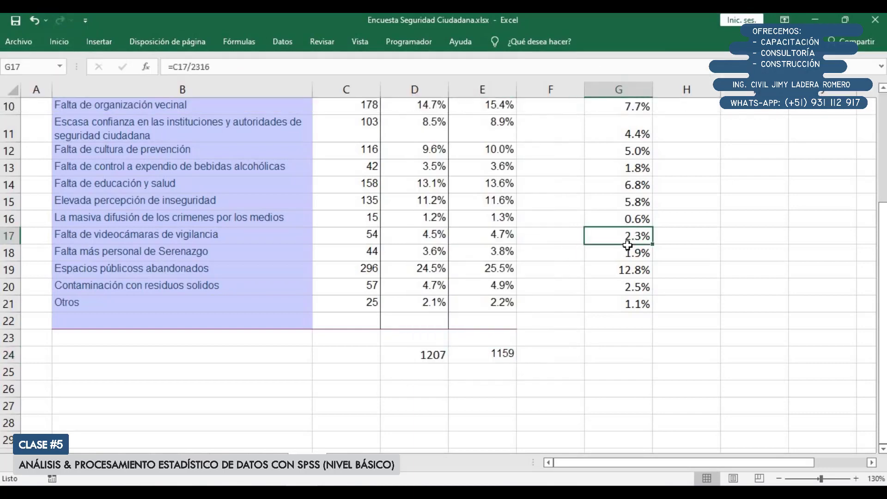
{"action": "key", "text": "ctrl+Up"}
{"action": "key", "text": "ctrl+shift+Down"}
{"action": "key", "text": "Delete"}
{"action": "key", "text": "Up"}
{"action": "key", "text": "Down"}
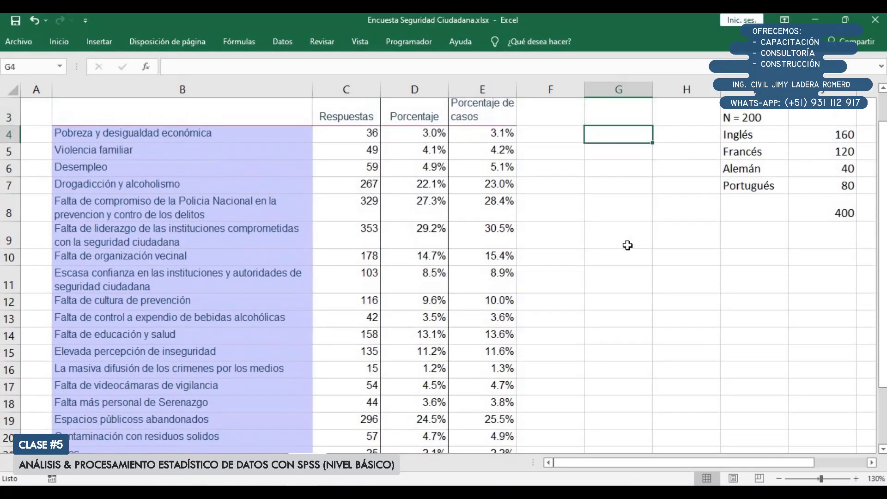
Enter the formula =C4/1159 in G4 to divide the first cause's responses by the valid cases
{"action": "type", "text": "="}
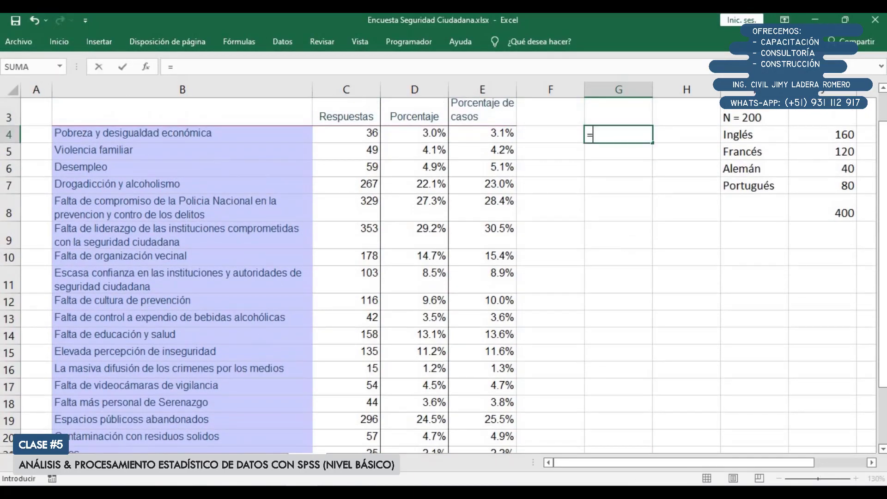
{"action": "left_click", "coordinate": [342, 131]}
{"action": "type", "text": "/"}
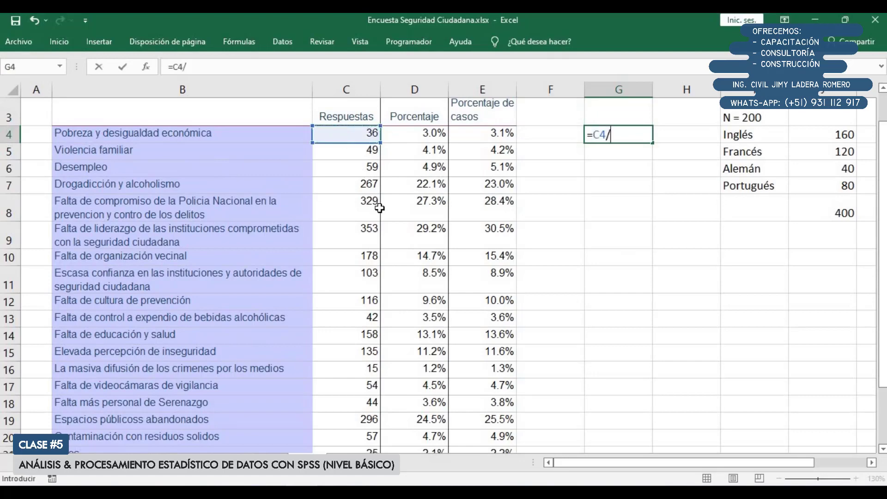
{"action": "scroll", "coordinate": [468, 340], "scroll_direction": "down", "scroll_amount": 3}
{"action": "left_click", "coordinate": [499, 314]}
{"action": "scroll", "coordinate": [512, 318], "scroll_direction": "up", "scroll_amount": 4}
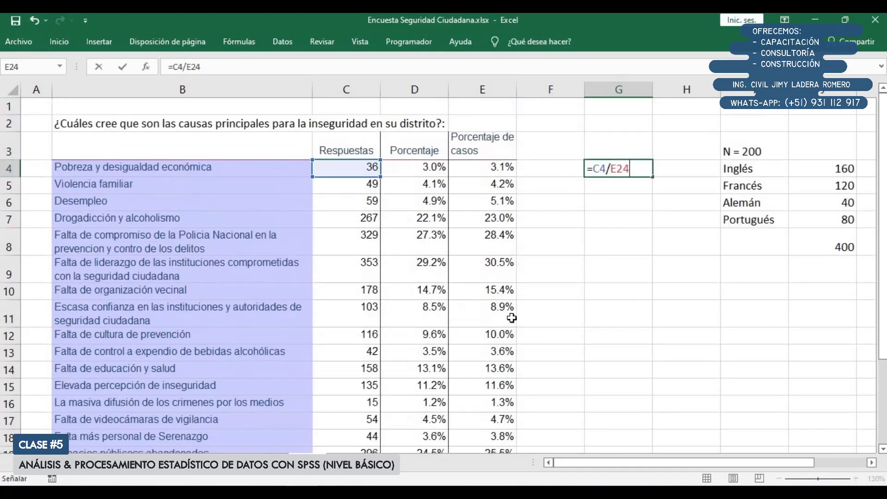
{"action": "key", "text": "BackSpace"}
{"action": "key", "text": "BackSpace"}
{"action": "key", "text": "BackSpace"}
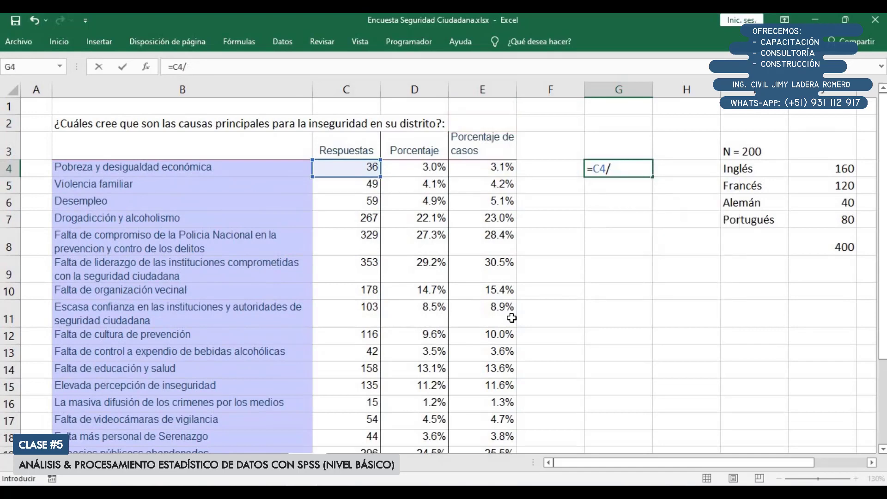
{"action": "type", "text": "1159"}
{"action": "key", "text": "Return"}
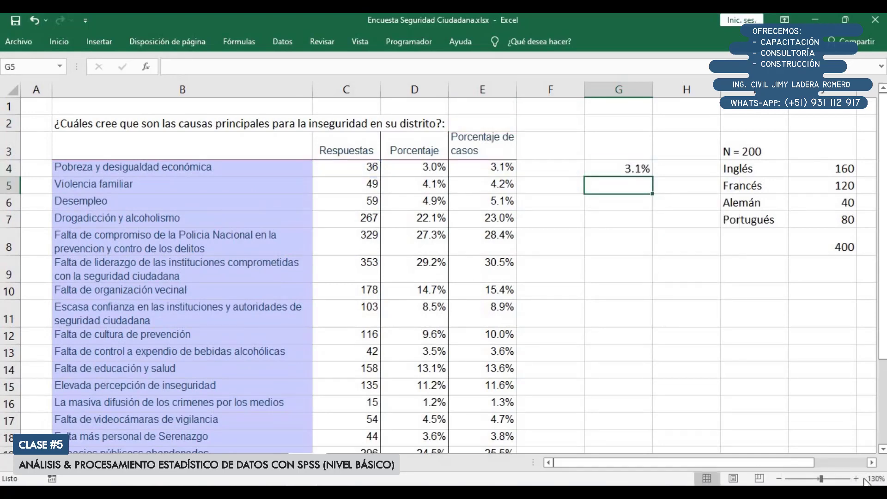
Fill the G4 formula down to G21 to compare it with Porcentaje de casos, and clear the calculated values
{"action": "left_click", "coordinate": [638, 167]}
{"action": "left_click_drag", "start_coordinate": [652, 178], "coordinate": [642, 416]}
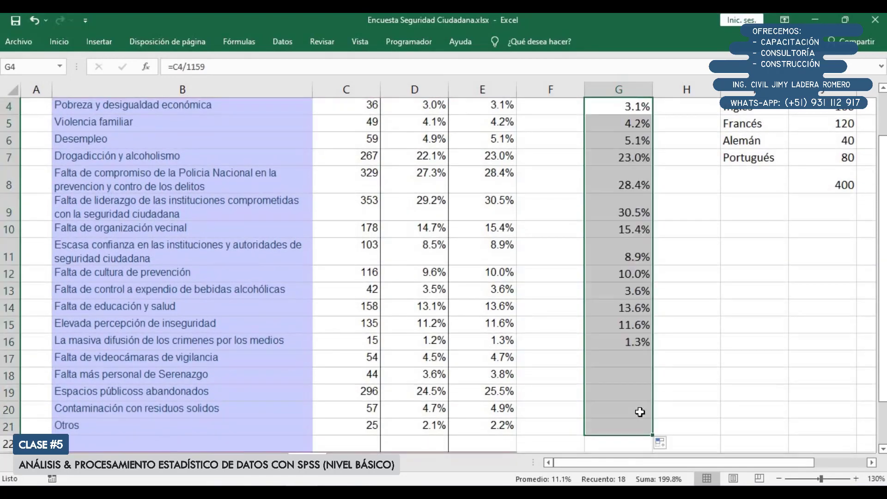
{"action": "scroll", "coordinate": [640, 410], "scroll_direction": "up", "scroll_amount": 1}
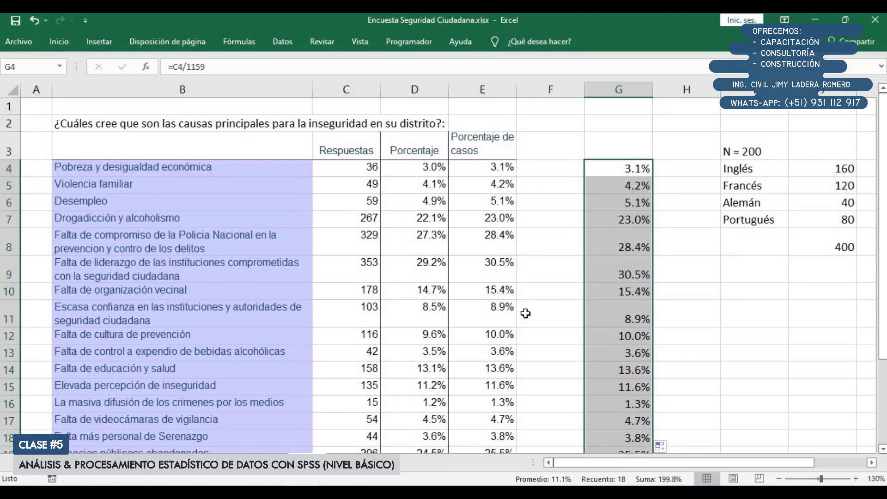
{"action": "scroll", "coordinate": [608, 314], "scroll_direction": "down", "scroll_amount": 2}
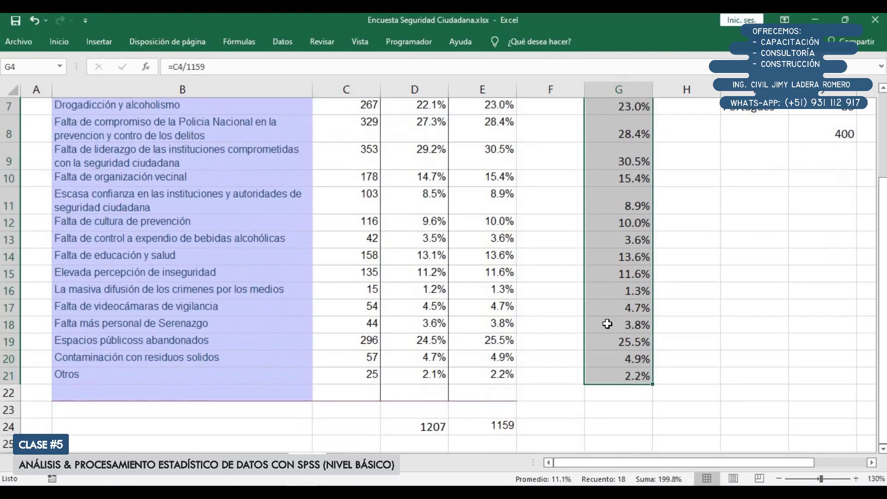
{"action": "scroll", "coordinate": [608, 319], "scroll_direction": "up", "scroll_amount": 2}
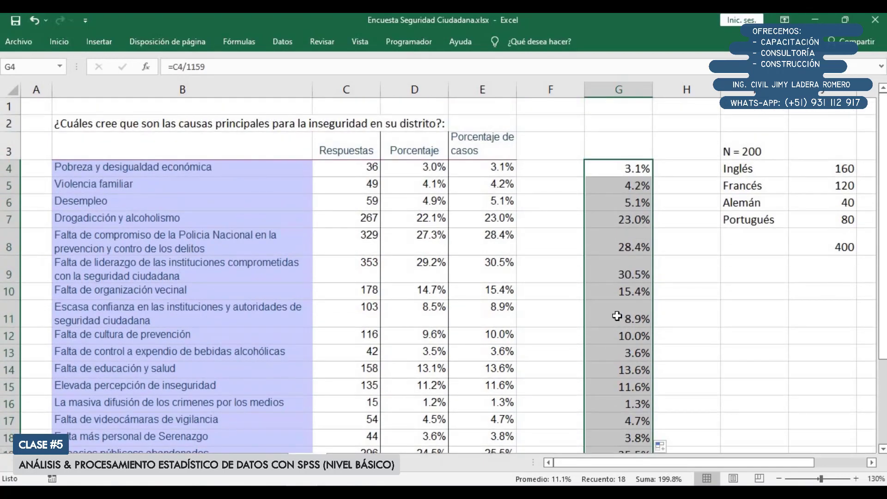
{"action": "key", "text": "Delete"}
{"action": "left_click", "coordinate": [611, 317]}
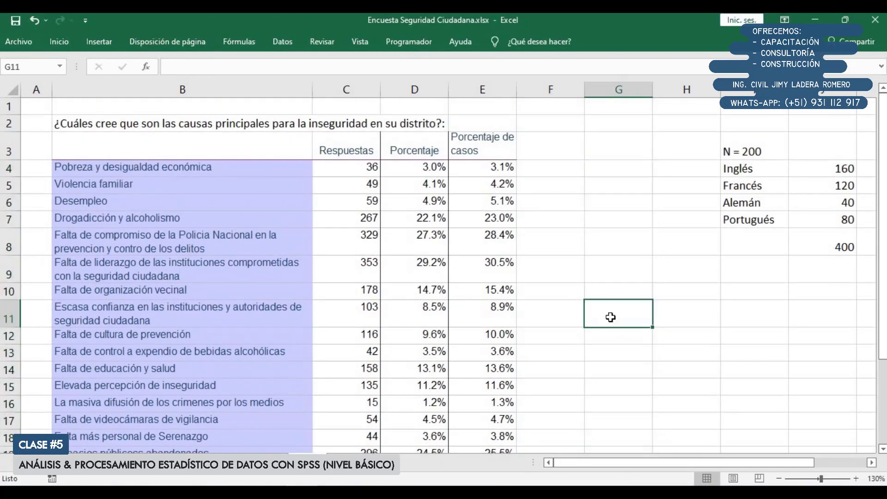
Examine the Porcentaje column against its 1207 base and the Porcentaje de casos column against its 1159 base
{"action": "left_click", "coordinate": [419, 168]}
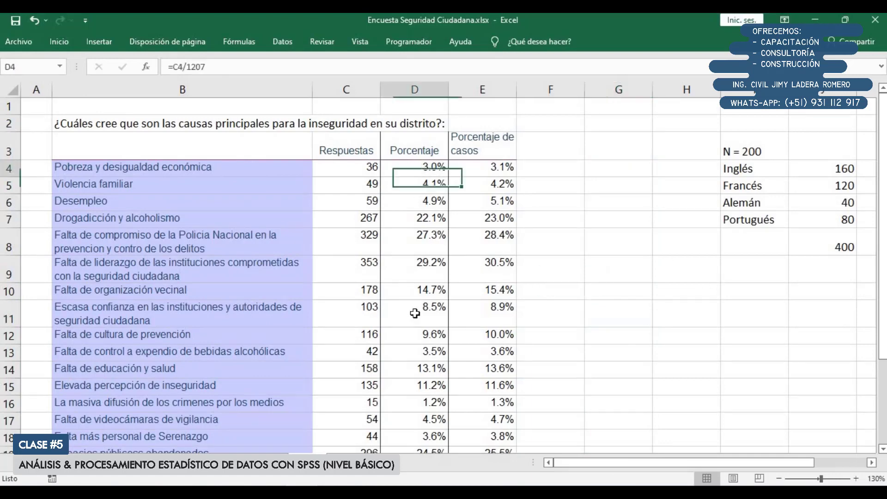
{"action": "key", "text": "shift+Down"}
{"action": "key", "text": "shift+Down"}
{"action": "key", "text": "shift+Down"}
{"action": "key", "text": "shift+Down"}
{"action": "key", "text": "shift+Down"}
{"action": "key", "text": "shift+Down"}
{"action": "key", "text": "shift+Down"}
{"action": "key", "text": "shift+Down"}
{"action": "key", "text": "shift+Down"}
{"action": "key", "text": "shift+Down"}
{"action": "key", "text": "shift+Down"}
{"action": "key", "text": "shift+Down"}
{"action": "key", "text": "shift+Down"}
{"action": "key", "text": "shift+Down"}
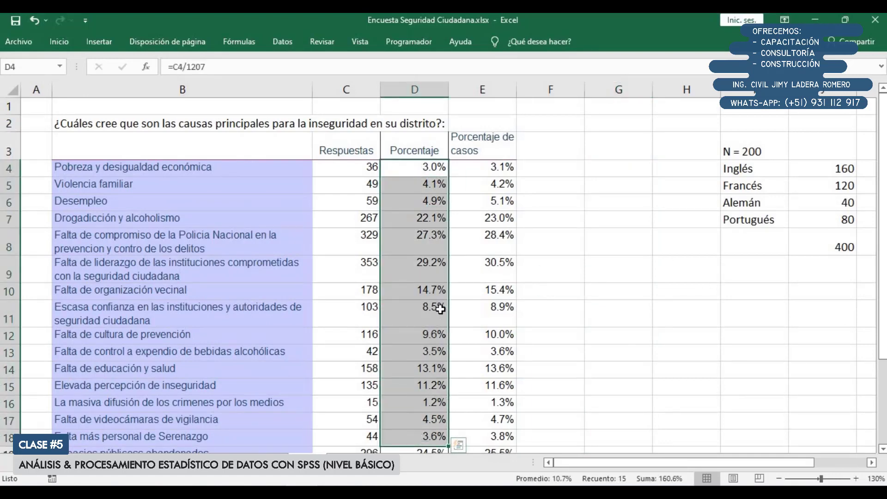
{"action": "scroll", "coordinate": [440, 319], "scroll_direction": "down", "scroll_amount": 2}
{"action": "left_click", "coordinate": [440, 429]}
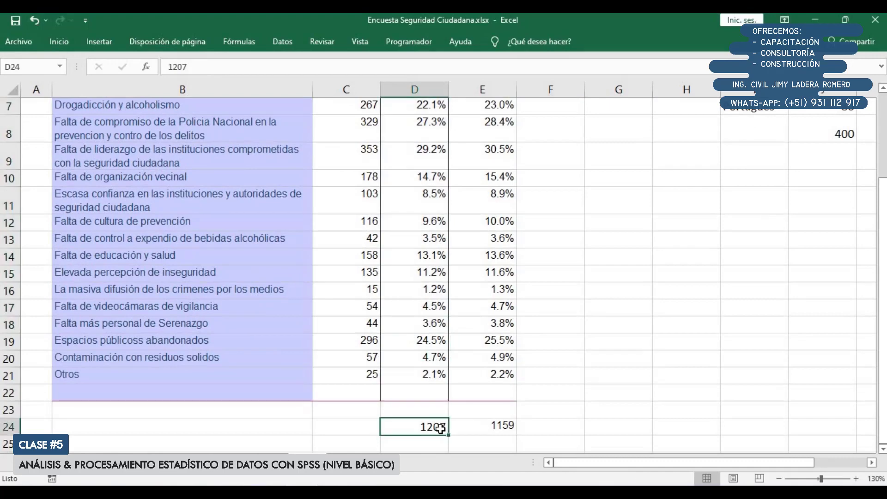
{"action": "scroll", "coordinate": [511, 274], "scroll_direction": "up", "scroll_amount": 2}
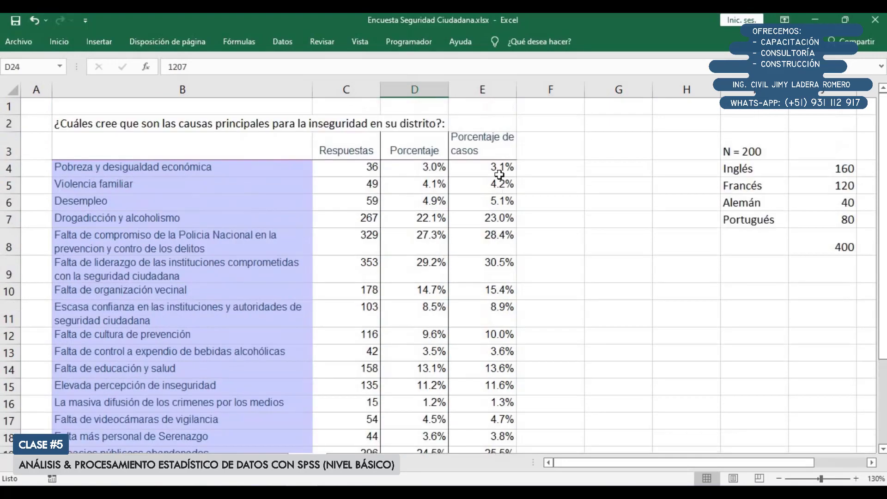
{"action": "left_click", "coordinate": [494, 171]}
{"action": "scroll", "coordinate": [493, 231], "scroll_direction": "down", "scroll_amount": 3}
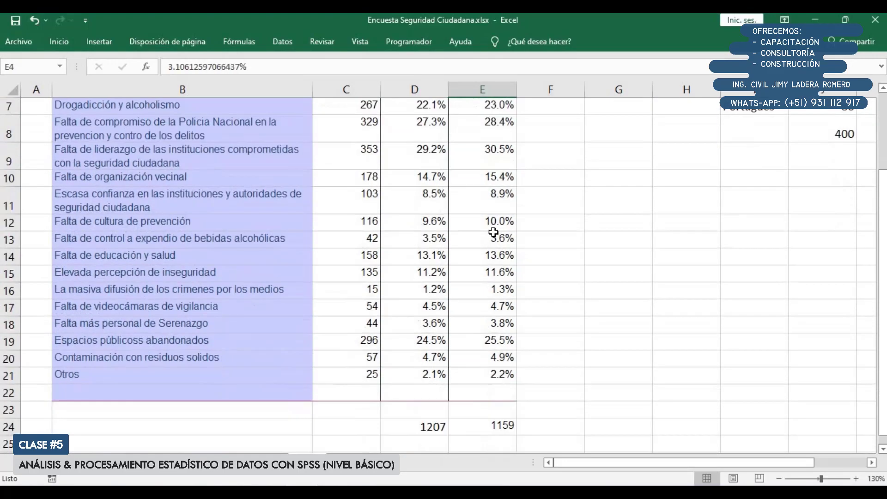
{"action": "left_click", "coordinate": [502, 357]}
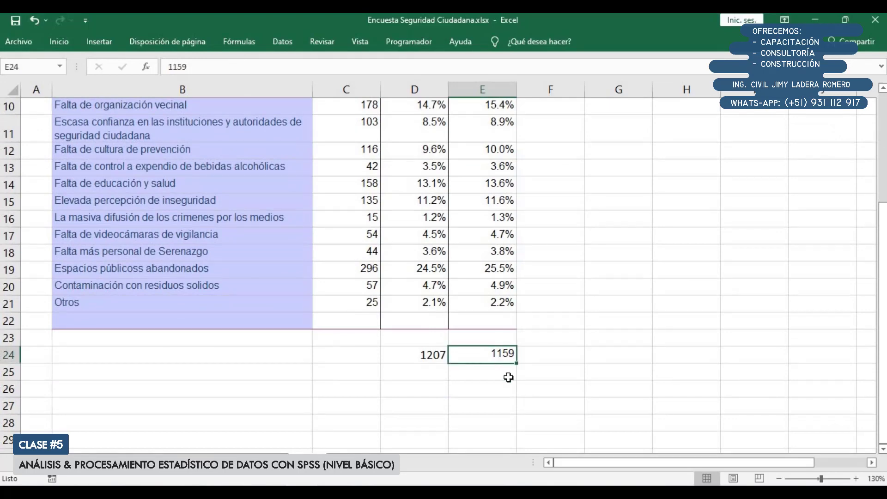
{"action": "scroll", "coordinate": [510, 378], "scroll_direction": "up", "scroll_amount": 3}
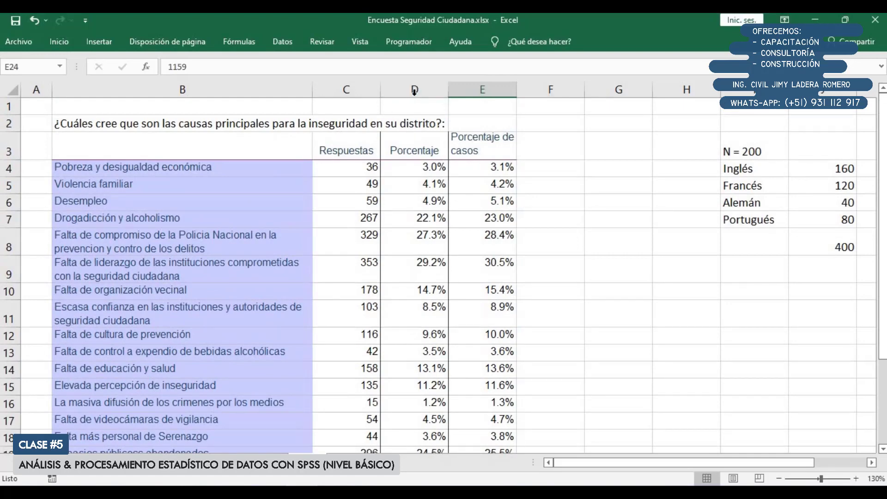
Highlight columns D and E to compare Porcentaje with Porcentaje de casos
{"action": "left_click_drag", "start_coordinate": [415, 91], "coordinate": [497, 79]}
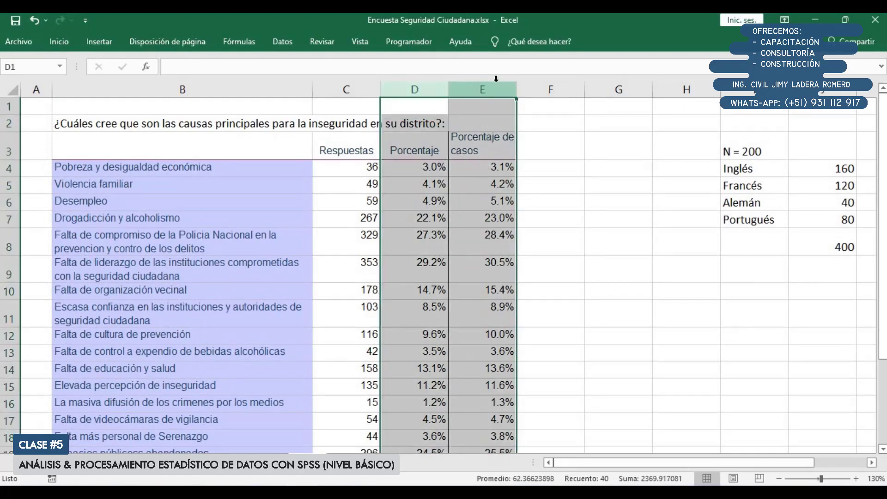
{"action": "left_click", "coordinate": [468, 213]}
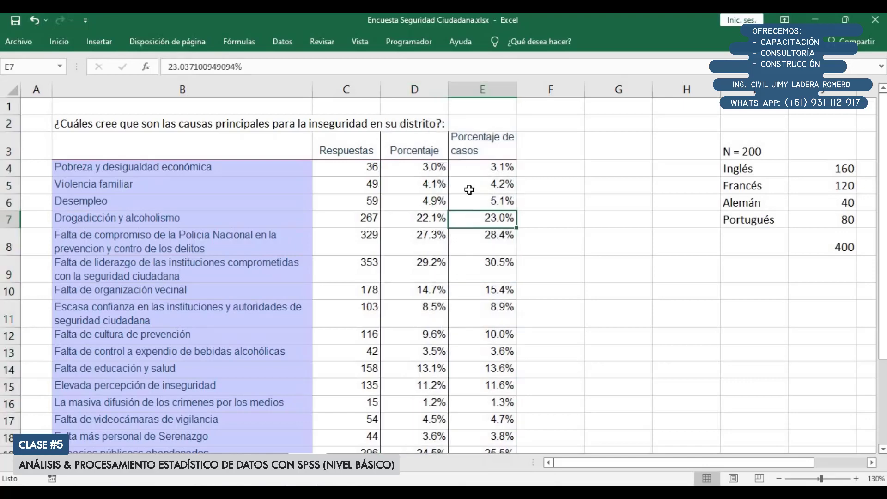
{"action": "left_click_drag", "start_coordinate": [414, 89], "coordinate": [455, 91]}
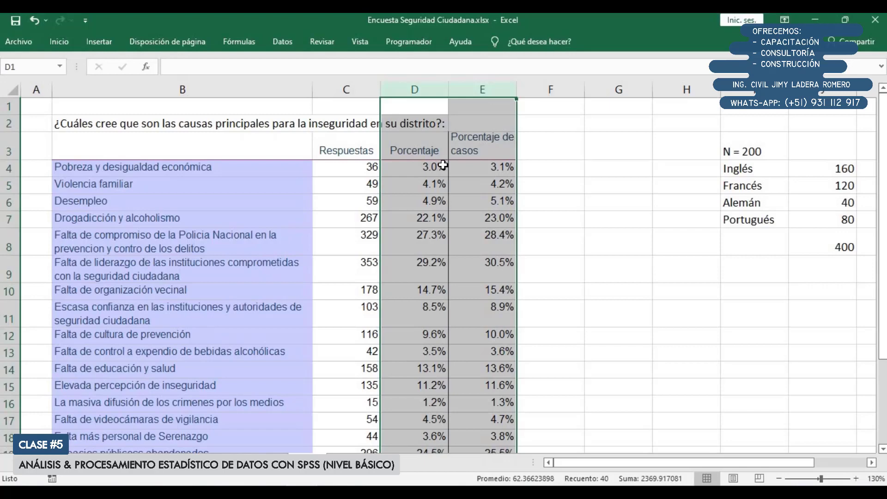
Review the language example with N = 200, examining its languages, counts and both percentage columns
{"action": "left_click", "coordinate": [752, 238]}
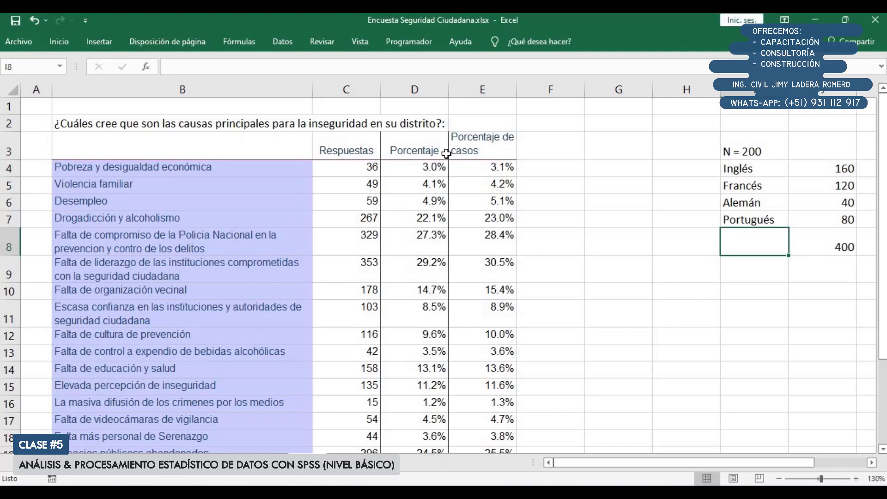
{"action": "left_click", "coordinate": [645, 385]}
{"action": "scroll", "coordinate": [873, 462], "scroll_direction": "right", "scroll_amount": 4}
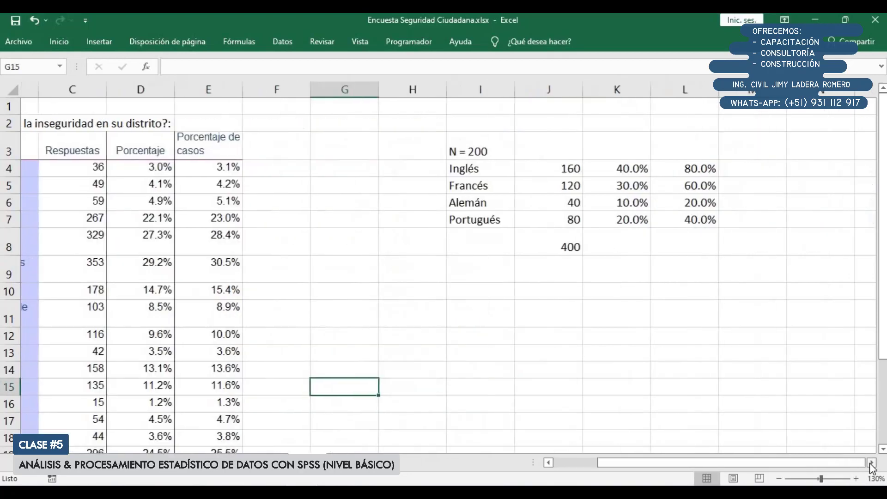
{"action": "left_click_drag", "start_coordinate": [323, 169], "coordinate": [525, 221]}
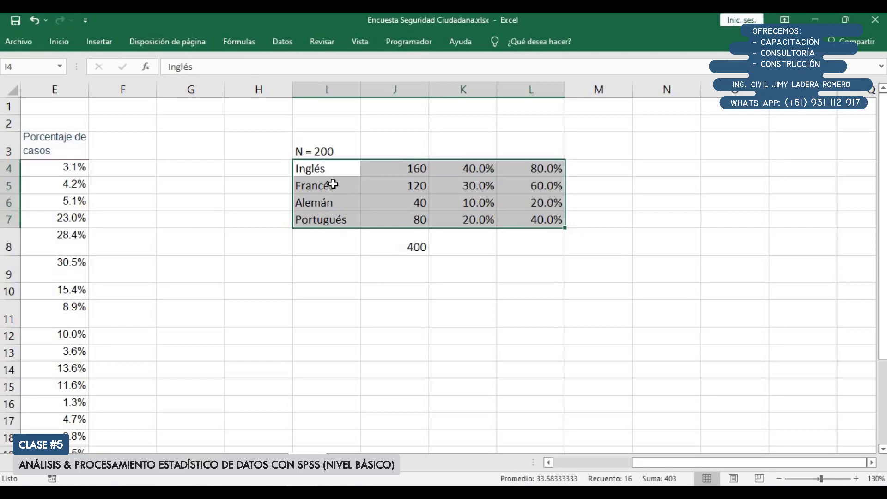
{"action": "left_click_drag", "start_coordinate": [323, 168], "coordinate": [536, 220]}
{"action": "left_click_drag", "start_coordinate": [469, 230], "coordinate": [462, 169]}
{"action": "left_click", "coordinate": [538, 169]}
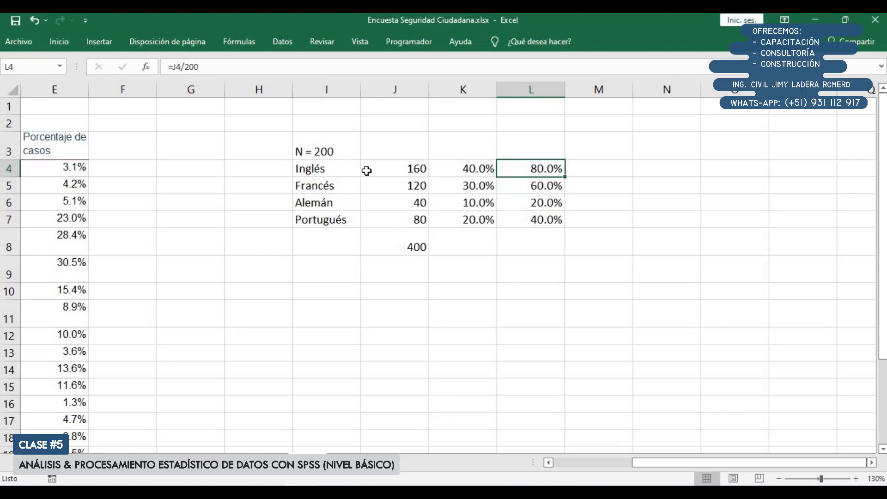
{"action": "left_click", "coordinate": [346, 173]}
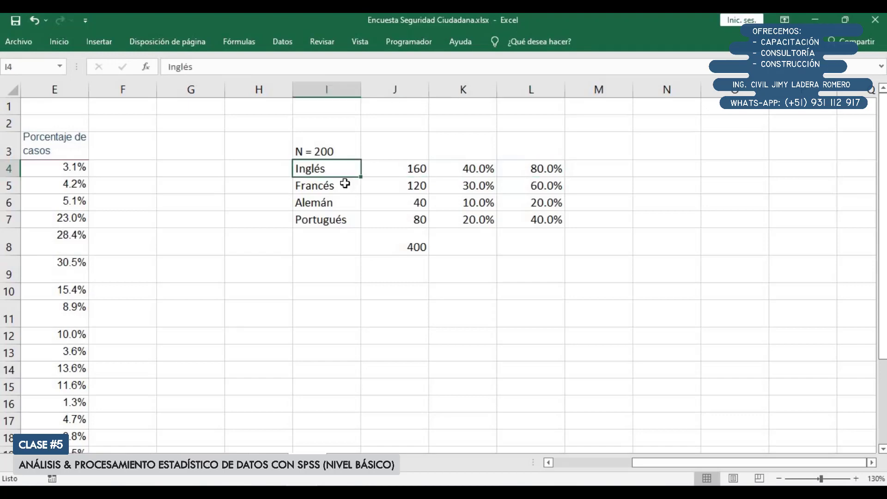
{"action": "left_click", "coordinate": [345, 189]}
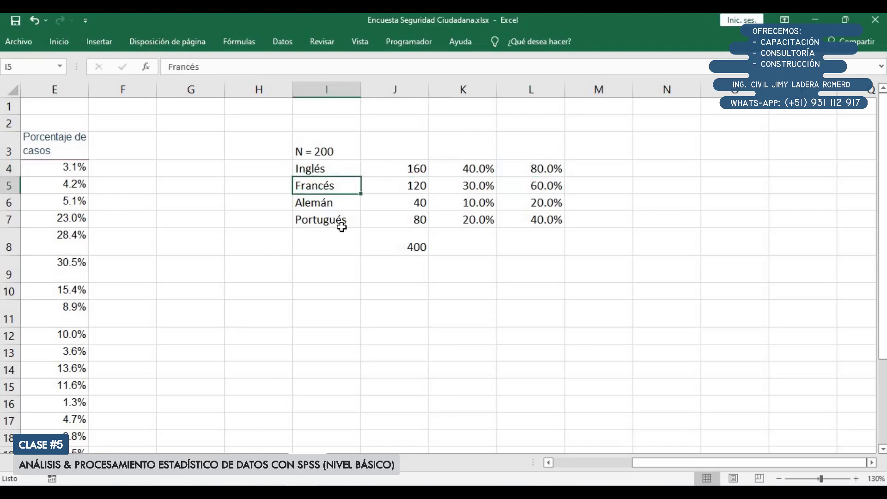
{"action": "left_click_drag", "start_coordinate": [347, 169], "coordinate": [344, 220]}
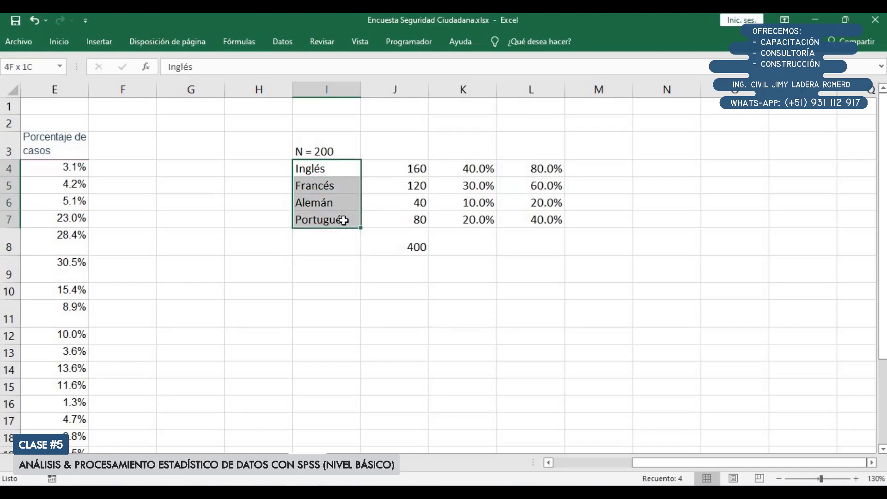
Enter Amazonas in I12, below the language example
{"action": "left_click_drag", "start_coordinate": [656, 464], "coordinate": [554, 465]}
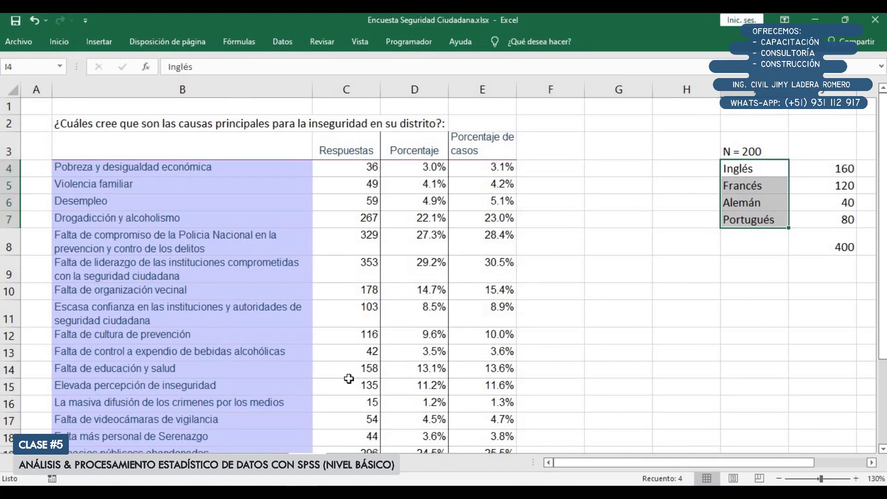
{"action": "left_click", "coordinate": [755, 287]}
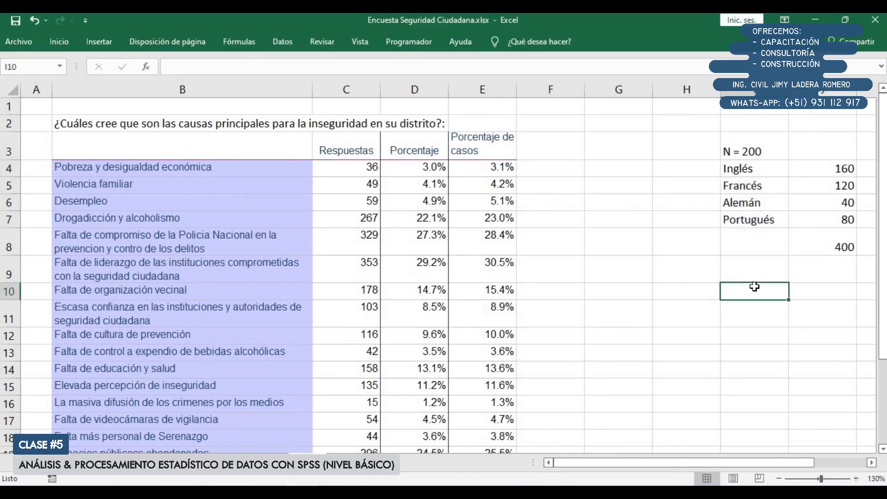
{"action": "key", "text": "Down"}
{"action": "key", "text": "Down"}
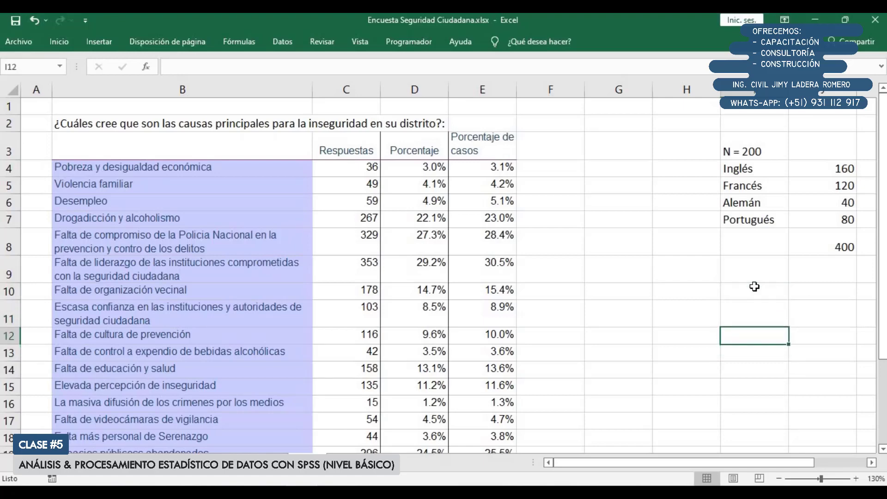
{"action": "type", "text": "A"}
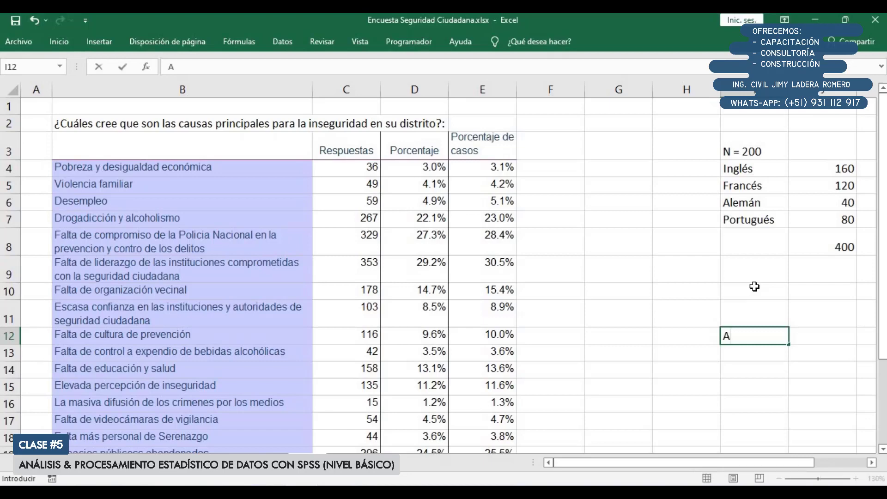
{"action": "type", "text": "mazonas"}
{"action": "key", "text": "Return"}
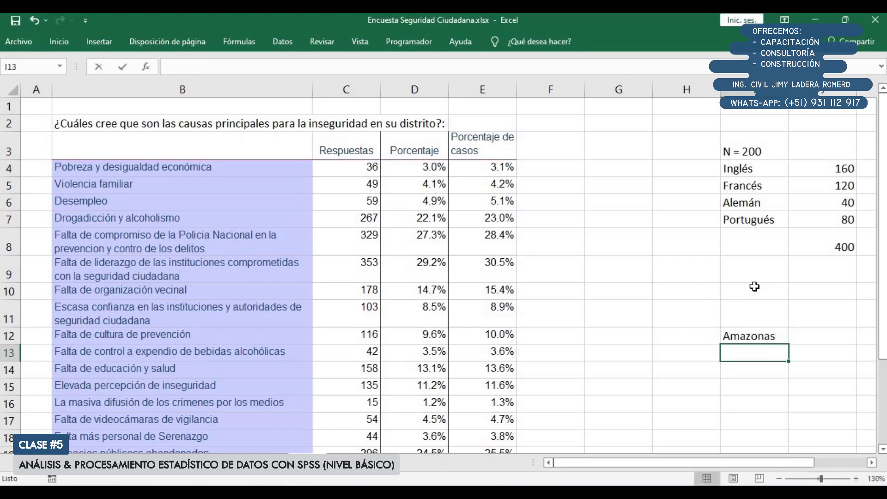
Enter Ancash in I13 and Apurimac in I14, below Amazonas
{"action": "type", "text": "Ancha"}
{"action": "key", "text": "BackSpace"}
{"action": "key", "text": "BackSpace"}
{"action": "type", "text": "a"}
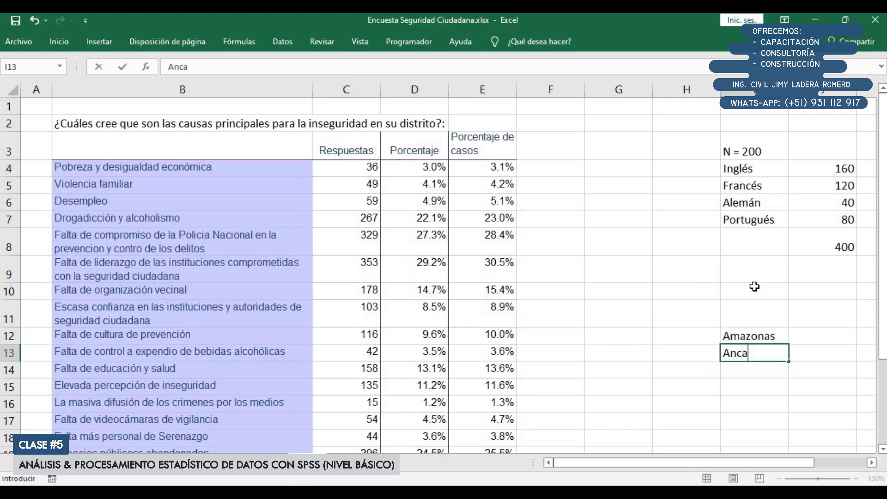
{"action": "type", "text": "sh"}
{"action": "key", "text": "Return"}
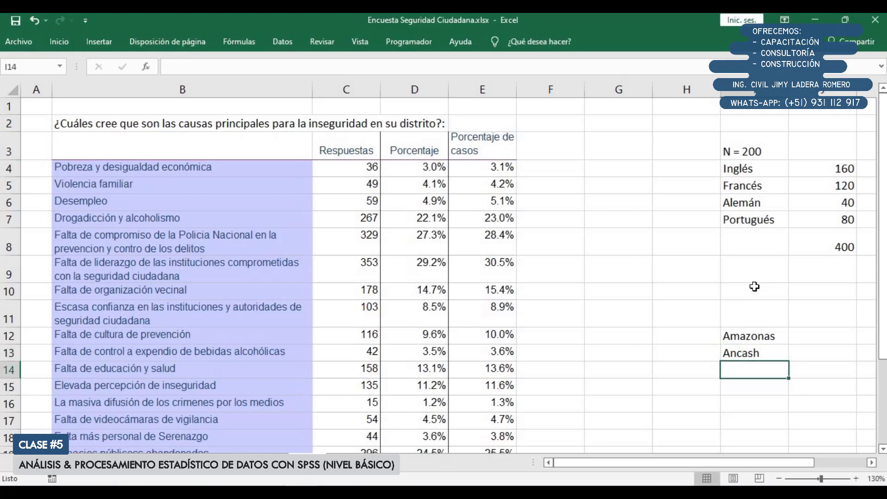
{"action": "type", "text": "Apurimac"}
{"action": "key", "text": "Return"}
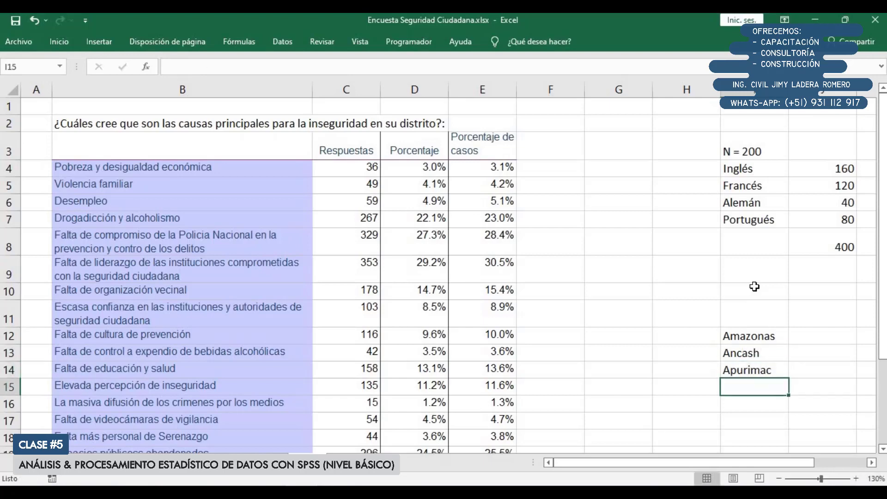
Continue the region list in I15:I18 with Arequipa, a row of four dots, Tumbes and Ucayali
{"action": "type", "text": "Arequipa"}
{"action": "key", "text": "Return"}
{"action": "type", "text": "..."}
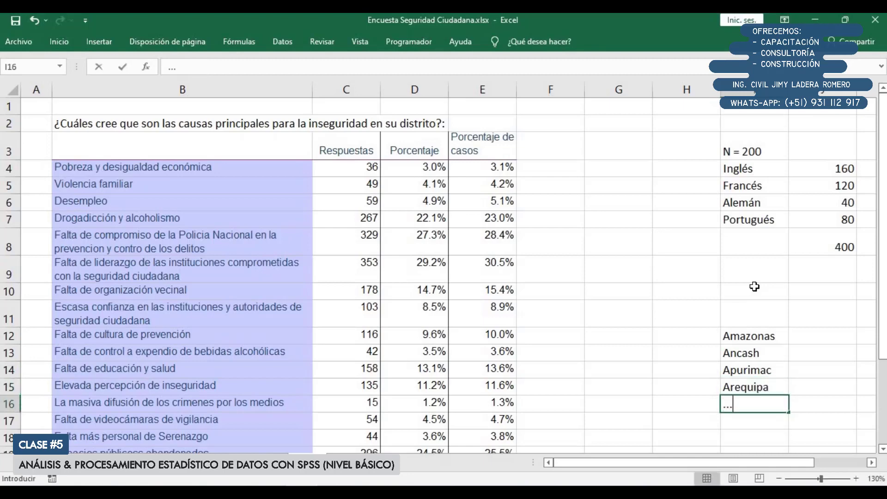
{"action": "type", "text": "."}
{"action": "key", "text": "Return"}
{"action": "type", "text": "Tumbes"}
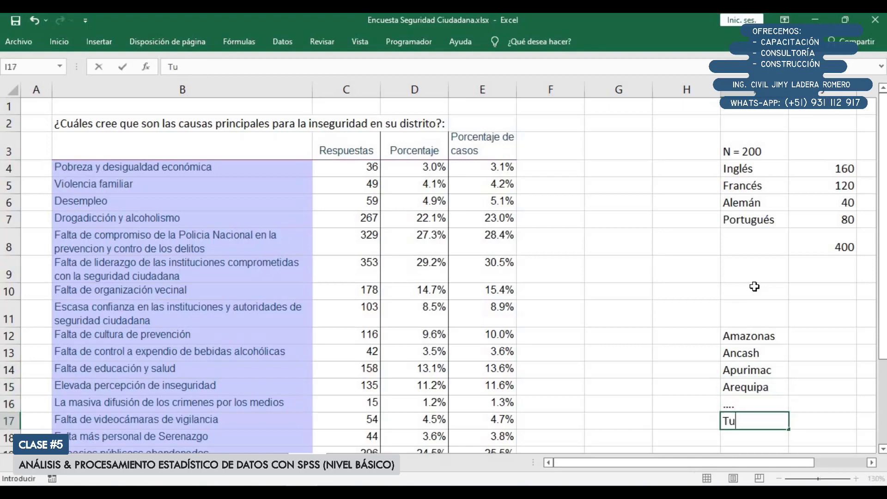
{"action": "key", "text": "Return"}
{"action": "type", "text": "Ucayali"}
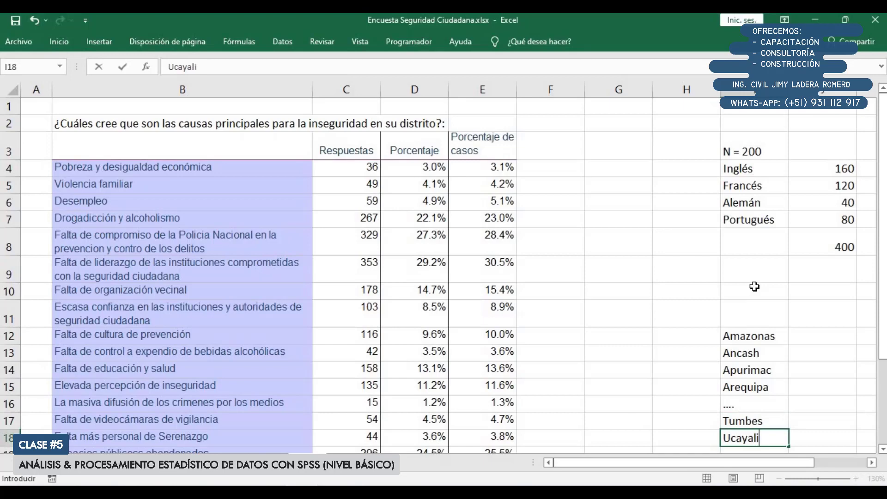
{"action": "key", "text": "Return"}
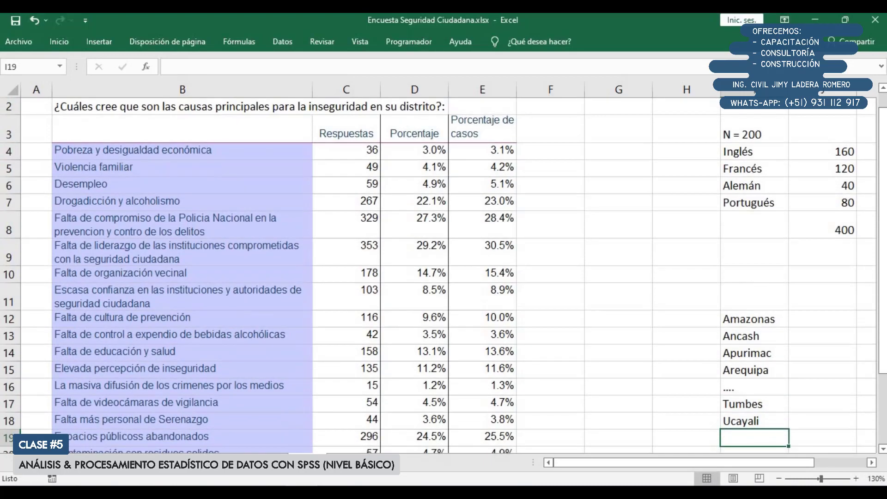
Highlight the region list in I12:I18 together with the empty cells beside it in column J
{"action": "scroll", "coordinate": [760, 296], "scroll_direction": "down", "scroll_amount": 1}
{"action": "left_click_drag", "start_coordinate": [766, 259], "coordinate": [763, 363]}
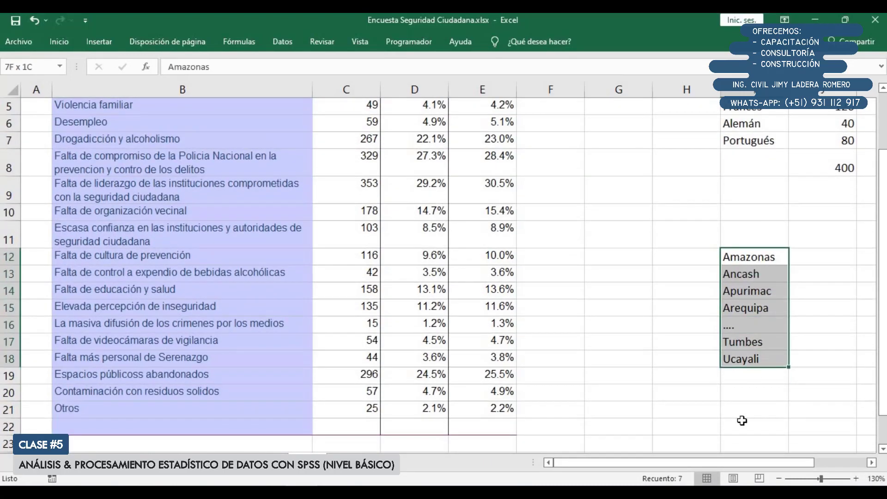
{"action": "left_click_drag", "start_coordinate": [730, 464], "coordinate": [806, 463]}
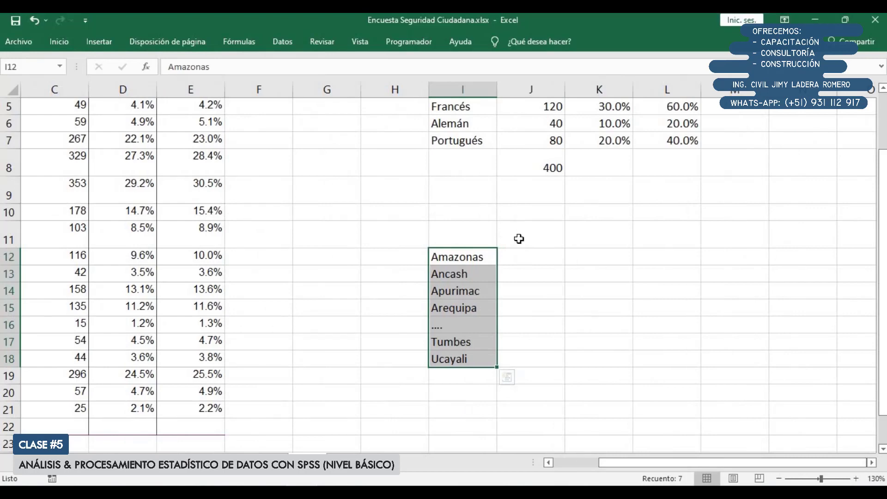
{"action": "left_click", "coordinate": [513, 236]}
{"action": "left_click", "coordinate": [485, 235]}
{"action": "left_click_drag", "start_coordinate": [533, 253], "coordinate": [526, 357]}
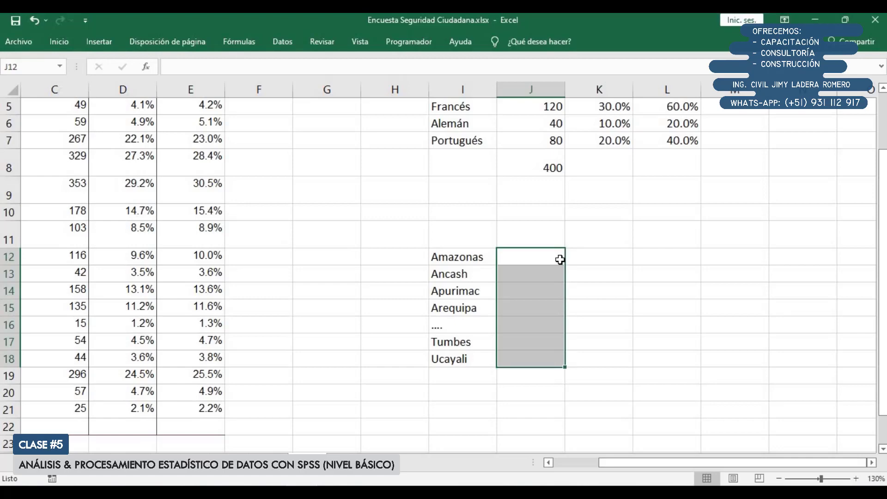
{"action": "left_click_drag", "start_coordinate": [466, 257], "coordinate": [507, 357]}
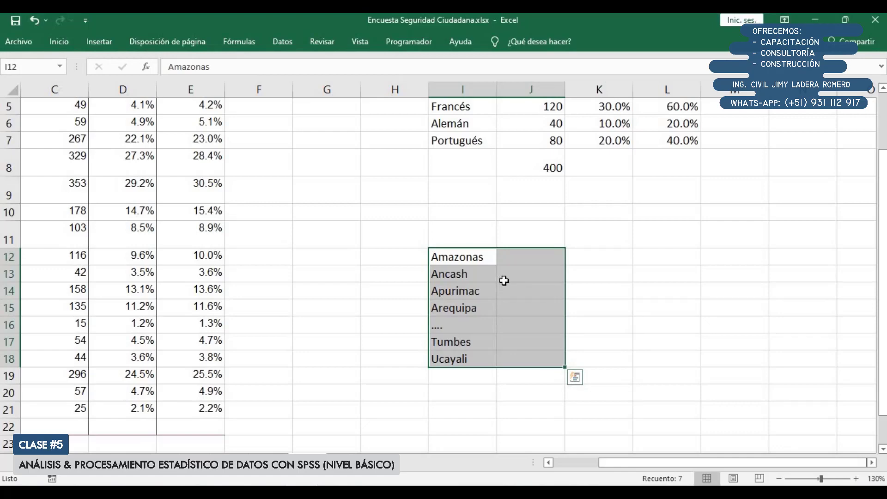
Compare the four languages of the N = 200 example with the region list from Amazonas to Ucayali
{"action": "scroll", "coordinate": [509, 278], "scroll_direction": "up", "scroll_amount": 1}
{"action": "left_click", "coordinate": [452, 154]}
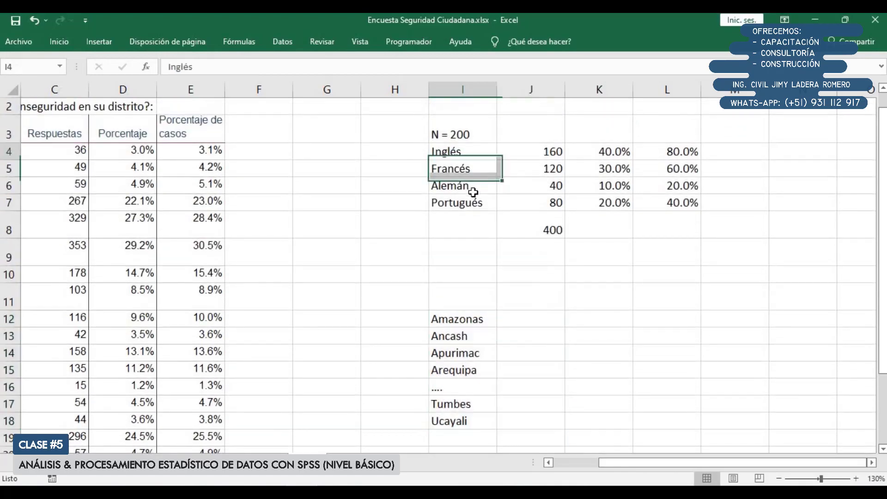
{"action": "left_click_drag", "start_coordinate": [473, 192], "coordinate": [475, 200]}
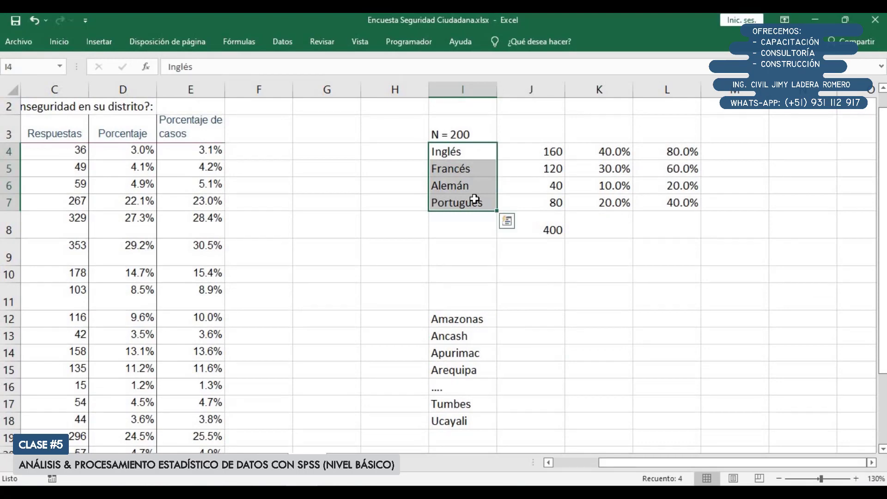
{"action": "scroll", "coordinate": [473, 248], "scroll_direction": "down", "scroll_amount": 1}
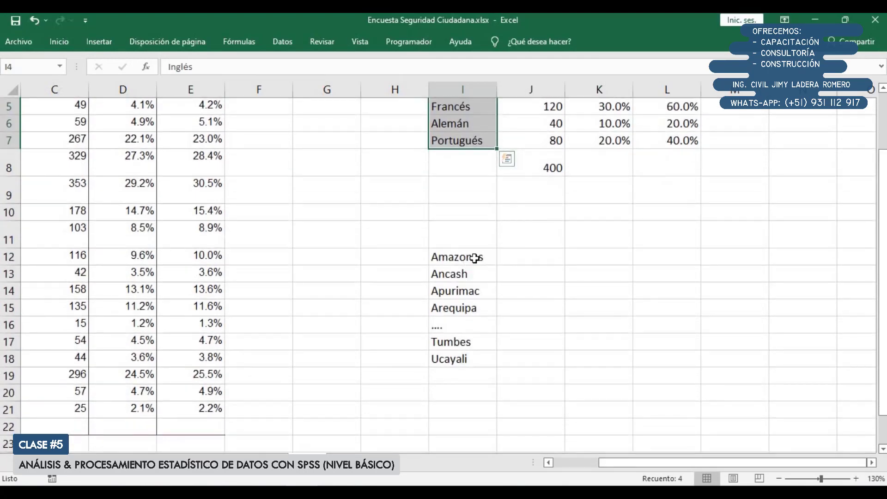
{"action": "left_click_drag", "start_coordinate": [475, 258], "coordinate": [523, 351]}
{"action": "left_click", "coordinate": [493, 293]}
{"action": "left_click", "coordinate": [479, 256]}
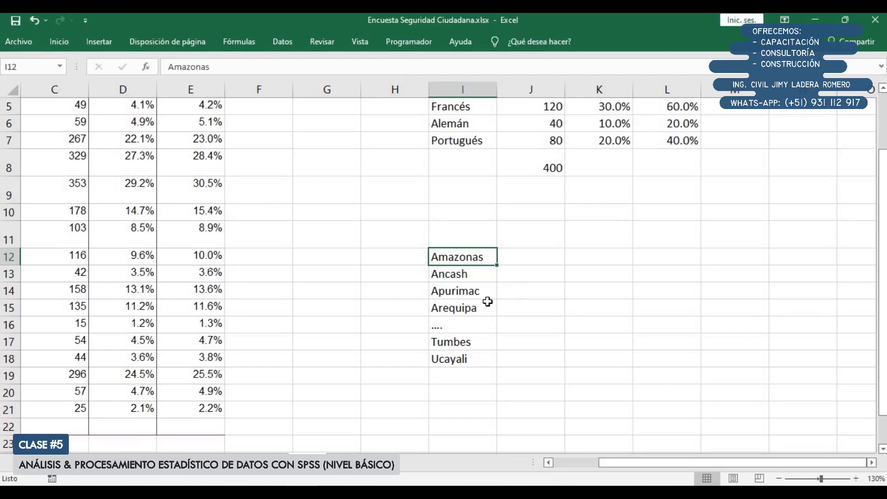
Check the Porcentaje values against the 1207 base and the Porcentaje de casos values against the 1159 base
{"action": "left_click_drag", "start_coordinate": [618, 468], "coordinate": [572, 468]}
{"action": "scroll", "coordinate": [432, 166], "scroll_direction": "up", "scroll_amount": 1}
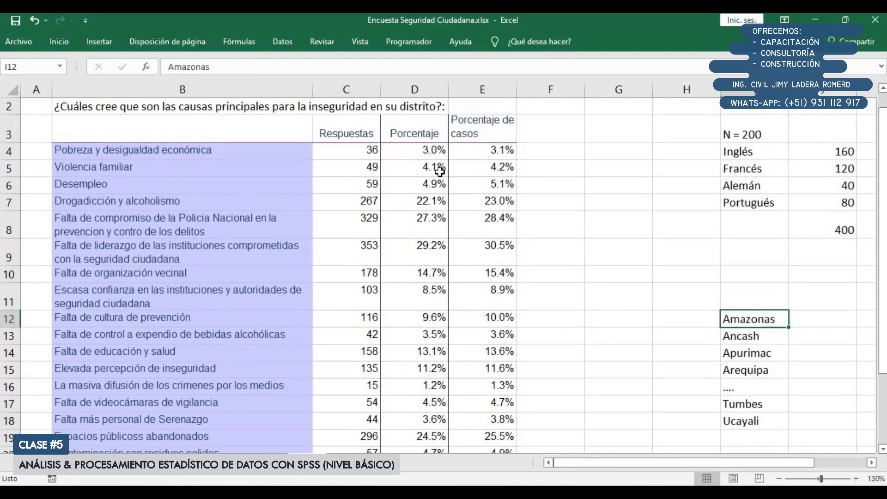
{"action": "left_click_drag", "start_coordinate": [420, 150], "coordinate": [425, 412]}
{"action": "scroll", "coordinate": [426, 396], "scroll_direction": "down", "scroll_amount": 2}
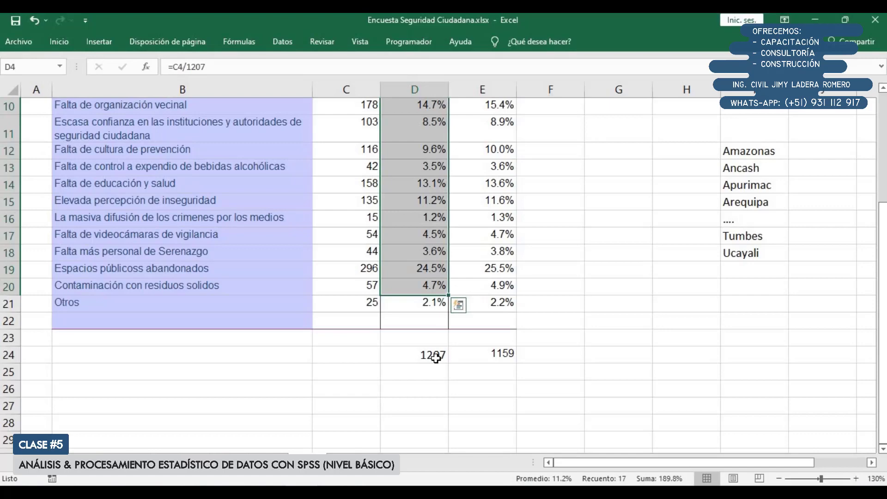
{"action": "scroll", "coordinate": [436, 358], "scroll_direction": "up", "scroll_amount": 3}
{"action": "left_click_drag", "start_coordinate": [492, 166], "coordinate": [502, 427]}
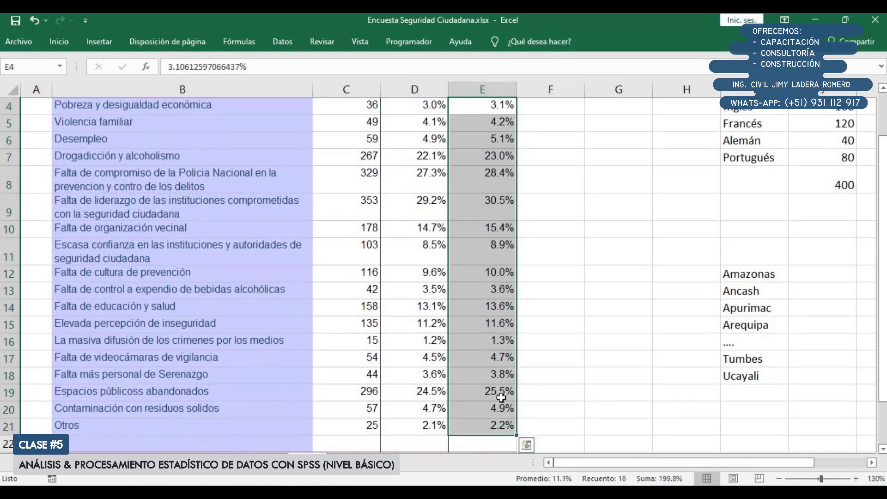
{"action": "scroll", "coordinate": [501, 398], "scroll_direction": "down", "scroll_amount": 2}
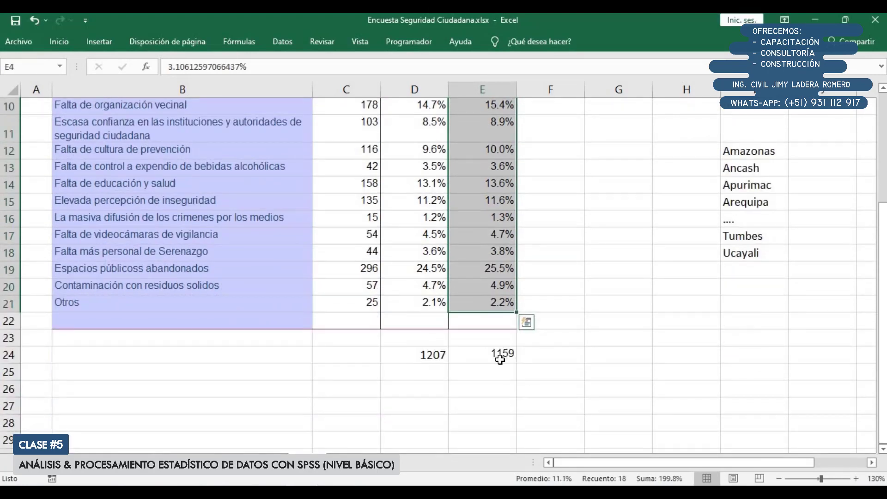
Highlight the Porcentaje values and the Porcentaje de casos values in turn to contrast the two columns
{"action": "scroll", "coordinate": [500, 360], "scroll_direction": "up", "scroll_amount": 1}
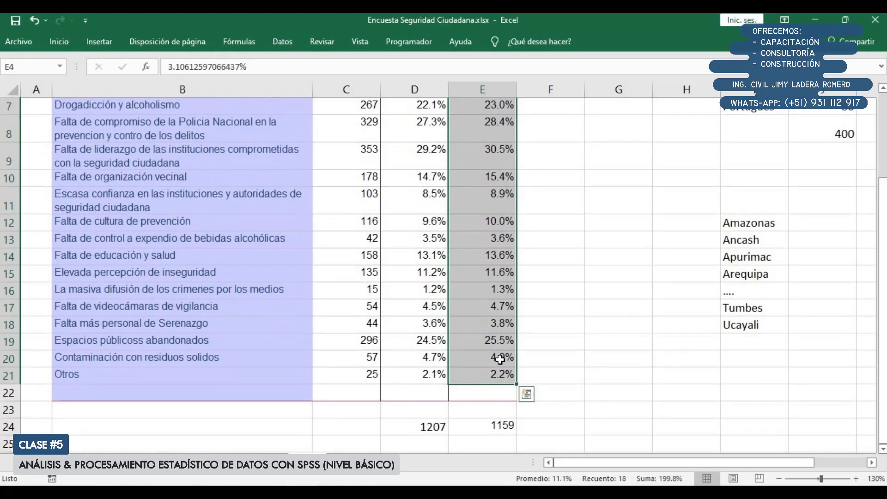
{"action": "scroll", "coordinate": [500, 360], "scroll_direction": "up", "scroll_amount": 2}
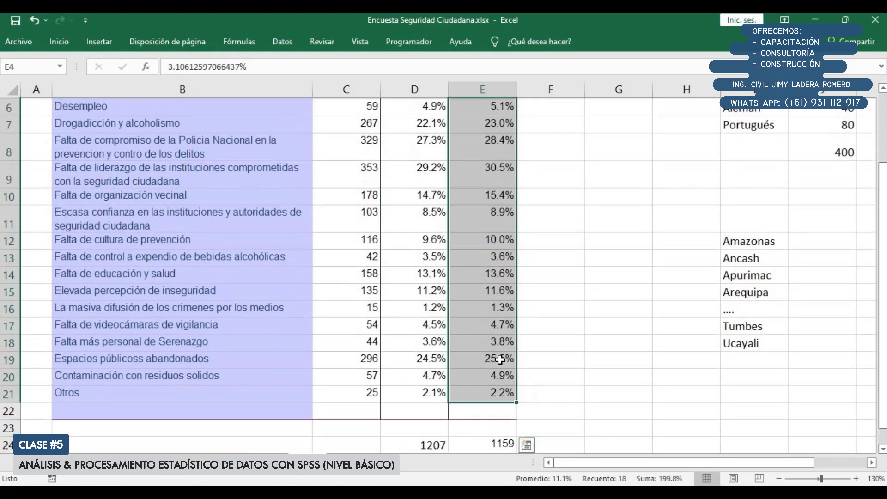
{"action": "left_click_drag", "start_coordinate": [423, 172], "coordinate": [425, 423]}
{"action": "scroll", "coordinate": [424, 424], "scroll_direction": "up", "scroll_amount": 1}
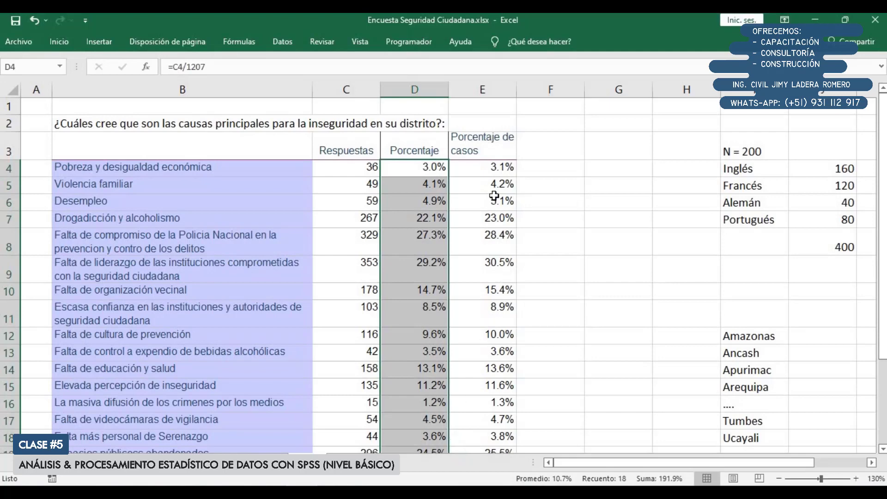
{"action": "left_click_drag", "start_coordinate": [500, 168], "coordinate": [497, 425]}
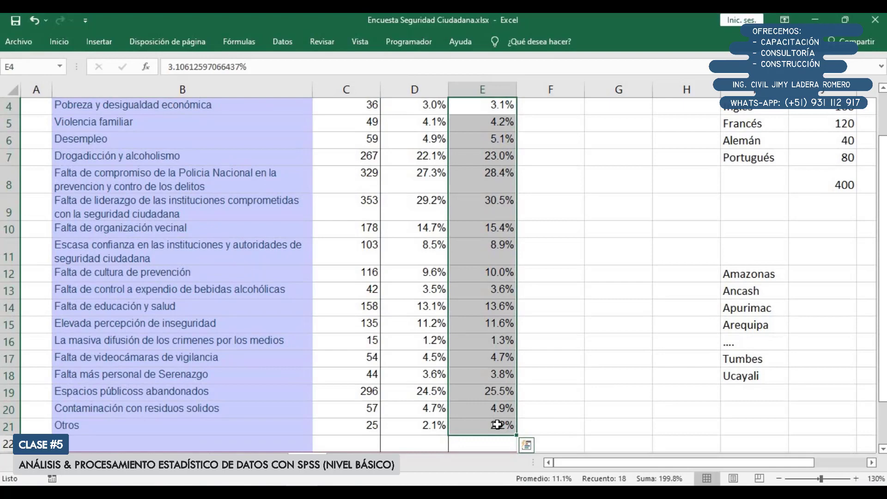
Examine the survey question in B2 and its answer options, from Pobreza y desigualdad económica down to Otros
{"action": "scroll", "coordinate": [278, 198], "scroll_direction": "up", "scroll_amount": 1}
{"action": "left_click", "coordinate": [144, 121]}
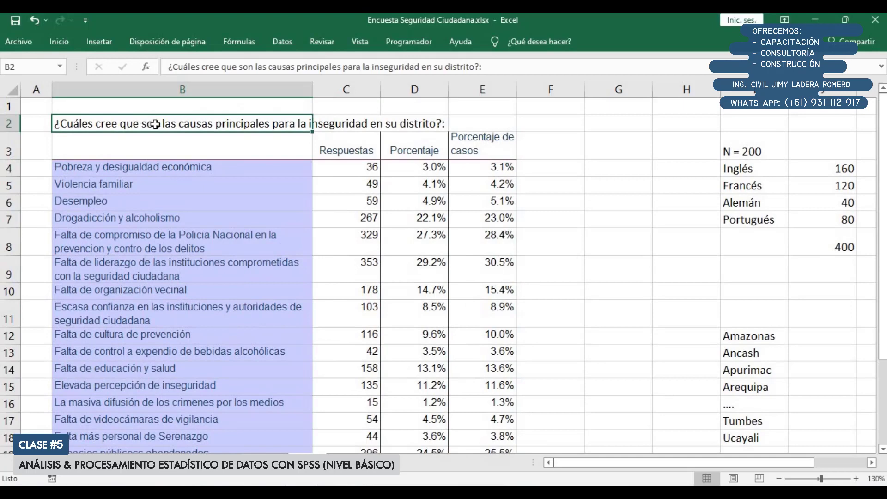
{"action": "scroll", "coordinate": [237, 140], "scroll_direction": "down", "scroll_amount": 1}
{"action": "left_click_drag", "start_coordinate": [251, 107], "coordinate": [241, 427]}
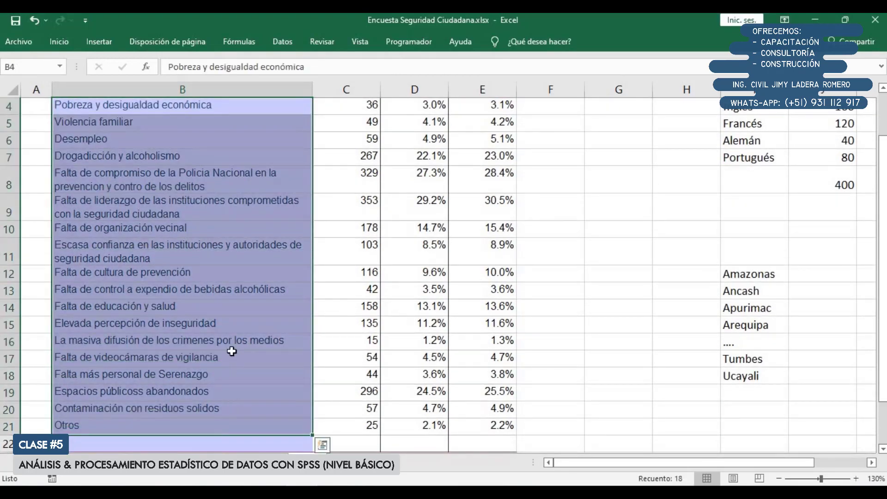
{"action": "left_click", "coordinate": [69, 424]}
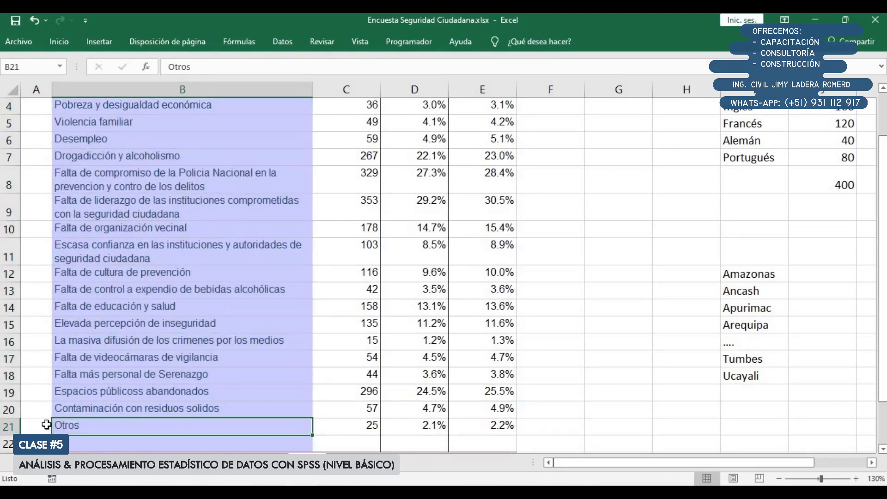
{"action": "scroll", "coordinate": [46, 425], "scroll_direction": "up", "scroll_amount": 1}
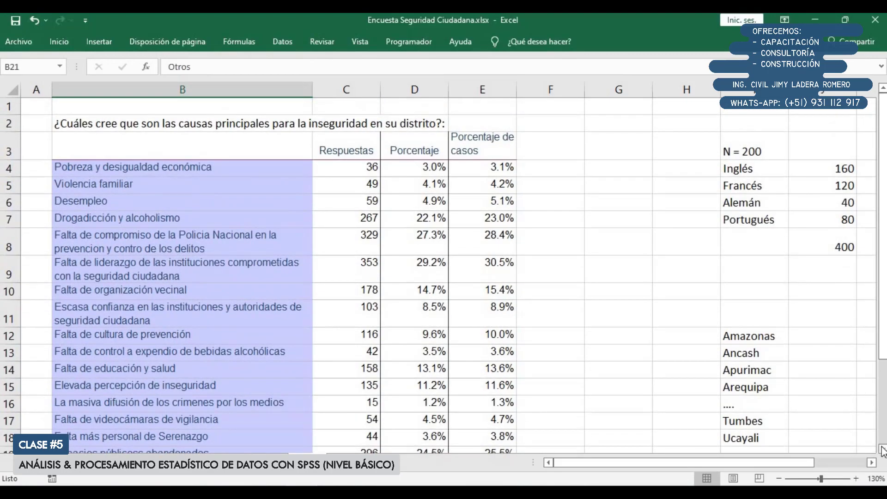
{"action": "left_click", "coordinate": [883, 449]}
{"action": "left_click", "coordinate": [882, 449]}
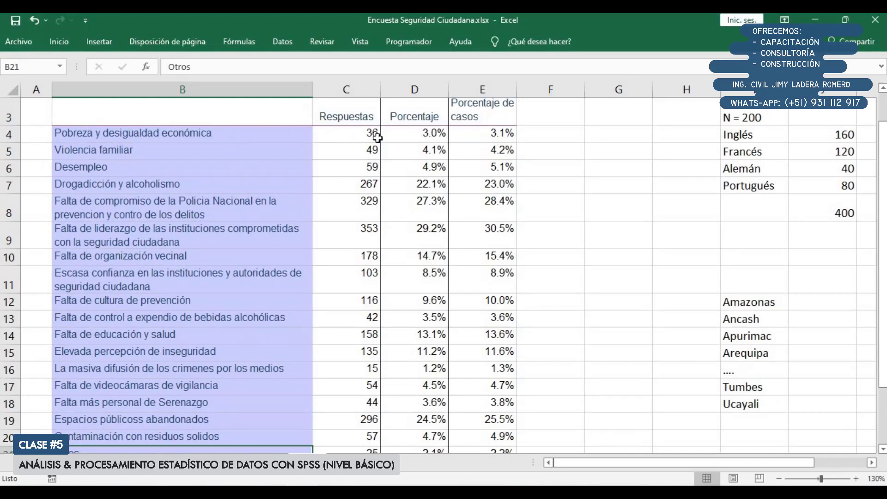
{"action": "left_click_drag", "start_coordinate": [139, 133], "coordinate": [172, 436]}
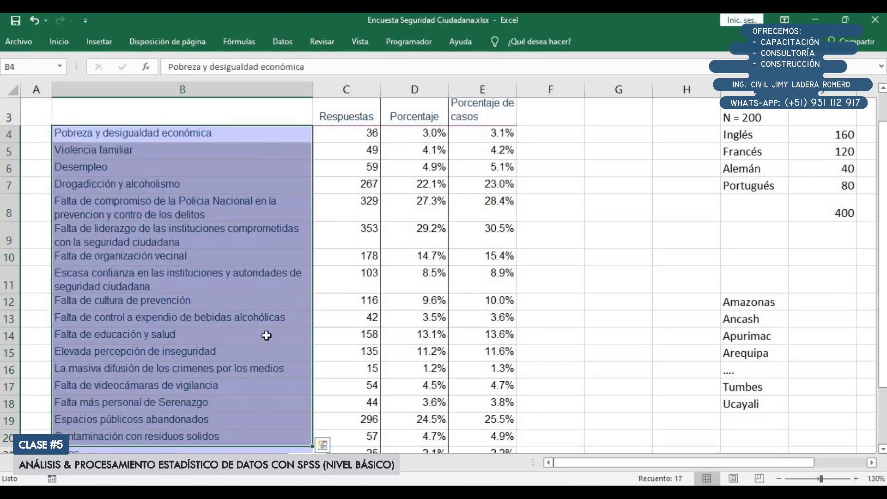
{"action": "scroll", "coordinate": [252, 349], "scroll_direction": "down", "scroll_amount": 1}
{"action": "left_click", "coordinate": [109, 397]}
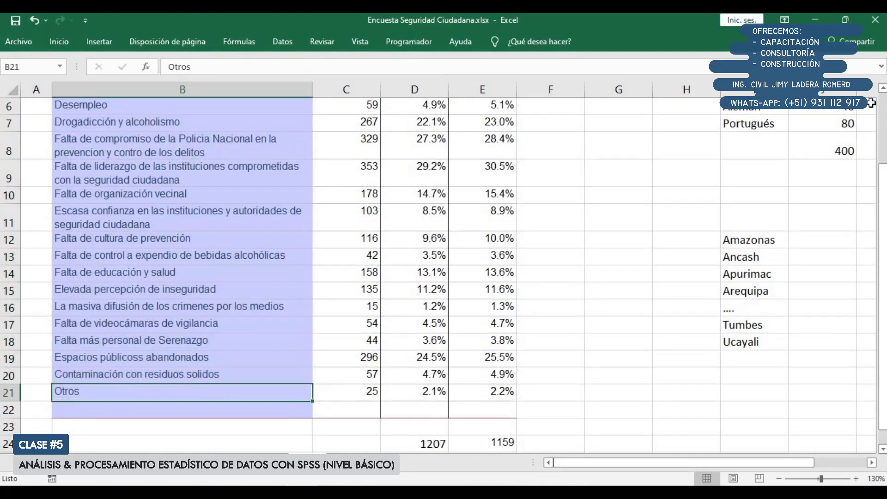
{"action": "left_click", "coordinate": [883, 89]}
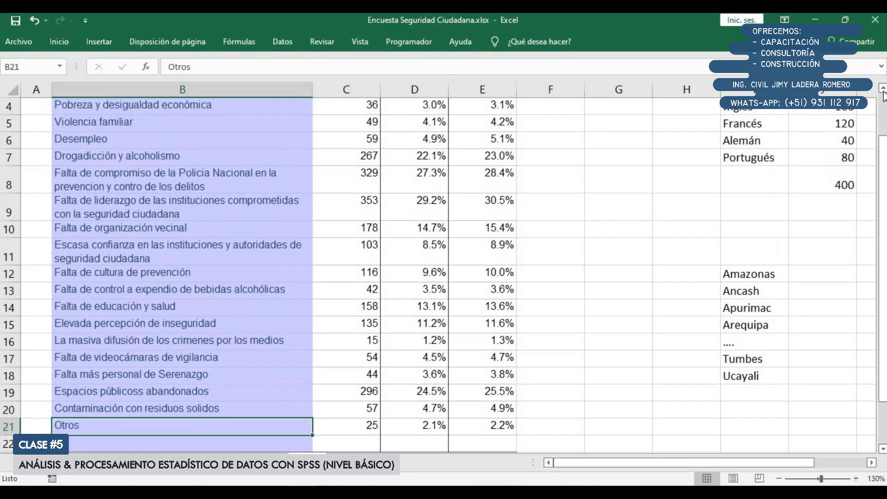
{"action": "left_click", "coordinate": [883, 89]}
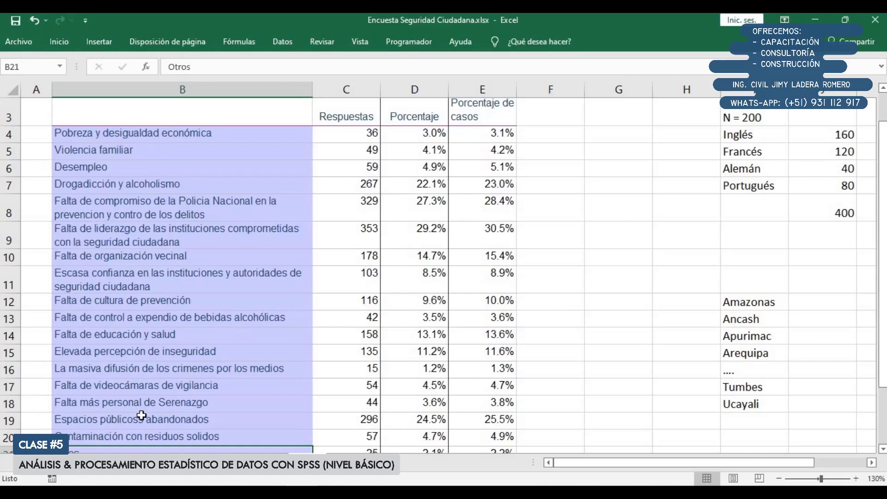
Select all of column E, which holds Porcentaje de casos
{"action": "left_click", "coordinate": [883, 448]}
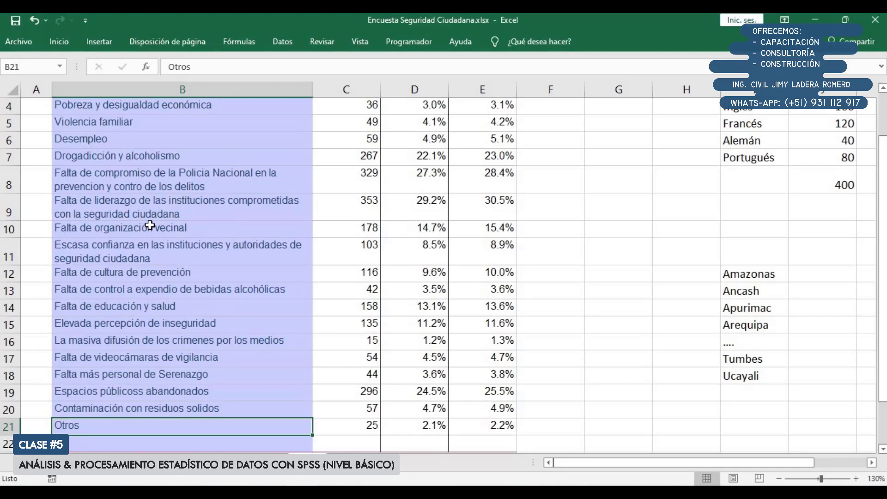
{"action": "scroll", "coordinate": [519, 190], "scroll_direction": "up", "scroll_amount": 1}
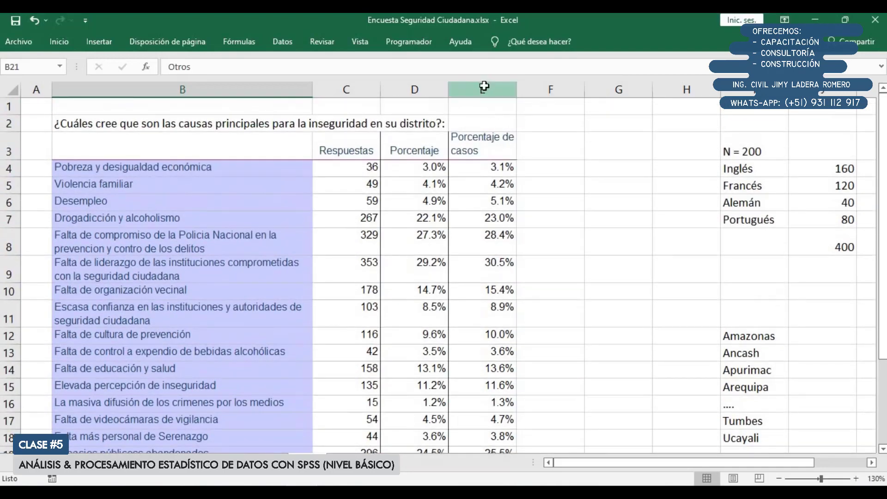
{"action": "left_click", "coordinate": [483, 87]}
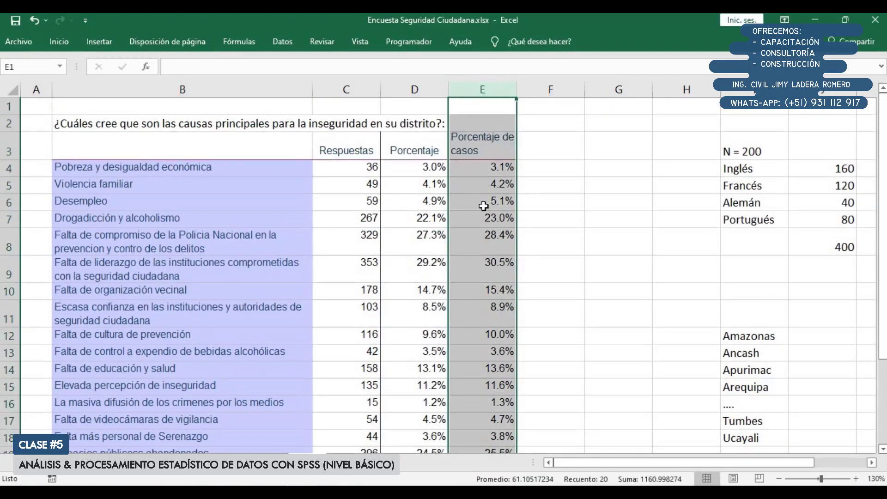
Delete the base totals 1207 and 1159 in row 24 below the Porcentaje and Porcentaje de casos columns
{"action": "scroll", "coordinate": [481, 231], "scroll_direction": "down", "scroll_amount": 5}
{"action": "scroll", "coordinate": [475, 268], "scroll_direction": "up", "scroll_amount": 3}
{"action": "left_click", "coordinate": [476, 268]}
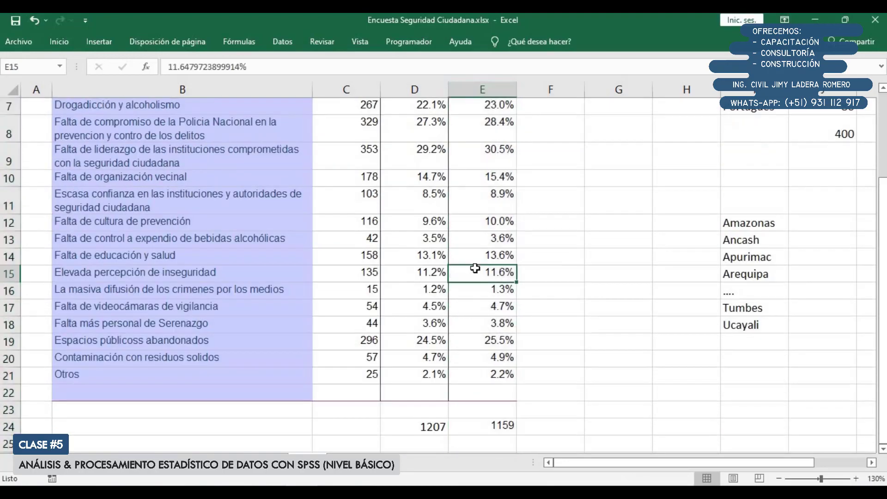
{"action": "scroll", "coordinate": [475, 268], "scroll_direction": "down", "scroll_amount": 2}
{"action": "scroll", "coordinate": [432, 254], "scroll_direction": "up", "scroll_amount": 1}
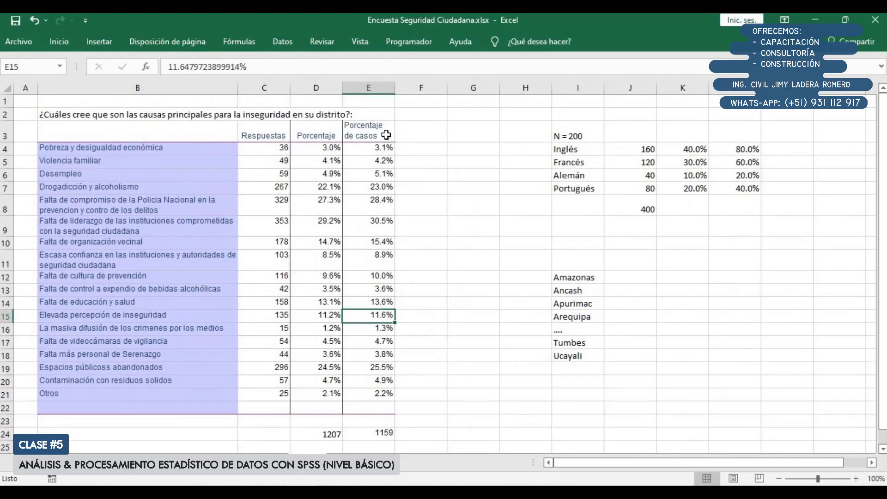
{"action": "left_click", "coordinate": [377, 134]}
{"action": "left_click_drag", "start_coordinate": [379, 259], "coordinate": [393, 384]}
{"action": "scroll", "coordinate": [345, 396], "scroll_direction": "down", "scroll_amount": 1}
{"action": "left_click", "coordinate": [311, 399]}
{"action": "key", "text": "Delete"}
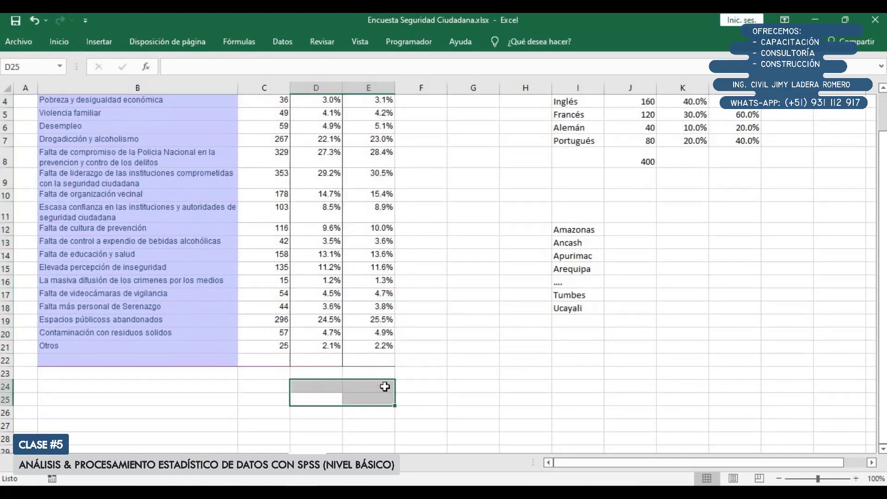
Clear the leftover fill and borders from empty row 22 below the Otros row
{"action": "scroll", "coordinate": [377, 366], "scroll_direction": "up", "scroll_amount": 1}
{"action": "left_click_drag", "start_coordinate": [146, 132], "coordinate": [346, 397]}
{"action": "left_click", "coordinate": [316, 435]}
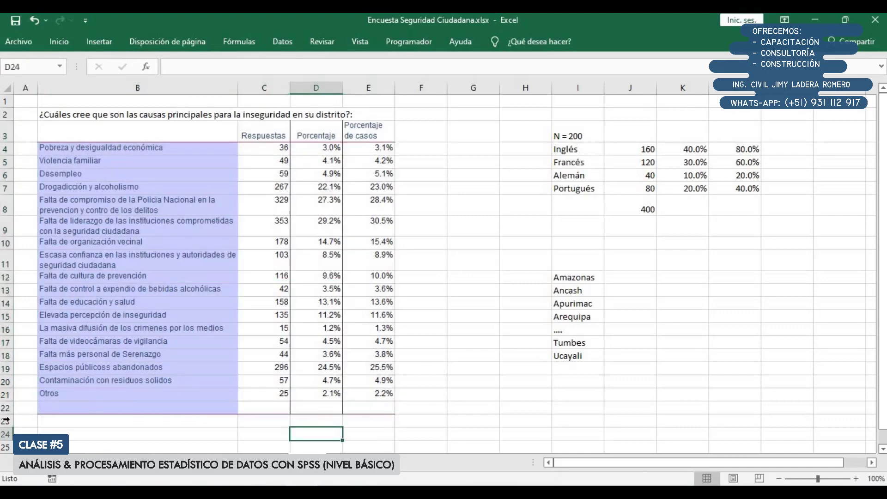
{"action": "left_click", "coordinate": [3, 409]}
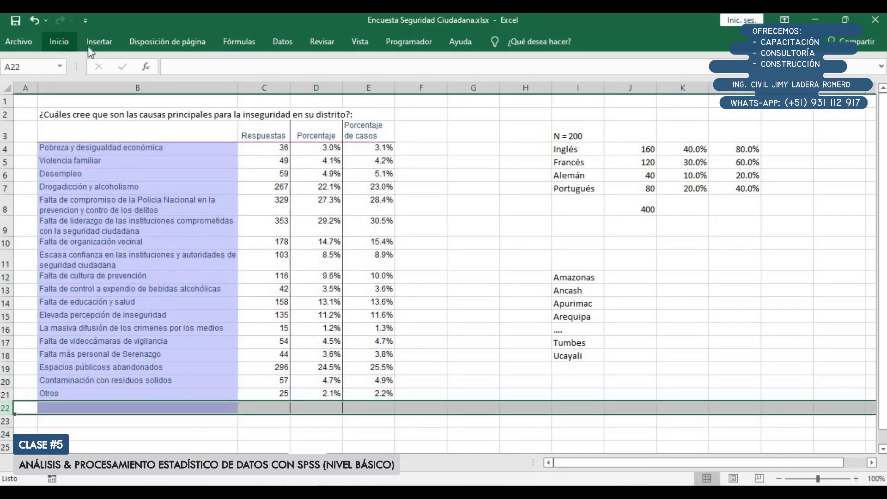
{"action": "left_click", "coordinate": [59, 41]}
{"action": "left_click", "coordinate": [744, 94]}
{"action": "left_click", "coordinate": [756, 110]}
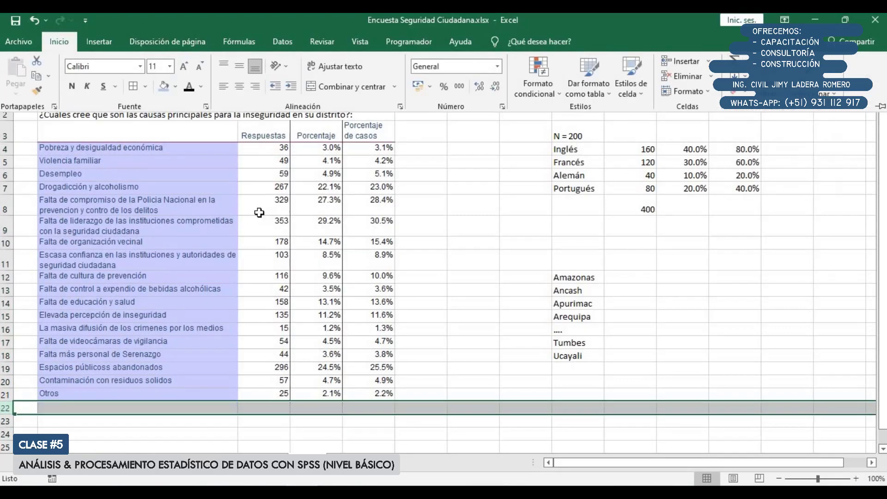
Apply borders to every cell of the results table in B3:E21
{"action": "left_click", "coordinate": [259, 210]}
{"action": "left_click_drag", "start_coordinate": [172, 131], "coordinate": [386, 395]}
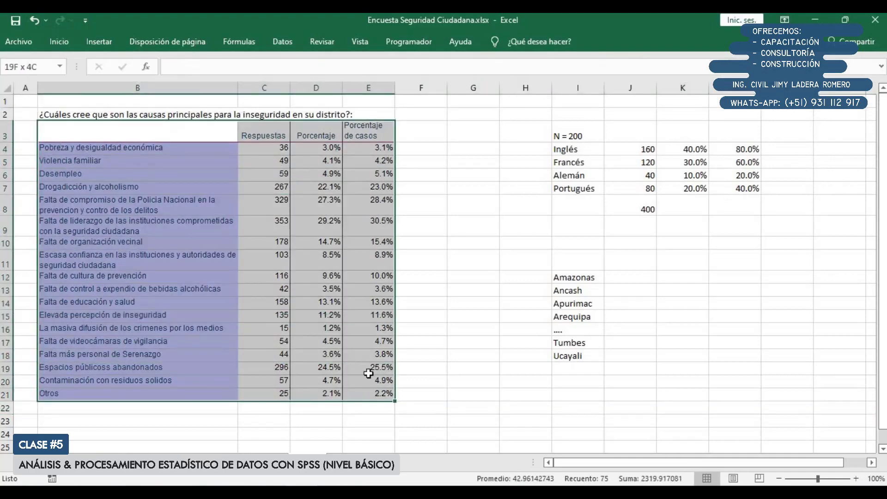
{"action": "left_click", "coordinate": [59, 42]}
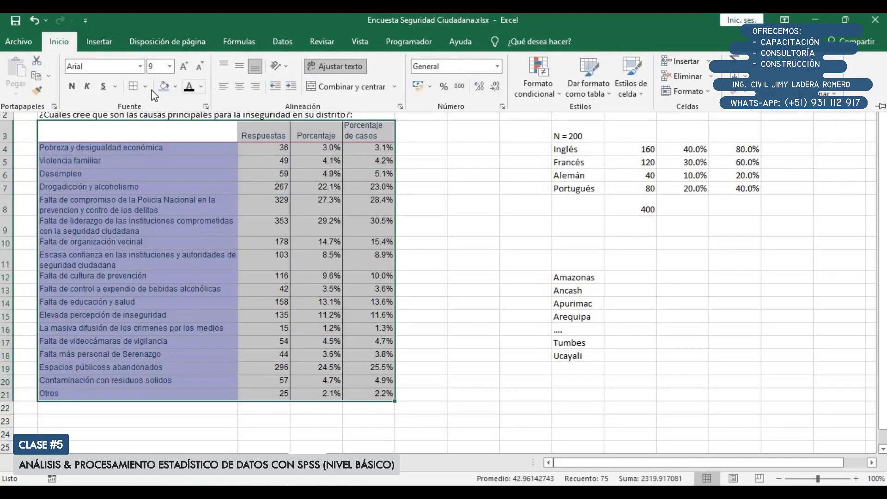
{"action": "left_click", "coordinate": [133, 86]}
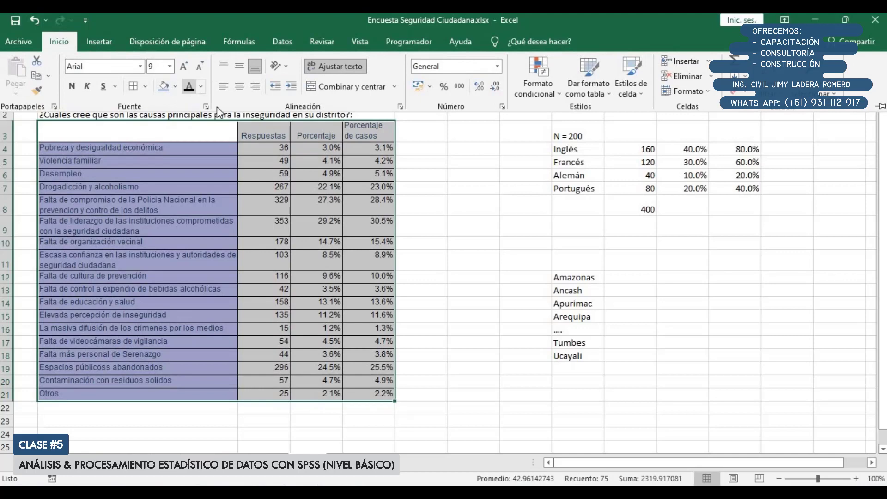
Format the header cells B3:E3 with a dark blue fill and bold white text
{"action": "left_click_drag", "start_coordinate": [218, 131], "coordinate": [369, 133]}
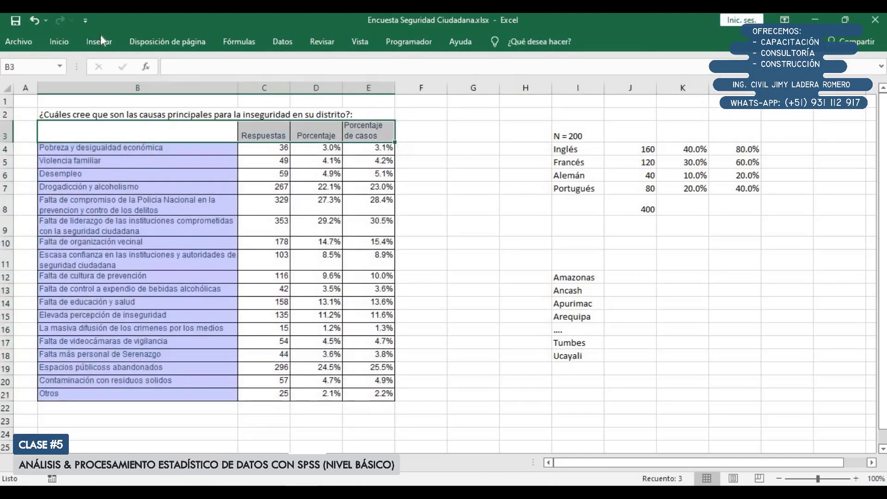
{"action": "double_click", "coordinate": [71, 40]}
{"action": "left_click", "coordinate": [176, 87]}
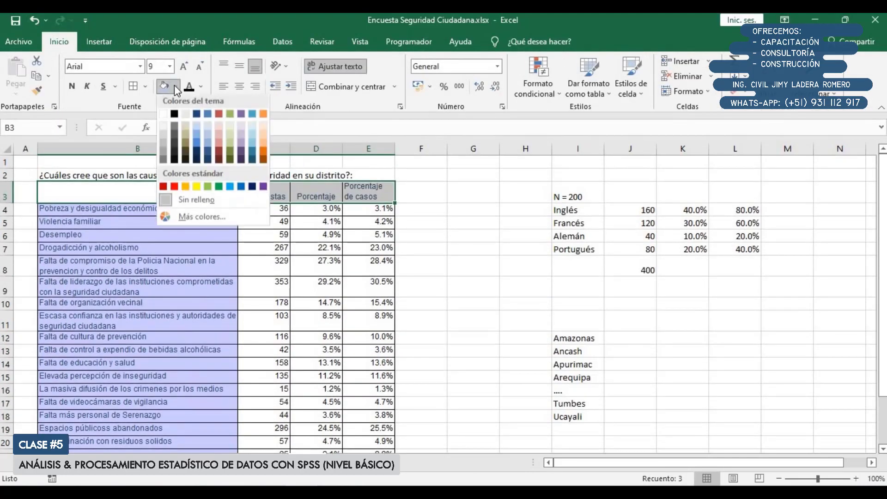
{"action": "left_click", "coordinate": [241, 189]}
{"action": "left_click", "coordinate": [201, 87]}
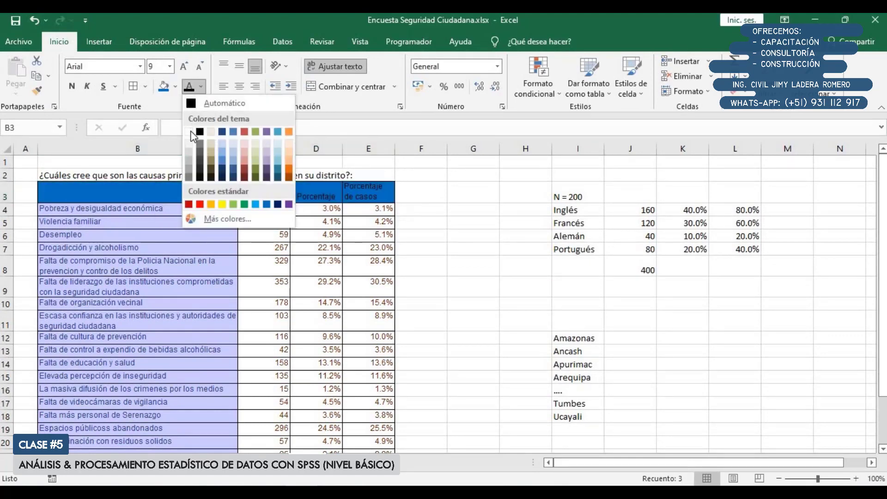
{"action": "left_click", "coordinate": [189, 132]}
{"action": "left_click", "coordinate": [72, 86]}
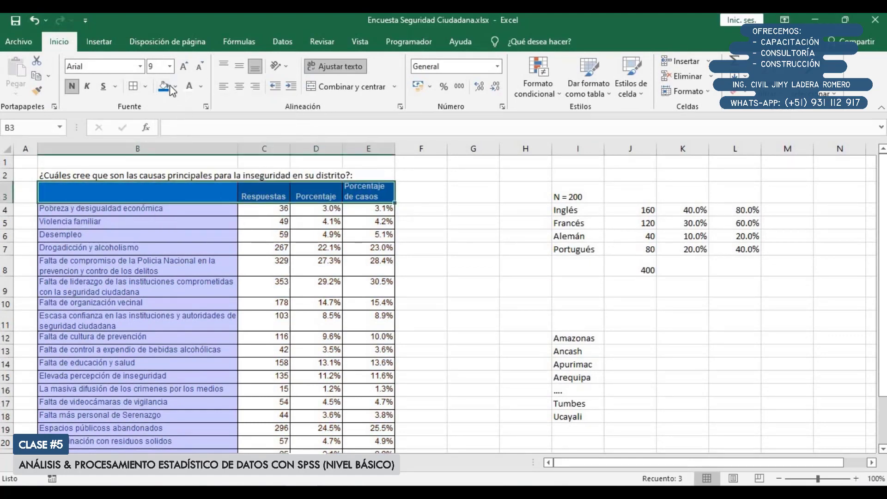
{"action": "left_click", "coordinate": [176, 87]}
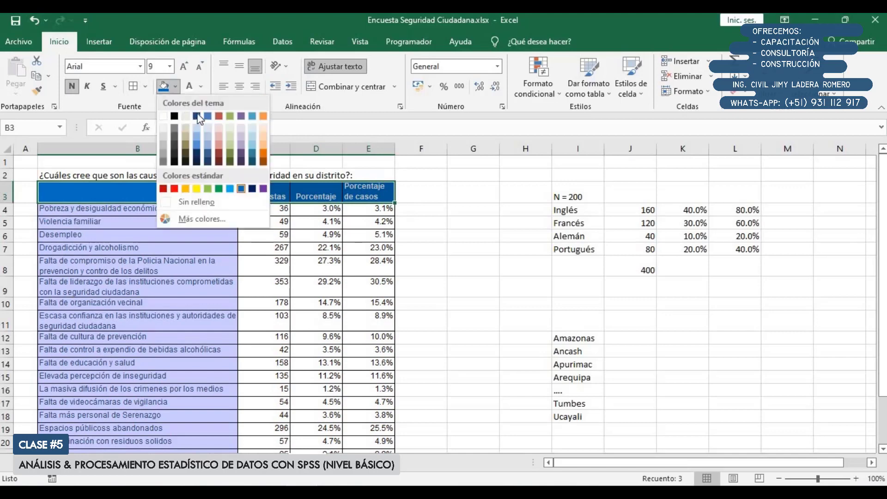
{"action": "left_click", "coordinate": [210, 155]}
Give the answer options in B4:B21 a light blue fill and set their font colour to Automático
{"action": "scroll", "coordinate": [200, 164], "scroll_direction": "down", "scroll_amount": 1}
{"action": "left_click_drag", "start_coordinate": [200, 164], "coordinate": [206, 409]}
{"action": "left_click", "coordinate": [177, 88]}
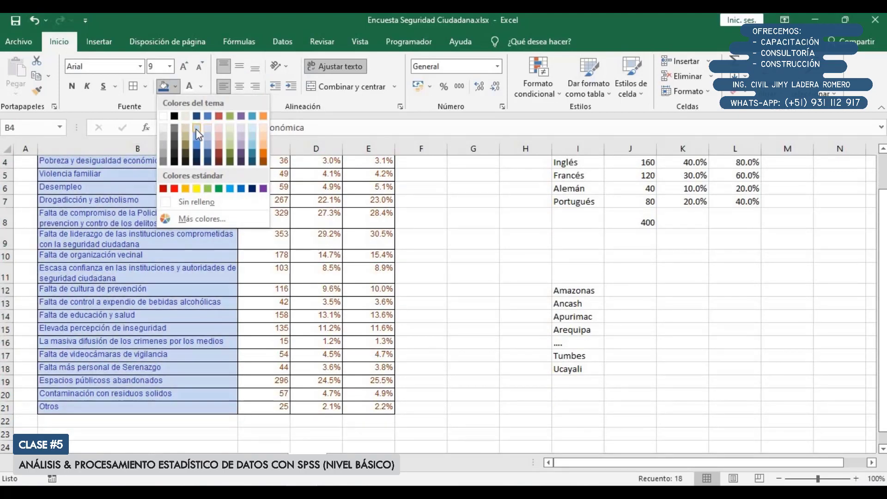
{"action": "left_click", "coordinate": [196, 129]}
{"action": "left_click", "coordinate": [201, 87]}
{"action": "left_click", "coordinate": [213, 104]}
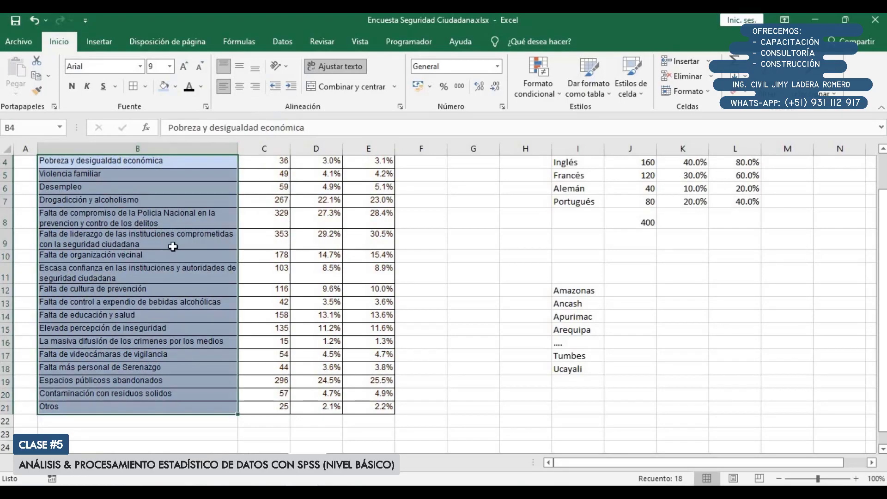
{"action": "left_click", "coordinate": [172, 245]}
{"action": "scroll", "coordinate": [277, 264], "scroll_direction": "up", "scroll_amount": 1}
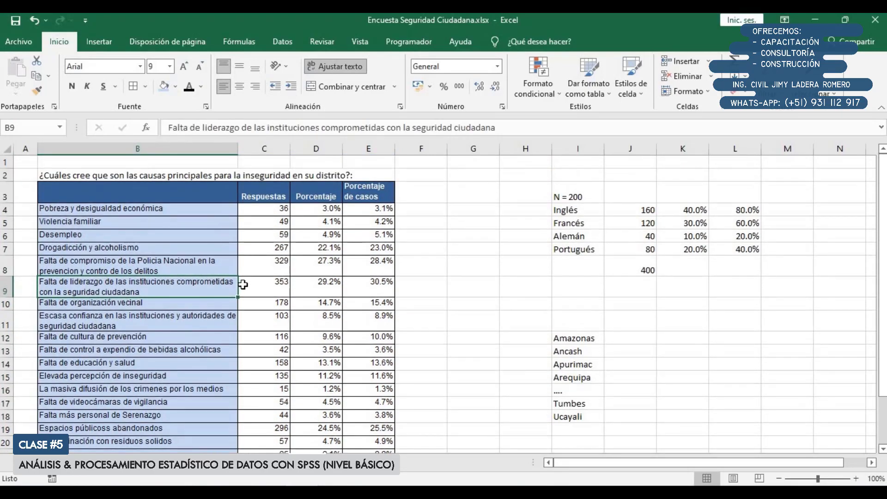
Delete the language and region example data beside the results table
{"action": "scroll", "coordinate": [196, 215], "scroll_direction": "down", "scroll_amount": 1}
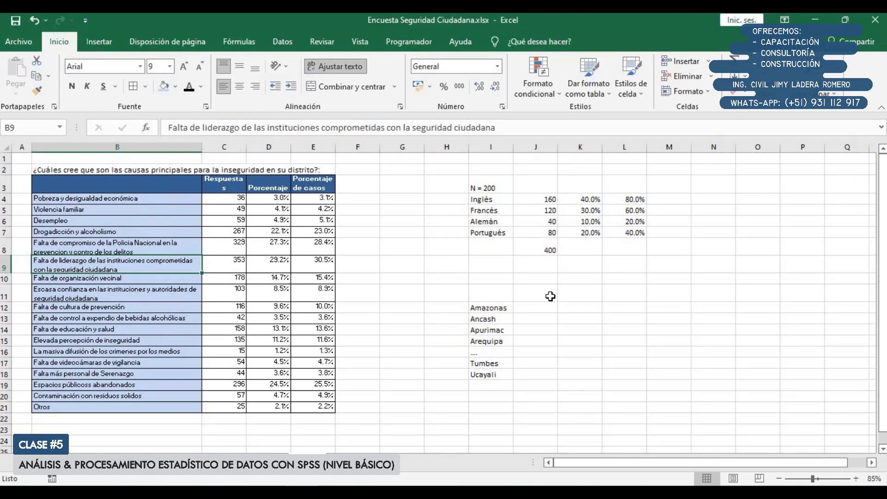
{"action": "left_click_drag", "start_coordinate": [430, 178], "coordinate": [670, 403]}
{"action": "key", "text": "Delete"}
{"action": "left_click", "coordinate": [522, 343]}
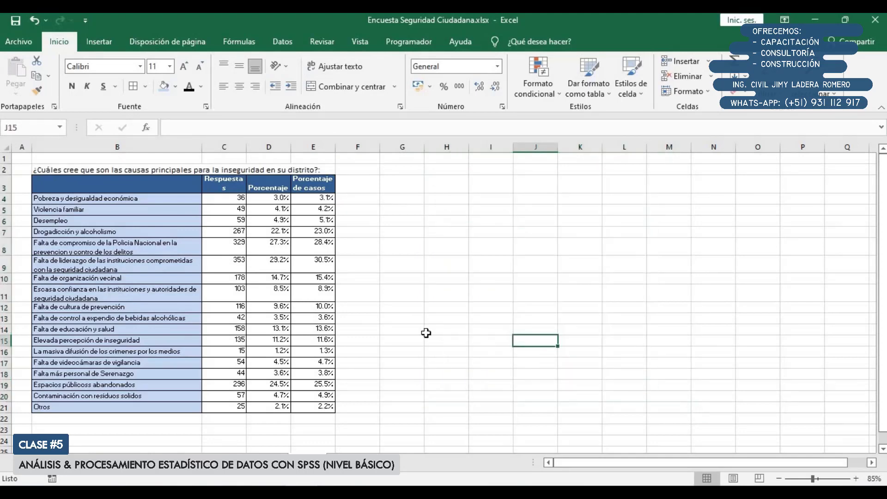
Widen the Porcentaje and Porcentaje de casos columns and reduce the height of header row 3
{"action": "scroll", "coordinate": [431, 320], "scroll_direction": "up", "scroll_amount": 1}
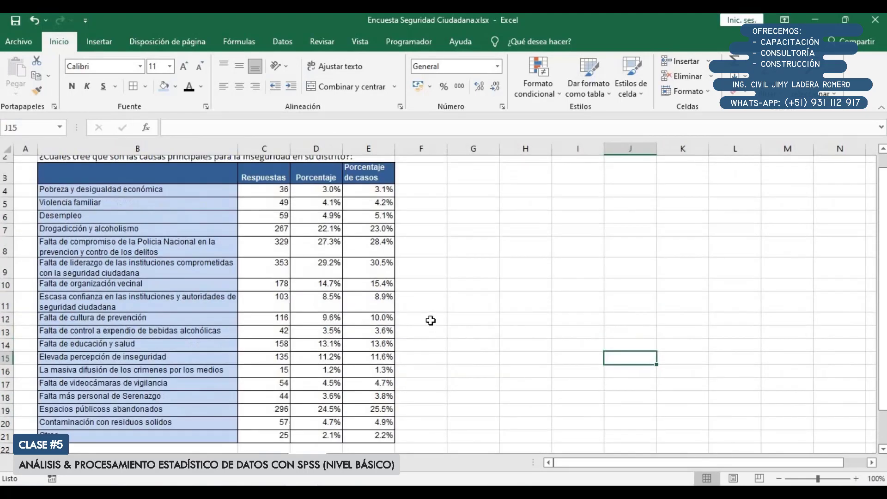
{"action": "double_click", "coordinate": [346, 148]}
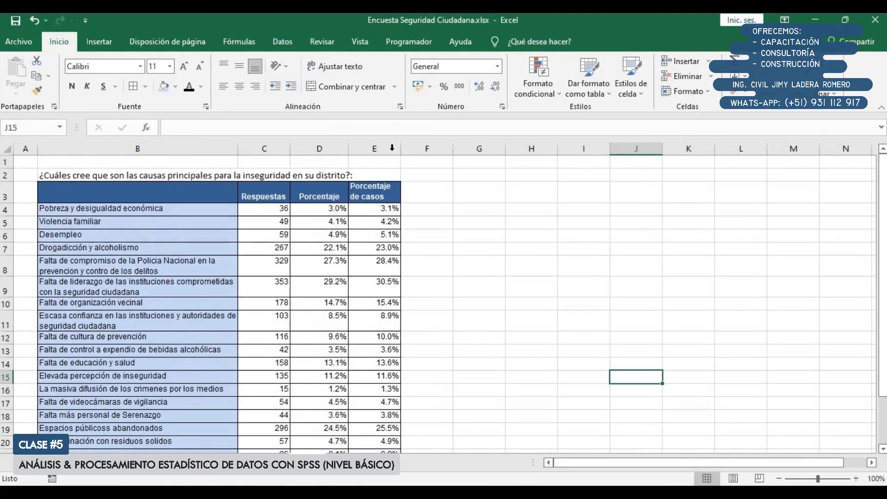
{"action": "left_click_drag", "start_coordinate": [401, 148], "coordinate": [438, 152]}
{"action": "left_click_drag", "start_coordinate": [5, 204], "coordinate": [4, 195]}
Try a 100% stacked bar chart of Porcentaje de casos by cause beside the table, and delete it
{"action": "scroll", "coordinate": [140, 239], "scroll_direction": "down", "scroll_amount": 1}
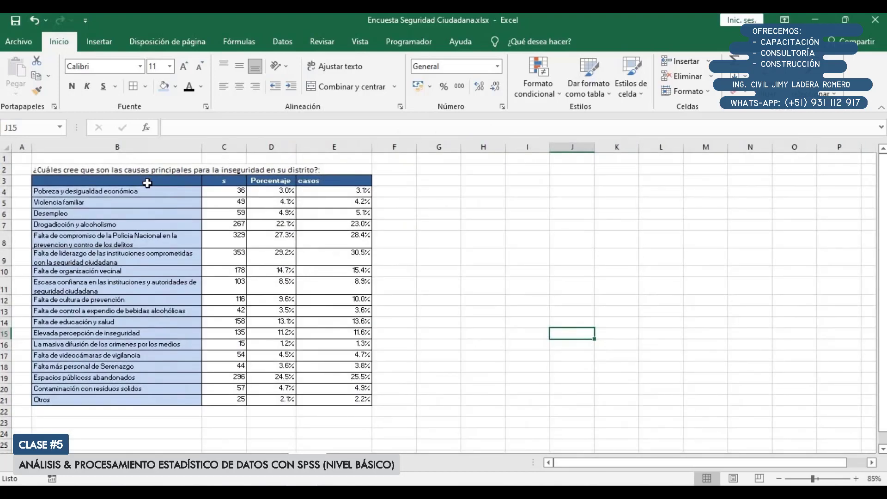
{"action": "left_click_drag", "start_coordinate": [147, 183], "coordinate": [158, 393]}
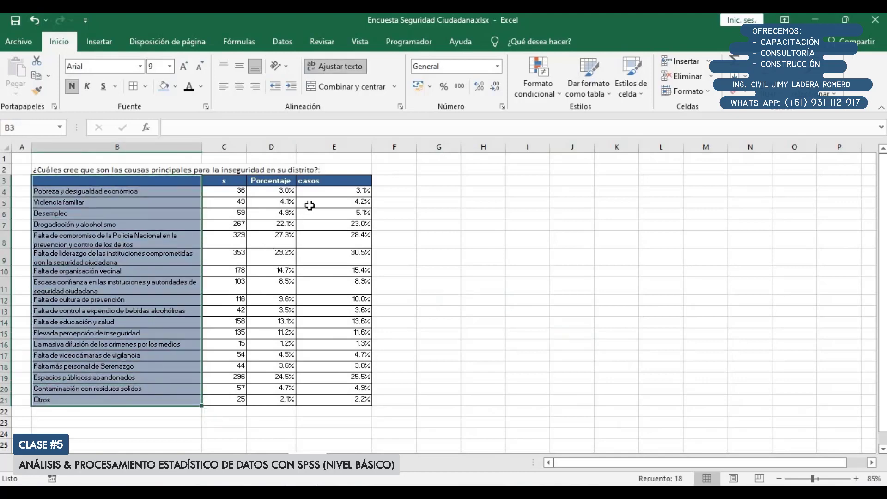
{"action": "left_click_drag", "start_coordinate": [342, 179], "coordinate": [323, 397]}
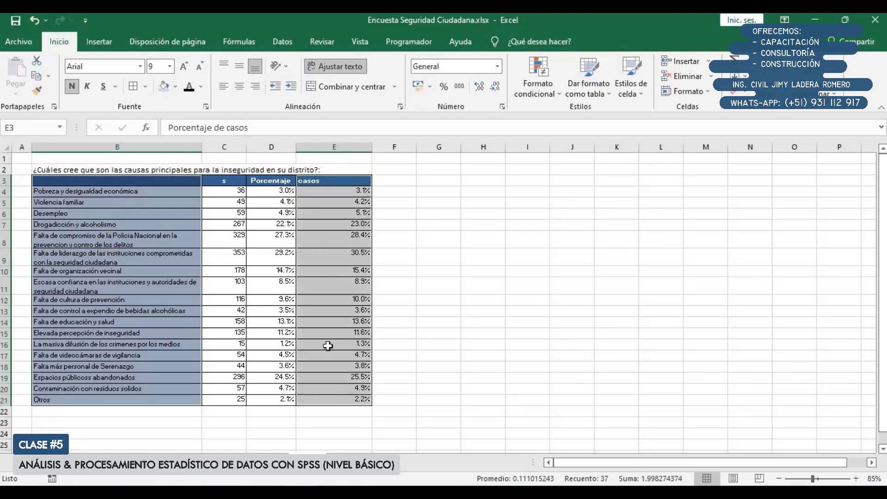
{"action": "left_click", "coordinate": [99, 42]}
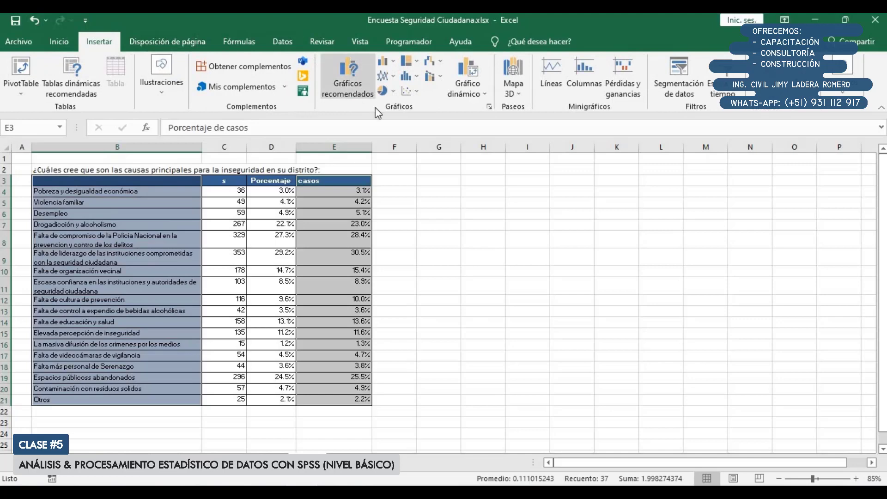
{"action": "left_click", "coordinate": [387, 62]}
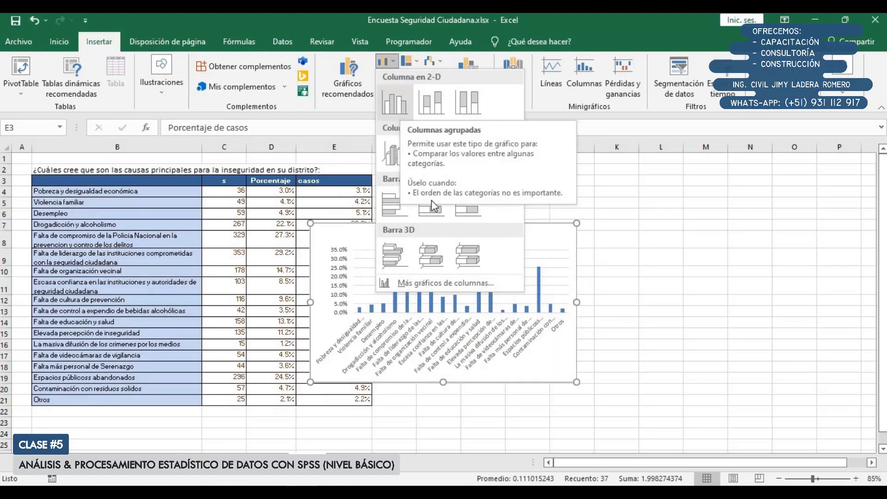
{"action": "left_click", "coordinate": [468, 210]}
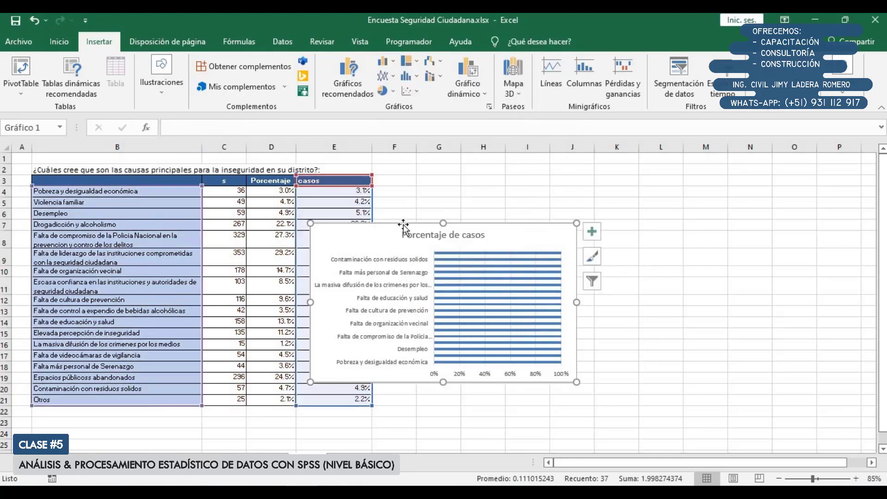
{"action": "left_click_drag", "start_coordinate": [365, 233], "coordinate": [454, 164]}
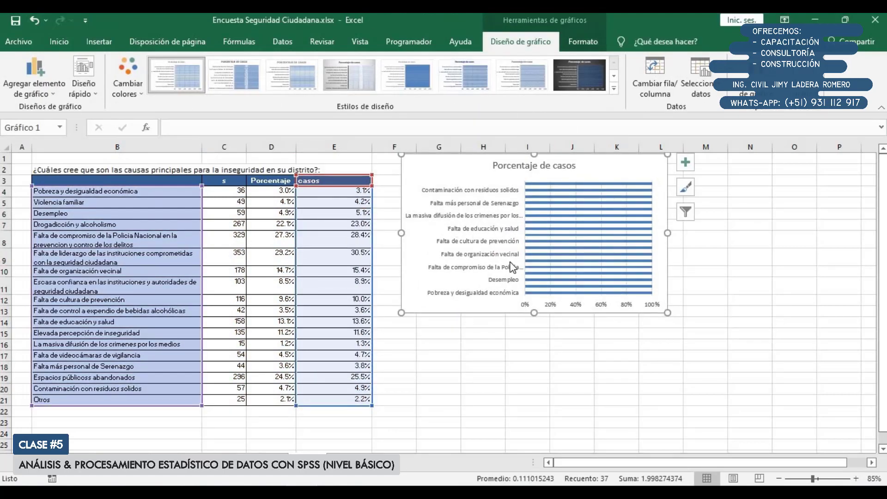
{"action": "left_click_drag", "start_coordinate": [544, 417], "coordinate": [545, 435]}
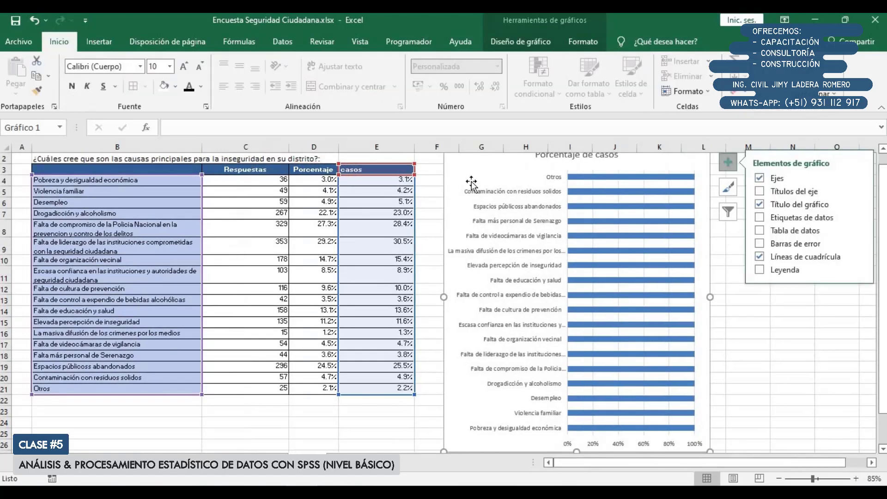
{"action": "left_click", "coordinate": [464, 162]}
{"action": "key", "text": "Delete"}
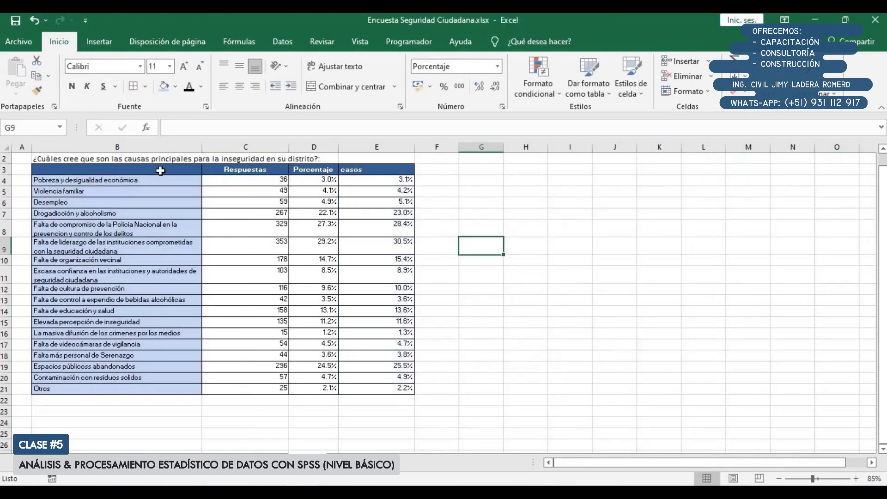
Insert a clustered bar chart (Barras agrupadas) of Porcentaje de casos by cause, using B3:B21 and E3:E21
{"action": "left_click_drag", "start_coordinate": [174, 169], "coordinate": [190, 391]}
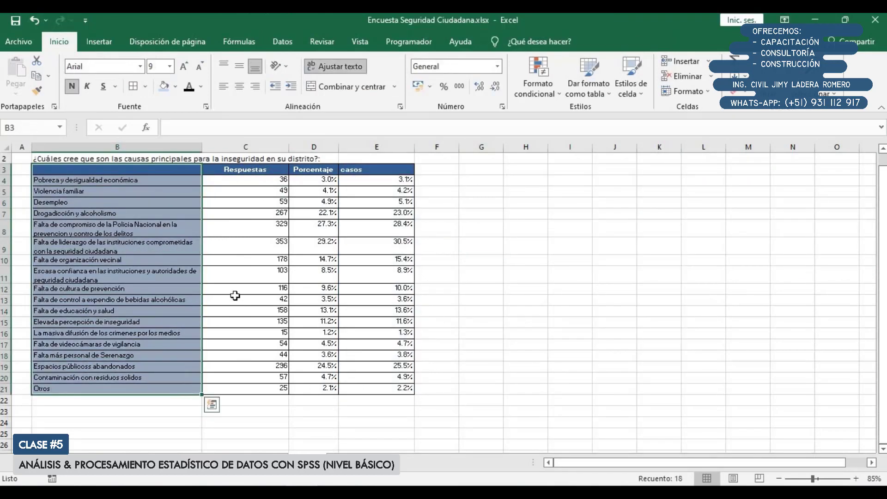
{"action": "left_click_drag", "start_coordinate": [381, 169], "coordinate": [392, 390]}
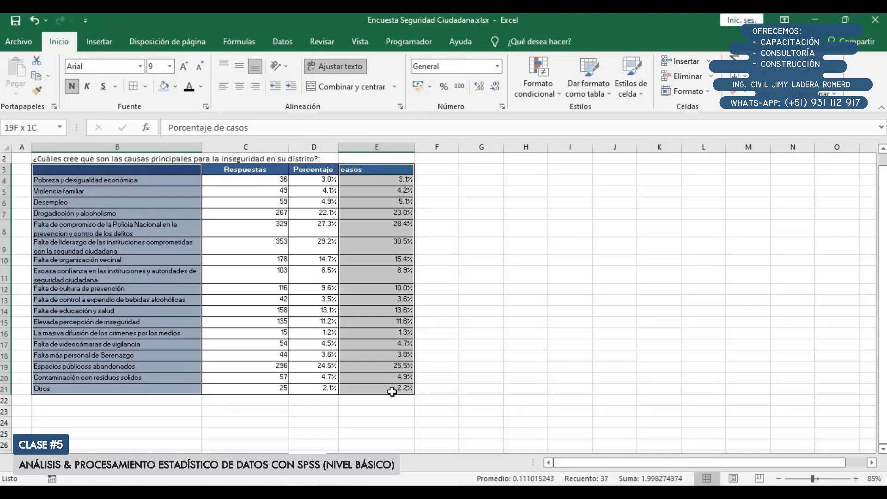
{"action": "left_click", "coordinate": [111, 41]}
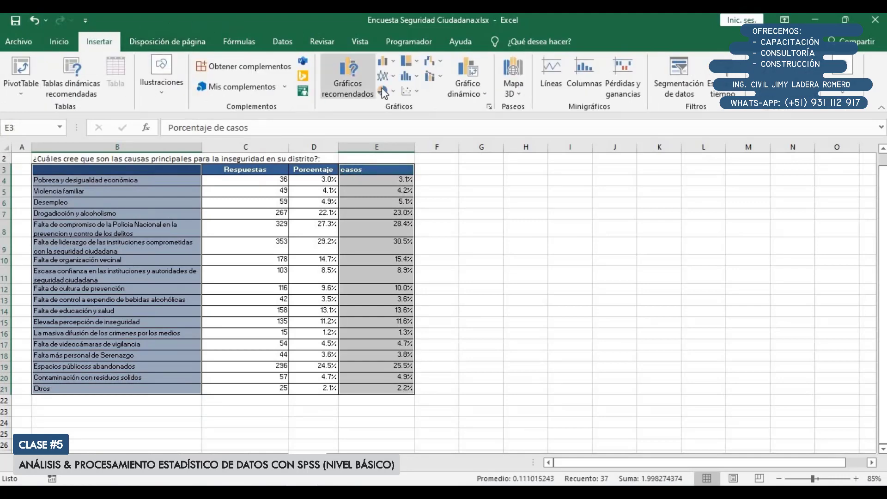
{"action": "left_click", "coordinate": [384, 61]}
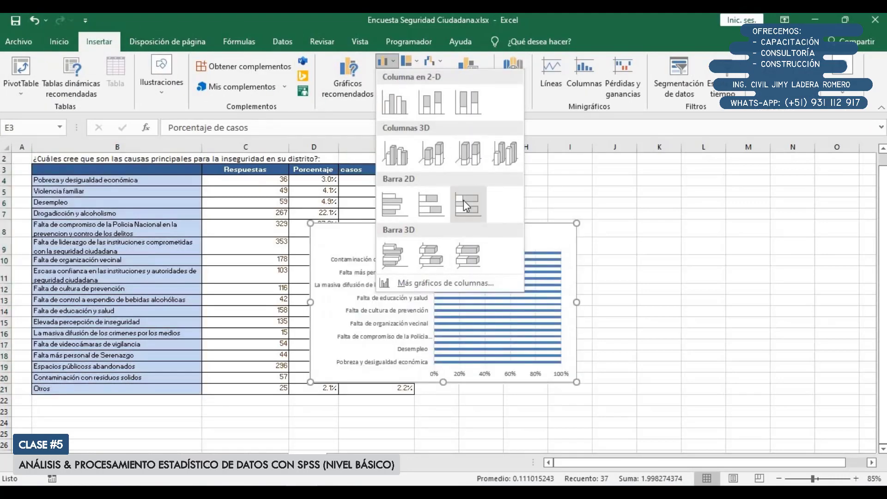
{"action": "left_click", "coordinate": [292, 51]}
{"action": "left_click", "coordinate": [385, 62]}
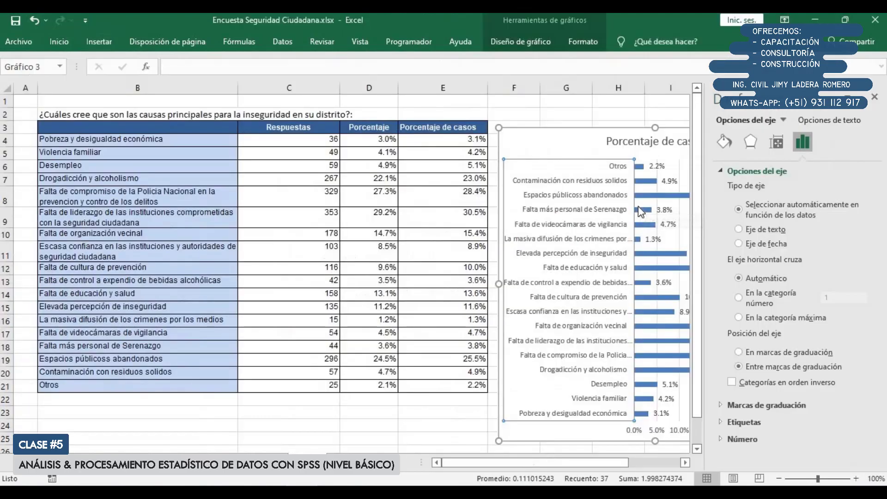
{"action": "mouse_move", "coordinate": [641, 210]}
Set the chart's vertical axis to show its categories in reverse order (Categorías en orden inverso) and close the axis formatting
{"action": "left_click", "coordinate": [793, 385]}
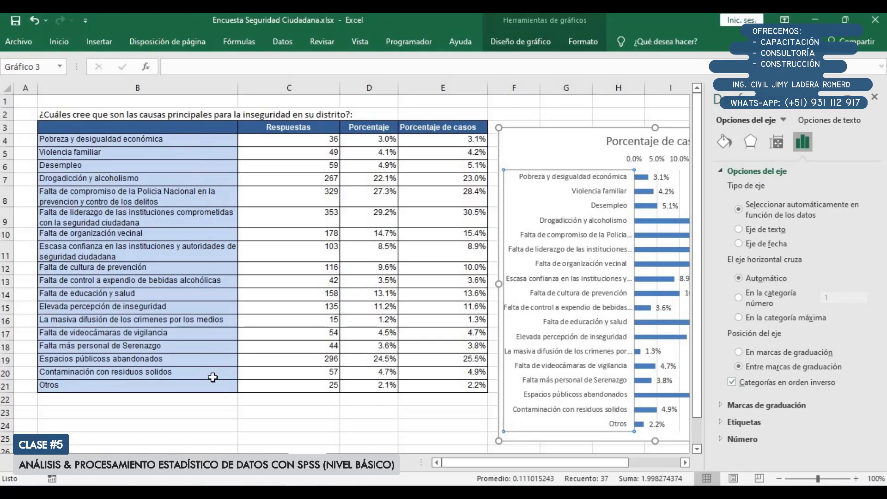
{"action": "left_click", "coordinate": [596, 173]}
{"action": "left_click", "coordinate": [875, 97]}
Delete the horizontal value axis from the bar chart
{"action": "left_click", "coordinate": [830, 135]}
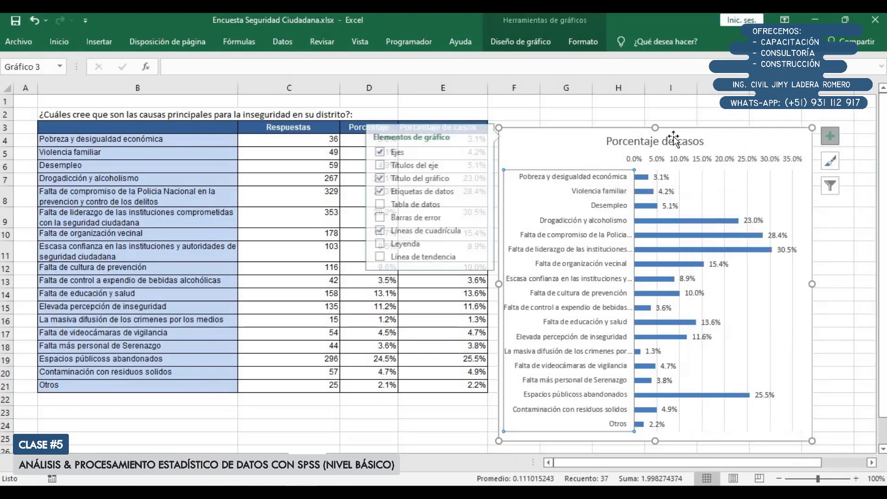
{"action": "left_click", "coordinate": [662, 160]}
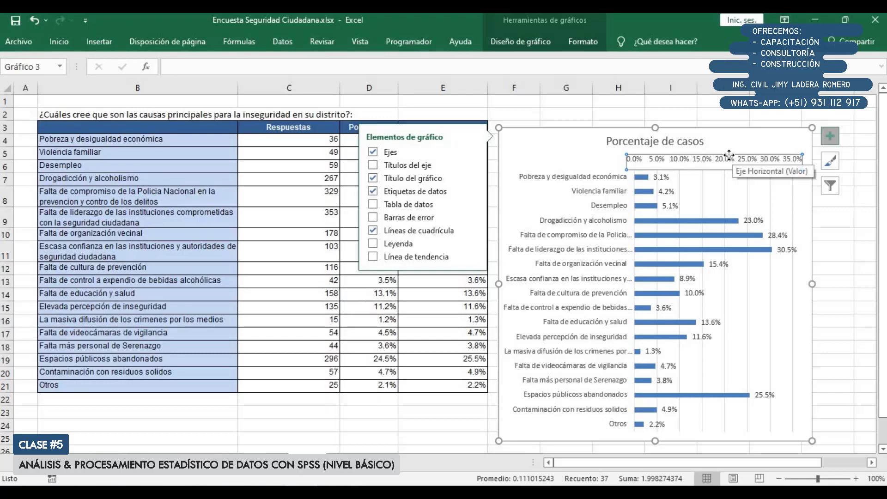
{"action": "key", "text": "Delete"}
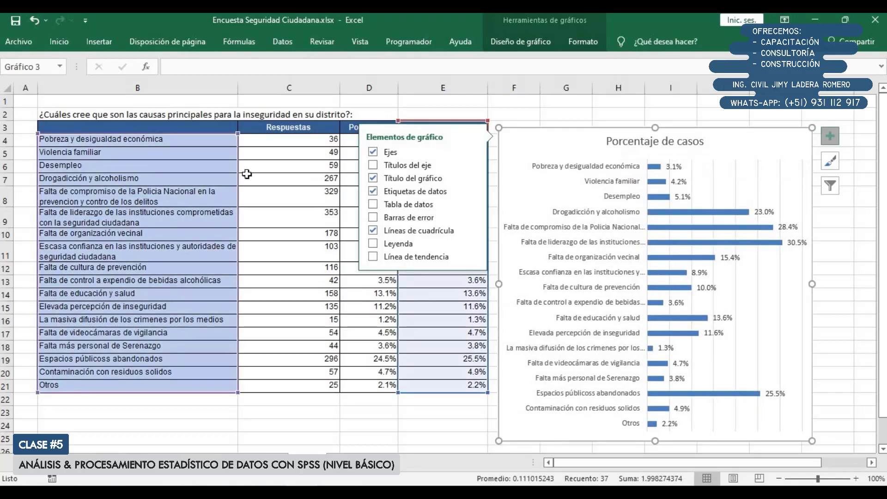
{"action": "left_click", "coordinate": [535, 119]}
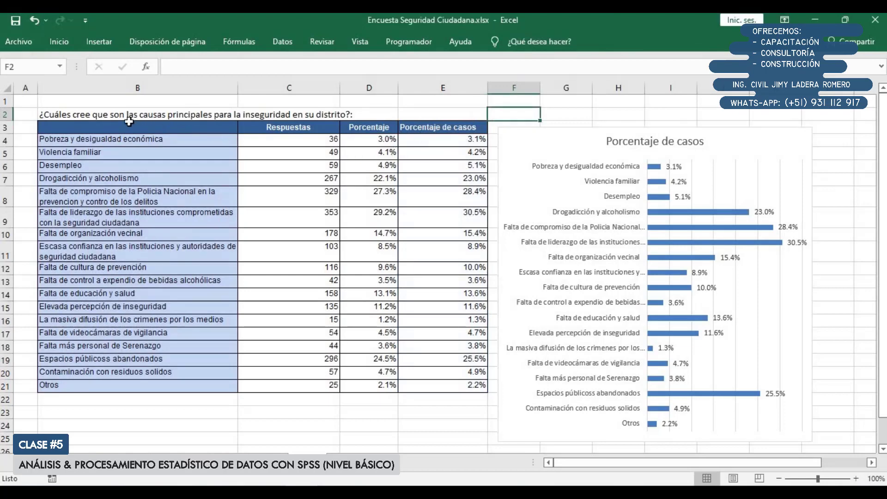
Sort the table B3:E20, leaving out the Otros row, by Respuestas from largest to smallest (De mayor a menor)
{"action": "left_click_drag", "start_coordinate": [123, 123], "coordinate": [402, 375]}
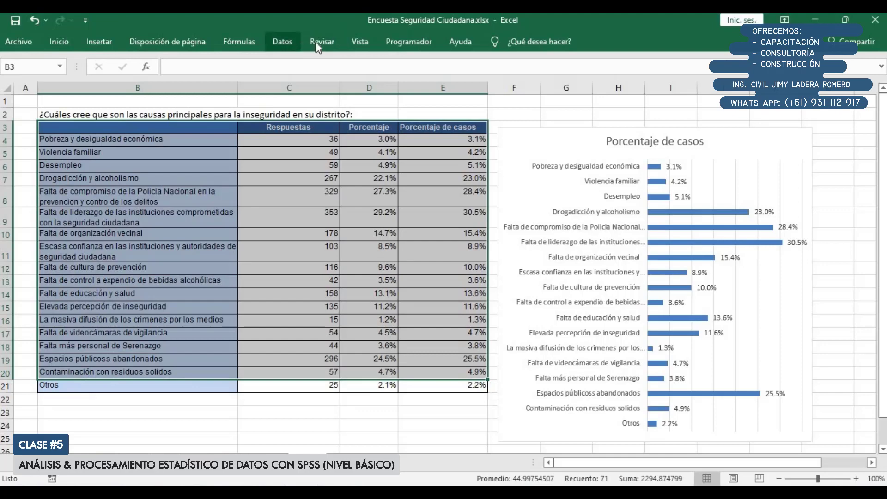
{"action": "left_click", "coordinate": [283, 42]}
{"action": "left_click", "coordinate": [333, 74]}
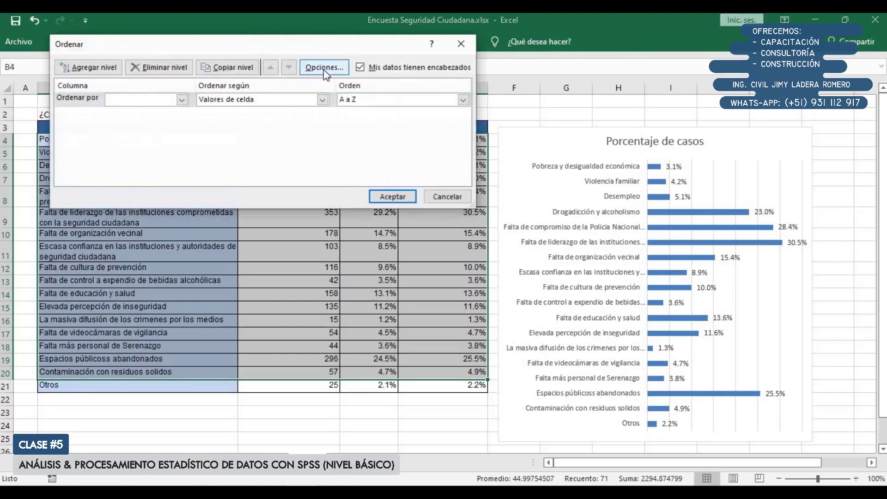
{"action": "left_click", "coordinate": [181, 100]}
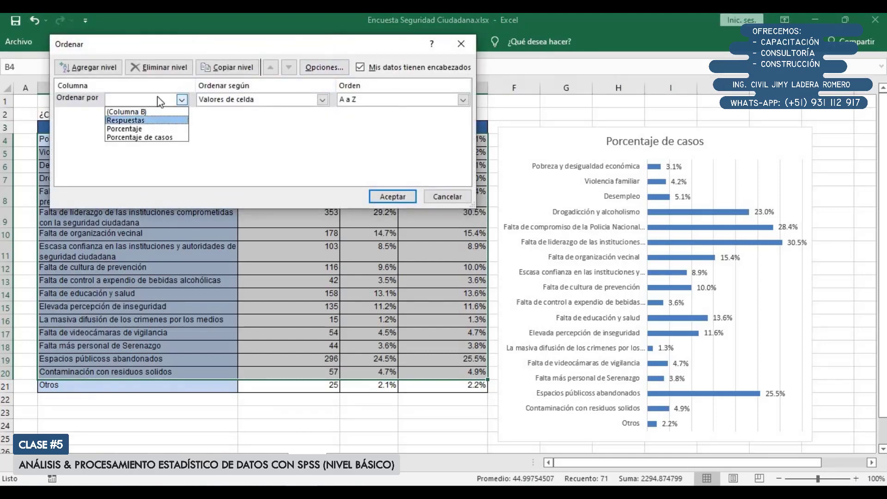
{"action": "left_click", "coordinate": [176, 51]}
{"action": "left_click_drag", "start_coordinate": [233, 49], "coordinate": [240, 204]}
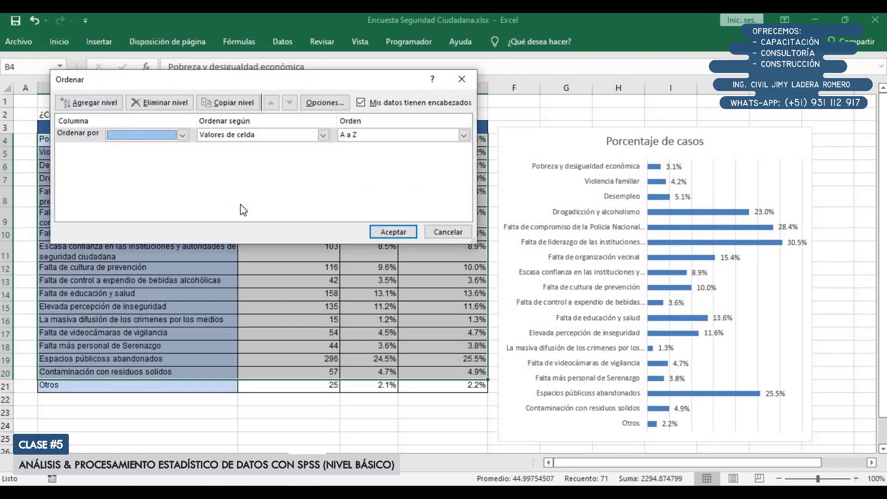
{"action": "left_click", "coordinate": [188, 252]}
{"action": "left_click", "coordinate": [131, 272]}
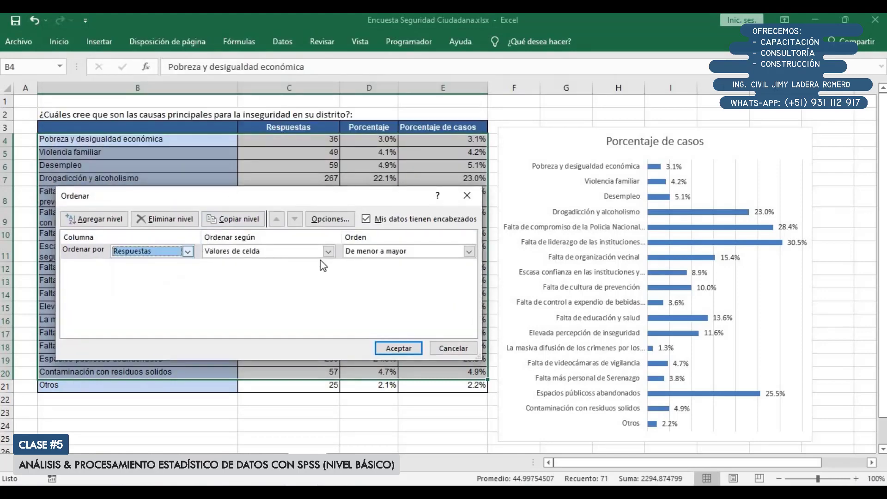
{"action": "left_click", "coordinate": [352, 256]}
{"action": "left_click", "coordinate": [368, 274]}
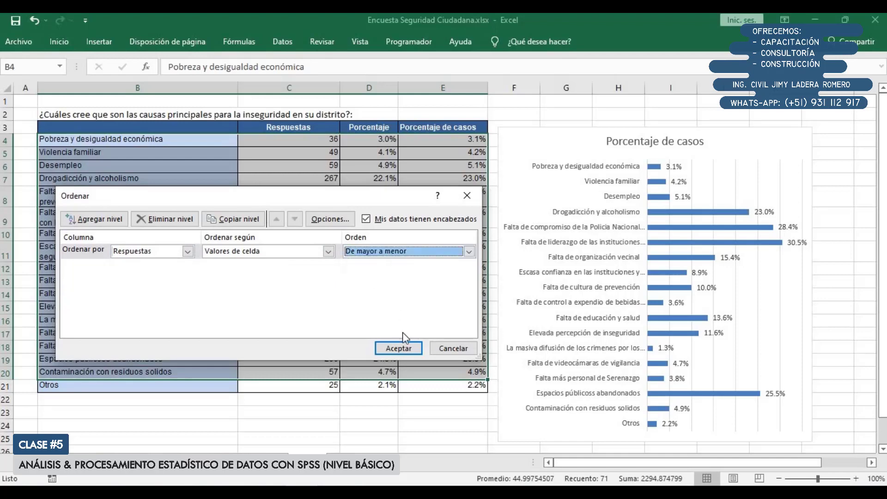
{"action": "left_click", "coordinate": [399, 348]}
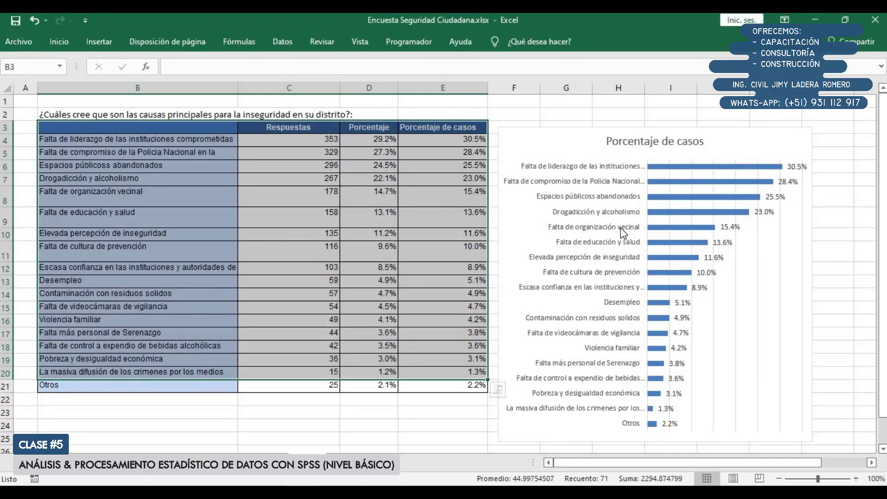
{"action": "left_click", "coordinate": [369, 399]}
{"action": "left_click", "coordinate": [177, 384]}
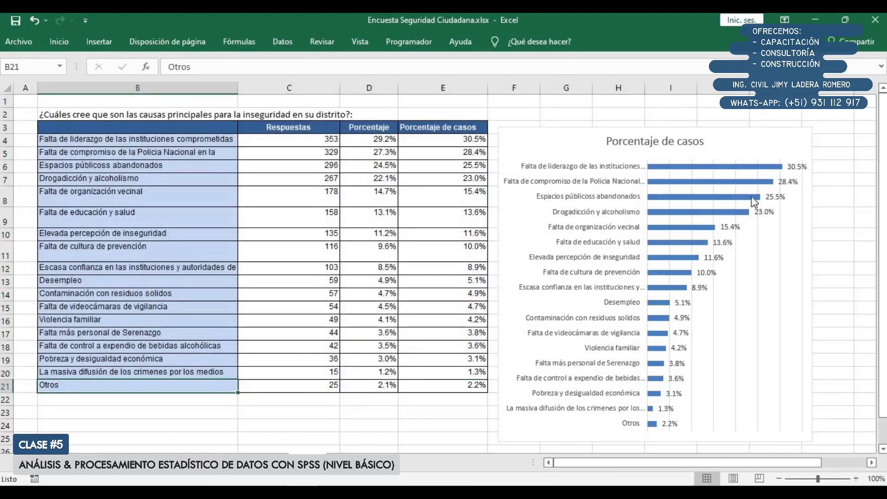
Change the chart title to "Principales causas de la inseguridad ciudadana"
{"action": "left_click", "coordinate": [651, 140]}
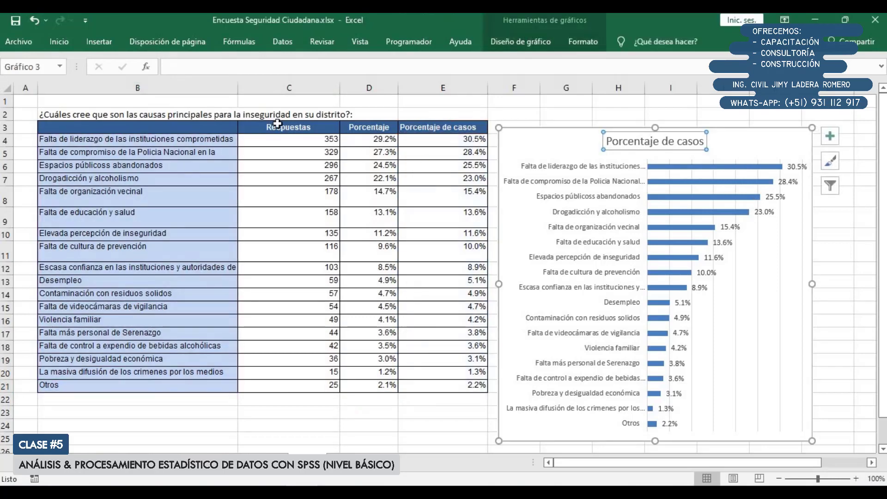
{"action": "left_click", "coordinate": [216, 113]}
{"action": "left_click_drag", "start_coordinate": [506, 65], "coordinate": [137, 70]}
{"action": "left_click", "coordinate": [677, 143]}
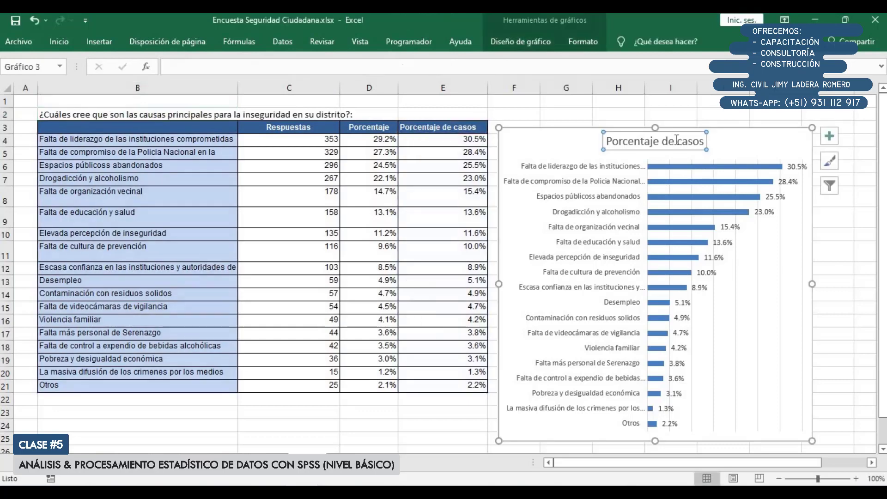
{"action": "mouse_move", "coordinate": [683, 197]}
{"action": "key", "text": "ctrl+a"}
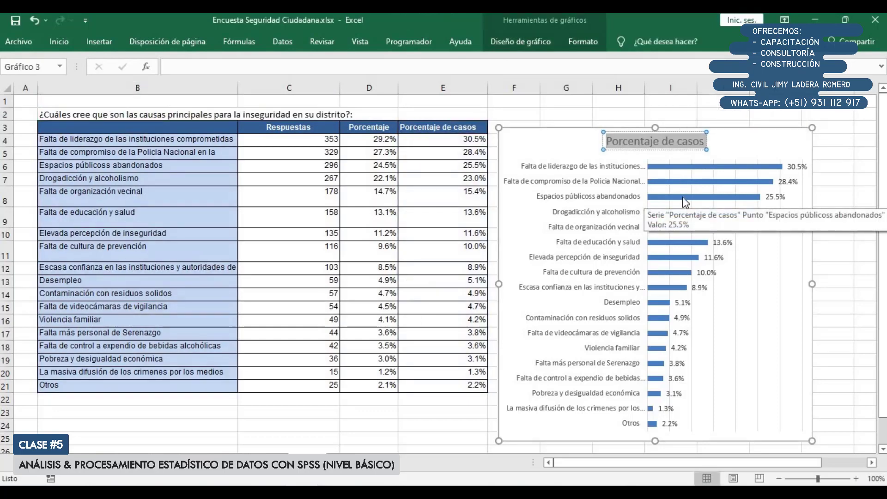
{"action": "type", "text": "Principa"}
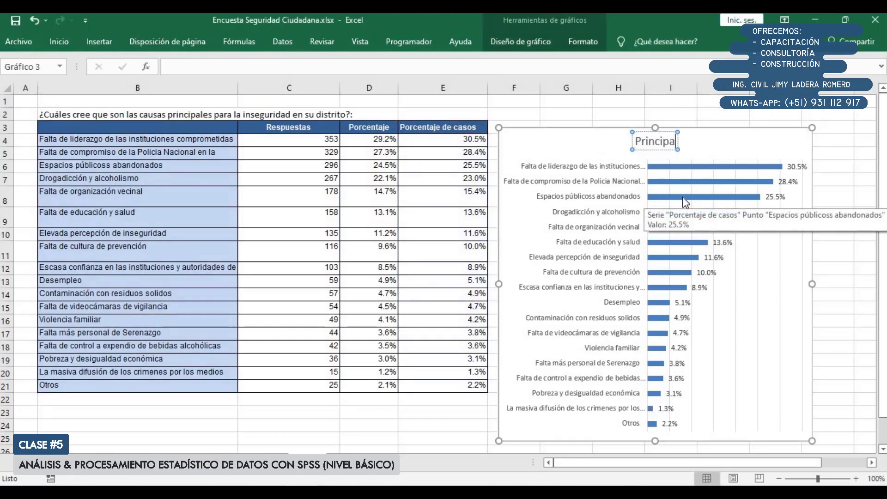
{"action": "type", "text": "les causas de la isneg"}
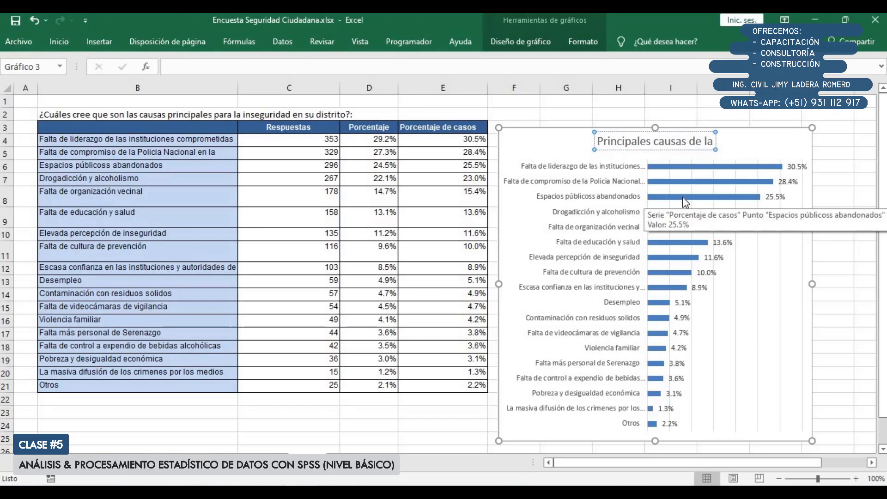
{"action": "key", "text": "BackSpace"}
{"action": "key", "text": "BackSpace"}
{"action": "key", "text": "BackSpace"}
{"action": "key", "text": "BackSpace"}
{"action": "type", "text": "nse"}
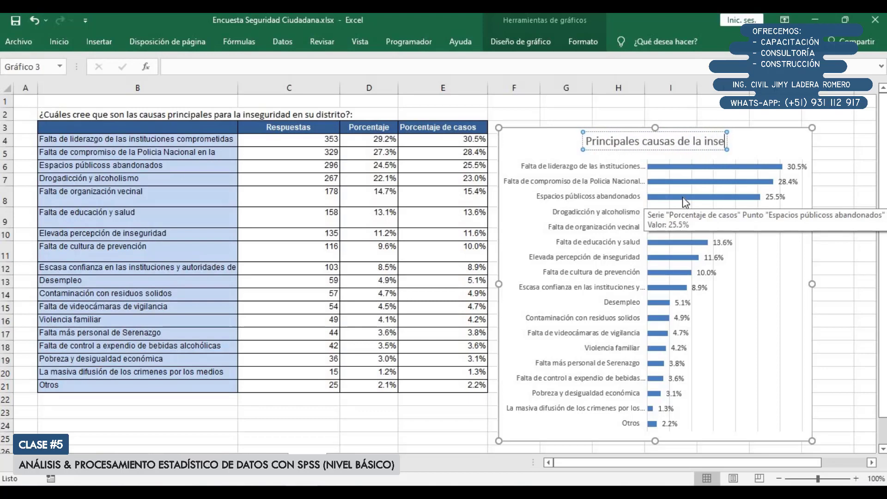
{"action": "type", "text": "guridad ciudadana"}
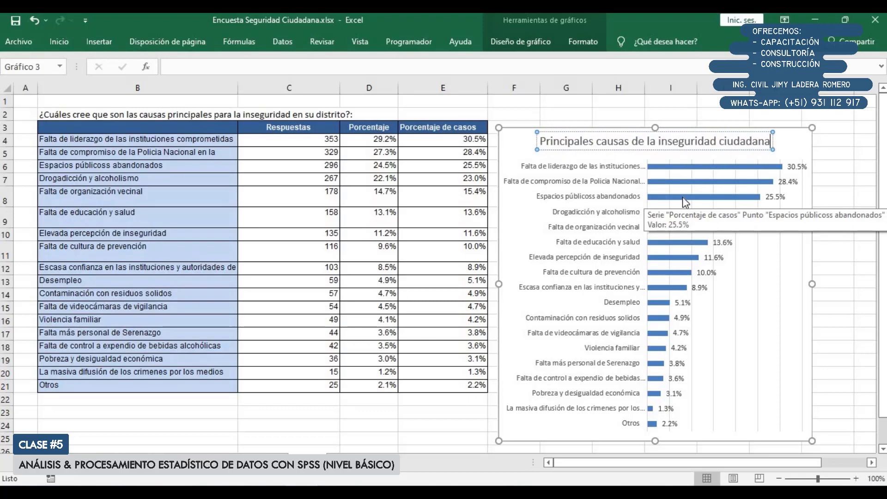
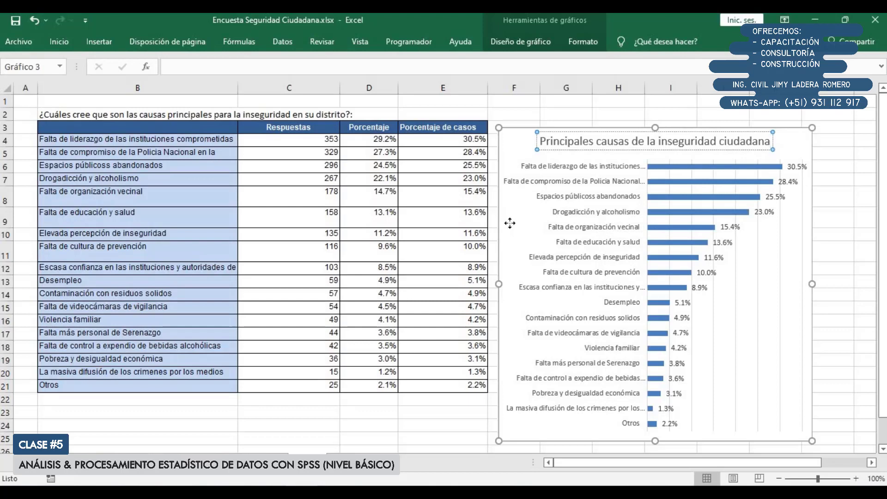
Move the bar chart up and slightly away from the insecurity-causes table
{"action": "left_click_drag", "start_coordinate": [508, 224], "coordinate": [514, 196]}
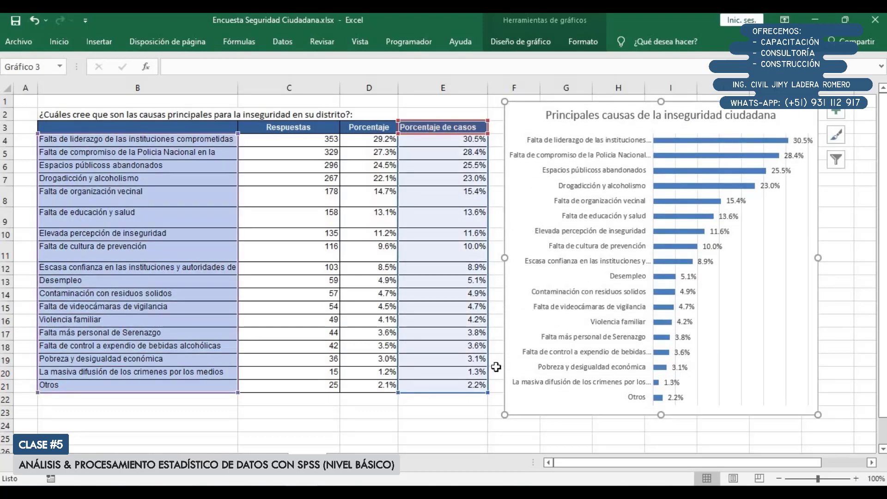
{"action": "scroll", "coordinate": [446, 420], "scroll_direction": "down", "scroll_amount": 1, "text": "ctrl"}
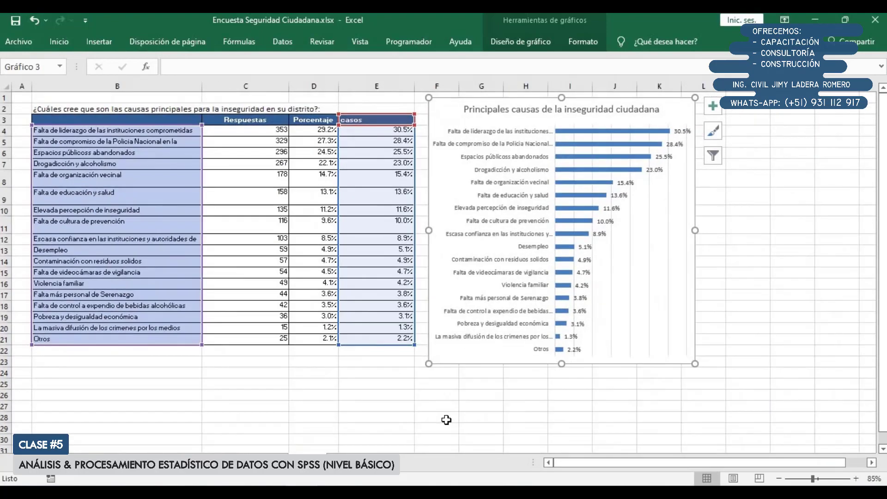
{"action": "left_click", "coordinate": [442, 419]}
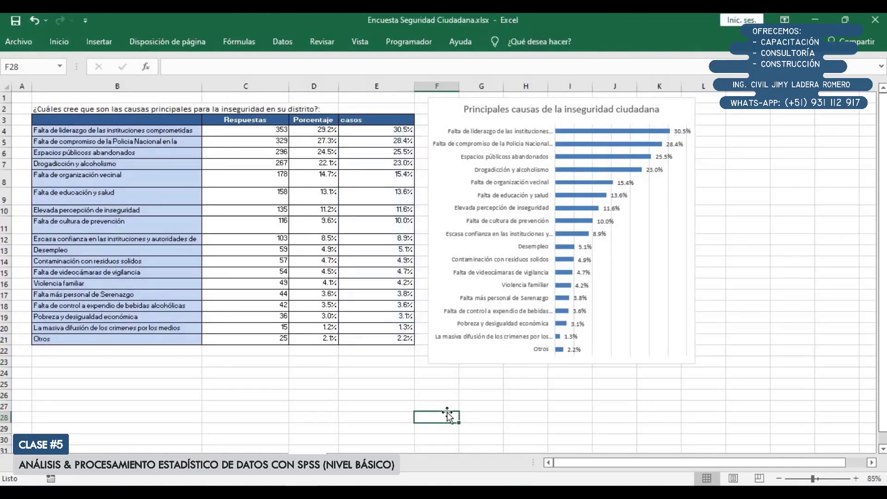
{"action": "left_click_drag", "start_coordinate": [94, 109], "coordinate": [427, 358]}
{"action": "left_click", "coordinate": [388, 239]}
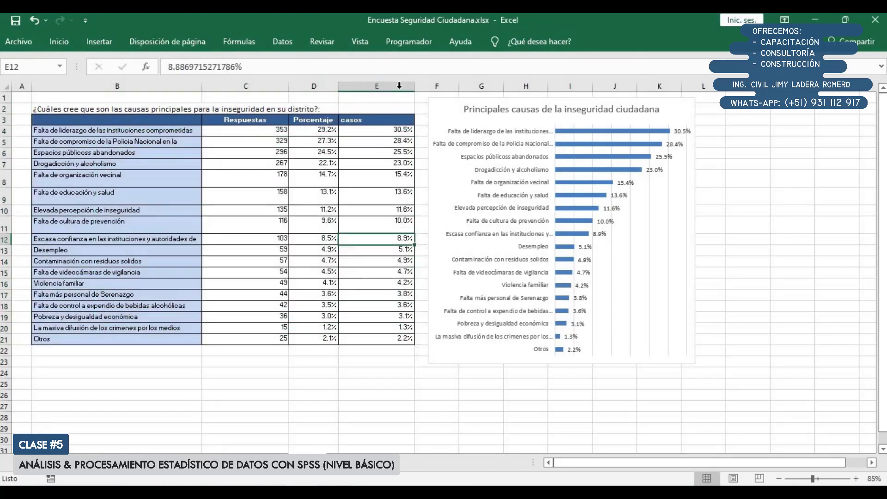
Increase header row 3's height and fit columns C to E to their contents, widening the Respuestas column slightly
{"action": "left_click_drag", "start_coordinate": [4, 124], "coordinate": [4, 137]}
{"action": "left_click_drag", "start_coordinate": [264, 86], "coordinate": [393, 86]}
{"action": "double_click", "coordinate": [414, 86]}
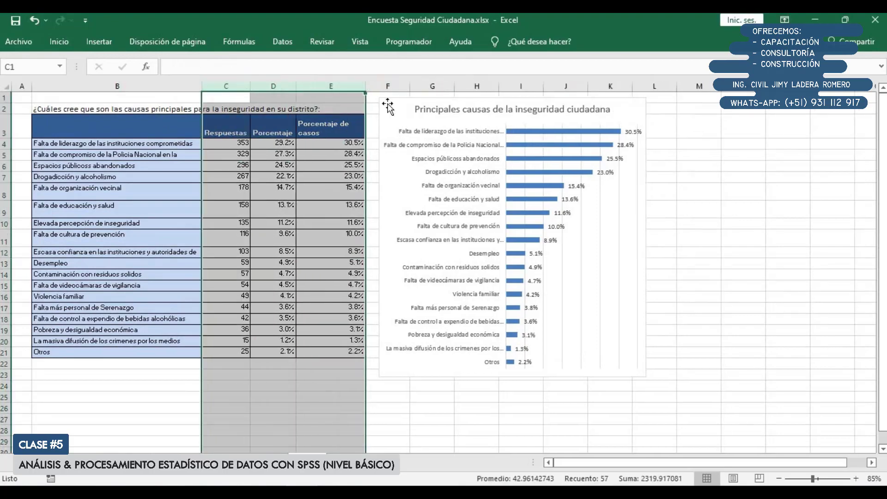
{"action": "left_click", "coordinate": [336, 143]}
{"action": "left_click_drag", "start_coordinate": [250, 86], "coordinate": [253, 86]}
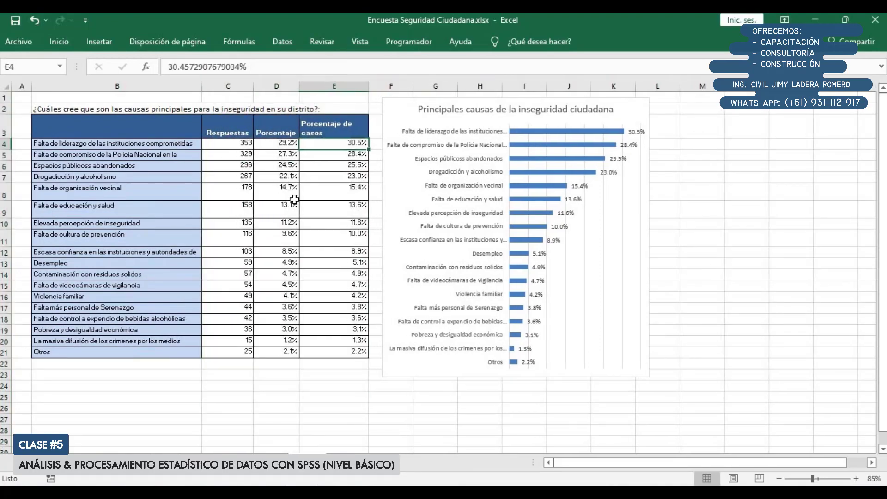
Shift the bar chart slightly farther from the table and auto-fit the height of every row in the sheet
{"action": "scroll", "coordinate": [294, 199], "scroll_direction": "up", "scroll_amount": 1}
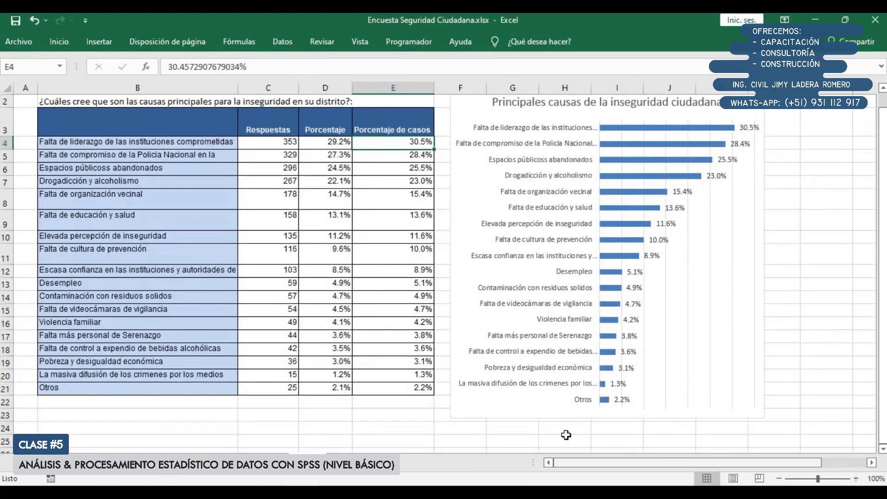
{"action": "left_click_drag", "start_coordinate": [458, 108], "coordinate": [477, 124]}
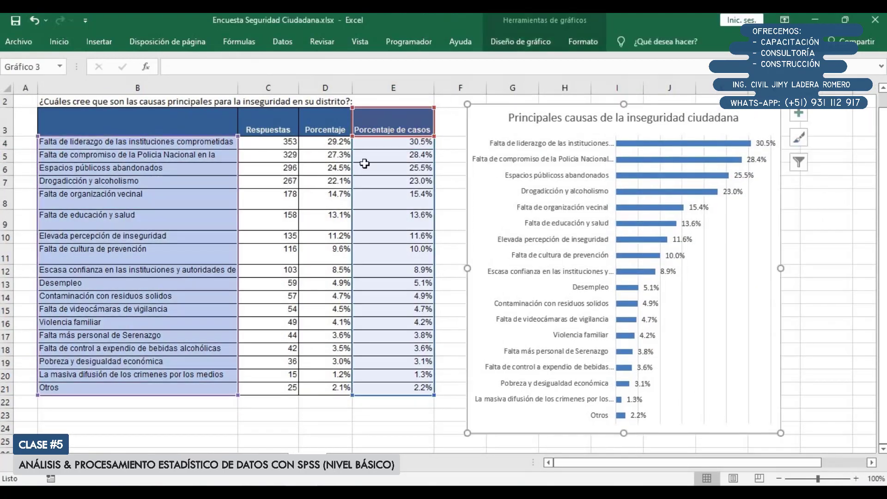
{"action": "left_click", "coordinate": [158, 120]}
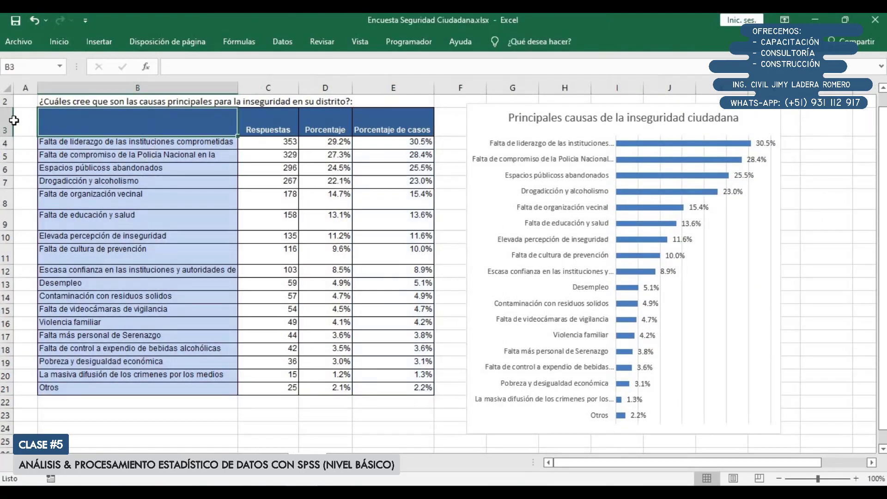
{"action": "left_click", "coordinate": [7, 87]}
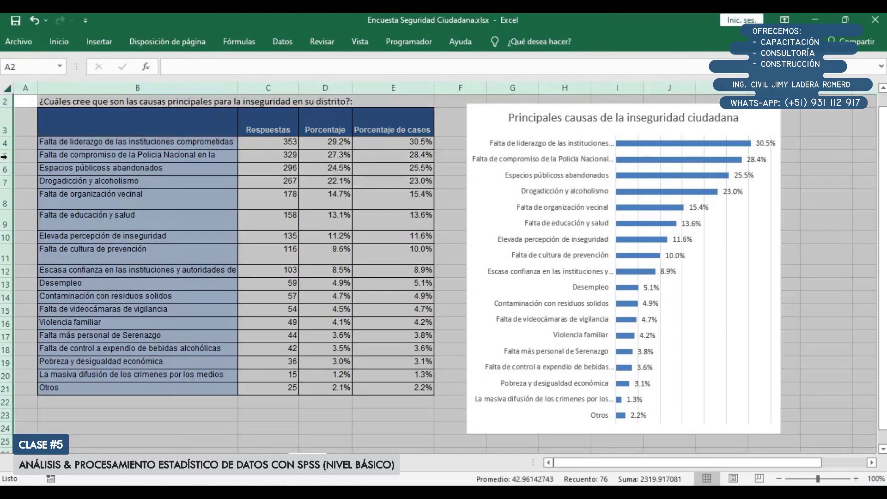
{"action": "double_click", "coordinate": [12, 231]}
{"action": "left_click", "coordinate": [176, 158]}
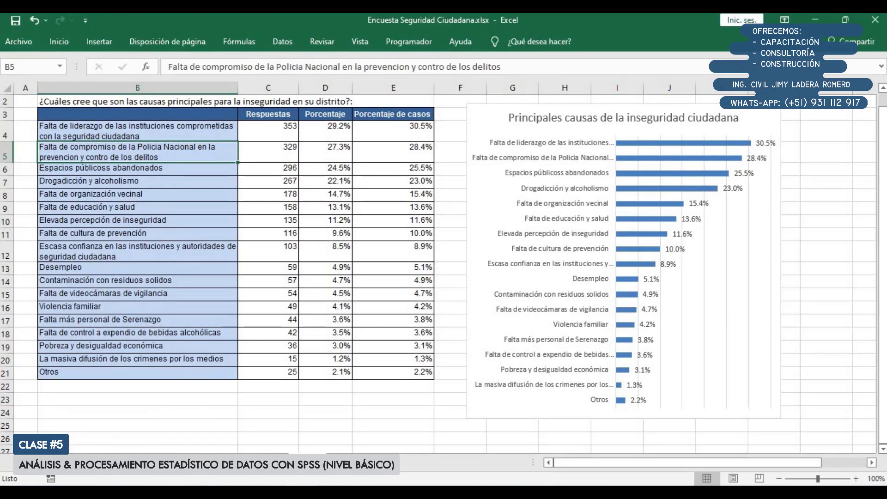
Examine question 104 and its 12 alternatives about institutions working in Seguridad Ciudadana on the questionnaire sheet
{"action": "left_click", "coordinate": [107, 463]}
{"action": "scroll", "coordinate": [108, 371], "scroll_direction": "down", "scroll_amount": 8}
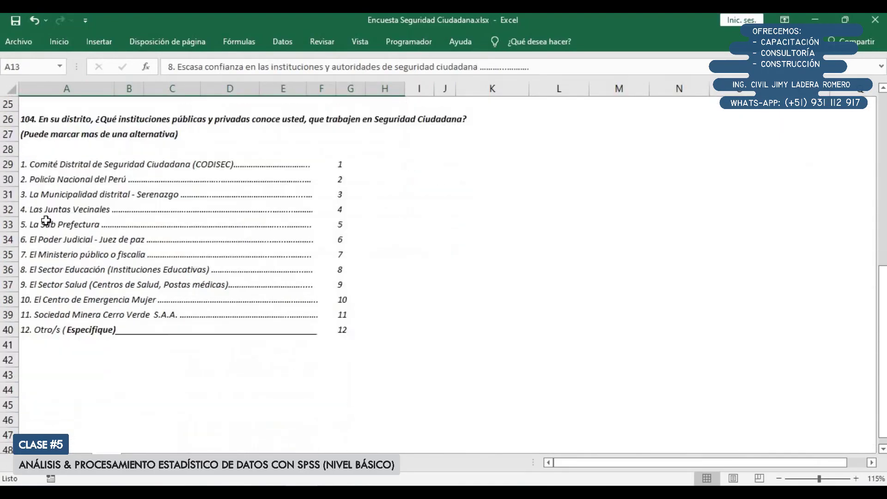
{"action": "left_click_drag", "start_coordinate": [32, 117], "coordinate": [312, 337]}
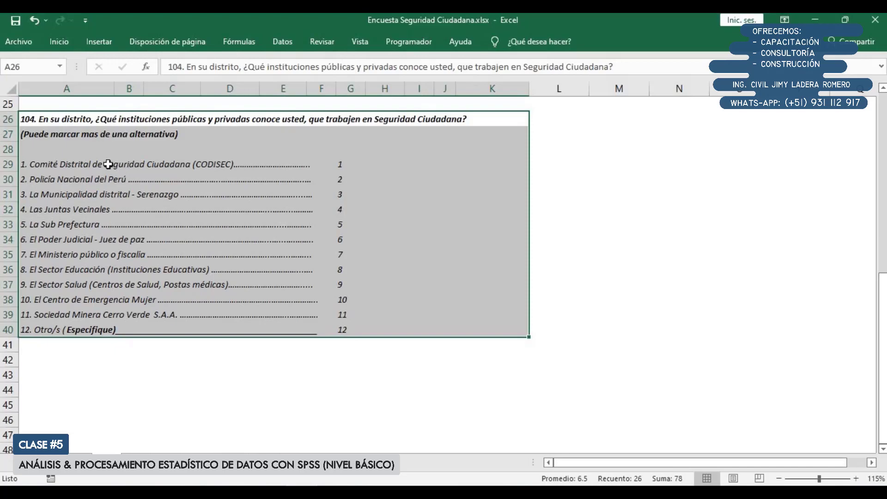
{"action": "left_click_drag", "start_coordinate": [108, 165], "coordinate": [342, 318]}
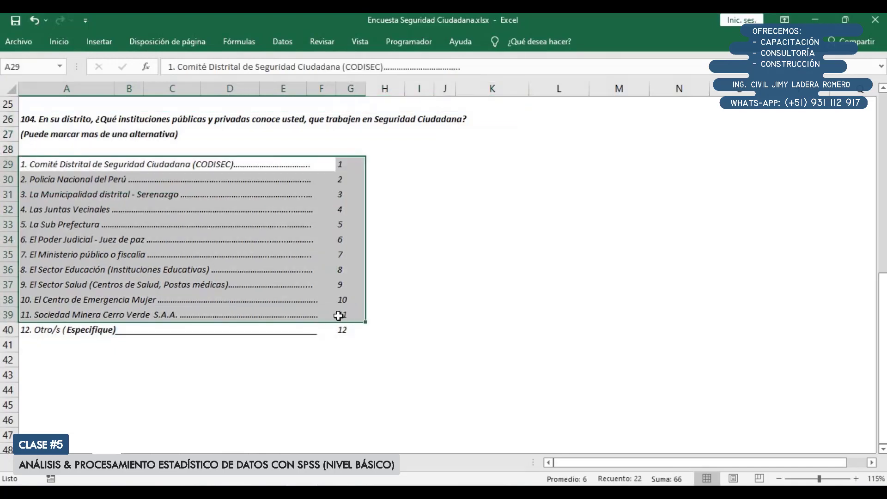
{"action": "left_click", "coordinate": [119, 225]}
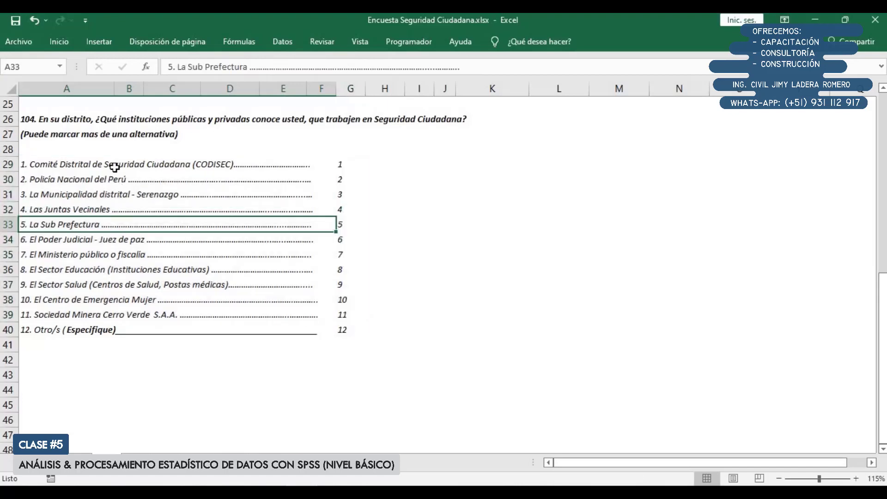
{"action": "left_click", "coordinate": [150, 138]}
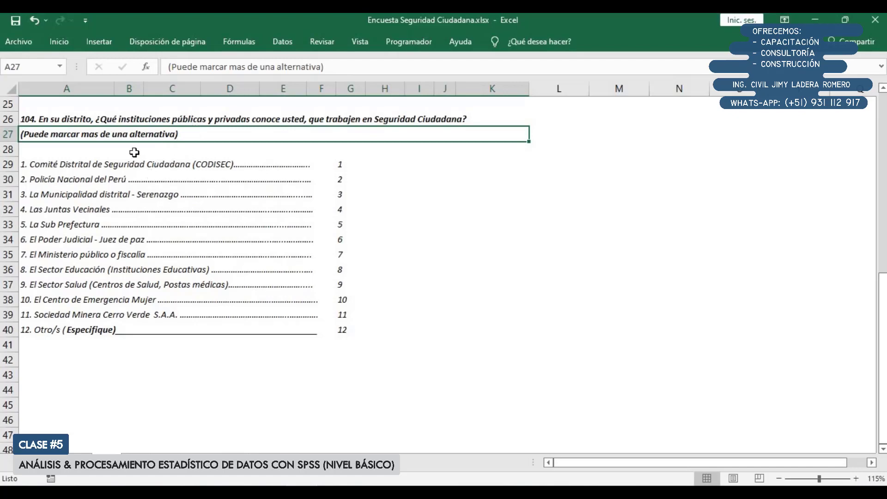
{"action": "left_click_drag", "start_coordinate": [103, 119], "coordinate": [114, 136]}
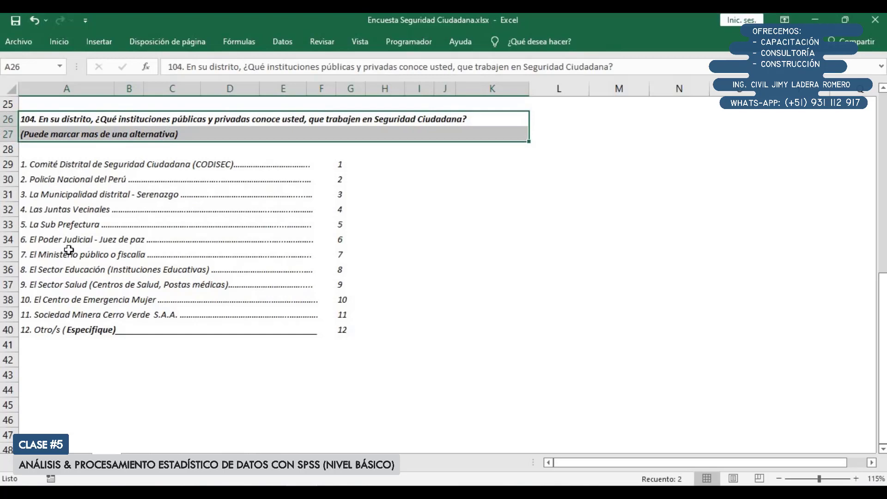
{"action": "left_click_drag", "start_coordinate": [71, 165], "coordinate": [313, 316]}
{"action": "left_click", "coordinate": [430, 330]}
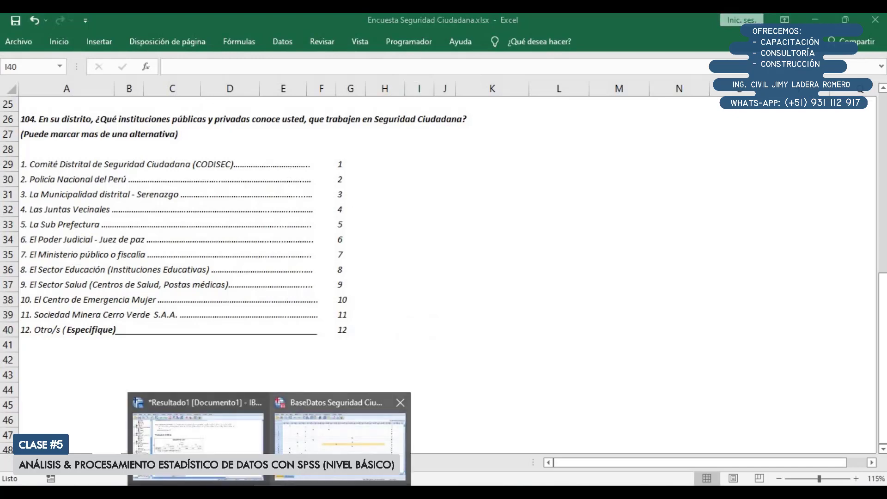
Switch to the SPSS data editor and select variables P104.1 to P104.12, checking them against question 104's alternatives in Excel
{"action": "left_click", "coordinate": [321, 448]}
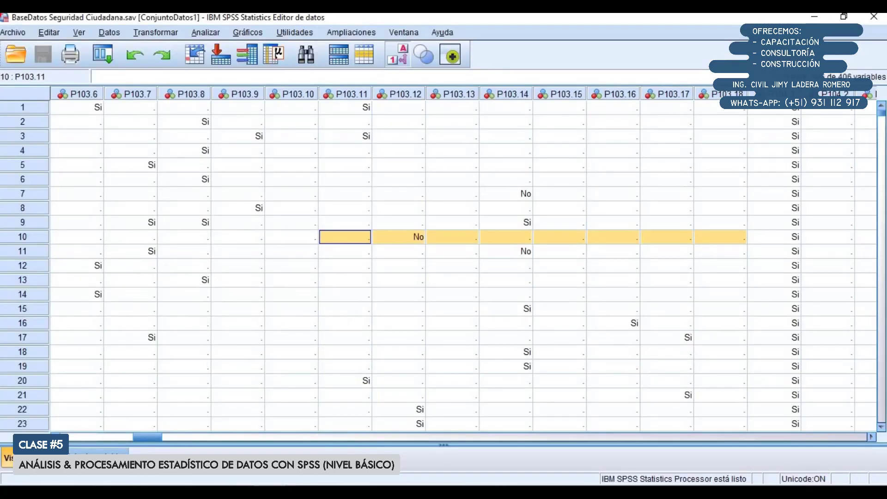
{"action": "scroll", "coordinate": [872, 437], "scroll_direction": "right", "scroll_amount": 8}
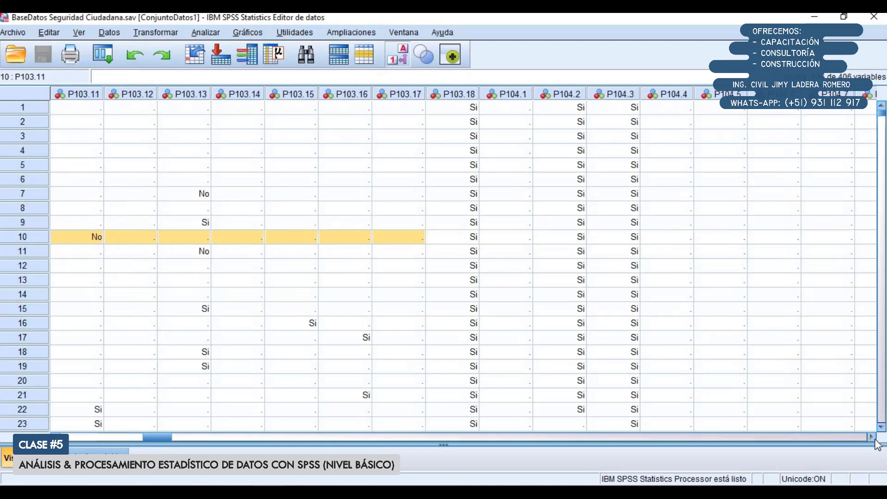
{"action": "scroll", "coordinate": [872, 436], "scroll_direction": "right", "scroll_amount": 5}
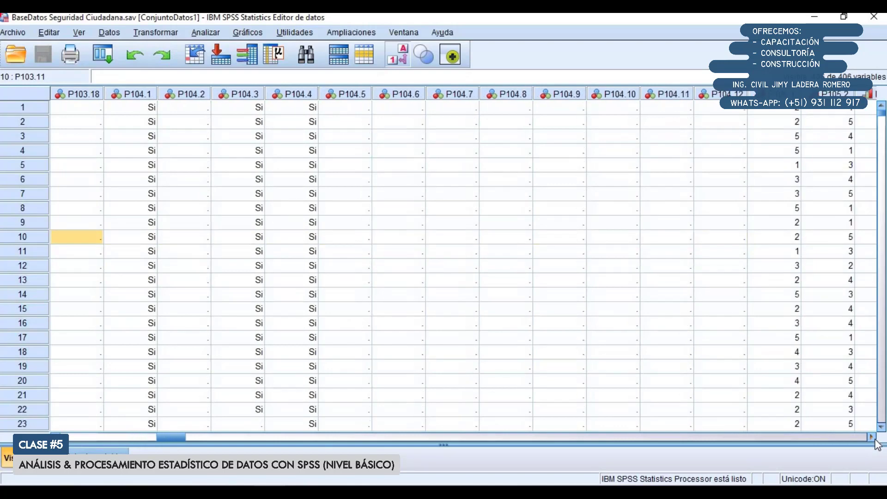
{"action": "left_click_drag", "start_coordinate": [94, 95], "coordinate": [650, 102]}
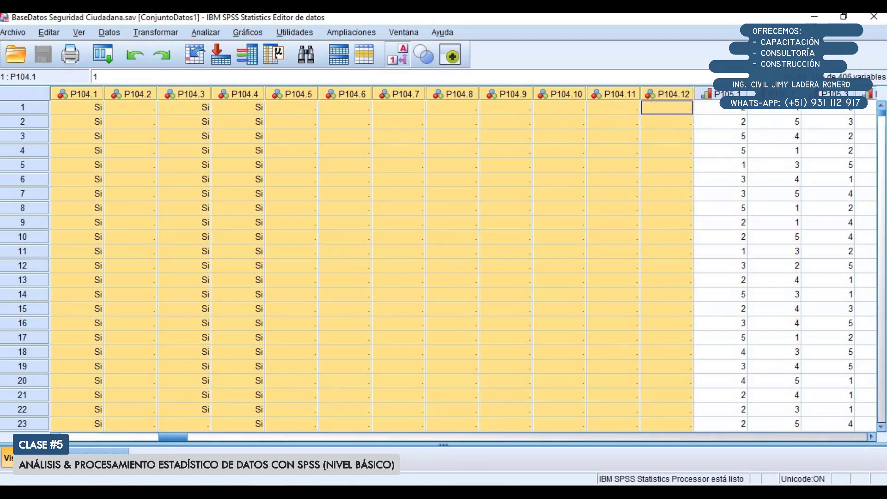
{"action": "left_click", "coordinate": [815, 16]}
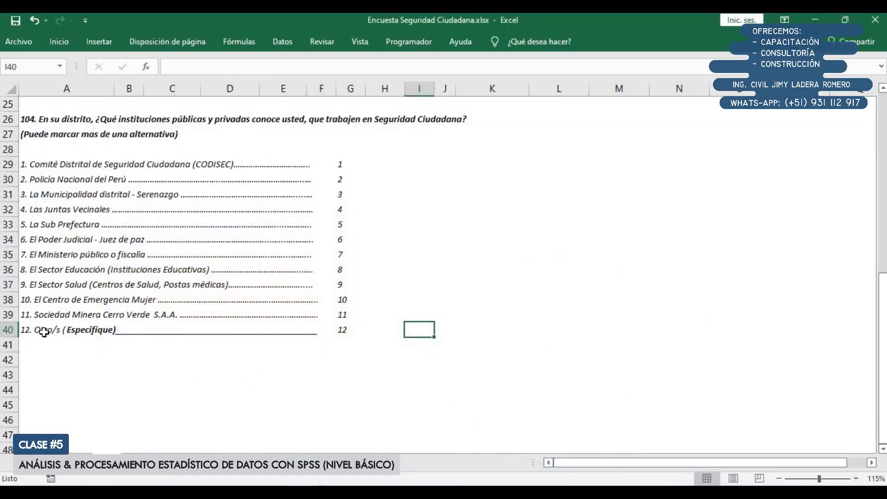
{"action": "left_click", "coordinate": [280, 490]}
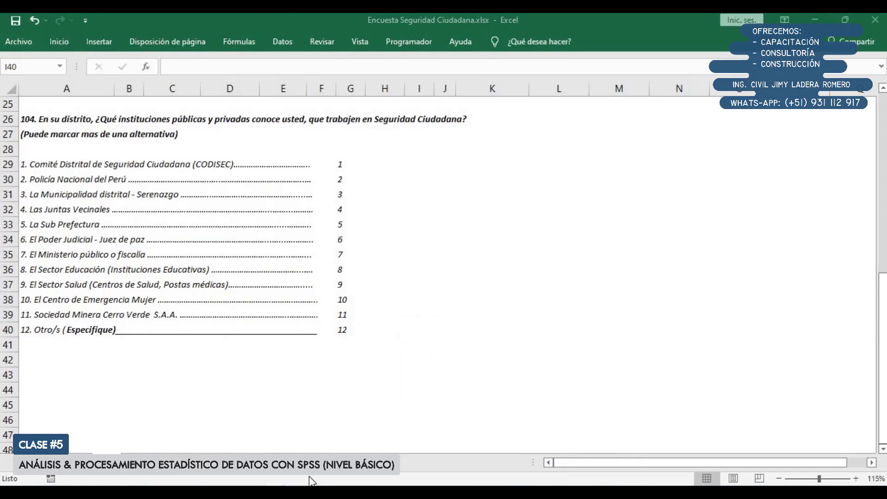
{"action": "left_click", "coordinate": [344, 432]}
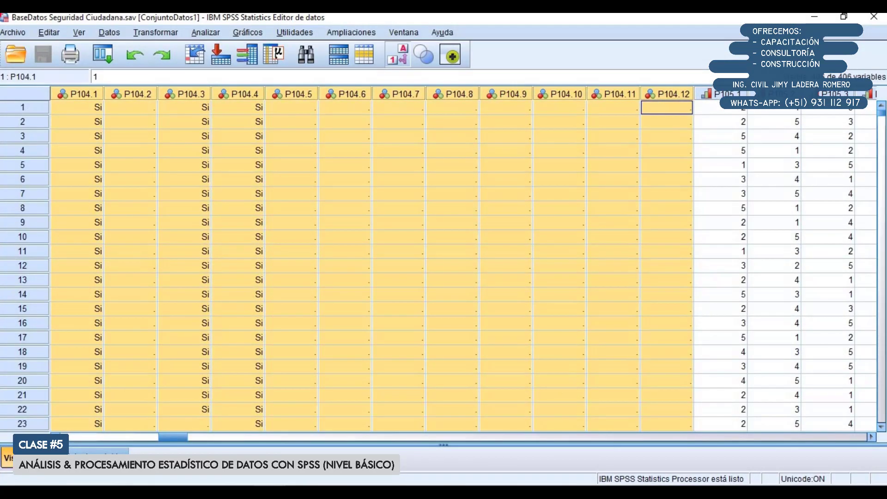
{"action": "left_click", "coordinate": [54, 437]}
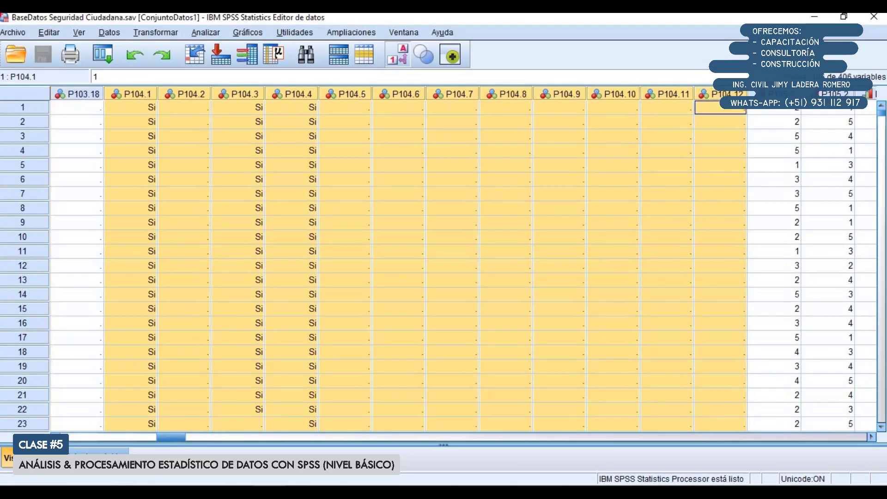
{"action": "left_click", "coordinate": [200, 33]}
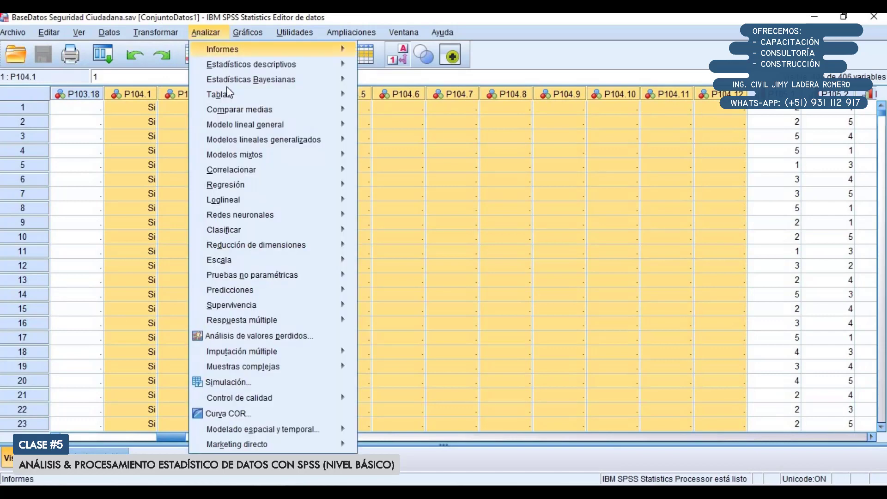
{"action": "mouse_move", "coordinate": [229, 98]}
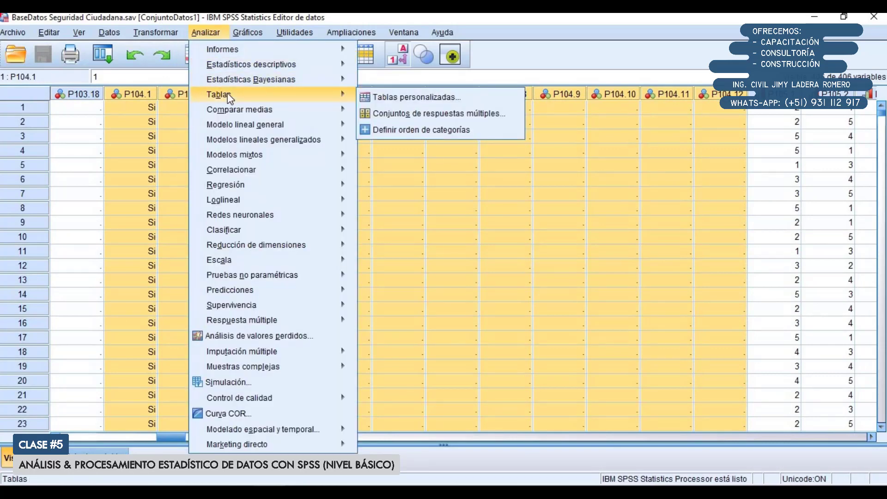
{"action": "mouse_move", "coordinate": [263, 321]}
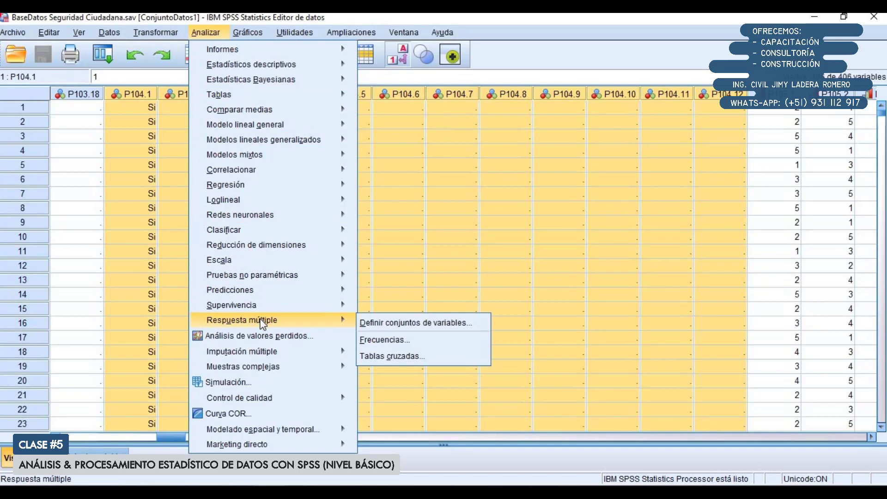
{"action": "left_click", "coordinate": [376, 324]}
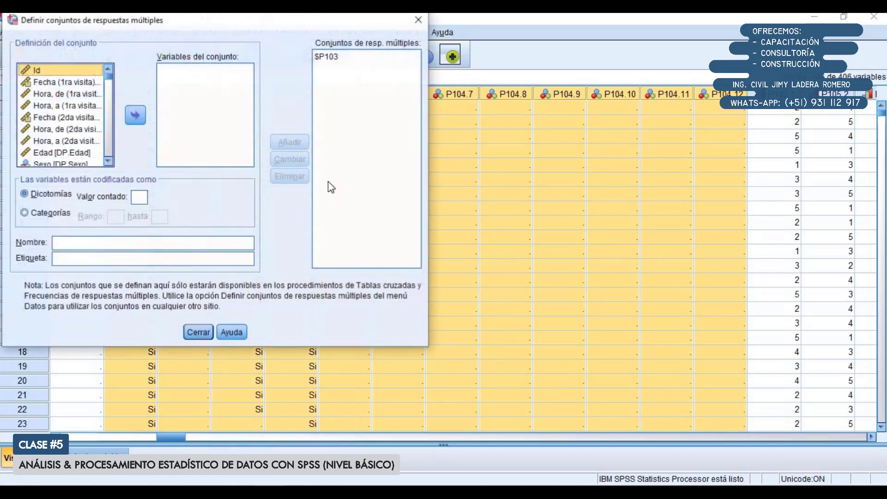
{"action": "left_click_drag", "start_coordinate": [223, 24], "coordinate": [280, 70]}
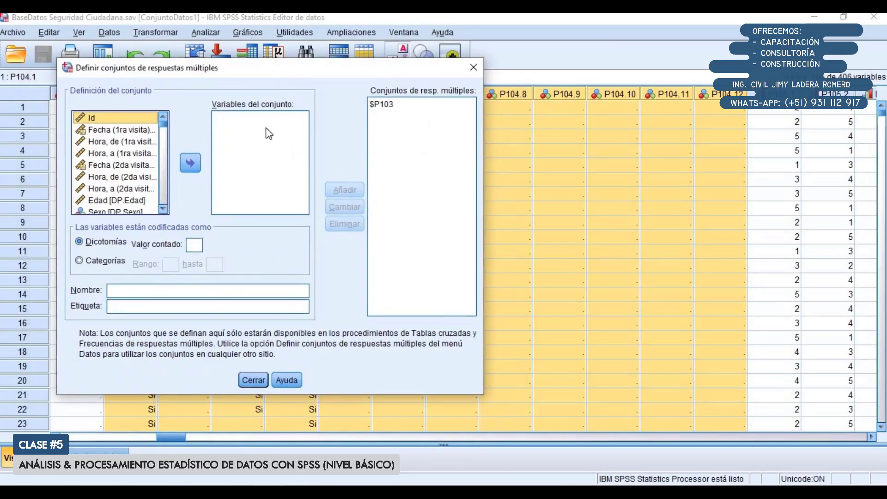
{"action": "left_click", "coordinate": [253, 380]}
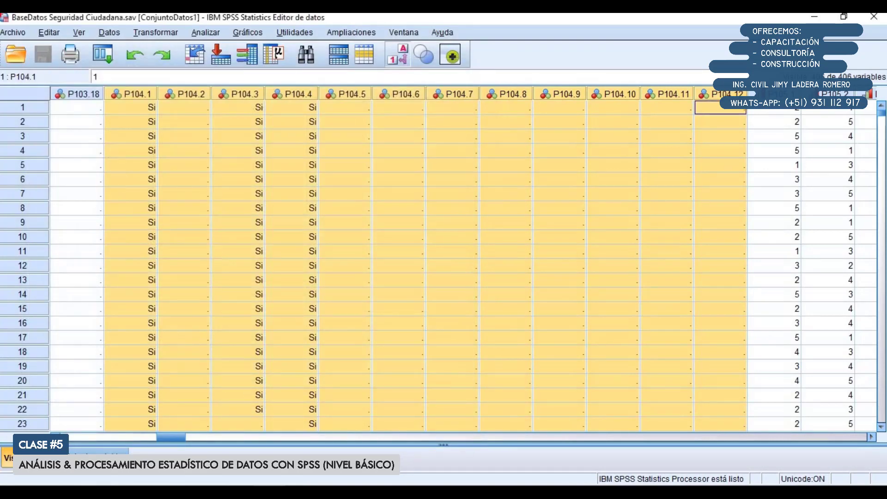
Start defining a multiple-response set, showing variable names instead of labels in the source list, and enlarge the definition dialog
{"action": "left_click", "coordinate": [213, 34]}
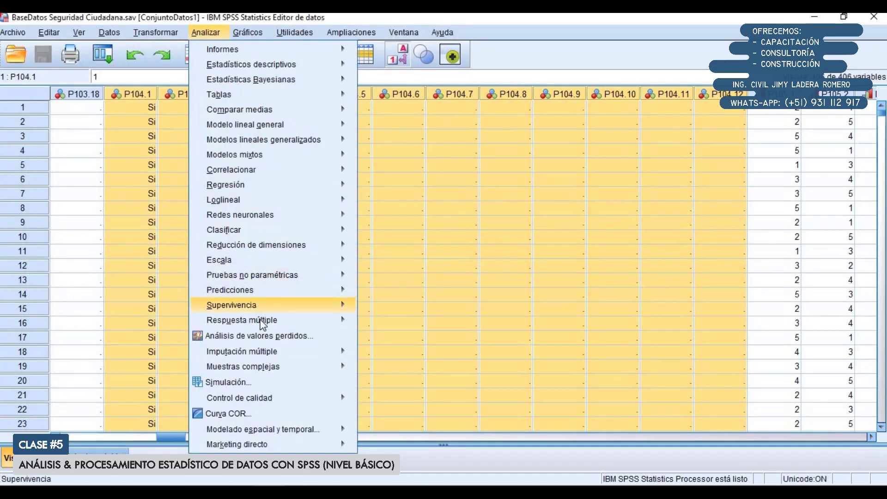
{"action": "mouse_move", "coordinate": [315, 320]}
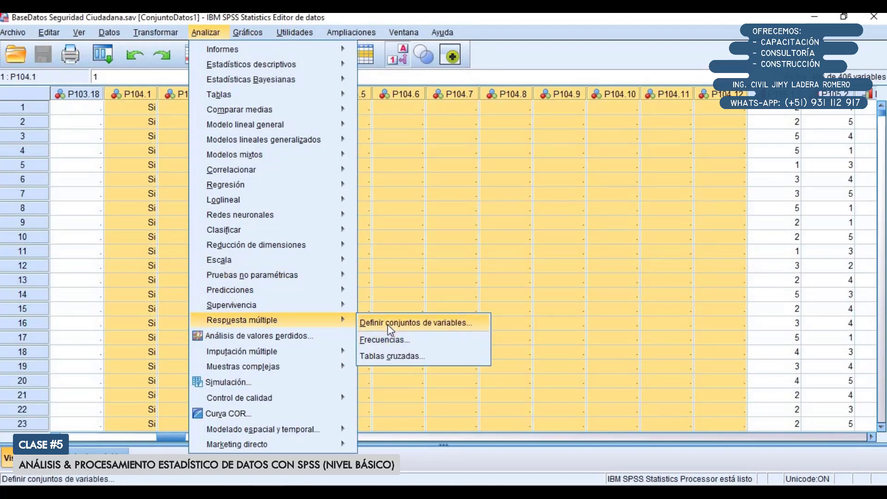
{"action": "left_click", "coordinate": [388, 325]}
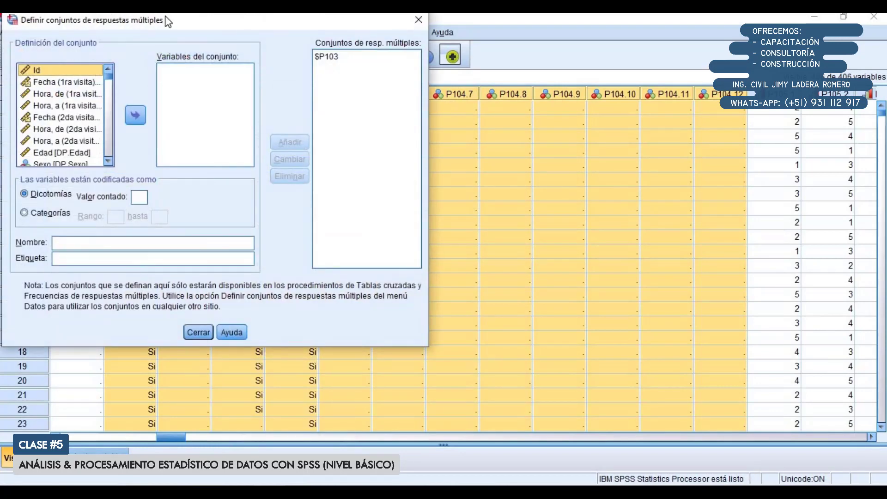
{"action": "left_click_drag", "start_coordinate": [167, 20], "coordinate": [211, 64]}
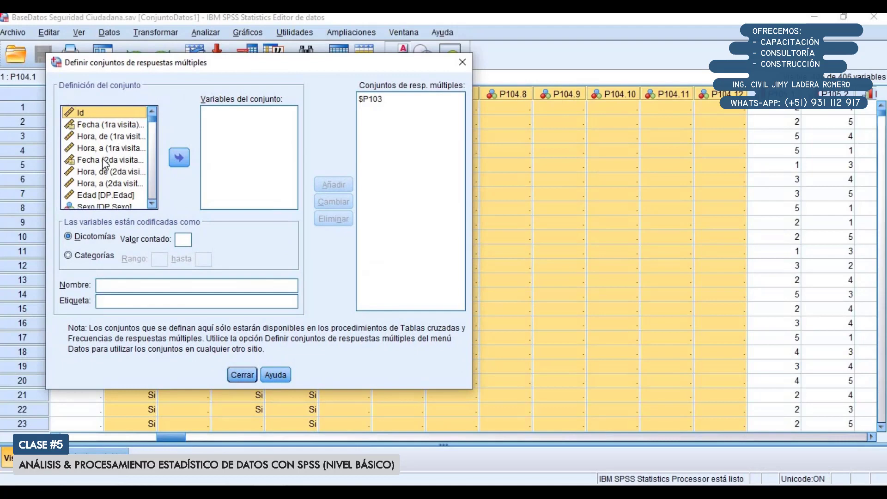
{"action": "scroll", "coordinate": [103, 160], "scroll_direction": "down", "scroll_amount": 1}
{"action": "right_click", "coordinate": [93, 139]}
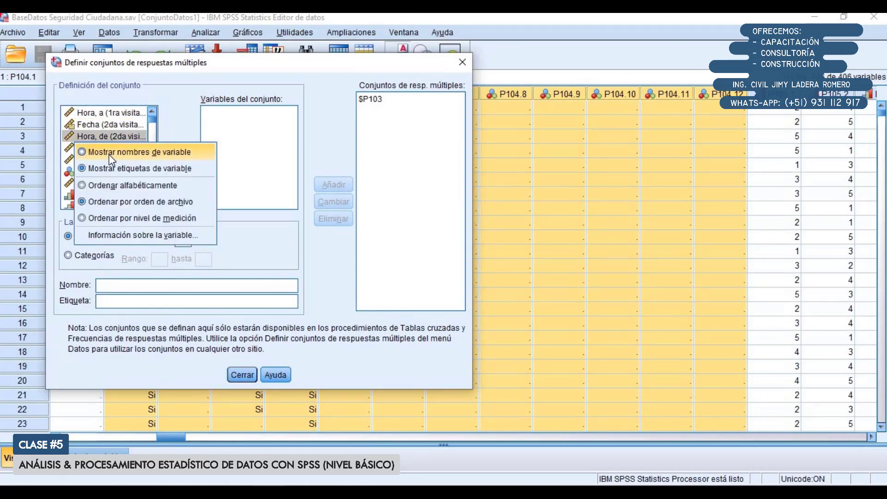
{"action": "left_click", "coordinate": [108, 155]}
{"action": "left_click_drag", "start_coordinate": [153, 390], "coordinate": [153, 441]}
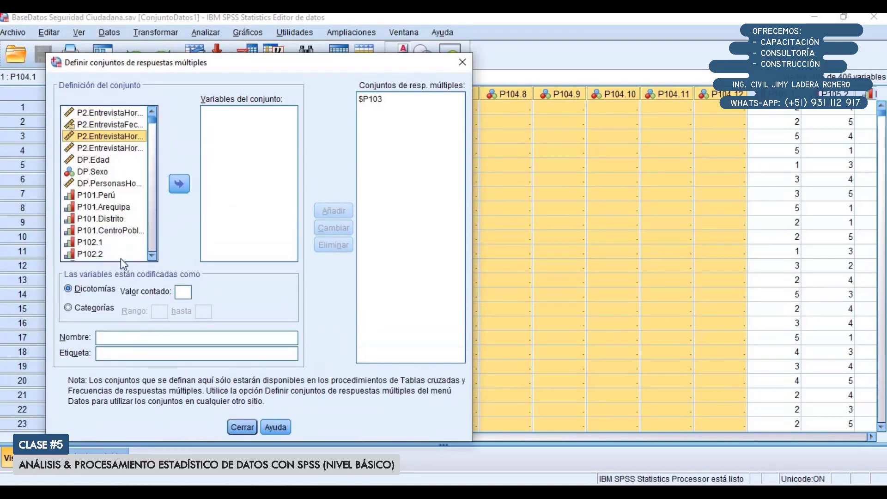
Add variables P104.1 through P104.12 to the new multiple-response set
{"action": "scroll", "coordinate": [116, 236], "scroll_direction": "down", "scroll_amount": 10}
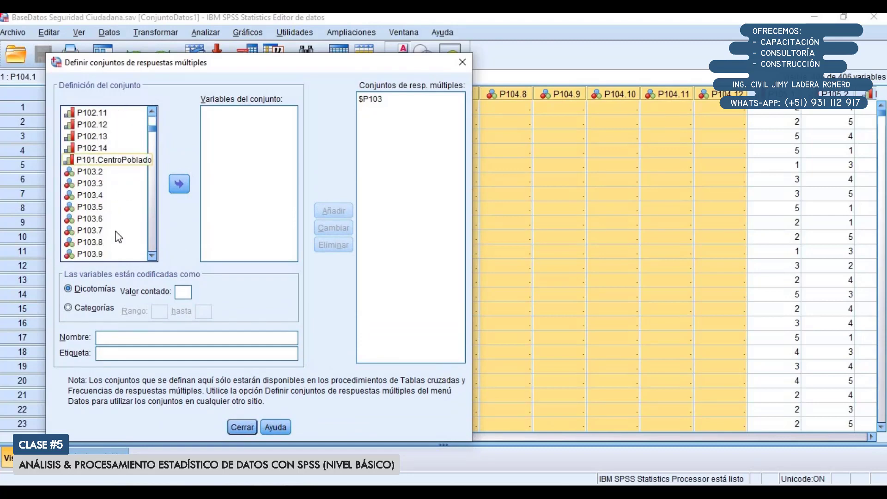
{"action": "scroll", "coordinate": [104, 205], "scroll_direction": "down", "scroll_amount": 4}
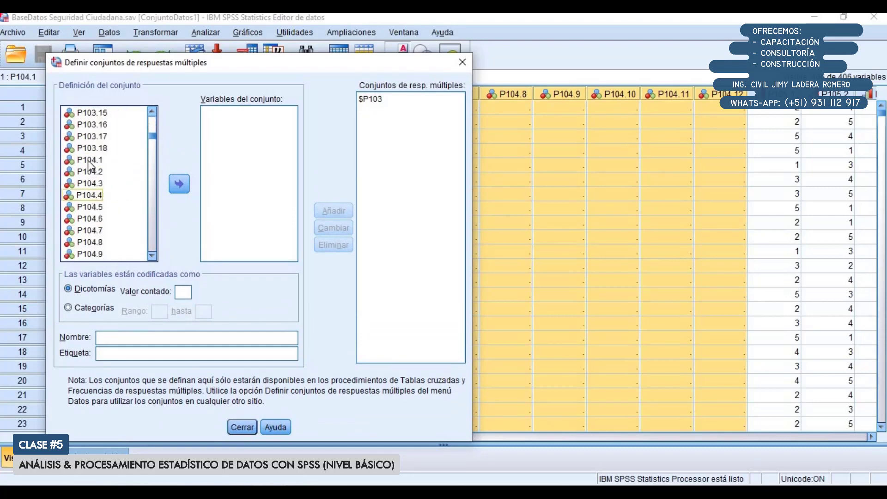
{"action": "left_click", "coordinate": [98, 161]}
{"action": "scroll", "coordinate": [106, 185], "scroll_direction": "down", "scroll_amount": 2}
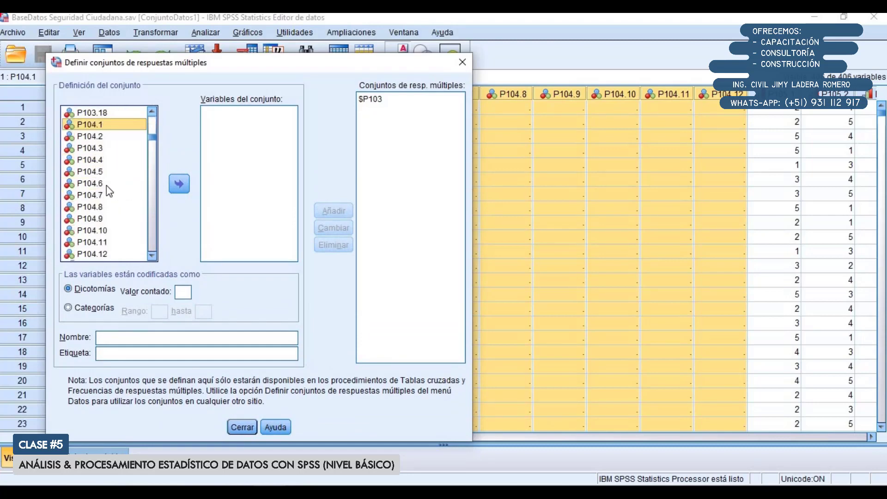
{"action": "left_click", "coordinate": [115, 216], "text": "shift"}
{"action": "scroll", "coordinate": [117, 215], "scroll_direction": "up", "scroll_amount": 1}
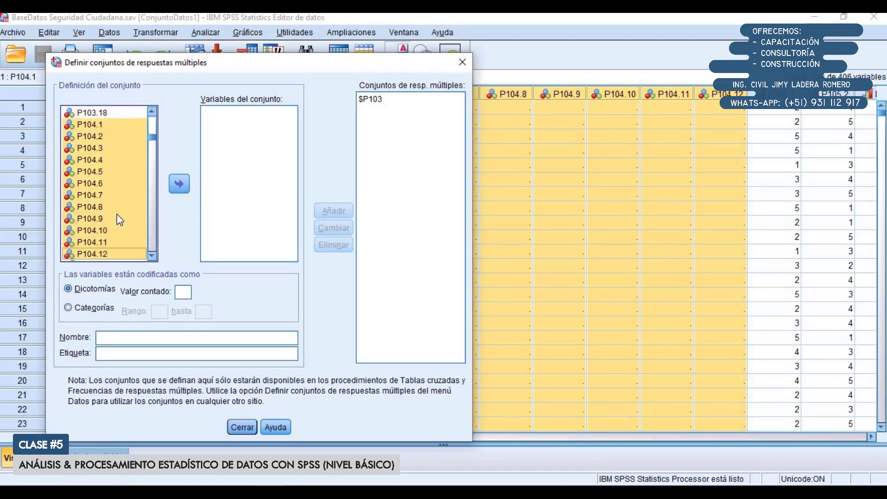
{"action": "left_click", "coordinate": [179, 184]}
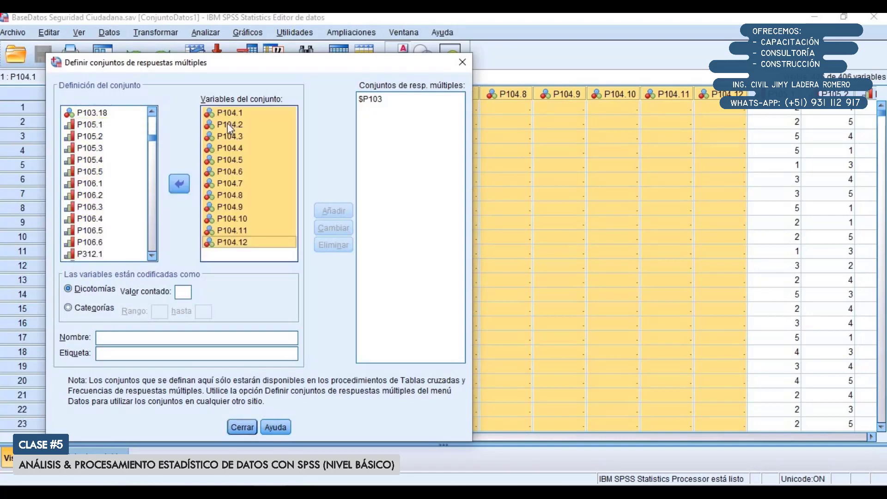
Set the dichotomies' counted value to 1 and check the value labels in P104.2's variable information
{"action": "left_click", "coordinate": [186, 291]}
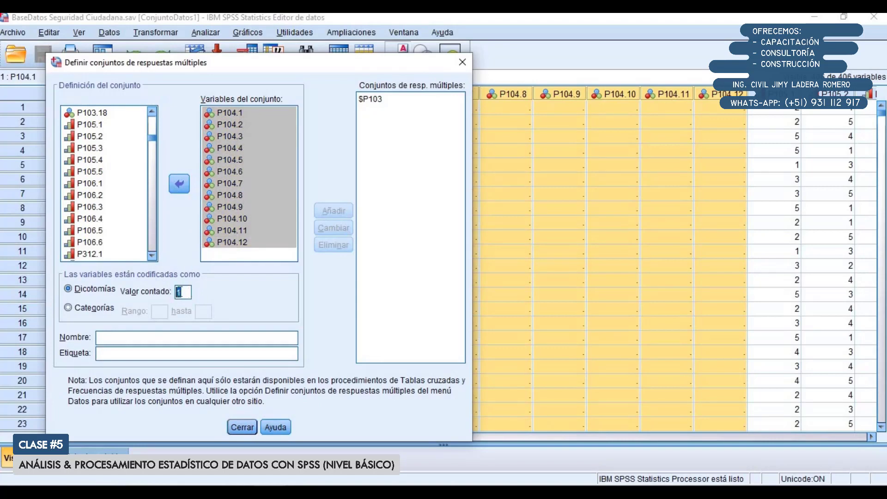
{"action": "left_click", "coordinate": [223, 123]}
{"action": "right_click", "coordinate": [223, 123]}
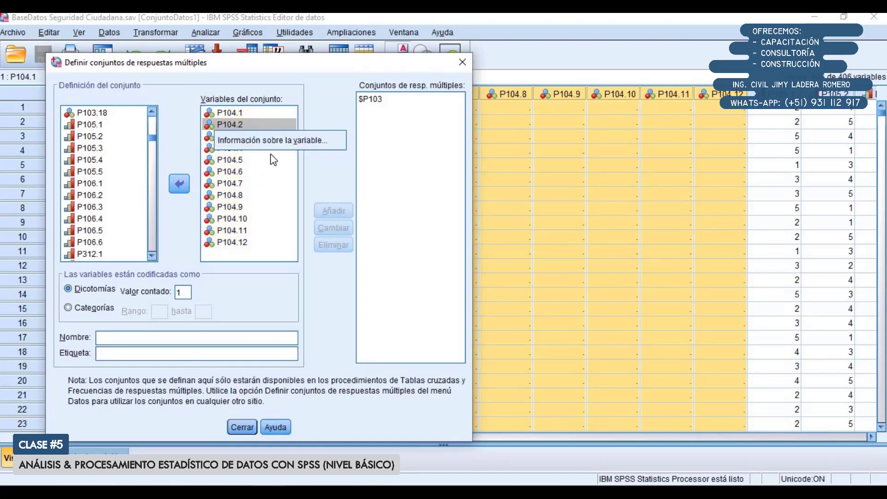
{"action": "left_click", "coordinate": [275, 140]}
{"action": "left_click", "coordinate": [433, 223]}
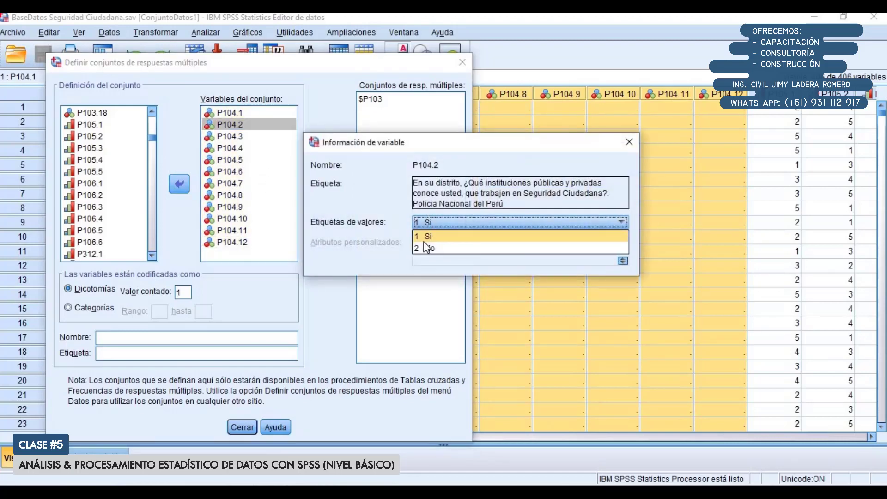
{"action": "left_click", "coordinate": [629, 142]}
{"action": "left_click", "coordinate": [629, 142]}
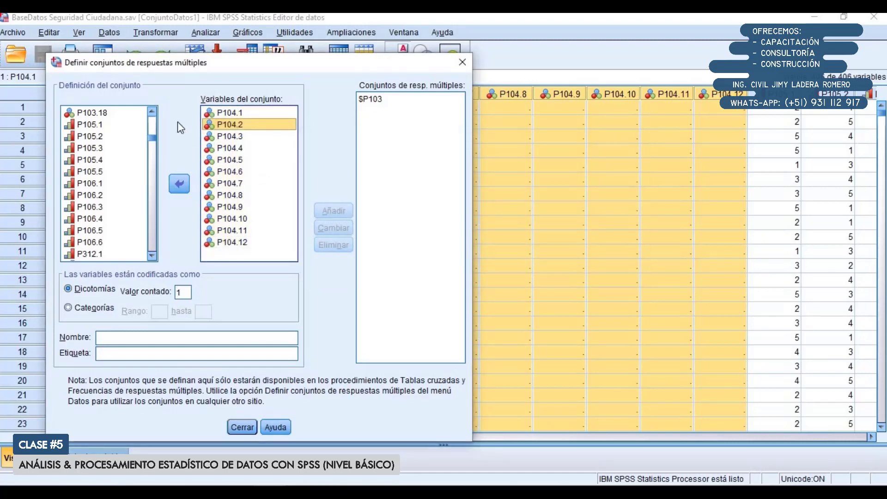
Name the set P104, label it "Instituciones en seguridad ciudadana", add it to the multiple-response sets and close the definition dialog
{"action": "left_click_drag", "start_coordinate": [174, 70], "coordinate": [306, 79]}
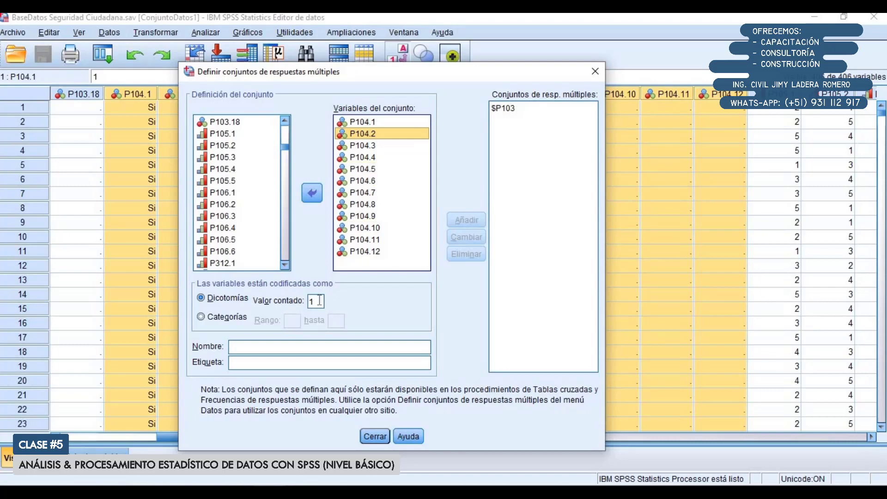
{"action": "left_click", "coordinate": [290, 348]}
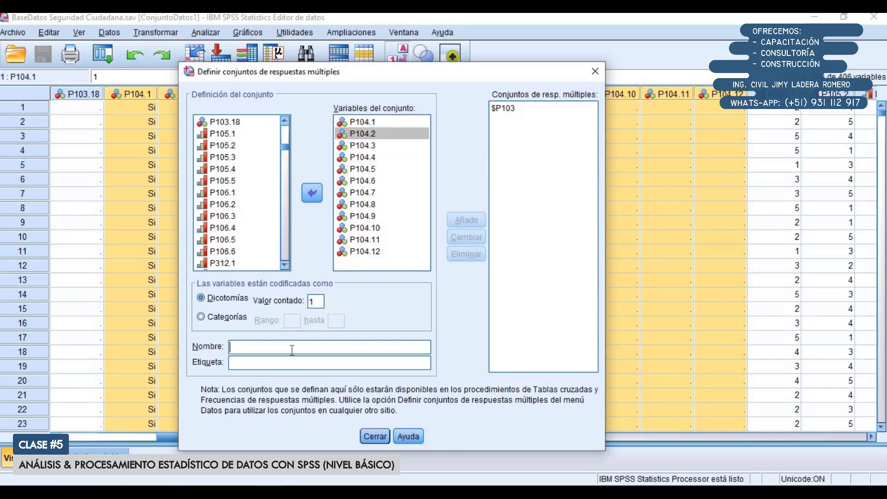
{"action": "type", "text": "P104"}
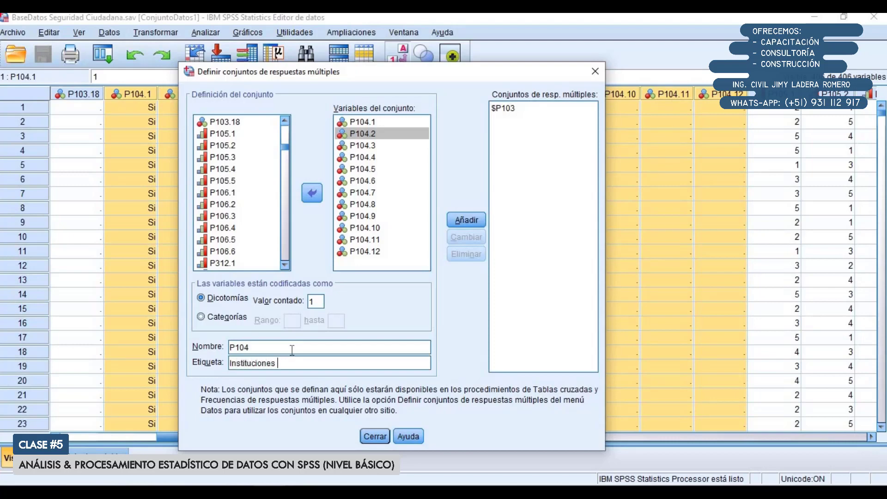
{"action": "key", "text": "BackSpace"}
{"action": "type", "text": "q t"}
{"action": "key", "text": "shift+ctrl+Right"}
{"action": "key", "text": "shift+ctrl+Right"}
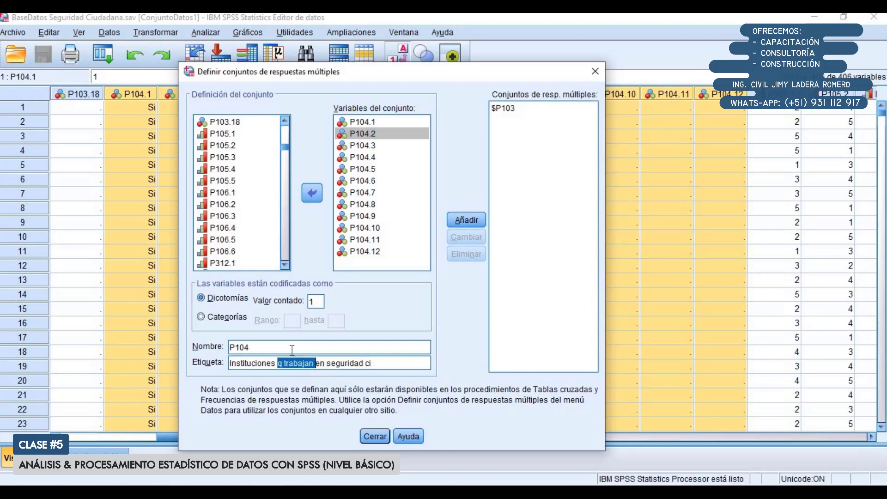
{"action": "key", "text": "Delete"}
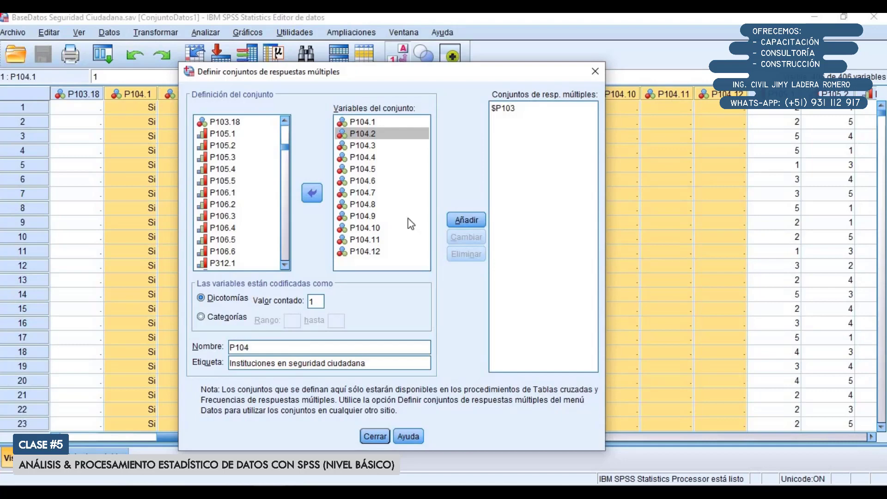
{"action": "left_click", "coordinate": [458, 216]}
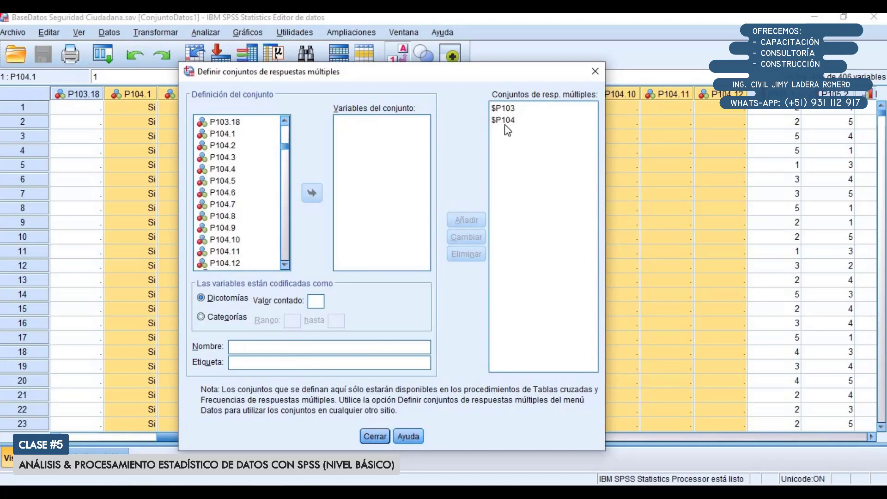
{"action": "left_click", "coordinate": [375, 437]}
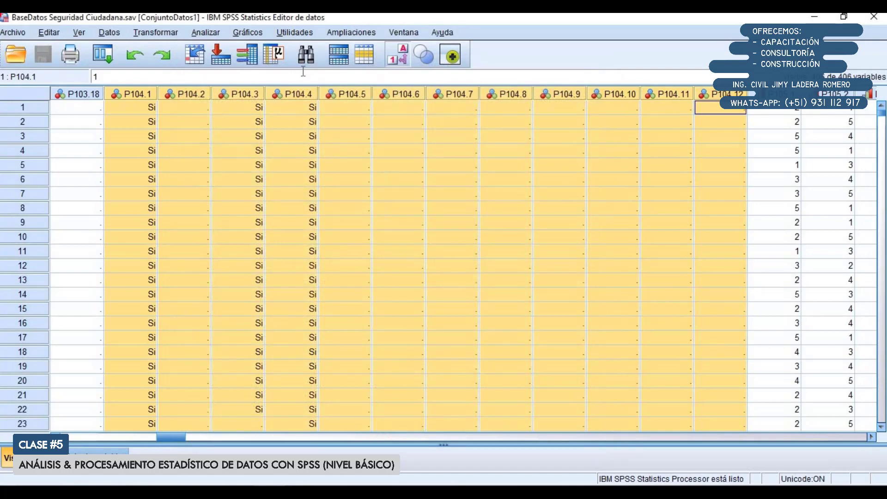
Run multiple-response frequencies for "Instituciones en seguridad ciudadana" only, removing the insecurity-causes set from the tables
{"action": "left_click", "coordinate": [202, 33]}
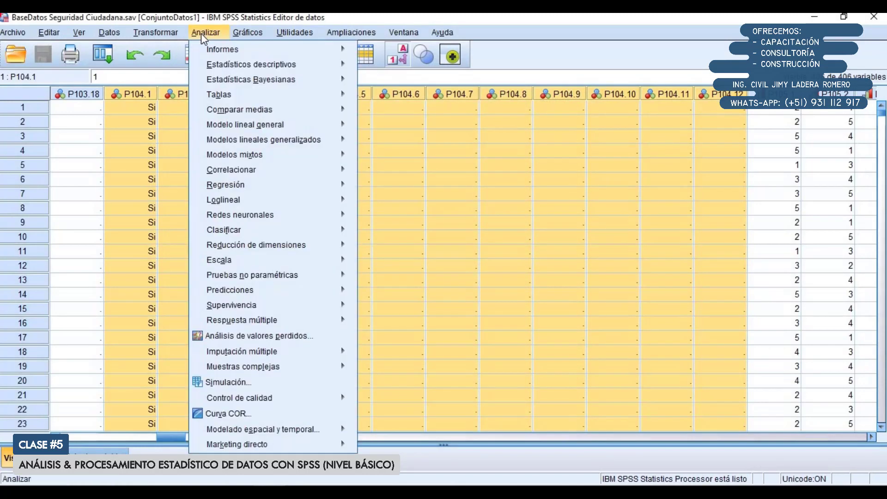
{"action": "mouse_move", "coordinate": [246, 320]}
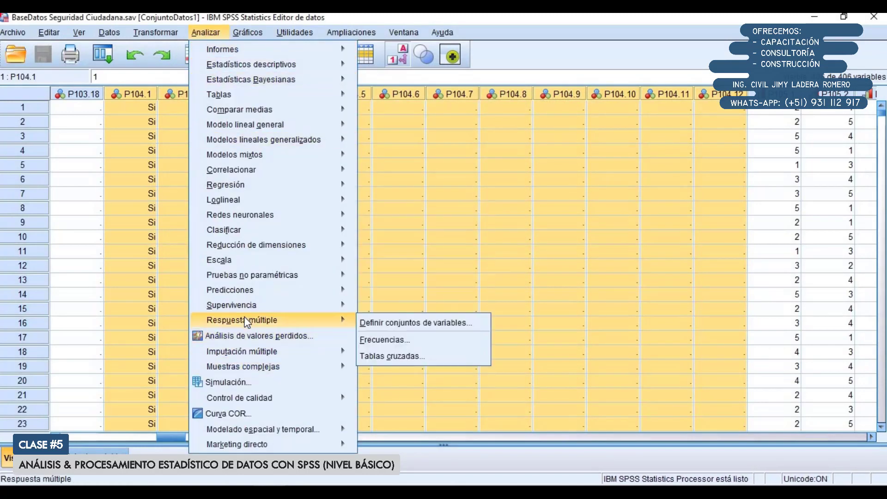
{"action": "left_click", "coordinate": [398, 343]}
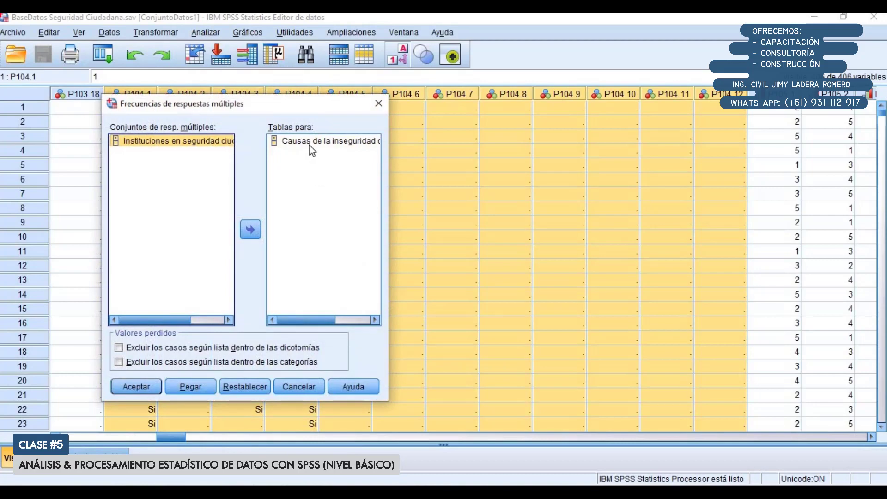
{"action": "left_click", "coordinate": [255, 232]}
{"action": "left_click", "coordinate": [185, 141]}
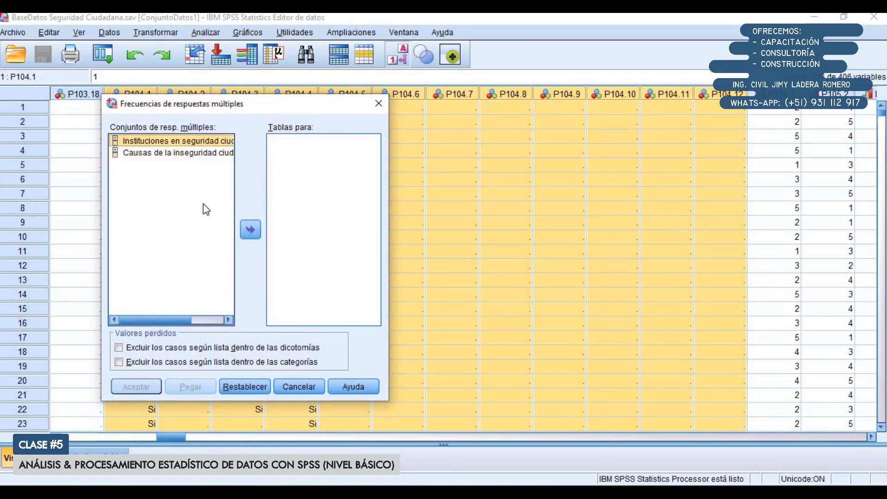
{"action": "left_click", "coordinate": [251, 231]}
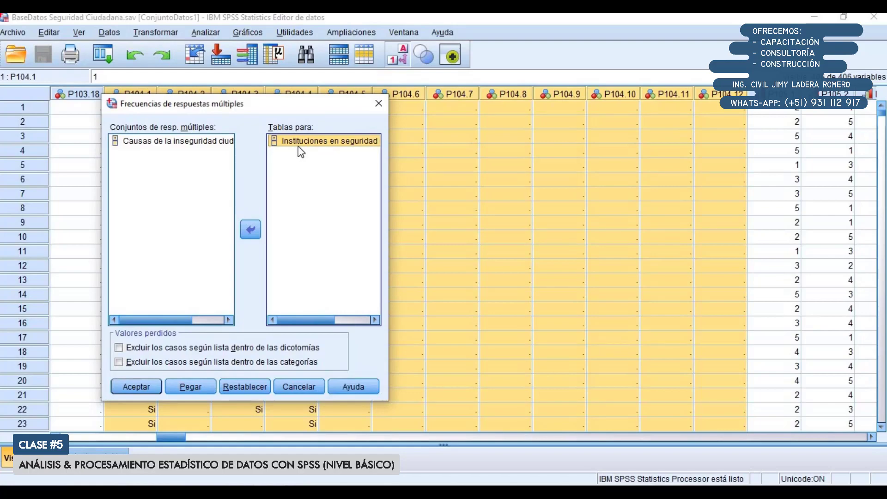
{"action": "left_click", "coordinate": [144, 384]}
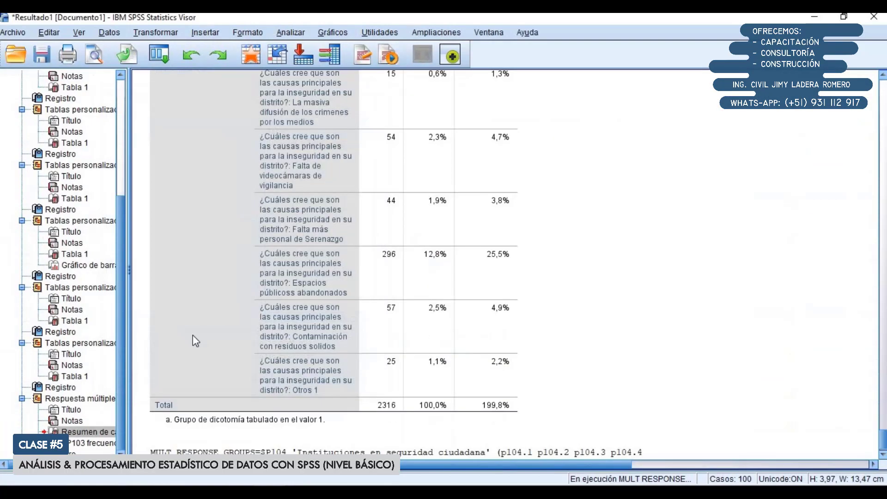
Copy the $P104 frequencies table from the output viewer
{"action": "scroll", "coordinate": [359, 250], "scroll_direction": "down", "scroll_amount": 3}
{"action": "scroll", "coordinate": [359, 248], "scroll_direction": "up", "scroll_amount": 5}
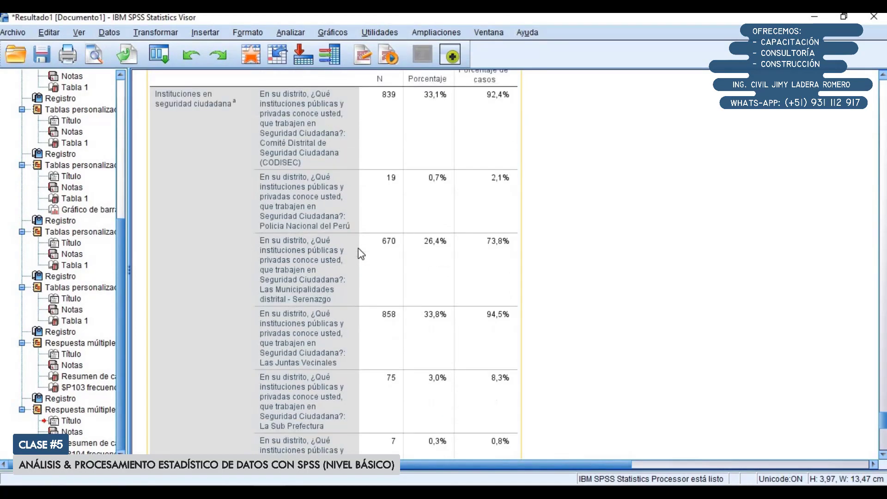
{"action": "right_click", "coordinate": [324, 239]}
{"action": "left_click", "coordinate": [340, 264]}
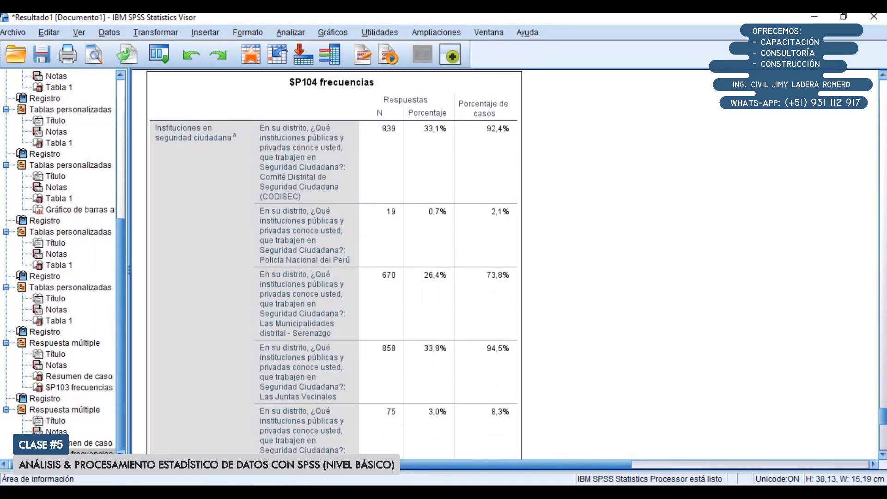
Switch to Excel and paste the copied frequencies table into cell B3 of the blank sheet
{"action": "key", "text": "alt+Tab"}
{"action": "left_click", "coordinate": [304, 465]}
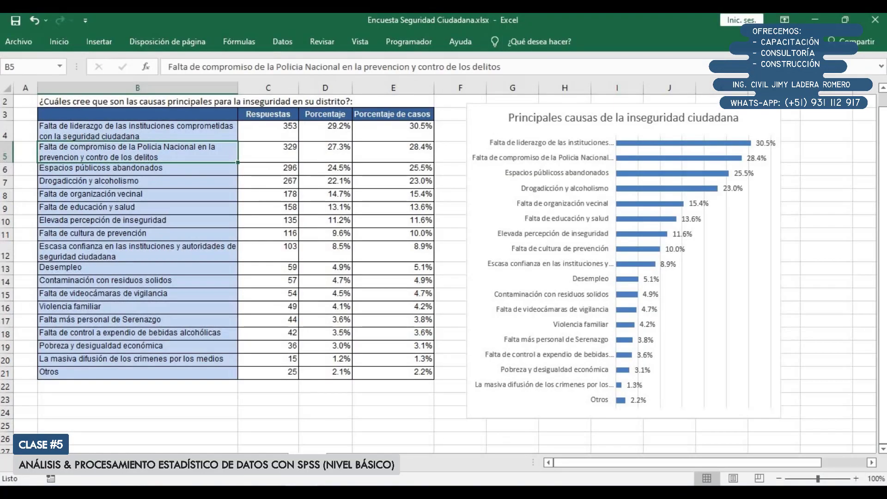
{"action": "left_click", "coordinate": [336, 463]}
{"action": "left_click", "coordinate": [102, 130]}
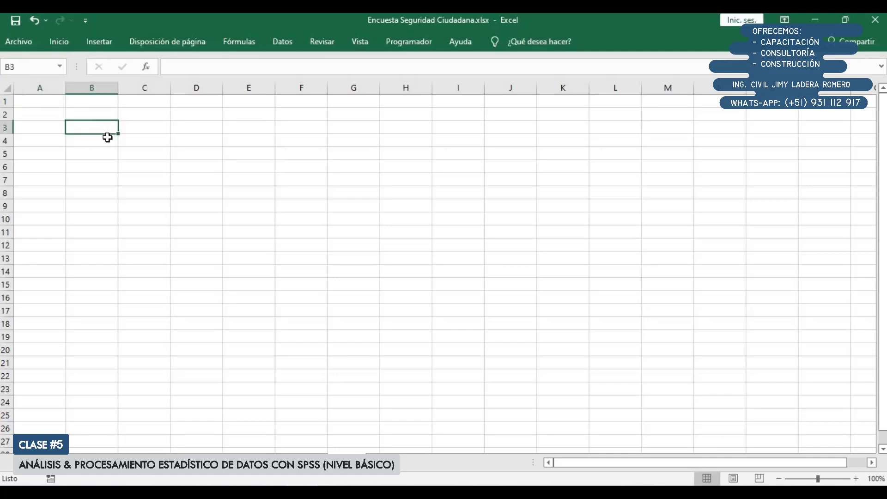
{"action": "key", "text": "ctrl+v"}
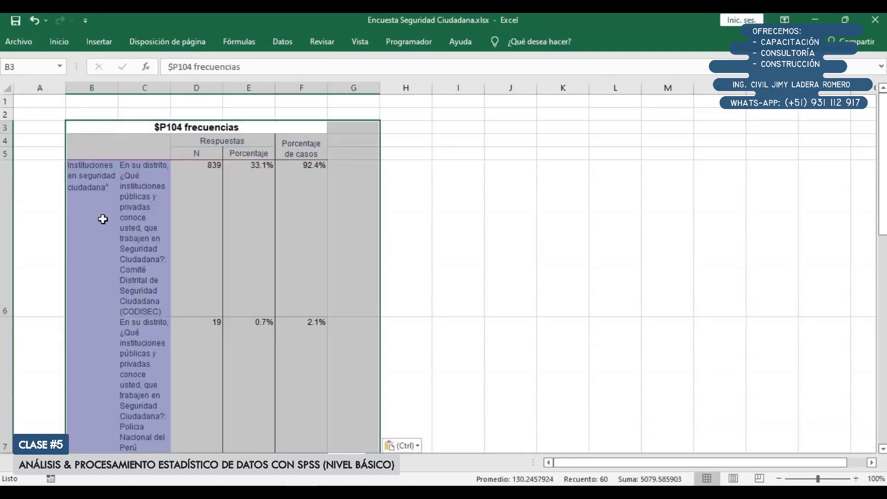
Unmerge all cells of the pasted $P104 table and select the Respuestas header in D4
{"action": "left_click", "coordinate": [59, 43]}
{"action": "left_click", "coordinate": [317, 87]}
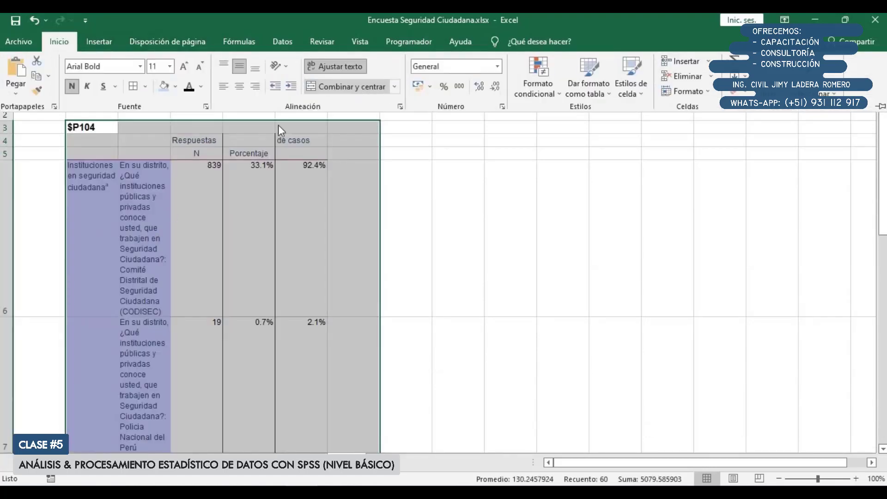
{"action": "left_click", "coordinate": [222, 144]}
{"action": "double_click", "coordinate": [217, 141]}
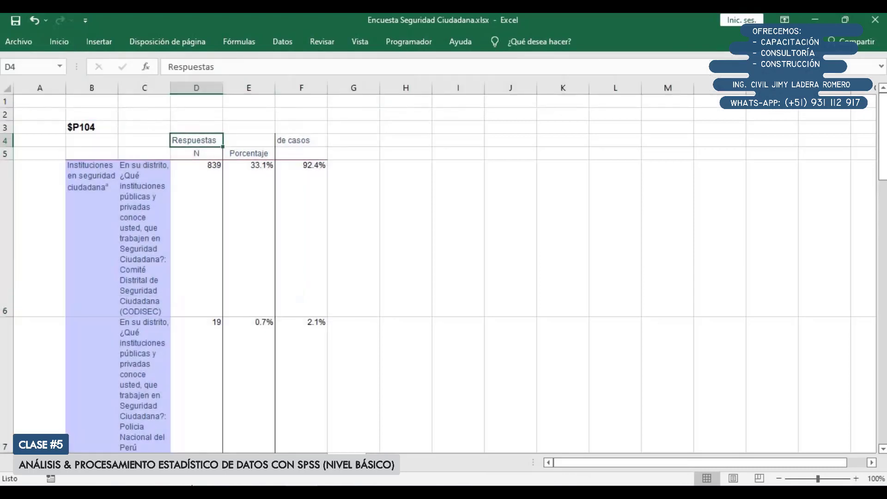
Move the Respuestas header text from D4 into D5, replacing the N label
{"action": "double_click", "coordinate": [216, 141]}
{"action": "key", "text": "BackSpace"}
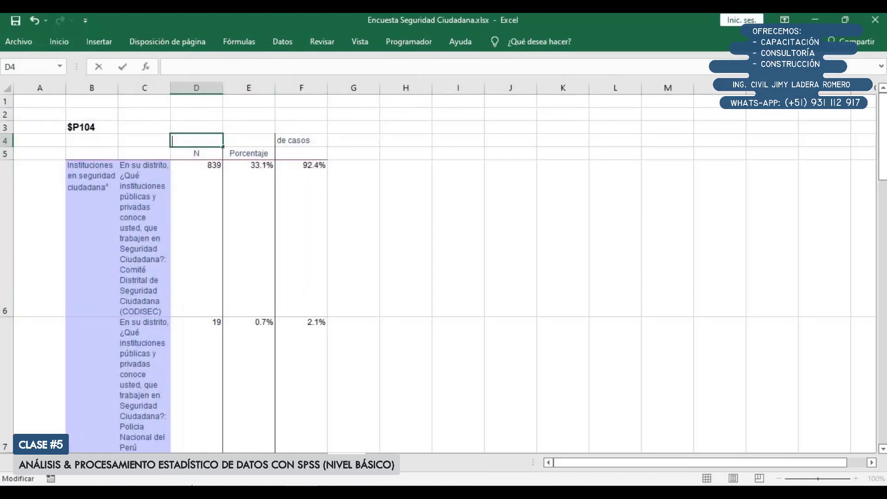
{"action": "double_click", "coordinate": [200, 154]}
{"action": "key", "text": "ctrl+v"}
{"action": "key", "text": "Return"}
{"action": "left_click", "coordinate": [302, 153]}
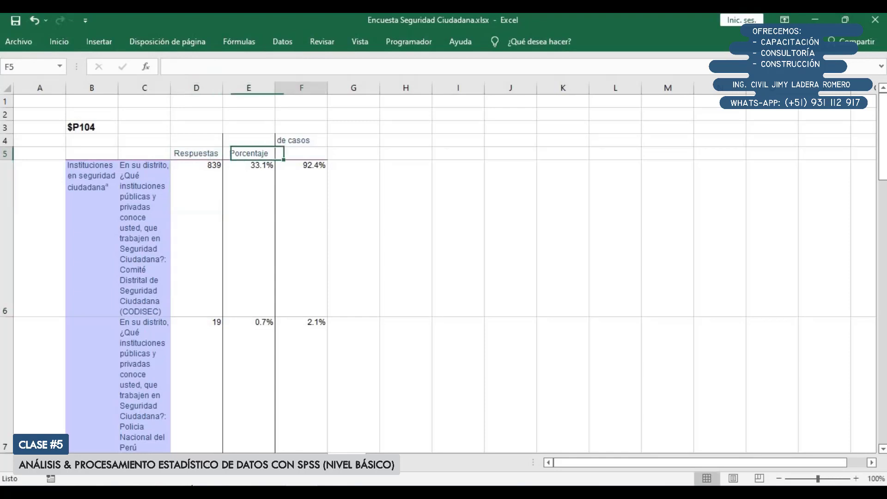
Move the "Porcentaje de casos" header text from F4 down into F5
{"action": "double_click", "coordinate": [311, 141]}
{"action": "left_click_drag", "start_coordinate": [302, 154], "coordinate": [277, 144]}
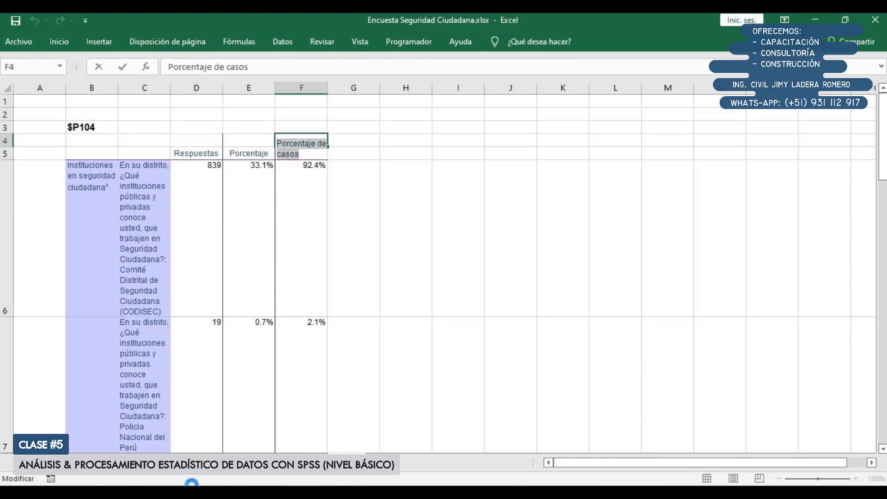
{"action": "key", "text": "ctrl+x"}
{"action": "double_click", "coordinate": [301, 153]}
{"action": "key", "text": "ctrl+v"}
{"action": "key", "text": "Return"}
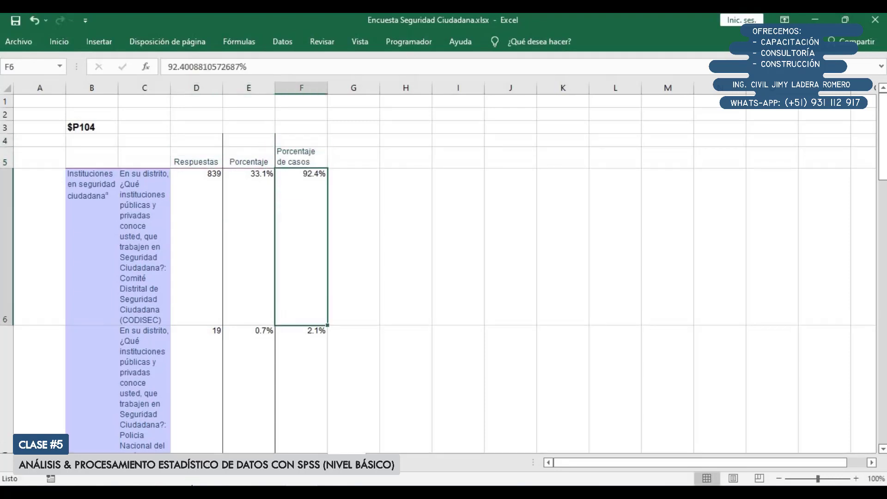
Delete rows 3 and 4, which hold the $P104 title and the emptied header line
{"action": "left_click_drag", "start_coordinate": [5, 126], "coordinate": [6, 138]}
{"action": "right_click", "coordinate": [6, 125]}
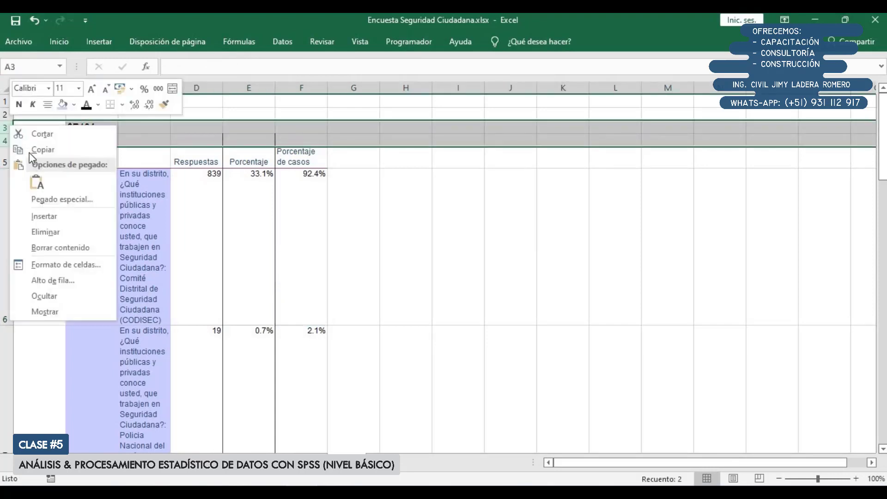
{"action": "left_click", "coordinate": [55, 242]}
Delete column B with the "Instituciones en seguridad ciudadana" set label
{"action": "left_click", "coordinate": [98, 88]}
{"action": "right_click", "coordinate": [99, 88]}
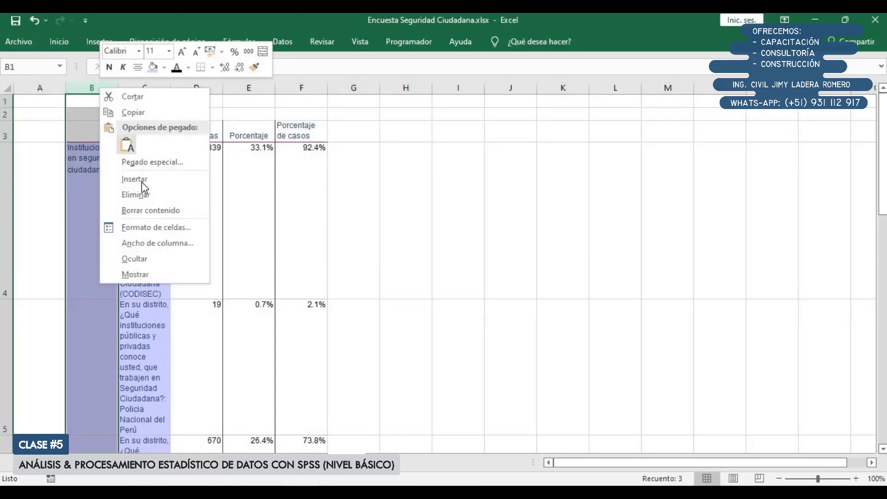
{"action": "left_click", "coordinate": [130, 192]}
{"action": "scroll", "coordinate": [158, 262], "scroll_direction": "down", "scroll_amount": 1}
{"action": "scroll", "coordinate": [157, 262], "scroll_direction": "down", "scroll_amount": 3}
{"action": "scroll", "coordinate": [134, 228], "scroll_direction": "up", "scroll_amount": 5}
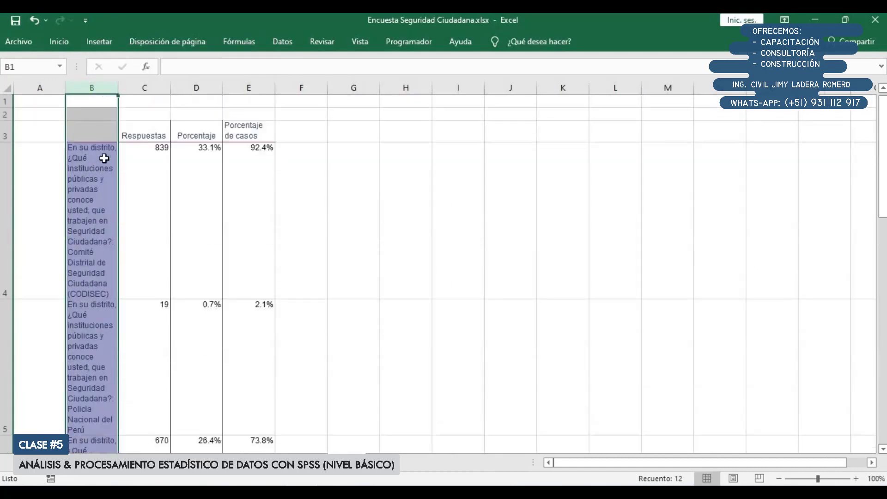
Widen column B to about three and a half times its width and autofit the height of all rows
{"action": "left_click", "coordinate": [103, 159]}
{"action": "left_click_drag", "start_coordinate": [119, 88], "coordinate": [249, 90]}
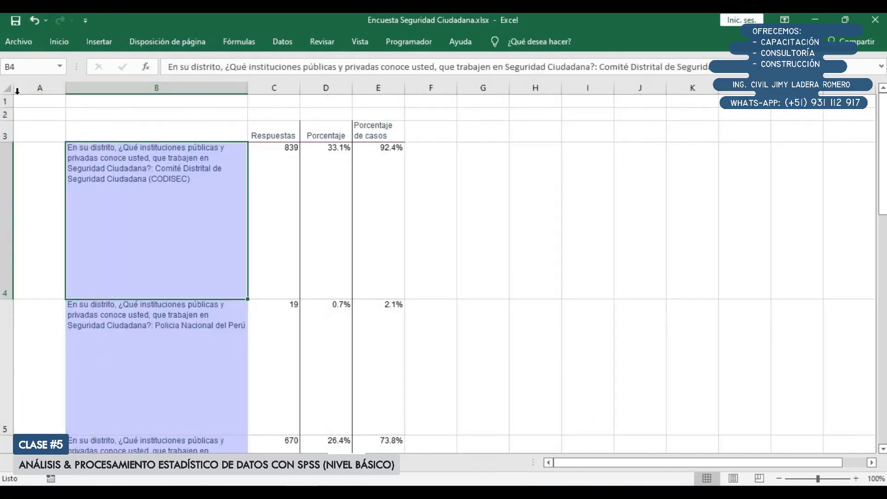
{"action": "left_click", "coordinate": [7, 88]}
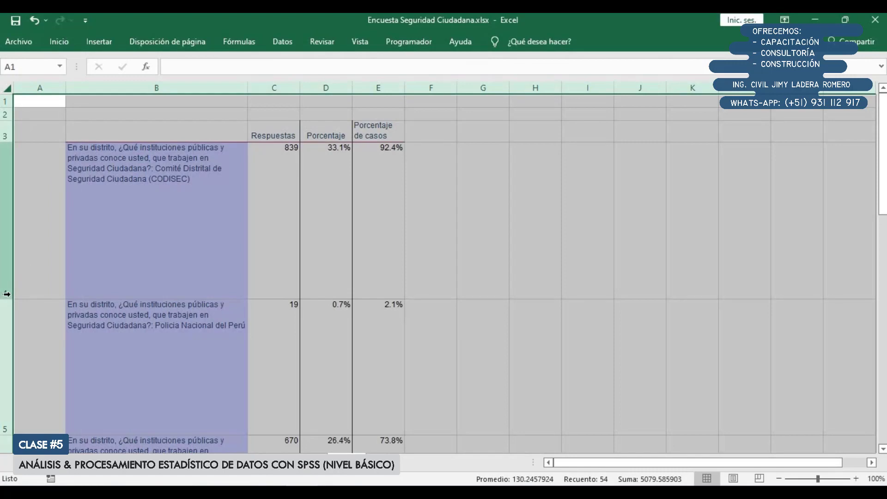
{"action": "double_click", "coordinate": [7, 299]}
{"action": "scroll", "coordinate": [113, 224], "scroll_direction": "down", "scroll_amount": 5}
{"action": "scroll", "coordinate": [160, 266], "scroll_direction": "up", "scroll_amount": 2}
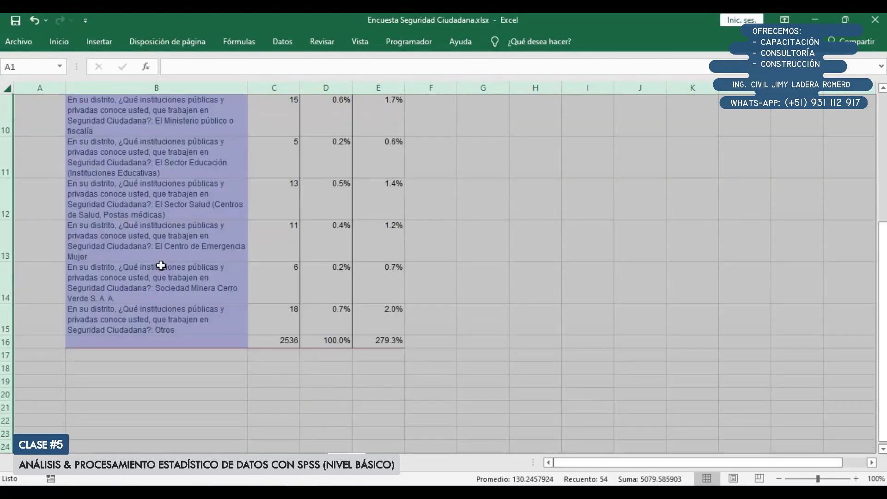
Delete the totals row 16 at the end of the table
{"action": "right_click", "coordinate": [6, 345]}
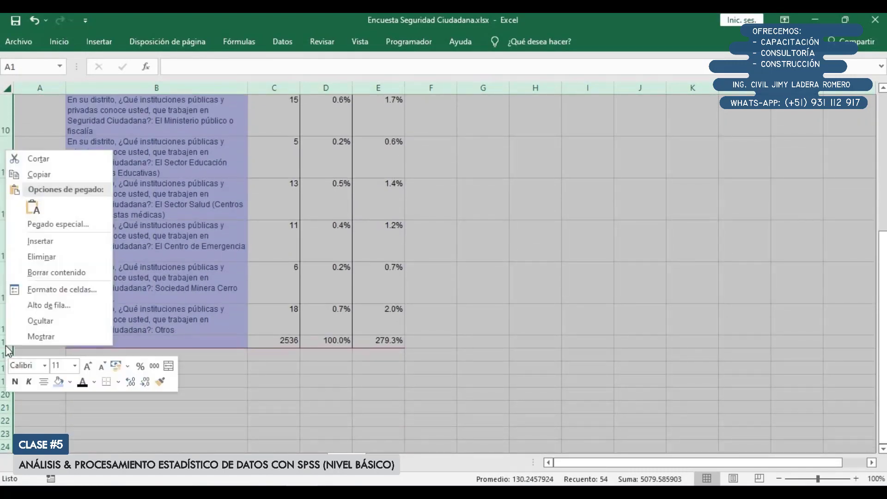
{"action": "left_click", "coordinate": [146, 335]}
{"action": "left_click", "coordinate": [147, 340]}
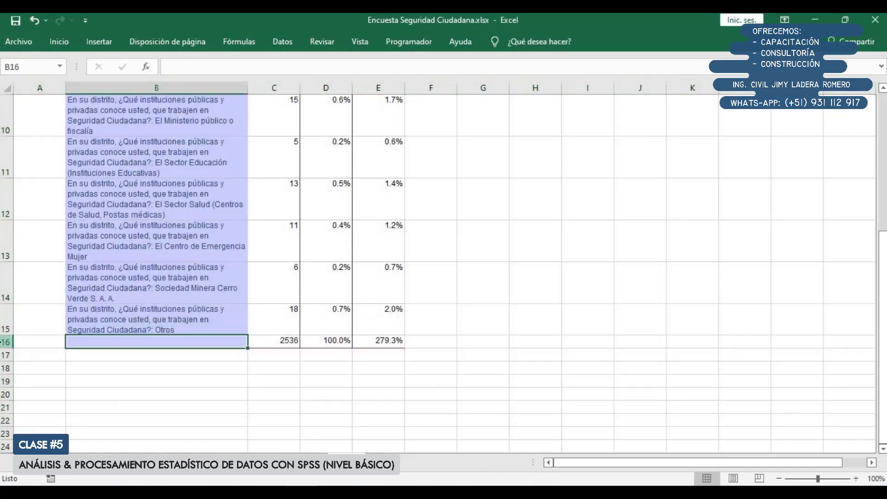
{"action": "right_click", "coordinate": [6, 342]}
{"action": "left_click", "coordinate": [49, 255]}
{"action": "scroll", "coordinate": [276, 345], "scroll_direction": "up", "scroll_amount": 3}
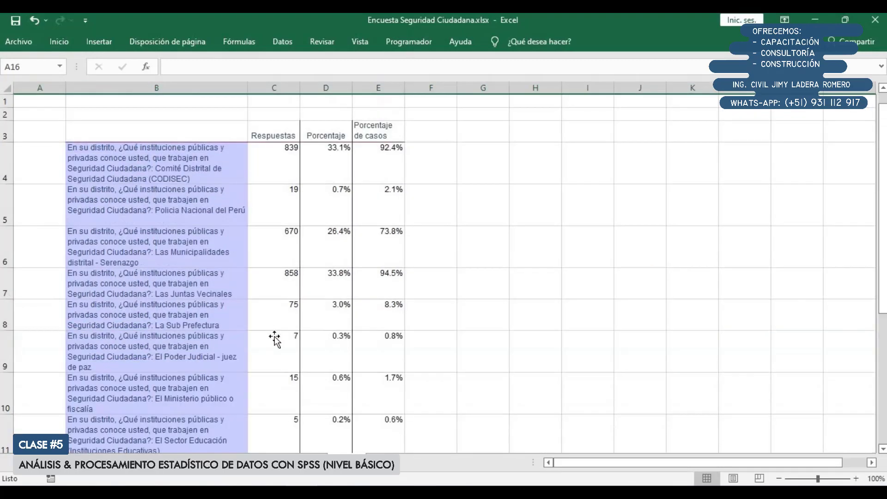
Cut the question text up to "Seguridad Ciudadana?:" from B4, leaving only the institution name
{"action": "left_click", "coordinate": [176, 161]}
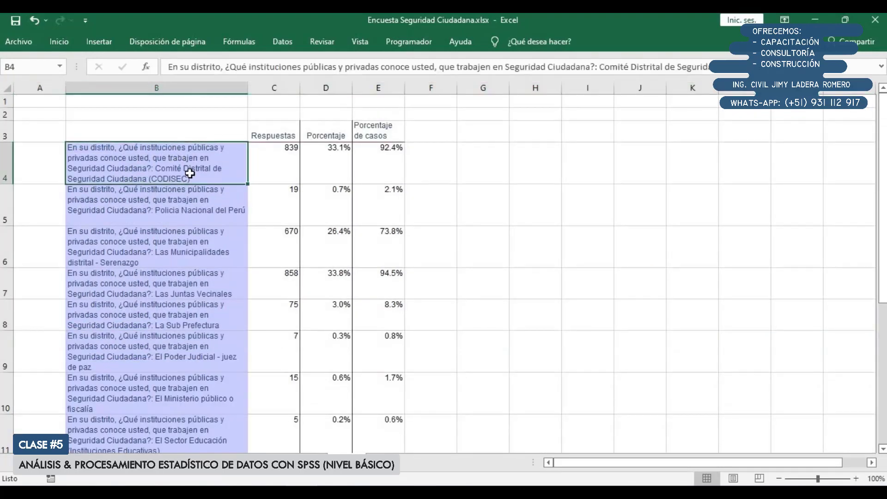
{"action": "double_click", "coordinate": [152, 161]}
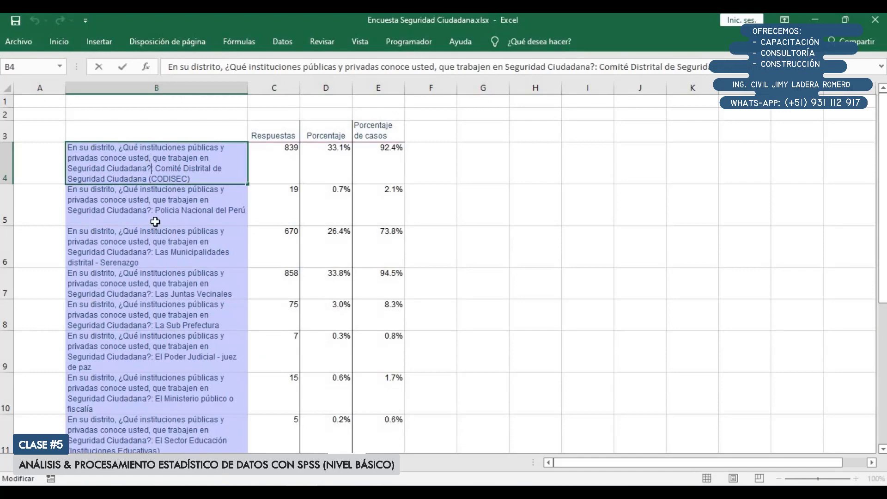
{"action": "key", "text": "ctrl+shift+Home"}
{"action": "key", "text": "shift+Home"}
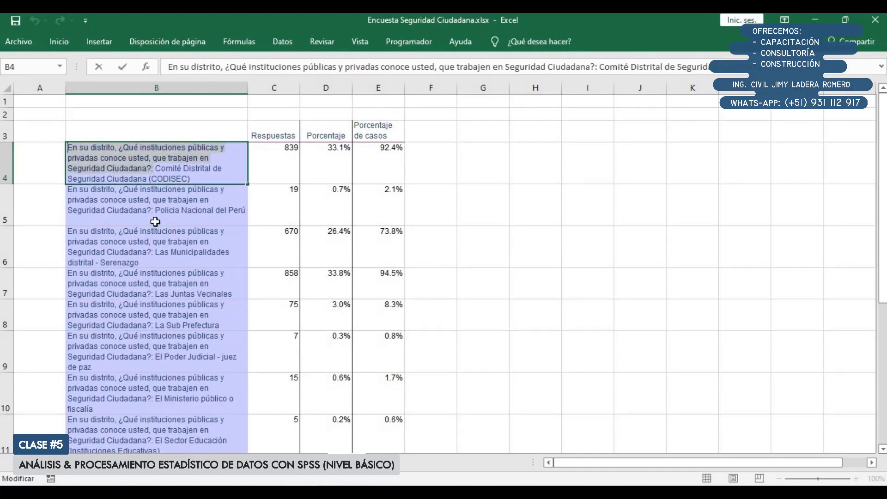
{"action": "key", "text": "Delete"}
{"action": "key", "text": "Return"}
Paste the cut question text into B2 as the table's title
{"action": "key", "text": "Up"}
{"action": "key", "text": "Up"}
{"action": "key", "text": "Up"}
{"action": "key", "text": "Up"}
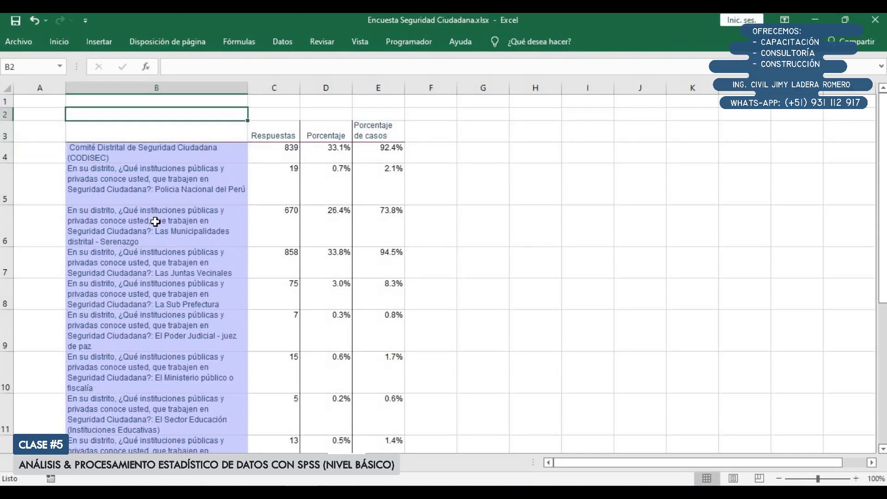
{"action": "key", "text": "Down"}
{"action": "key", "text": "F2"}
{"action": "key", "text": "ctrl+v"}
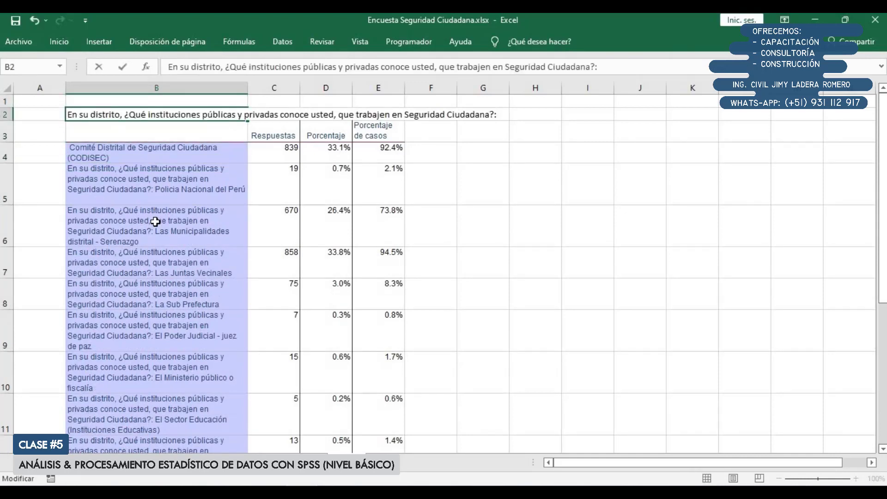
{"action": "key", "text": "Return"}
Remove the leading space before "Comité Distrital de Seguridad Ciudadana (CODISEC)" in B4
{"action": "key", "text": "Down"}
{"action": "key", "text": "F2"}
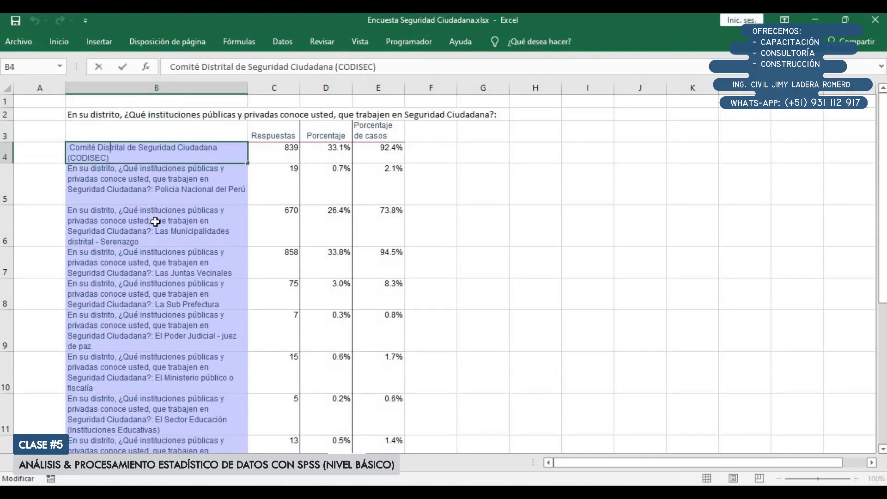
{"action": "key", "text": "Home"}
{"action": "key", "text": "Delete"}
{"action": "key", "text": "Return"}
Strip the question text from B5 and B6, leaving "Policia Nacional del Perú" and "Las Municipalidades distrital - Serenazgo"
{"action": "key", "text": "F2"}
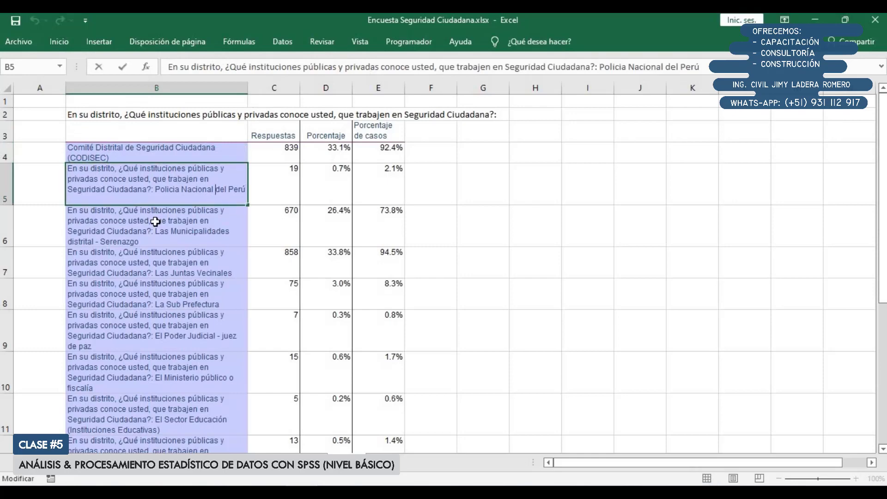
{"action": "key", "text": "ctrl+shift+Home"}
{"action": "key", "text": "Delete"}
{"action": "key", "text": "Return"}
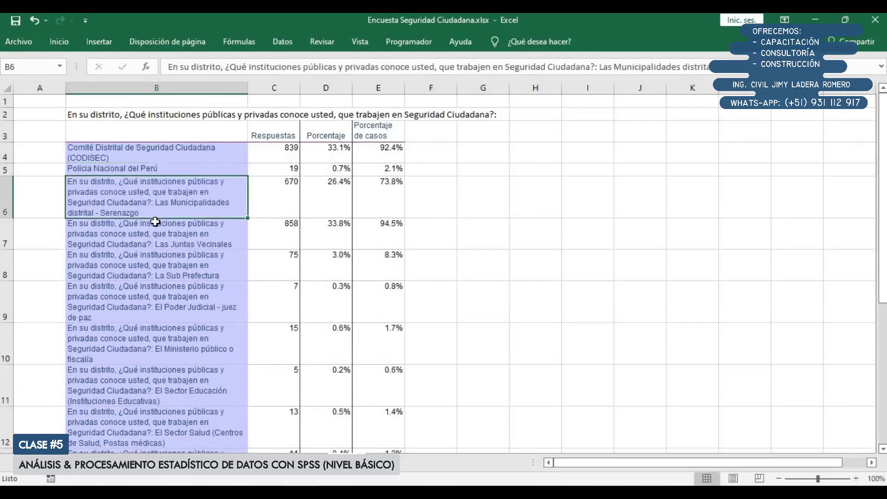
{"action": "key", "text": "F2"}
{"action": "key", "text": "ctrl+shift+Home"}
{"action": "key", "text": "Delete"}
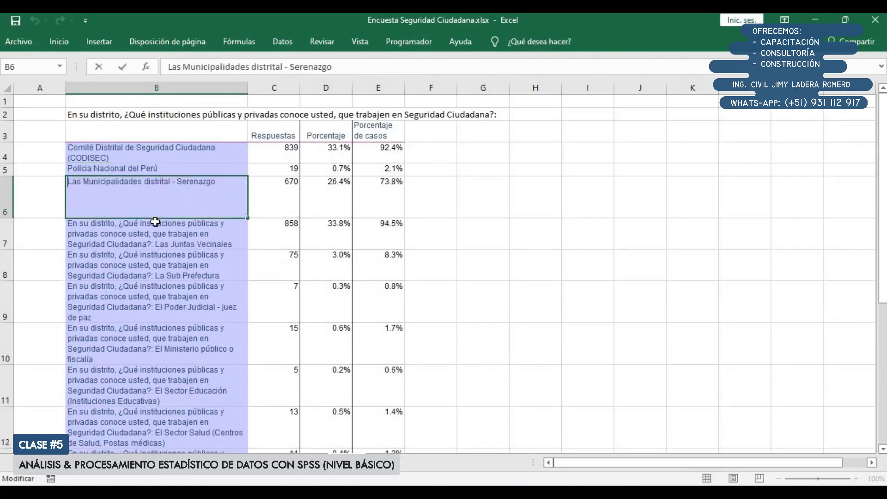
{"action": "key", "text": "Return"}
Strip the question text from B7 and B8, leaving "Las Juntas Vecinales" and "La Sub Prefectura"
{"action": "key", "text": "F2"}
{"action": "left_click", "coordinate": [155, 221]}
{"action": "key", "text": "ctrl+shift+Home"}
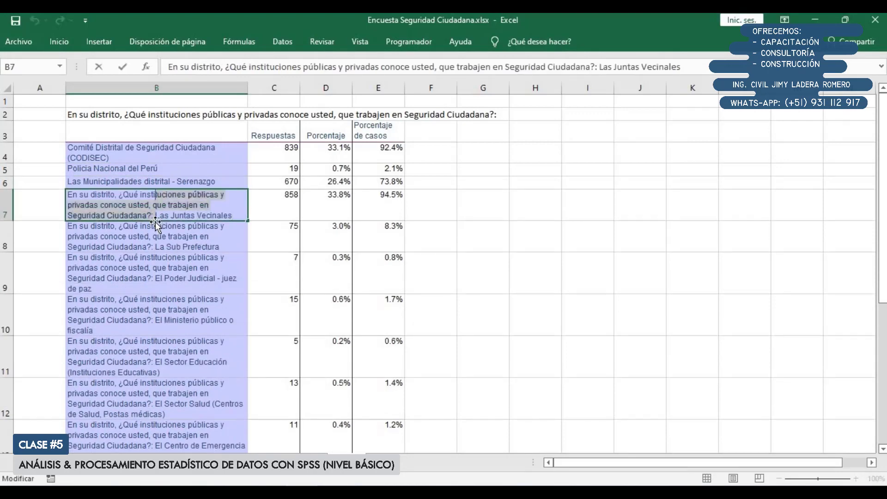
{"action": "key", "text": "Delete"}
{"action": "key", "text": "Return"}
{"action": "key", "text": "F2"}
{"action": "left_click", "coordinate": [156, 223]}
{"action": "key", "text": "ctrl+shift+Home"}
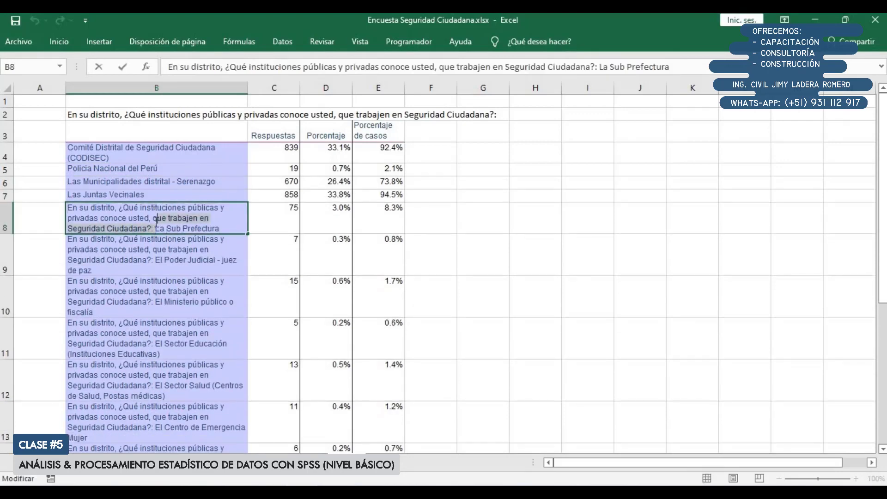
{"action": "key", "text": "Delete"}
{"action": "key", "text": "Return"}
Strip the question text from B9 and B10, leaving "El Poder Judicial - juez de paz" and "El Ministerio público o fiscalía"
{"action": "key", "text": "F2"}
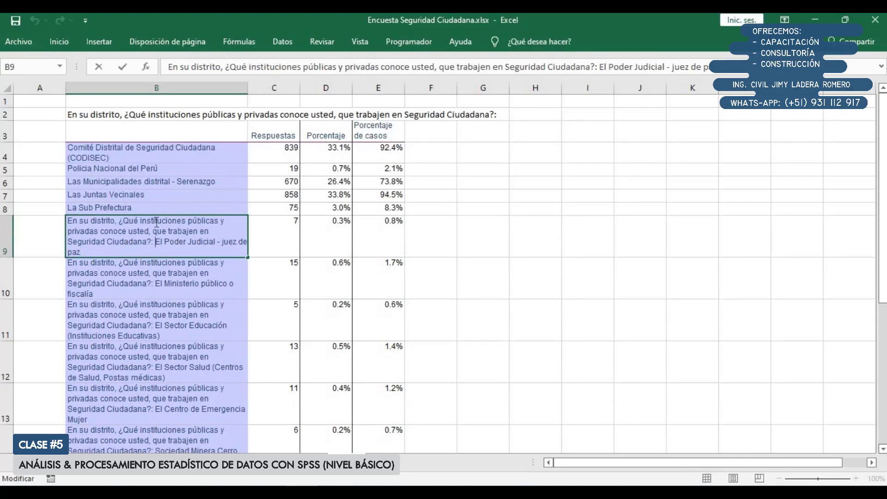
{"action": "key", "text": "ctrl+shift+Home"}
{"action": "key", "text": "Delete"}
{"action": "key", "text": "Return"}
{"action": "key", "text": "F2"}
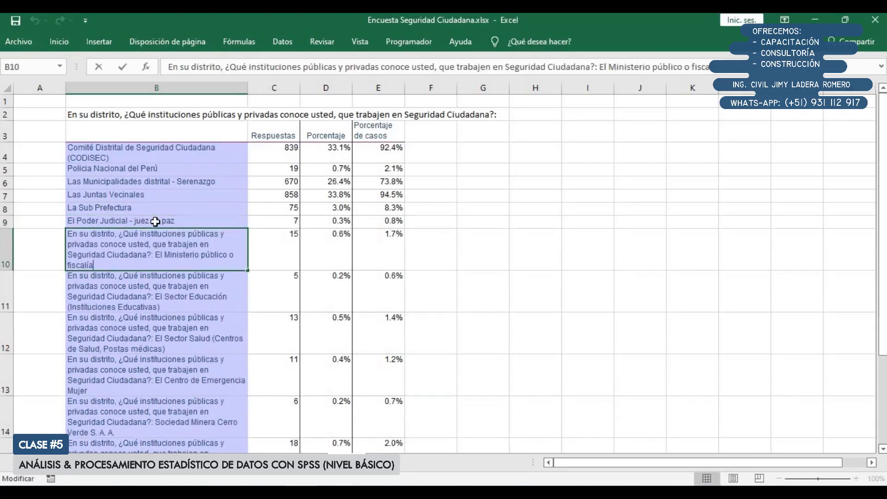
{"action": "key", "text": "Up"}
{"action": "key", "text": "ctrl+Right"}
{"action": "key", "text": "ctrl+shift+Home"}
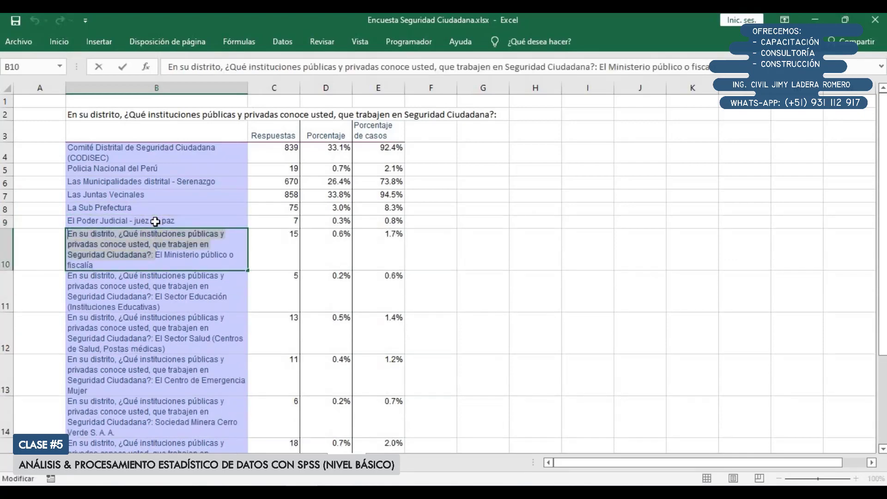
{"action": "key", "text": "Delete"}
{"action": "key", "text": "Return"}
Strip the question text from B11 and B12, leaving "El Sector Educación (Instituciones Educativas)" and "El Sector Salud (Centros de Salud, Postas médicas)"
{"action": "key", "text": "F2"}
{"action": "key", "text": "ctrl+shift+Home"}
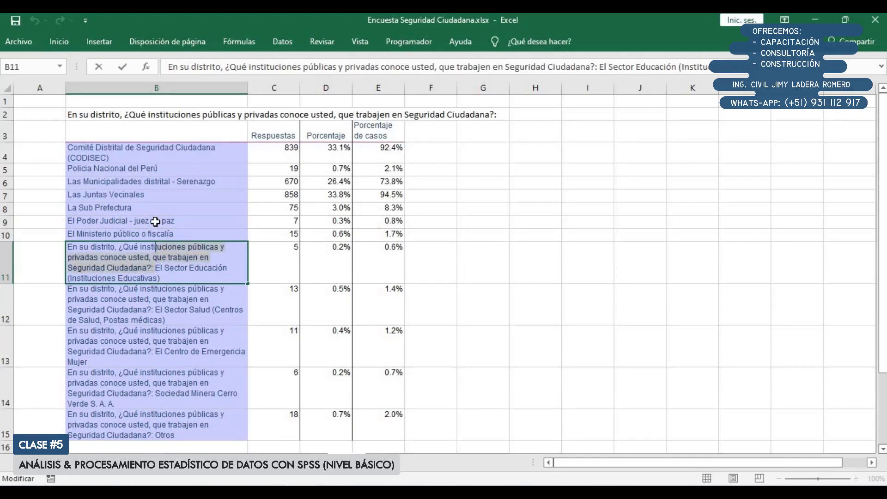
{"action": "key", "text": "Delete"}
{"action": "key", "text": "Return"}
{"action": "key", "text": "F2"}
{"action": "key", "text": "ctrl+shift+Home"}
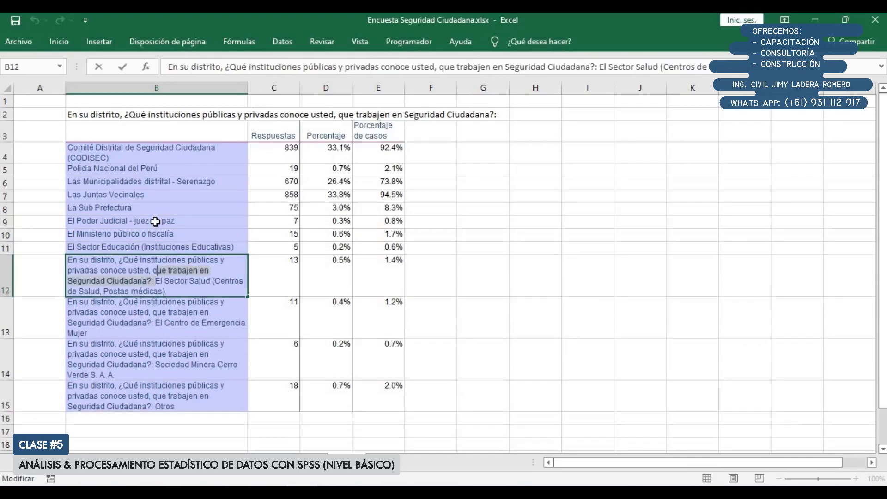
{"action": "key", "text": "Delete"}
{"action": "key", "text": "Return"}
Strip the question text from B13 and B14, leaving "El Centro de Emergencia Mujer" and "Sociedad Minera Cerro Verde S. A. A."
{"action": "key", "text": "F2"}
{"action": "key", "text": "Up"}
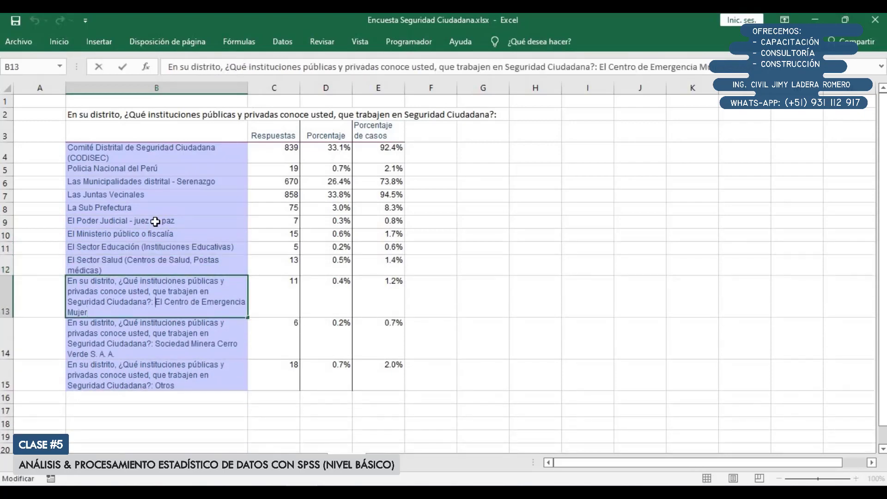
{"action": "key", "text": "ctrl+shift+Home"}
{"action": "key", "text": "Delete"}
{"action": "key", "text": "Return"}
{"action": "key", "text": "F2"}
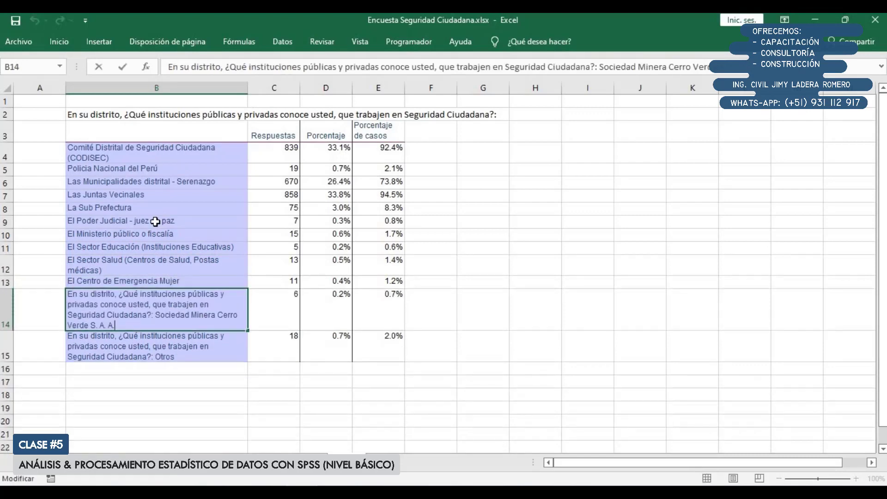
{"action": "key", "text": "ctrl+Left"}
{"action": "key", "text": "ctrl+shift+Home"}
{"action": "key", "text": "Delete"}
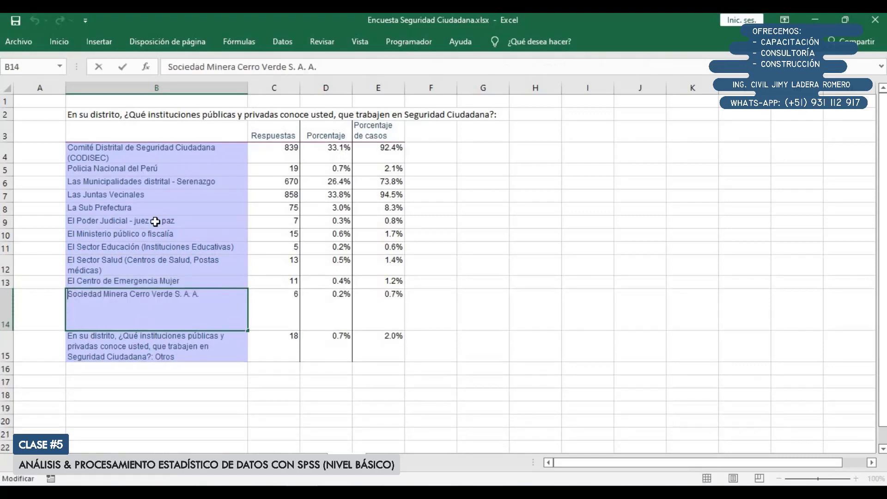
{"action": "key", "text": "Return"}
Strip the question text from B15, leaving only "Otros", and select that cell
{"action": "key", "text": "F2"}
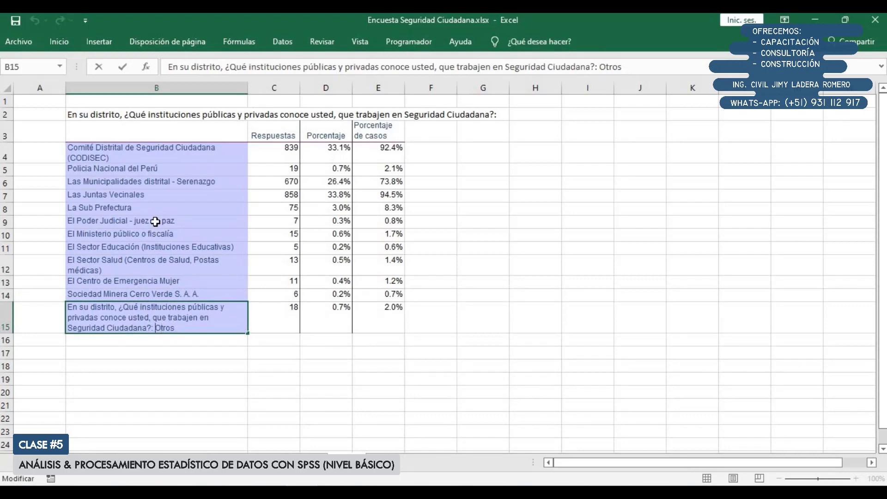
{"action": "key", "text": "ctrl+shift+Home"}
{"action": "key", "text": "Delete"}
{"action": "key", "text": "Return"}
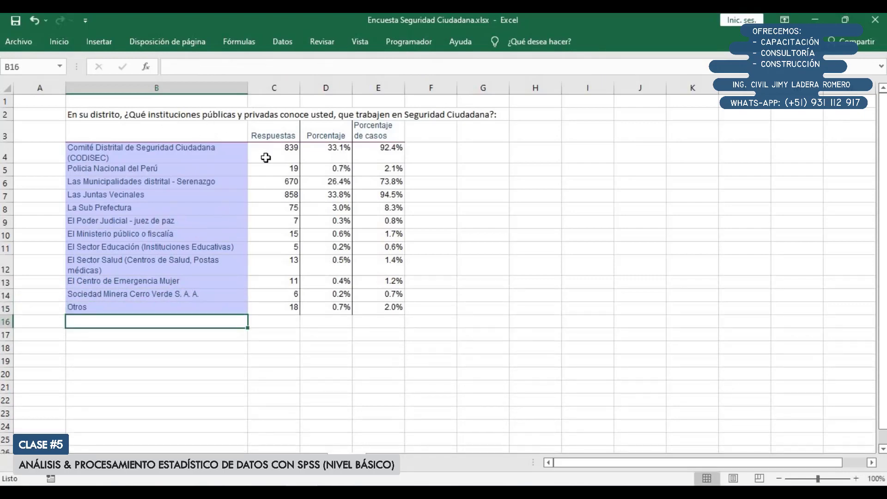
{"action": "left_click", "coordinate": [106, 309]}
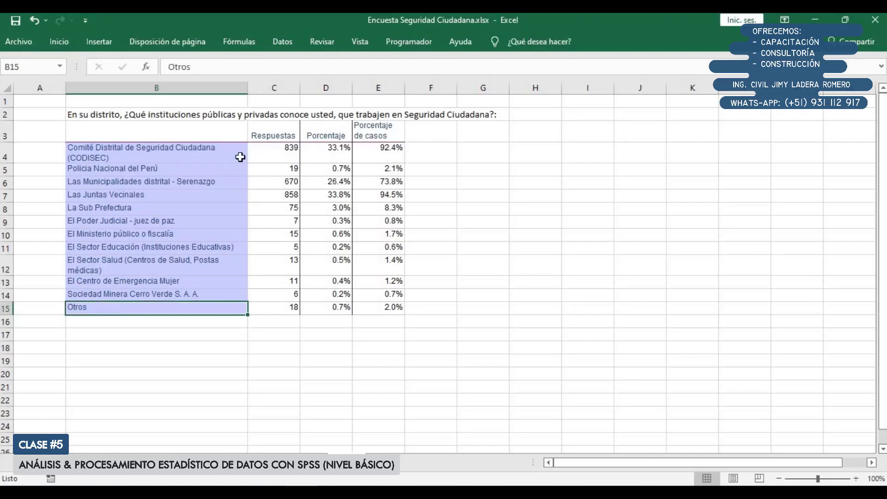
Review the cleaned institution labels in B4:B15 and the Porcentaje de casos column in E3:E15
{"action": "key", "text": "Return"}
{"action": "key", "text": "Return"}
{"action": "key", "text": "Return"}
{"action": "key", "text": "Return"}
{"action": "key", "text": "Return"}
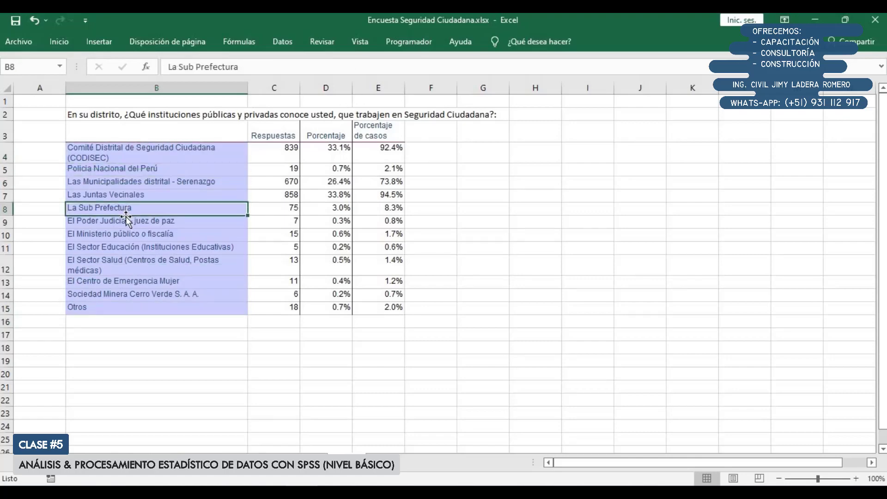
{"action": "key", "text": "Return"}
{"action": "key", "text": "Return"}
{"action": "key", "text": "Return"}
{"action": "key", "text": "Return"}
{"action": "key", "text": "Return"}
{"action": "key", "text": "Return"}
{"action": "key", "text": "Return"}
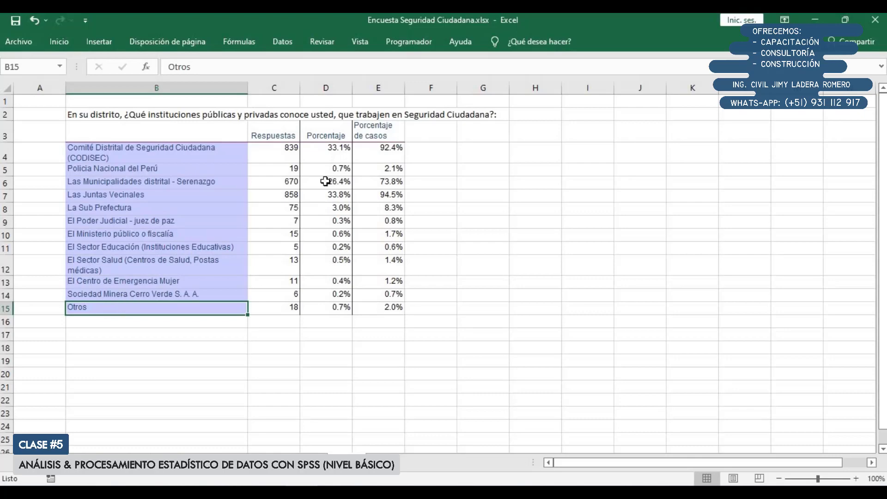
{"action": "left_click_drag", "start_coordinate": [398, 131], "coordinate": [382, 309]}
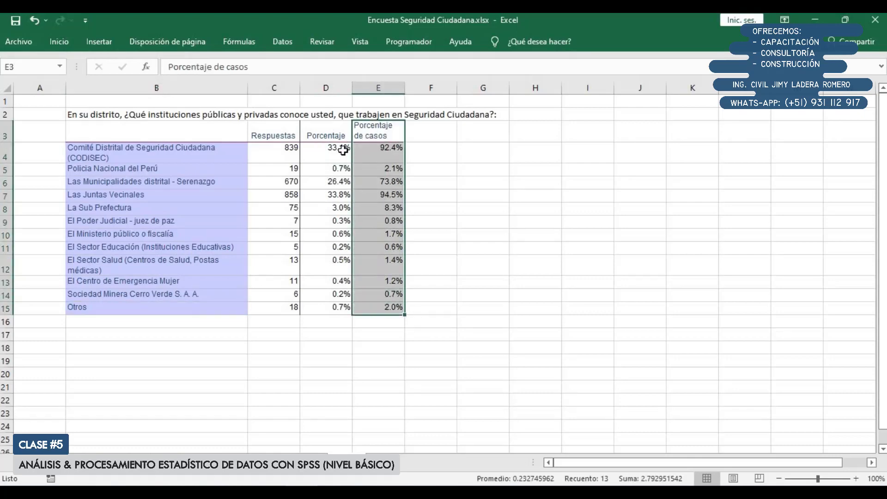
Clear the Porcentaje values in D4:D16 and enter the formula =C4/1207 in D4
{"action": "left_click_drag", "start_coordinate": [342, 150], "coordinate": [320, 322]}
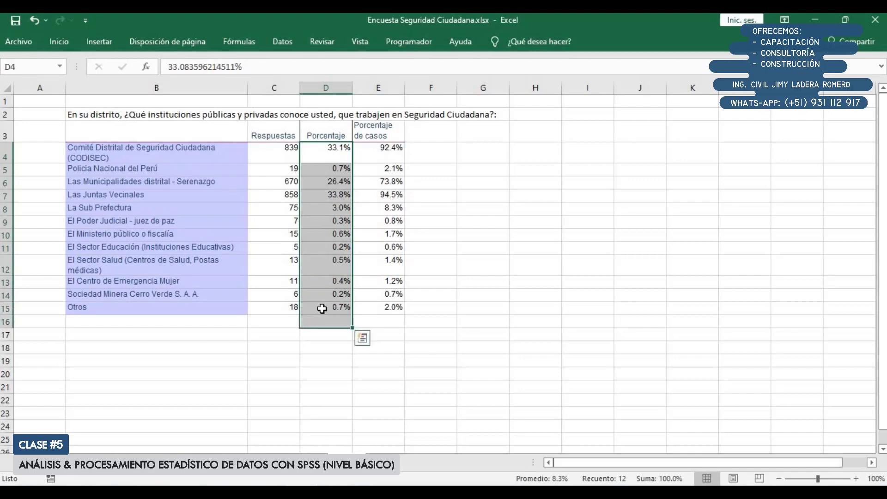
{"action": "key", "text": "Delete"}
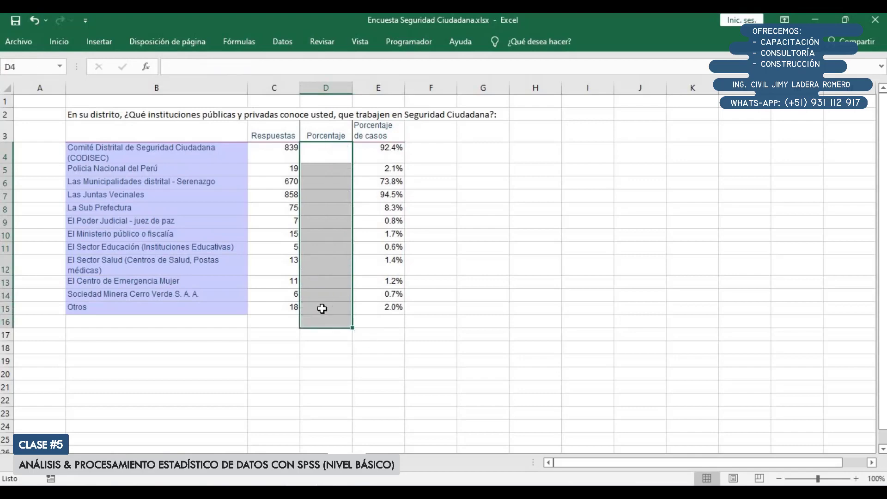
{"action": "key", "text": "Up"}
{"action": "key", "text": "Down"}
{"action": "type", "text": "=)"}
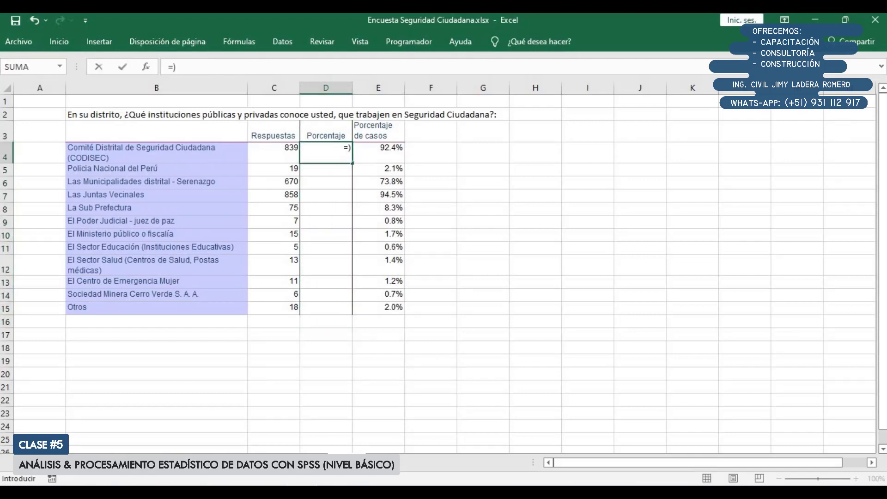
{"action": "left_click", "coordinate": [283, 146]}
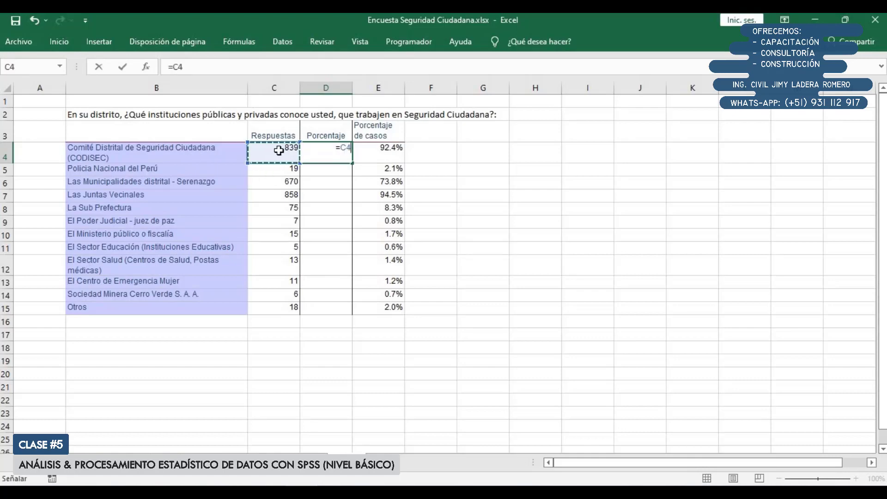
{"action": "type", "text": "/1207"}
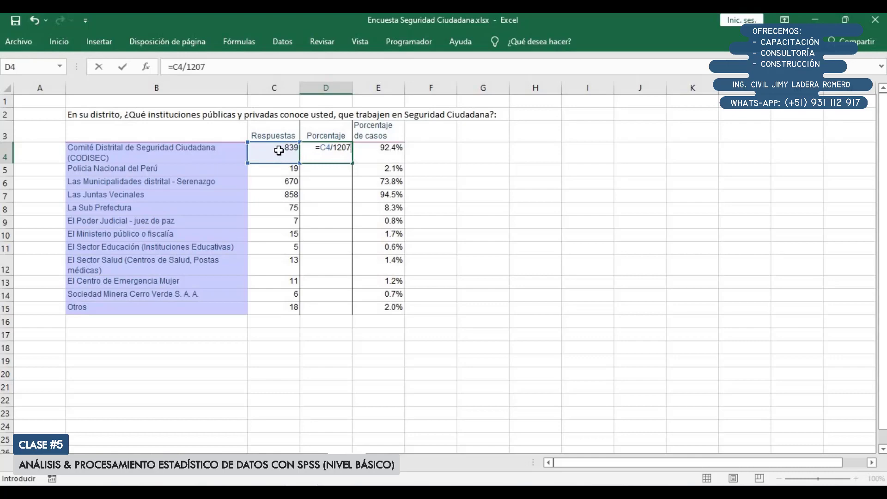
{"action": "key", "text": "Return"}
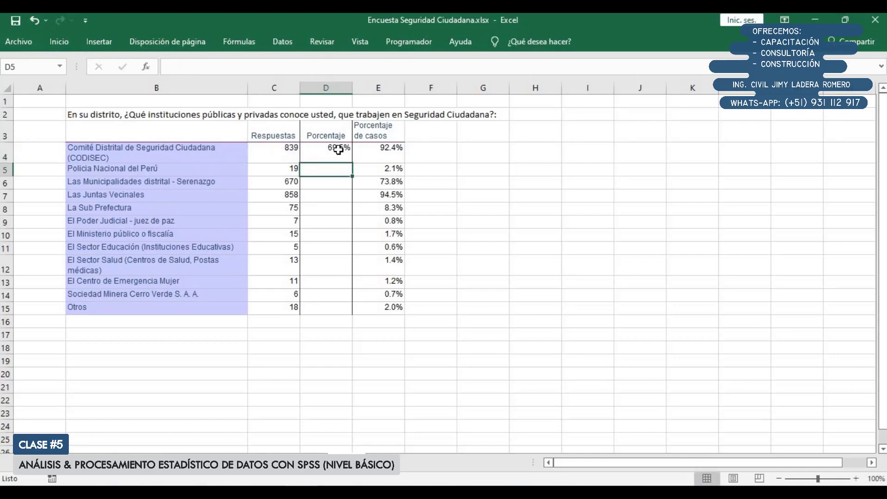
Copy the D4 percentage formula to the rest of the Porcentaje column through D15, pasting only the formula
{"action": "left_click", "coordinate": [337, 150]}
{"action": "key", "text": "ctrl+c"}
{"action": "left_click_drag", "start_coordinate": [338, 169], "coordinate": [332, 306]}
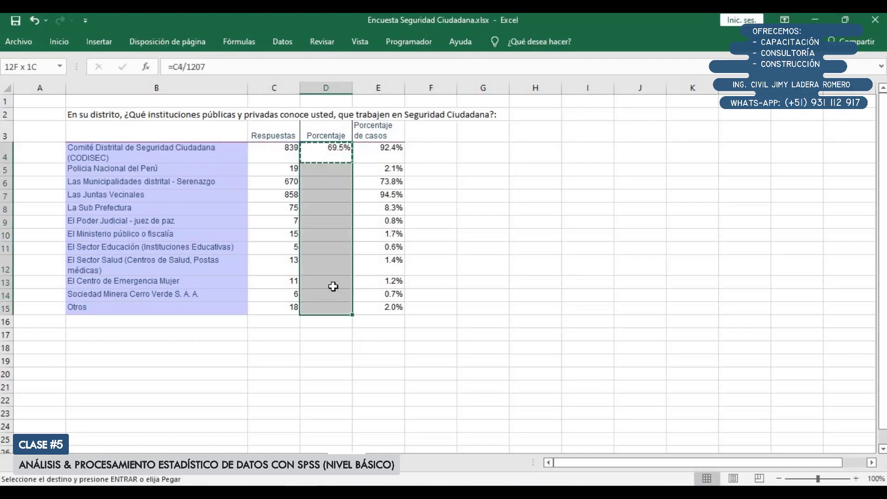
{"action": "left_click", "coordinate": [16, 92]}
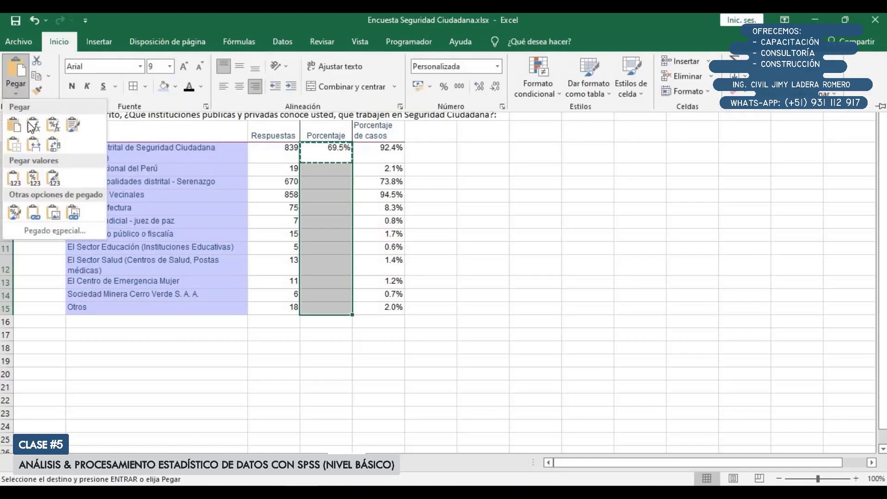
{"action": "left_click", "coordinate": [32, 125]}
{"action": "left_click", "coordinate": [318, 152]}
{"action": "key", "text": "Escape"}
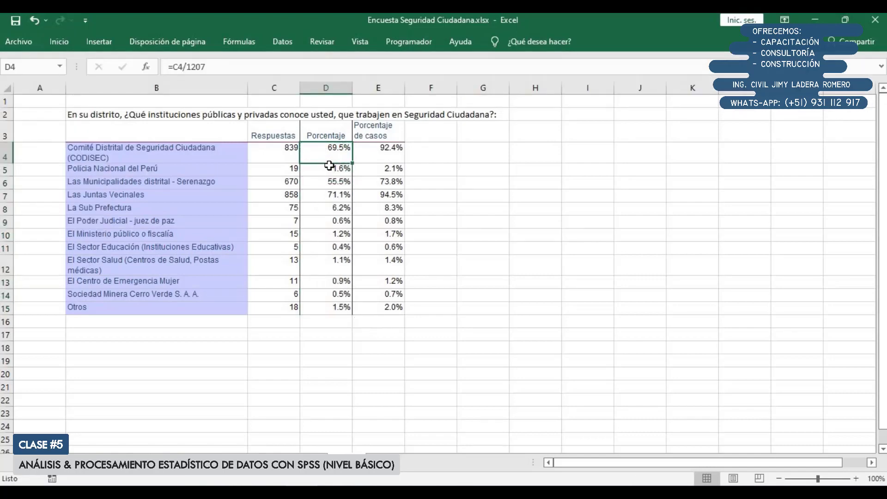
Try to sort the whole table B3:E15, including Otros, by Respuestas with the order De mayor a menor
{"action": "scroll", "coordinate": [333, 176], "scroll_direction": "up", "scroll_amount": 2}
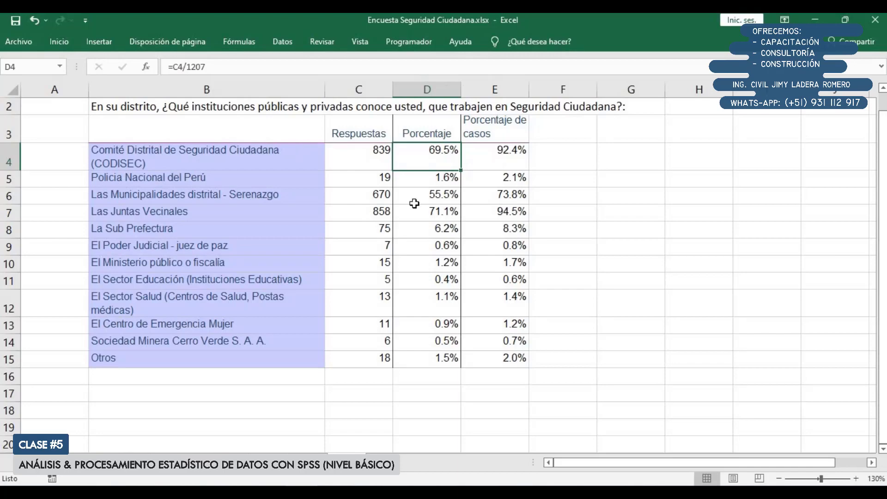
{"action": "mouse_move", "coordinate": [208, 132]}
{"action": "left_mouse_down"}
{"action": "mouse_move", "coordinate": [494, 342]}
{"action": "mouse_move", "coordinate": [496, 360]}
{"action": "left_mouse_up"}
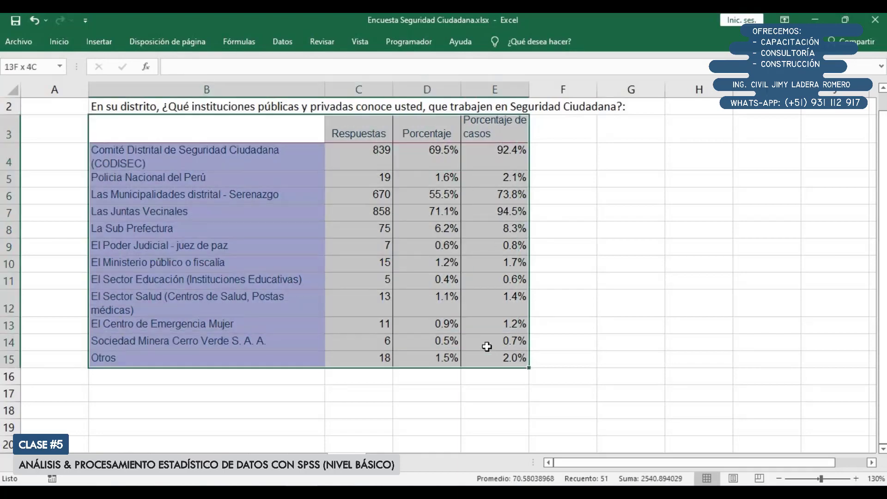
{"action": "left_click", "coordinate": [282, 42]}
{"action": "left_click", "coordinate": [343, 76]}
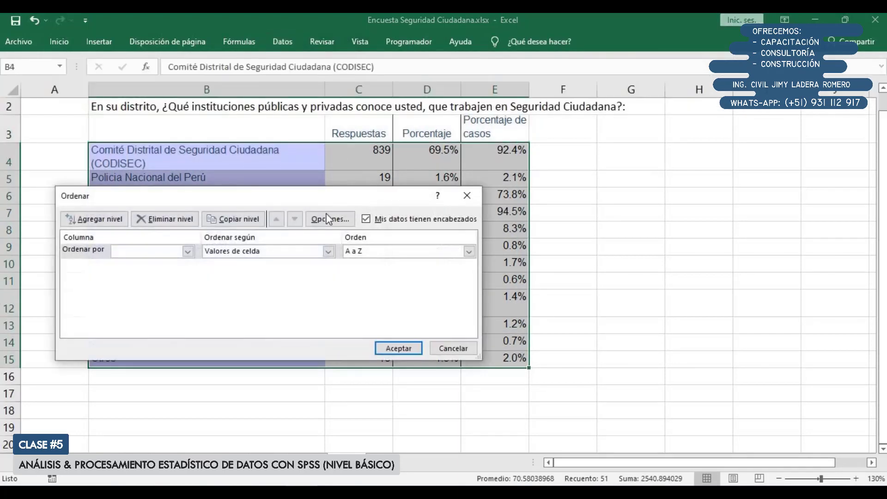
{"action": "left_click", "coordinate": [187, 252]}
{"action": "left_click", "coordinate": [149, 273]}
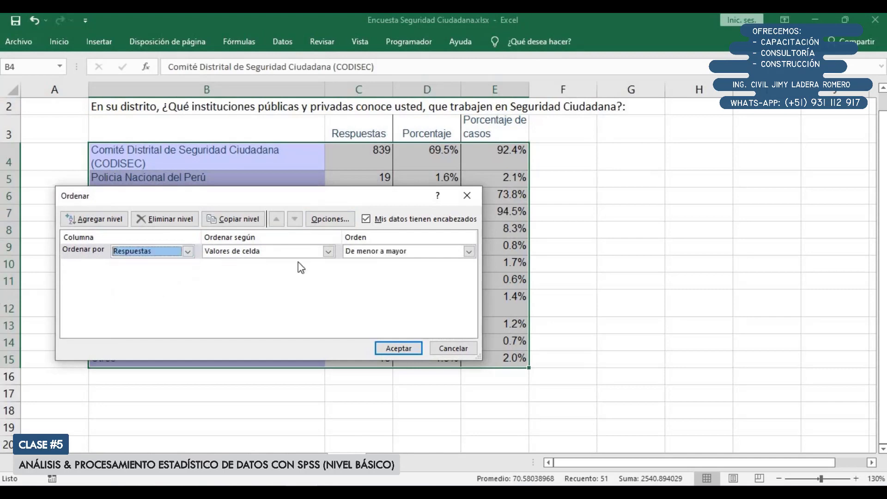
{"action": "left_click", "coordinate": [393, 253]}
{"action": "left_click", "coordinate": [396, 269]}
{"action": "left_click", "coordinate": [398, 348]}
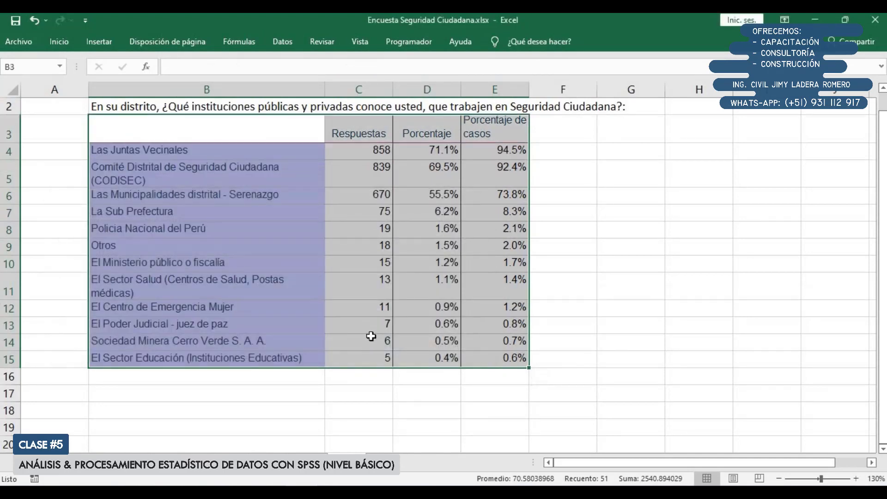
Check where the sort placed the Otros row and undo the sort of the whole table
{"action": "left_click", "coordinate": [485, 249]}
{"action": "scroll", "coordinate": [276, 223], "scroll_direction": "up", "scroll_amount": 1}
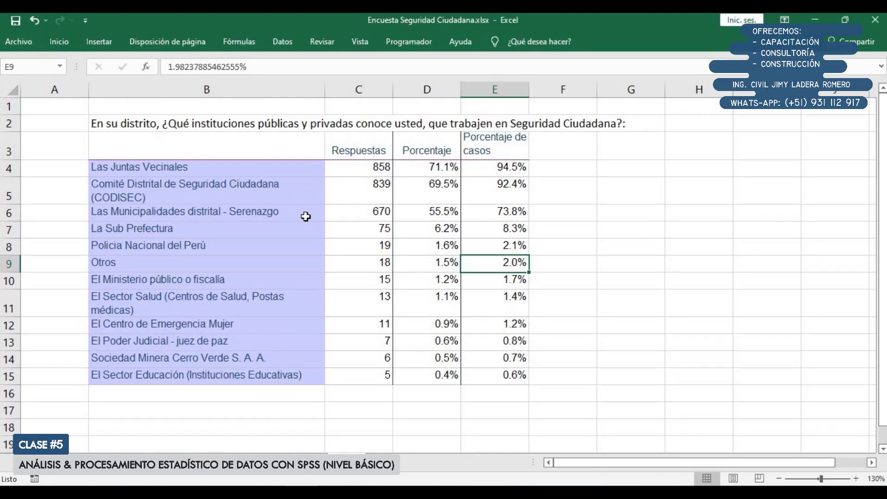
{"action": "left_click_drag", "start_coordinate": [223, 145], "coordinate": [238, 376]}
{"action": "left_click", "coordinate": [225, 216]}
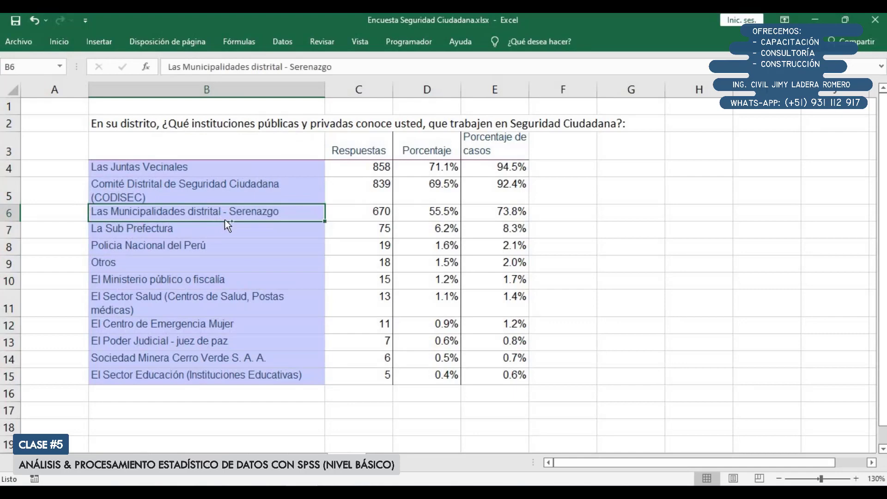
{"action": "key", "text": "ctrl+z"}
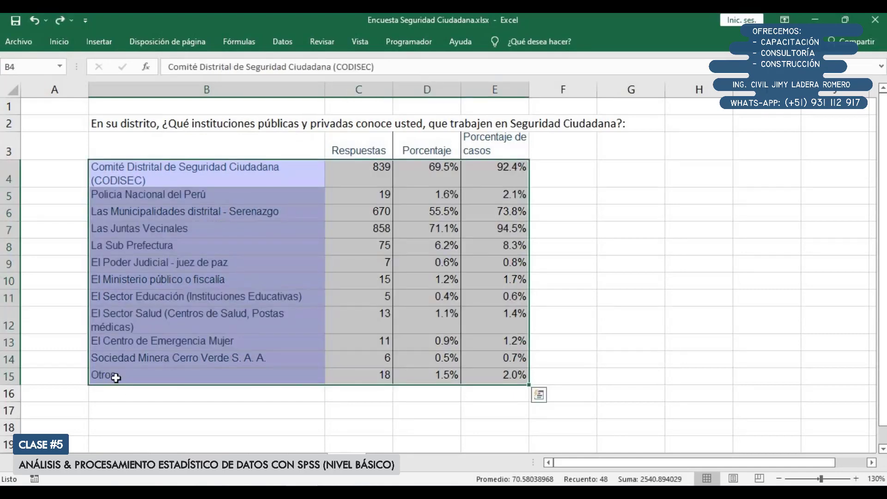
Sort B3:E14 by Respuestas with the order De mayor a menor, leaving the Otros row out of the sort
{"action": "left_click_drag", "start_coordinate": [119, 142], "coordinate": [504, 359]}
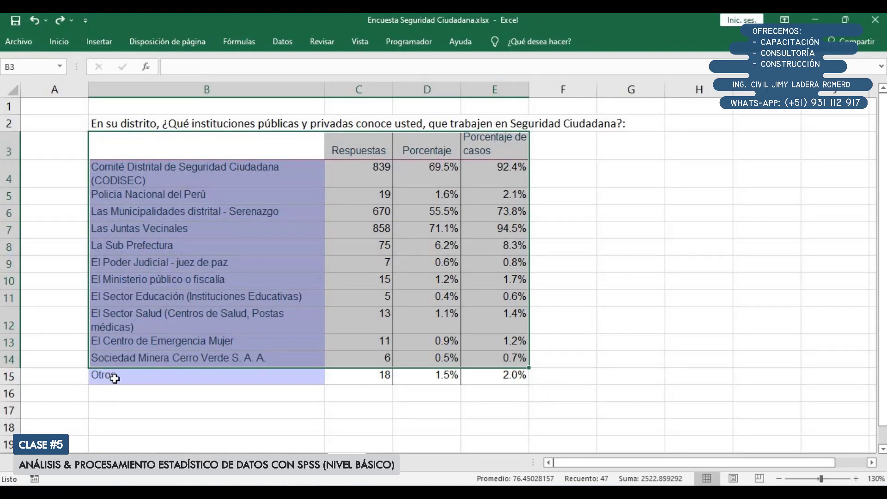
{"action": "left_click", "coordinate": [284, 43]}
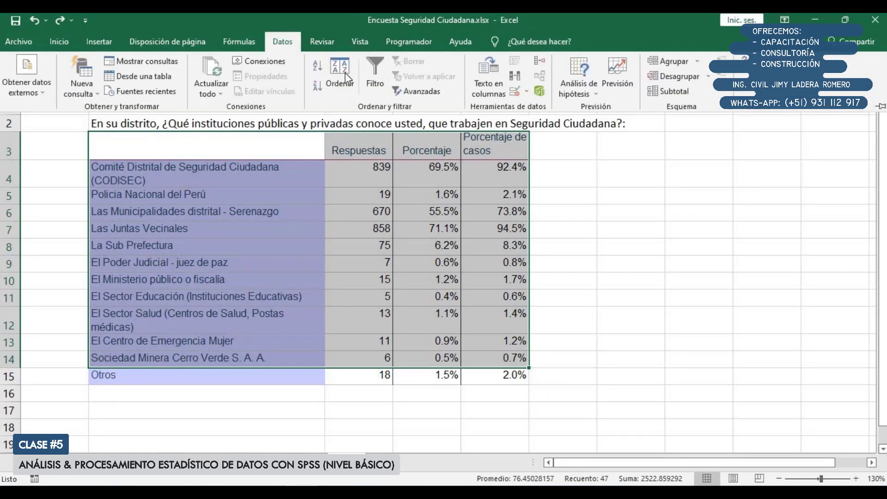
{"action": "left_click", "coordinate": [340, 76]}
{"action": "left_click", "coordinate": [187, 251]}
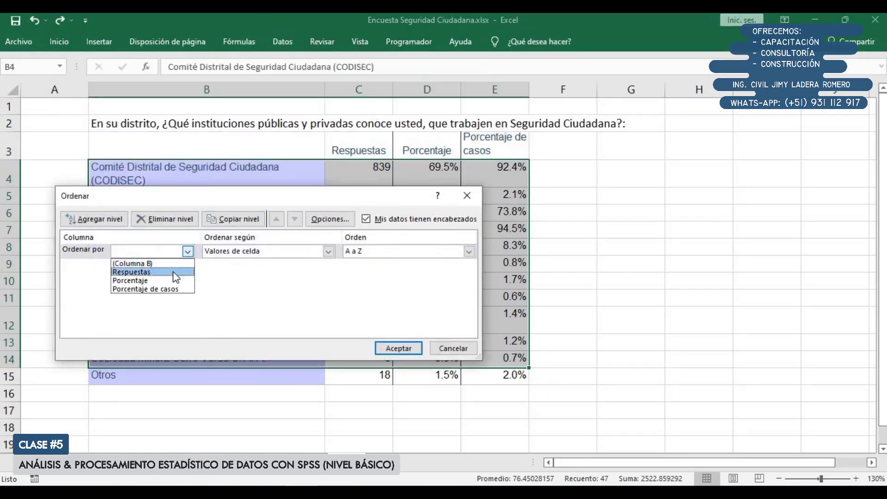
{"action": "left_click", "coordinate": [173, 270]}
{"action": "left_click", "coordinate": [404, 252]}
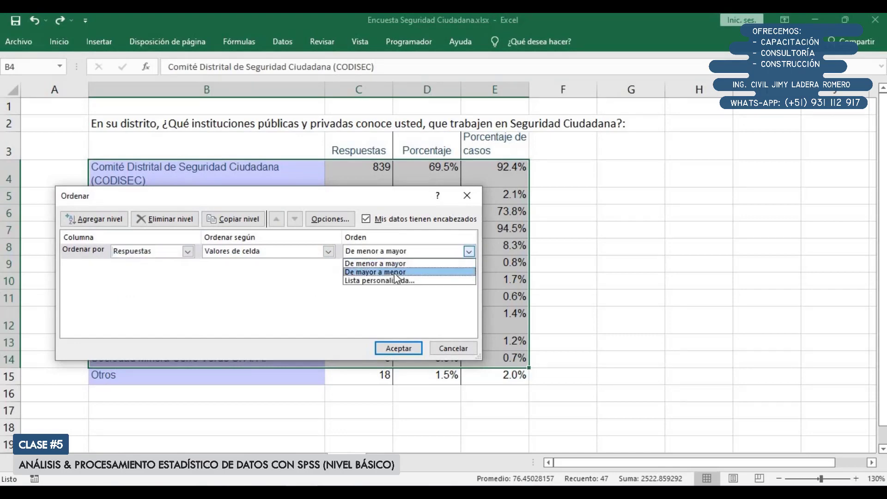
{"action": "left_click", "coordinate": [379, 272]}
{"action": "left_click", "coordinate": [398, 349]}
{"action": "scroll", "coordinate": [509, 282], "scroll_direction": "down", "scroll_amount": 1, "text": "ctrl"}
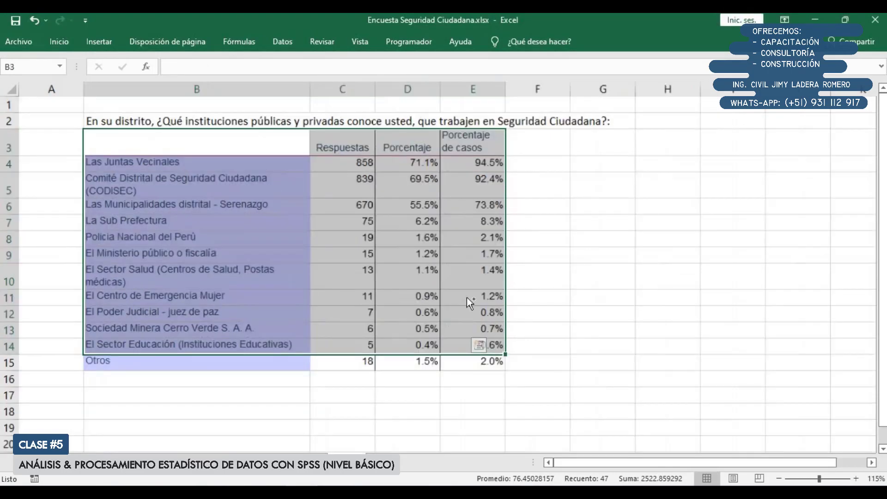
{"action": "left_click", "coordinate": [174, 342]}
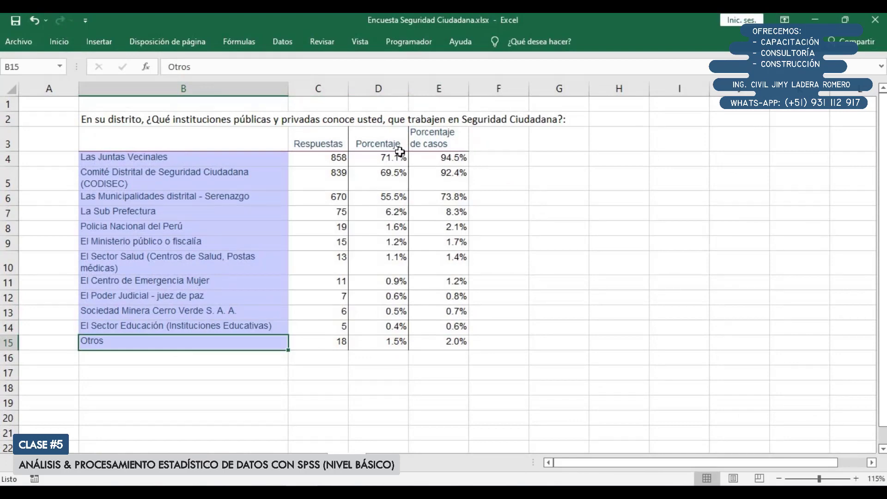
Insert a 2D clustered bar chart from B3:B15 and E3:E15, and place it beside the table with a greater height
{"action": "left_click_drag", "start_coordinate": [249, 141], "coordinate": [446, 327]}
{"action": "left_click_drag", "start_coordinate": [186, 145], "coordinate": [198, 338]}
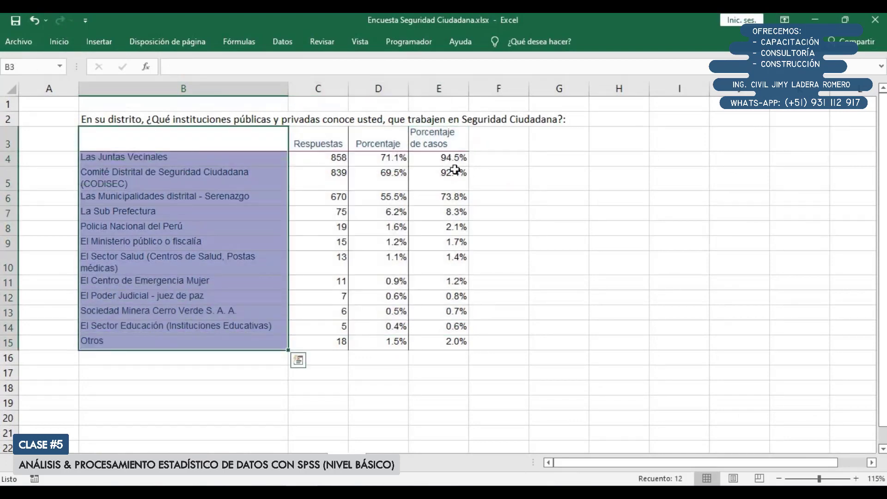
{"action": "left_click_drag", "start_coordinate": [439, 143], "coordinate": [446, 342]}
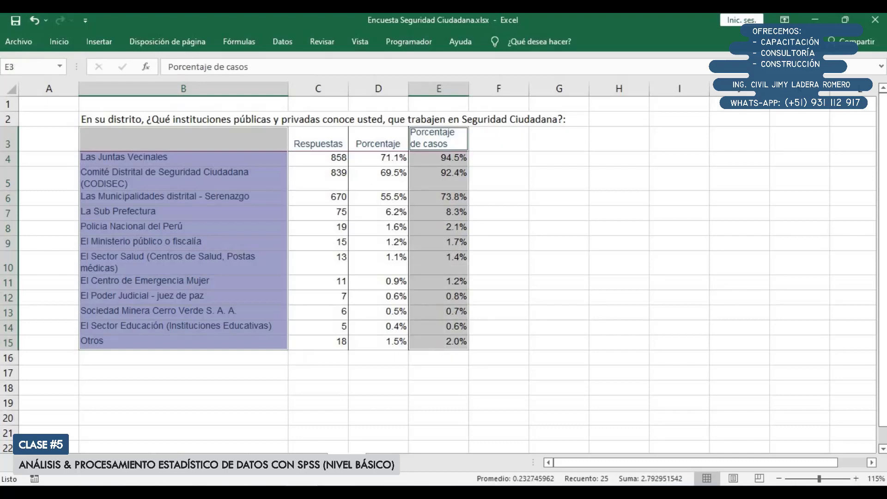
{"action": "left_click", "coordinate": [99, 41]}
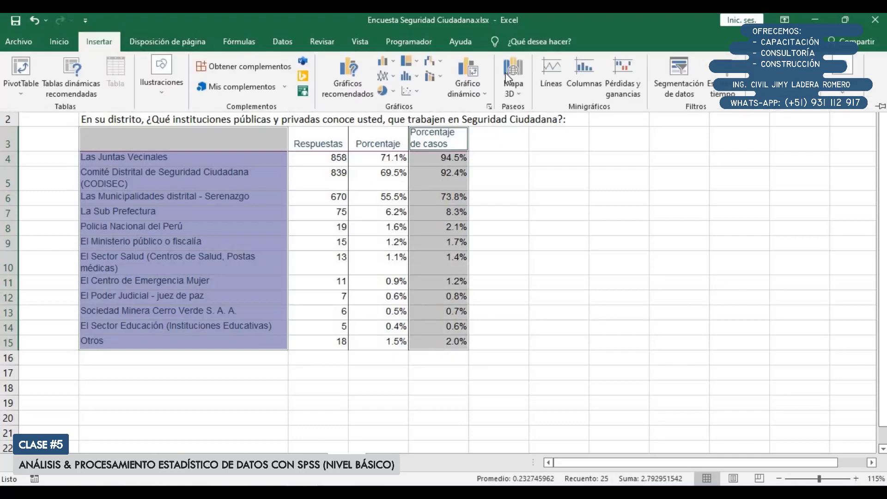
{"action": "left_click", "coordinate": [385, 59]}
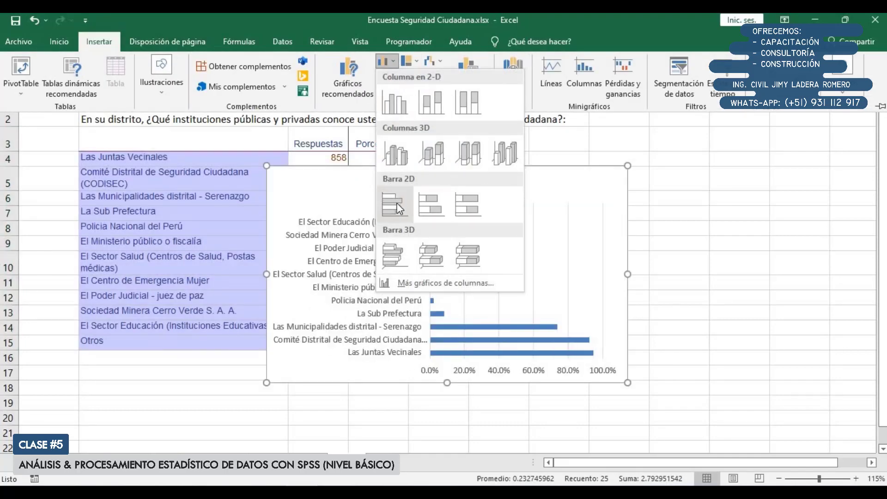
{"action": "left_click", "coordinate": [391, 204]}
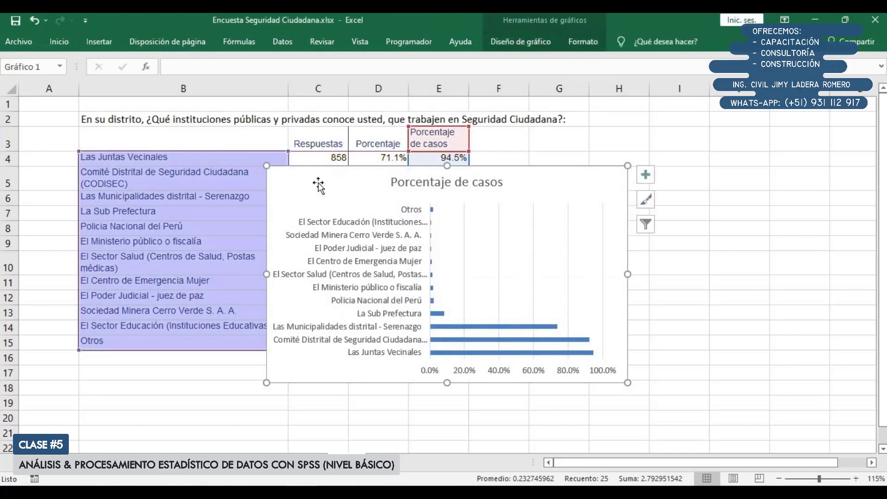
{"action": "left_click_drag", "start_coordinate": [319, 185], "coordinate": [506, 137]}
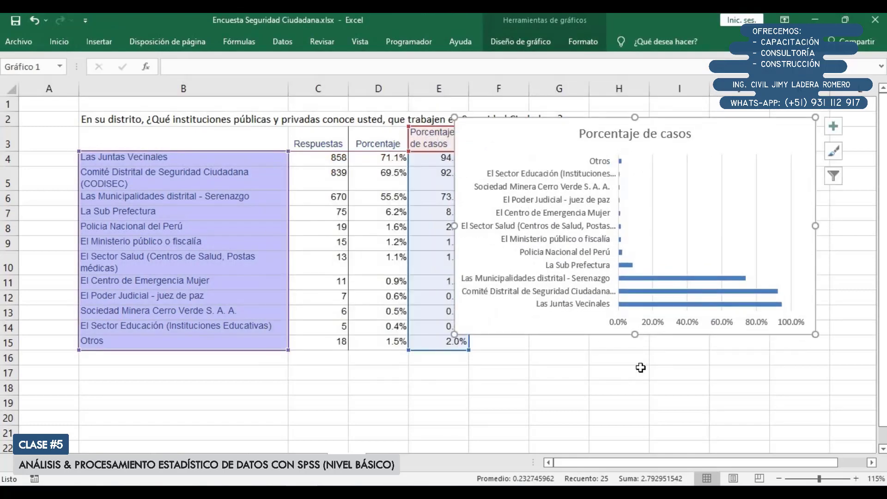
{"action": "left_click_drag", "start_coordinate": [635, 334], "coordinate": [635, 390]}
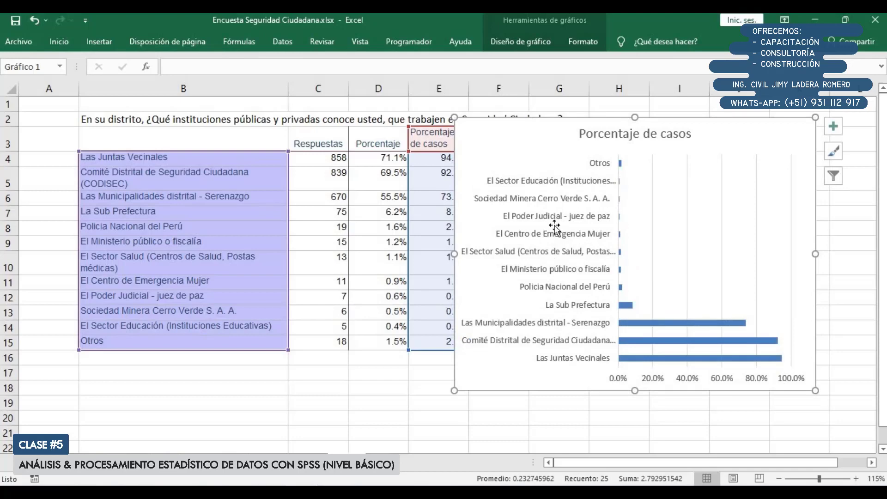
Set the chart's institution axis to show its categories in reverse order and close the axis formatting options
{"action": "double_click", "coordinate": [562, 198]}
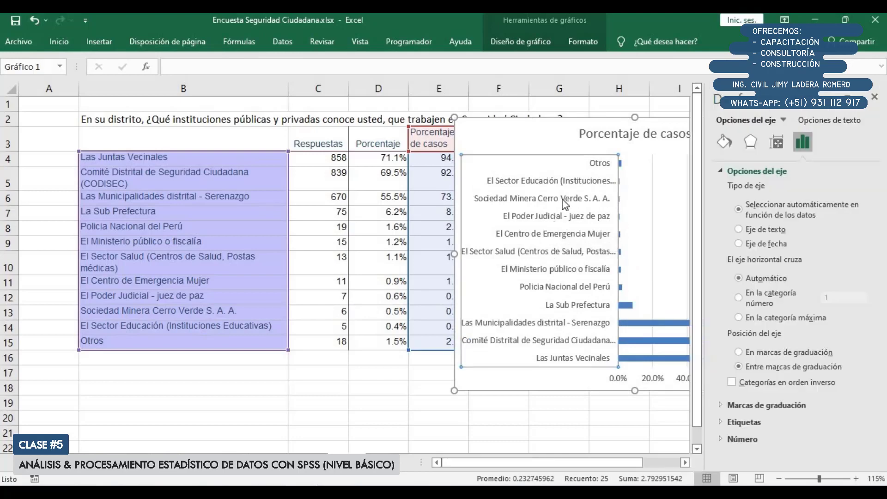
{"action": "left_click", "coordinate": [772, 381]}
{"action": "left_click", "coordinate": [876, 98]}
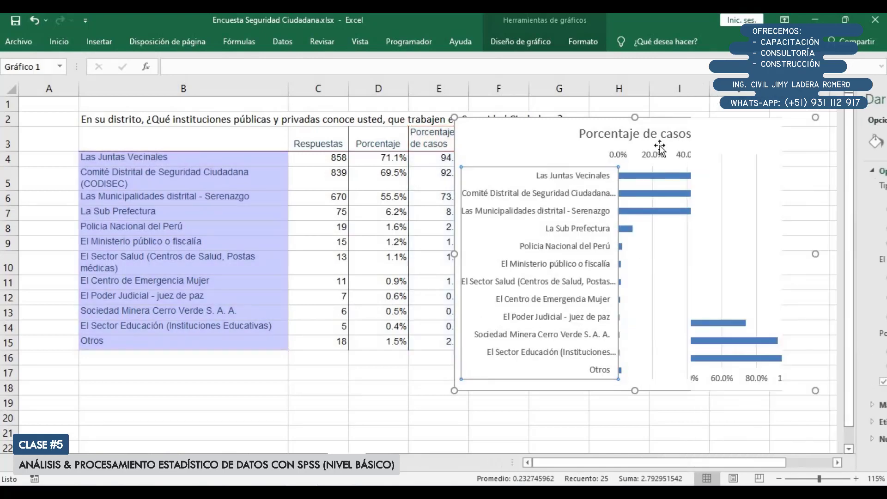
Remove the percentage value axis from the bar chart and add data labels to its bars
{"action": "left_click", "coordinate": [623, 156]}
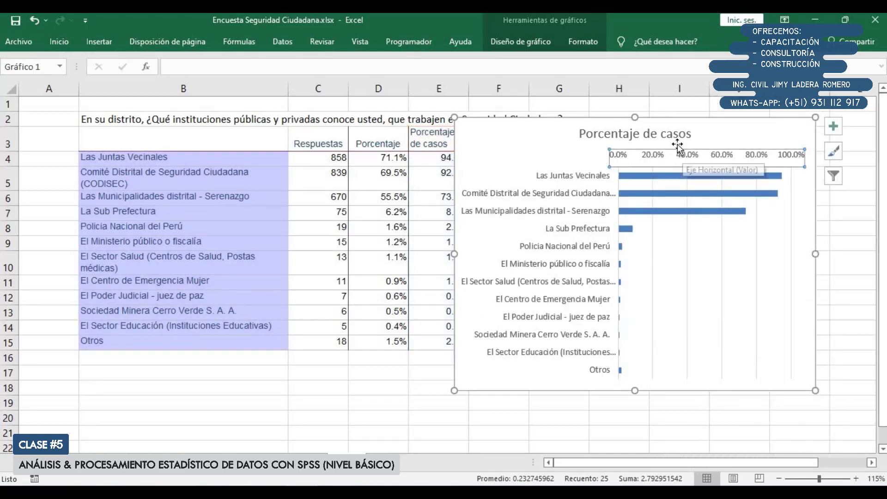
{"action": "key", "text": "Delete"}
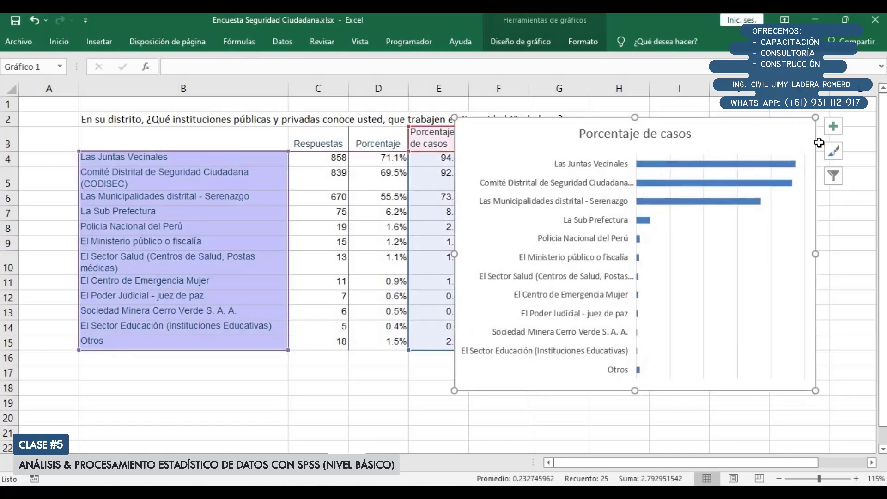
{"action": "left_click", "coordinate": [834, 126]}
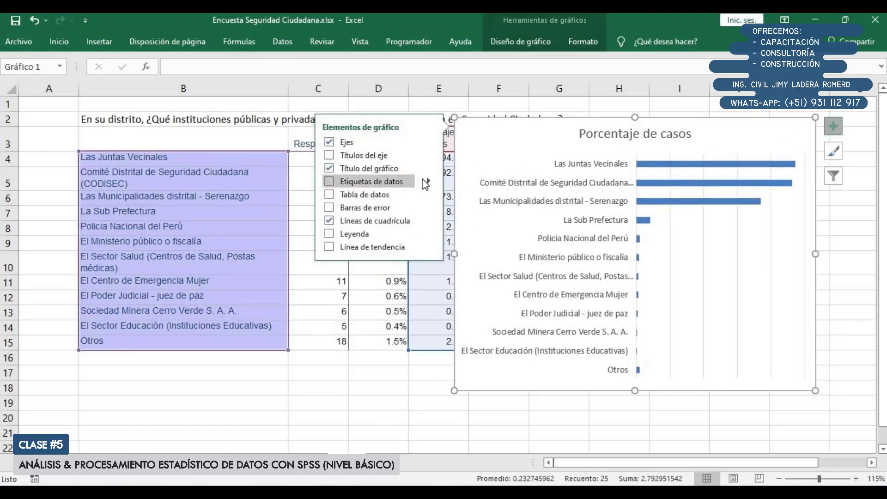
{"action": "left_click", "coordinate": [382, 182]}
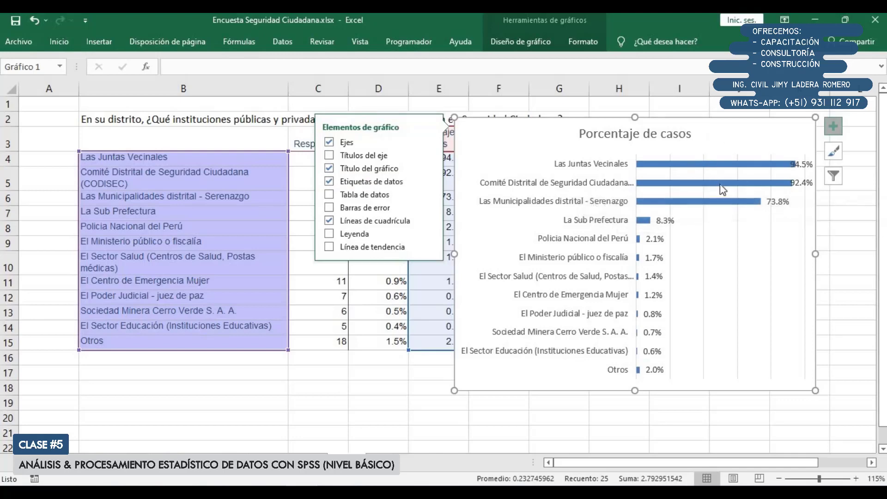
{"action": "left_click", "coordinate": [579, 412]}
{"action": "left_click", "coordinate": [723, 134]}
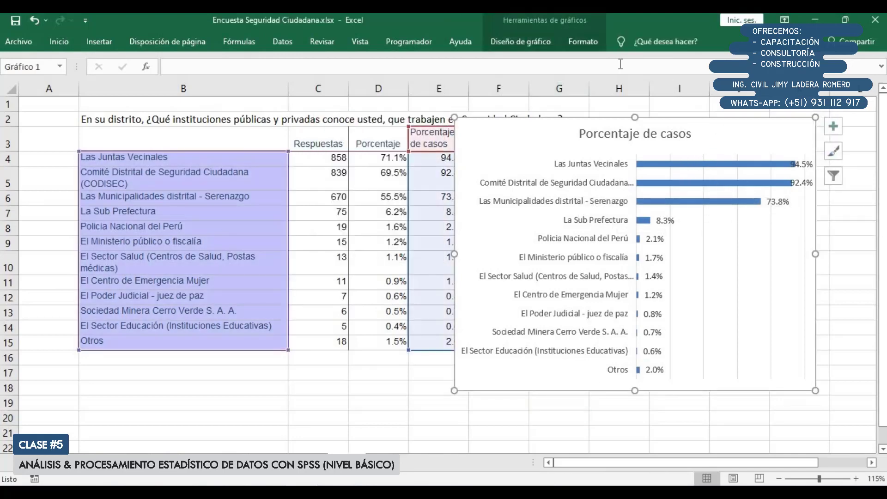
Apply the fifth design style to the chart and delete the percentage value axis that the style restores
{"action": "left_click", "coordinate": [542, 41]}
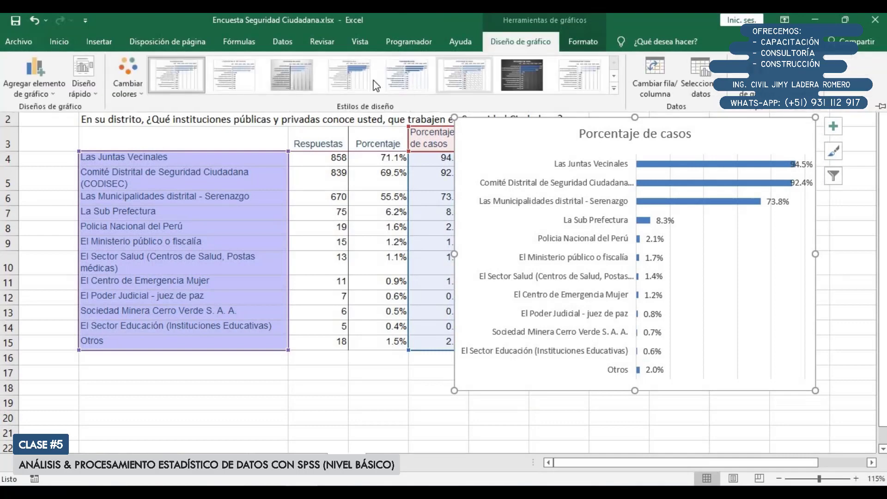
{"action": "left_click", "coordinate": [407, 73]}
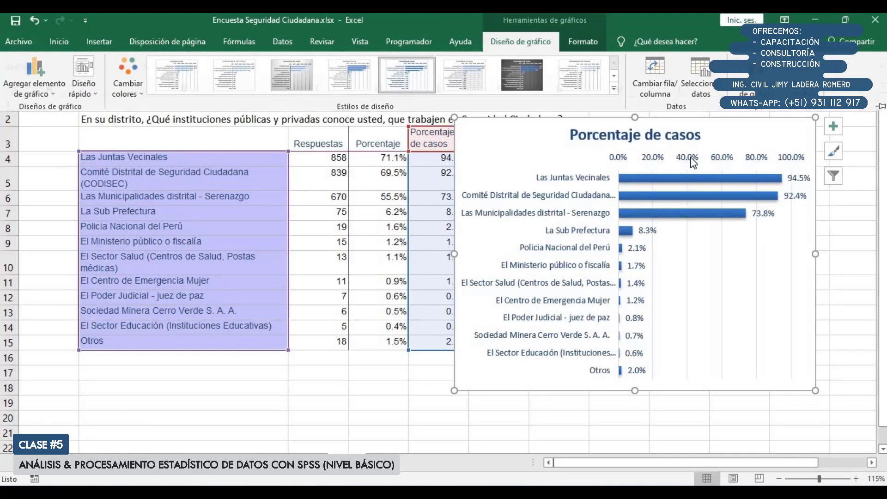
{"action": "left_click", "coordinate": [710, 158]}
{"action": "left_click", "coordinate": [710, 158]}
{"action": "key", "text": "Delete"}
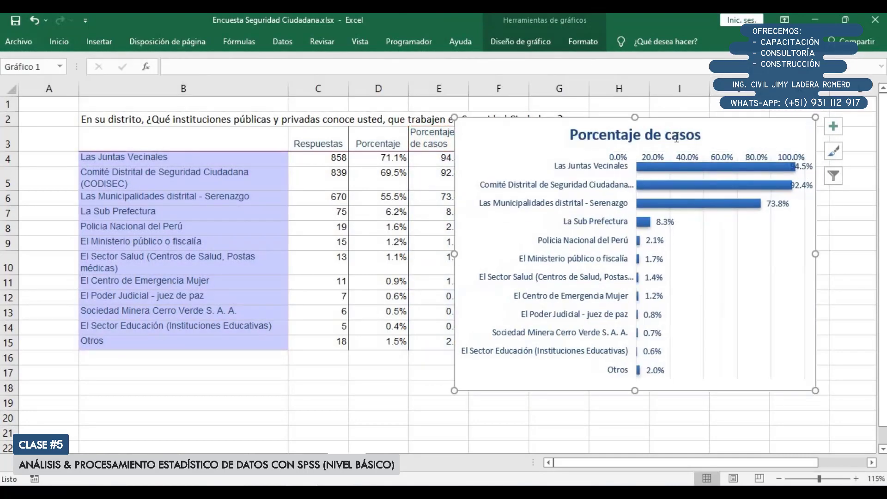
Replace the chart title with "Instituciones q trabajan en Seguridad ciudadana"
{"action": "left_click", "coordinate": [671, 135]}
{"action": "key", "text": "Home"}
{"action": "key", "text": "shift+End"}
{"action": "key", "text": "Delete"}
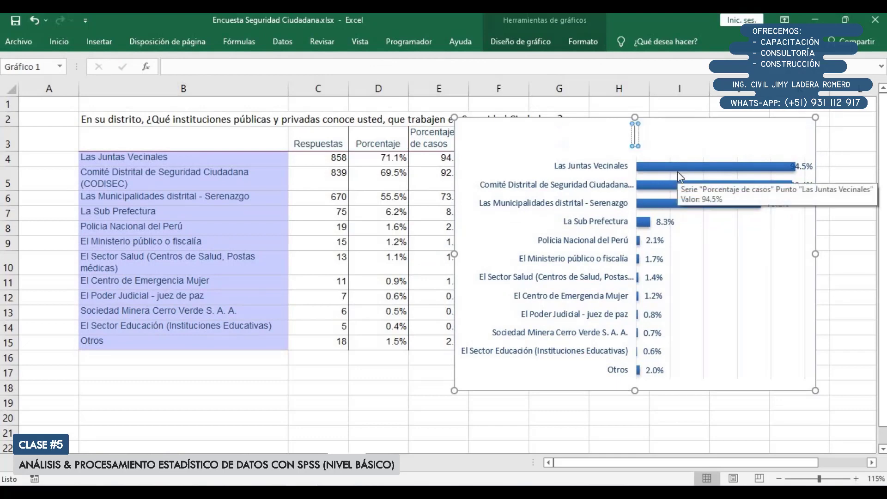
{"action": "type", "text": "Instituciones"}
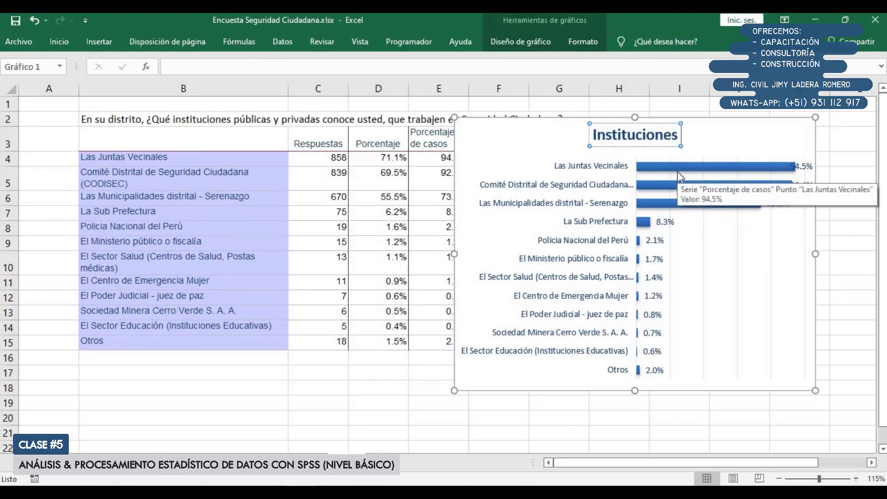
{"action": "type", "text": " q trabajan en se"}
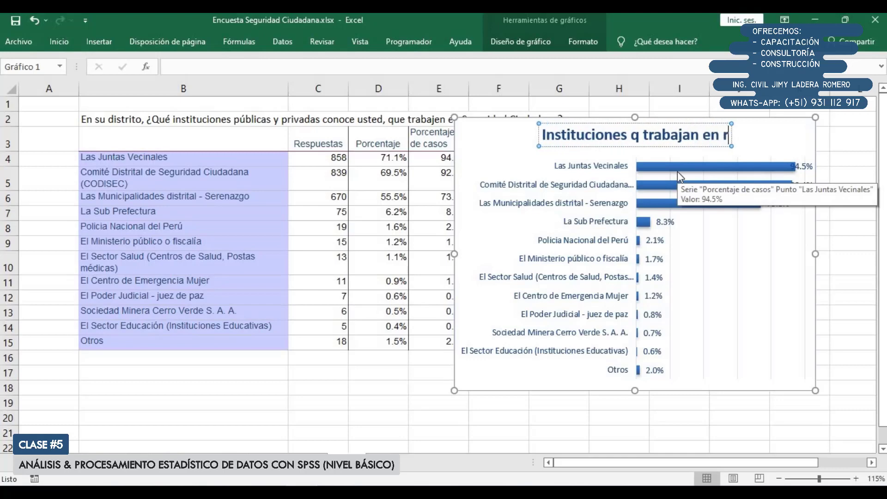
{"action": "key", "text": "BackSpace"}
{"action": "key", "text": "BackSpace"}
{"action": "type", "text": "SEGU"}
{"action": "key", "text": "BackSpace"}
{"action": "key", "text": "BackSpace"}
{"action": "key", "text": "BackSpace"}
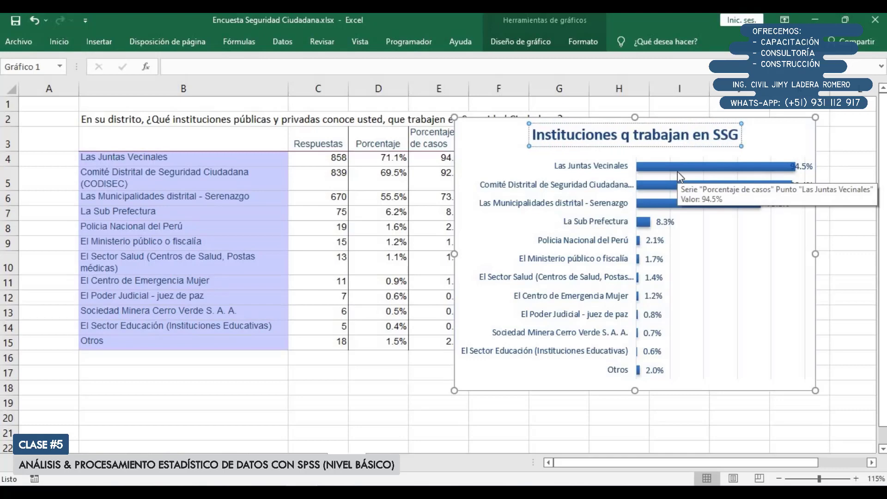
{"action": "type", "text": "egurida"}
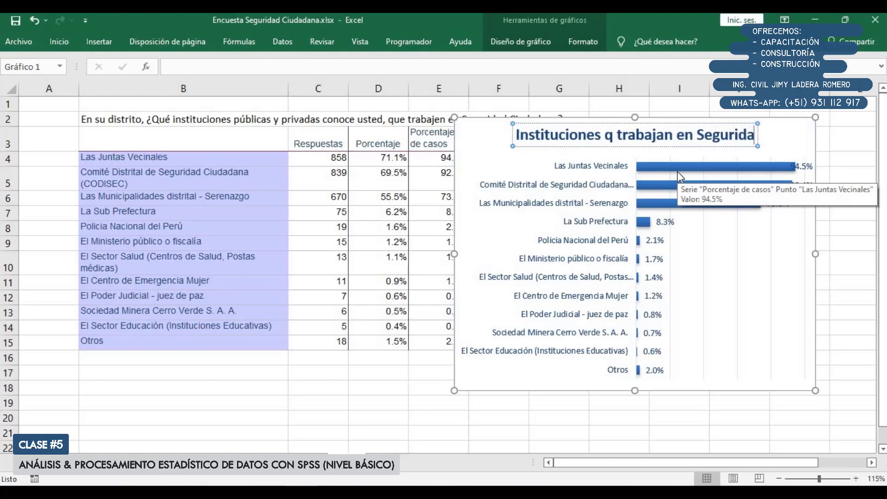
{"action": "type", "text": "d ciuda"}
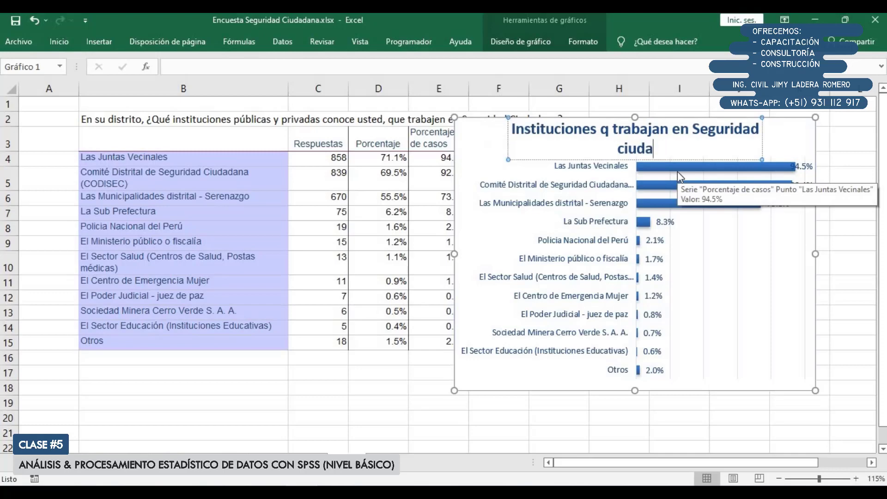
{"action": "type", "text": "dana"}
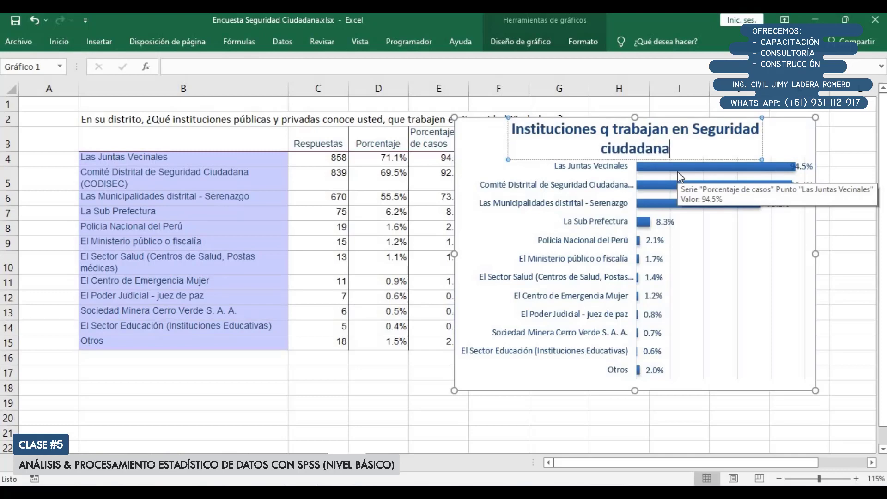
{"action": "left_click", "coordinate": [617, 419]}
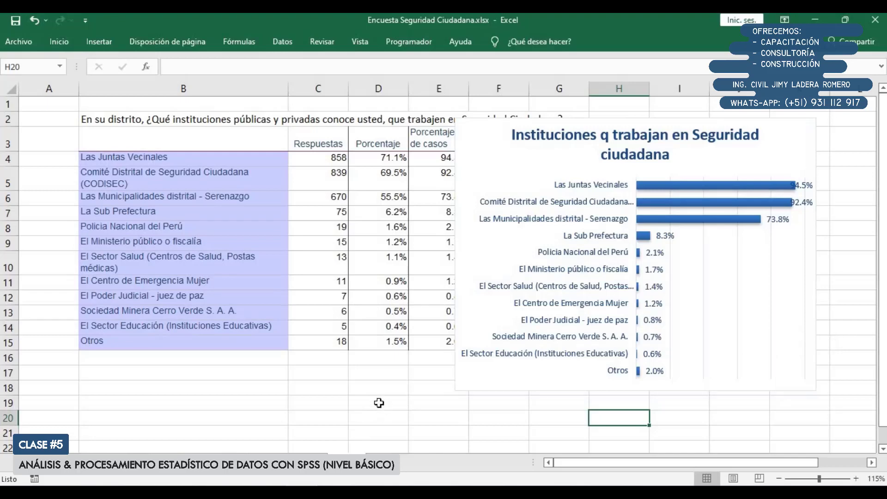
Move the chart clear of the frequency table so that the Porcentaje de casos column is uncovered
{"action": "left_click", "coordinate": [314, 387]}
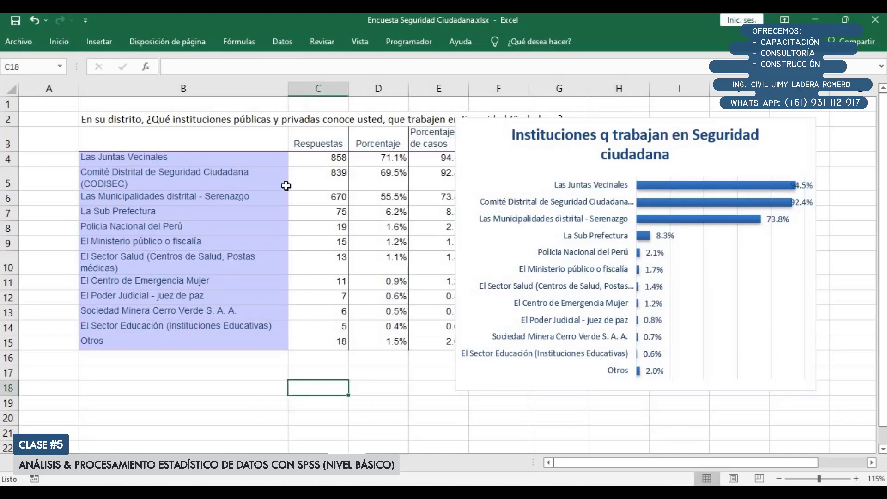
{"action": "left_click_drag", "start_coordinate": [211, 119], "coordinate": [434, 354]}
{"action": "left_click_drag", "start_coordinate": [497, 160], "coordinate": [539, 185]}
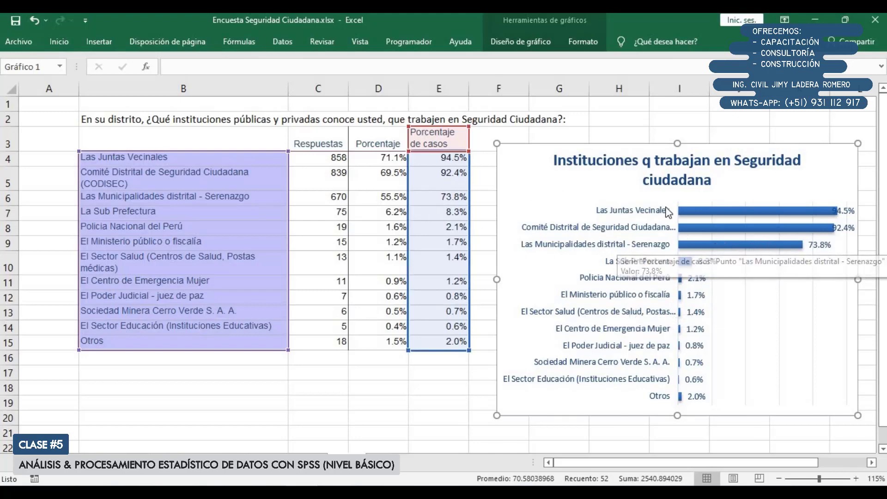
Increase the chart's height and narrow its plot area from the institution-label side
{"action": "left_click", "coordinate": [661, 391]}
{"action": "left_click_drag", "start_coordinate": [679, 416], "coordinate": [678, 444]}
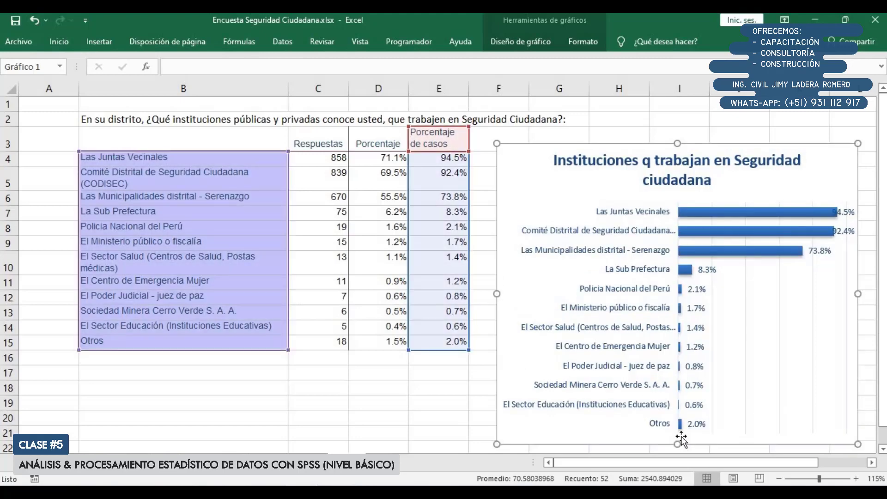
{"action": "left_click", "coordinate": [718, 306]}
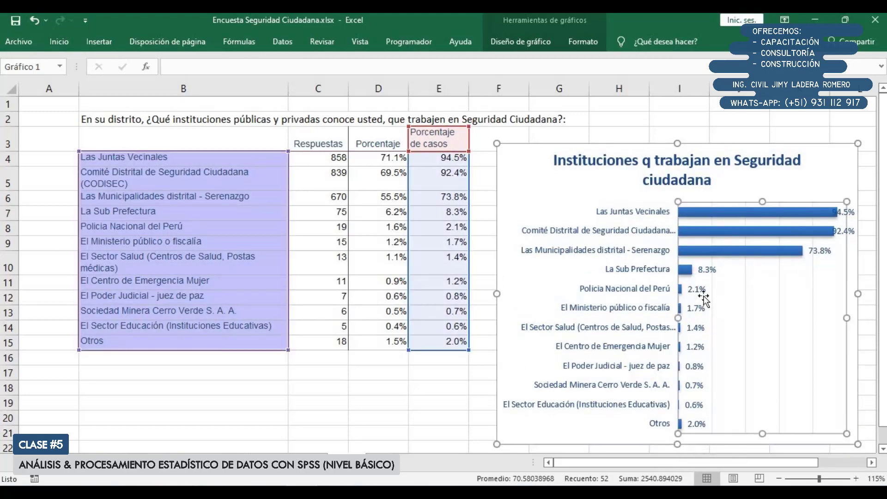
{"action": "left_click_drag", "start_coordinate": [678, 315], "coordinate": [700, 318]}
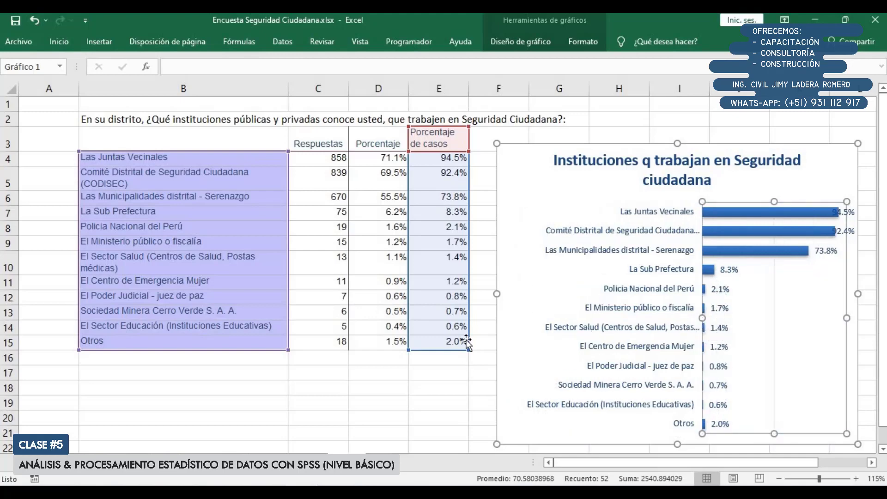
Check the P104 variables in the SPSS data editor, clear their selection, and return to the Excel workbook
{"action": "left_click", "coordinate": [361, 457]}
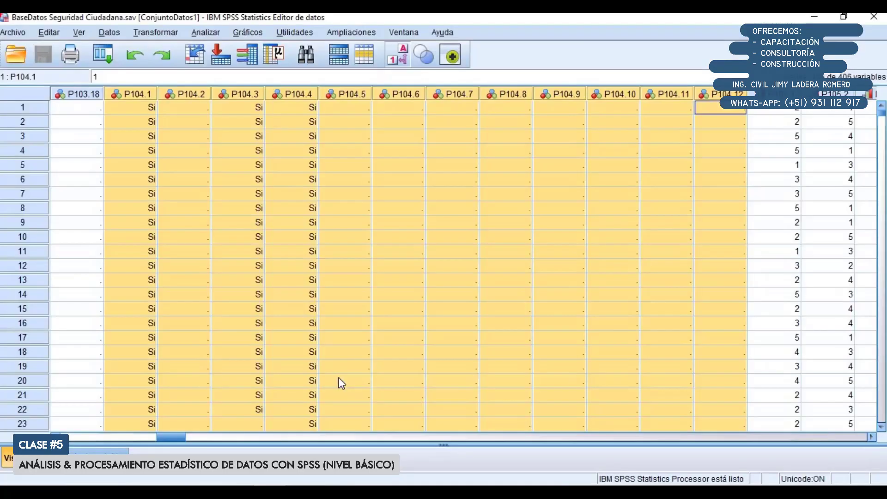
{"action": "left_click", "coordinate": [358, 323]}
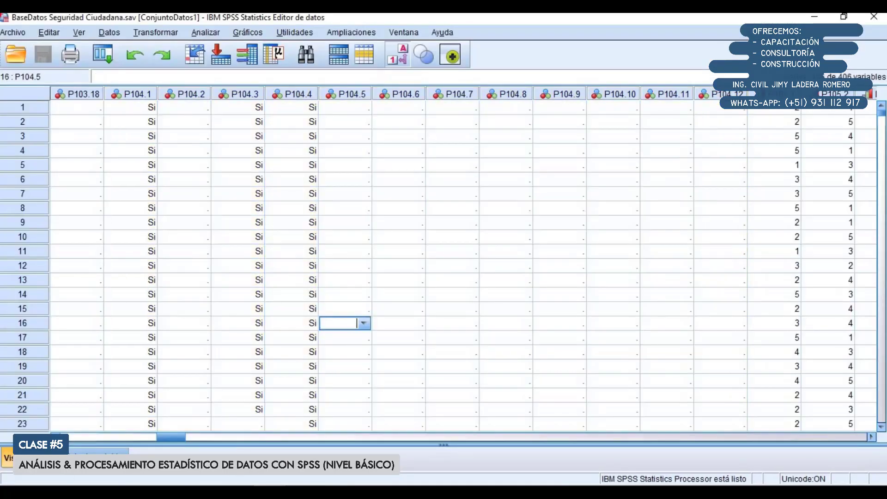
{"action": "left_click", "coordinate": [282, 492]}
{"action": "left_click", "coordinate": [239, 422]}
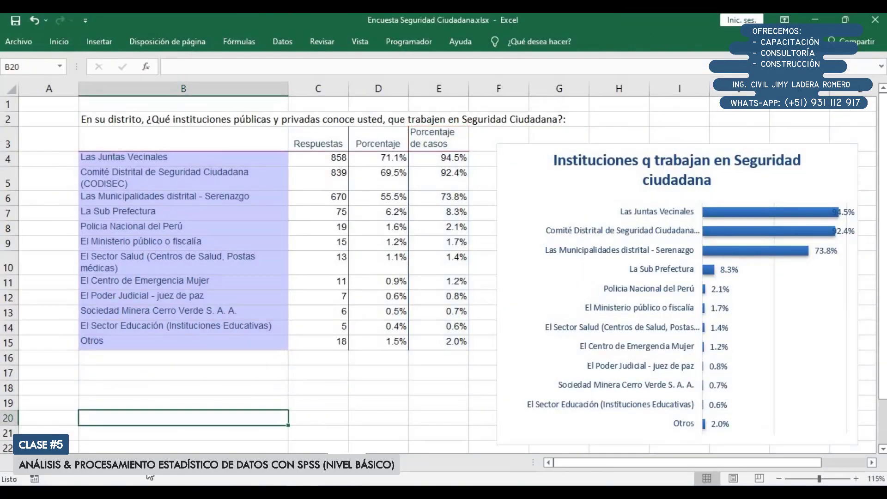
Open the questionnaire sheet with question 105 and examine its ranking instructions and the five problems to prioritise
{"action": "left_click", "coordinate": [143, 464]}
{"action": "left_click_drag", "start_coordinate": [38, 137], "coordinate": [374, 268]}
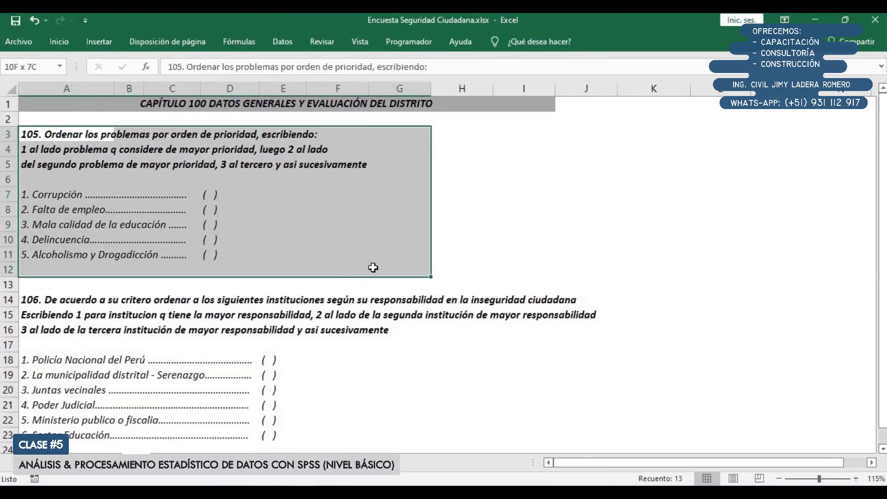
{"action": "left_click_drag", "start_coordinate": [31, 118], "coordinate": [418, 266]}
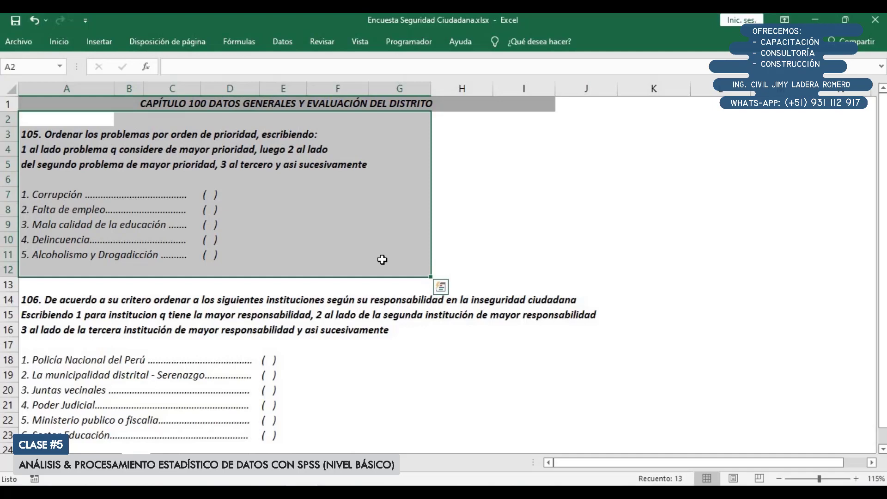
{"action": "left_click", "coordinate": [174, 198]}
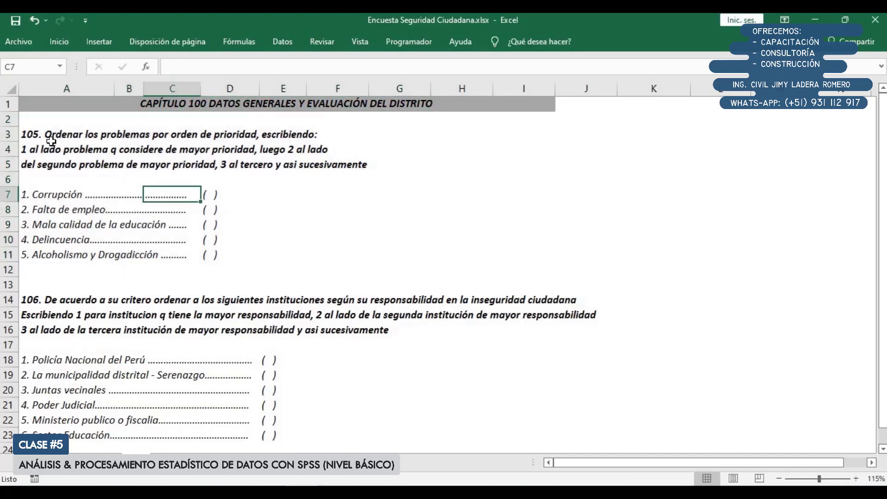
{"action": "left_click_drag", "start_coordinate": [51, 139], "coordinate": [219, 252]}
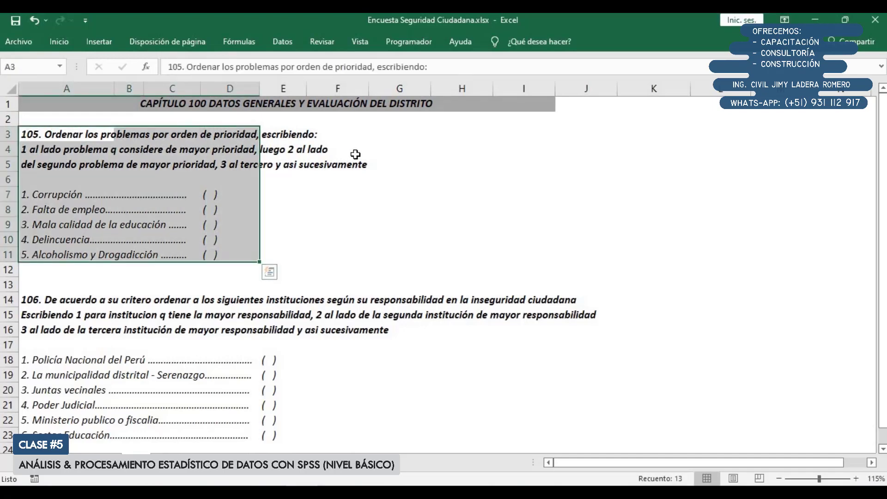
{"action": "left_click", "coordinate": [221, 299]}
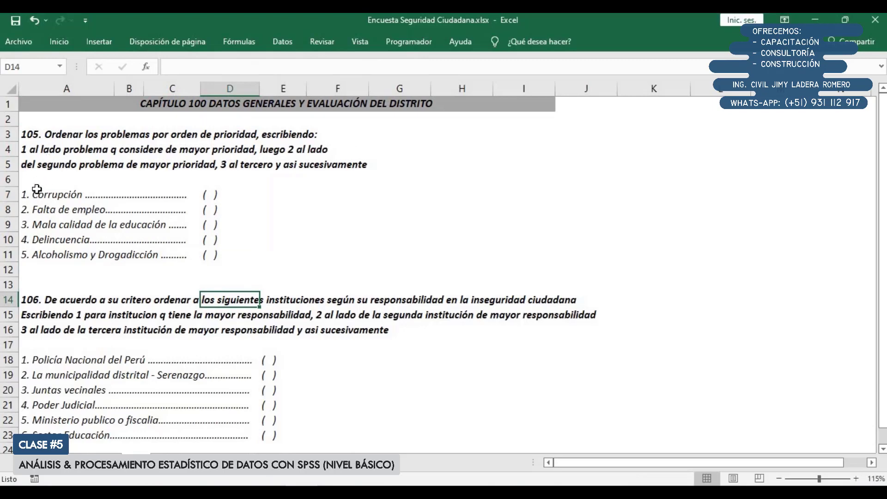
{"action": "left_click_drag", "start_coordinate": [37, 196], "coordinate": [218, 254]}
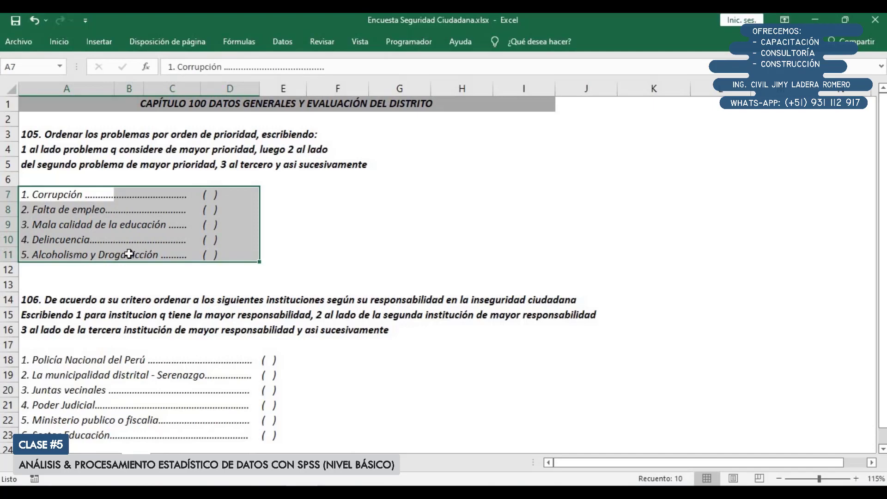
{"action": "left_click_drag", "start_coordinate": [56, 194], "coordinate": [92, 254]}
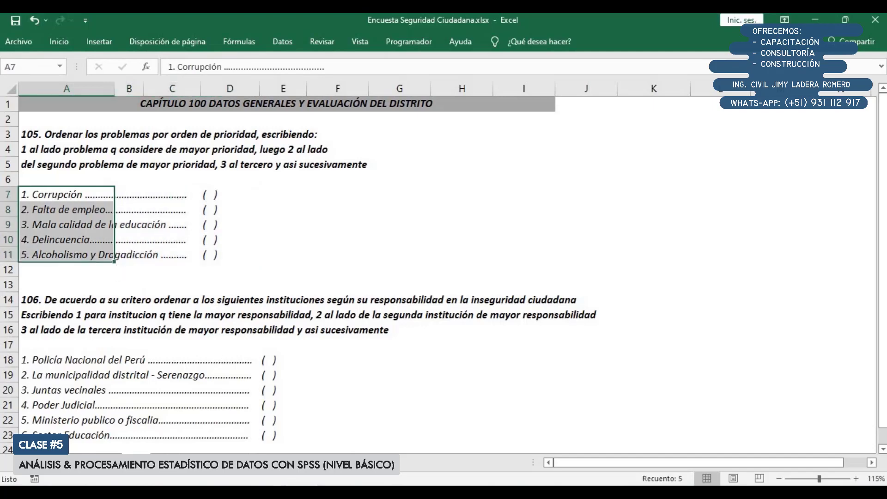
Switch to the SPSS data editor and select the question 105 variables P105.1 to P105.5
{"action": "left_click", "coordinate": [323, 439]}
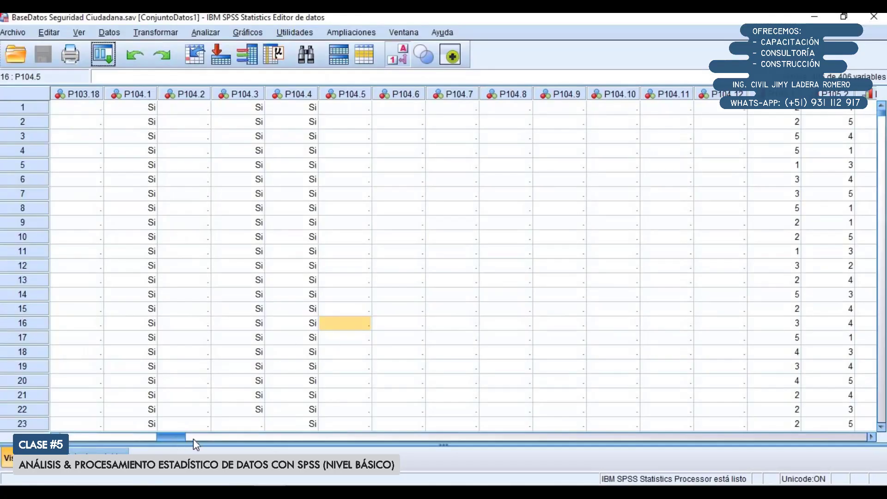
{"action": "mouse_move", "coordinate": [193, 439]}
{"action": "left_mouse_down"}
{"action": "mouse_move", "coordinate": [212, 438]}
{"action": "mouse_move", "coordinate": [198, 441]}
{"action": "left_mouse_up"}
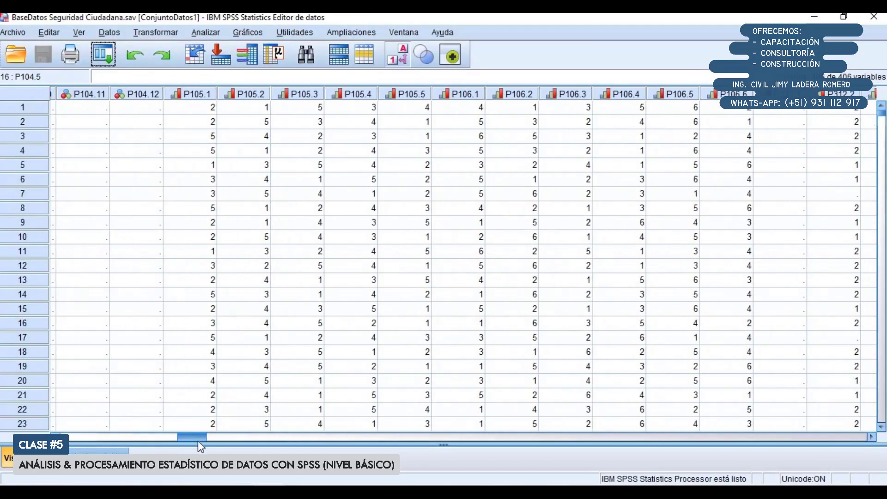
{"action": "left_click_drag", "start_coordinate": [192, 94], "coordinate": [419, 98]}
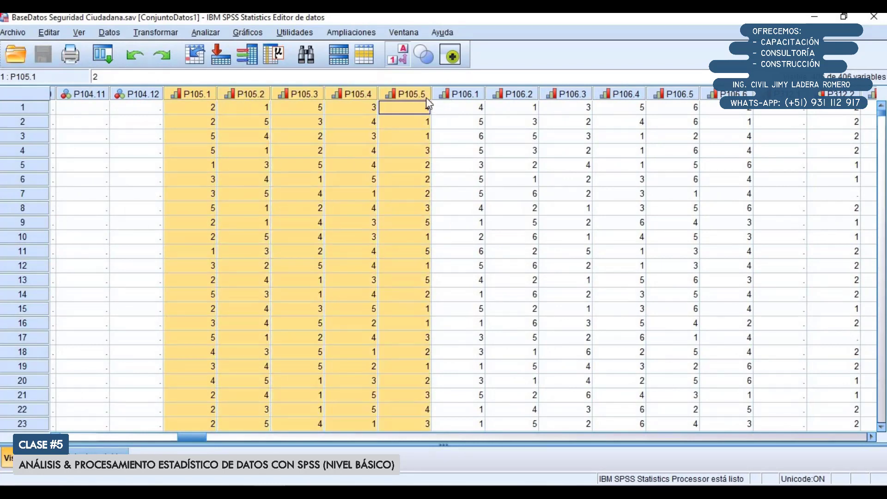
Open Custom Tables for a new table and reset its previous layout
{"action": "left_click", "coordinate": [206, 32]}
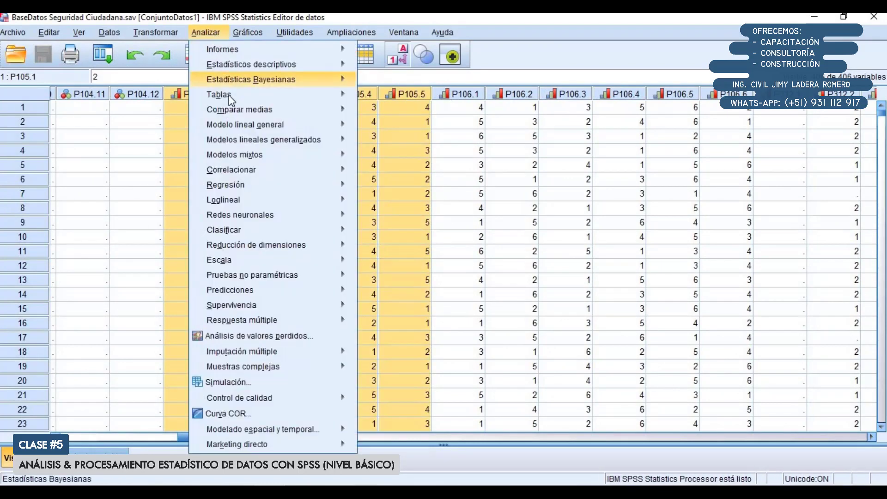
{"action": "mouse_move", "coordinate": [230, 99]}
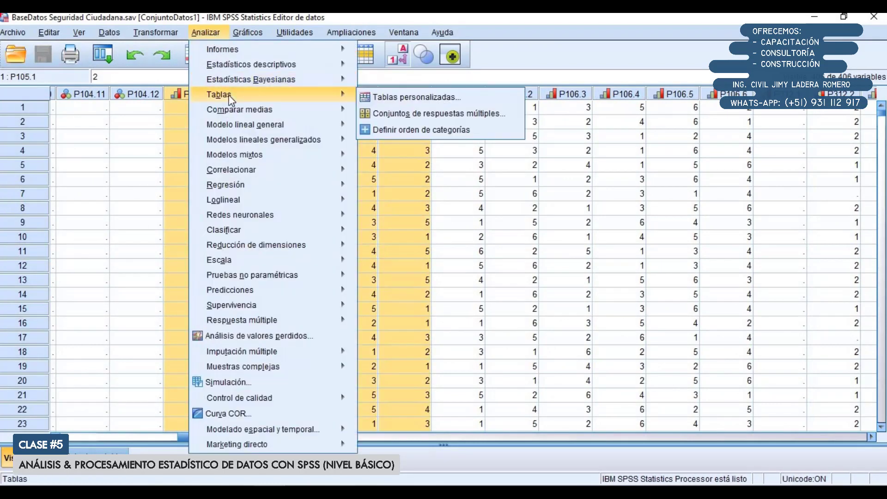
{"action": "left_click", "coordinate": [385, 98]}
{"action": "left_click_drag", "start_coordinate": [348, 188], "coordinate": [314, 141]}
{"action": "left_click", "coordinate": [338, 249]}
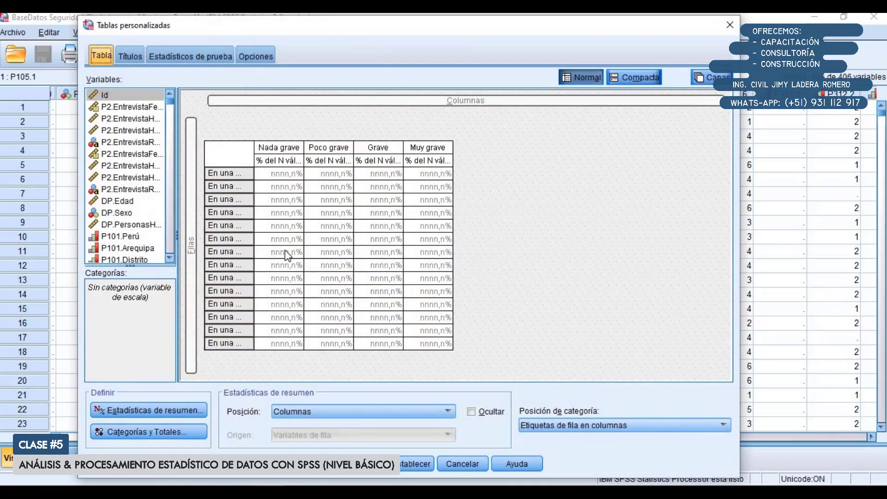
{"action": "left_click", "coordinate": [404, 465]}
{"action": "left_click", "coordinate": [325, 269]}
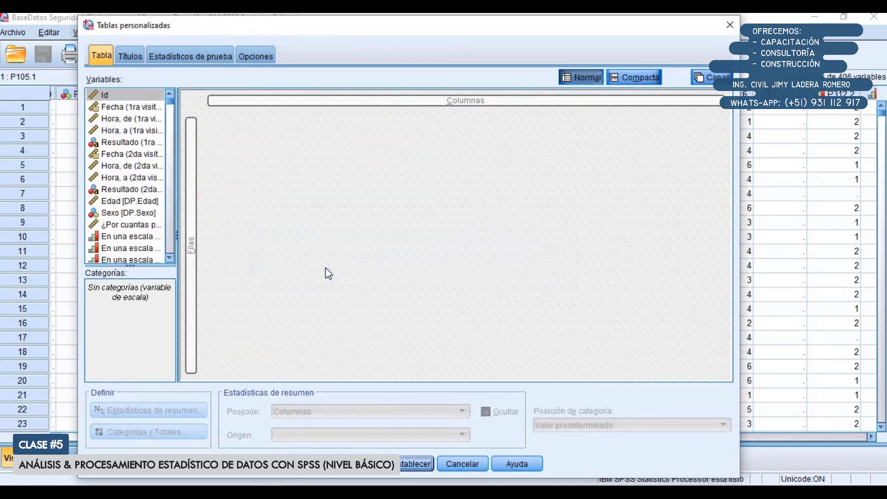
Widen the variable list in Custom Tables and show variable names instead of labels
{"action": "scroll", "coordinate": [163, 179], "scroll_direction": "down", "scroll_amount": 1}
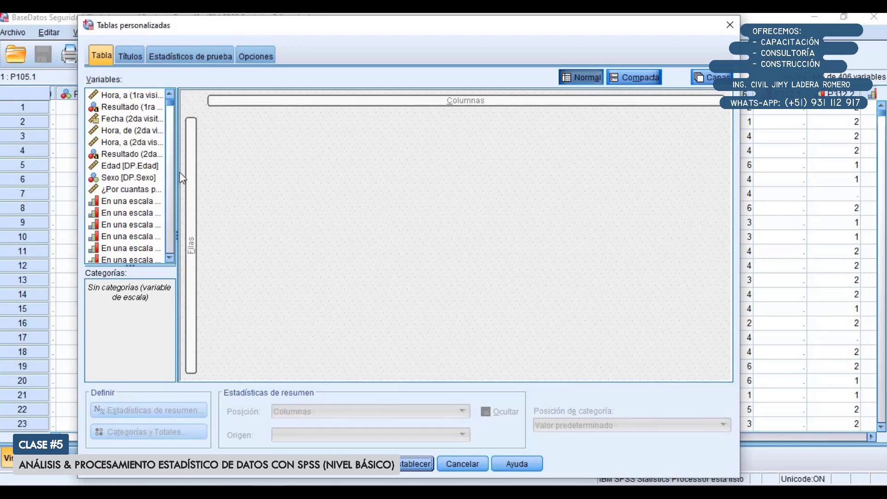
{"action": "left_click_drag", "start_coordinate": [180, 172], "coordinate": [264, 184]}
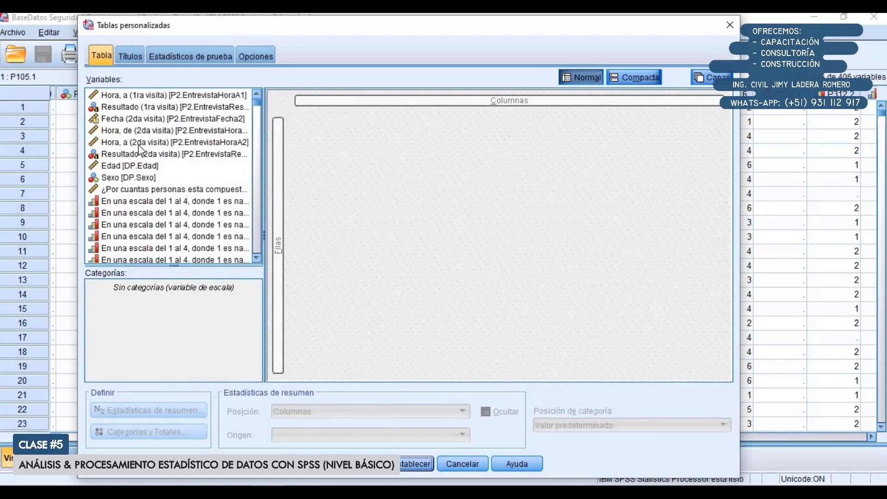
{"action": "right_click", "coordinate": [129, 129]}
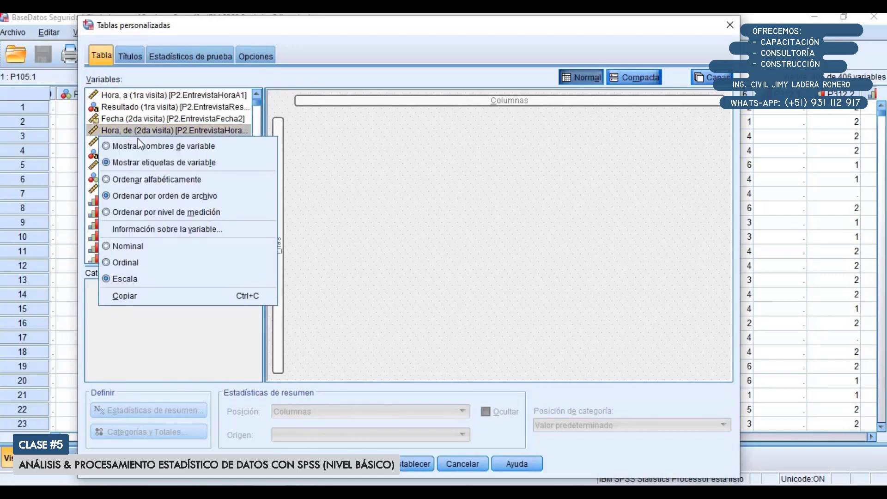
{"action": "left_click", "coordinate": [145, 145]}
Try a table with P105.1 to P105.5 as rows and category position Etiquetas de fila en columnas, and reset it
{"action": "scroll", "coordinate": [140, 168], "scroll_direction": "down", "scroll_amount": 2}
{"action": "scroll", "coordinate": [139, 169], "scroll_direction": "down", "scroll_amount": 10}
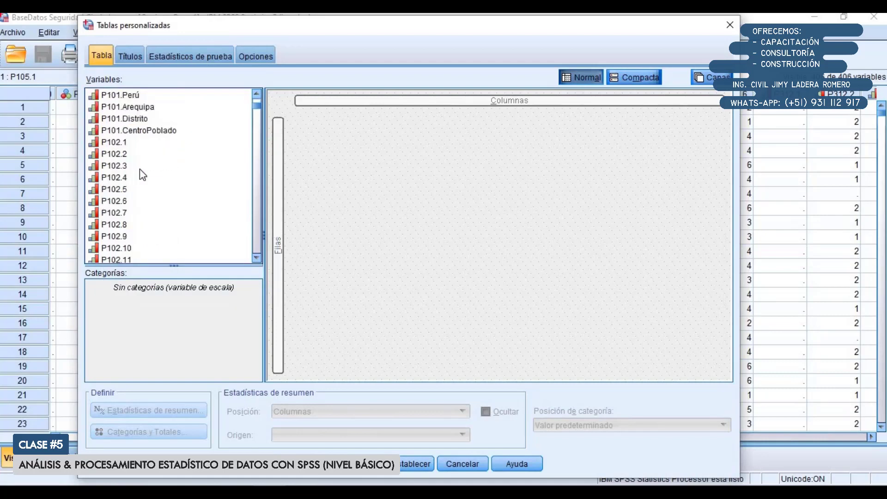
{"action": "left_click", "coordinate": [140, 168]}
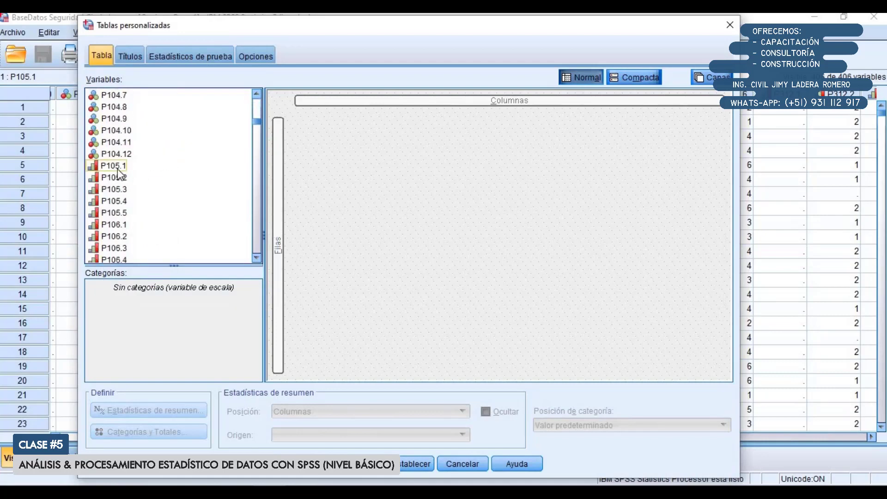
{"action": "scroll", "coordinate": [120, 193], "scroll_direction": "down", "scroll_amount": 1}
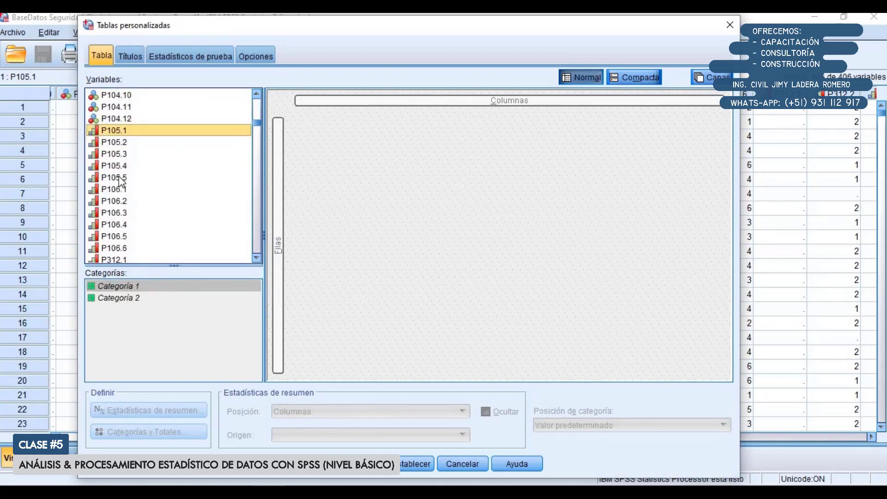
{"action": "left_click", "coordinate": [122, 179], "text": "shift"}
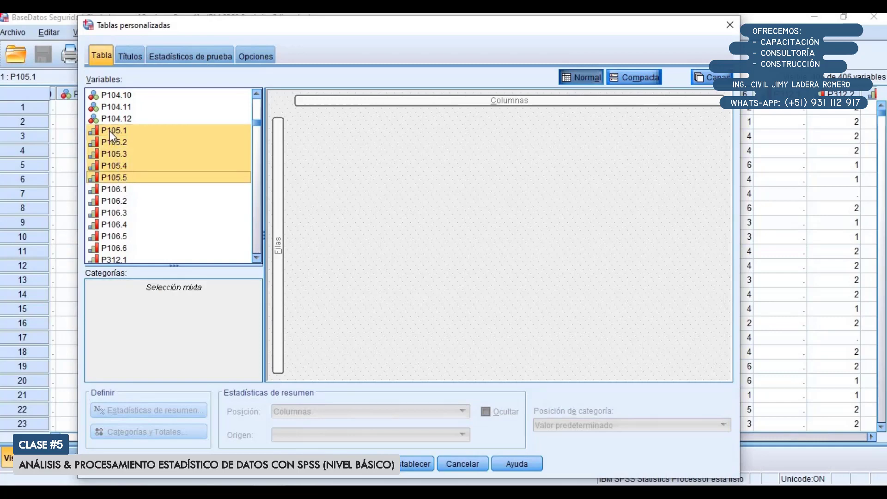
{"action": "left_click_drag", "start_coordinate": [110, 132], "coordinate": [278, 236]}
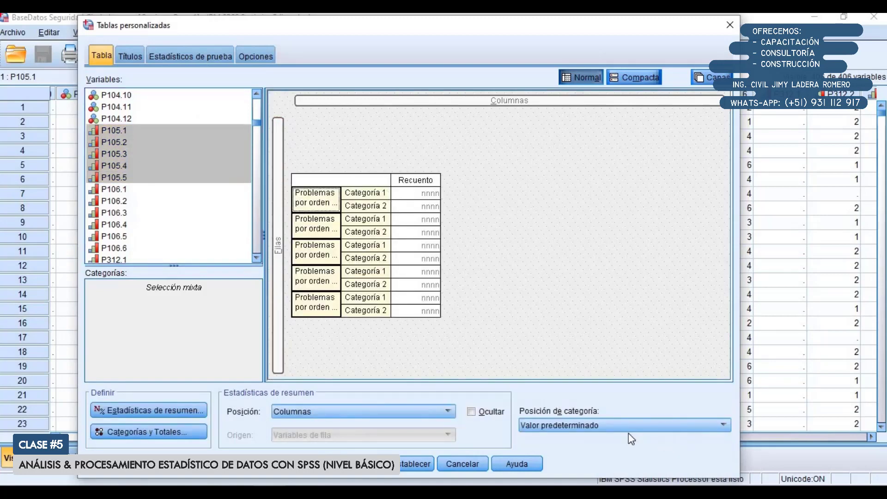
{"action": "left_click", "coordinate": [602, 426]}
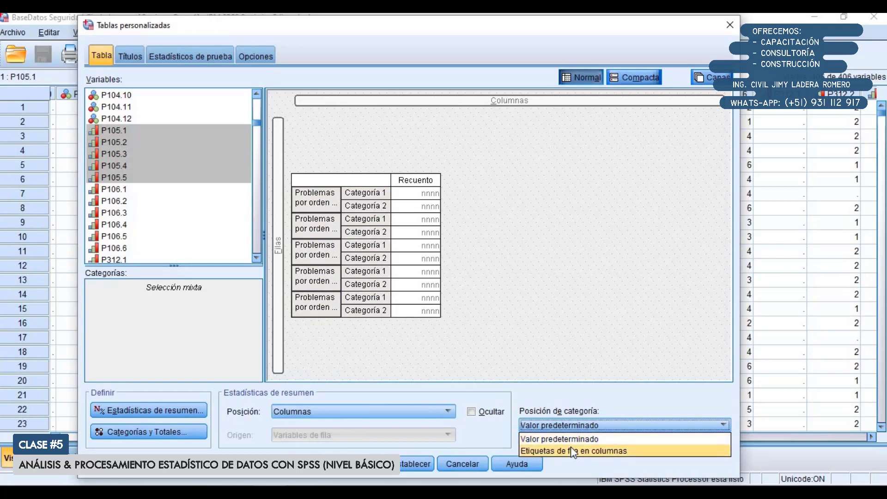
{"action": "left_click", "coordinate": [571, 450]}
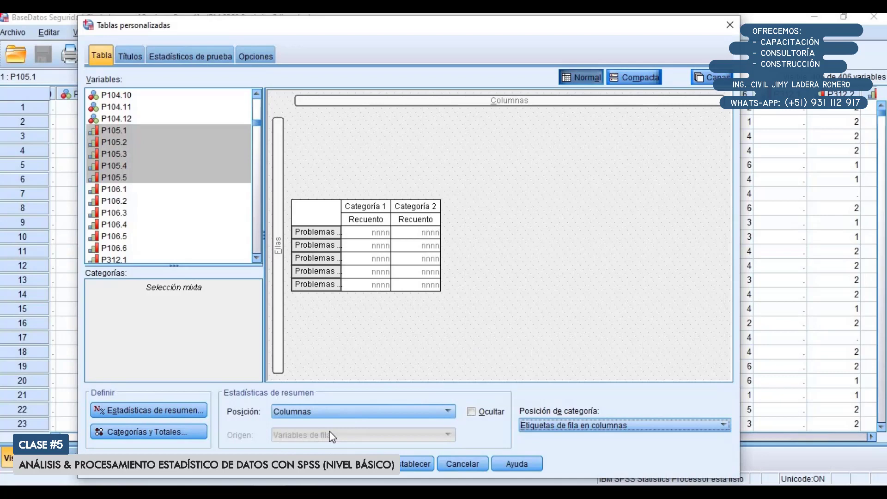
{"action": "left_click", "coordinate": [412, 463]}
{"action": "left_click", "coordinate": [350, 274]}
Set the reset variable list to show variable names
{"action": "left_click", "coordinate": [155, 142]}
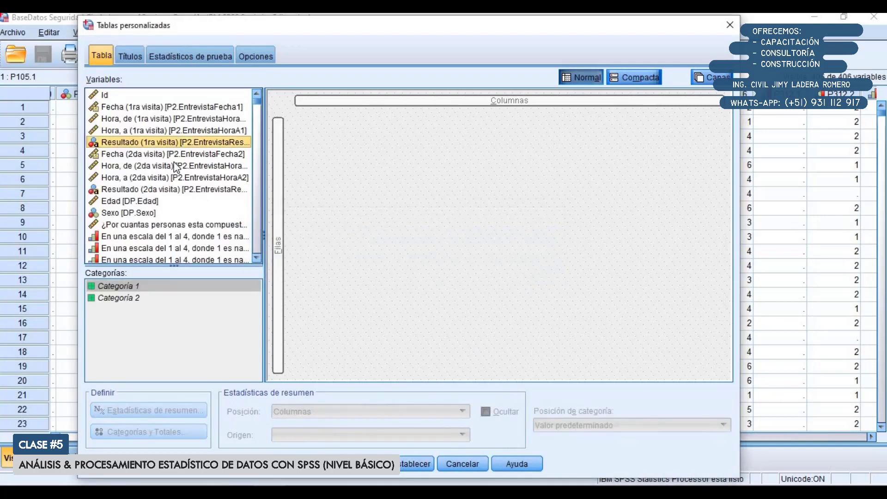
{"action": "right_click", "coordinate": [155, 142]}
{"action": "left_click", "coordinate": [192, 167]}
Add the variables P105.1 to P105.5 together as rows of the custom table
{"action": "scroll", "coordinate": [186, 163], "scroll_direction": "down", "scroll_amount": 8}
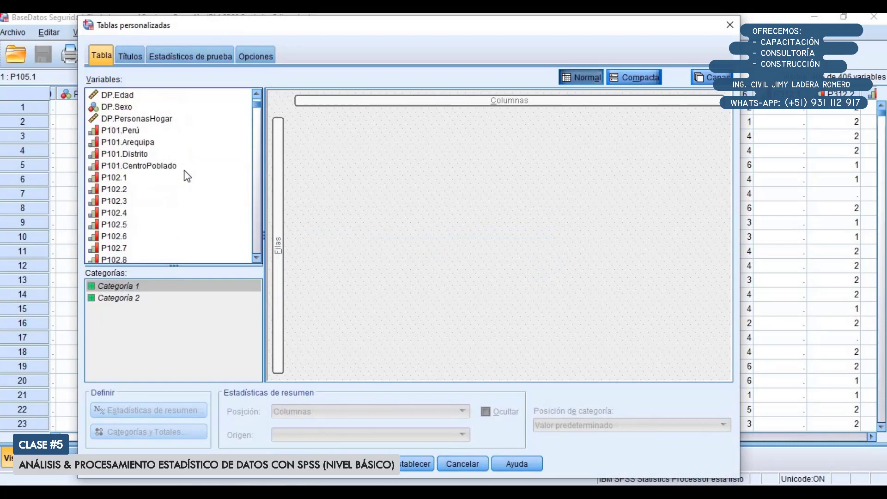
{"action": "scroll", "coordinate": [175, 183], "scroll_direction": "down", "scroll_amount": 1}
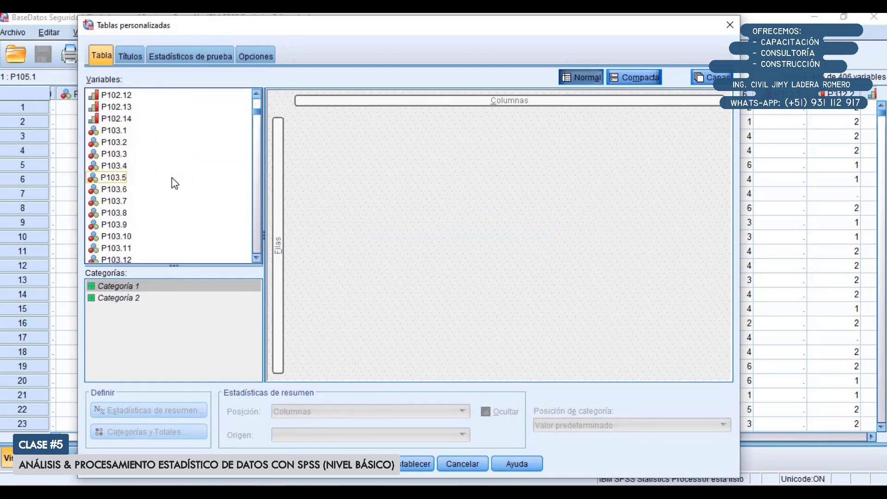
{"action": "scroll", "coordinate": [173, 184], "scroll_direction": "down", "scroll_amount": 8}
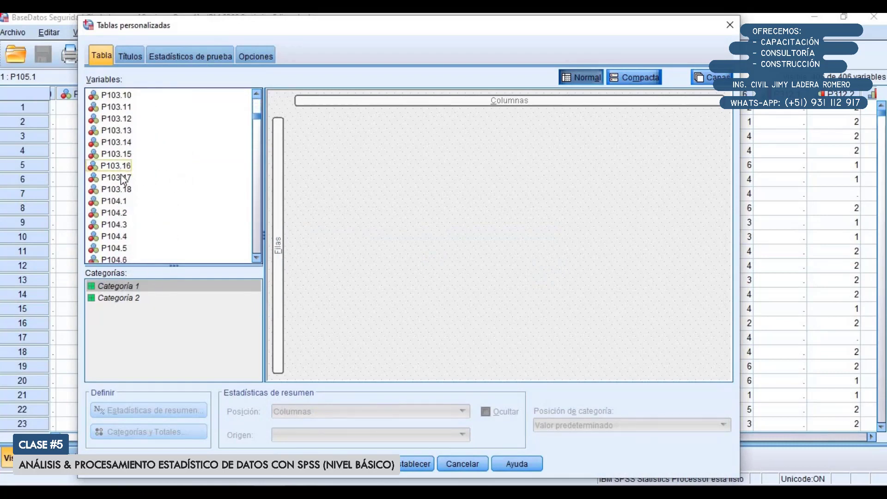
{"action": "scroll", "coordinate": [125, 184], "scroll_direction": "down", "scroll_amount": 1}
{"action": "left_click", "coordinate": [134, 166]}
{"action": "scroll", "coordinate": [140, 184], "scroll_direction": "down", "scroll_amount": 1}
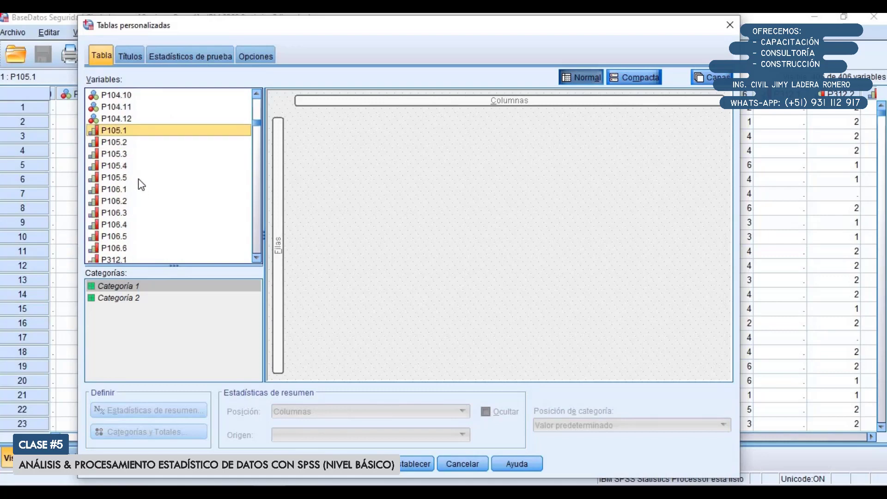
{"action": "left_click", "coordinate": [117, 177], "text": "shift"}
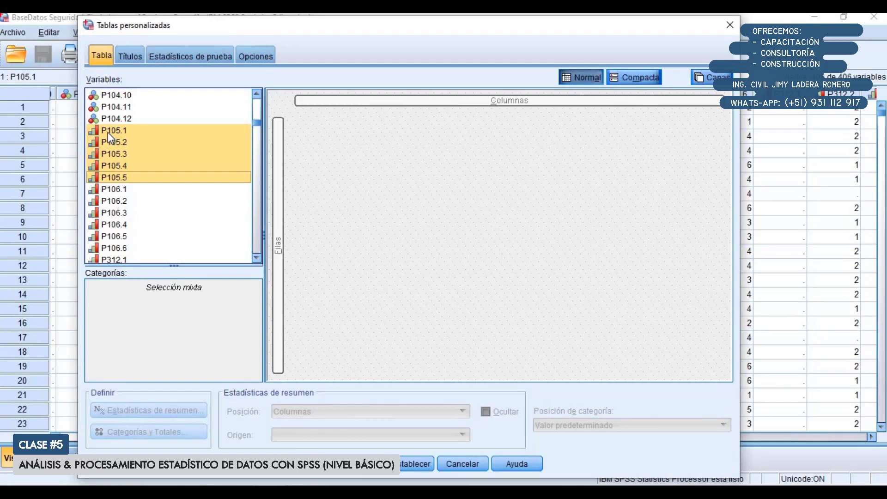
{"action": "left_click_drag", "start_coordinate": [108, 132], "coordinate": [279, 212]}
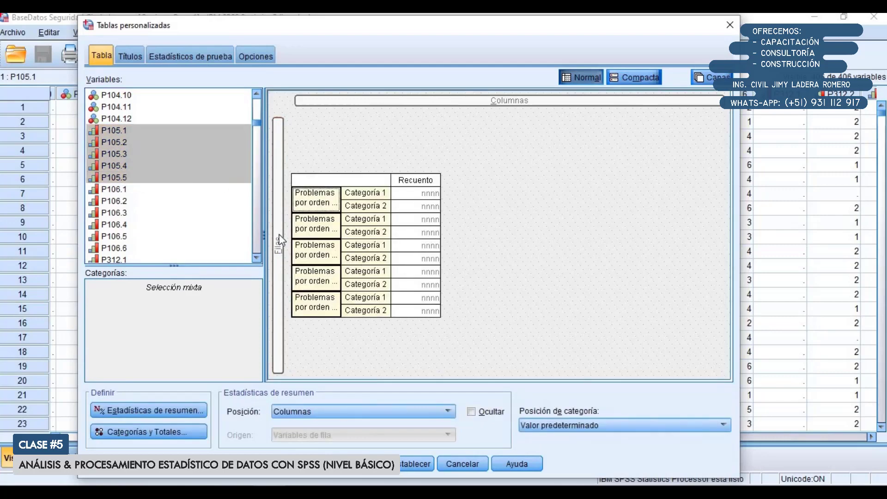
Set the category position to Etiquetas de fila en columnas and generate the custom table
{"action": "left_click", "coordinate": [589, 429]}
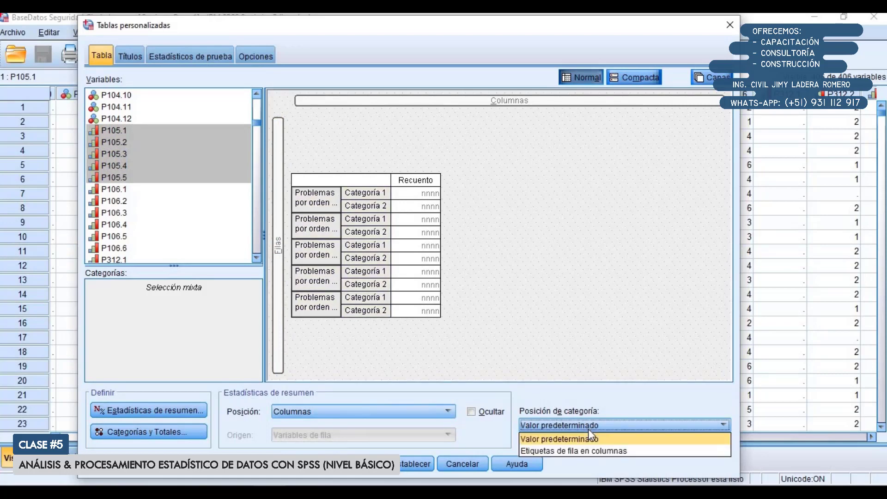
{"action": "left_click", "coordinate": [576, 452]}
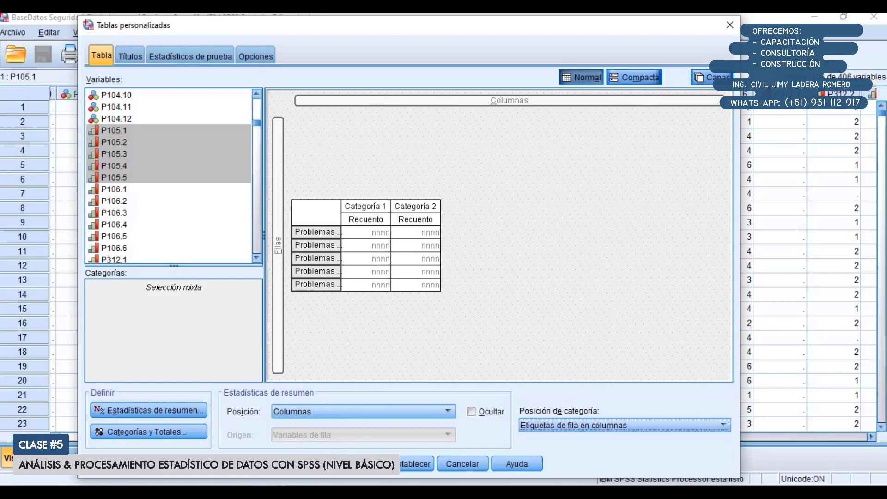
{"action": "left_click", "coordinate": [305, 464]}
Copy the generated question 105 frequency table from the SPSS output viewer
{"action": "scroll", "coordinate": [360, 299], "scroll_direction": "down", "scroll_amount": 1}
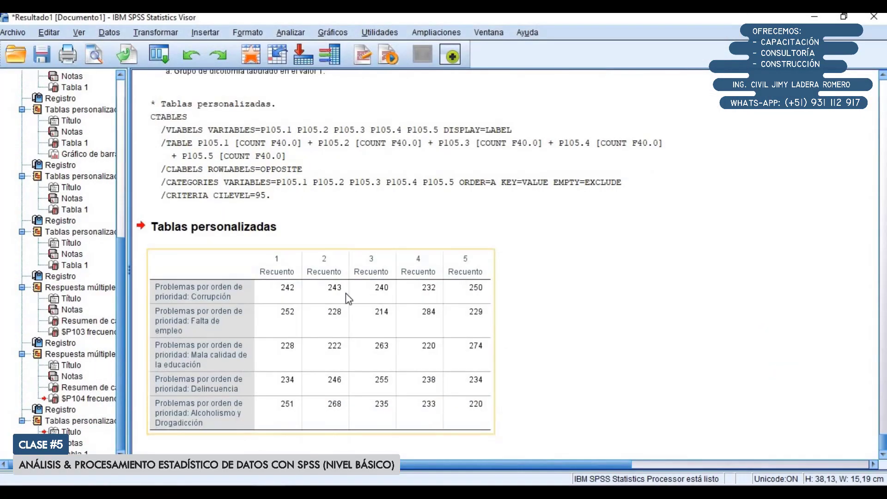
{"action": "left_click", "coordinate": [346, 293]}
{"action": "left_click", "coordinate": [321, 320]}
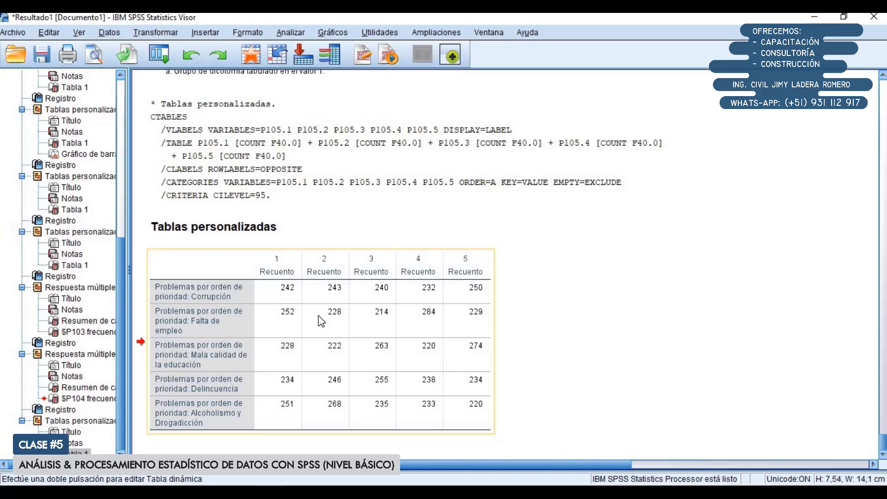
{"action": "right_click", "coordinate": [346, 315]}
{"action": "left_click", "coordinate": [361, 340]}
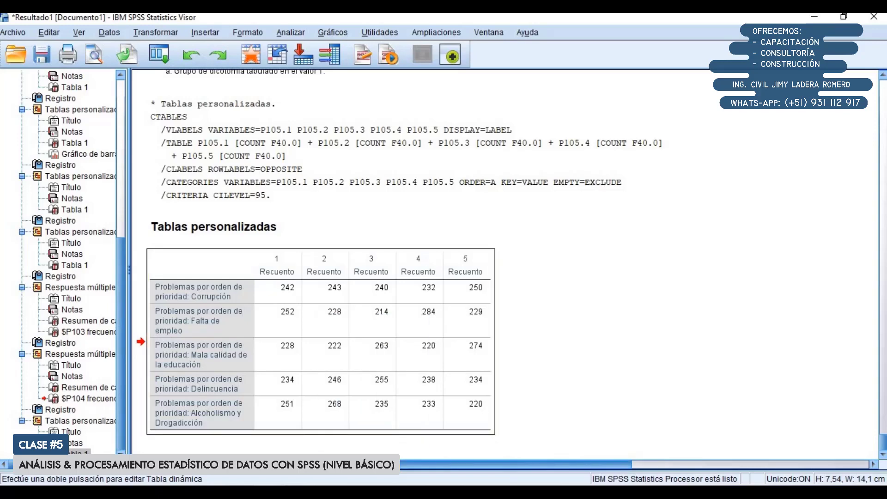
Switch to the Excel workbook and paste the question 105 table at cell B3 of the blank sheet
{"action": "left_click", "coordinate": [302, 493]}
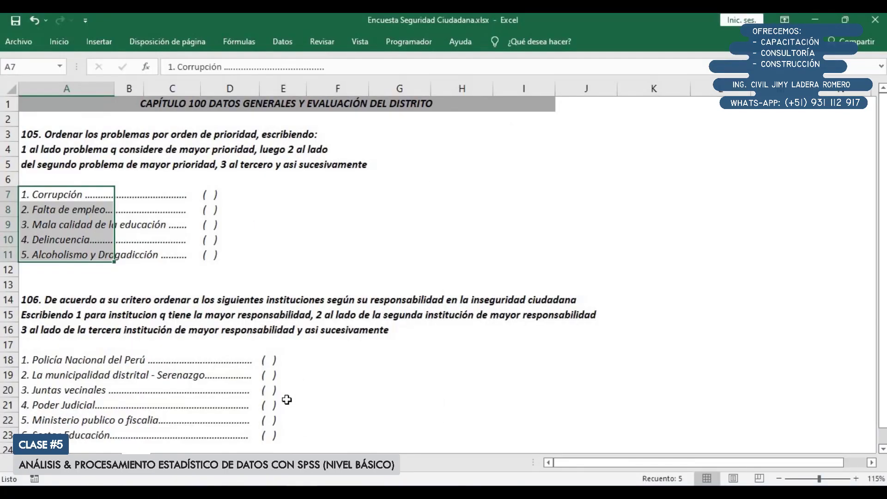
{"action": "left_click", "coordinate": [288, 401]}
{"action": "left_click", "coordinate": [347, 463]}
{"action": "left_click", "coordinate": [393, 462]}
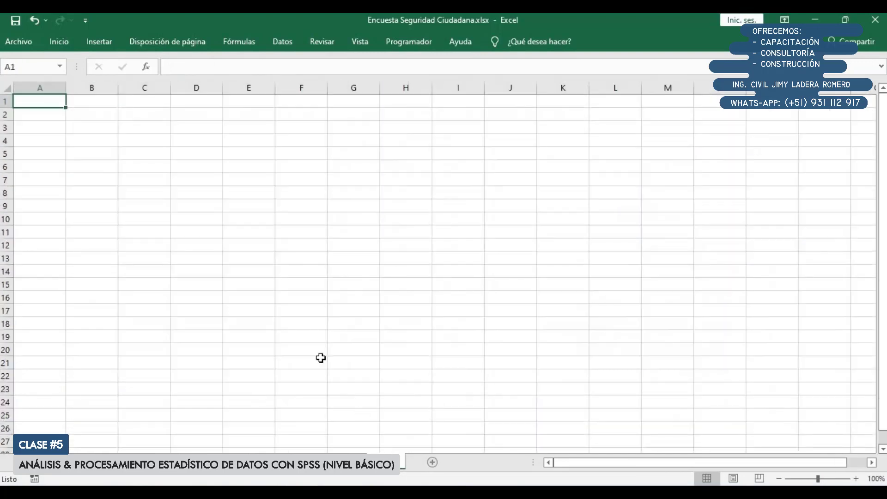
{"action": "left_click", "coordinate": [109, 130]}
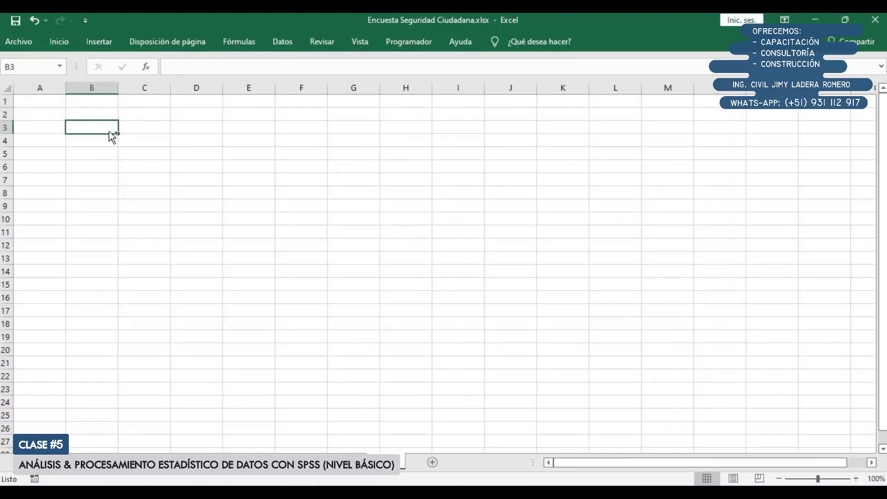
{"action": "key", "text": "ctrl+v"}
{"action": "scroll", "coordinate": [143, 168], "scroll_direction": "up", "scroll_amount": 1, "text": "ctrl"}
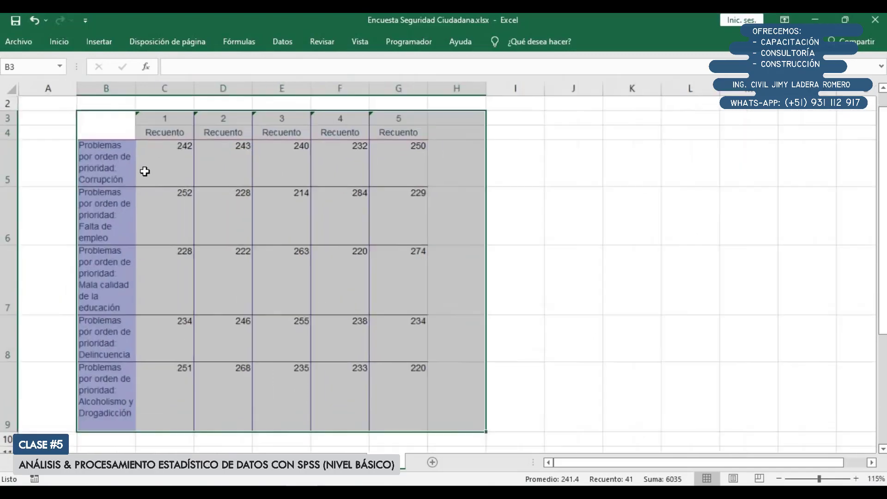
Delete row 4 with the repeated Recuento subheadings and widen column B for the problem labels
{"action": "left_click", "coordinate": [103, 145]}
{"action": "left_click_drag", "start_coordinate": [158, 134], "coordinate": [410, 134]}
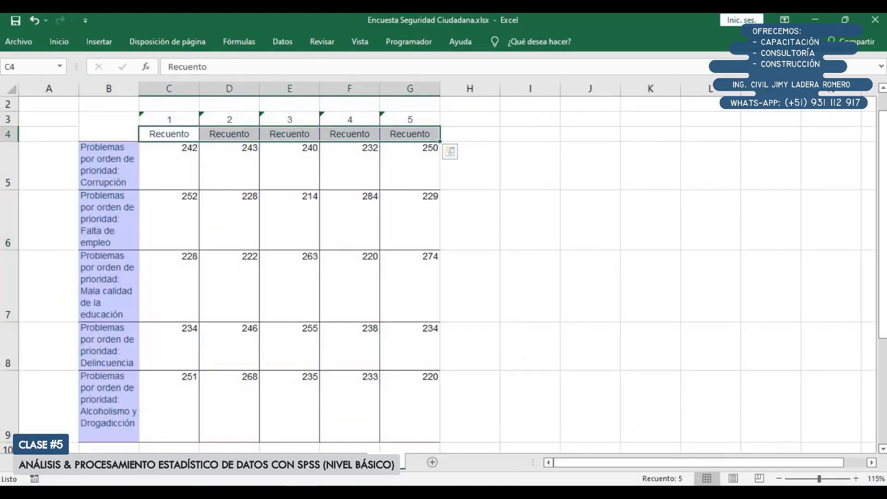
{"action": "left_click", "coordinate": [4, 134]}
{"action": "right_click", "coordinate": [5, 134]}
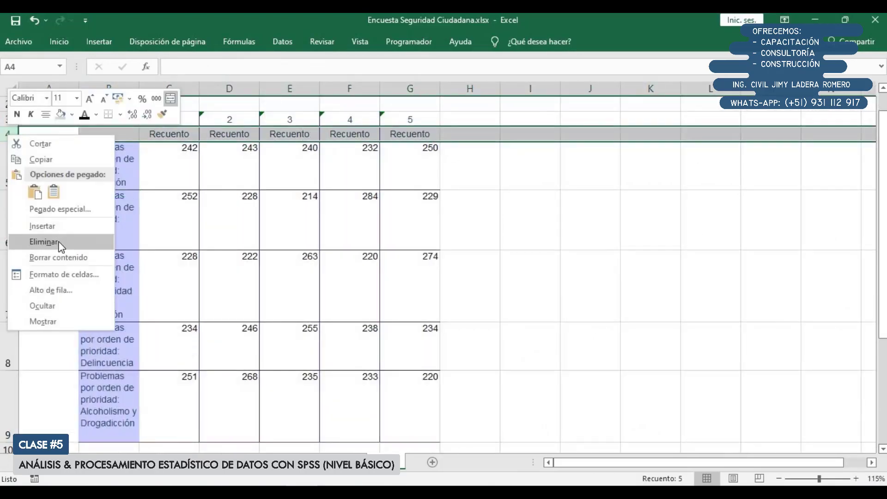
{"action": "left_click", "coordinate": [84, 237]}
{"action": "left_click_drag", "start_coordinate": [139, 89], "coordinate": [215, 89]}
Move the phrase "Problemas por orden de prioridad" out of the Corrupción label in B4 into cell B2 as the title
{"action": "scroll", "coordinate": [144, 219], "scroll_direction": "up", "scroll_amount": 1, "text": "ctrl"}
{"action": "scroll", "coordinate": [143, 219], "scroll_direction": "up", "scroll_amount": 1, "text": "ctrl"}
{"action": "left_click", "coordinate": [127, 171]}
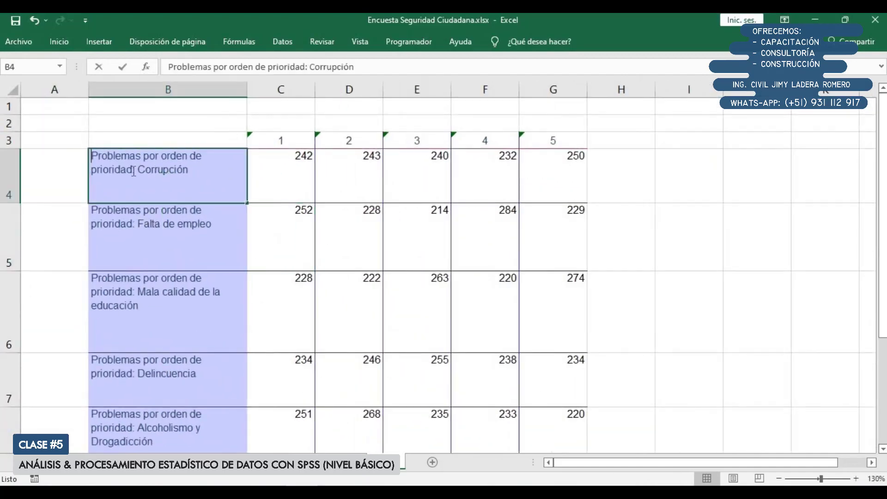
{"action": "double_click", "coordinate": [133, 170]}
{"action": "left_click_drag", "start_coordinate": [133, 170], "coordinate": [57, 141]}
{"action": "key", "text": "ctrl+c"}
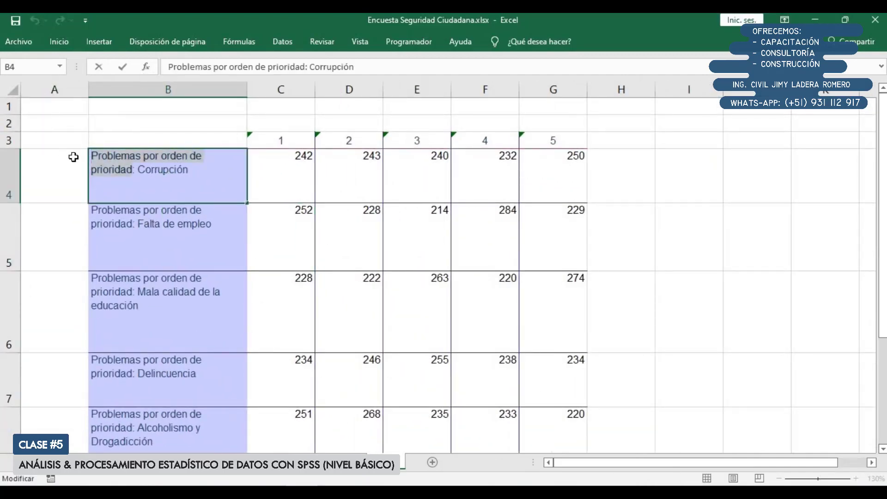
{"action": "key", "text": "BackSpace"}
{"action": "left_click", "coordinate": [152, 127]}
{"action": "double_click", "coordinate": [152, 126]}
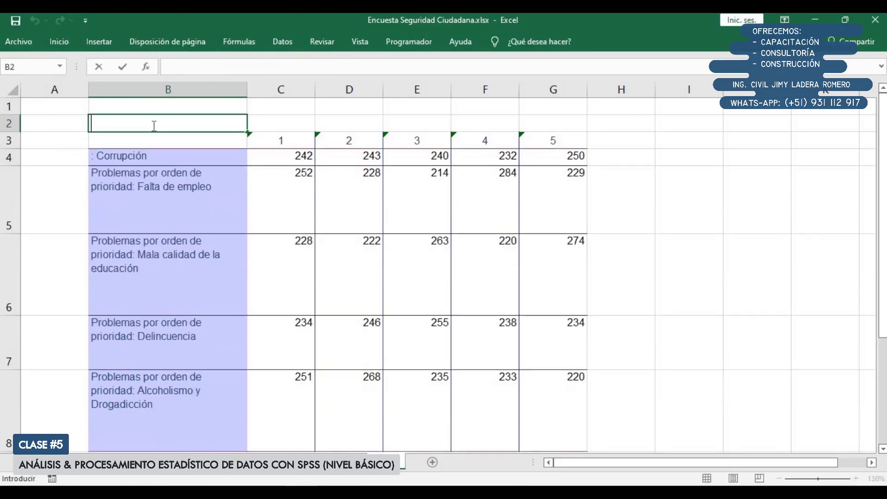
{"action": "key", "text": "ctrl+v"}
Add a colon to the end of the title in B2 so it reads "Problemas por orden de prioridad:"
{"action": "left_click", "coordinate": [176, 221]}
{"action": "left_click", "coordinate": [182, 242]}
{"action": "left_click", "coordinate": [182, 154]}
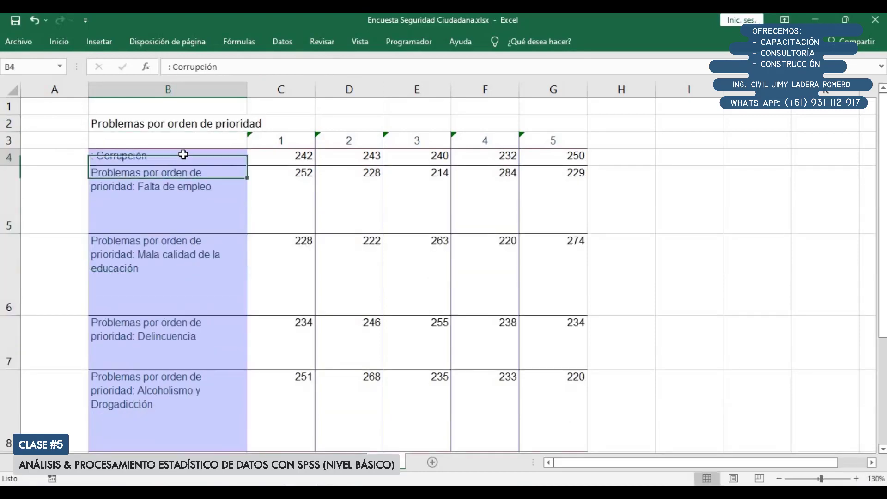
{"action": "double_click", "coordinate": [185, 123]}
{"action": "key", "text": "F2"}
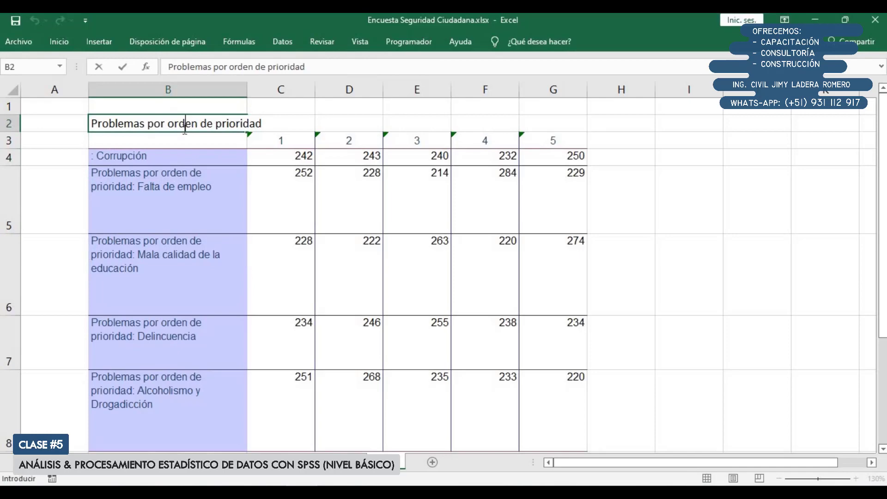
{"action": "key", "text": "F2"}
{"action": "type", "text": ":"}
{"action": "key", "text": "Return"}
{"action": "key", "text": "Return"}
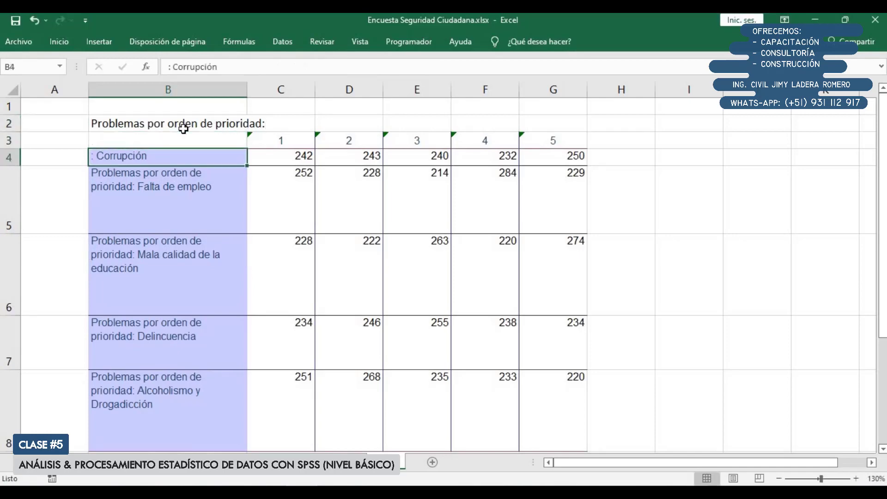
Remove the leading colon and space from cell B4, leaving only "Corrupción"
{"action": "key", "text": "F2"}
{"action": "key", "text": "Home"}
{"action": "key", "text": "Delete"}
{"action": "key", "text": "Delete"}
{"action": "key", "text": "Return"}
Strip the repeated prefix from B5 and B6, leaving "Falta de empleo" and "Mala calidad de la educación"
{"action": "key", "text": "F2"}
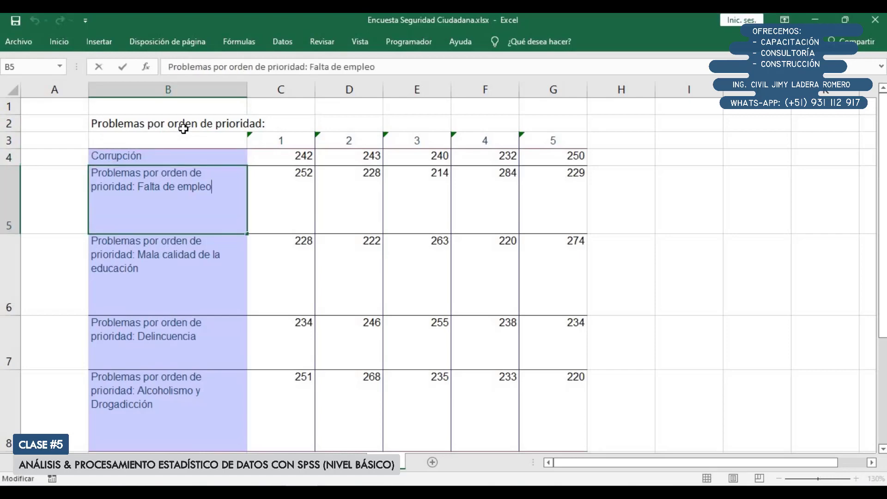
{"action": "key", "text": "shift+Home"}
{"action": "key", "text": "Delete"}
{"action": "key", "text": "Return"}
{"action": "key", "text": "F2"}
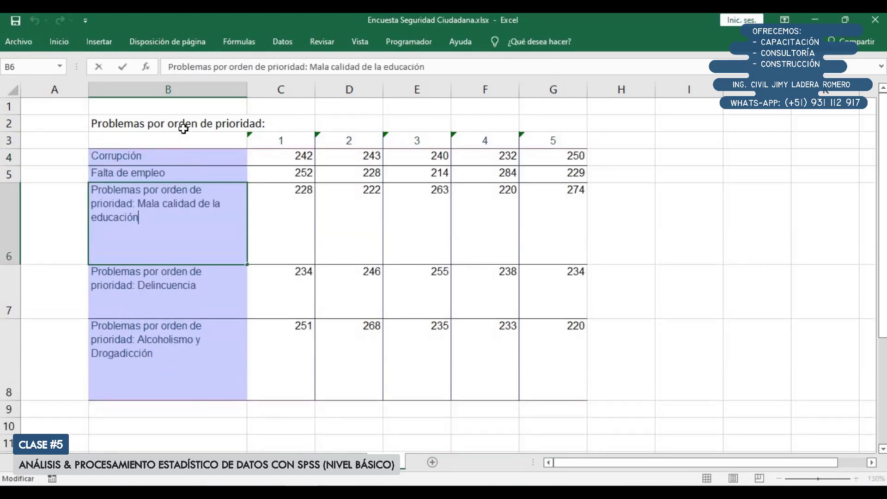
{"action": "key", "text": "shift+Home"}
{"action": "key", "text": "Delete"}
{"action": "key", "text": "Return"}
Strip the repeated prefix from B7 and B8, leaving "Delincuencia" and "Alcoholismo y Drogadicción"
{"action": "key", "text": "F2"}
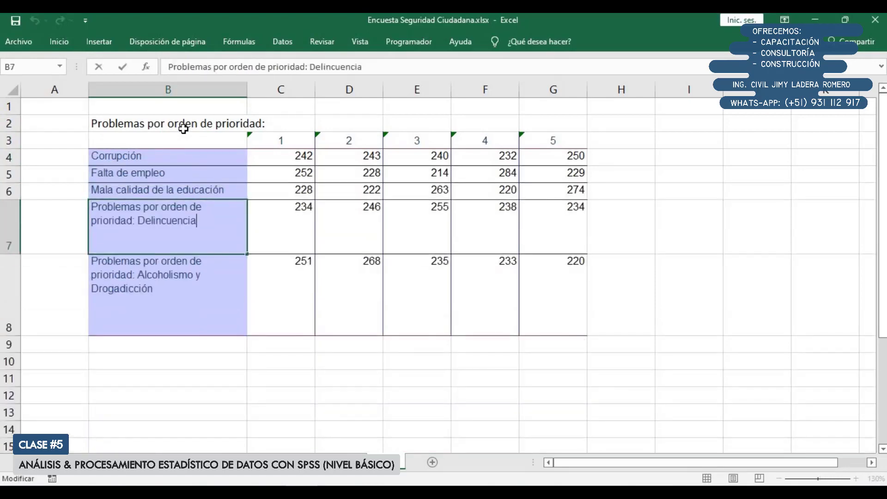
{"action": "key", "text": "shift+Home"}
{"action": "key", "text": "Delete"}
{"action": "key", "text": "Return"}
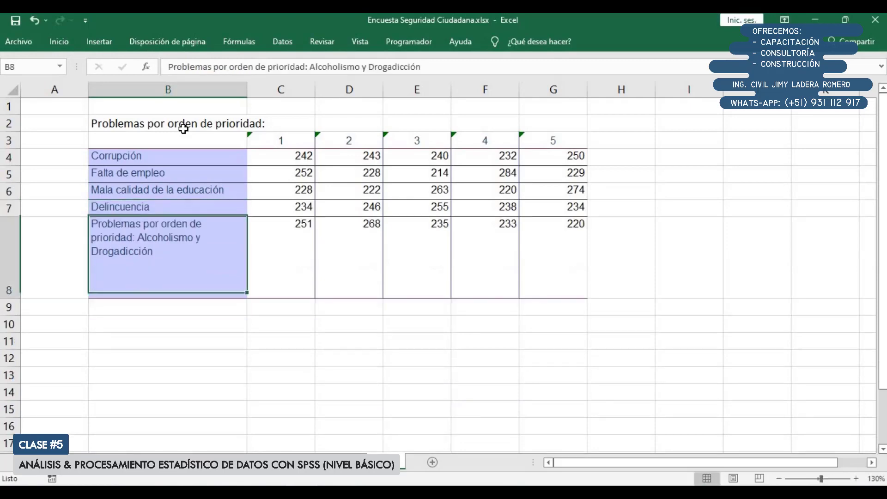
{"action": "key", "text": "F2"}
{"action": "key", "text": "shift+Home"}
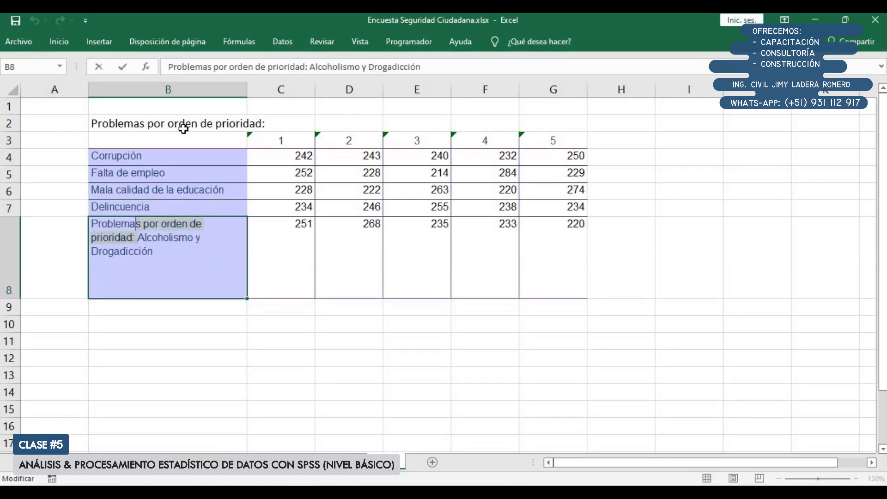
{"action": "key", "text": "Delete"}
{"action": "key", "text": "Return"}
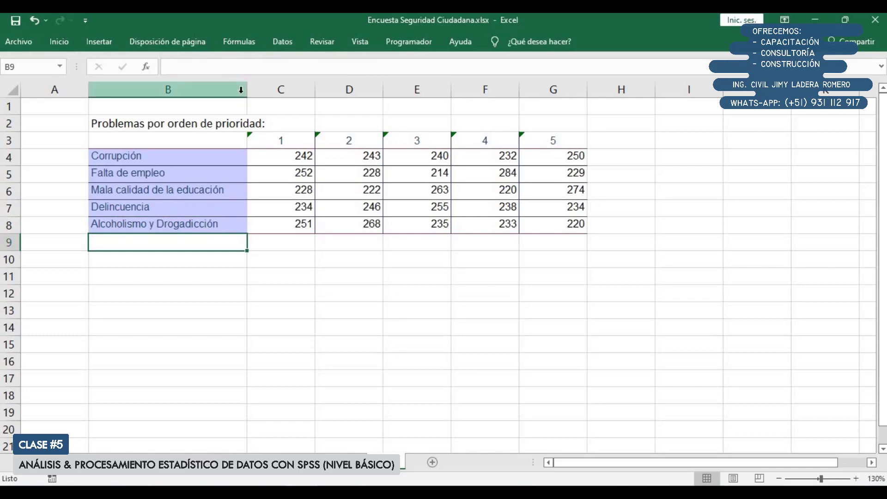
Narrow column B slightly and apply borders to every cell of the table range B3:G8
{"action": "left_click_drag", "start_coordinate": [247, 89], "coordinate": [239, 89]}
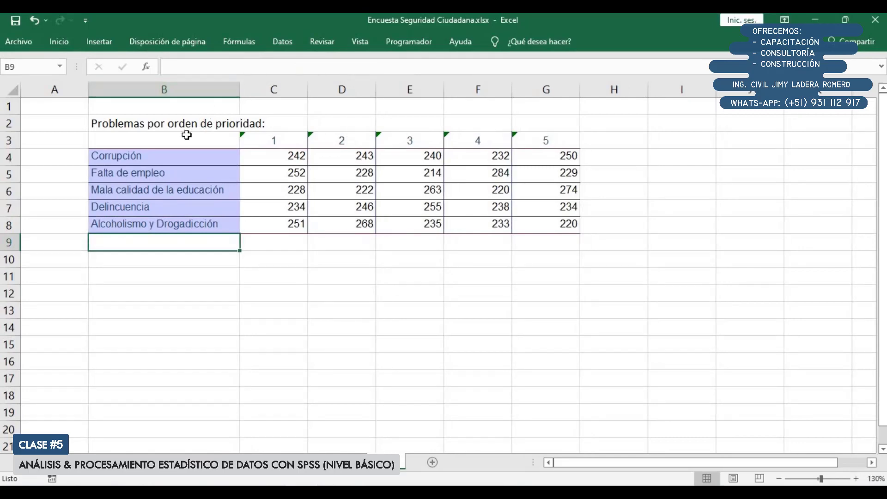
{"action": "left_click_drag", "start_coordinate": [217, 141], "coordinate": [548, 222]}
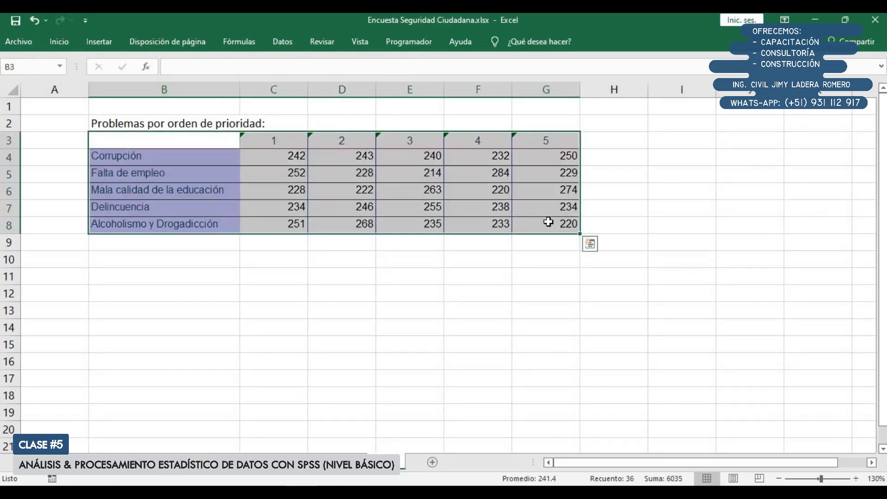
{"action": "left_click", "coordinate": [59, 42]}
{"action": "left_click", "coordinate": [134, 87]}
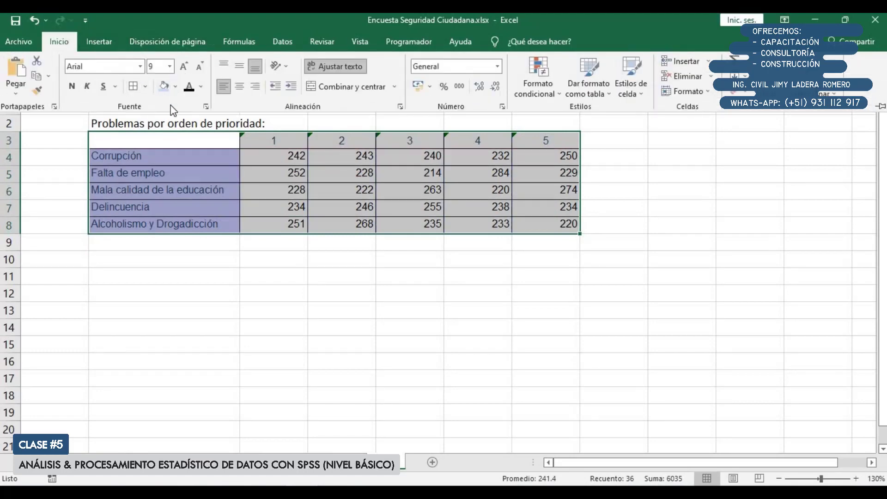
Format the header row B3:G3 and the labels B4:B8 with a blue theme fill and bold white text
{"action": "left_click", "coordinate": [186, 135]}
{"action": "left_click", "coordinate": [546, 145], "text": "shift"}
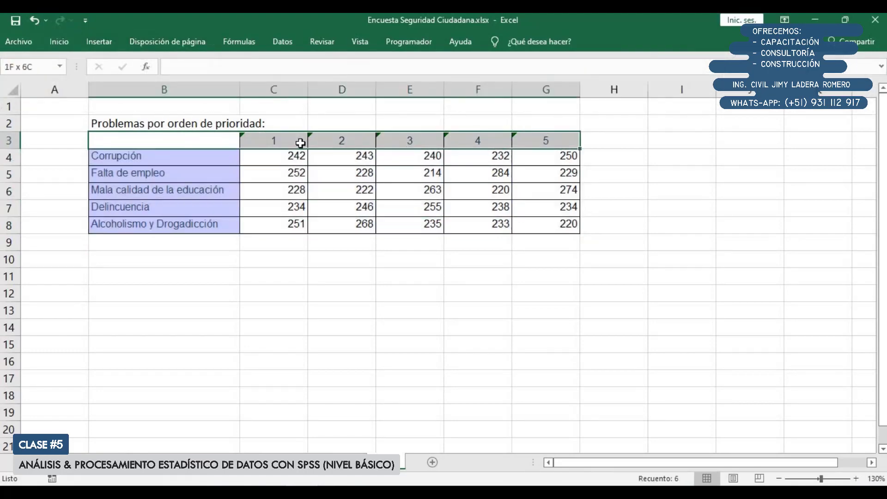
{"action": "left_click_drag", "start_coordinate": [198, 147], "coordinate": [217, 225]}
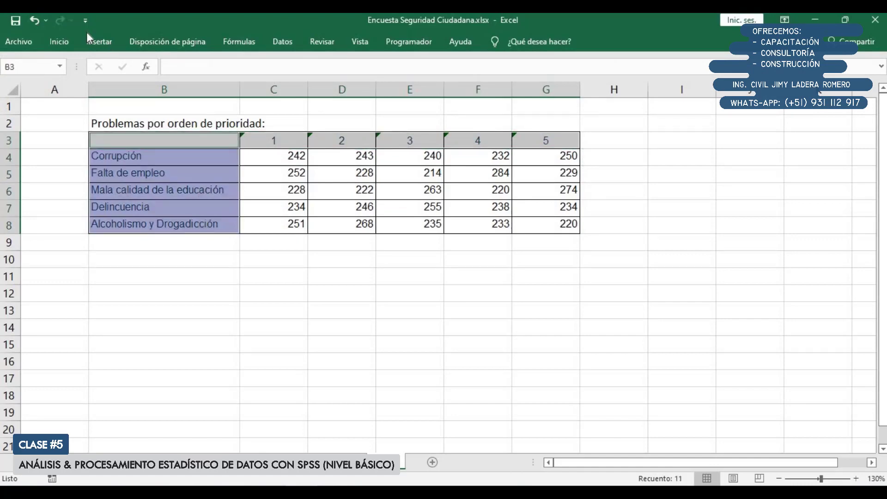
{"action": "left_click", "coordinate": [69, 41]}
{"action": "left_click", "coordinate": [176, 86]}
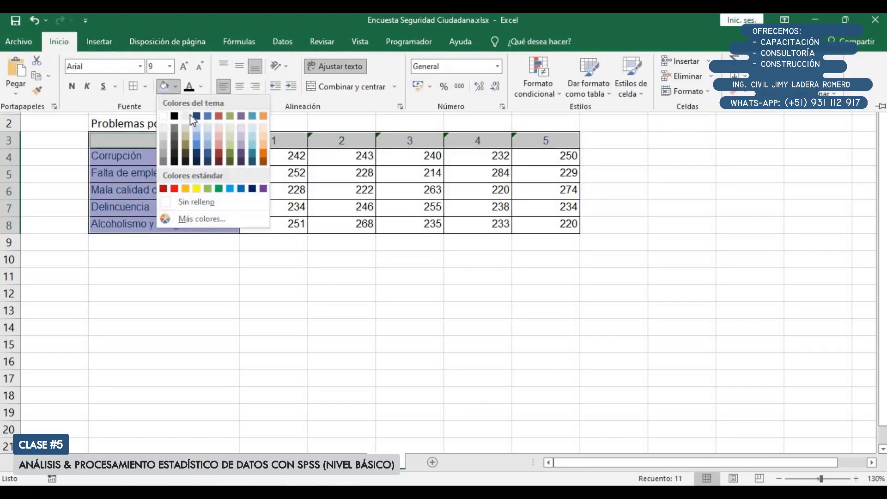
{"action": "left_click", "coordinate": [207, 116]}
{"action": "left_click", "coordinate": [200, 87]}
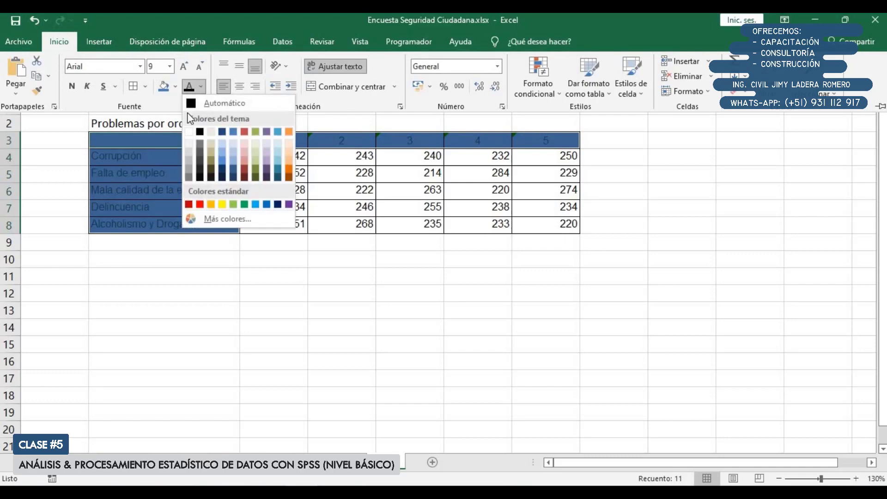
{"action": "left_click", "coordinate": [189, 132]}
{"action": "left_click", "coordinate": [72, 86]}
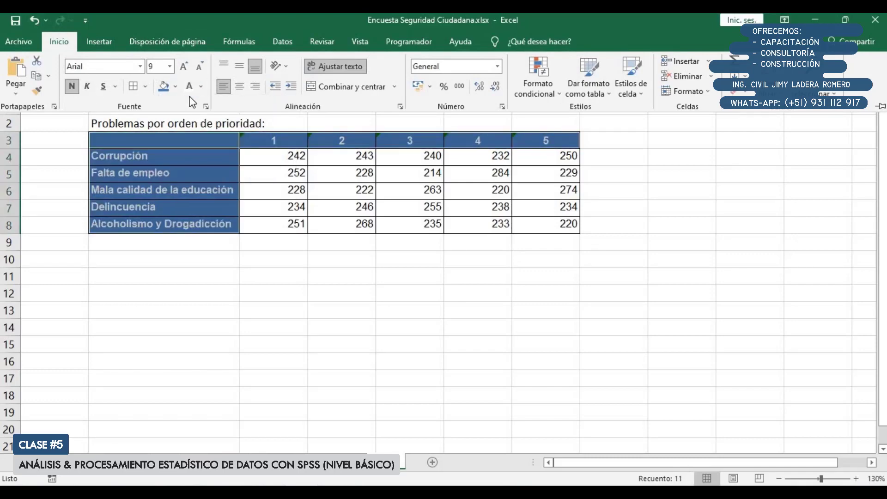
Change the fill of the header row and label column to the standard blue color
{"action": "left_click", "coordinate": [175, 87]}
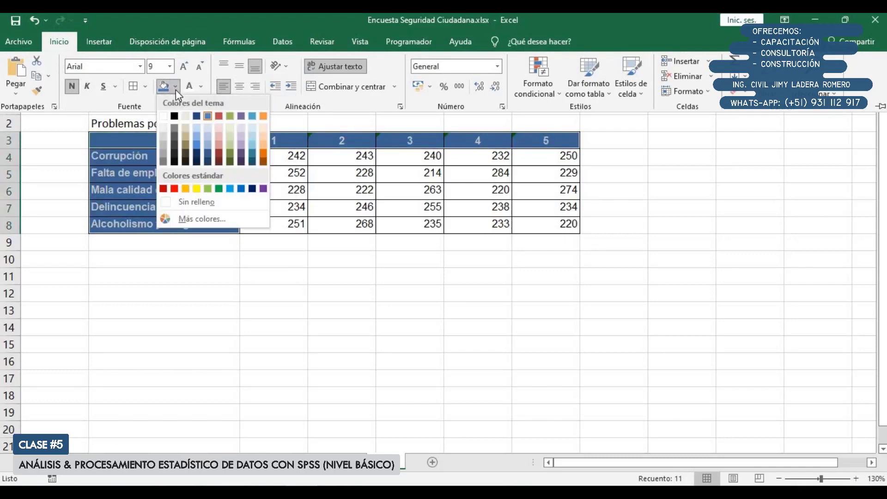
{"action": "left_click", "coordinate": [245, 190]}
{"action": "left_click", "coordinate": [268, 258]}
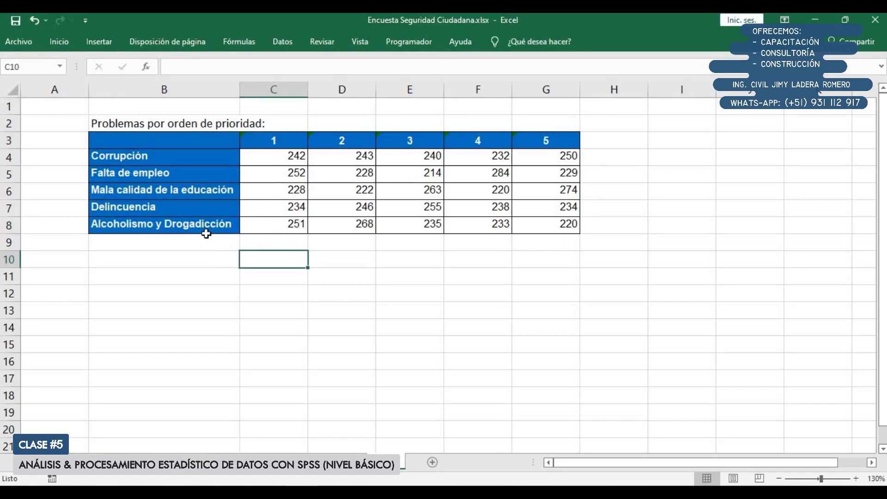
Examine the Corrupción row's counts across priorities 1 to 5
{"action": "scroll", "coordinate": [206, 234], "scroll_direction": "down", "scroll_amount": 1, "text": "ctrl"}
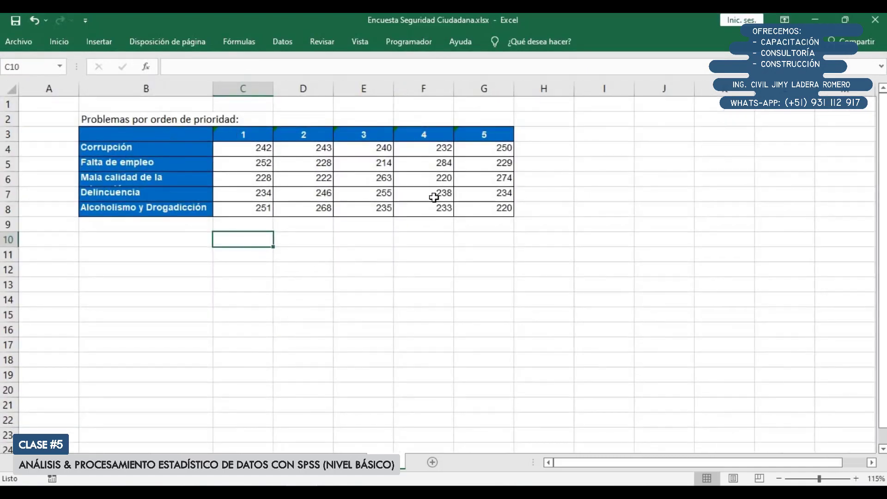
{"action": "left_click", "coordinate": [249, 151]}
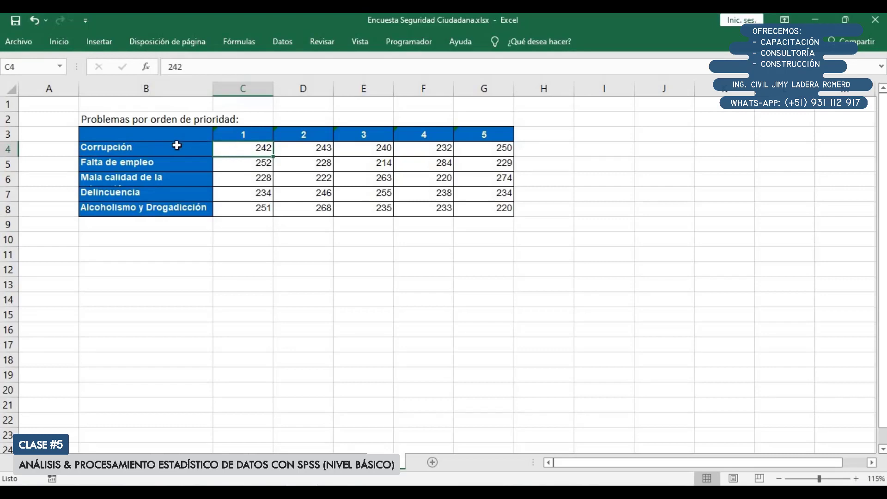
{"action": "left_click_drag", "start_coordinate": [177, 147], "coordinate": [486, 148]}
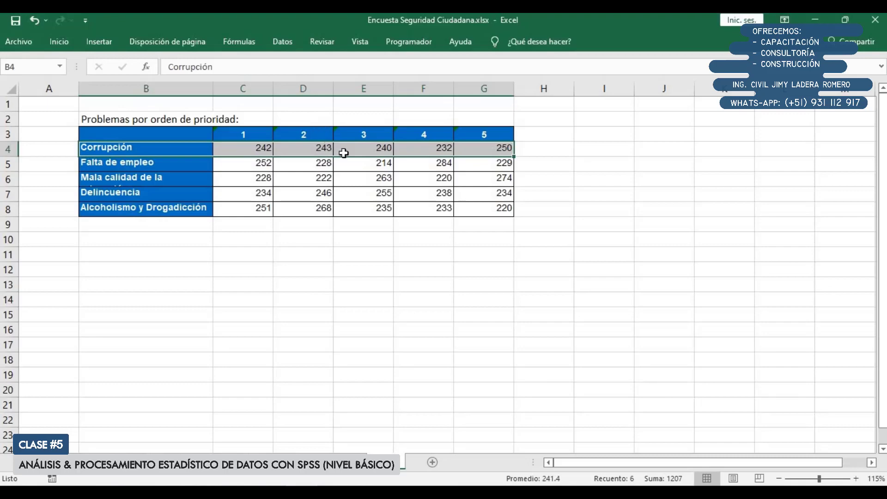
{"action": "left_click", "coordinate": [370, 151]}
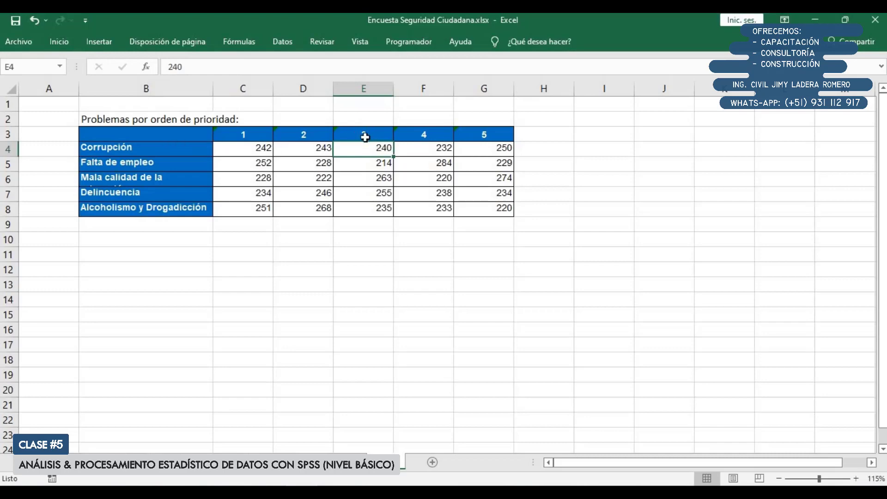
{"action": "left_click", "coordinate": [438, 151]}
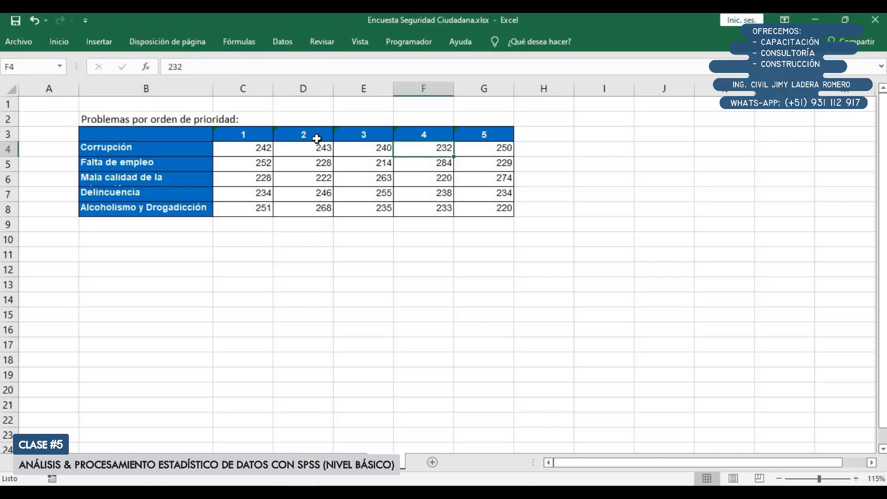
{"action": "left_click", "coordinate": [410, 135]}
{"action": "left_click", "coordinate": [224, 148]}
{"action": "left_click_drag", "start_coordinate": [420, 156], "coordinate": [507, 152]}
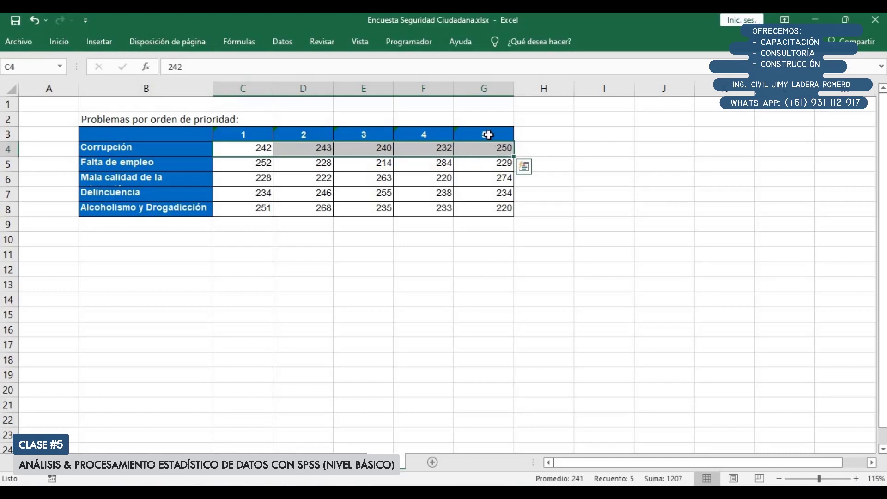
Select the Falta de empleo row and widen column B so the Mala calidad de la educación label fits on one line
{"action": "left_click_drag", "start_coordinate": [176, 166], "coordinate": [479, 168]}
{"action": "left_click_drag", "start_coordinate": [235, 91], "coordinate": [241, 91]}
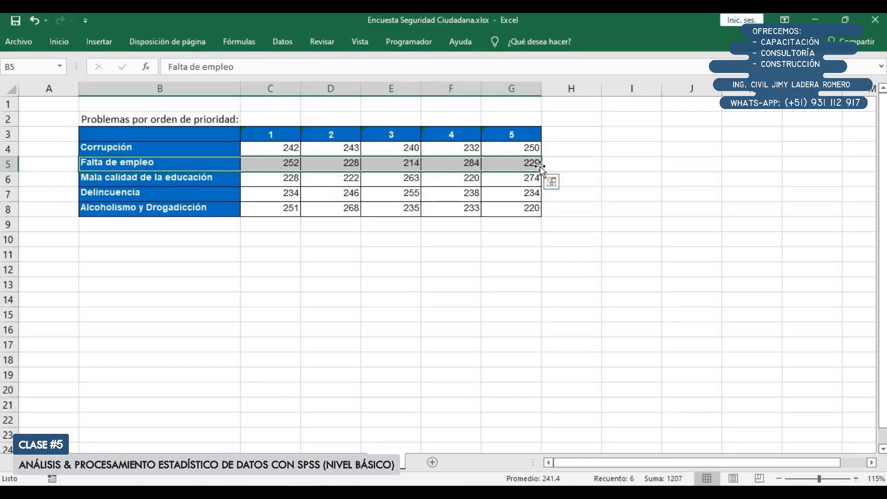
Examine the Mala calidad de la educación row and compare the problems' counts under priorities 1 and 2
{"action": "left_click_drag", "start_coordinate": [467, 180], "coordinate": [531, 182]}
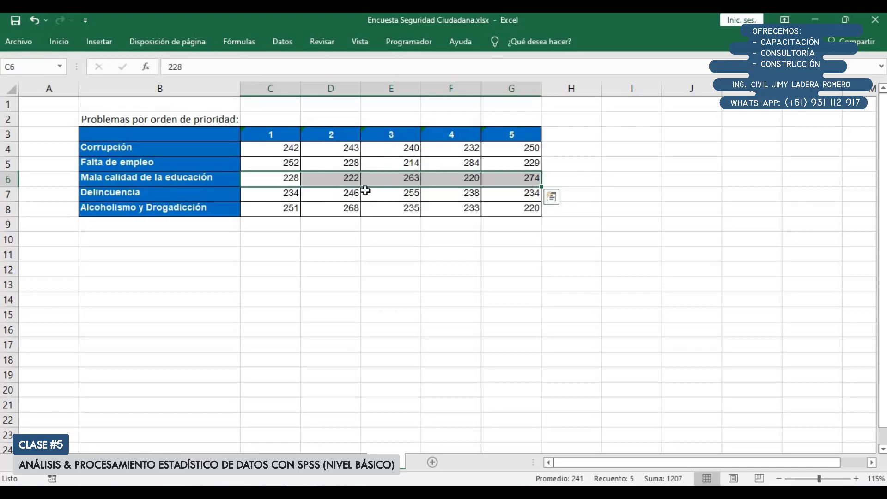
{"action": "left_click_drag", "start_coordinate": [283, 148], "coordinate": [287, 209]}
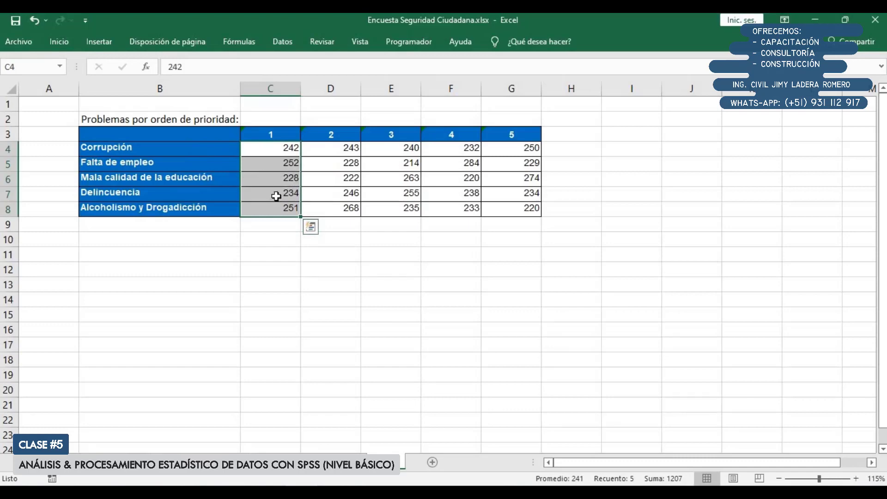
{"action": "left_click", "coordinate": [279, 194]}
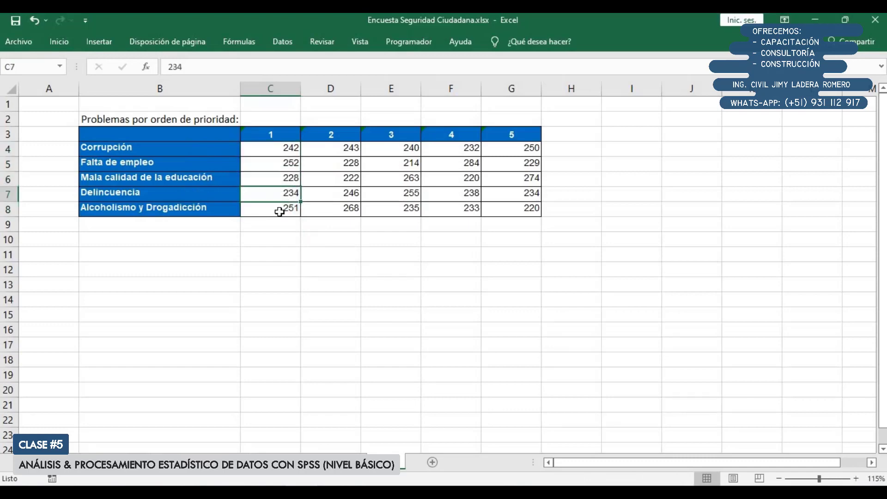
{"action": "left_click", "coordinate": [280, 212]}
{"action": "left_click", "coordinate": [331, 88]}
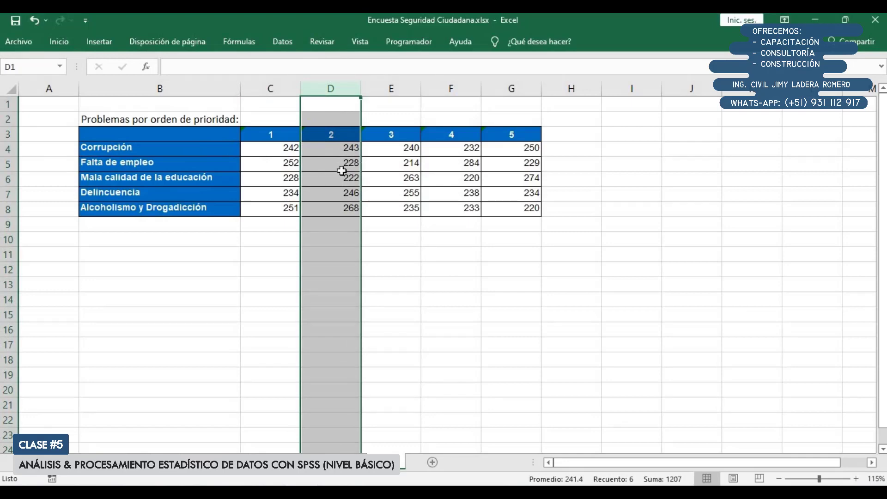
Compare the sum of the Corrupción row's counts with the sums of the priority 1 and 2 columns
{"action": "left_click", "coordinate": [340, 227]}
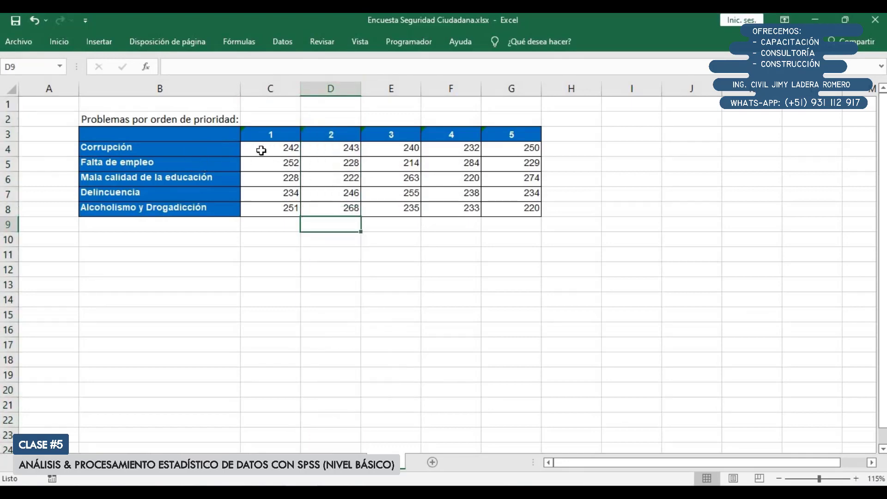
{"action": "left_click_drag", "start_coordinate": [262, 151], "coordinate": [518, 152]}
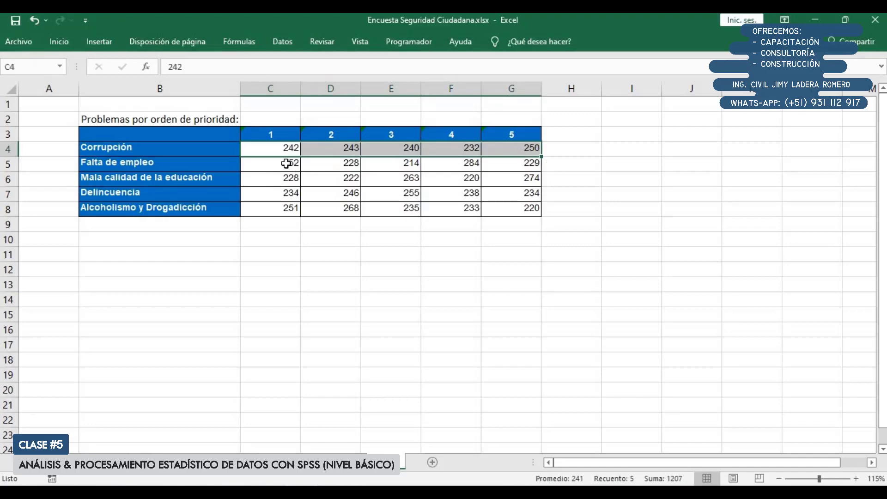
{"action": "left_click_drag", "start_coordinate": [284, 151], "coordinate": [295, 224]}
{"action": "left_click_drag", "start_coordinate": [340, 150], "coordinate": [340, 224]}
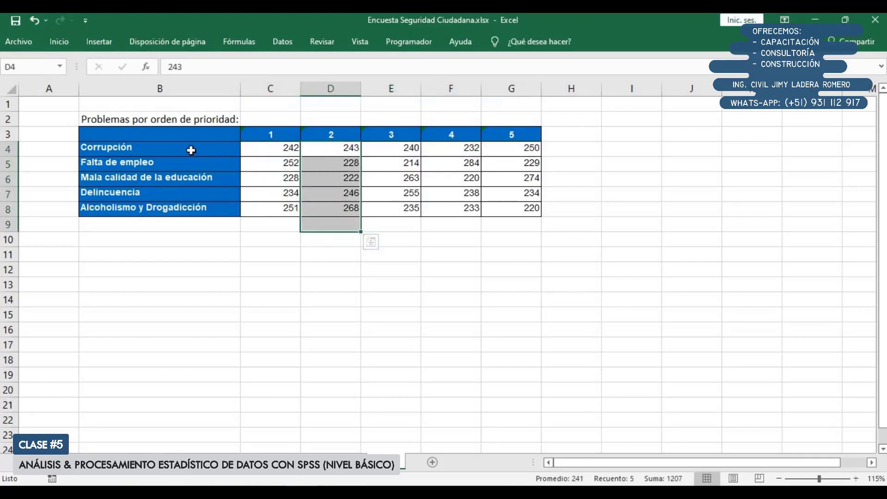
{"action": "left_click_drag", "start_coordinate": [277, 150], "coordinate": [511, 149]}
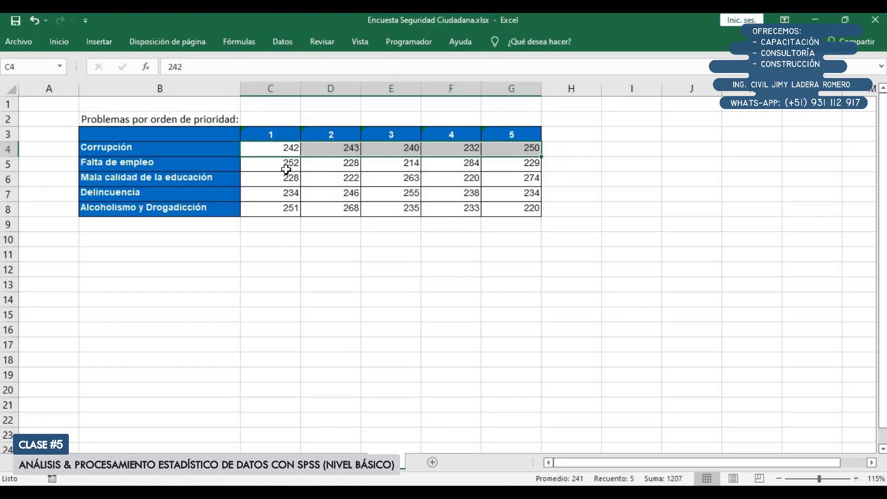
{"action": "left_click_drag", "start_coordinate": [272, 148], "coordinate": [277, 213]}
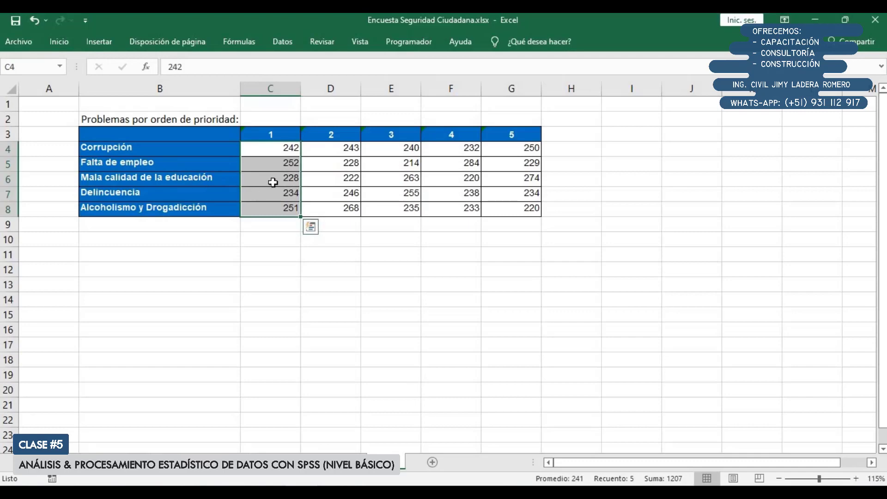
{"action": "left_click", "coordinate": [291, 275]}
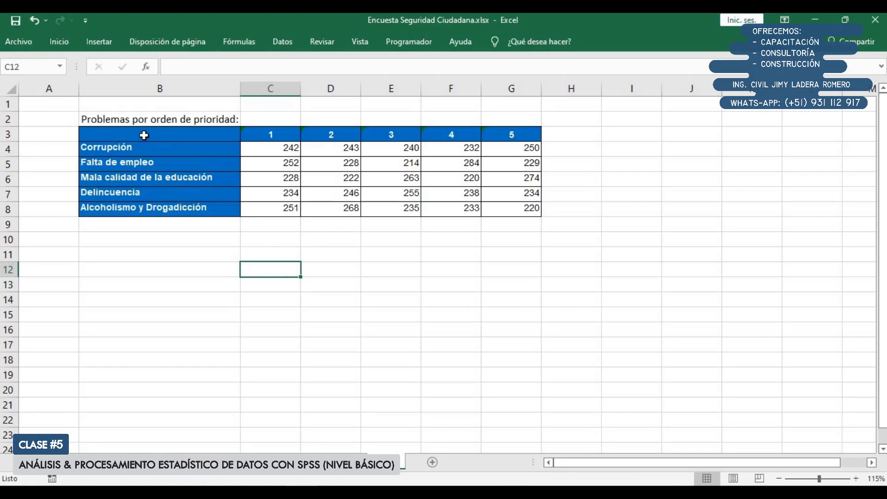
Duplicate the priority 5 column into column H and clear its contents to leave an empty formatted column
{"action": "left_click", "coordinate": [551, 148]}
{"action": "left_click_drag", "start_coordinate": [509, 134], "coordinate": [527, 211]}
{"action": "key", "text": "ctrl+v"}
{"action": "key", "text": "Return"}
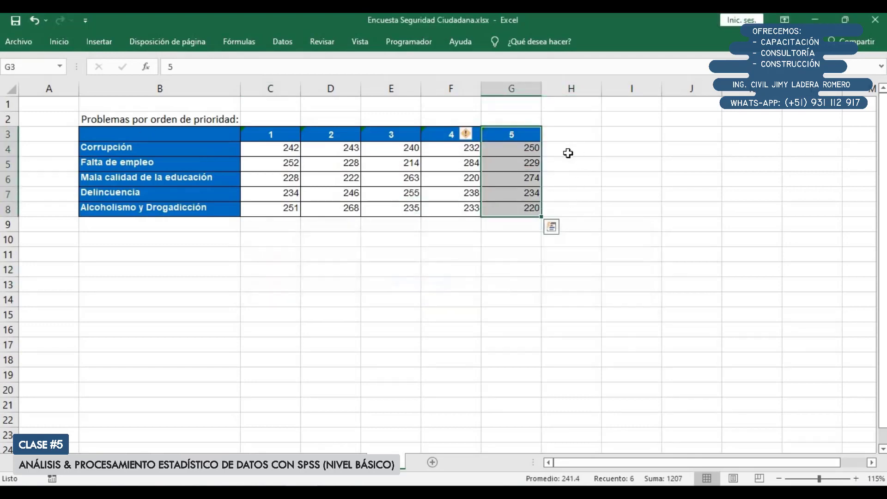
{"action": "key", "text": "ctrl+c"}
{"action": "left_click", "coordinate": [568, 138]}
{"action": "key", "text": "ctrl+v"}
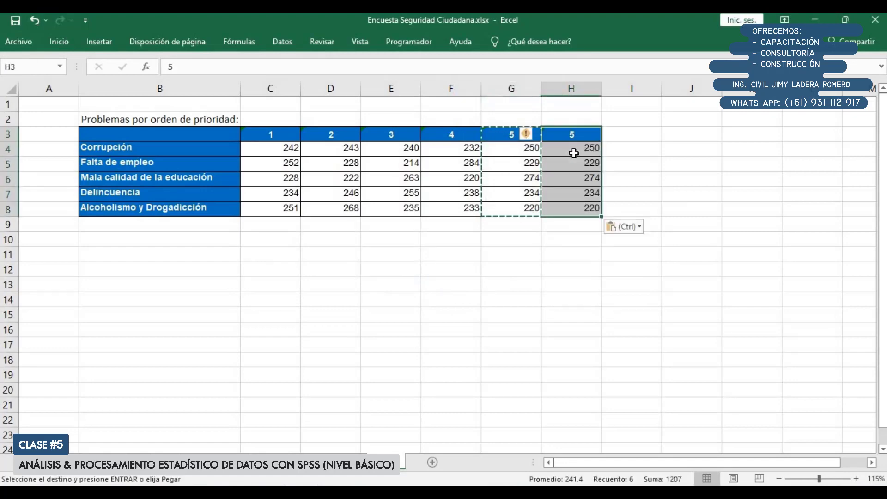
{"action": "left_click_drag", "start_coordinate": [573, 149], "coordinate": [593, 208]}
{"action": "key", "text": "Delete"}
{"action": "left_click", "coordinate": [571, 134]}
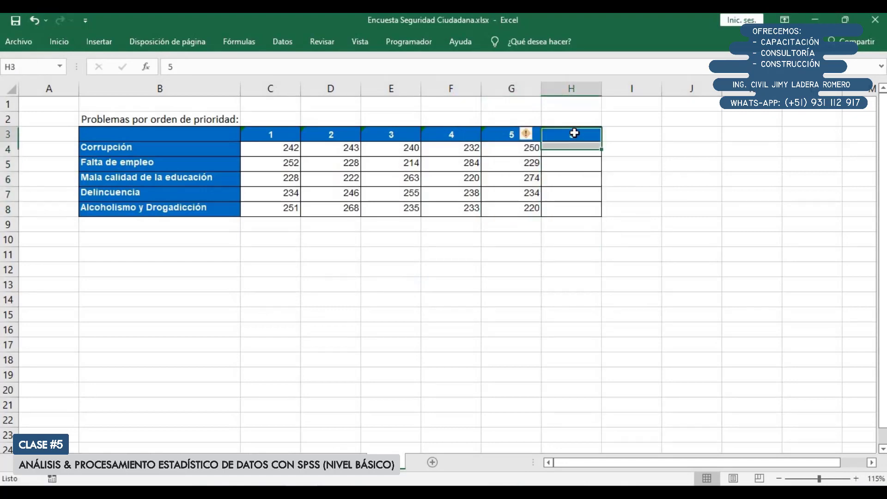
Duplicate the Alcoholismo y Drogadicción row, including column H, into row 9 and clear the copy's label
{"action": "left_click_drag", "start_coordinate": [174, 208], "coordinate": [571, 211]}
{"action": "key", "text": "ctrl+c"}
{"action": "left_click", "coordinate": [226, 227]}
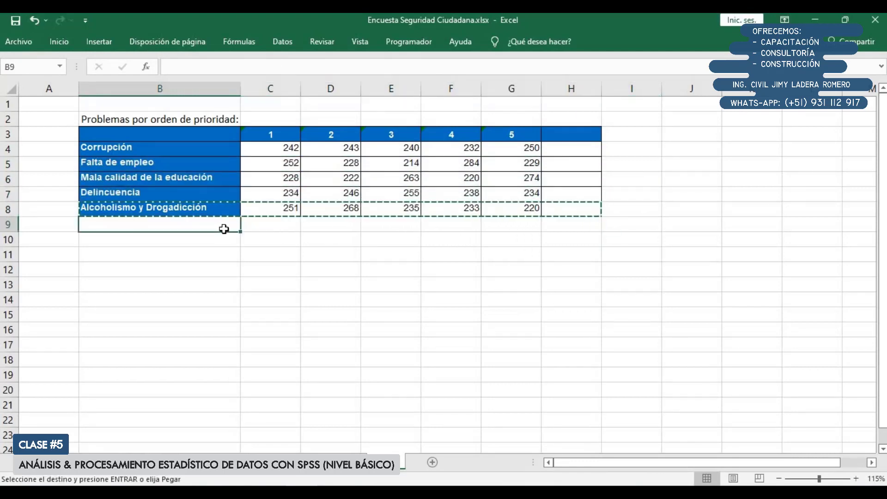
{"action": "key", "text": "ctrl+v"}
{"action": "key", "text": "Escape"}
{"action": "left_click", "coordinate": [206, 224]}
{"action": "key", "text": "Delete"}
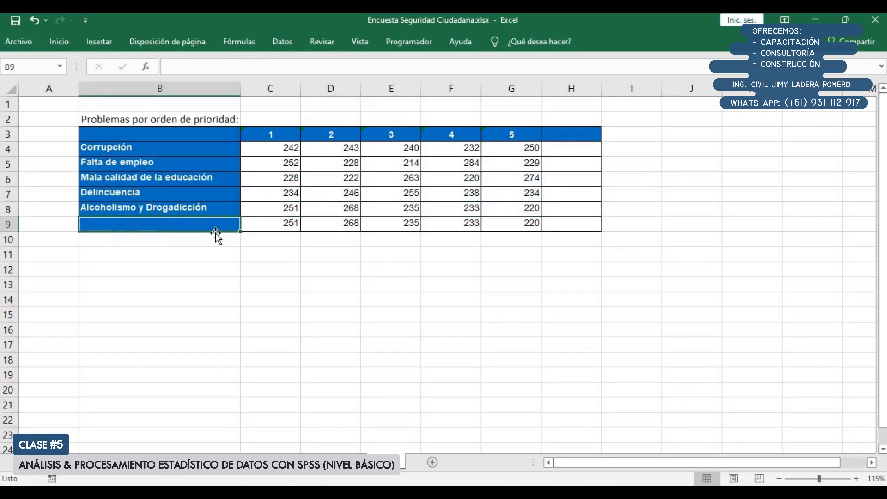
Enter Problemas as the label of row 9
{"action": "type", "text": "Pro"}
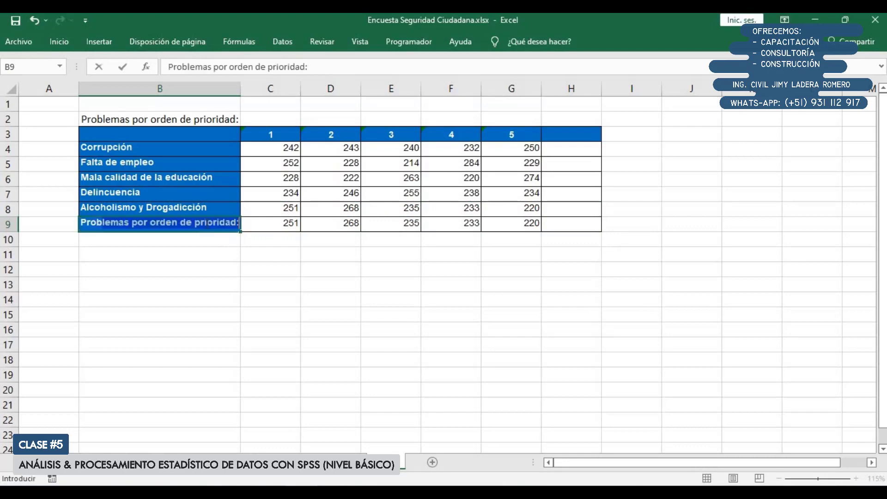
{"action": "type", "text": "blemas"}
{"action": "key", "text": "Delete"}
{"action": "key", "text": "Return"}
{"action": "key", "text": "Up"}
{"action": "key", "text": "Up"}
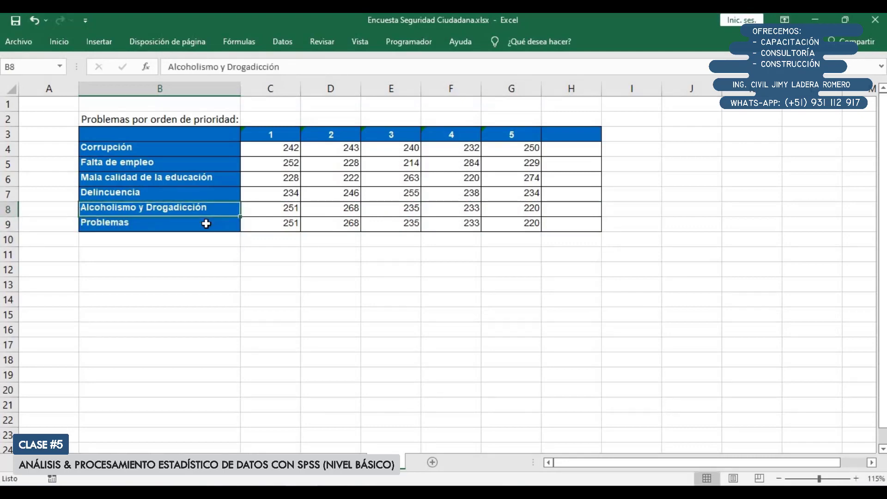
Label both row 9 and column H as Total, and clear the copied counts from row 9
{"action": "key", "text": "Right"}
{"action": "key", "text": "Down"}
{"action": "key", "text": "Left"}
{"action": "type", "text": "T"}
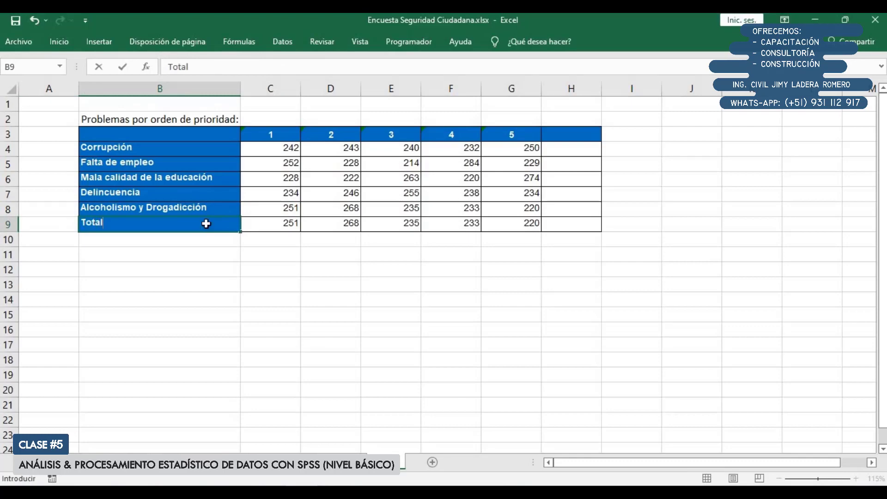
{"action": "key", "text": "Return"}
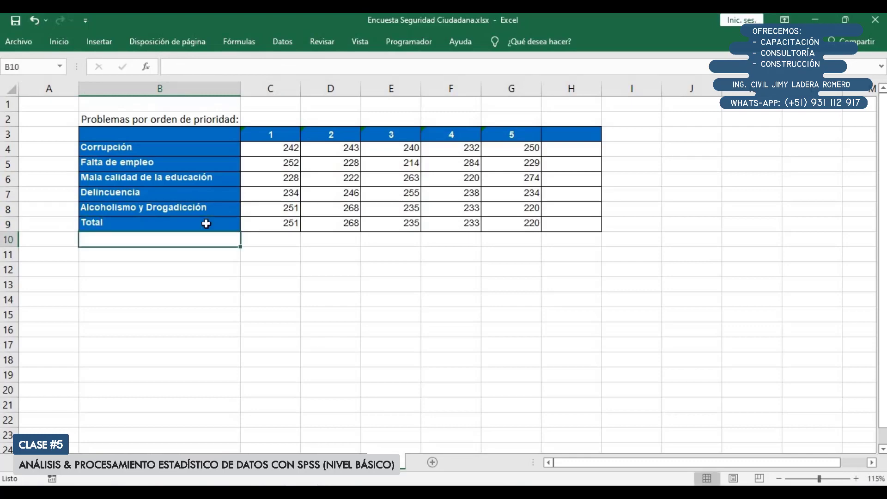
{"action": "left_click", "coordinate": [572, 136]}
{"action": "type", "text": "Total"}
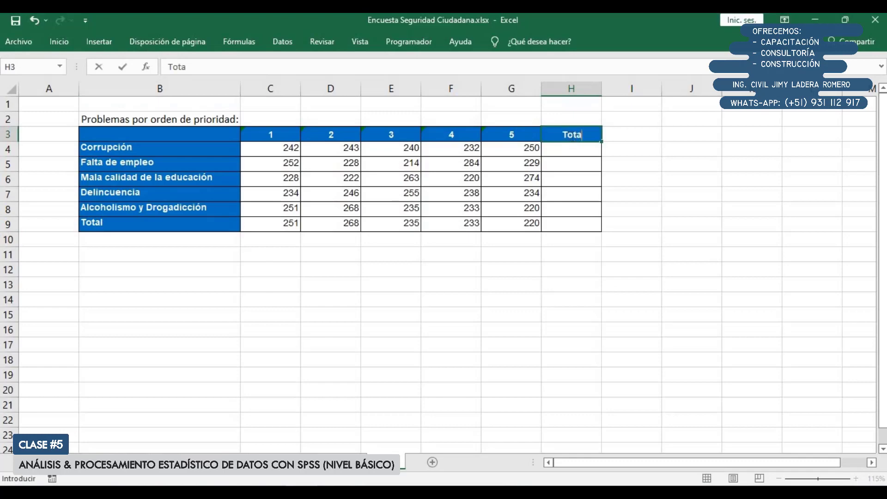
{"action": "key", "text": "Return"}
{"action": "left_click_drag", "start_coordinate": [277, 223], "coordinate": [532, 223]}
{"action": "key", "text": "Delete"}
Total the Corrupción row in H4 with =SUMA(C4:G4) and fill the formula down through the Alcoholismo y Drogadicción row
{"action": "left_click", "coordinate": [564, 150]}
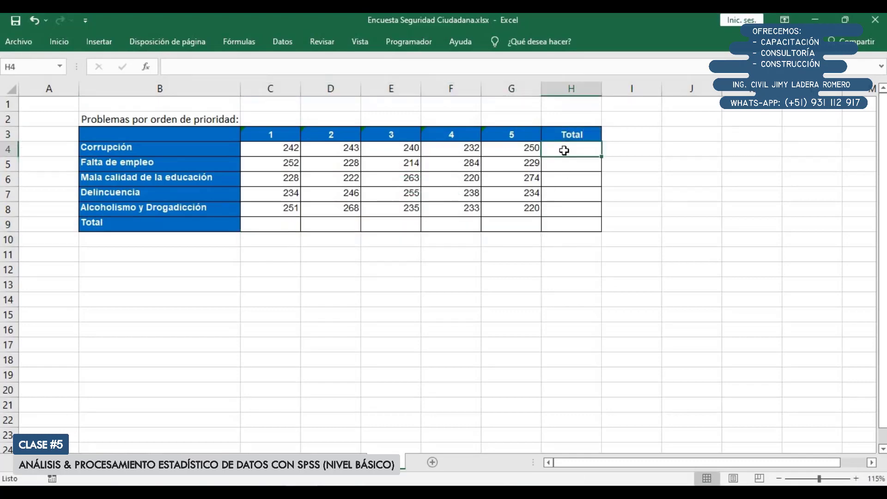
{"action": "type", "text": "=SUMA("}
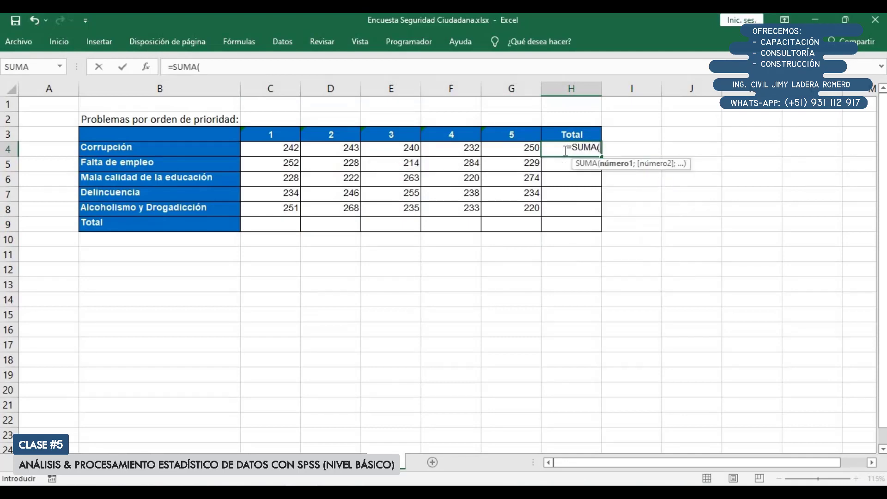
{"action": "left_click_drag", "start_coordinate": [287, 148], "coordinate": [532, 151]}
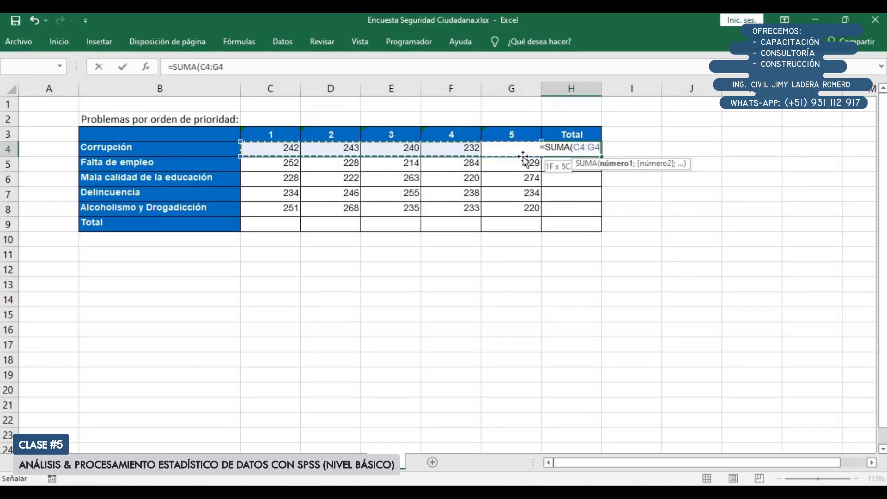
{"action": "key", "text": "Return"}
{"action": "left_click", "coordinate": [587, 150]}
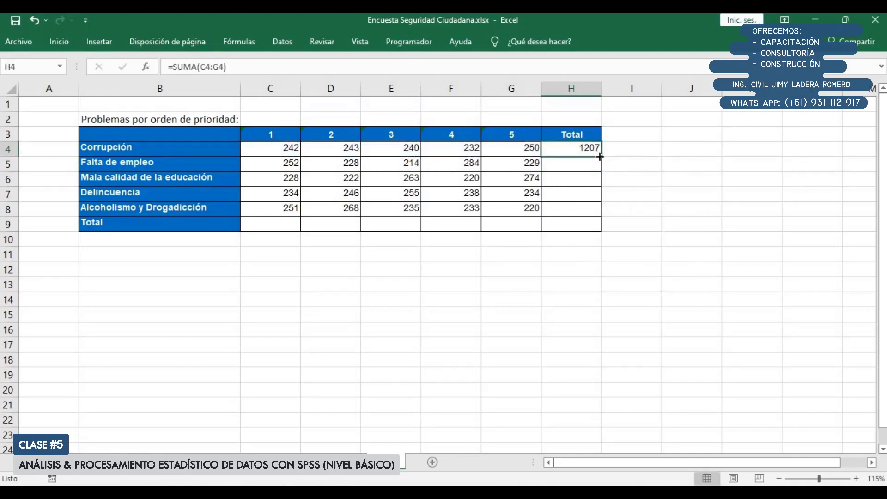
{"action": "left_click_drag", "start_coordinate": [602, 156], "coordinate": [595, 213]}
{"action": "double_click", "coordinate": [574, 163]}
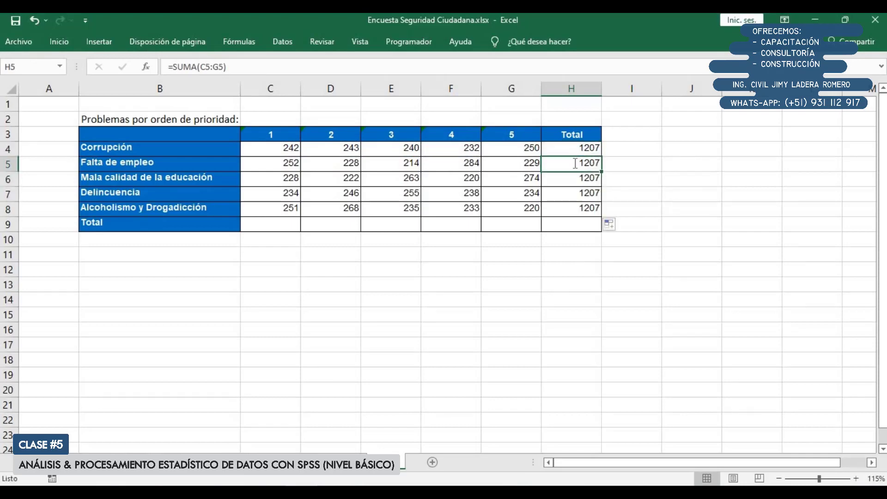
{"action": "key", "text": "Escape"}
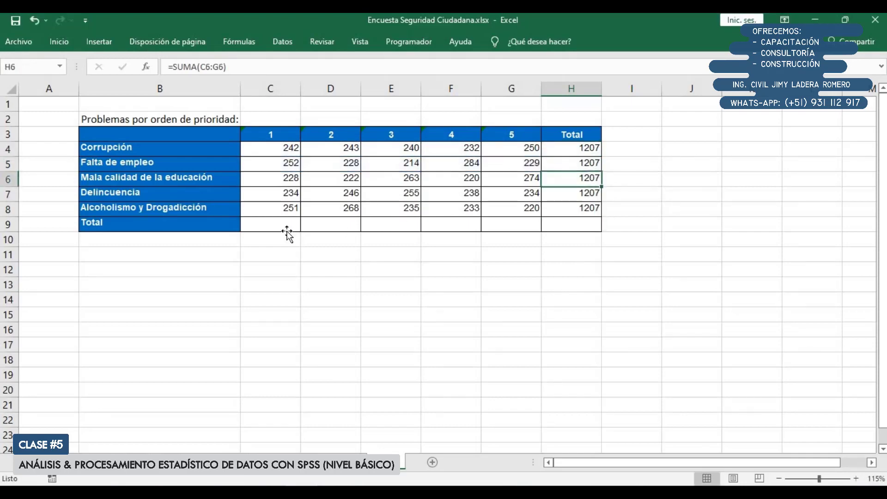
Total the priority 1 column in C9 with =SUMA(C4:C8) and fill the formula across to priority 5
{"action": "left_click", "coordinate": [287, 229]}
{"action": "type", "text": "="}
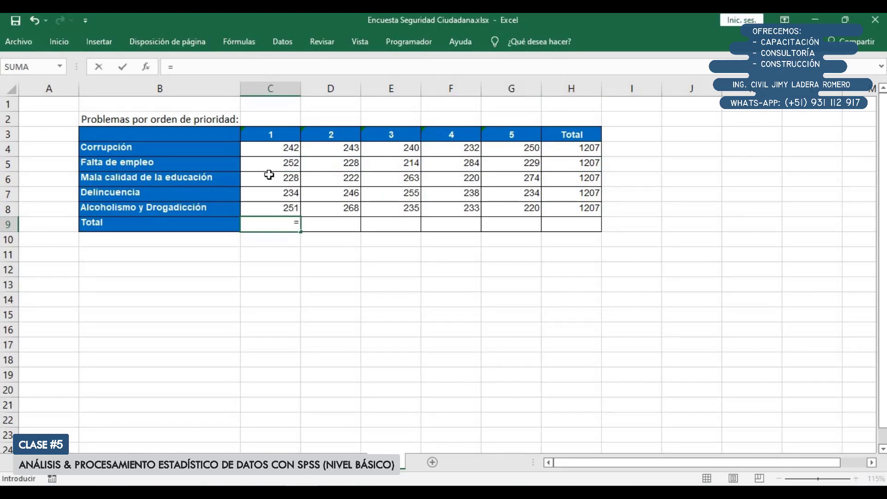
{"action": "type", "text": "sum"}
{"action": "key", "text": "Tab"}
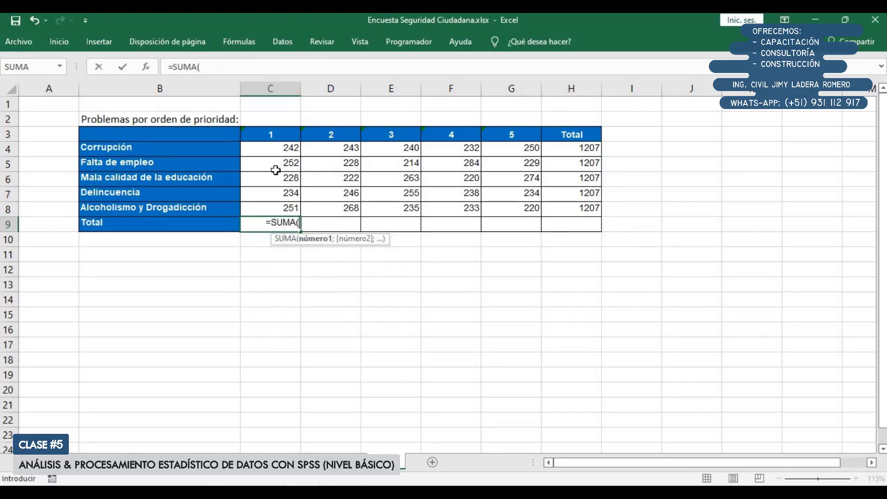
{"action": "left_click_drag", "start_coordinate": [268, 146], "coordinate": [270, 207]}
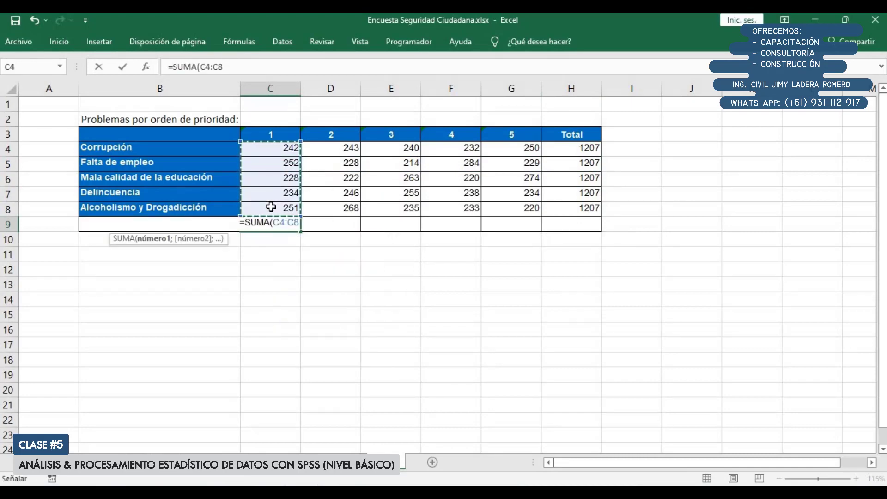
{"action": "key", "text": "Return"}
{"action": "left_click", "coordinate": [277, 225]}
{"action": "left_click_drag", "start_coordinate": [301, 232], "coordinate": [520, 228]}
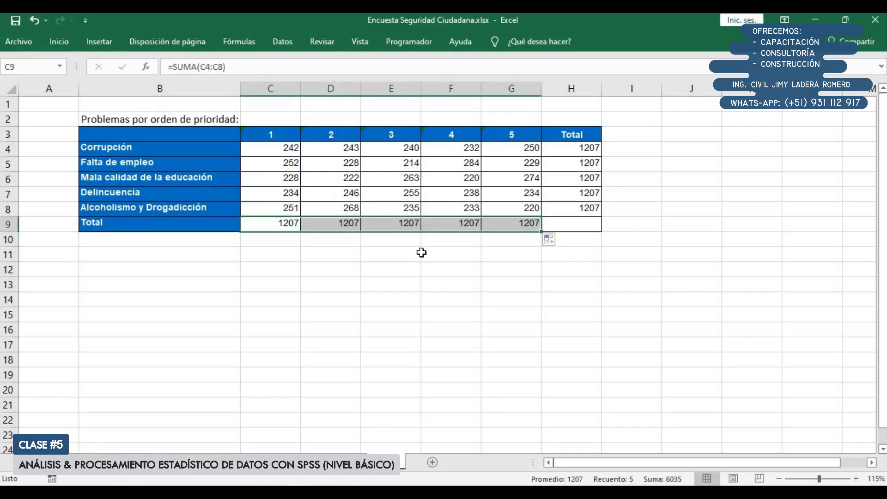
{"action": "left_click_drag", "start_coordinate": [428, 264], "coordinate": [425, 258]}
{"action": "left_click", "coordinate": [377, 249]}
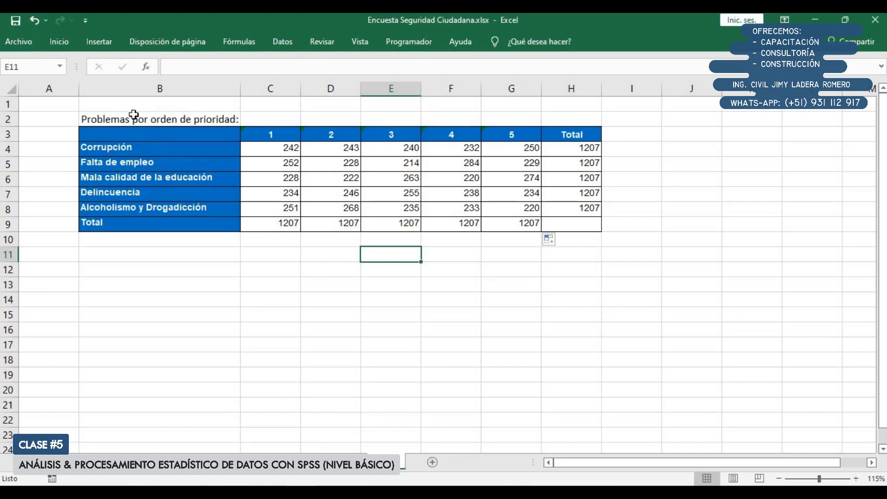
Copy the whole table B3:H9 and paste one copy at B12 and another at B21
{"action": "mouse_move", "coordinate": [122, 121]}
{"action": "left_mouse_down"}
{"action": "mouse_move", "coordinate": [134, 124]}
{"action": "mouse_move", "coordinate": [128, 134]}
{"action": "left_mouse_up"}
{"action": "left_click", "coordinate": [162, 135]}
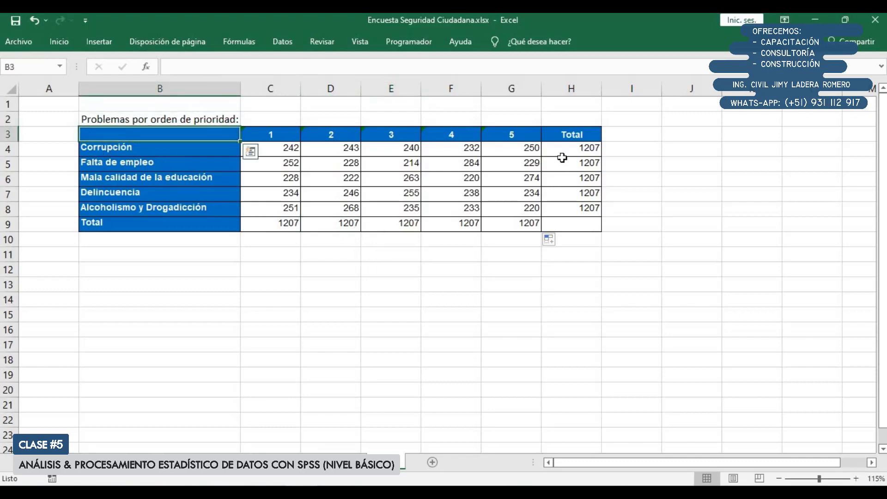
{"action": "left_click_drag", "start_coordinate": [562, 157], "coordinate": [579, 226]}
{"action": "key", "text": "ctrl+c"}
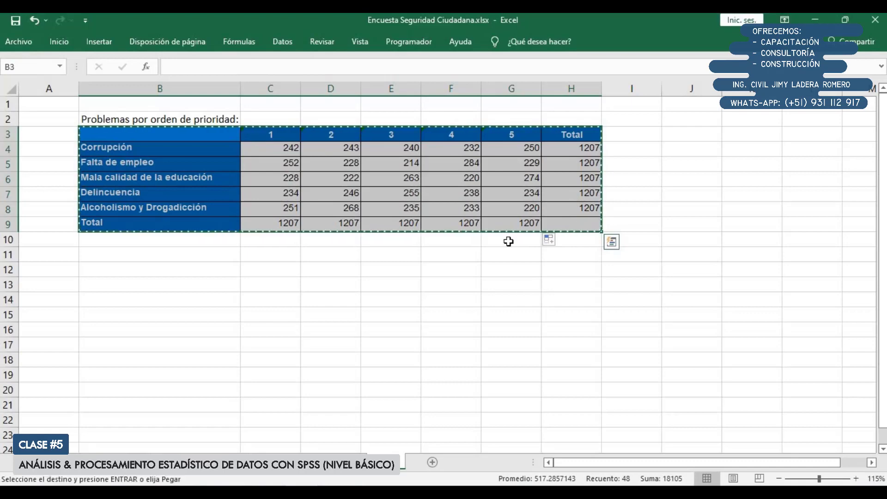
{"action": "left_click", "coordinate": [153, 271]}
{"action": "key", "text": "ctrl+v"}
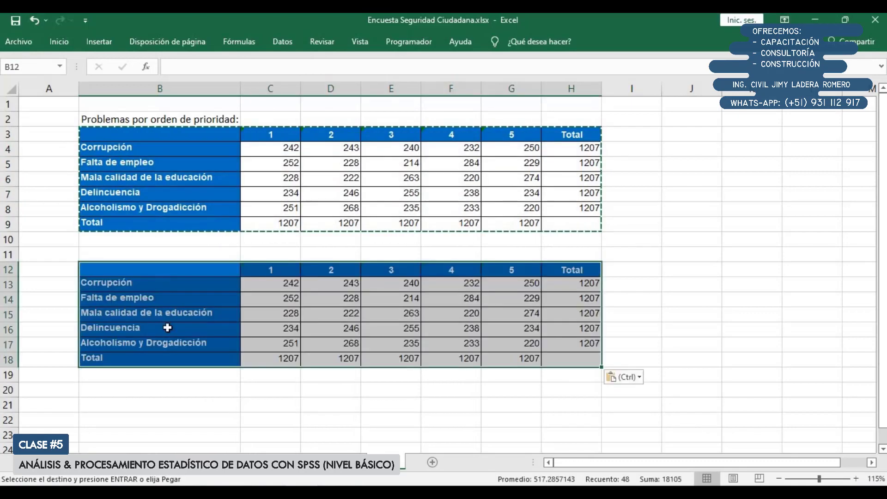
{"action": "left_click", "coordinate": [179, 403]}
{"action": "key", "text": "ctrl+v"}
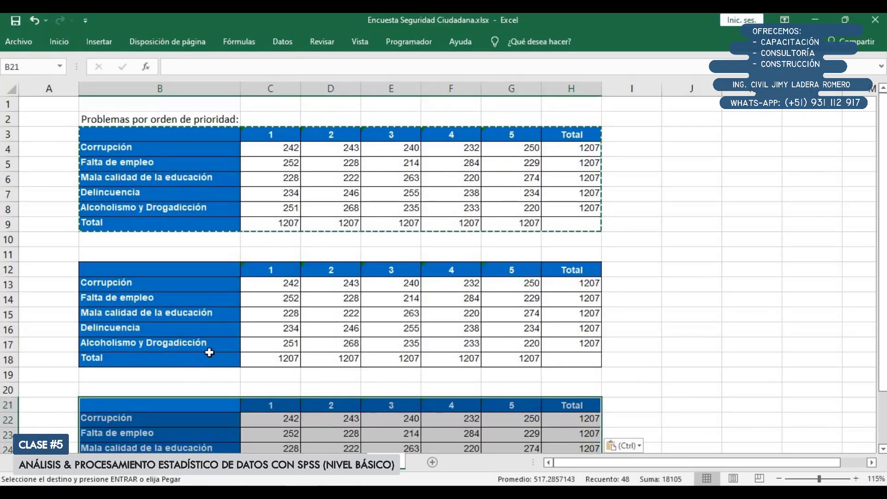
{"action": "key", "text": "ctrl"}
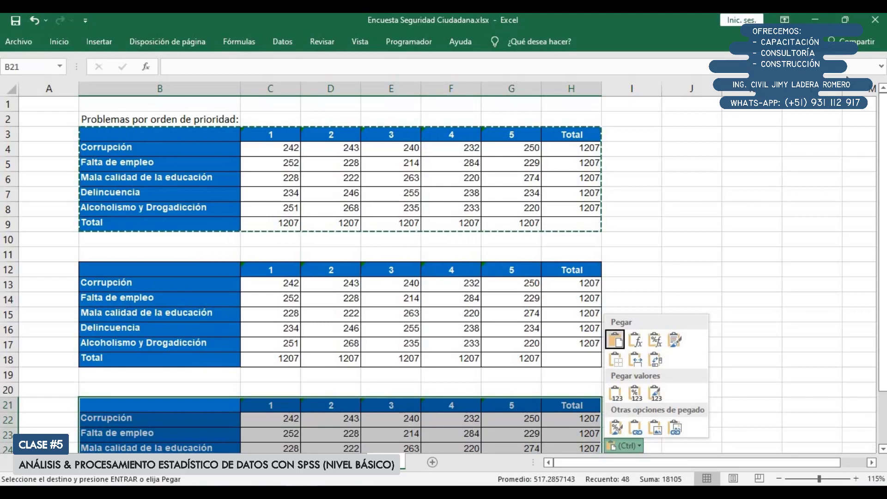
Set the ribbon to hide automatically so that all three tables fit in view
{"action": "left_click", "coordinate": [780, 20]}
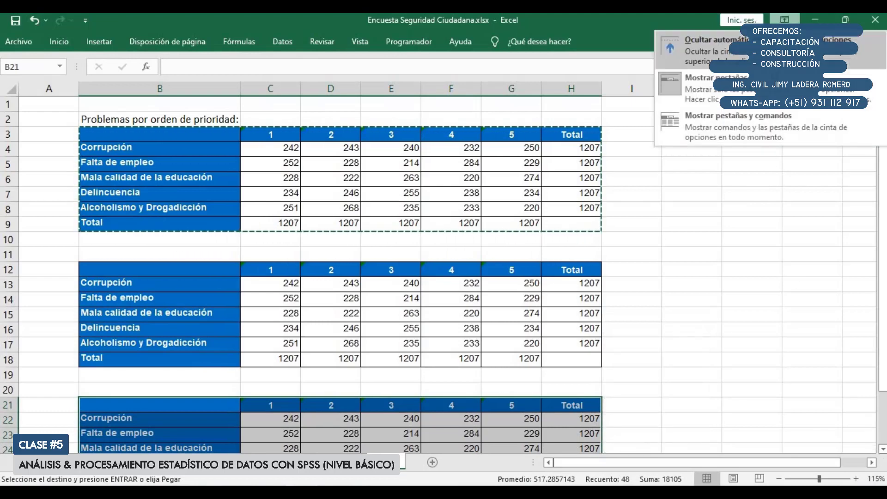
{"action": "left_click", "coordinate": [689, 58]}
{"action": "left_click", "coordinate": [621, 288]}
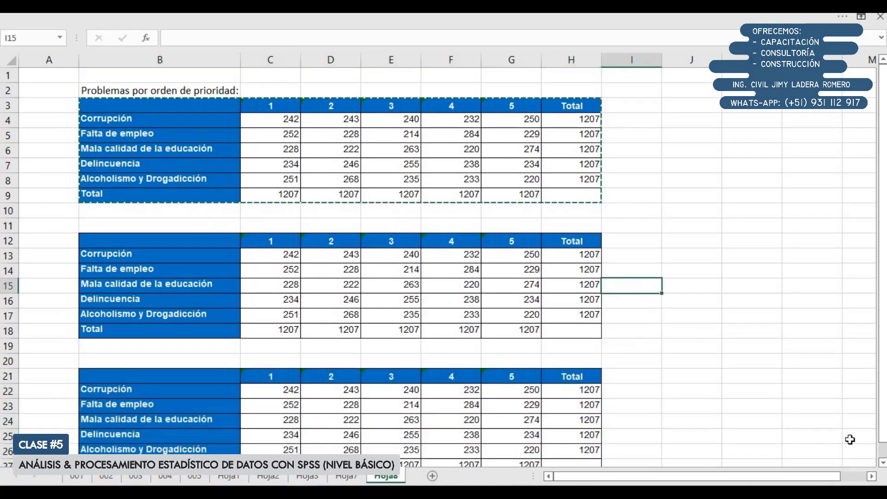
{"action": "left_click", "coordinate": [883, 462]}
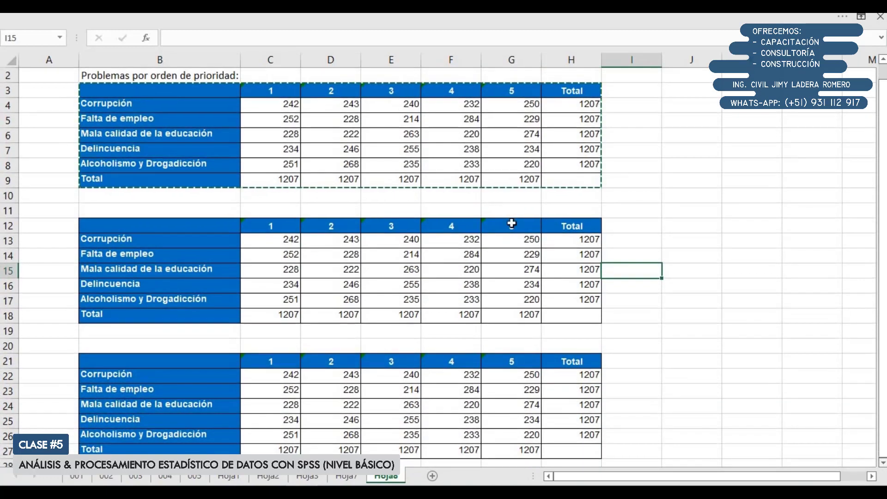
Clear the copied values from both duplicate tables, ranges C13:H18 and C22:H27, keeping their headers and row labels
{"action": "left_click", "coordinate": [409, 241]}
{"action": "key", "text": "Escape"}
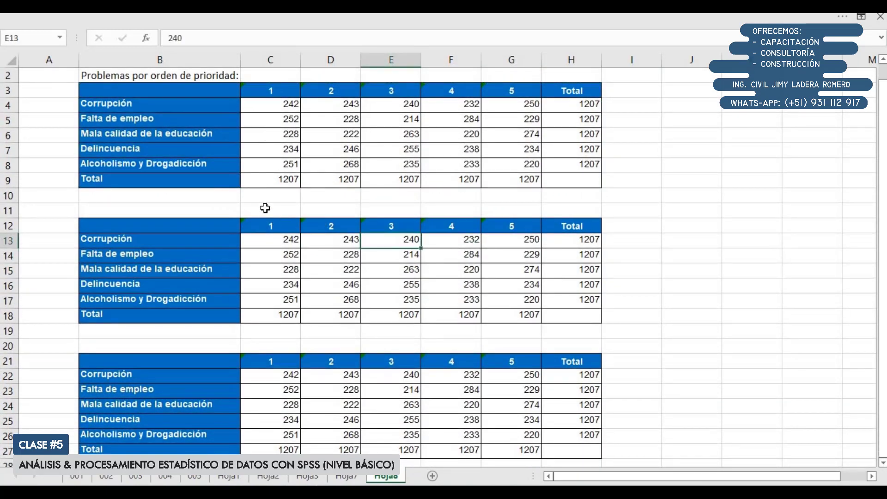
{"action": "left_click_drag", "start_coordinate": [271, 244], "coordinate": [571, 313]}
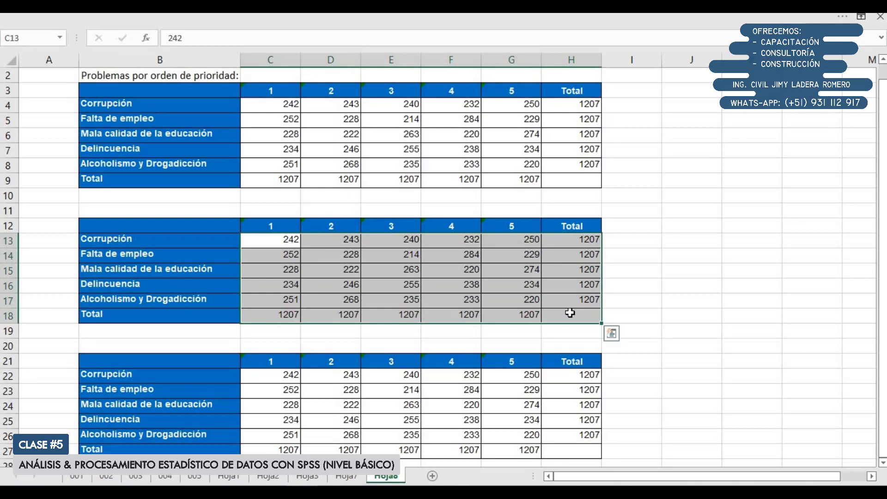
{"action": "key", "text": "Delete"}
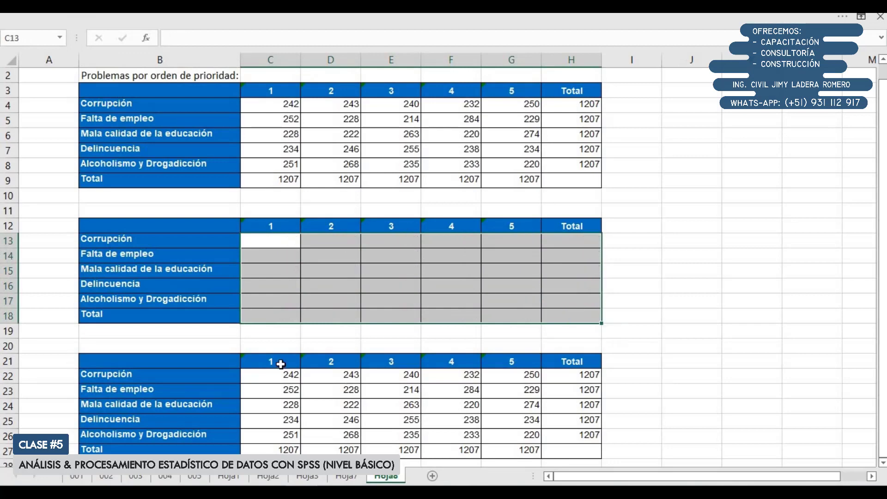
{"action": "left_click_drag", "start_coordinate": [285, 374], "coordinate": [596, 451]}
{"action": "key", "text": "Delete"}
{"action": "left_click", "coordinate": [288, 237]}
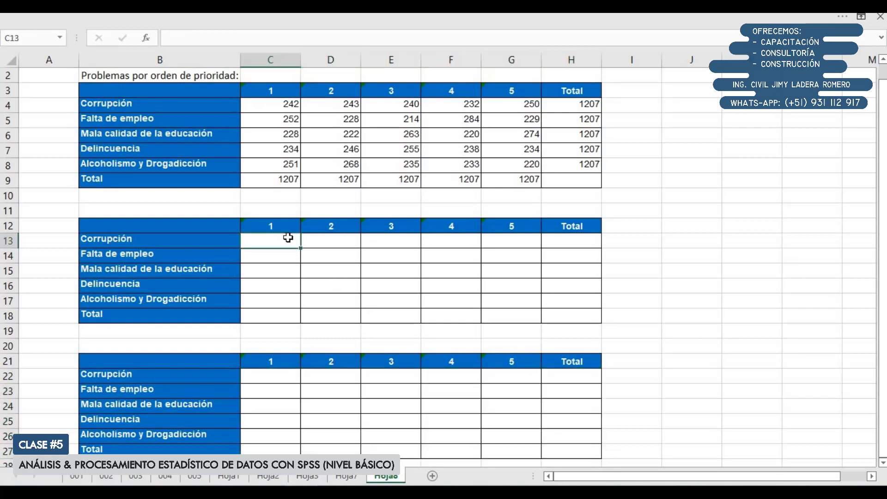
Title the second table "Por filas" in cell B11
{"action": "left_click", "coordinate": [199, 214]}
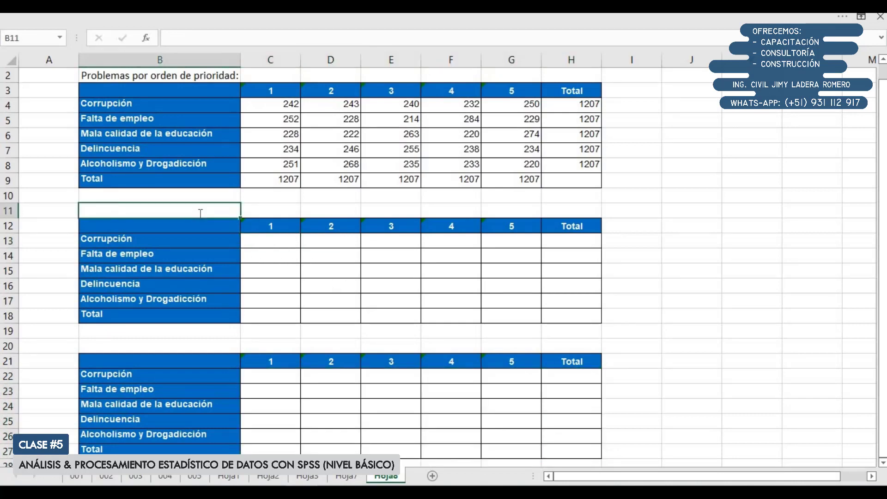
{"action": "type", "text": "Por filas"}
{"action": "key", "text": "Return"}
{"action": "key", "text": "Down"}
Enter the row proportion formula =C4/H4 in C13 for Corrupción at priority 1
{"action": "key", "text": "Right"}
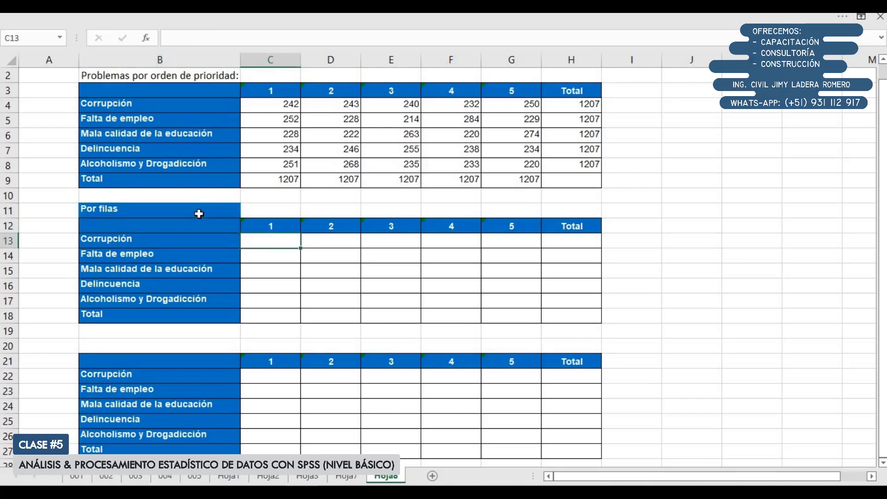
{"action": "type", "text": "="}
{"action": "left_click", "coordinate": [271, 101]}
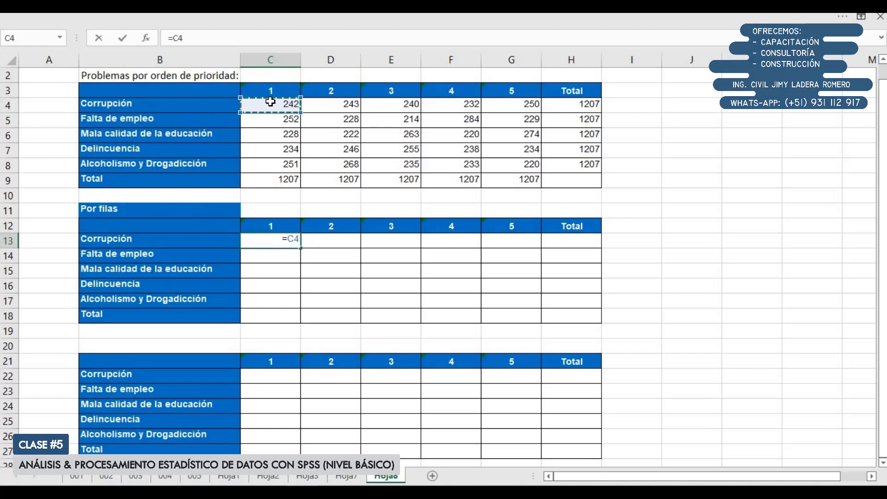
{"action": "type", "text": "/"}
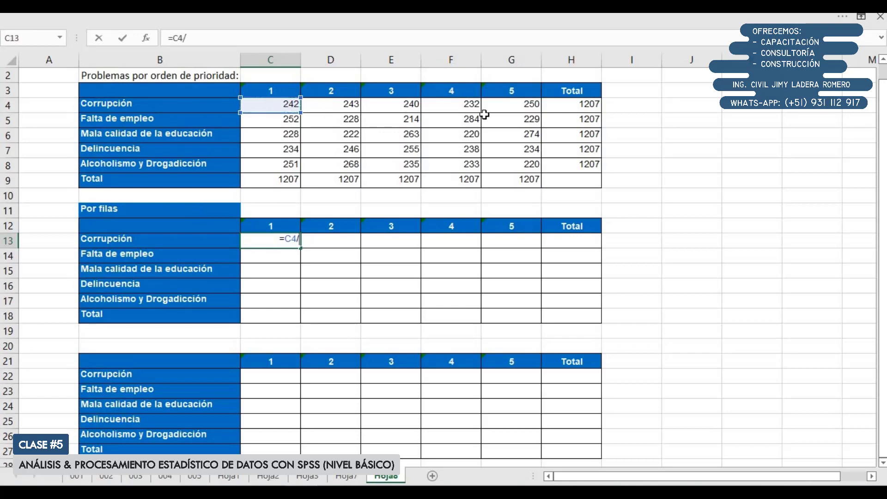
{"action": "left_click", "coordinate": [567, 106]}
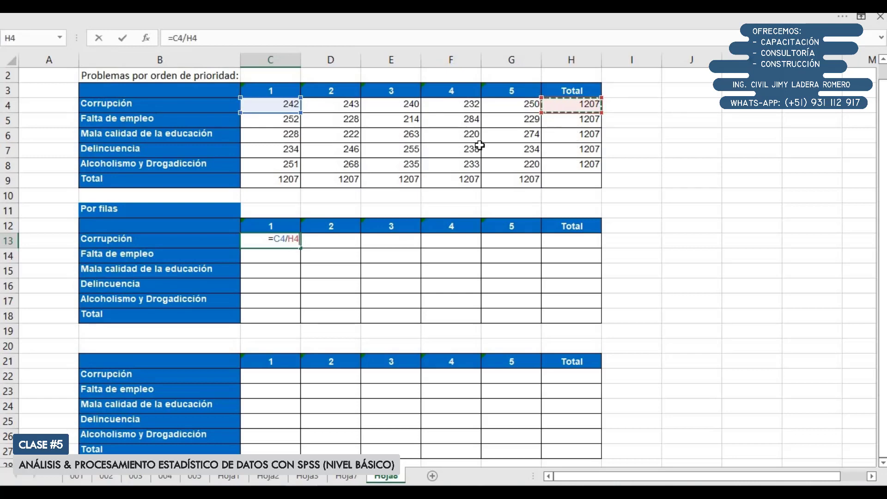
Anchor column H in the C13 formula so it reads =C4/$H4, and fill it down through C18
{"action": "key", "text": "F5"}
{"action": "key", "text": "Escape"}
{"action": "key", "text": "F4"}
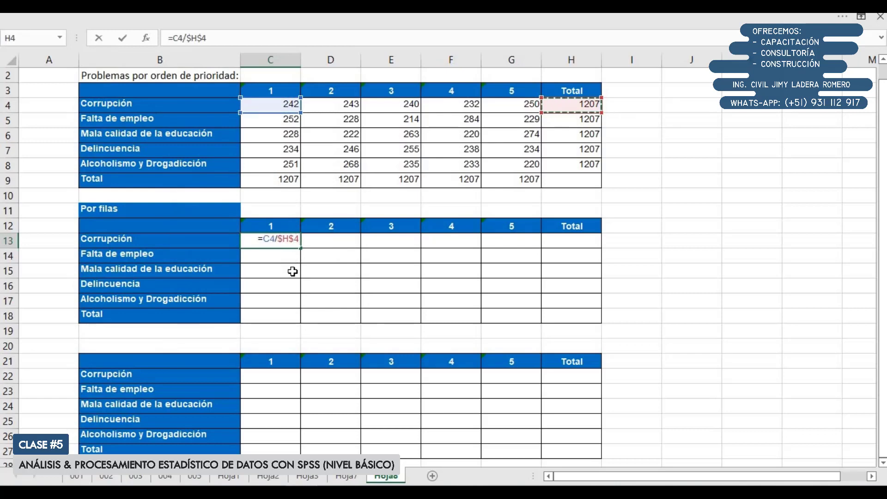
{"action": "key", "text": "F4"}
{"action": "key", "text": "Return"}
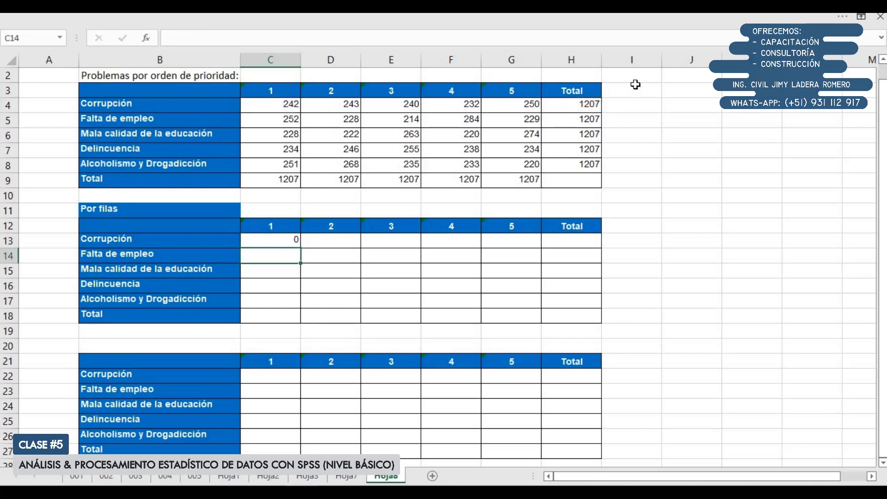
{"action": "double_click", "coordinate": [275, 239]}
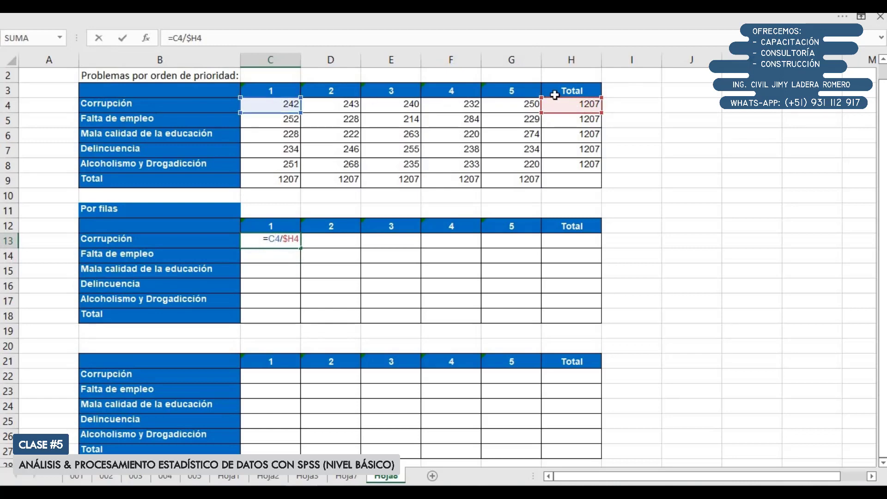
{"action": "key", "text": "Return"}
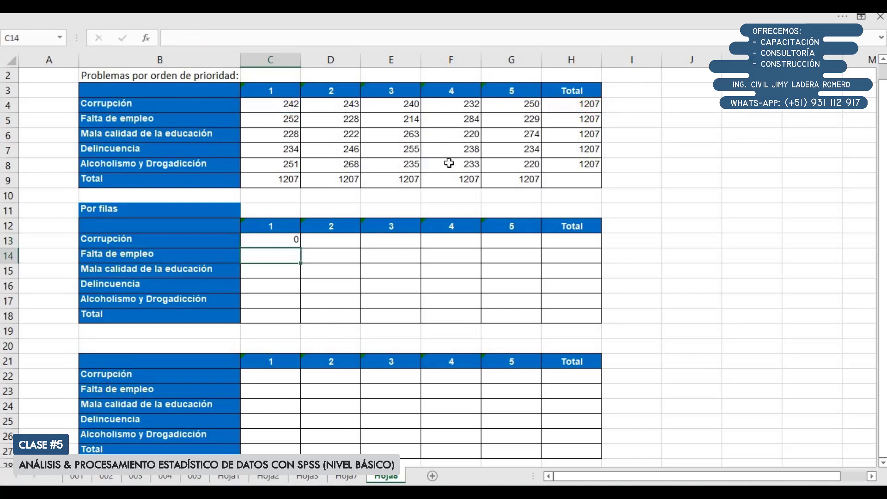
{"action": "left_click", "coordinate": [293, 240]}
{"action": "left_click_drag", "start_coordinate": [301, 248], "coordinate": [301, 326]}
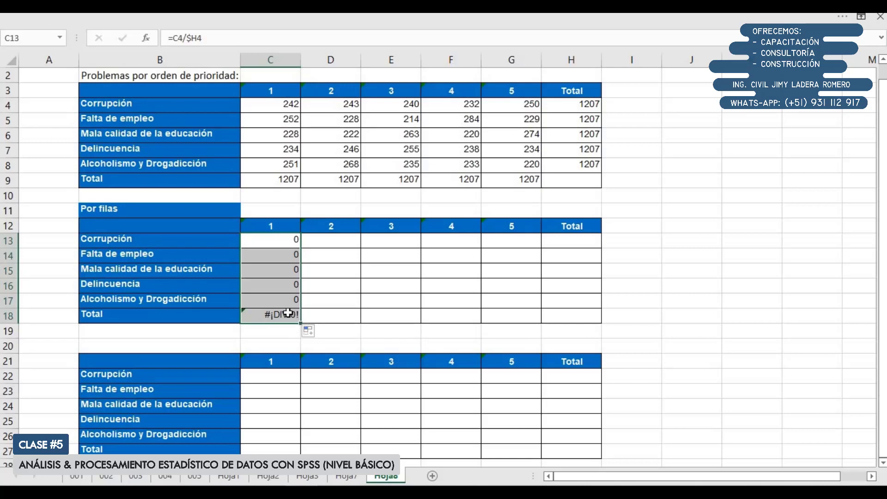
Clear everything, contents and formatting, from the Total row 18 and Total column H12:H17 of the "Por filas" table
{"action": "left_click_drag", "start_coordinate": [216, 315], "coordinate": [573, 311]}
{"action": "left_click", "coordinate": [573, 312]}
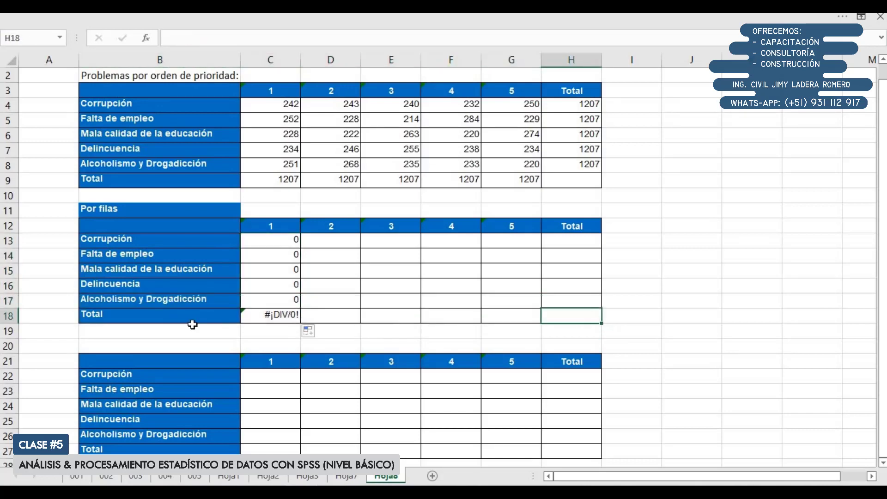
{"action": "left_click", "coordinate": [10, 318]}
{"action": "left_click_drag", "start_coordinate": [571, 227], "coordinate": [566, 304]}
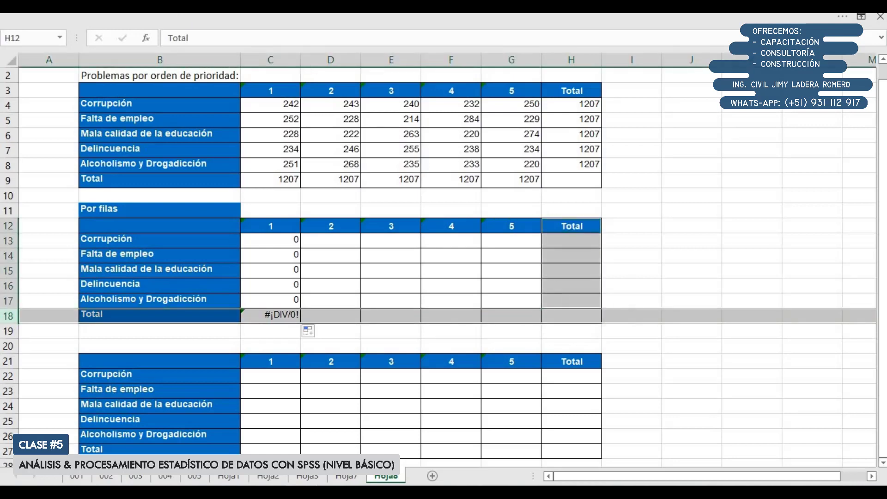
{"action": "left_click", "coordinate": [88, 22]}
{"action": "left_click", "coordinate": [770, 88]}
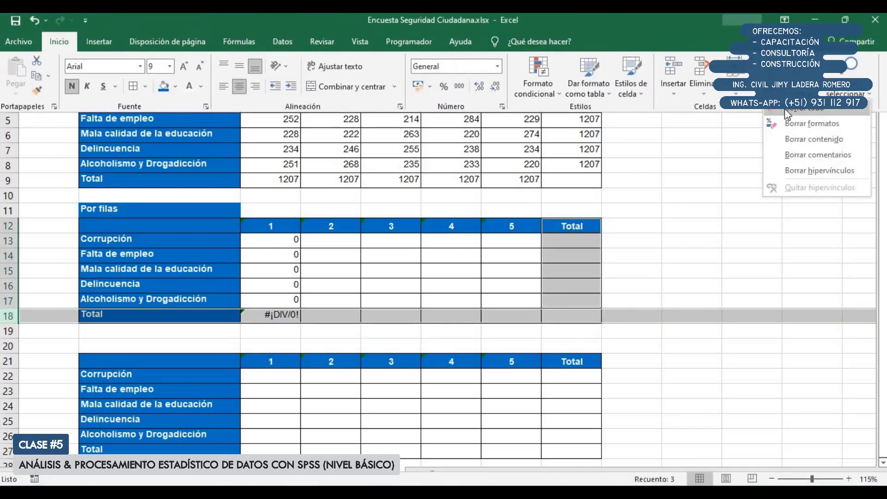
{"action": "left_click", "coordinate": [788, 113]}
{"action": "left_click", "coordinate": [642, 292]}
Clear contents and formatting from the third table's Total column, starting at H21, and its Total row 27
{"action": "scroll", "coordinate": [541, 297], "scroll_direction": "down", "scroll_amount": 2}
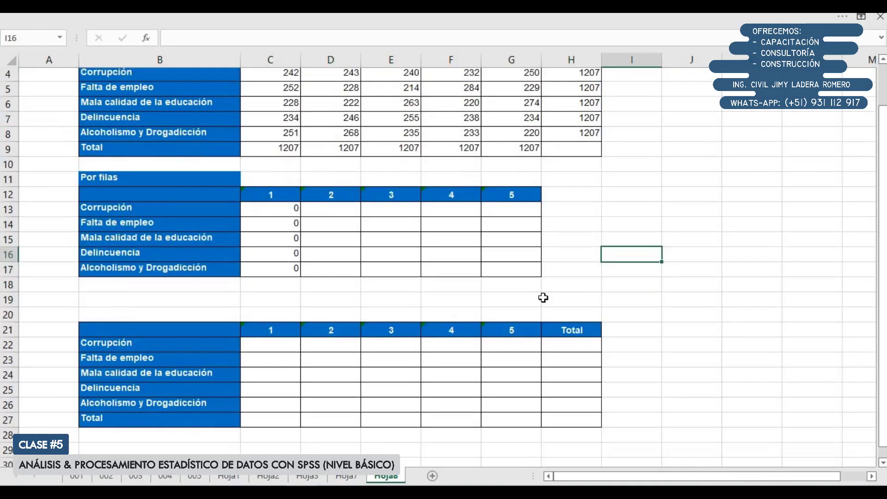
{"action": "left_click_drag", "start_coordinate": [572, 271], "coordinate": [576, 376]}
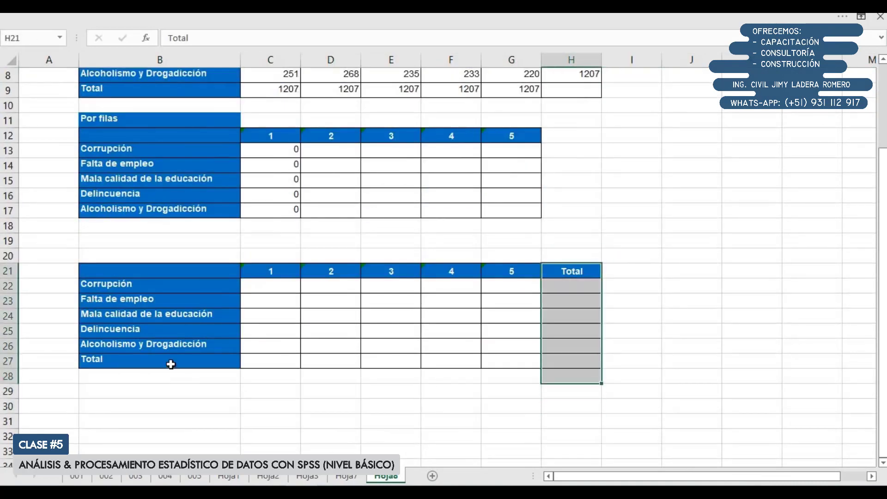
{"action": "left_click_drag", "start_coordinate": [230, 359], "coordinate": [563, 357]}
{"action": "scroll", "coordinate": [565, 330], "scroll_direction": "up", "scroll_amount": 3}
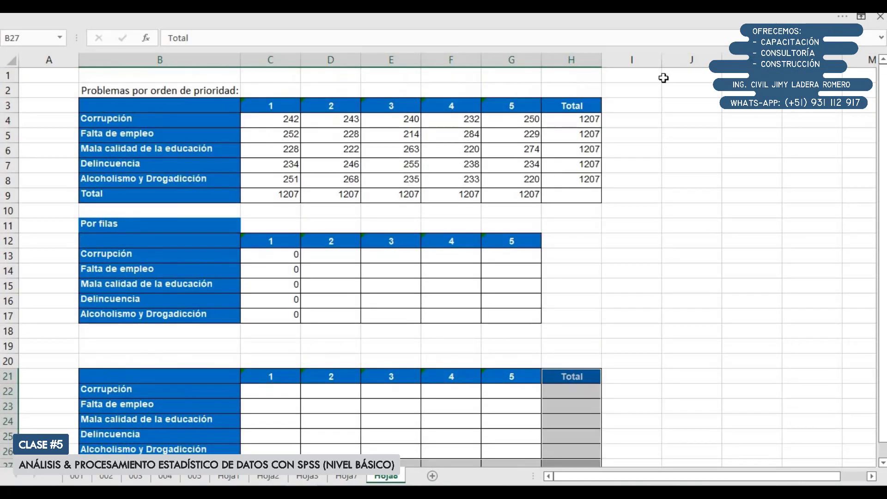
{"action": "left_click", "coordinate": [712, 22]}
{"action": "left_click", "coordinate": [771, 94]}
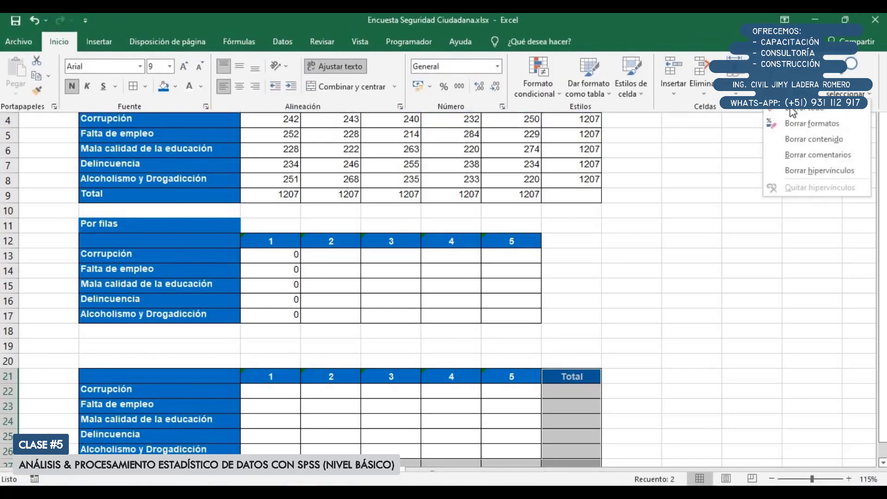
{"action": "left_click", "coordinate": [791, 109]}
Delete the empty row 19 between the second and third tables
{"action": "scroll", "coordinate": [697, 189], "scroll_direction": "down", "scroll_amount": 3}
{"action": "scroll", "coordinate": [91, 285], "scroll_direction": "up", "scroll_amount": 3}
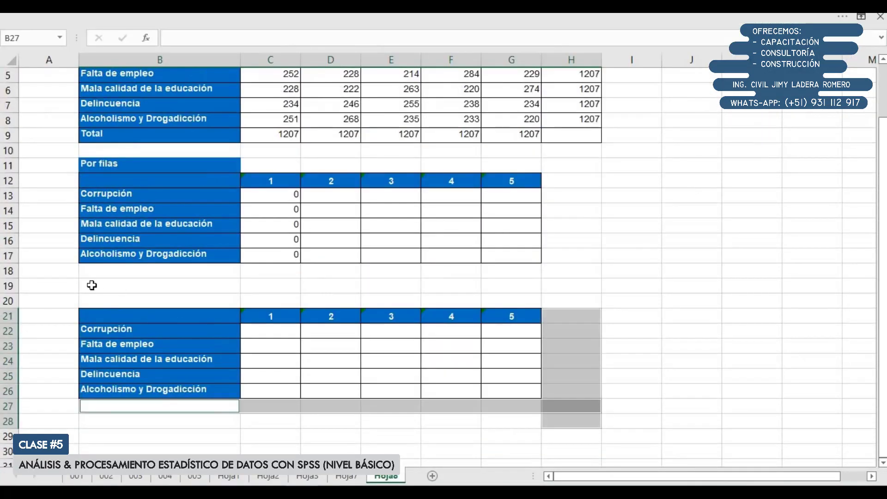
{"action": "right_click", "coordinate": [6, 287]}
{"action": "left_click", "coordinate": [58, 394]}
{"action": "scroll", "coordinate": [398, 264], "scroll_direction": "up", "scroll_amount": 2}
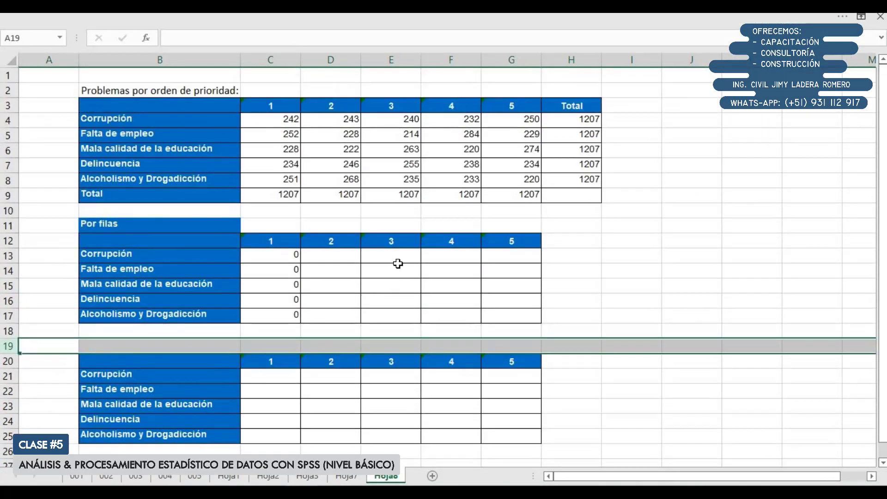
{"action": "left_click", "coordinate": [414, 208]}
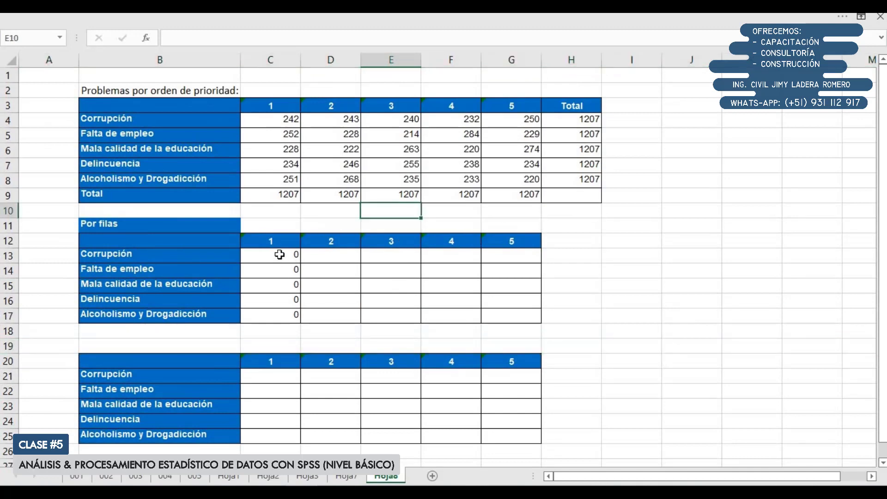
Check the C13 formula =C4/$H4 and fill it across the "Por filas" table through G17
{"action": "double_click", "coordinate": [280, 255]}
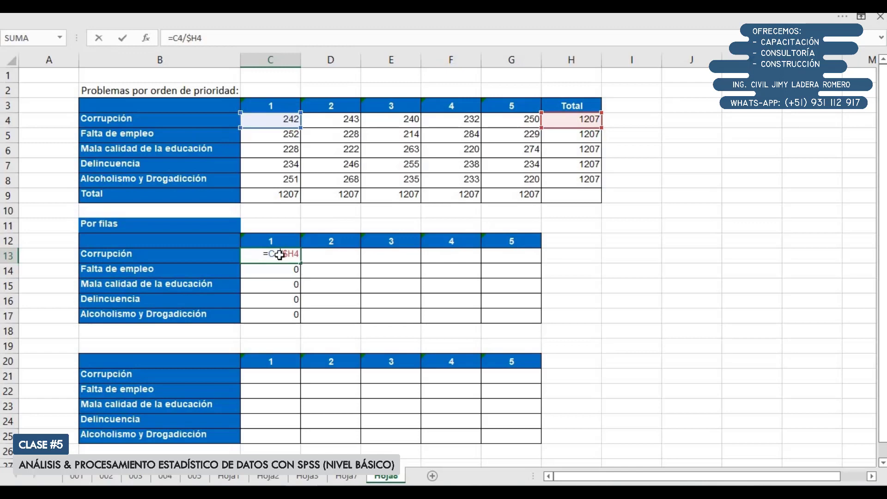
{"action": "key", "text": "Return"}
{"action": "scroll", "coordinate": [277, 279], "scroll_direction": "up", "scroll_amount": 1}
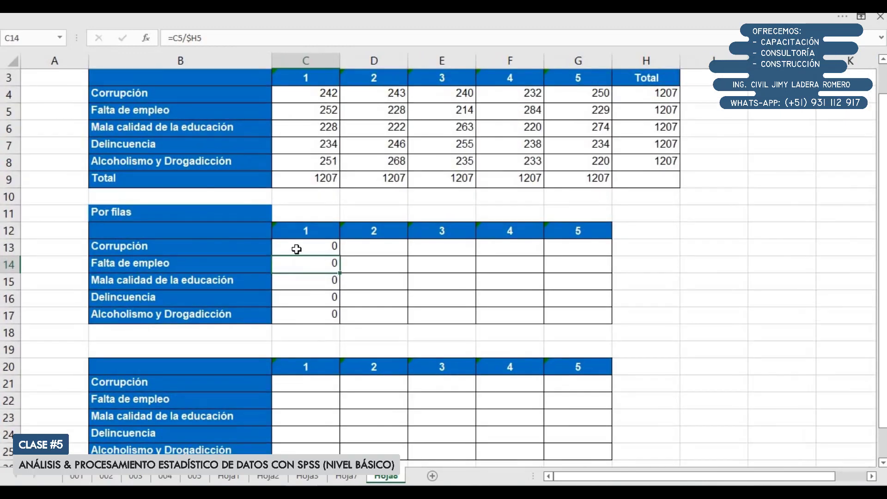
{"action": "double_click", "coordinate": [297, 250]}
{"action": "scroll", "coordinate": [328, 137], "scroll_direction": "up", "scroll_amount": 1}
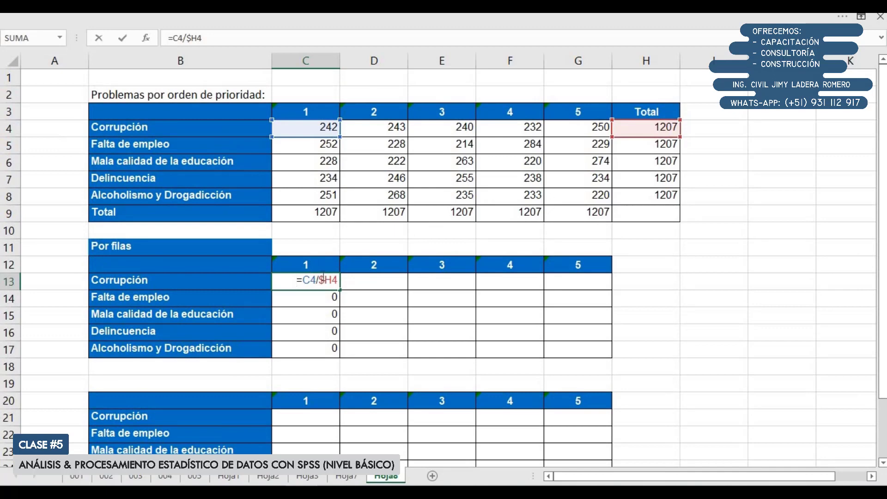
{"action": "key", "text": "Return"}
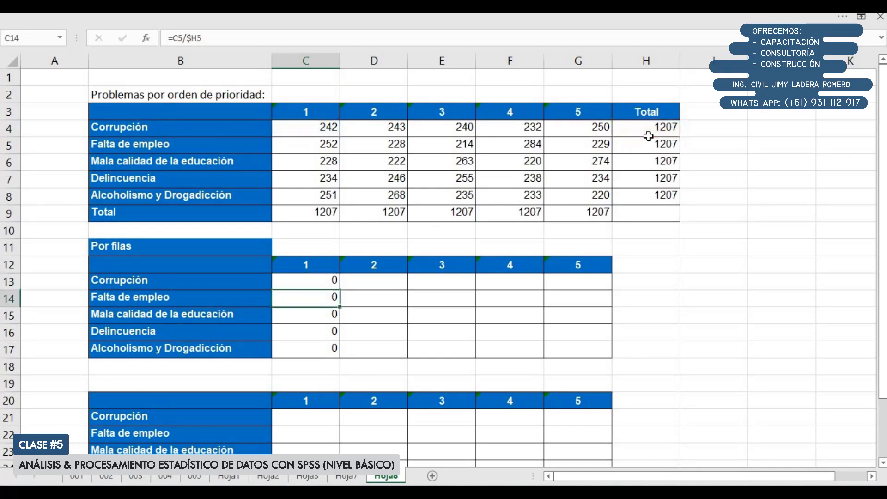
{"action": "key", "text": "Up"}
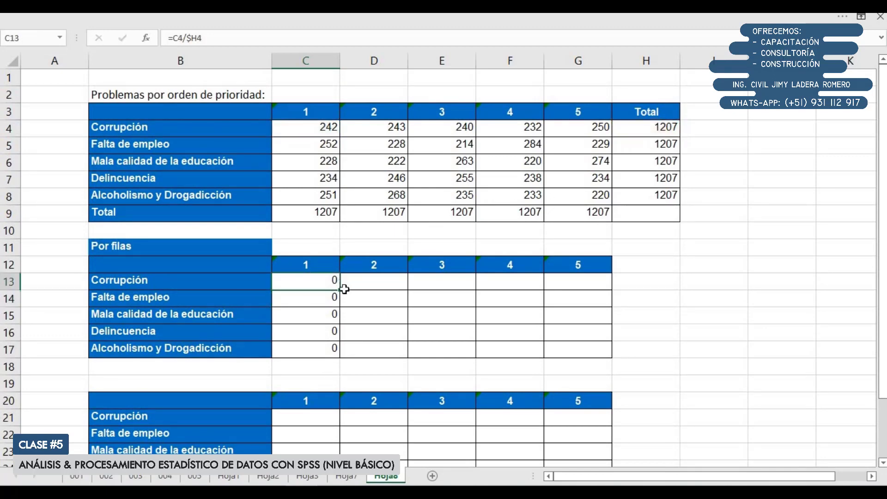
{"action": "left_click_drag", "start_coordinate": [343, 291], "coordinate": [592, 321]}
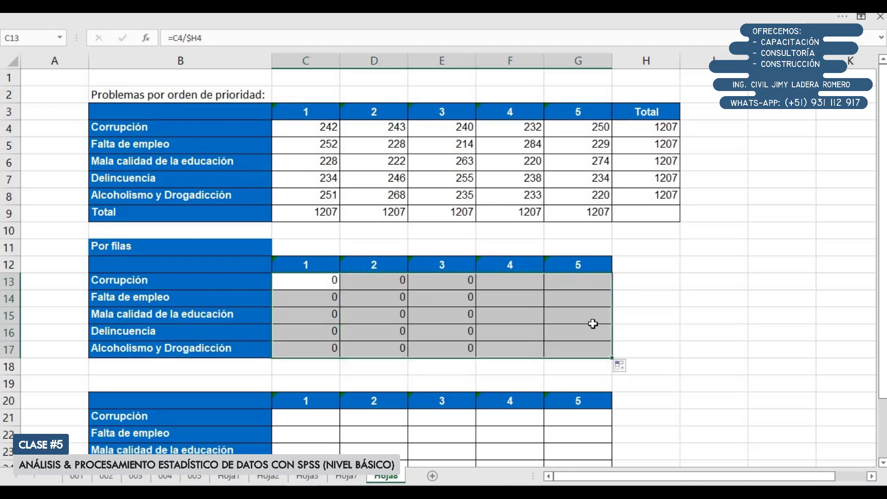
Format the row proportions in C13:G17 as percentages with one decimal place
{"action": "left_click", "coordinate": [137, 19]}
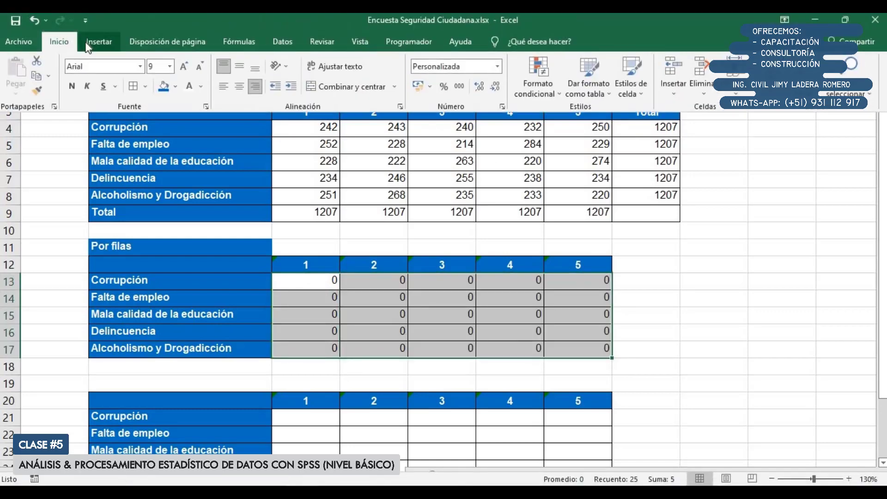
{"action": "left_click", "coordinate": [444, 88]}
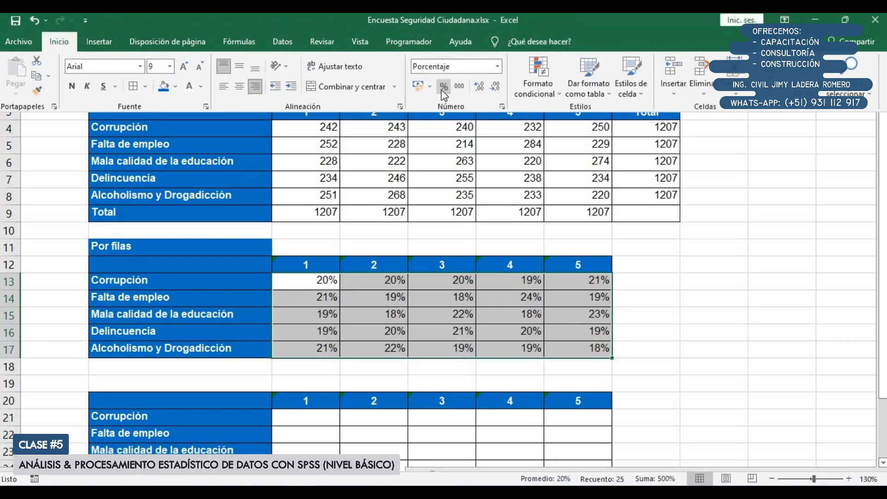
{"action": "left_click", "coordinate": [479, 87]}
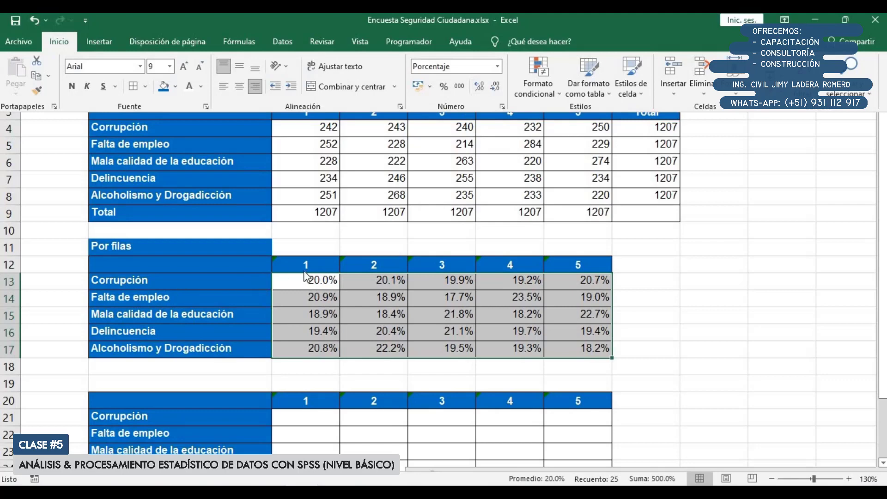
Inspect the copied formulas in D13, E13, F13, C14 and D14 to check which count and row total each references
{"action": "double_click", "coordinate": [369, 284]}
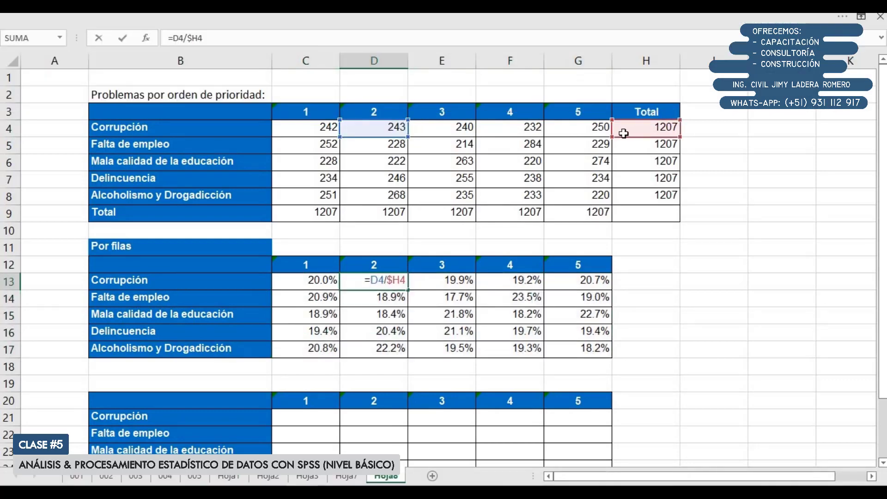
{"action": "left_click", "coordinate": [459, 278]}
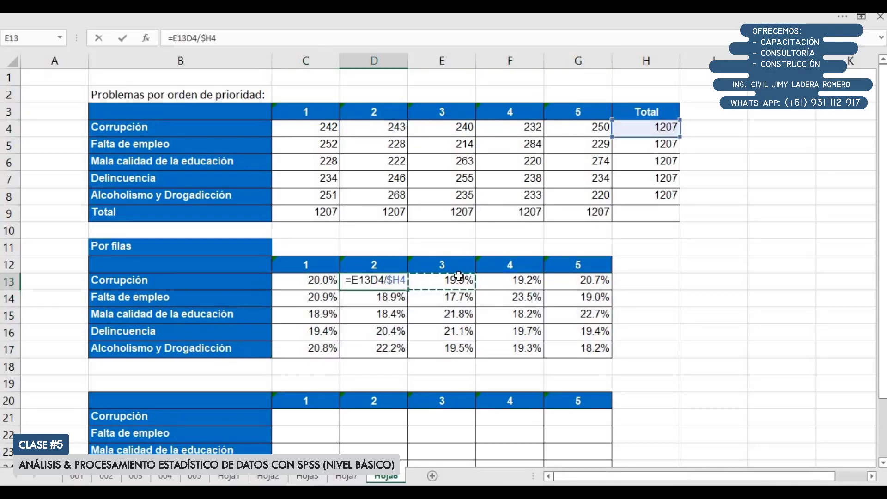
{"action": "key", "text": "Escape"}
{"action": "double_click", "coordinate": [459, 279]}
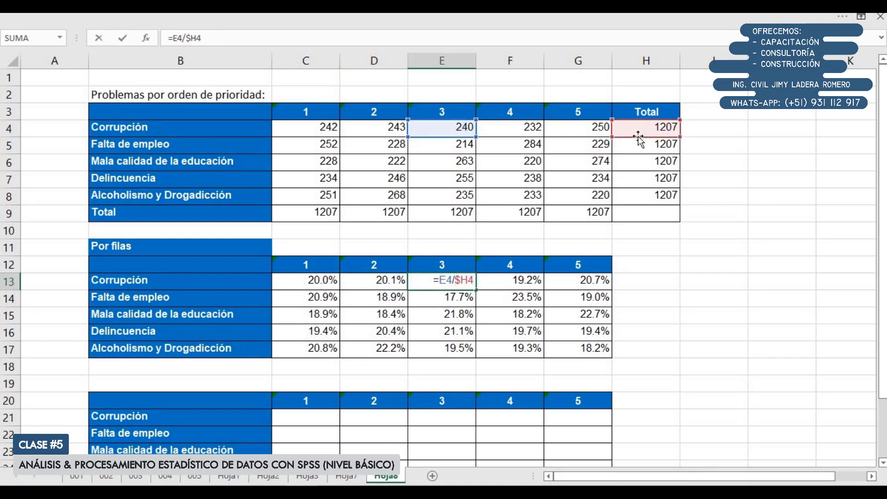
{"action": "key", "text": "Escape"}
{"action": "double_click", "coordinate": [516, 277]}
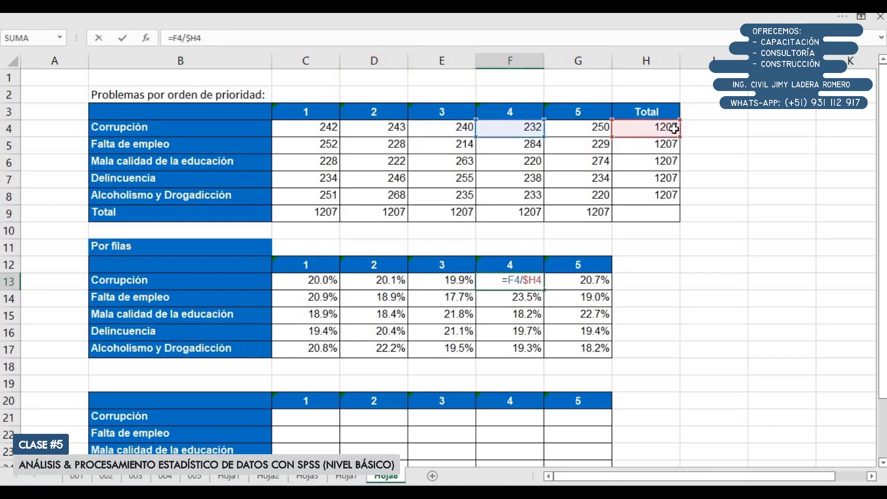
{"action": "key", "text": "Escape"}
{"action": "double_click", "coordinate": [311, 296]}
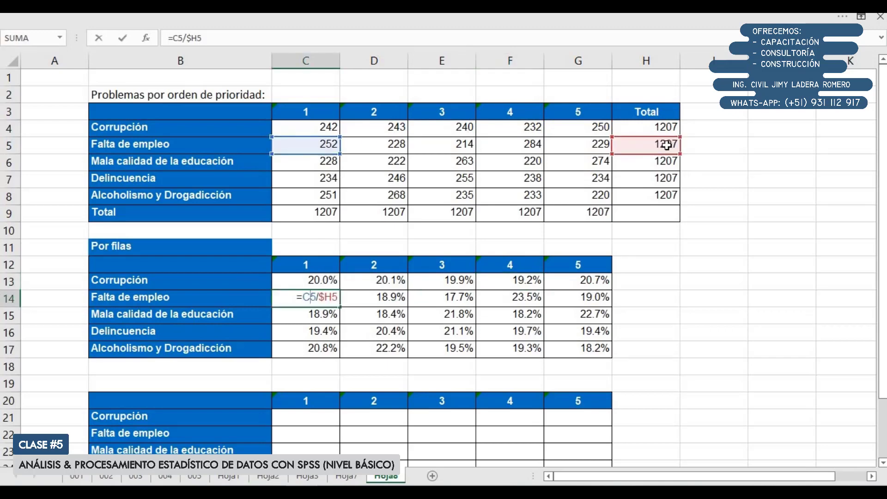
{"action": "key", "text": "Escape"}
{"action": "double_click", "coordinate": [388, 297]}
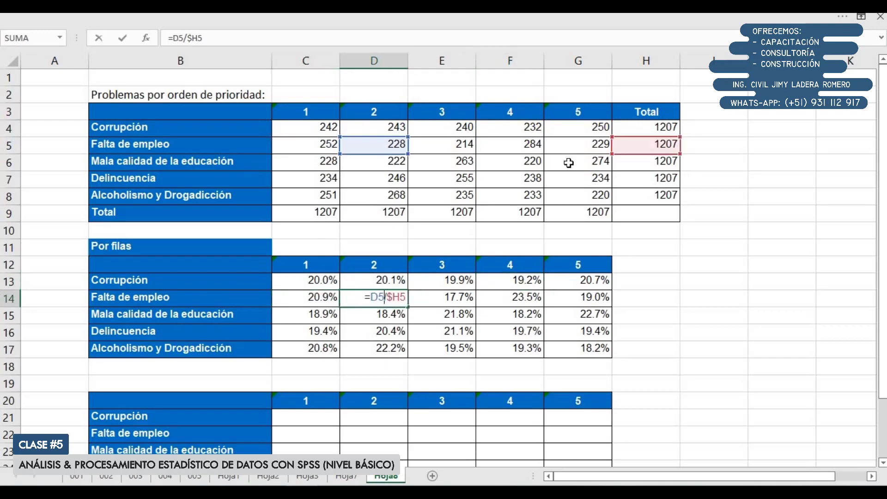
{"action": "key", "text": "Escape"}
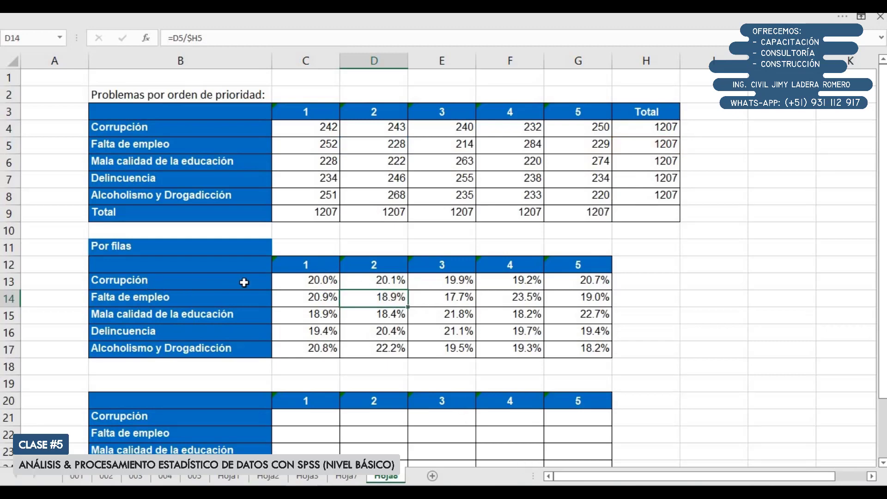
Examine the row percentages for Corrupción and Falta de empleo across priorities 1 to 5
{"action": "left_click_drag", "start_coordinate": [243, 281], "coordinate": [584, 276]}
{"action": "left_click", "coordinate": [674, 281]}
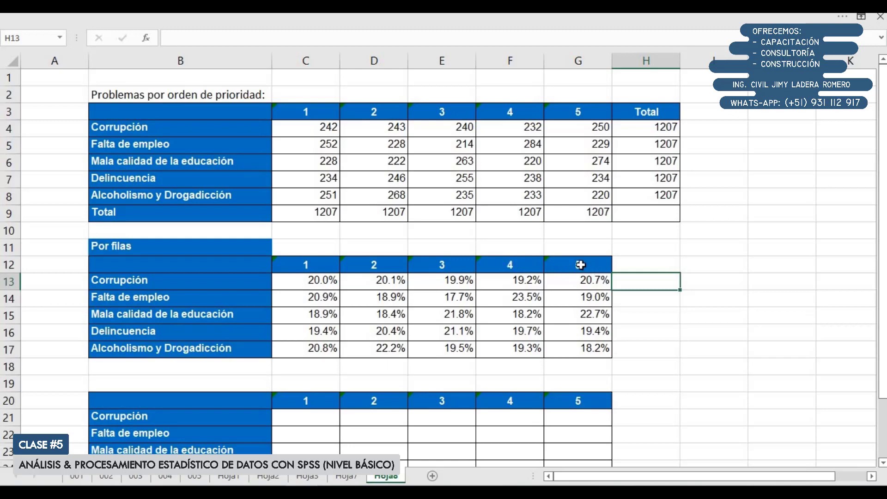
{"action": "left_click", "coordinate": [9, 299]}
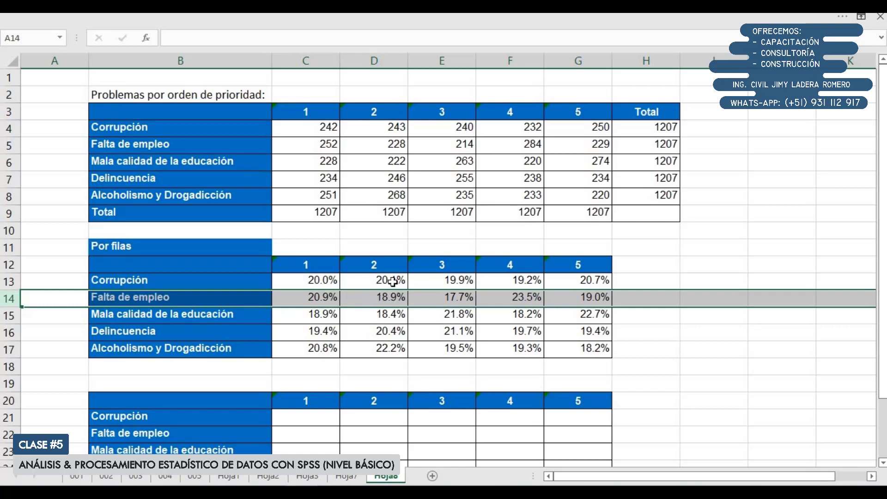
{"action": "left_click", "coordinate": [449, 301]}
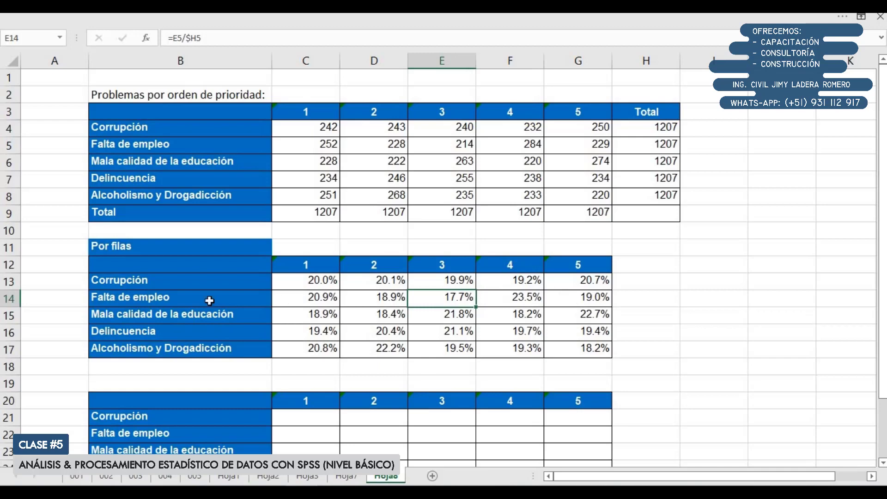
{"action": "left_click_drag", "start_coordinate": [306, 303], "coordinate": [601, 305]}
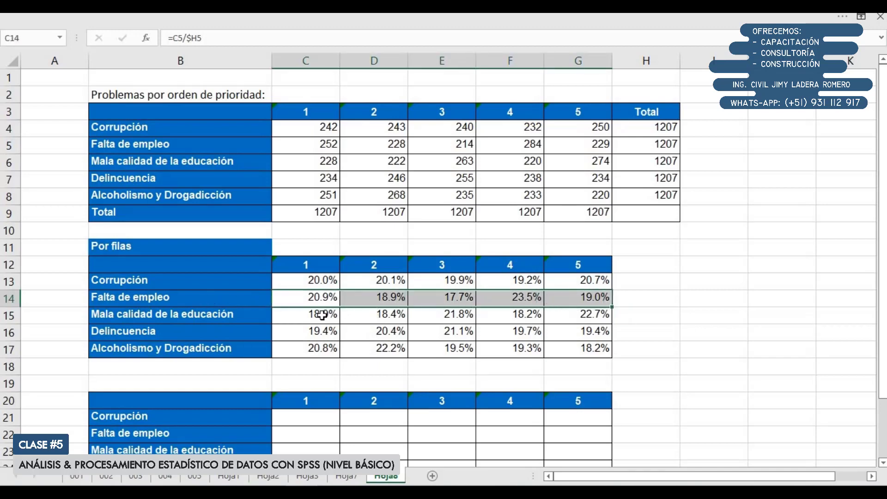
Examine the row percentages for Mala calidad de la educación across priorities 1 to 5
{"action": "left_click_drag", "start_coordinate": [322, 315], "coordinate": [582, 319]}
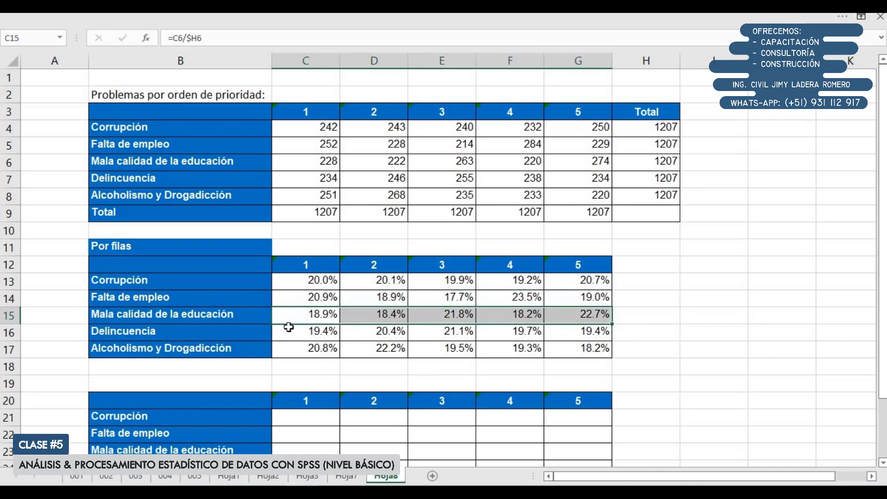
Enter the formula =C4/C$9 in C21 to divide Corrupción's priority 1 count by its column total
{"action": "scroll", "coordinate": [311, 374], "scroll_direction": "down", "scroll_amount": 1}
{"action": "left_click", "coordinate": [305, 367]}
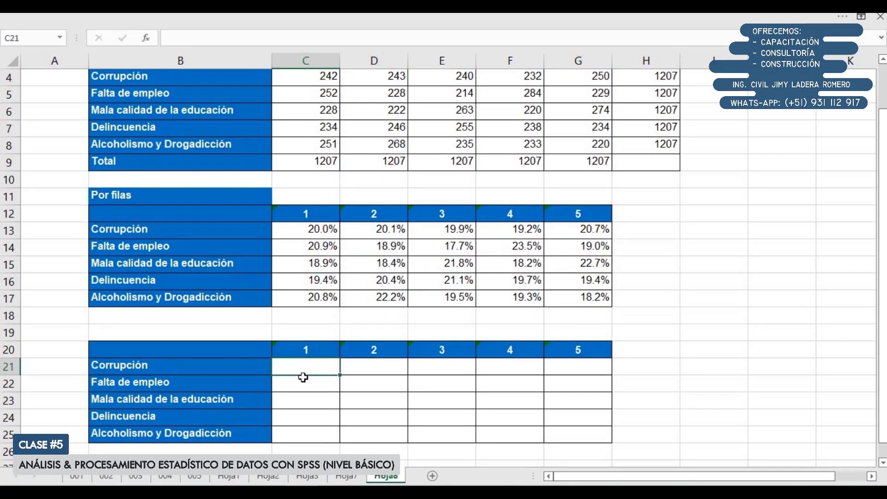
{"action": "type", "text": "="}
{"action": "scroll", "coordinate": [432, 330], "scroll_direction": "up", "scroll_amount": 1}
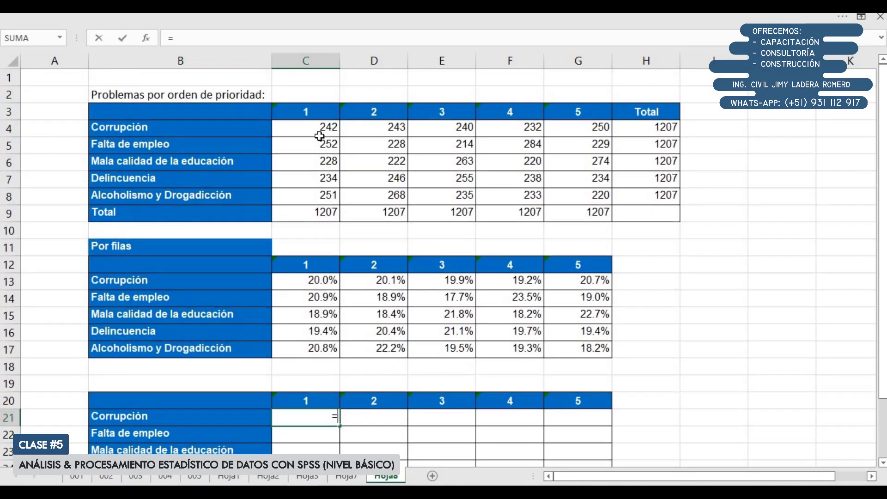
{"action": "left_click", "coordinate": [333, 128]}
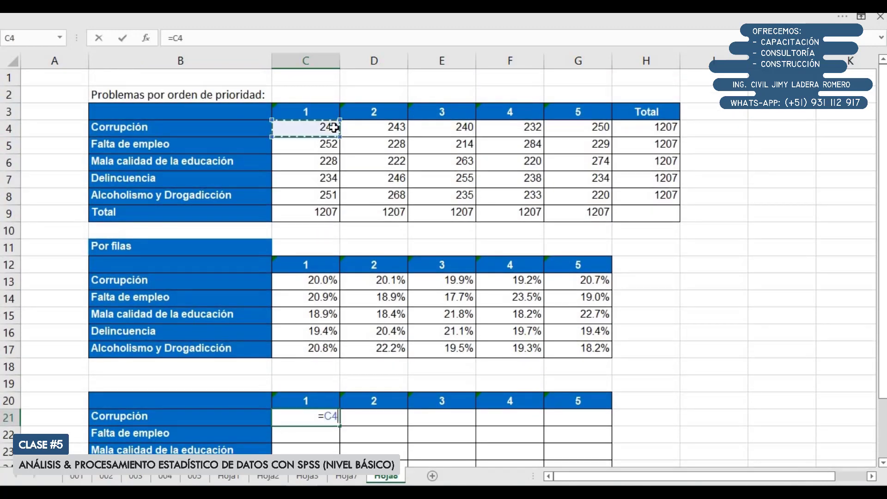
{"action": "type", "text": "/"}
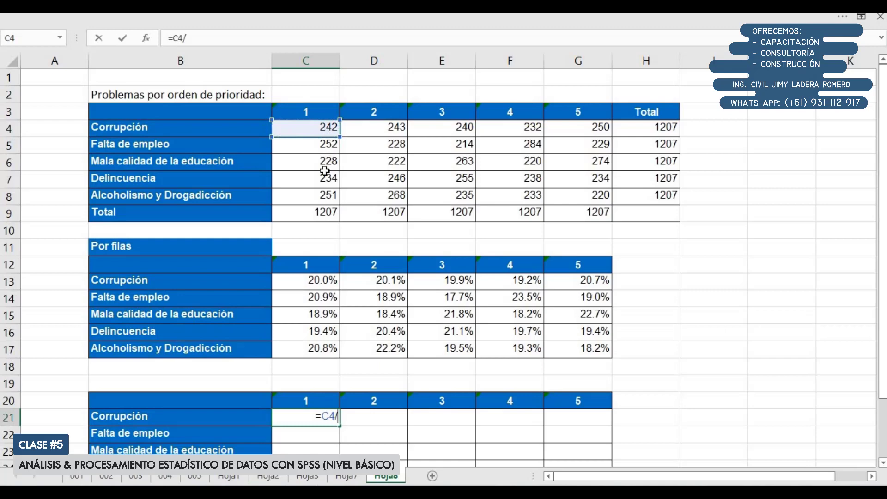
{"action": "left_click", "coordinate": [318, 212]}
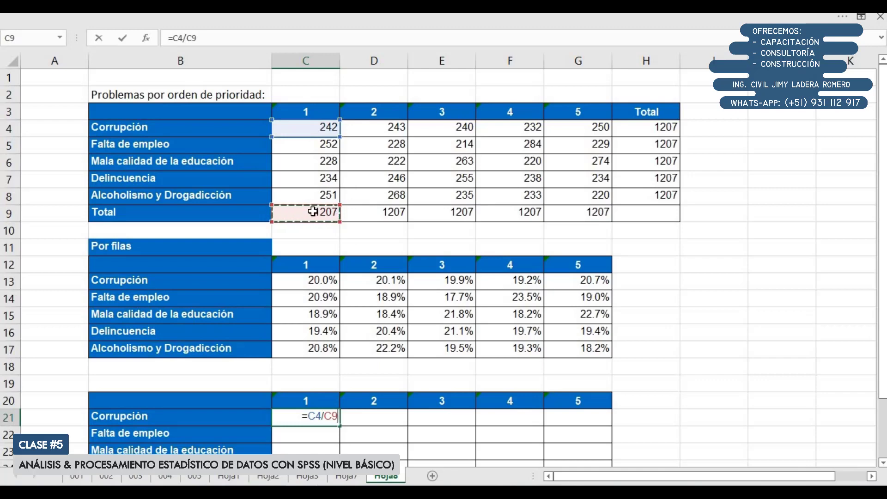
{"action": "key", "text": "F4"}
{"action": "key", "text": "F4"}
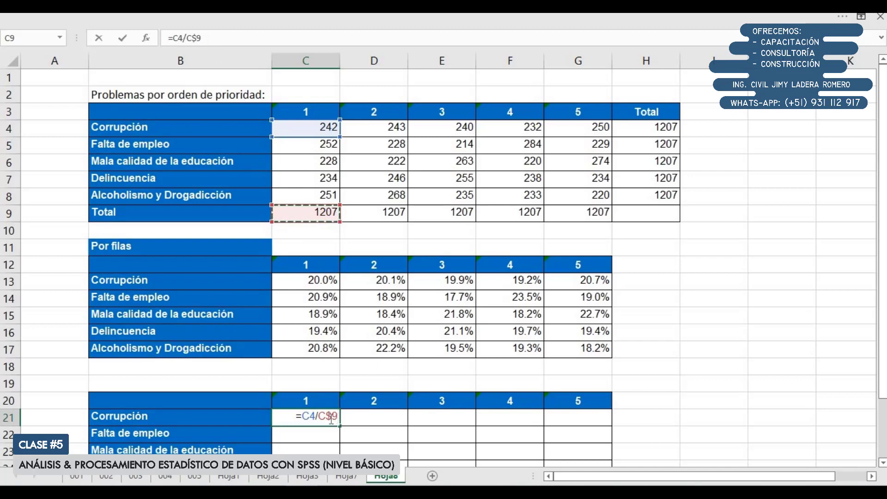
{"action": "key", "text": "Return"}
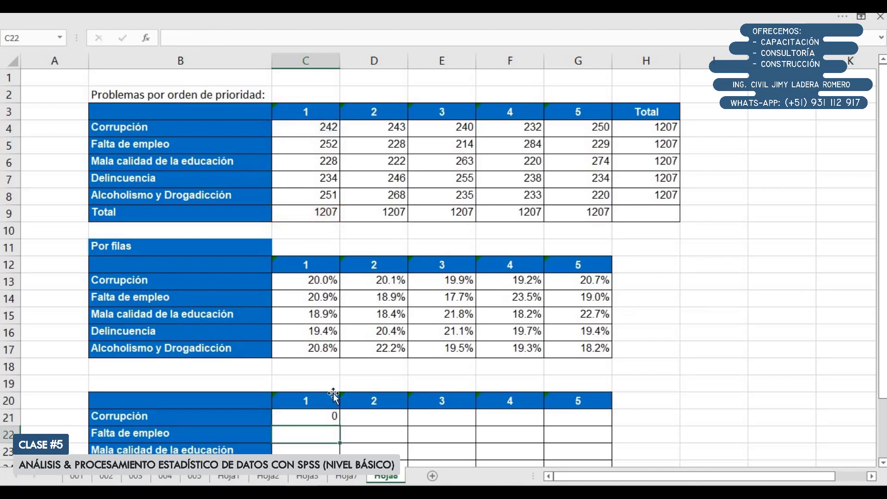
Fill the C21 formula across the lower table through G25 and format the range as percentages with one decimal place
{"action": "scroll", "coordinate": [334, 395], "scroll_direction": "down", "scroll_amount": 1}
{"action": "left_click", "coordinate": [336, 368]}
{"action": "left_click_drag", "start_coordinate": [336, 396], "coordinate": [590, 427]}
{"action": "left_click", "coordinate": [123, 19]}
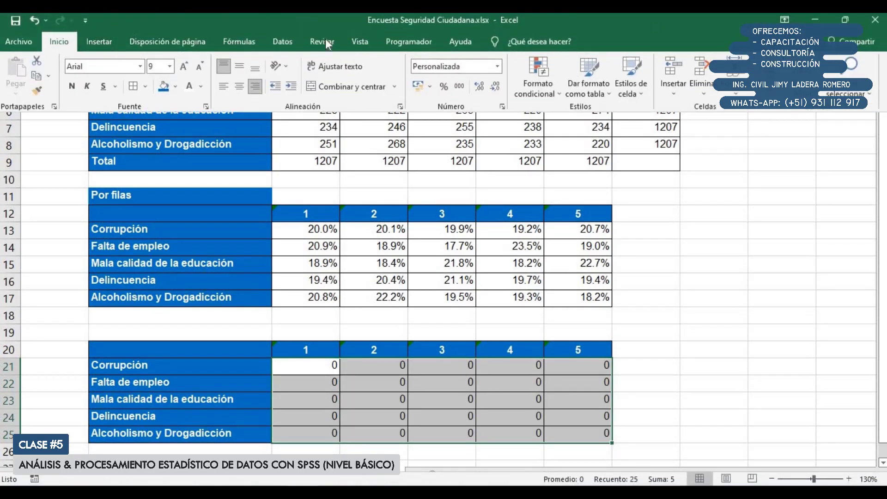
{"action": "left_click", "coordinate": [445, 87]}
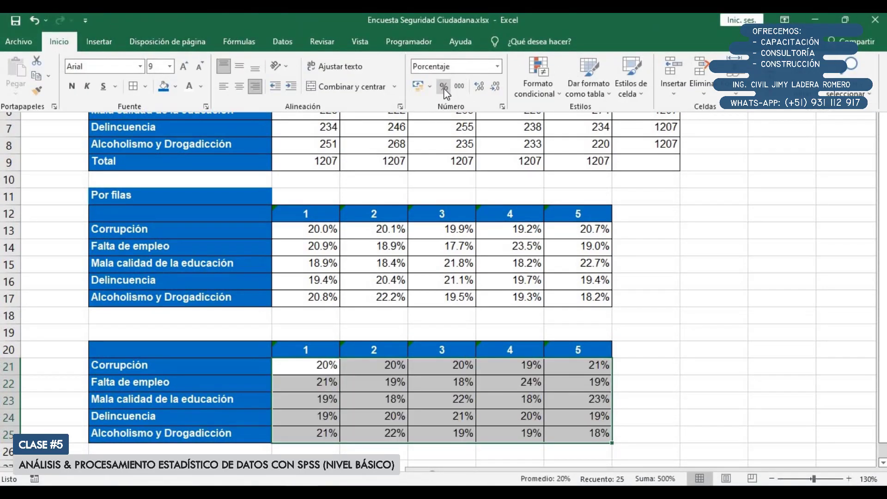
{"action": "left_click", "coordinate": [476, 87]}
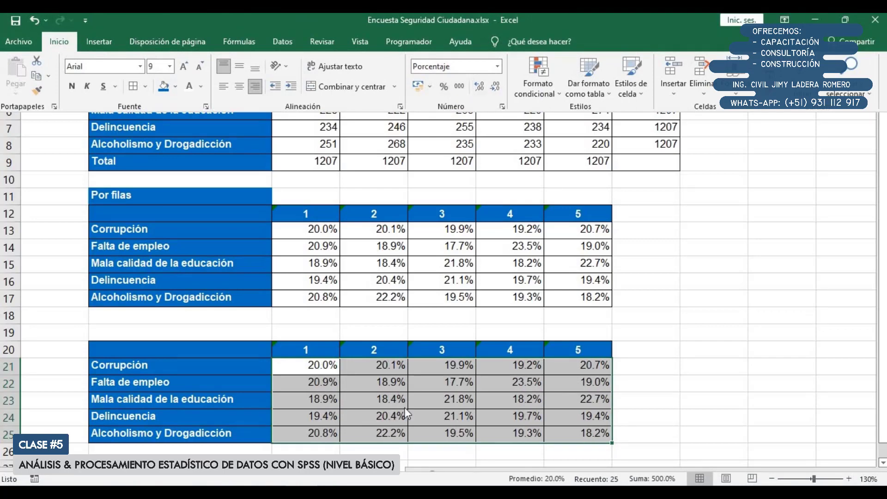
Examine the priority 1 column percentages in the lower table problem by problem, checking the formula in C21
{"action": "scroll", "coordinate": [404, 407], "scroll_direction": "down", "scroll_amount": 2}
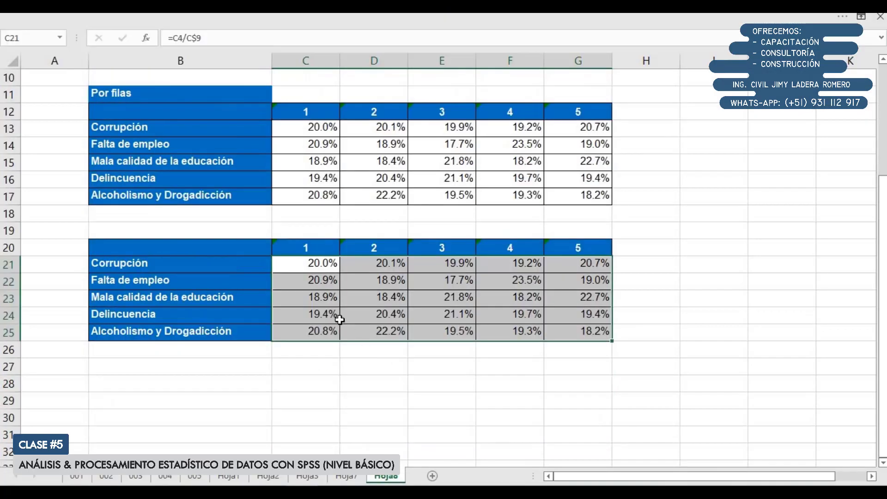
{"action": "left_click", "coordinate": [306, 365]}
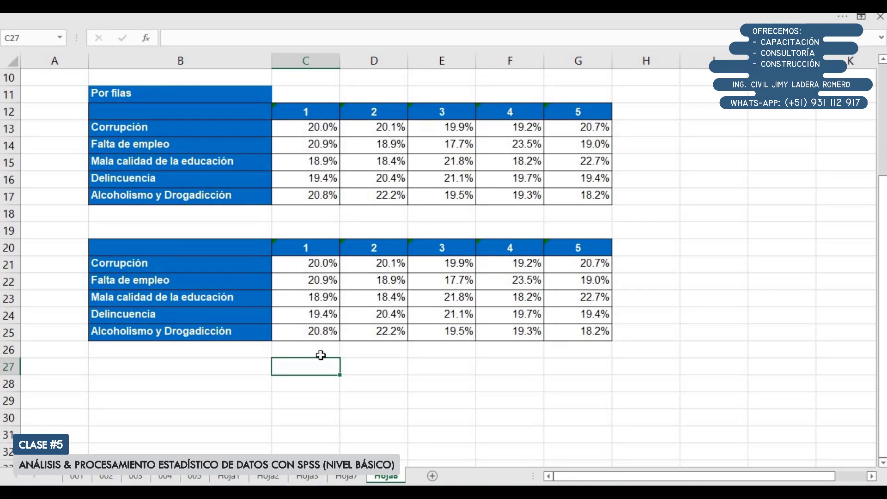
{"action": "left_click_drag", "start_coordinate": [306, 250], "coordinate": [311, 346]}
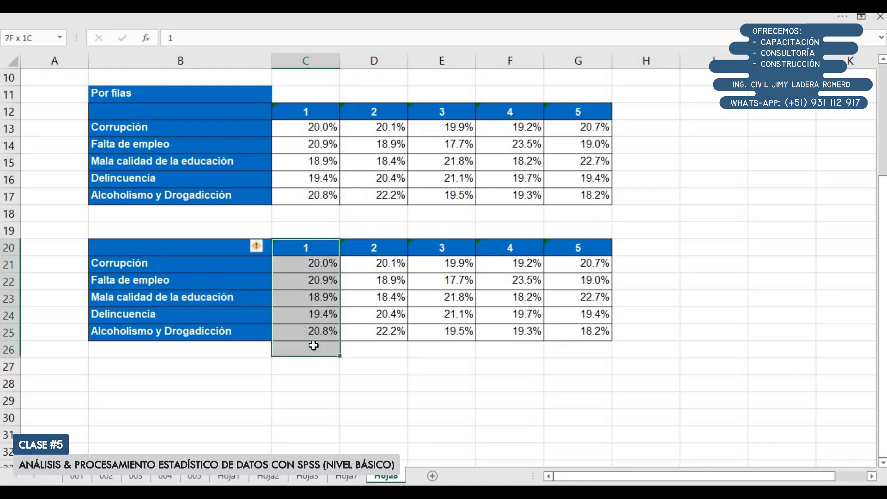
{"action": "double_click", "coordinate": [316, 265]}
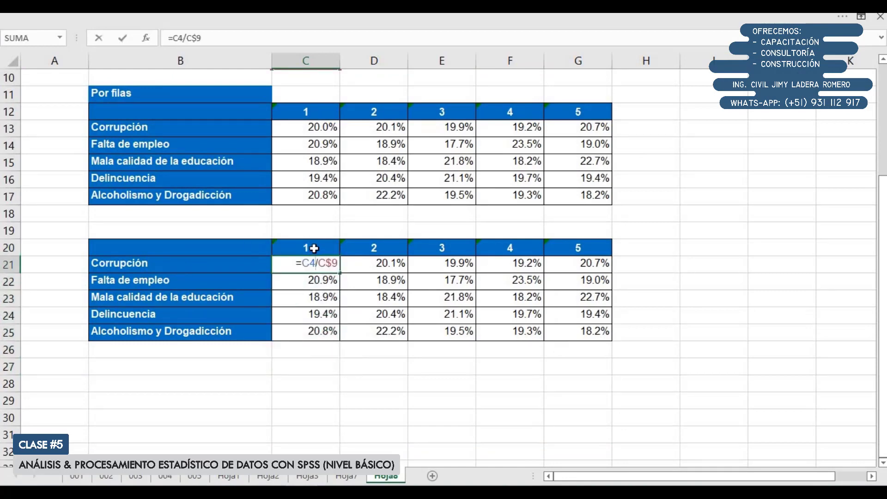
{"action": "key", "text": "Return"}
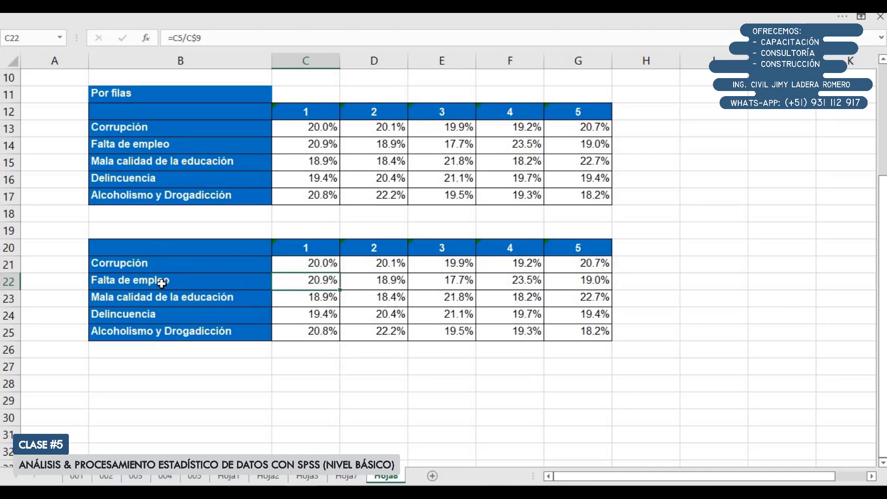
{"action": "left_click", "coordinate": [313, 298]}
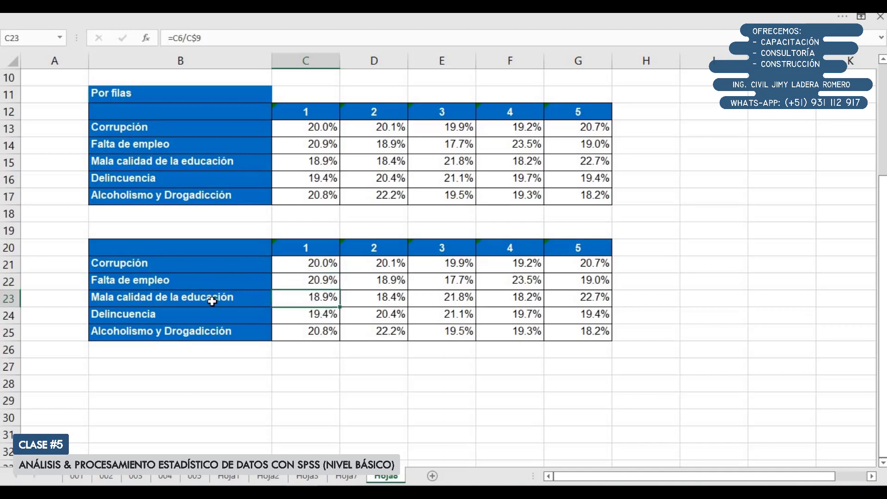
{"action": "left_click", "coordinate": [318, 314]}
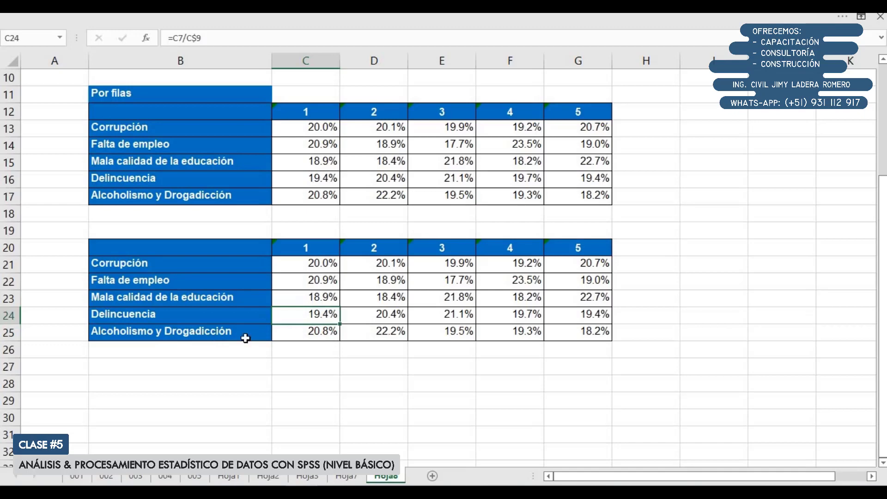
Compare the lower table's column percentages for priorities 1, 2 and 3
{"action": "left_click_drag", "start_coordinate": [382, 248], "coordinate": [389, 336]}
{"action": "scroll", "coordinate": [464, 346], "scroll_direction": "up", "scroll_amount": 2}
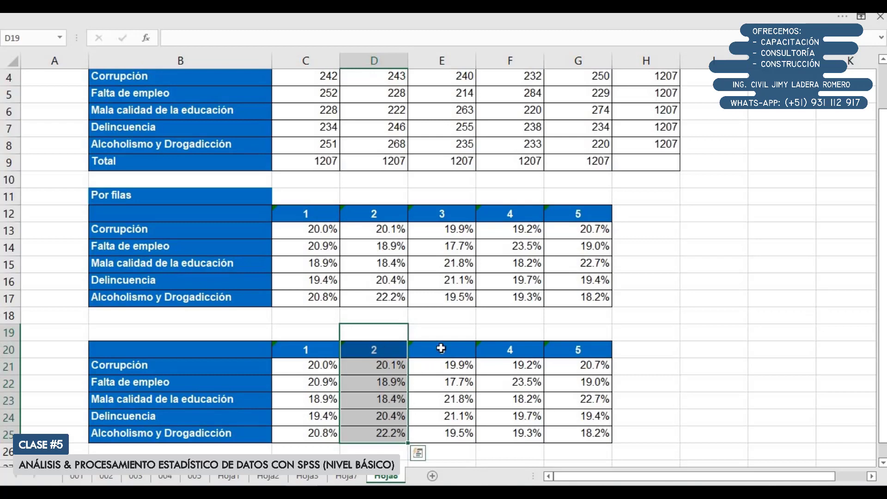
{"action": "left_click_drag", "start_coordinate": [442, 332], "coordinate": [458, 433]}
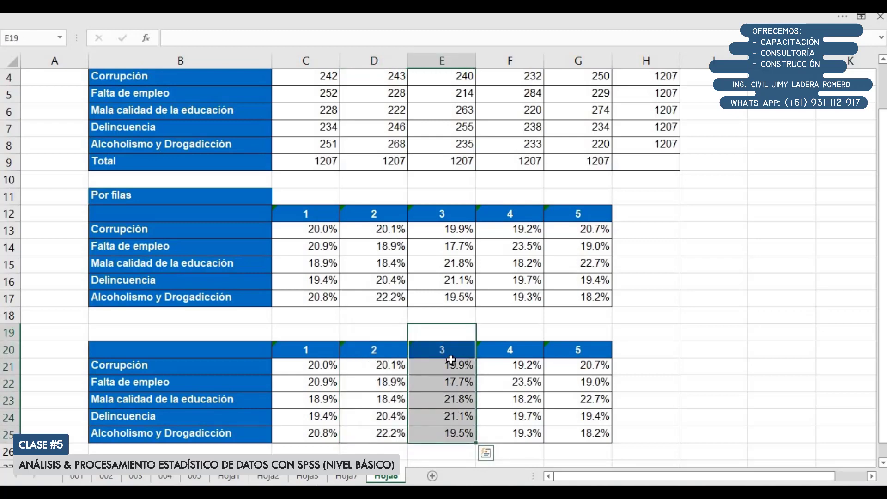
{"action": "left_click_drag", "start_coordinate": [319, 328], "coordinate": [334, 433]}
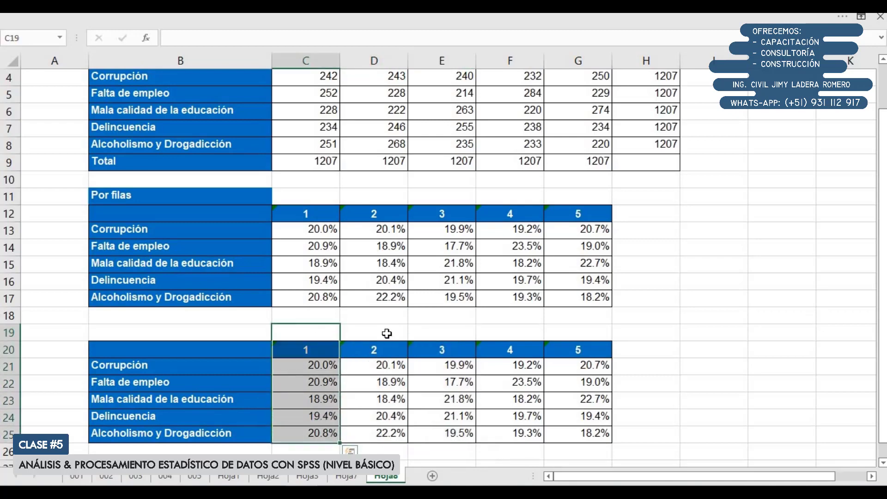
{"action": "left_click_drag", "start_coordinate": [387, 333], "coordinate": [378, 437]}
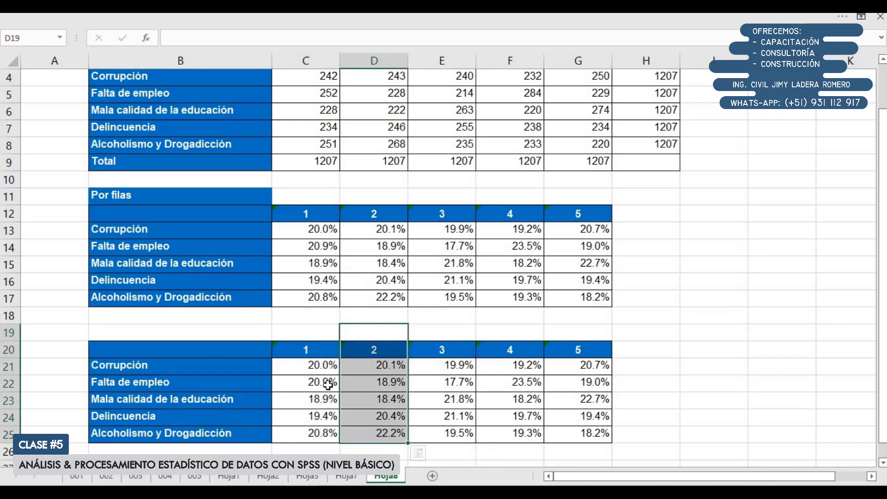
Compare the row totals in H4:H8 with the column totals in C9:G9 of the priority table
{"action": "scroll", "coordinate": [661, 194], "scroll_direction": "up", "scroll_amount": 1}
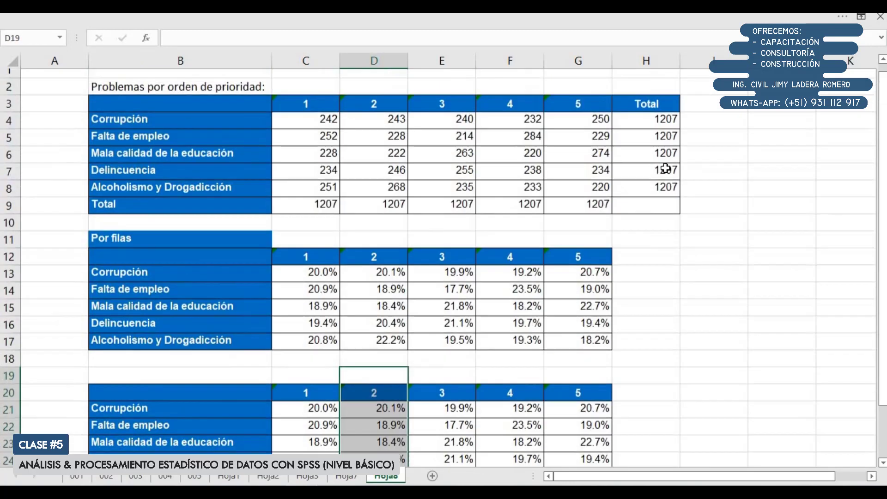
{"action": "left_click_drag", "start_coordinate": [656, 128], "coordinate": [661, 194]}
{"action": "left_click_drag", "start_coordinate": [326, 210], "coordinate": [580, 212]}
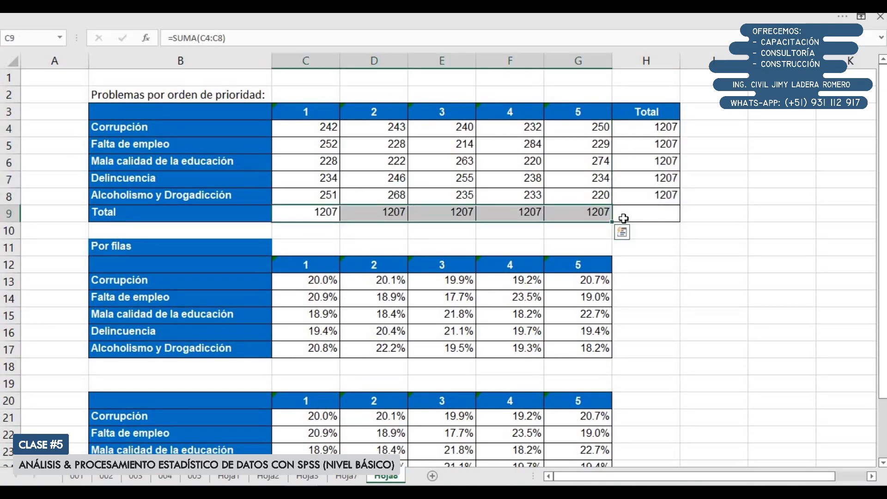
{"action": "left_click_drag", "start_coordinate": [663, 131], "coordinate": [665, 219]}
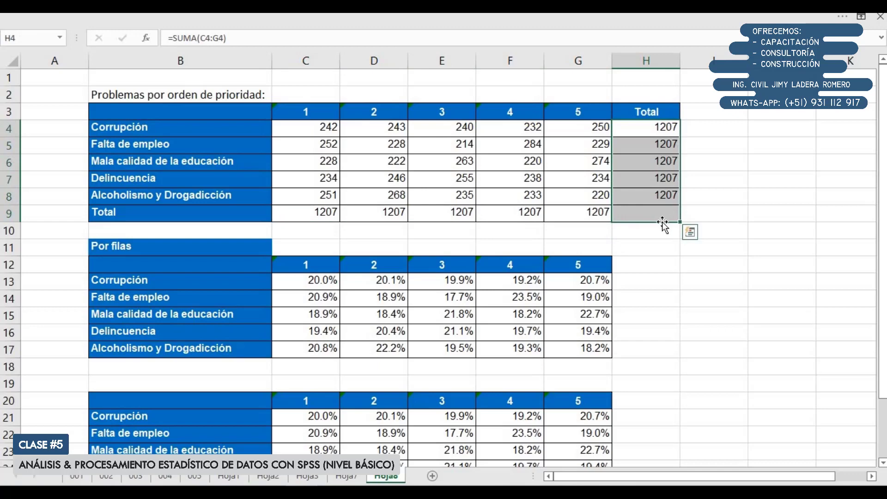
{"action": "left_click_drag", "start_coordinate": [307, 218], "coordinate": [536, 233]}
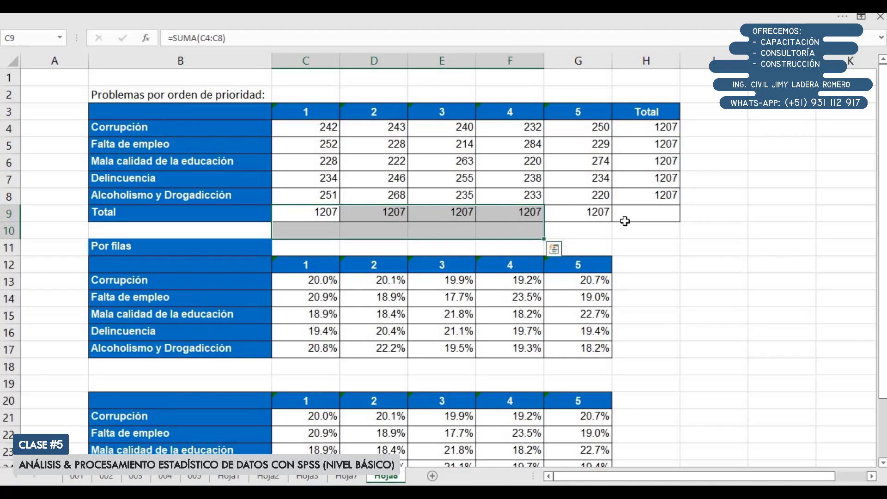
{"action": "scroll", "coordinate": [607, 290], "scroll_direction": "down", "scroll_amount": 1}
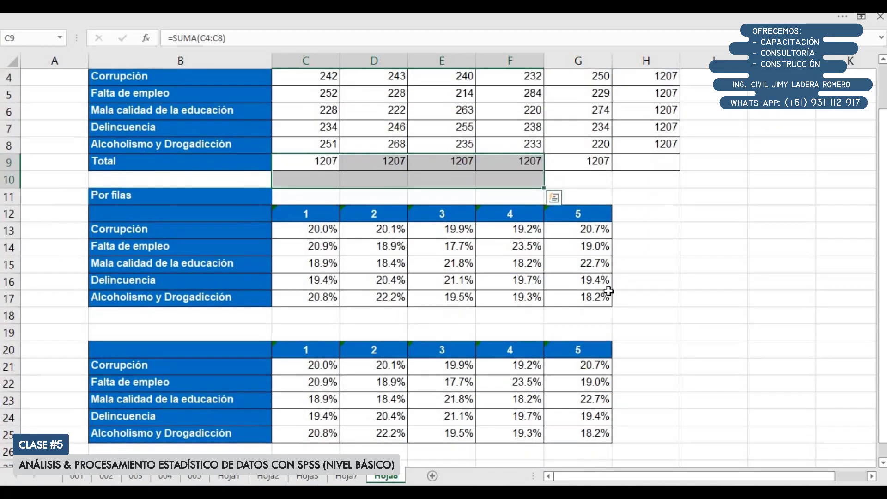
{"action": "scroll", "coordinate": [608, 290], "scroll_direction": "down", "scroll_amount": 2, "text": "ctrl"}
{"action": "scroll", "coordinate": [608, 291], "scroll_direction": "up", "scroll_amount": 1}
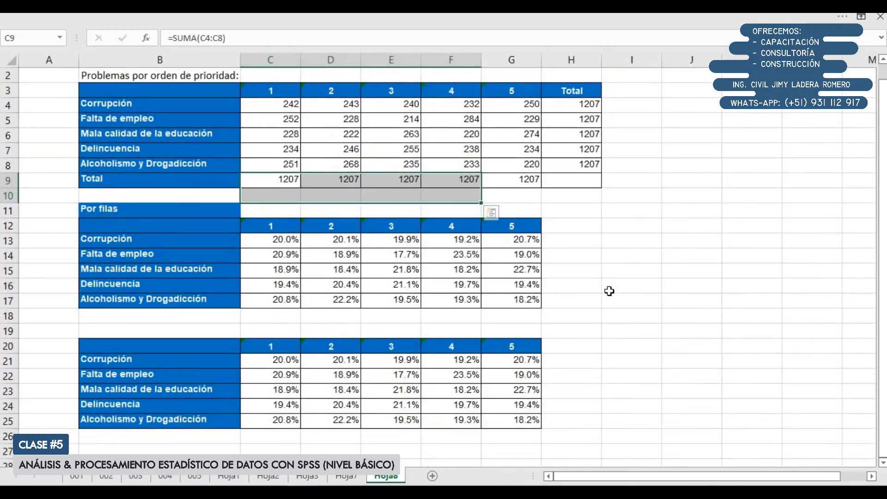
{"action": "left_click_drag", "start_coordinate": [263, 188], "coordinate": [262, 173]}
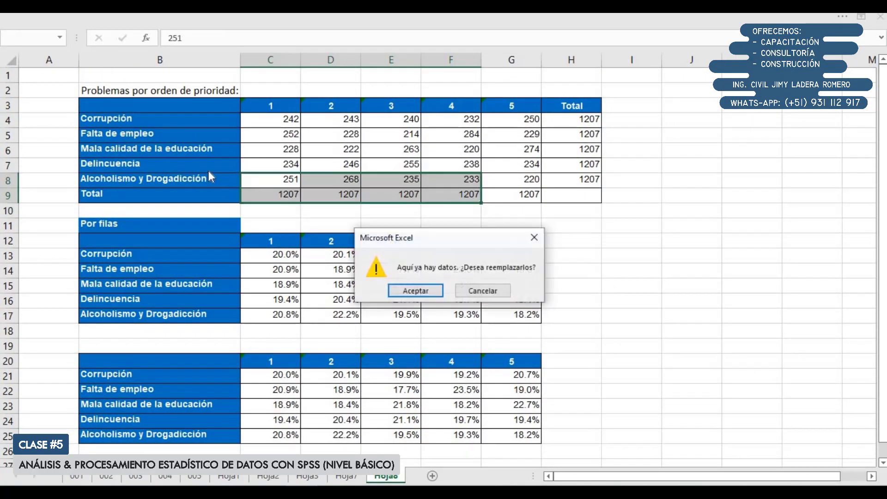
{"action": "key", "text": "Escape"}
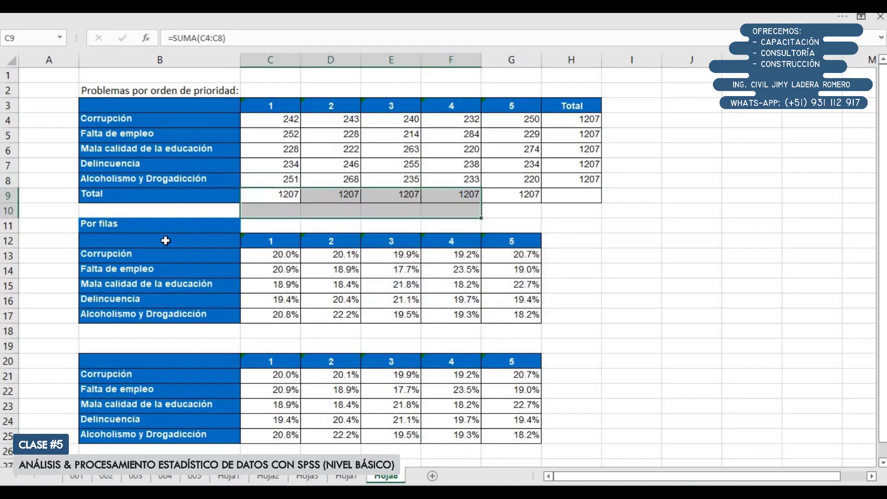
Review the "Por filas" table against the priority 1 and 2 column percentages in the lower table
{"action": "left_click_drag", "start_coordinate": [165, 240], "coordinate": [531, 318]}
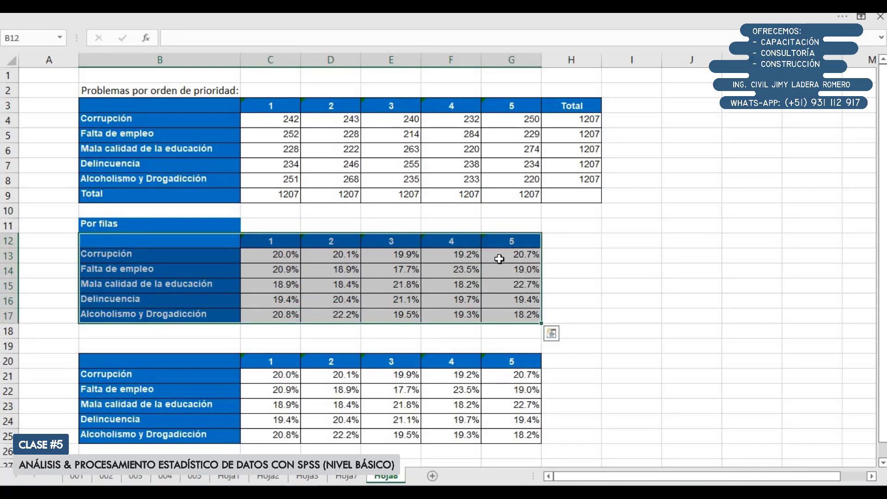
{"action": "scroll", "coordinate": [269, 341], "scroll_direction": "down", "scroll_amount": 1}
{"action": "left_click_drag", "start_coordinate": [275, 331], "coordinate": [277, 390]}
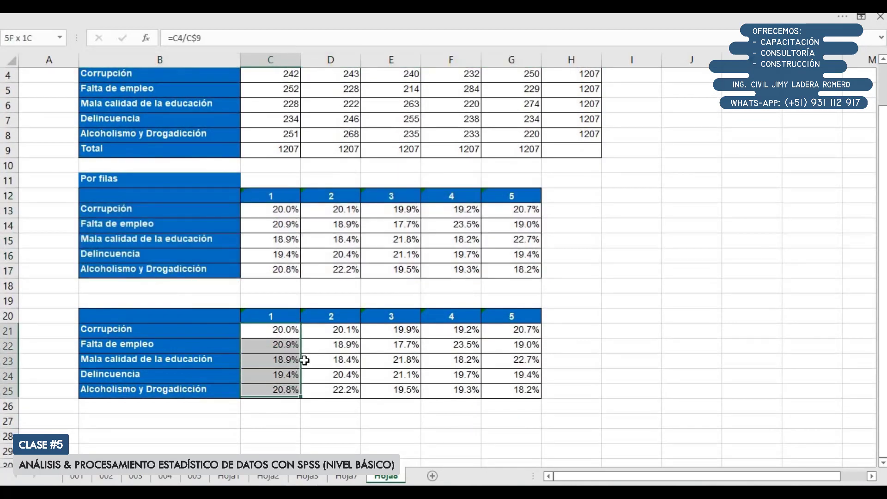
{"action": "left_click_drag", "start_coordinate": [323, 330], "coordinate": [323, 389]}
{"action": "scroll", "coordinate": [323, 388], "scroll_direction": "up", "scroll_amount": 1}
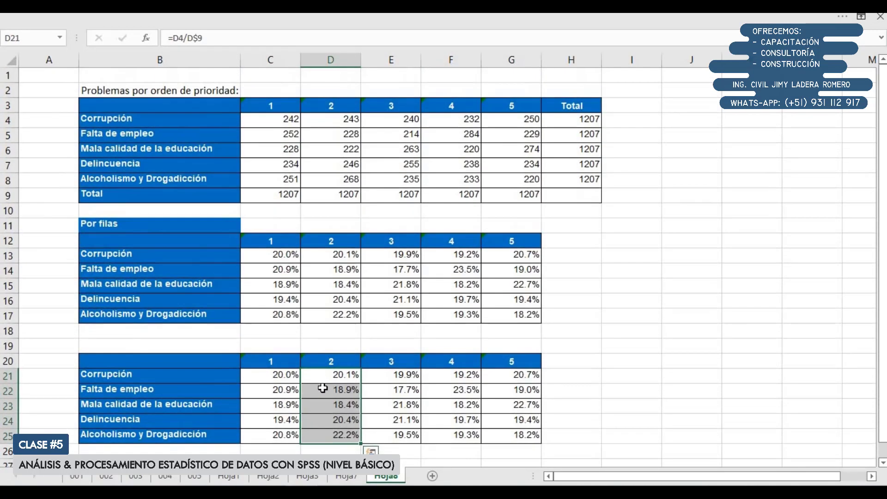
Insert a 2-D 100% stacked column chart from the "Por filas" table in B12:G17
{"action": "left_click_drag", "start_coordinate": [217, 248], "coordinate": [513, 319]}
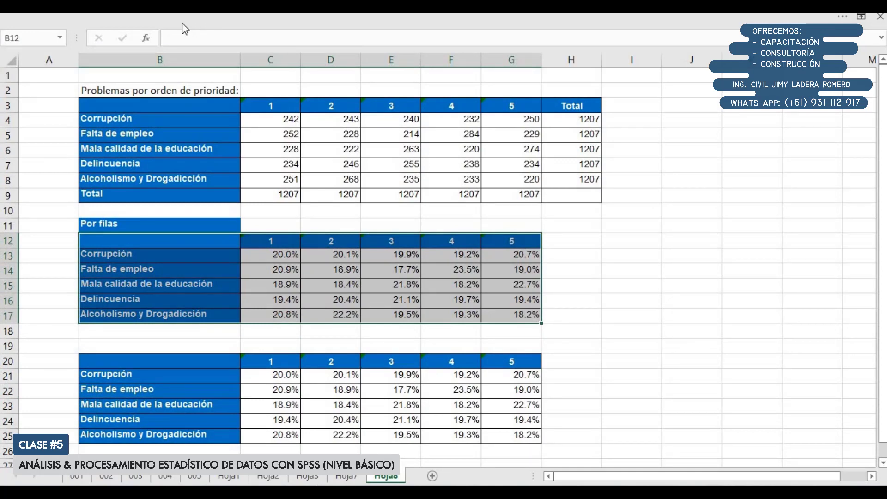
{"action": "left_click", "coordinate": [101, 20]}
{"action": "left_click", "coordinate": [95, 41]}
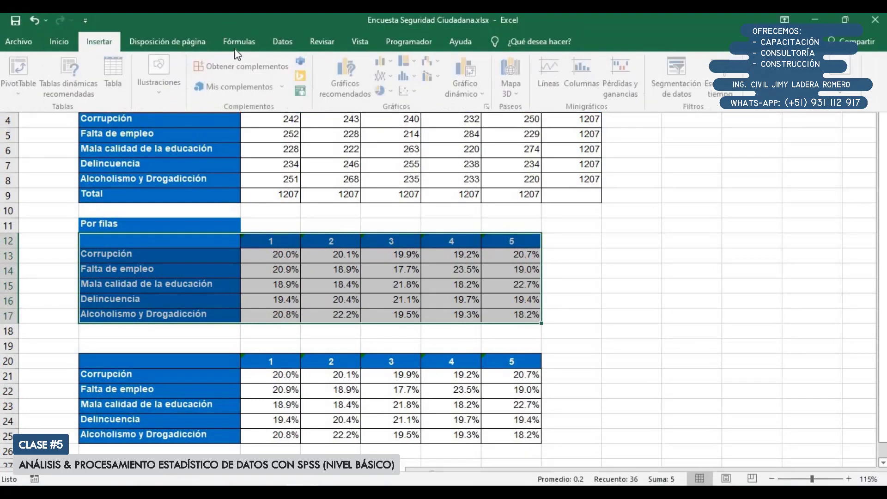
{"action": "left_click", "coordinate": [388, 62]}
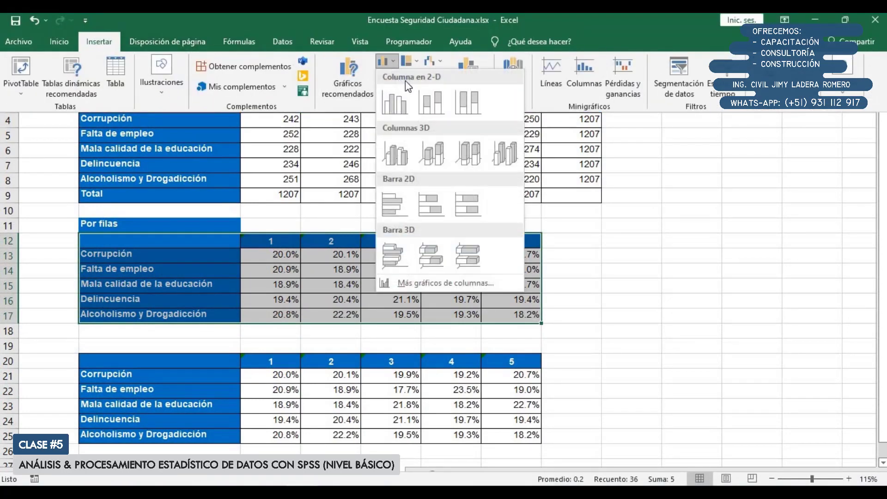
{"action": "left_click", "coordinate": [468, 99]}
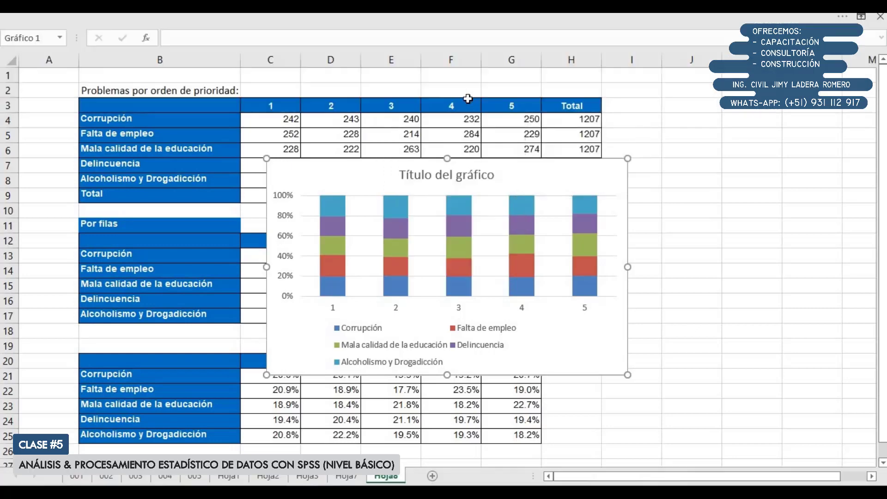
Apply Estilo 2 to the column chart and a quick layout with a percentage axis and the legend below the plot
{"action": "left_click", "coordinate": [438, 18]}
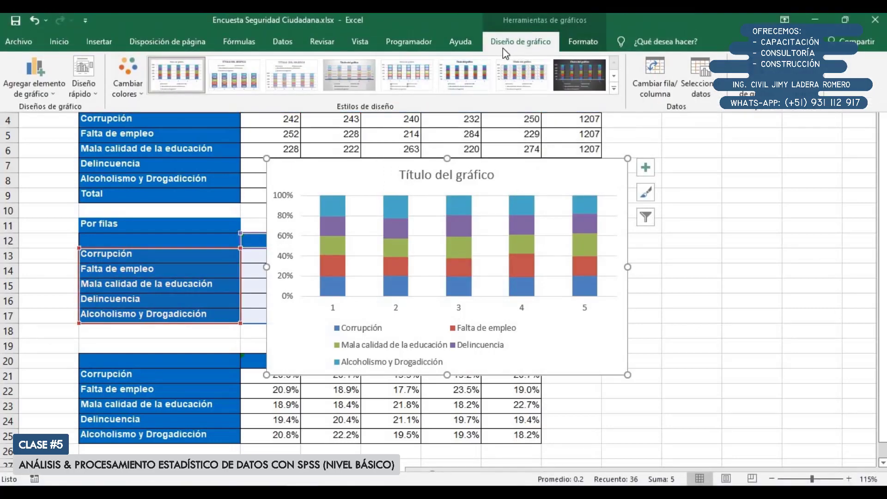
{"action": "left_click", "coordinate": [240, 82]}
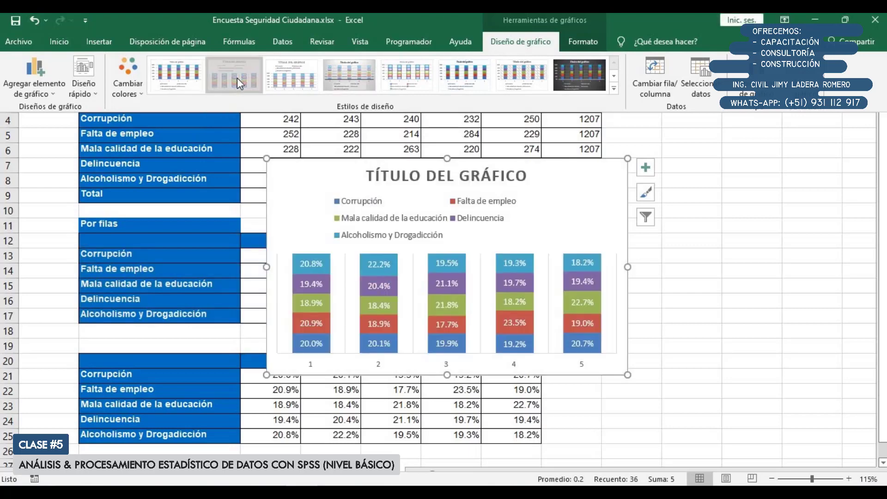
{"action": "left_click", "coordinate": [84, 95]}
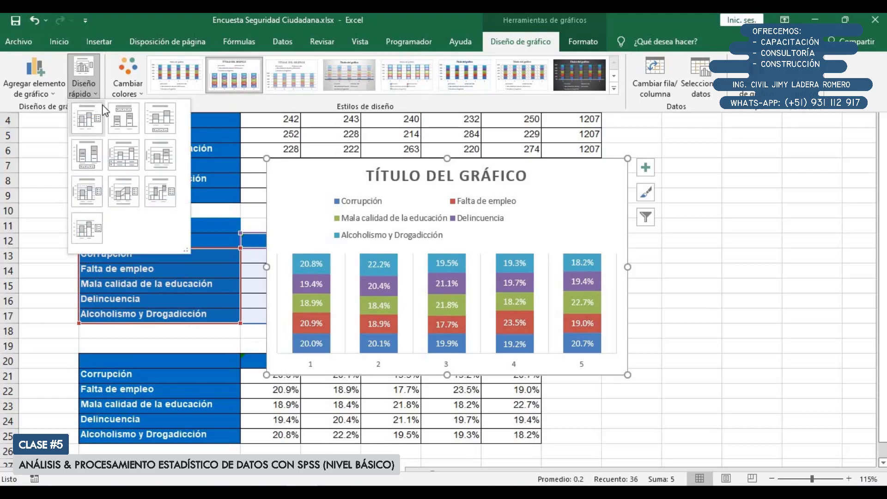
{"action": "left_click", "coordinate": [160, 117]}
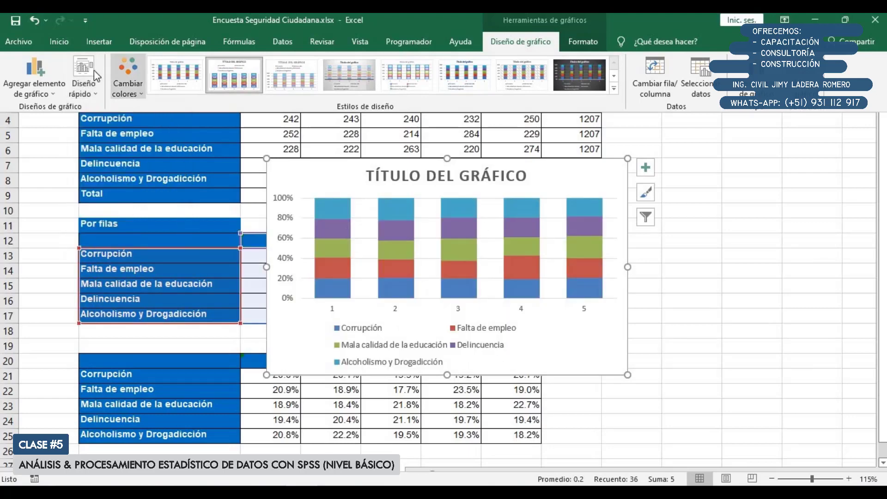
{"action": "left_click", "coordinate": [84, 86]}
{"action": "left_click", "coordinate": [544, 174]}
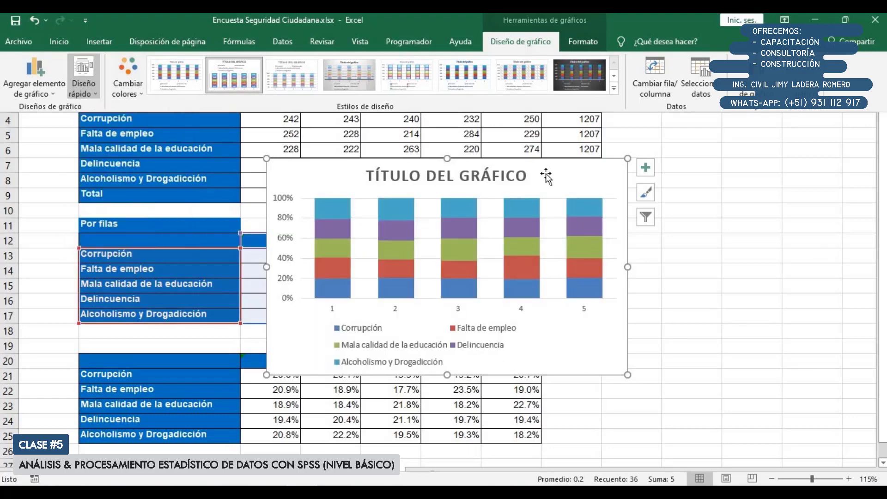
{"action": "left_click", "coordinate": [335, 169]}
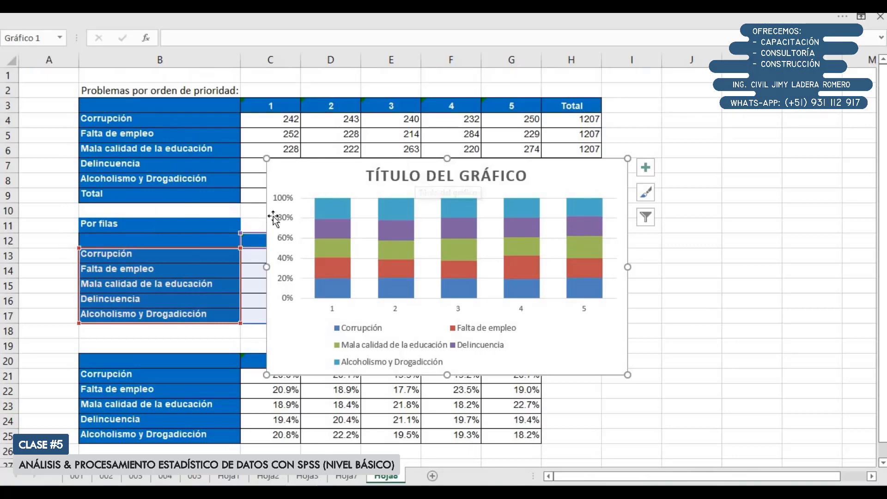
Move the column chart beside the percentage tables and narrow column A to make room
{"action": "left_click_drag", "start_coordinate": [283, 214], "coordinate": [542, 225]}
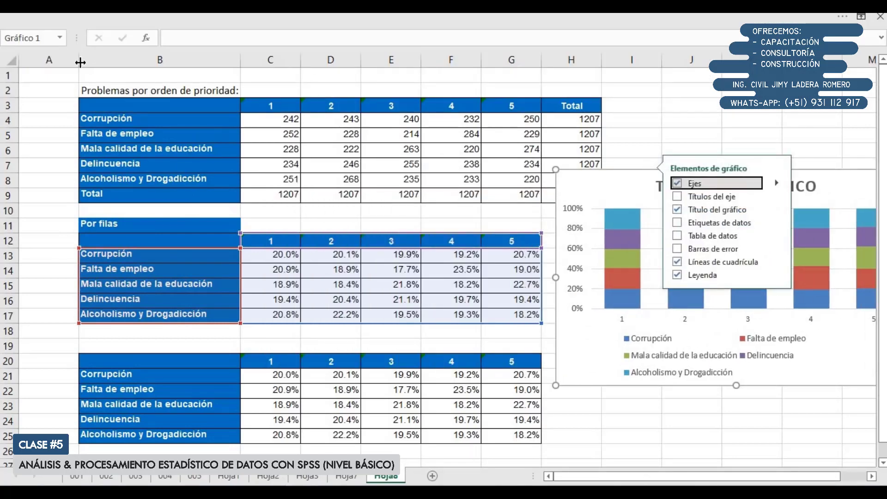
{"action": "left_click_drag", "start_coordinate": [79, 60], "coordinate": [34, 60]}
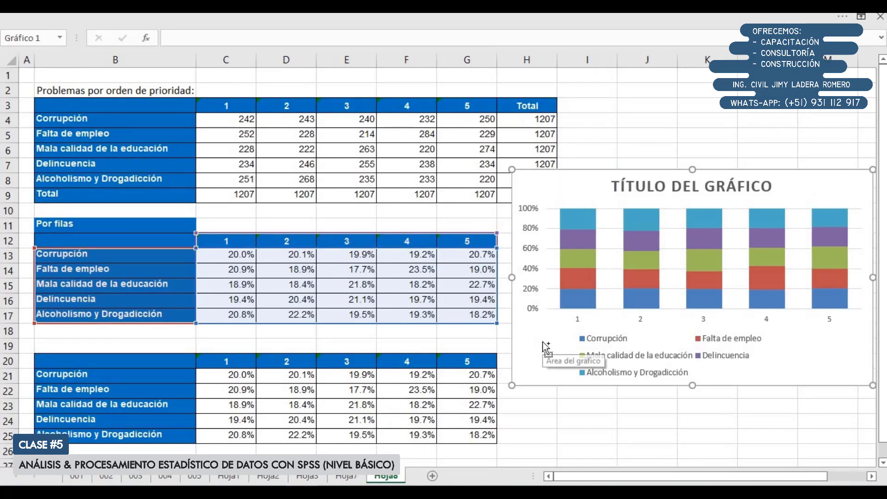
{"action": "scroll", "coordinate": [544, 348], "scroll_direction": "down", "scroll_amount": 1}
{"action": "left_click_drag", "start_coordinate": [461, 326], "coordinate": [478, 360]}
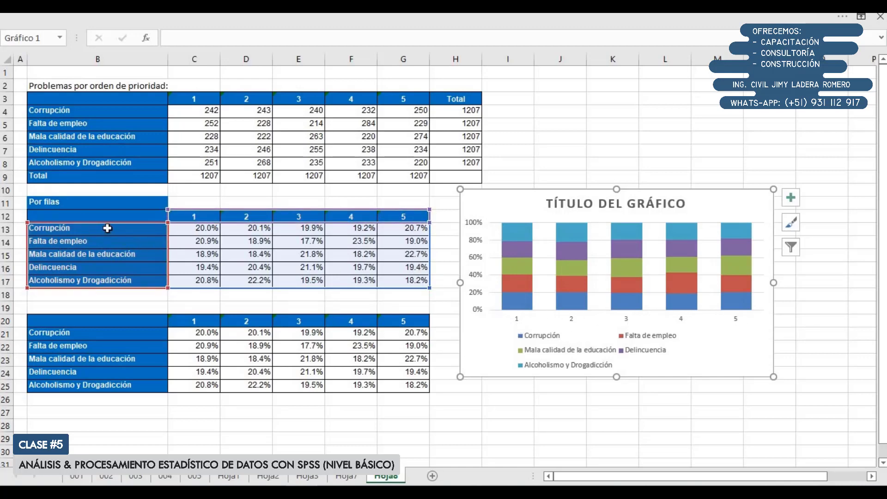
Try the column chart with its rows and columns switched, and delete the chart
{"action": "left_click", "coordinate": [466, 24]}
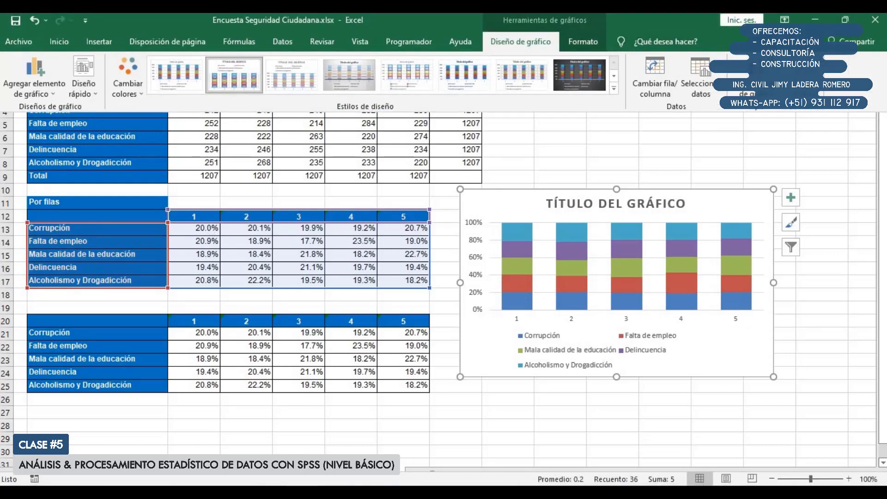
{"action": "left_click", "coordinate": [665, 71]}
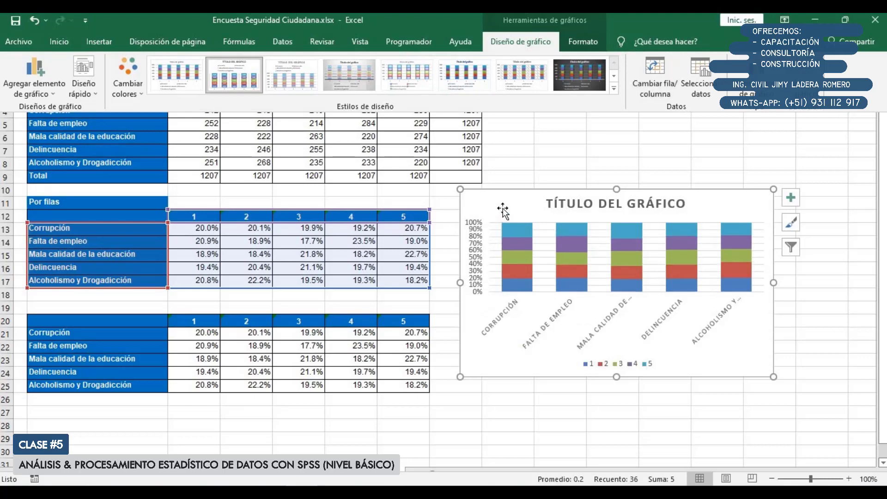
{"action": "left_click", "coordinate": [516, 197]}
{"action": "left_click_drag", "start_coordinate": [489, 198], "coordinate": [529, 181]}
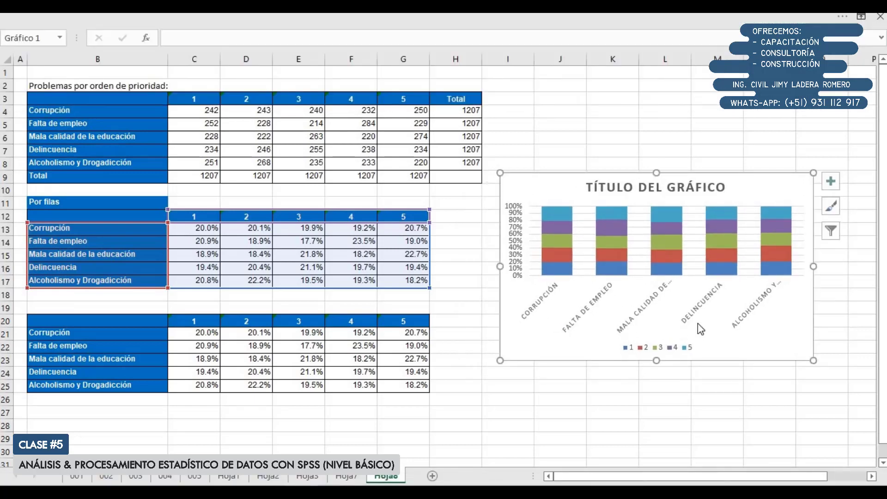
{"action": "key", "text": "Delete"}
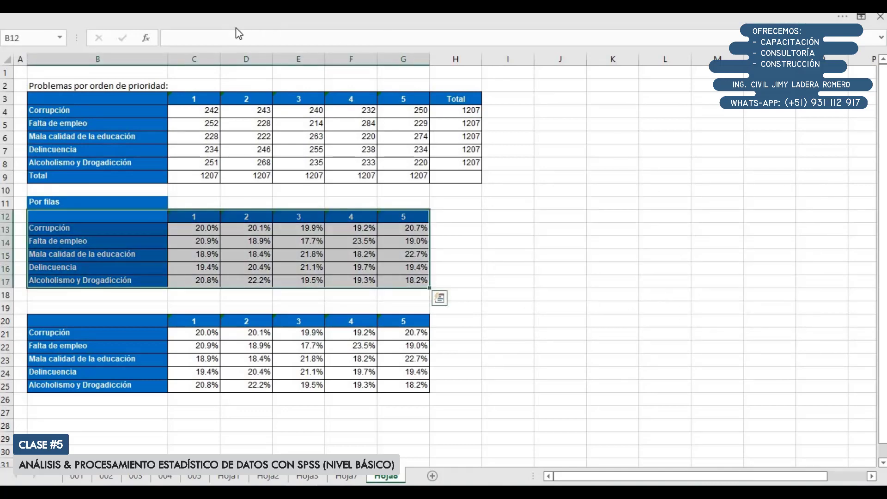
Insert a 2-D 100% stacked bar chart from B12:G17, place it beside the upper tables and make it taller
{"action": "left_click", "coordinate": [273, 19]}
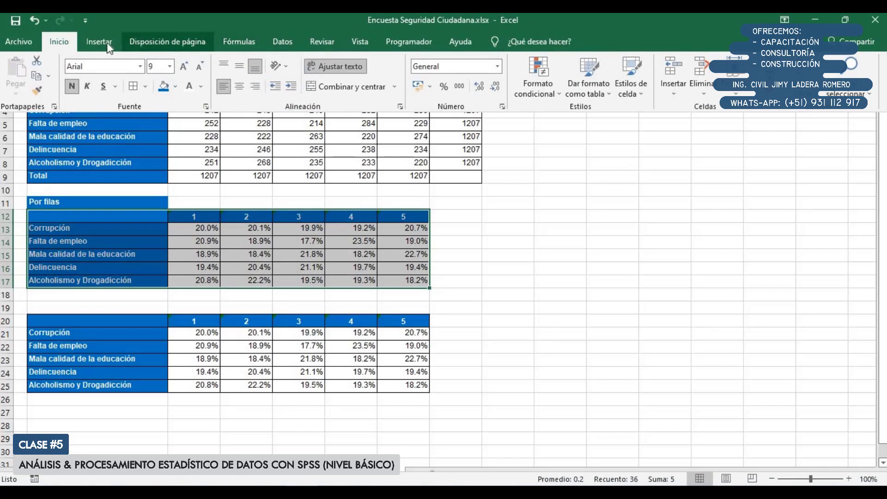
{"action": "left_click", "coordinate": [106, 44]}
{"action": "left_click", "coordinate": [393, 65]}
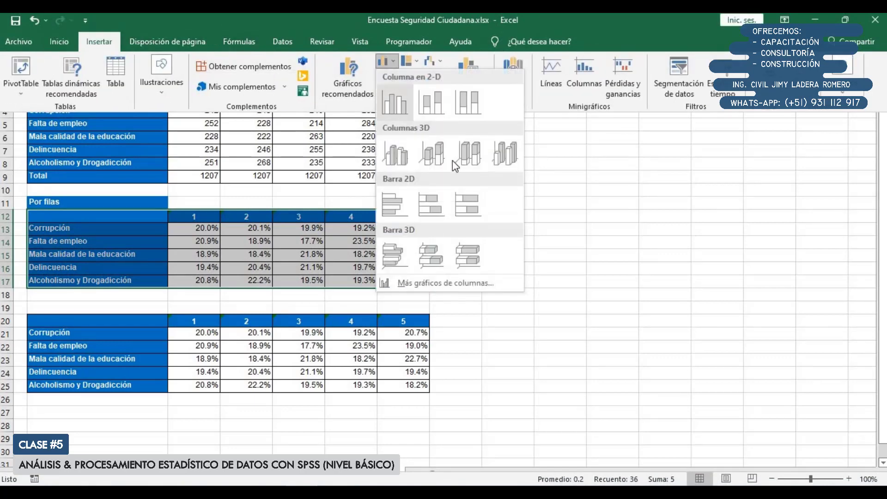
{"action": "left_click", "coordinate": [471, 200]}
{"action": "left_click_drag", "start_coordinate": [353, 179], "coordinate": [567, 126]}
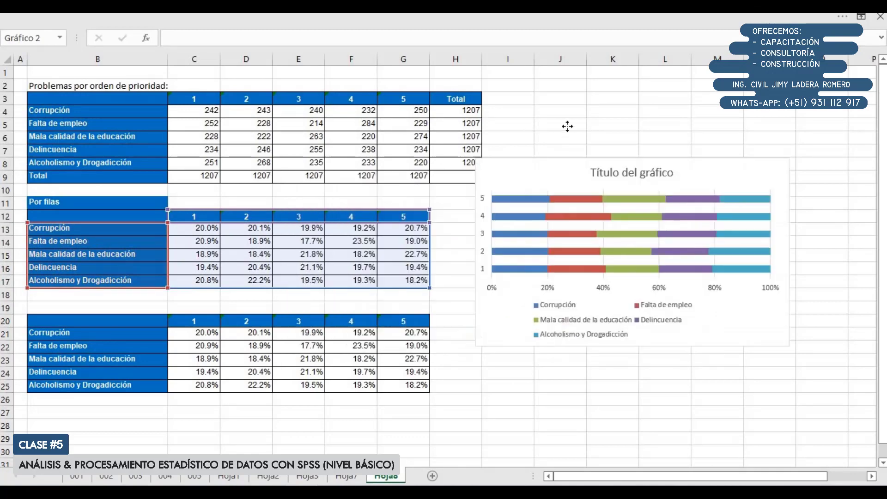
{"action": "left_click_drag", "start_coordinate": [667, 284], "coordinate": [665, 316]}
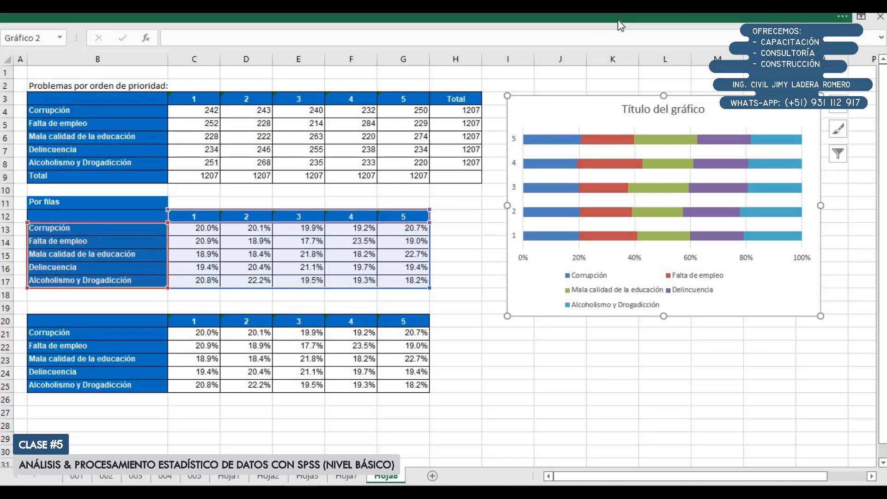
Switch the bar chart's rows and columns so each problem has its own bar and the priorities form the series
{"action": "left_click", "coordinate": [693, 20]}
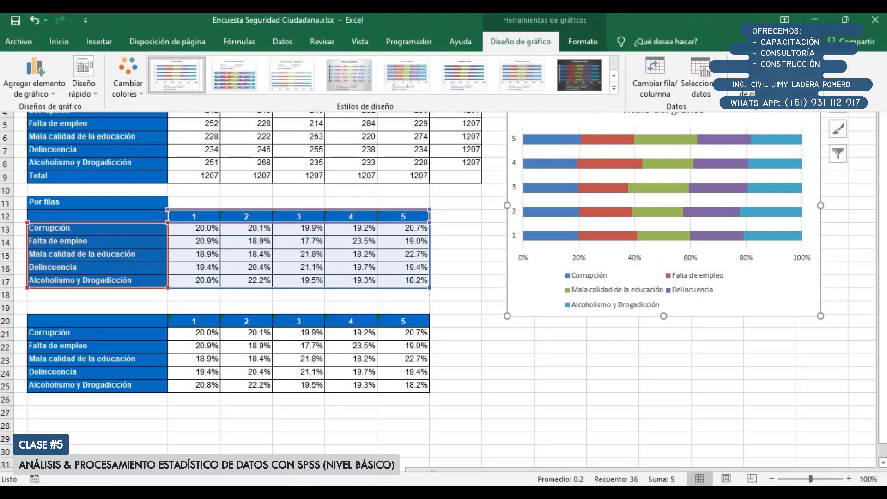
{"action": "left_click", "coordinate": [665, 67]}
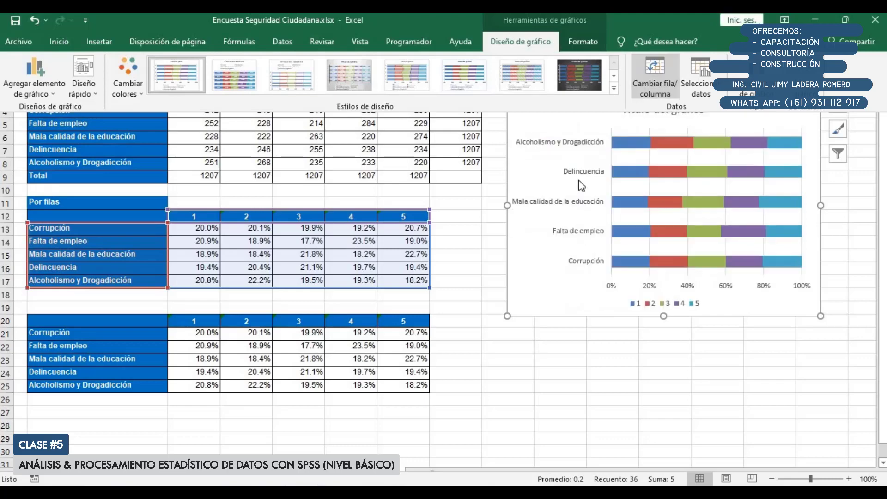
{"action": "left_click", "coordinate": [542, 290]}
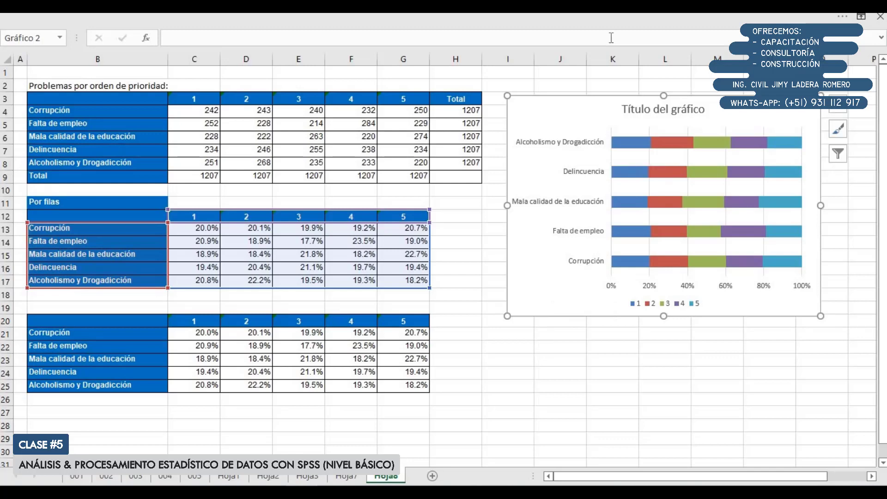
Add data labels to all series of the bar chart
{"action": "left_click", "coordinate": [622, 19]}
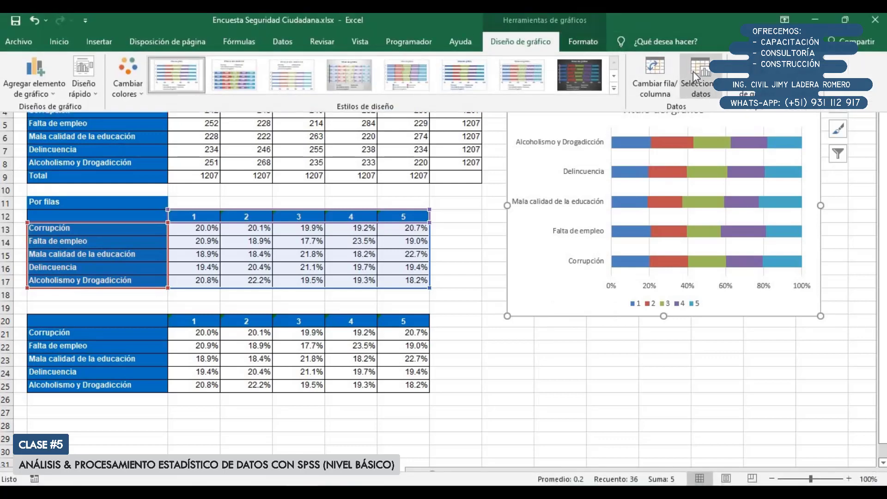
{"action": "left_click", "coordinate": [838, 105]}
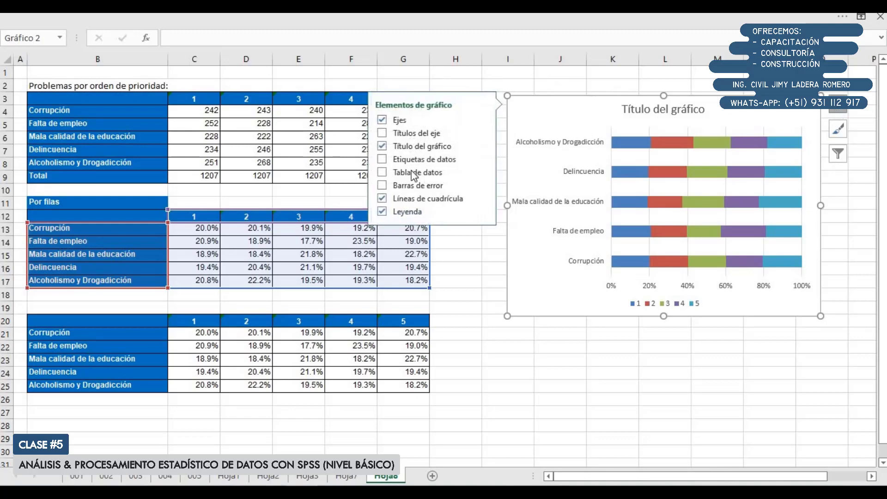
{"action": "left_click", "coordinate": [405, 160]}
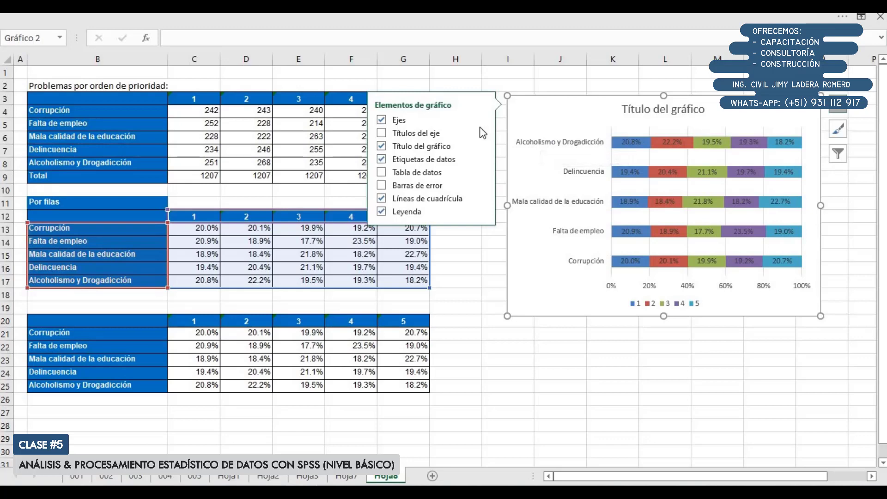
Put the bar chart's problem categories in reverse order and delete the horizontal percentage axis
{"action": "left_click", "coordinate": [580, 176]}
{"action": "double_click", "coordinate": [582, 176]}
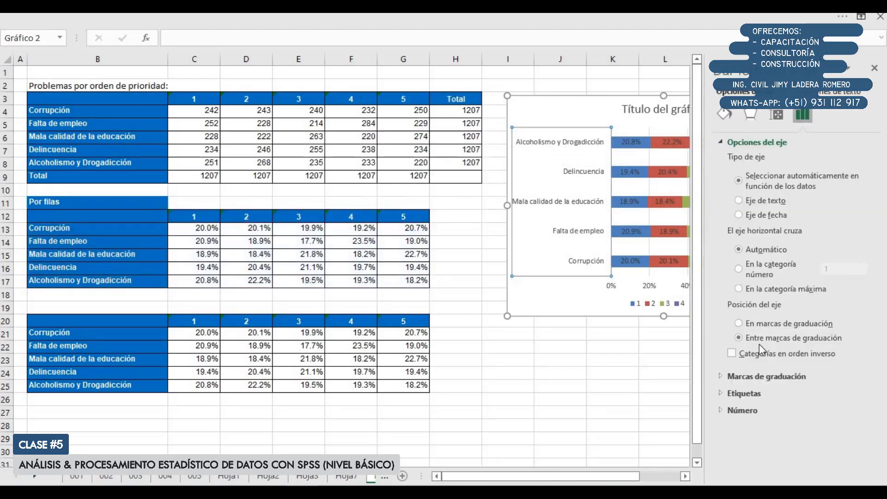
{"action": "left_click", "coordinate": [763, 353]}
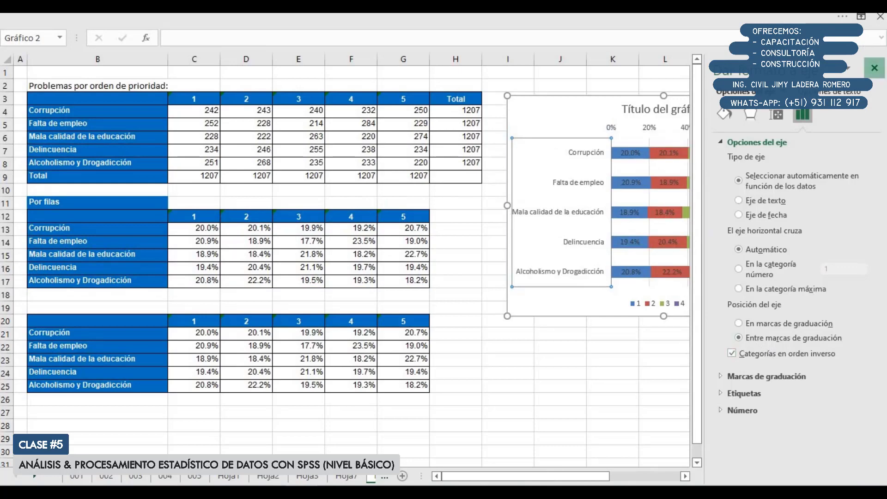
{"action": "left_click", "coordinate": [876, 65]}
{"action": "left_click", "coordinate": [690, 132]}
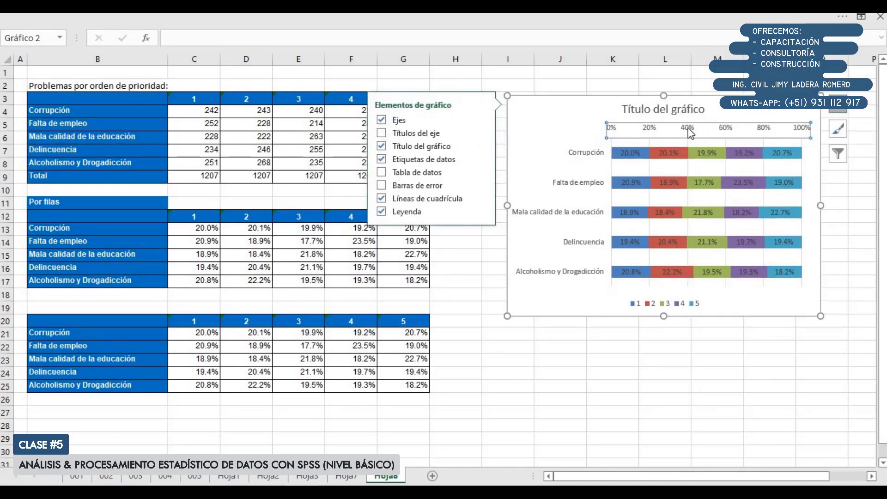
{"action": "key", "text": "Delete"}
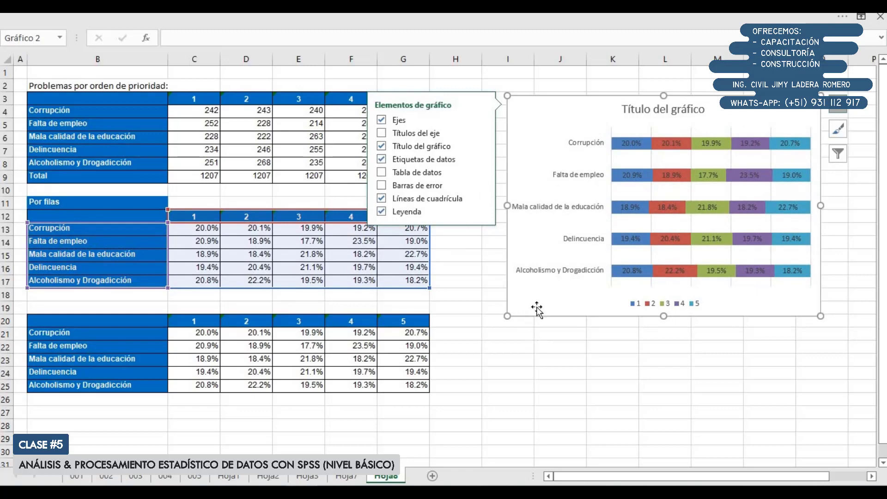
{"action": "key", "text": "Escape"}
Delete the bar chart's title and reduce the chart's height
{"action": "left_click_drag", "start_coordinate": [200, 226], "coordinate": [409, 228]}
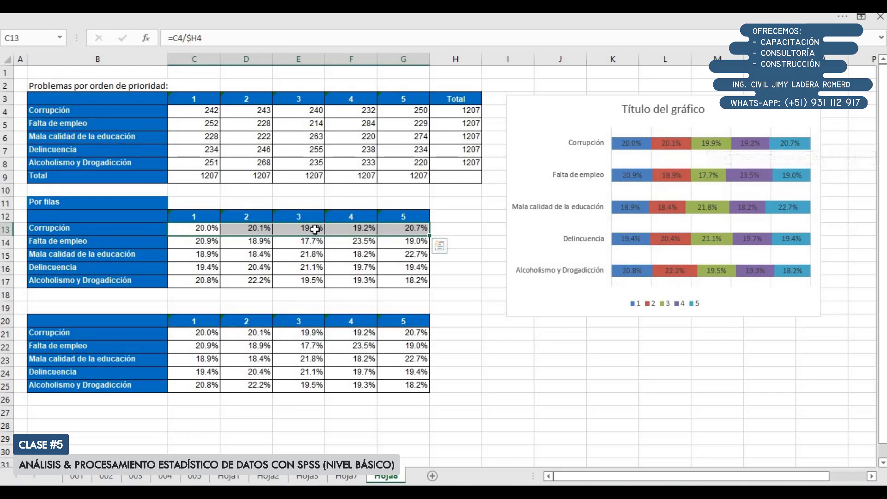
{"action": "left_click", "coordinate": [638, 116]}
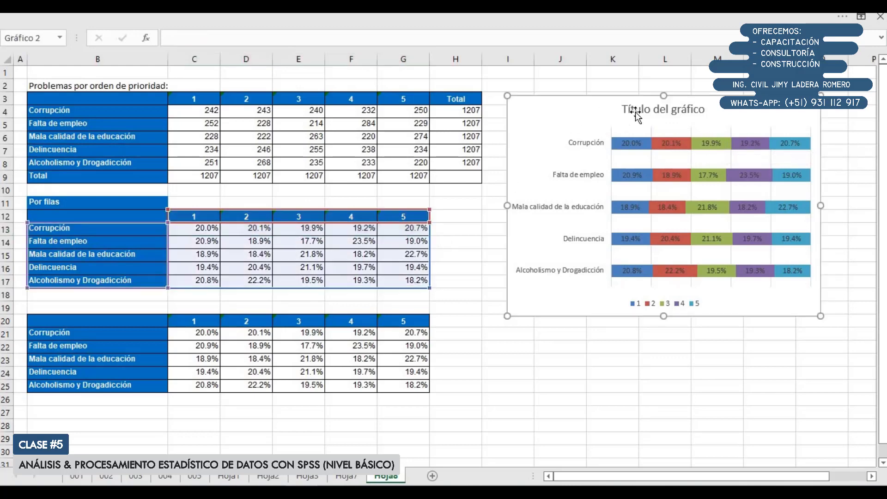
{"action": "key", "text": "Delete"}
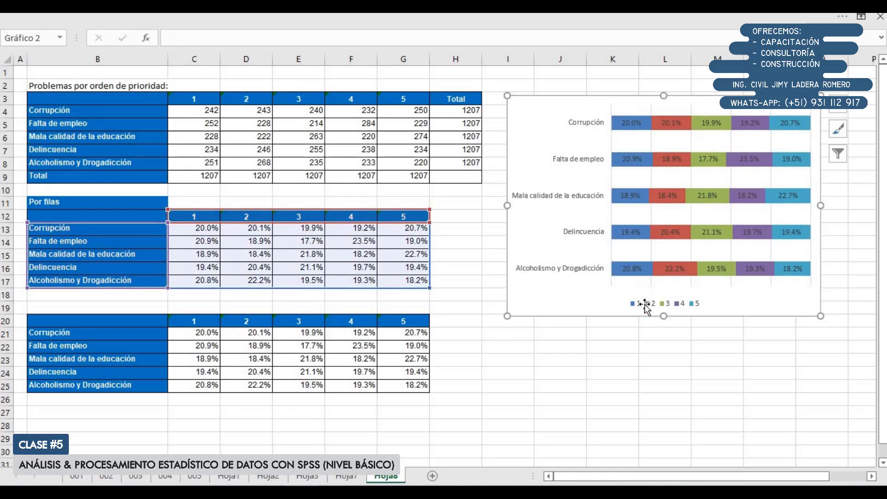
{"action": "left_click_drag", "start_coordinate": [666, 317], "coordinate": [665, 286]}
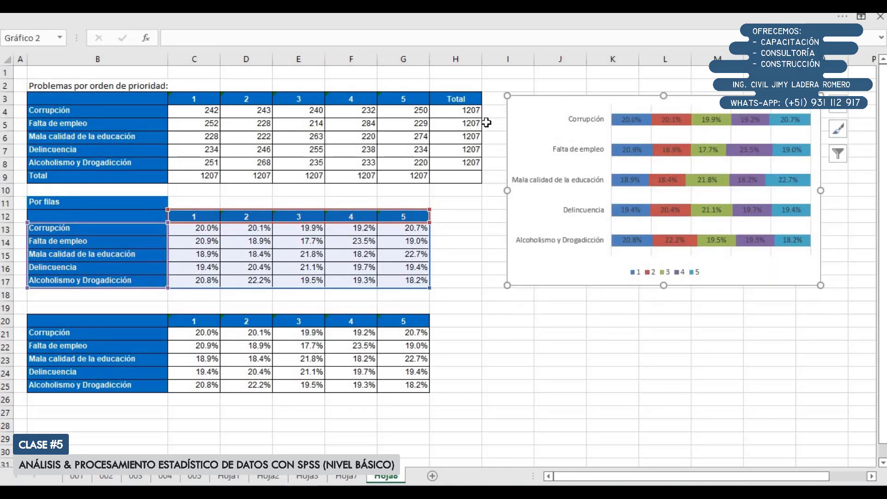
{"action": "left_click", "coordinate": [512, 322]}
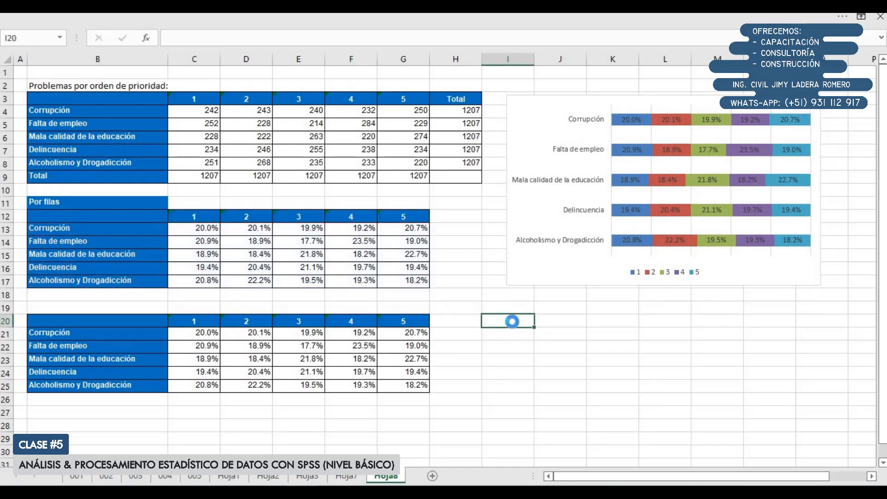
{"action": "key", "text": "ctrl+v"}
{"action": "scroll", "coordinate": [560, 311], "scroll_direction": "down", "scroll_amount": 1}
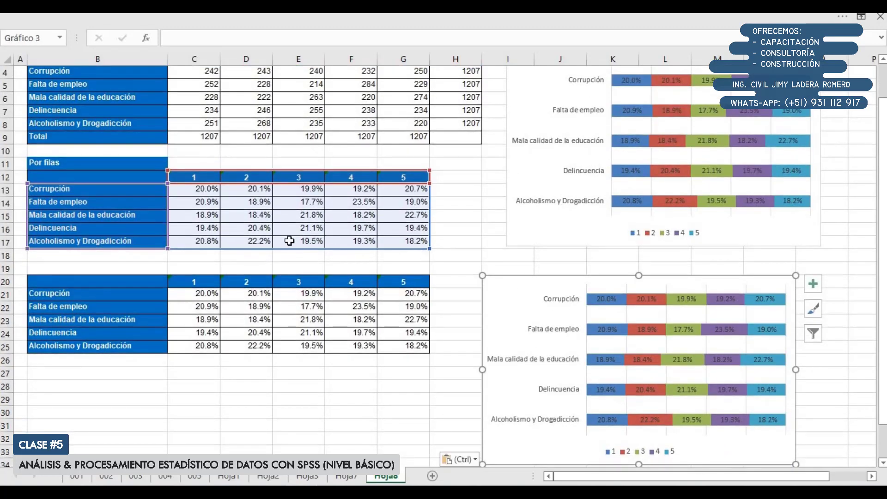
{"action": "left_click_drag", "start_coordinate": [288, 251], "coordinate": [295, 343]}
{"action": "left_click_drag", "start_coordinate": [272, 184], "coordinate": [245, 265]}
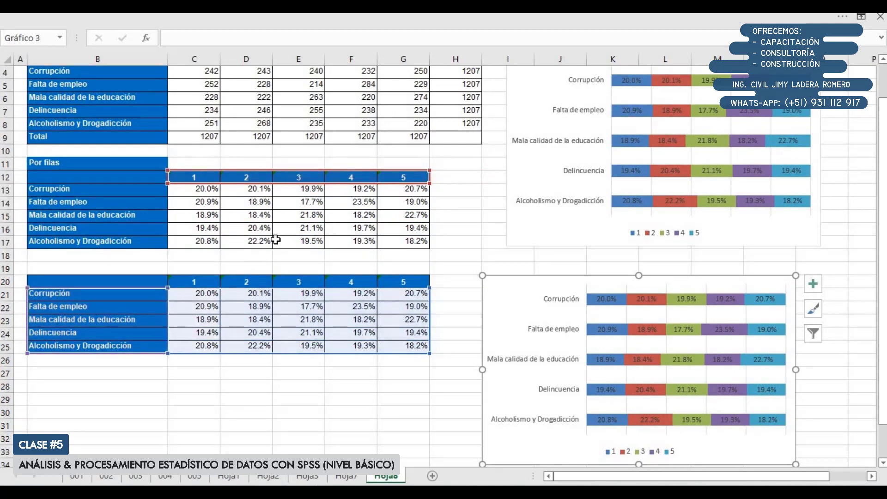
{"action": "key", "text": "Delete"}
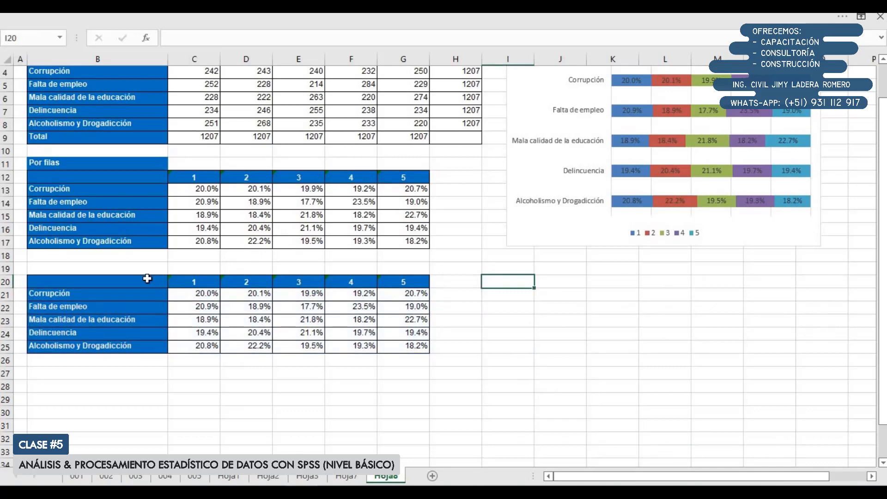
Insert a 100% stacked 2D bar chart from the column-percentage table B20:G25 and move it beside that table
{"action": "left_click_drag", "start_coordinate": [139, 282], "coordinate": [401, 350]}
{"action": "left_click", "coordinate": [181, 17]}
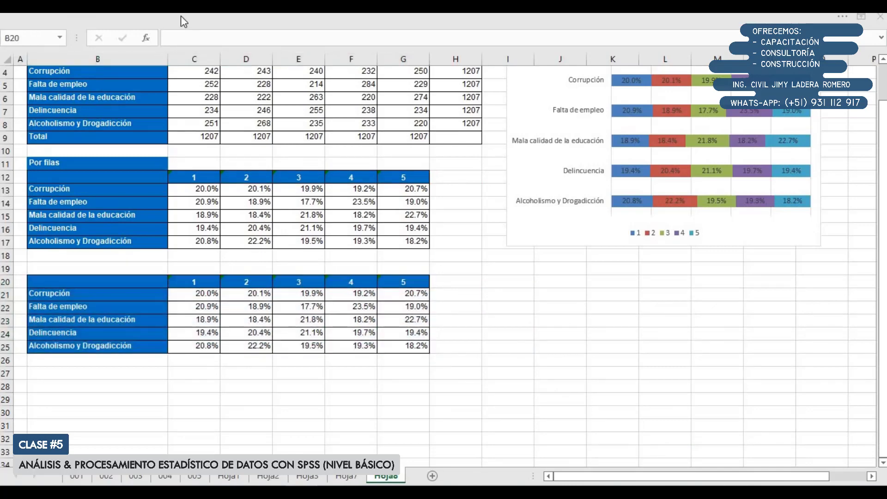
{"action": "left_click", "coordinate": [150, 19]}
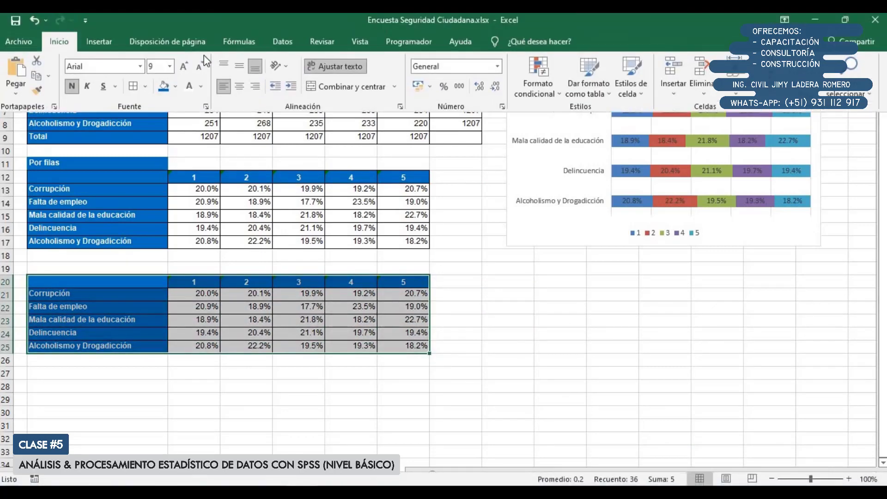
{"action": "left_click", "coordinate": [103, 44]}
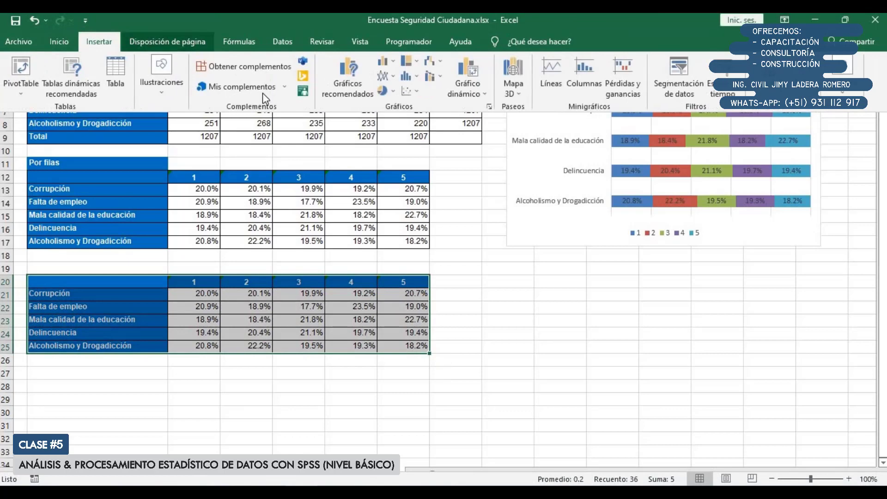
{"action": "left_click", "coordinate": [388, 66]}
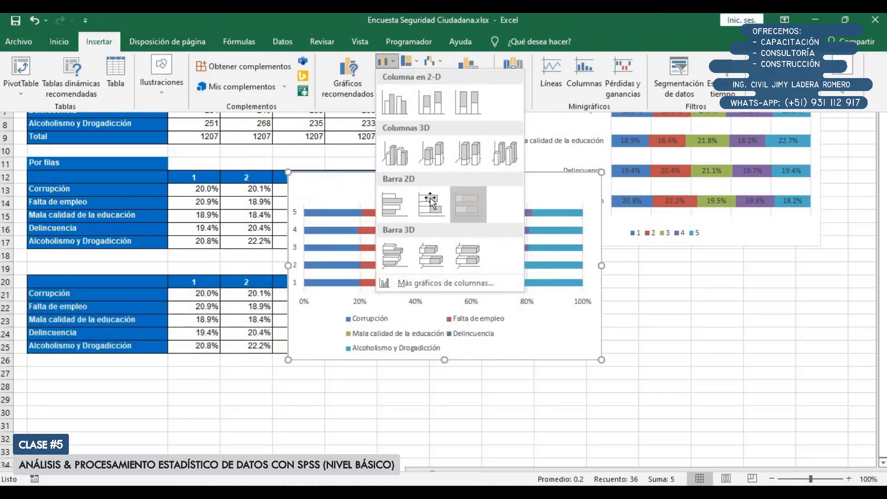
{"action": "left_click", "coordinate": [430, 202]}
{"action": "left_click_drag", "start_coordinate": [327, 188], "coordinate": [588, 265]}
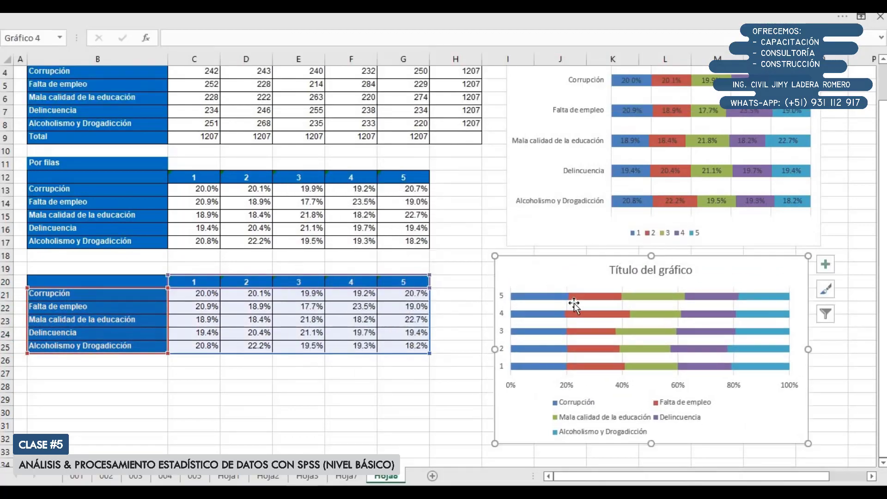
{"action": "scroll", "coordinate": [636, 370], "scroll_direction": "down", "scroll_amount": 1}
Add data labels to all series of the column-percentage chart and delete its title
{"action": "left_click", "coordinate": [826, 225]}
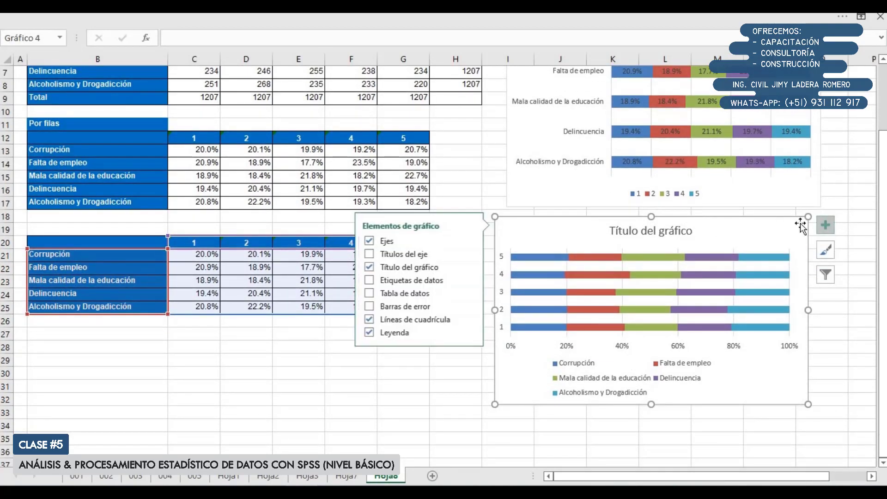
{"action": "left_click", "coordinate": [411, 281]}
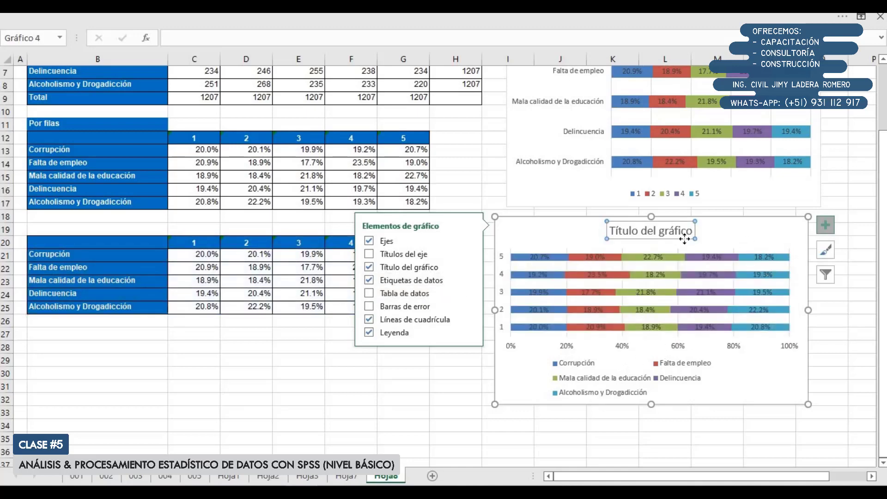
{"action": "key", "text": "Delete"}
{"action": "left_click", "coordinate": [608, 436]}
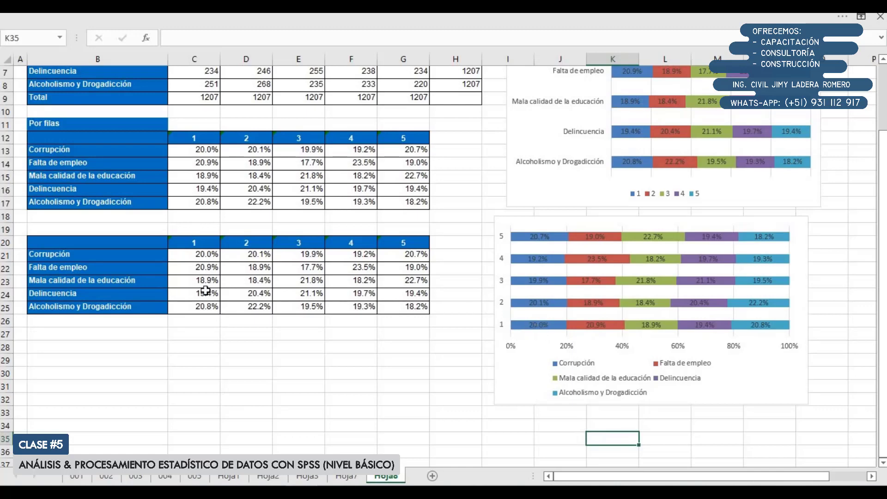
Compare the column percentages of priorities 1 and 2 with the matching bar segments and legend entries in the chart
{"action": "left_click_drag", "start_coordinate": [199, 254], "coordinate": [199, 306]}
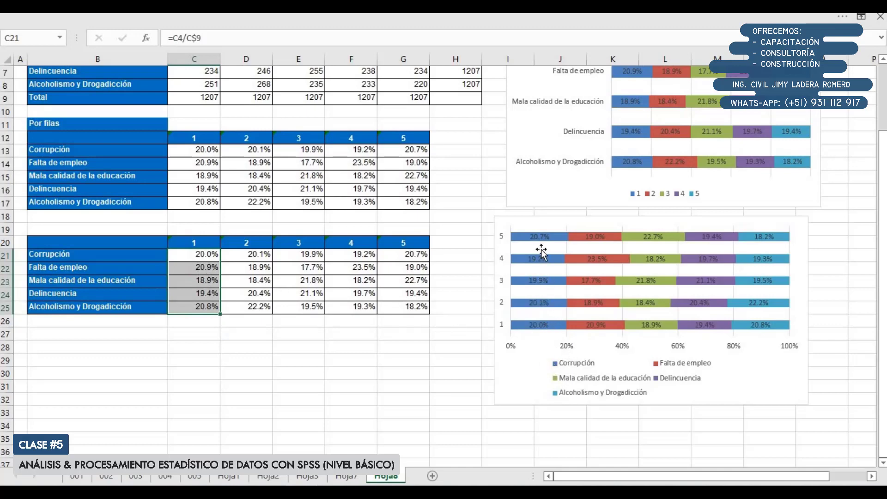
{"action": "left_click", "coordinate": [532, 325]}
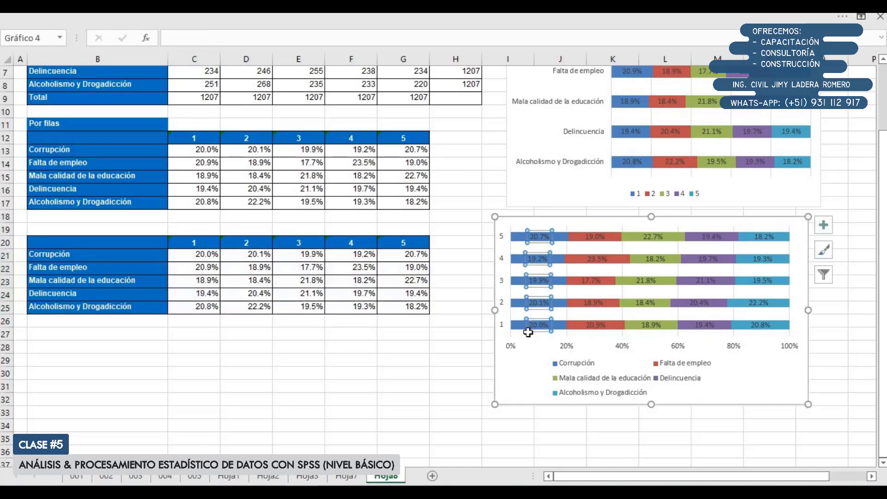
{"action": "left_click", "coordinate": [582, 325]}
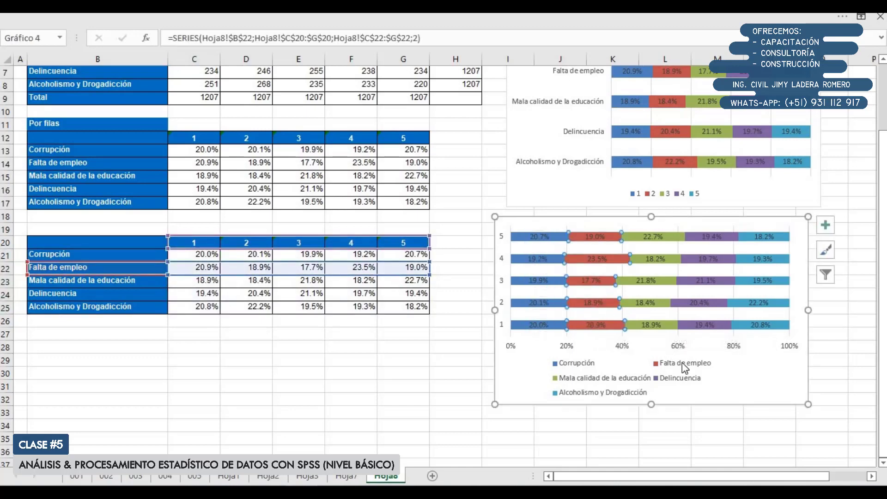
{"action": "left_click", "coordinate": [640, 323]}
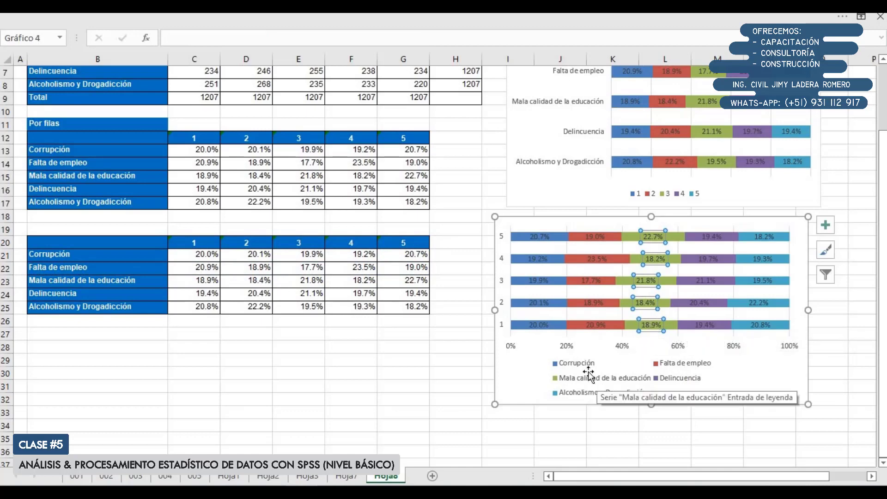
{"action": "left_click_drag", "start_coordinate": [196, 258], "coordinate": [197, 307]}
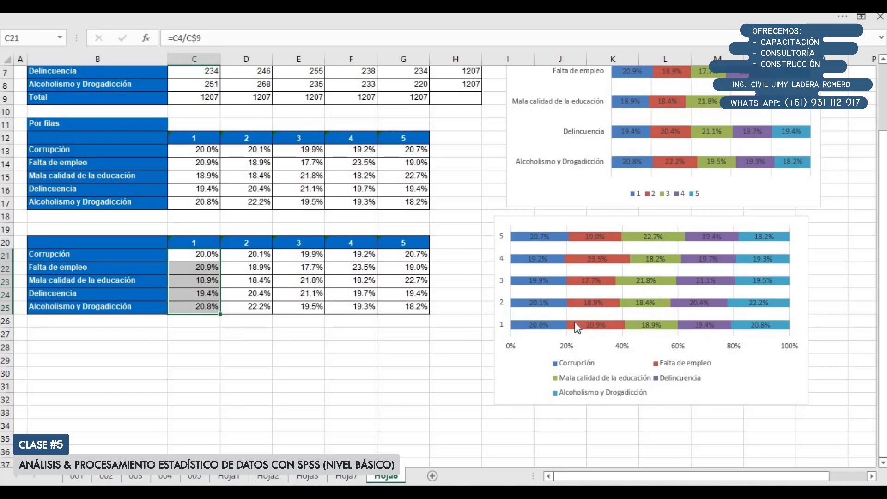
{"action": "left_click_drag", "start_coordinate": [261, 258], "coordinate": [263, 308]}
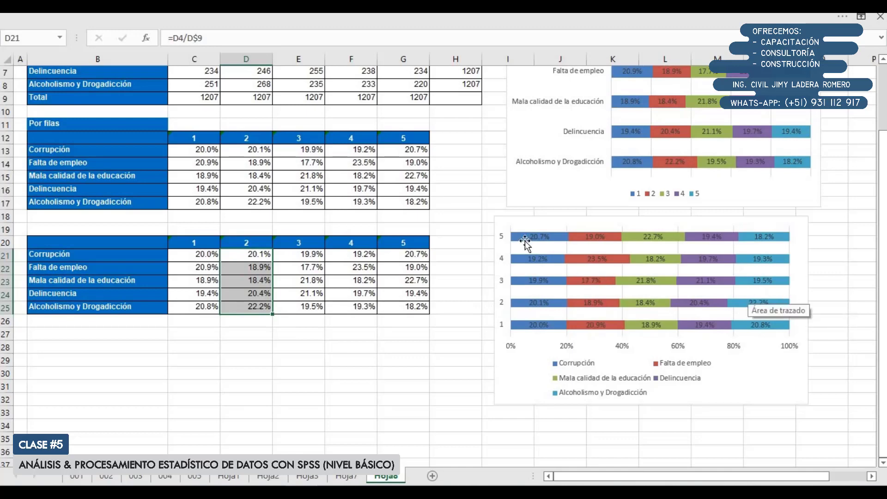
Put the column-percentage chart's priority categories in reverse order and delete its horizontal percentage axis
{"action": "double_click", "coordinate": [504, 283]}
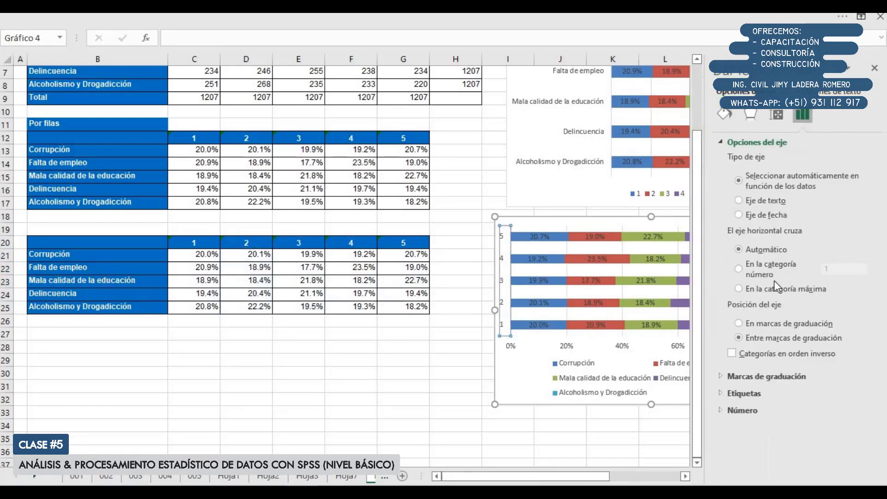
{"action": "left_click", "coordinate": [732, 353]}
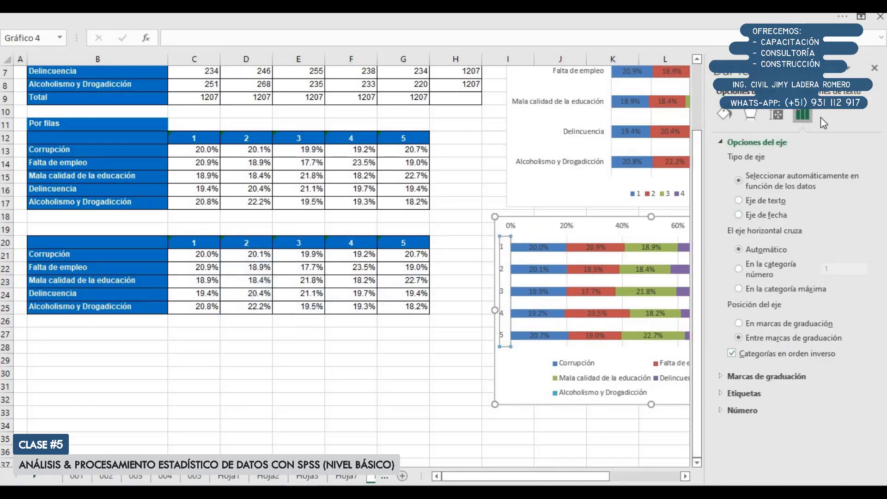
{"action": "left_click", "coordinate": [873, 69]}
{"action": "left_click", "coordinate": [683, 231]}
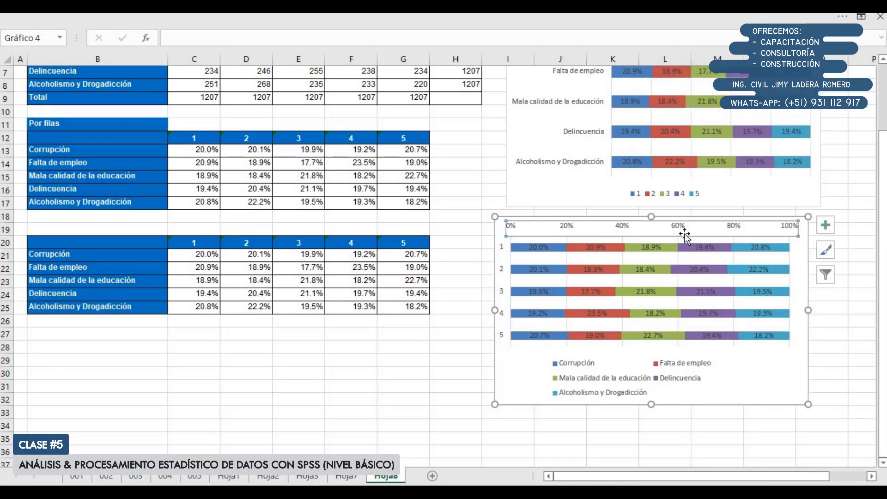
{"action": "key", "text": "Delete"}
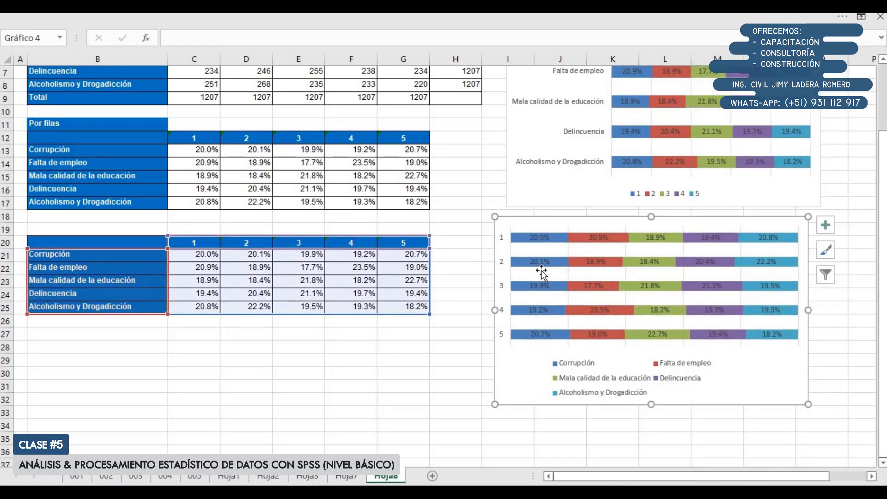
Move the column-percentage chart closer to its table and shift the row-percentage chart nearer to the row-percentage table
{"action": "left_click_drag", "start_coordinate": [503, 378], "coordinate": [463, 393]}
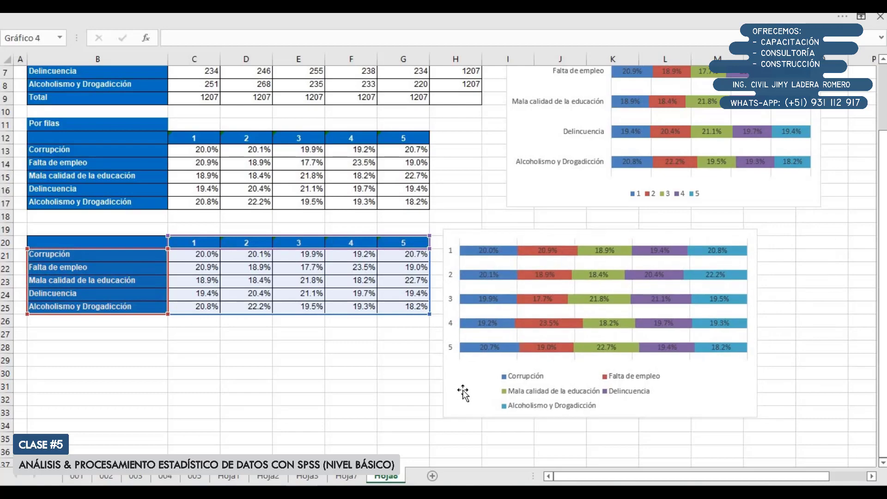
{"action": "scroll", "coordinate": [465, 384], "scroll_direction": "up", "scroll_amount": 2}
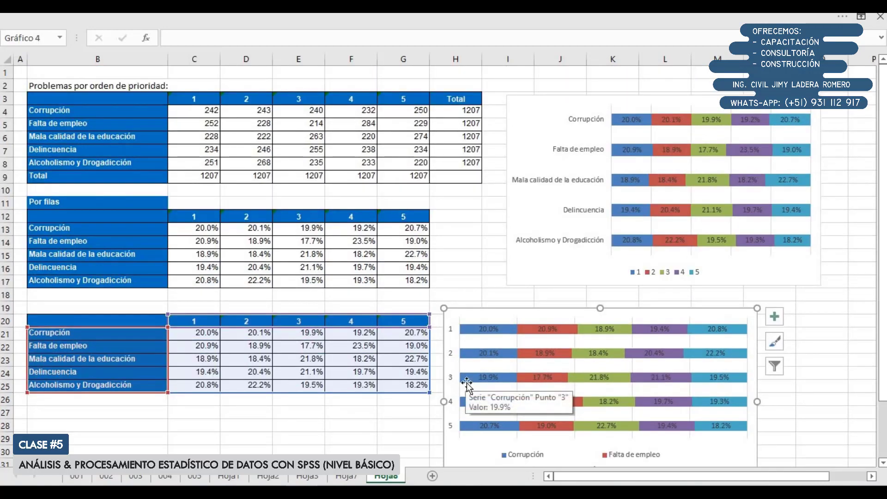
{"action": "scroll", "coordinate": [467, 381], "scroll_direction": "down", "scroll_amount": 1}
{"action": "left_click_drag", "start_coordinate": [471, 239], "coordinate": [456, 249]}
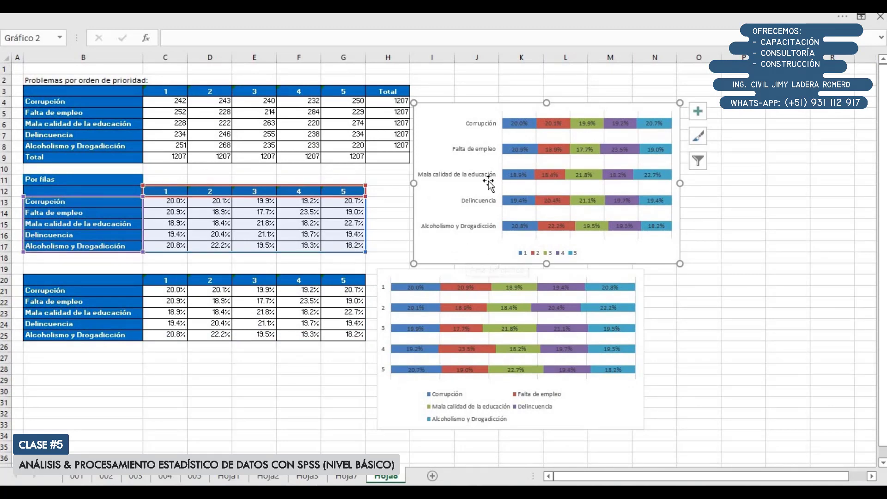
{"action": "left_click", "coordinate": [345, 430]}
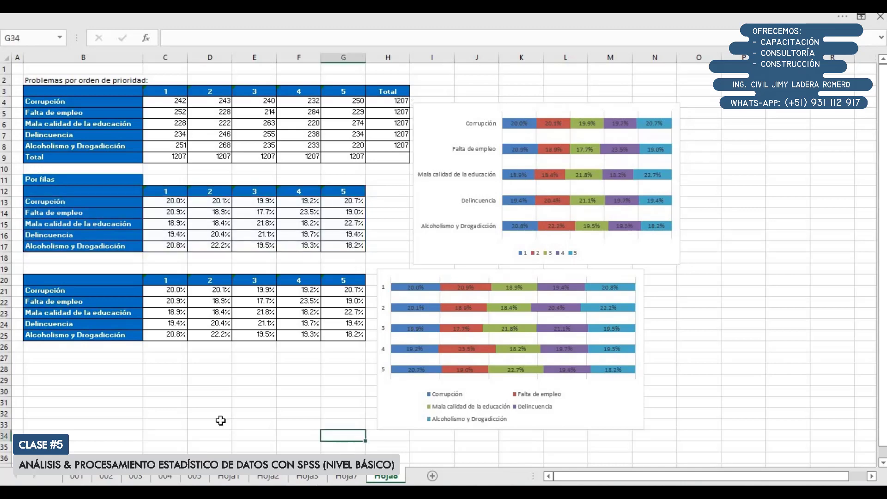
Examine question 106's institution ranking by responsibility on sheet 003 and the victimization questions on sheet 004
{"action": "left_click", "coordinate": [135, 476]}
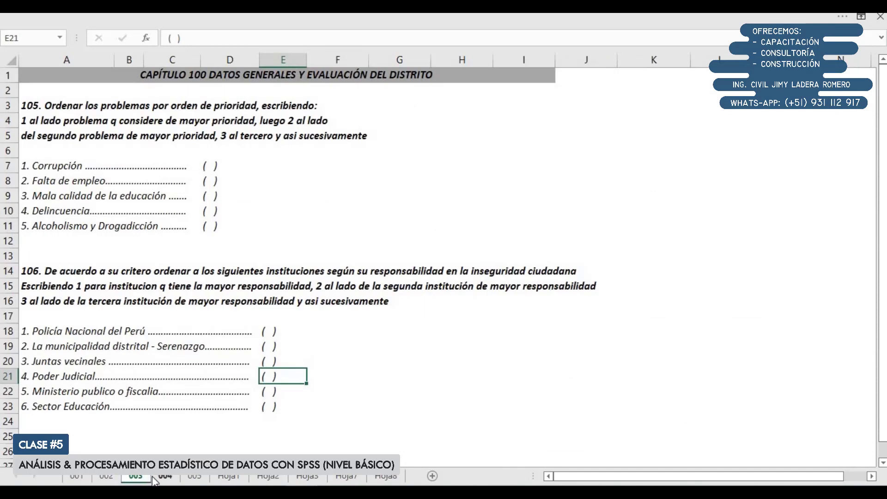
{"action": "left_click_drag", "start_coordinate": [49, 275], "coordinate": [311, 405]}
{"action": "left_click", "coordinate": [332, 409]}
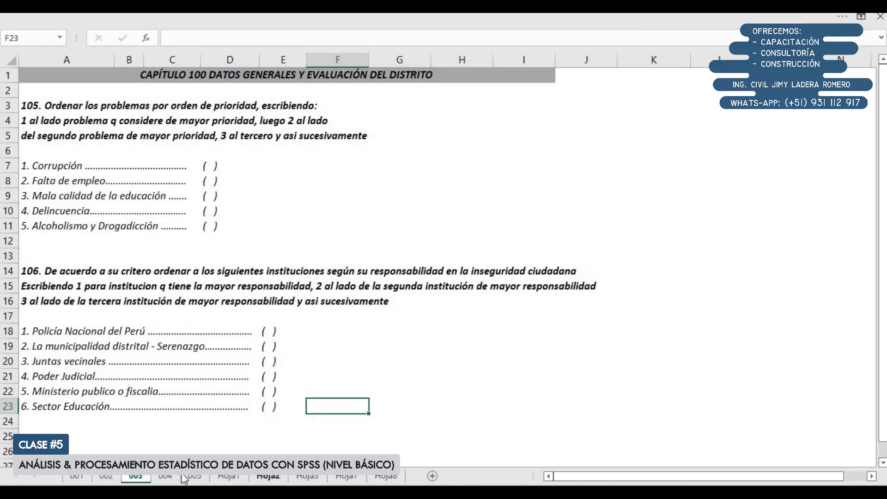
{"action": "left_click", "coordinate": [165, 476]}
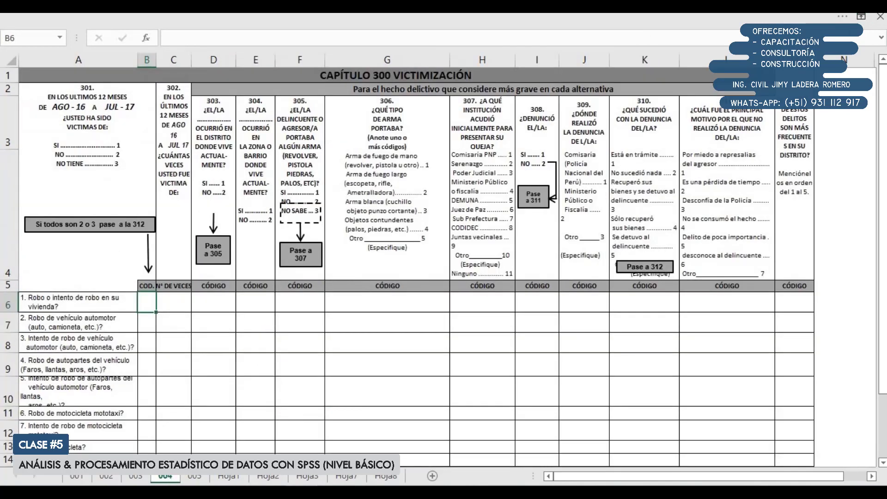
{"action": "left_click", "coordinate": [136, 476]}
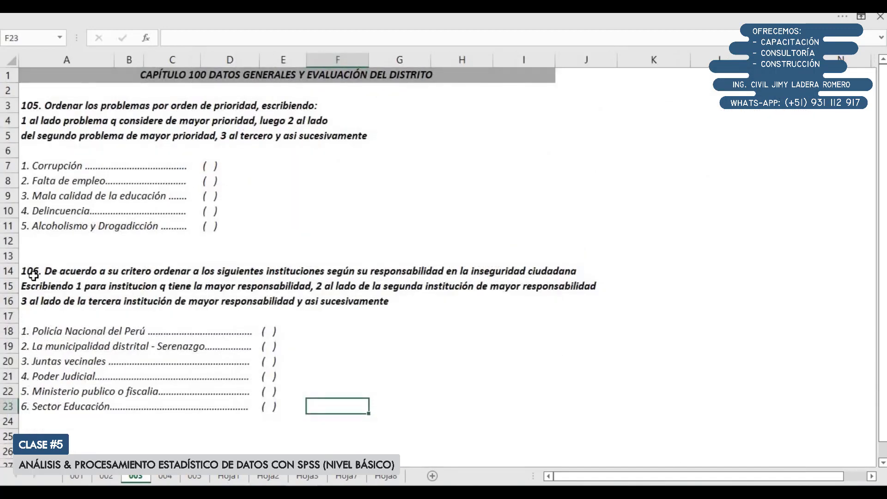
{"action": "left_click_drag", "start_coordinate": [33, 276], "coordinate": [296, 411]}
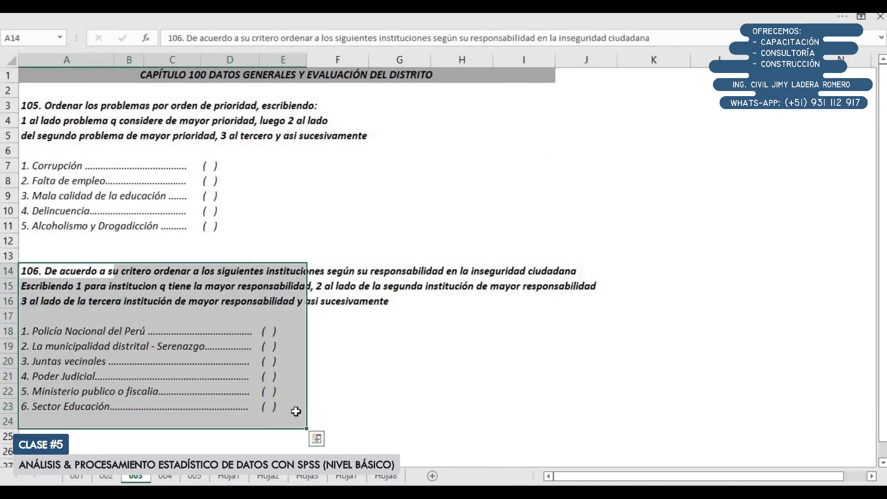
Set the ribbon to show its tabs only and view the questionnaire sheet containing questions 101 and 102
{"action": "left_click", "coordinate": [862, 16]}
{"action": "left_click", "coordinate": [712, 121]}
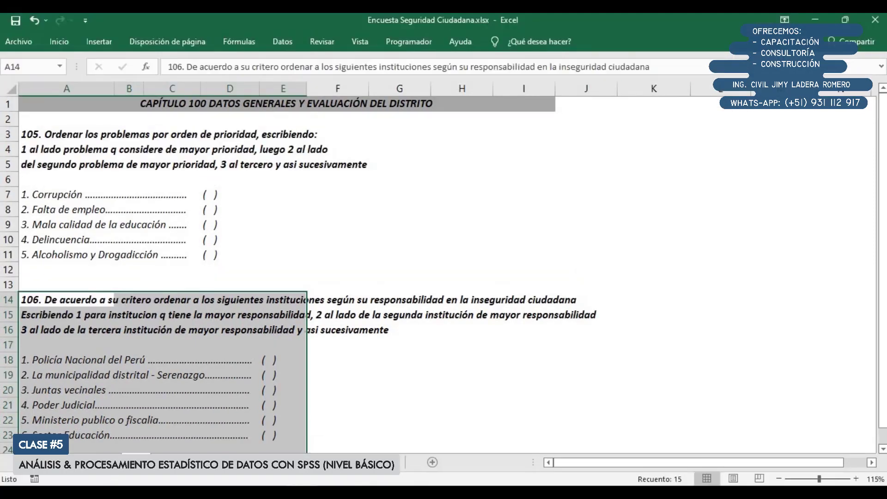
{"action": "left_click", "coordinate": [88, 464]}
{"action": "scroll", "coordinate": [200, 384], "scroll_direction": "up", "scroll_amount": 4}
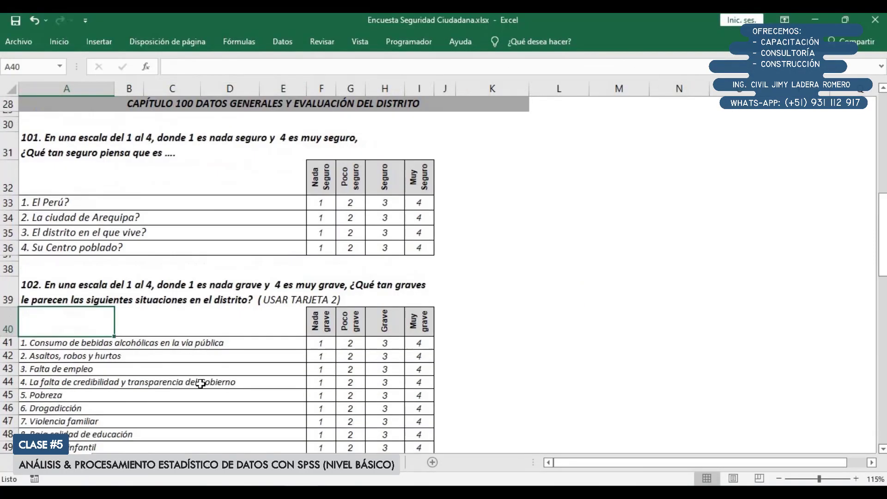
Examine the percentage table for "¿Qué tan seguro piensa que es", its safety-level headers and its stacked column chart
{"action": "left_click", "coordinate": [238, 464]}
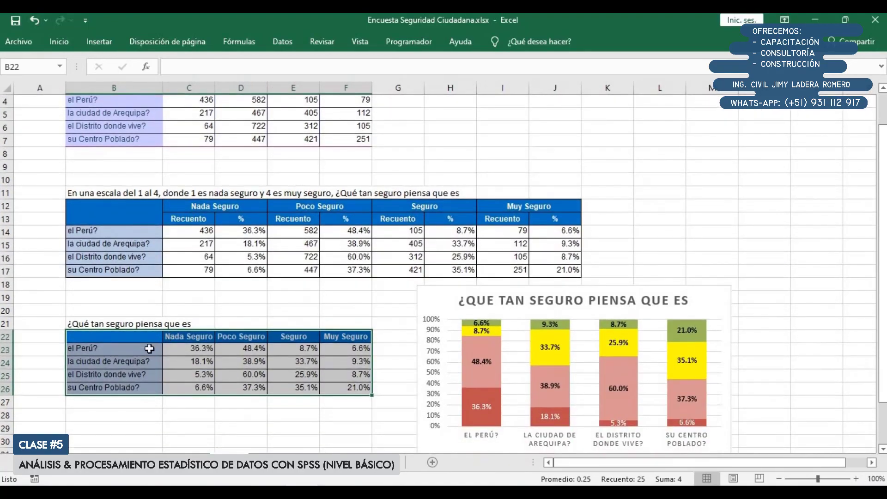
{"action": "left_click_drag", "start_coordinate": [148, 350], "coordinate": [147, 389]}
{"action": "left_click_drag", "start_coordinate": [178, 341], "coordinate": [351, 372]}
{"action": "scroll", "coordinate": [350, 364], "scroll_direction": "down", "scroll_amount": 1}
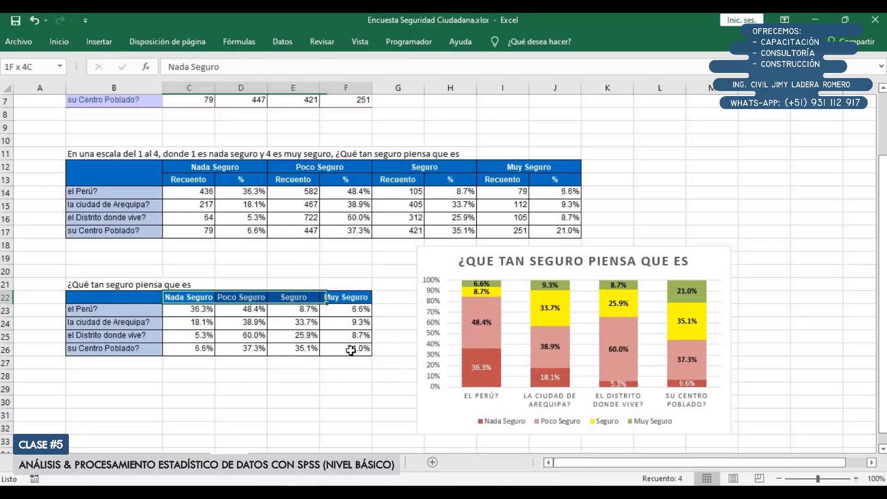
Move the "¿Qué tan seguro piensa que es" stacked column chart closer to its percentage table
{"action": "left_click", "coordinate": [394, 269]}
{"action": "left_click_drag", "start_coordinate": [393, 269], "coordinate": [356, 275]}
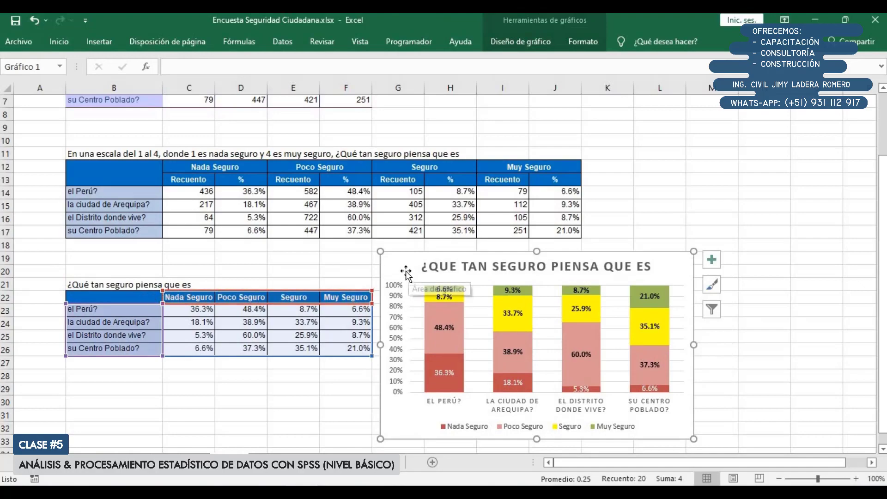
Examine the tables and bar charts for the severity of district situations and the main causes of insecurity
{"action": "scroll", "coordinate": [353, 337], "scroll_direction": "down", "scroll_amount": 1}
{"action": "scroll", "coordinate": [352, 337], "scroll_direction": "up", "scroll_amount": 3}
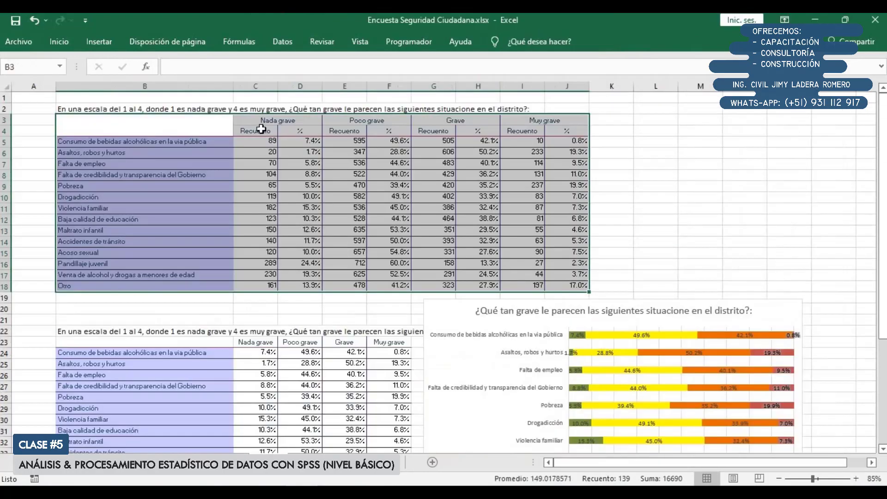
{"action": "scroll", "coordinate": [396, 288], "scroll_direction": "down", "scroll_amount": 4}
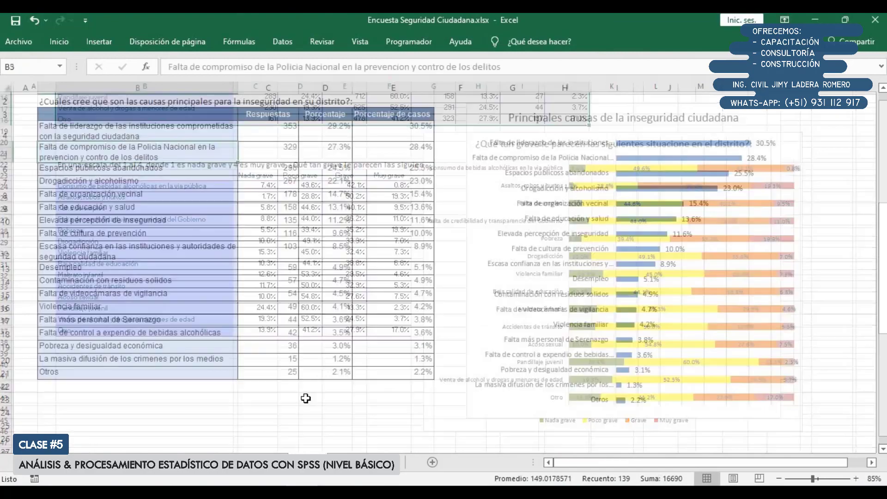
{"action": "scroll", "coordinate": [305, 166], "scroll_direction": "up", "scroll_amount": 1}
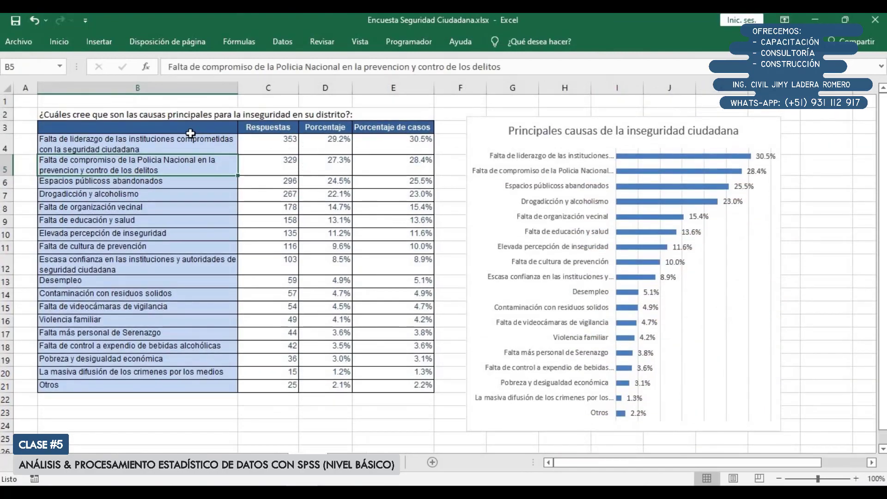
Shift the row-percentage stacked bar chart on the problem-priority sheet away from the tables and level with the counts table
{"action": "left_click", "coordinate": [486, 127]}
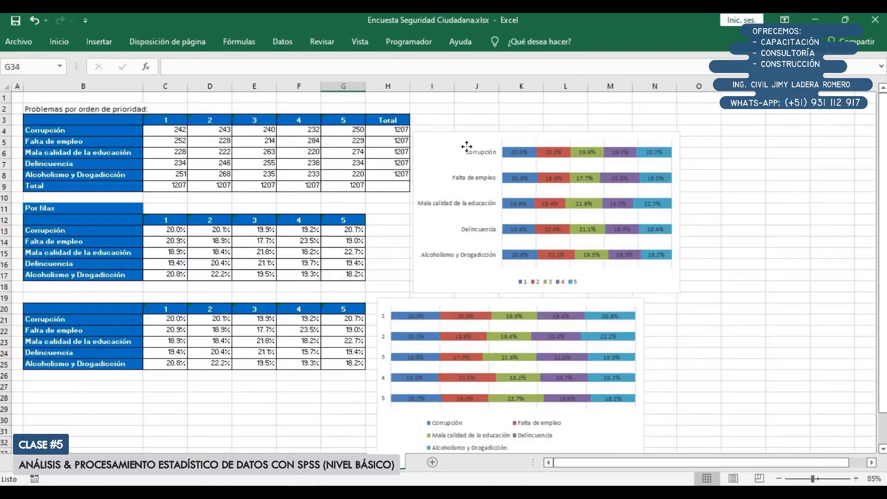
{"action": "left_click_drag", "start_coordinate": [467, 146], "coordinate": [522, 127]}
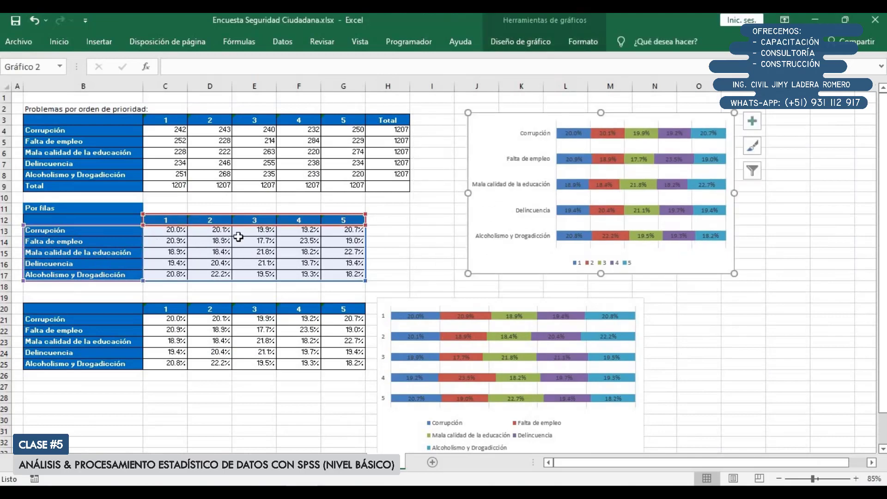